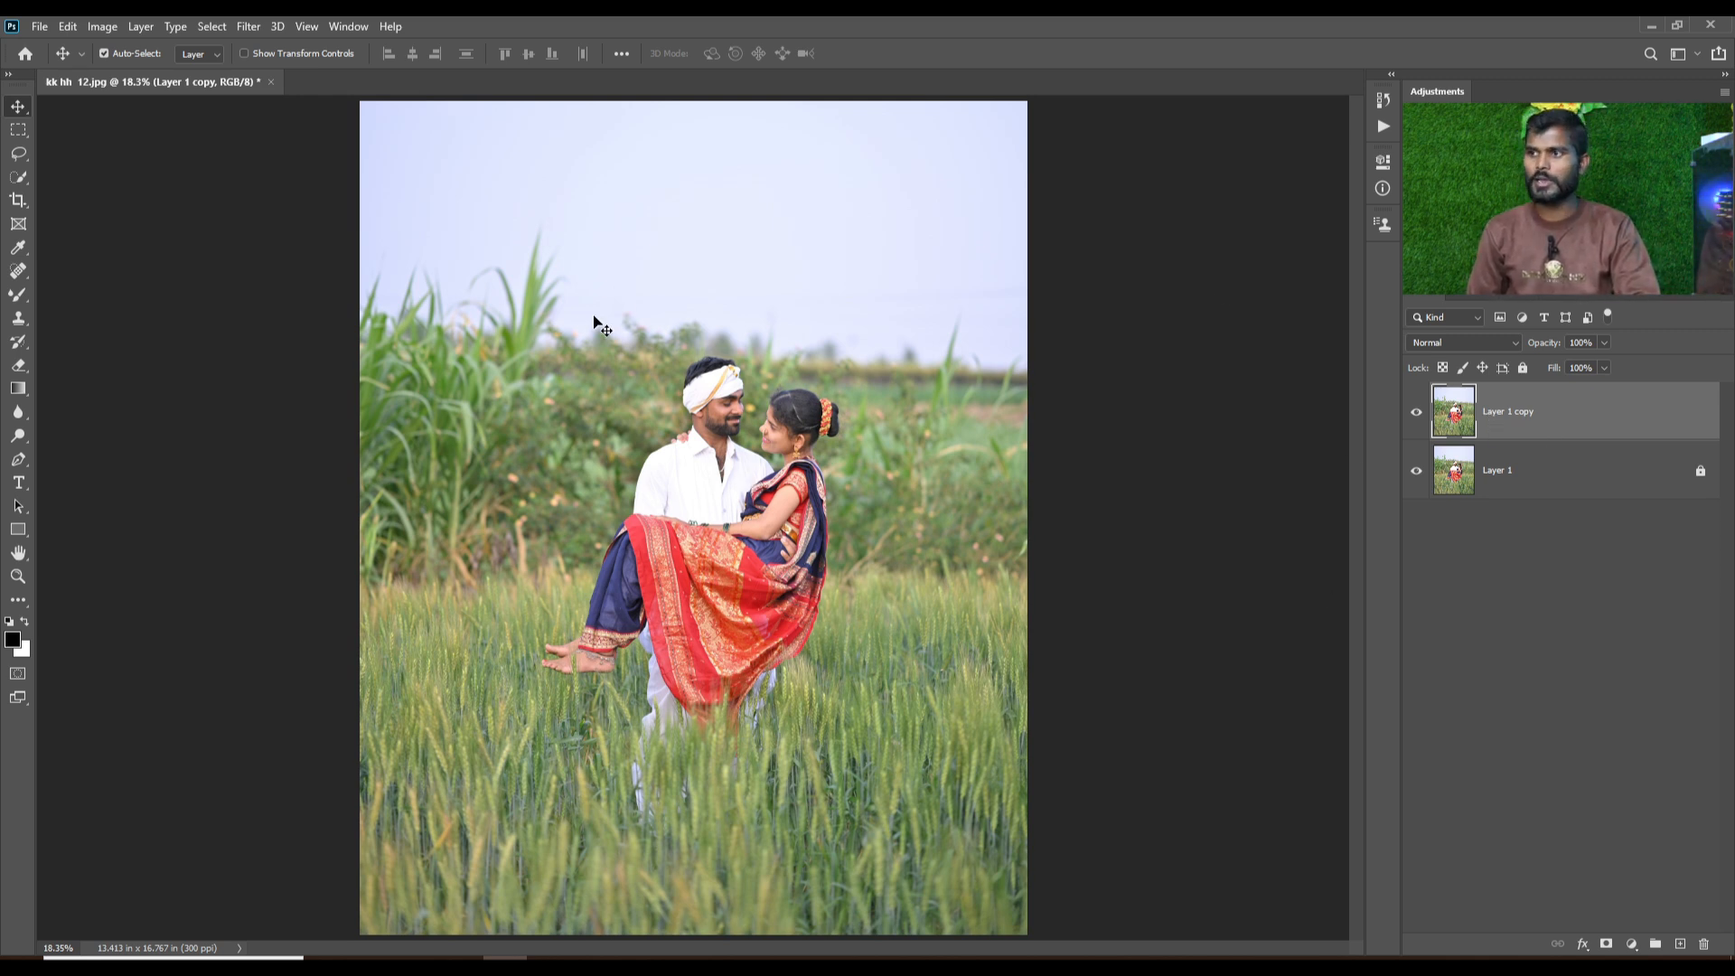
Open the Camera Raw filter on Layer 1 copy and bring up its HSL adjustments.
left_click(249, 26)
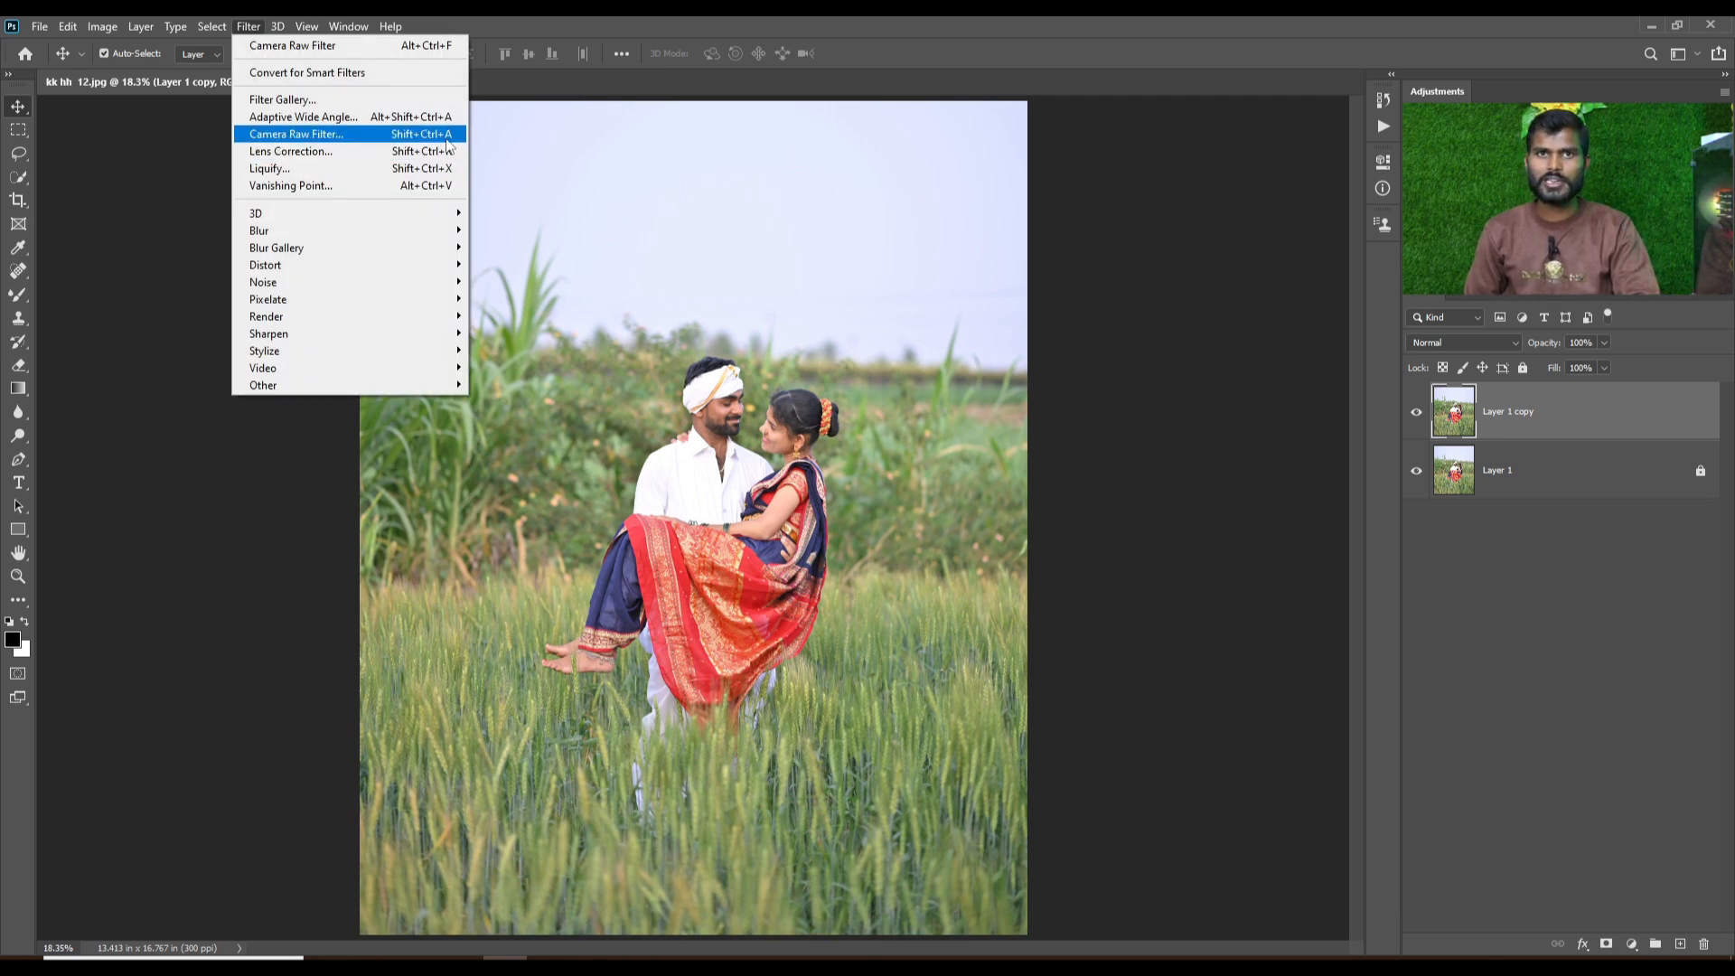
left_click(298, 133)
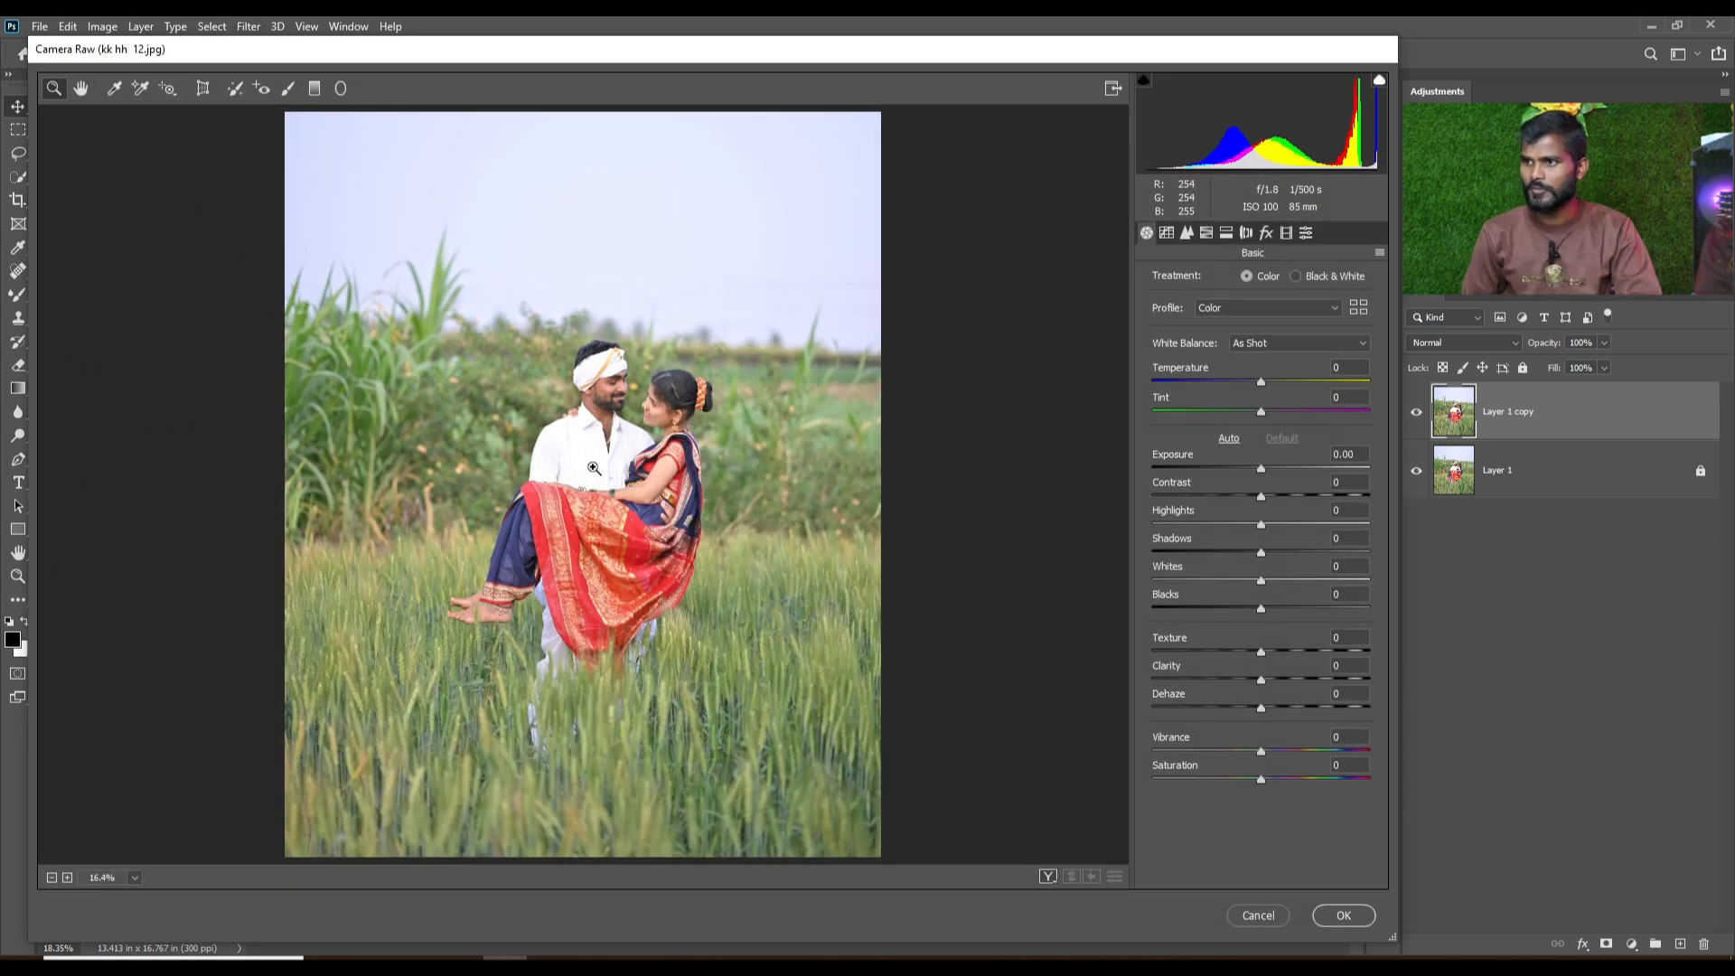
left_click_drag(615, 432, 636, 417)
key("ctrl+0")
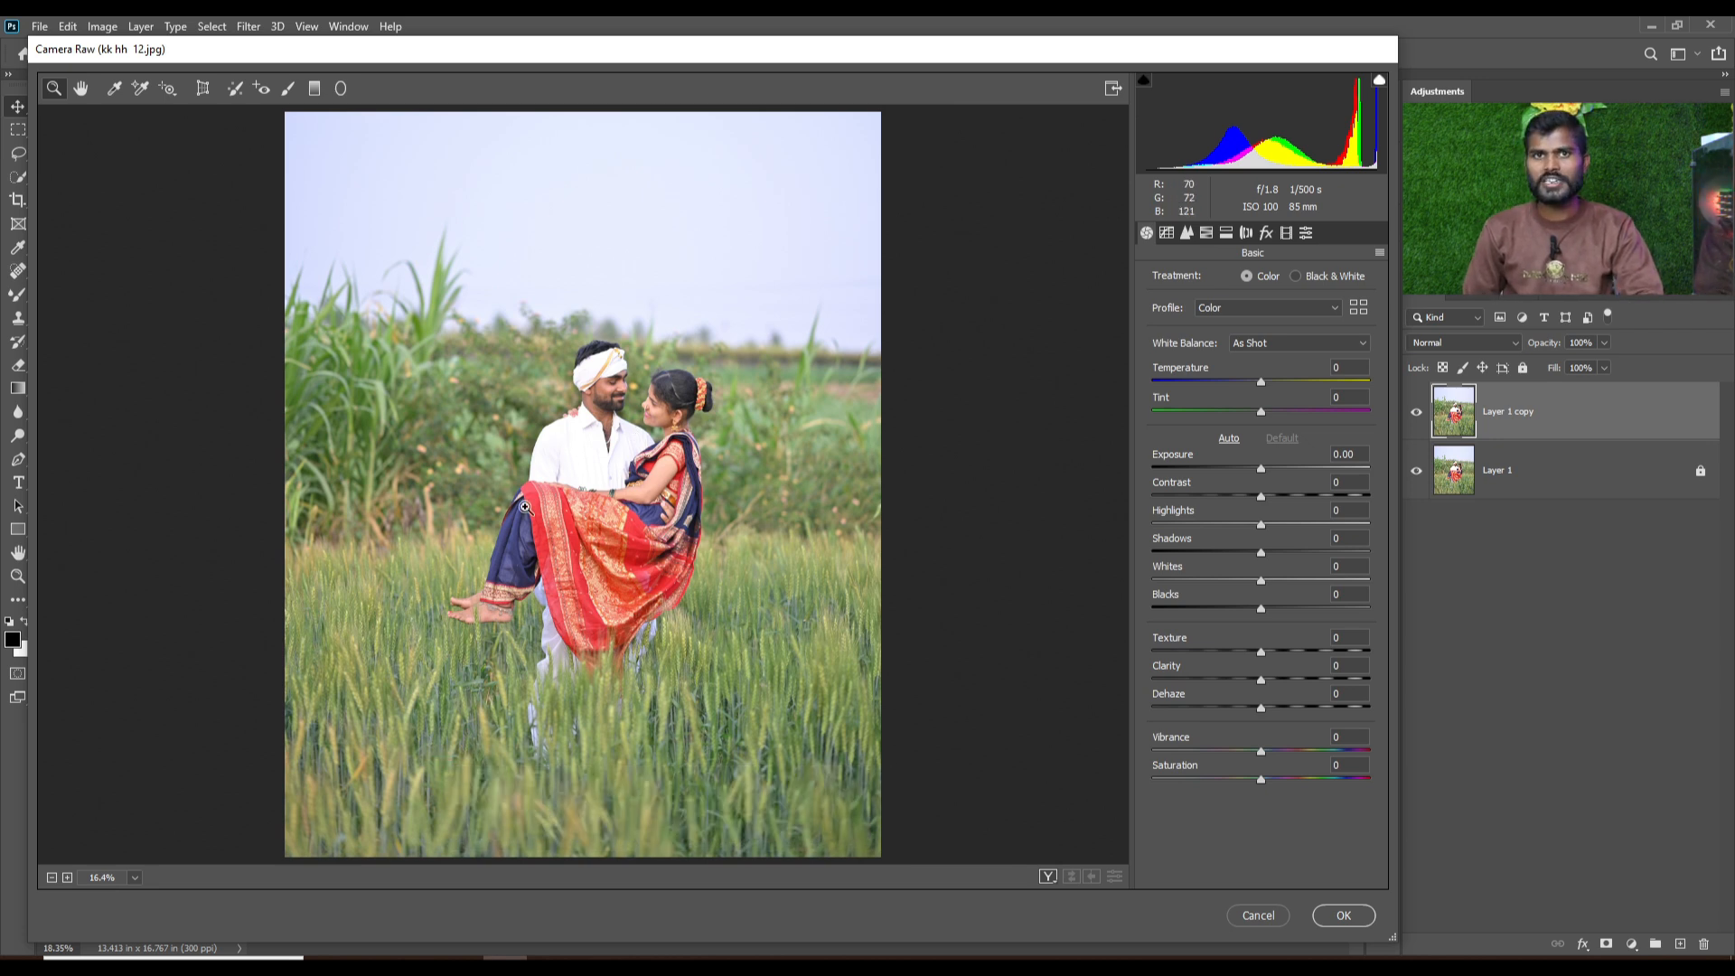
left_click(1207, 232)
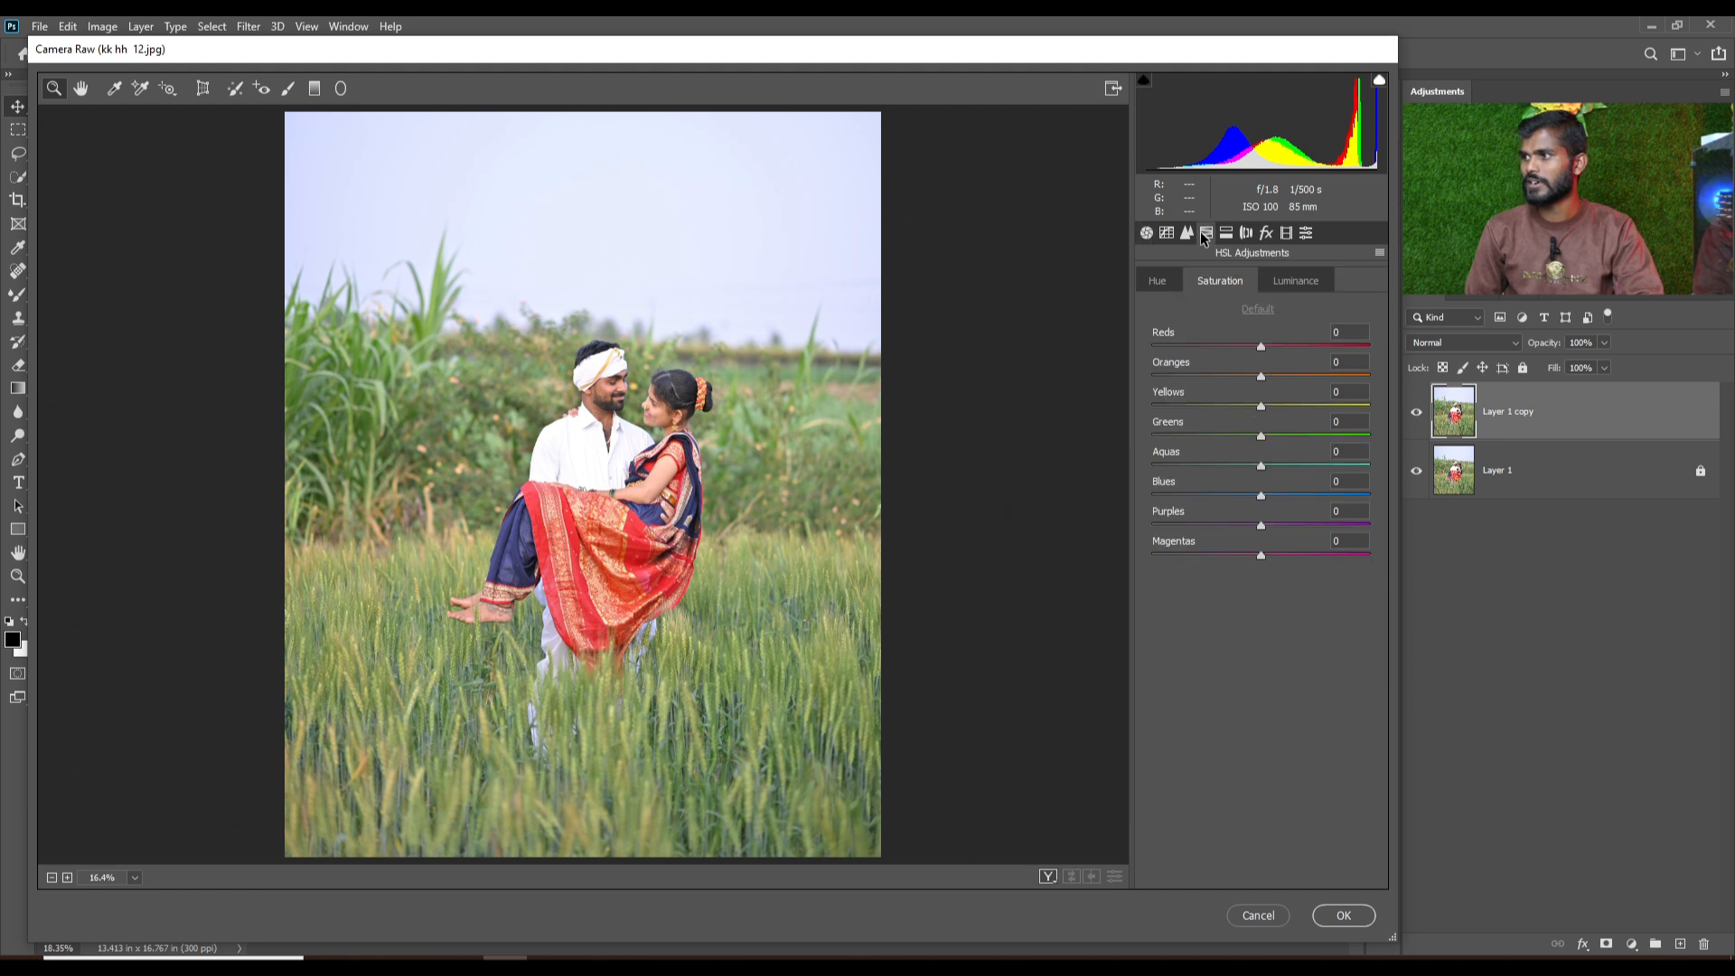
left_click(1155, 280)
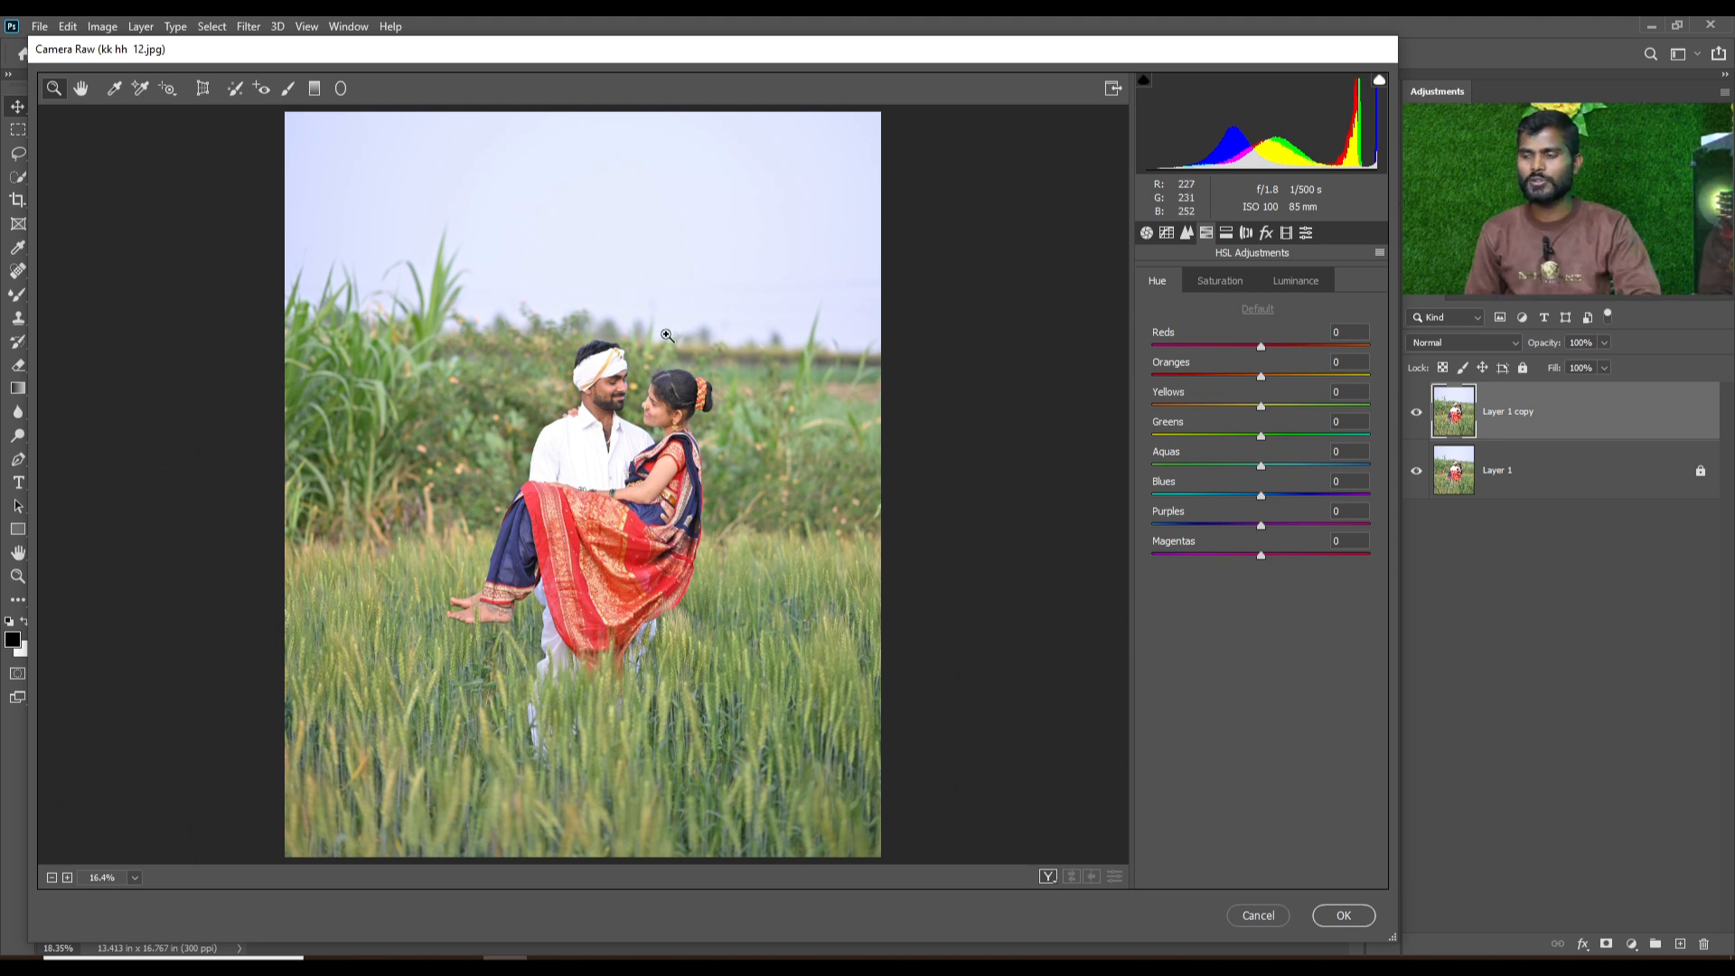
Set the HSL saturation to -90 for Yellows, -83 for Greens and -92 for Aquas, and apply the filter.
left_click(1227, 283)
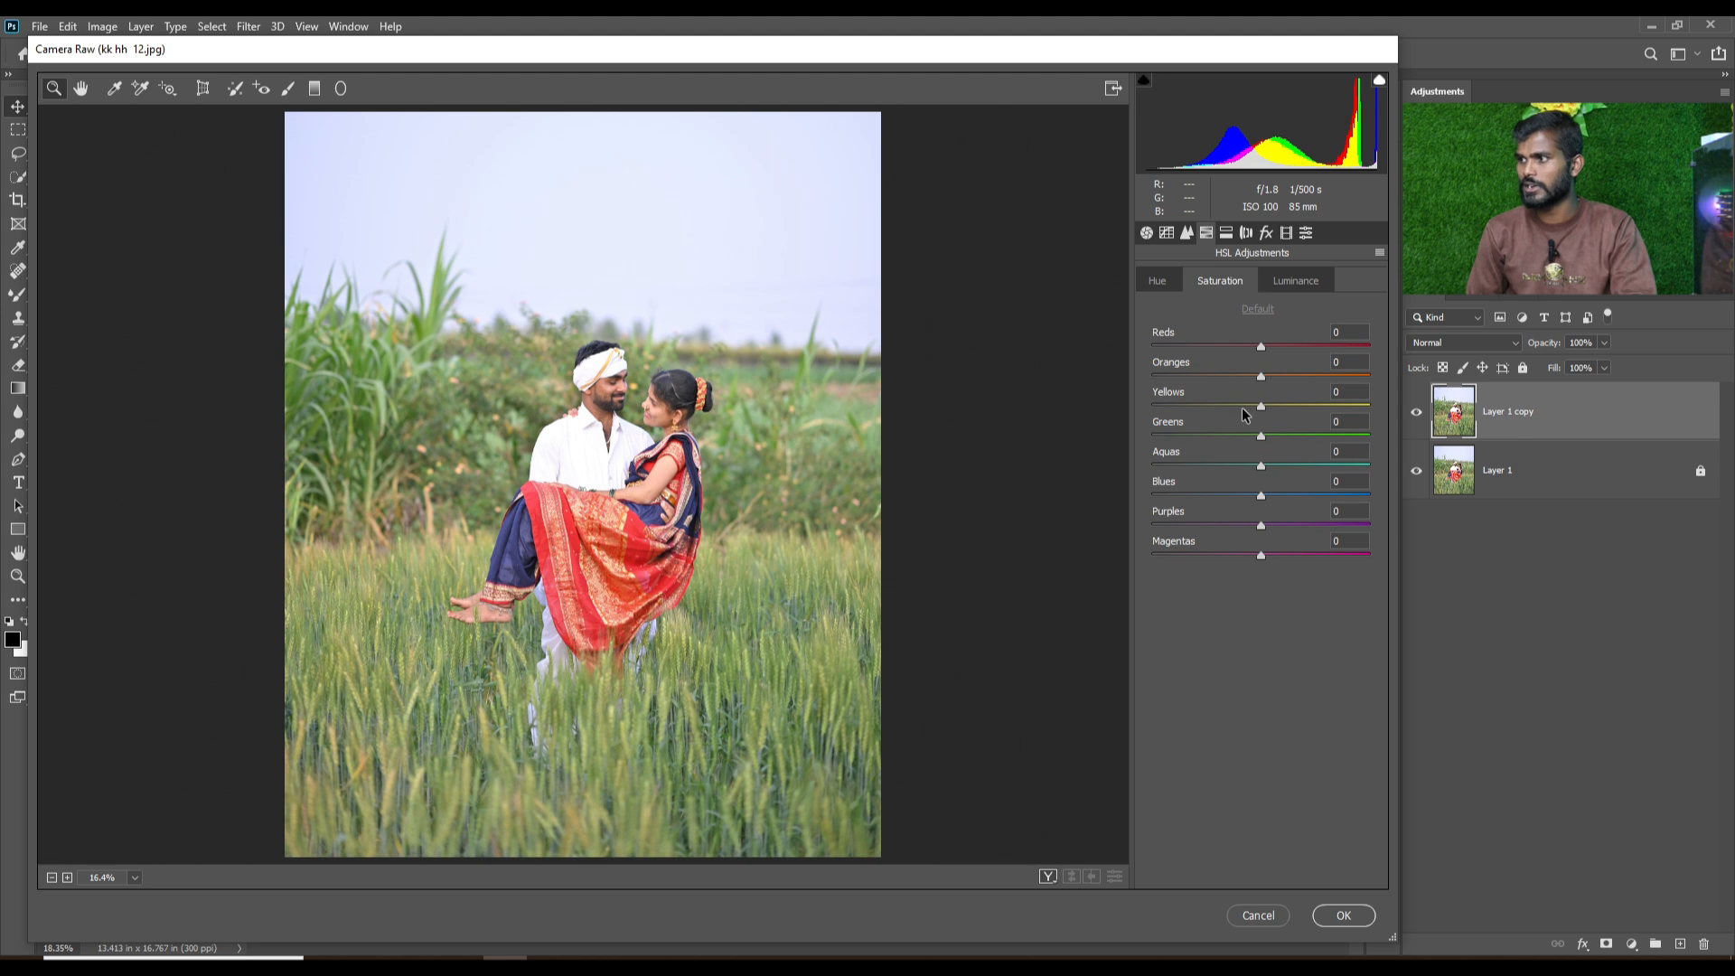
left_click_drag(1260, 406, 1148, 409)
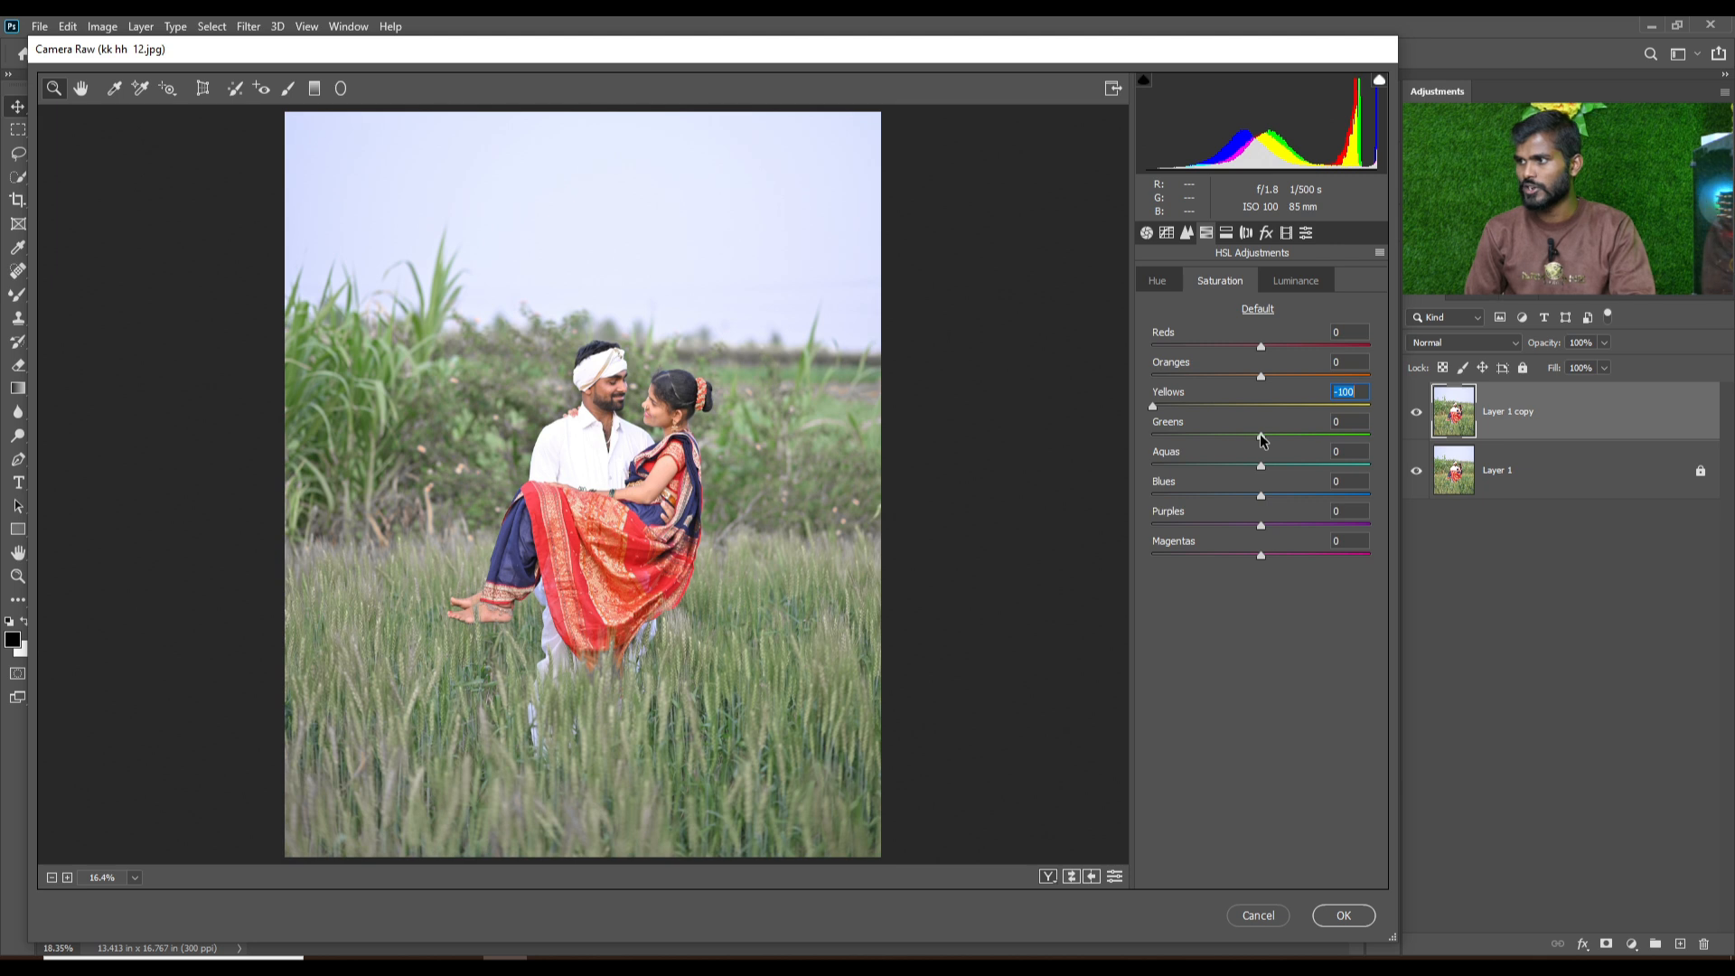
left_click_drag(1261, 436, 1148, 441)
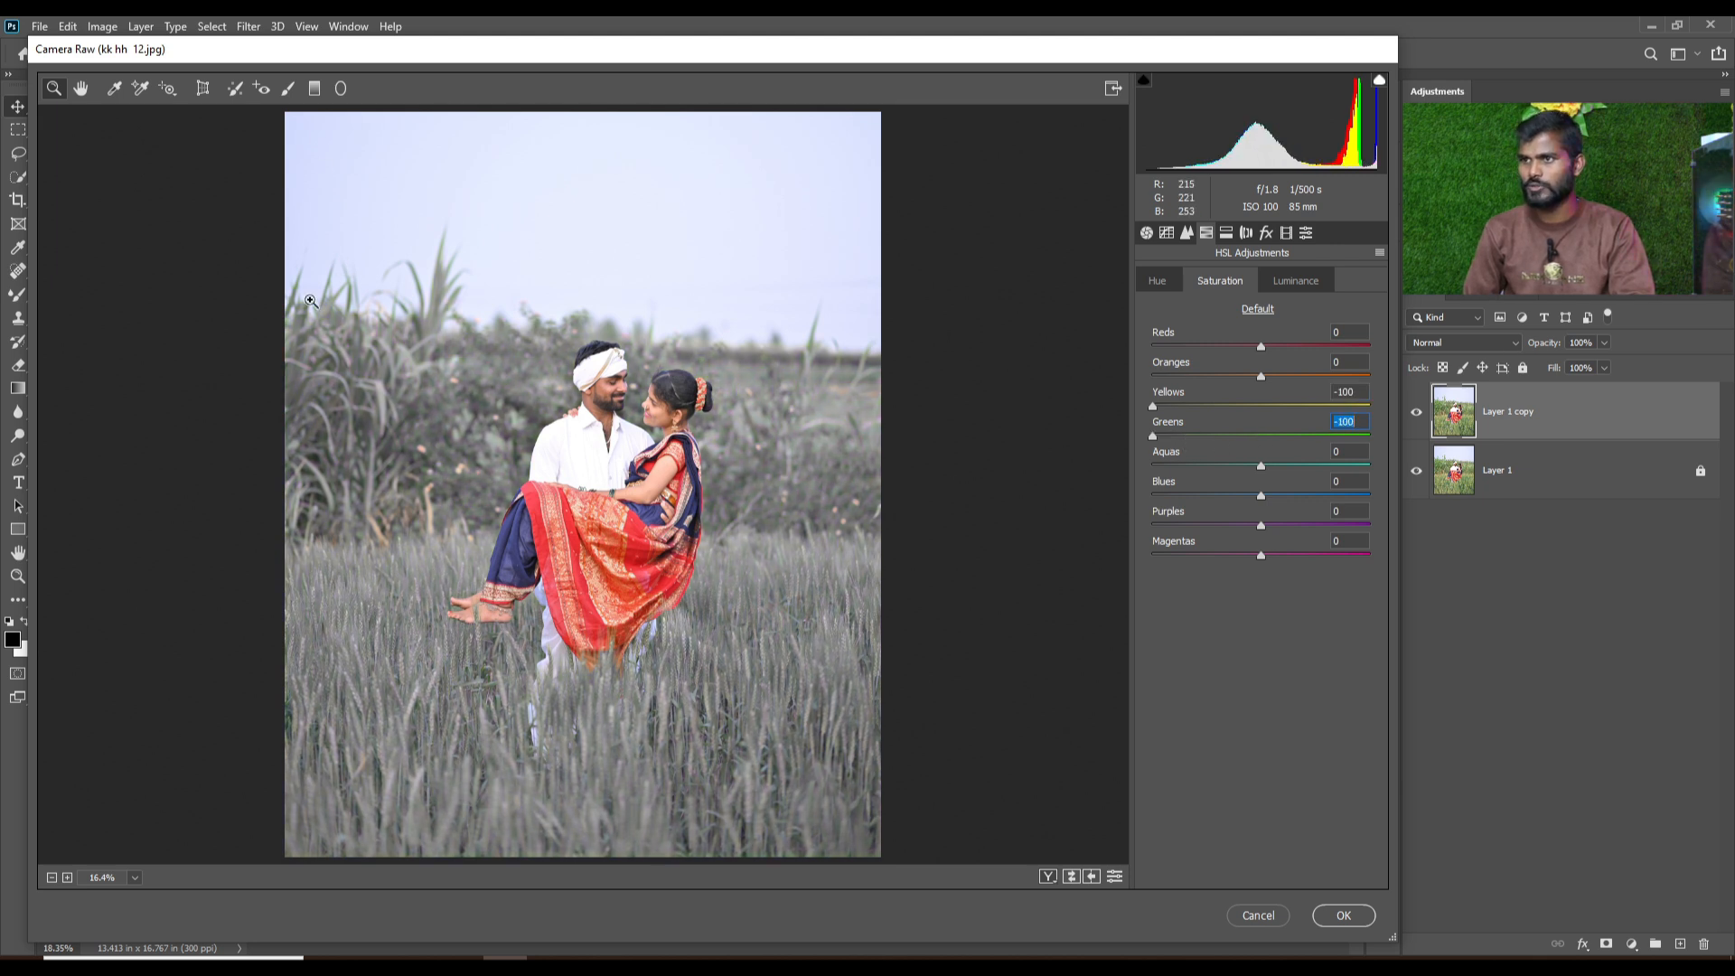
left_click_drag(1262, 466, 980, 461)
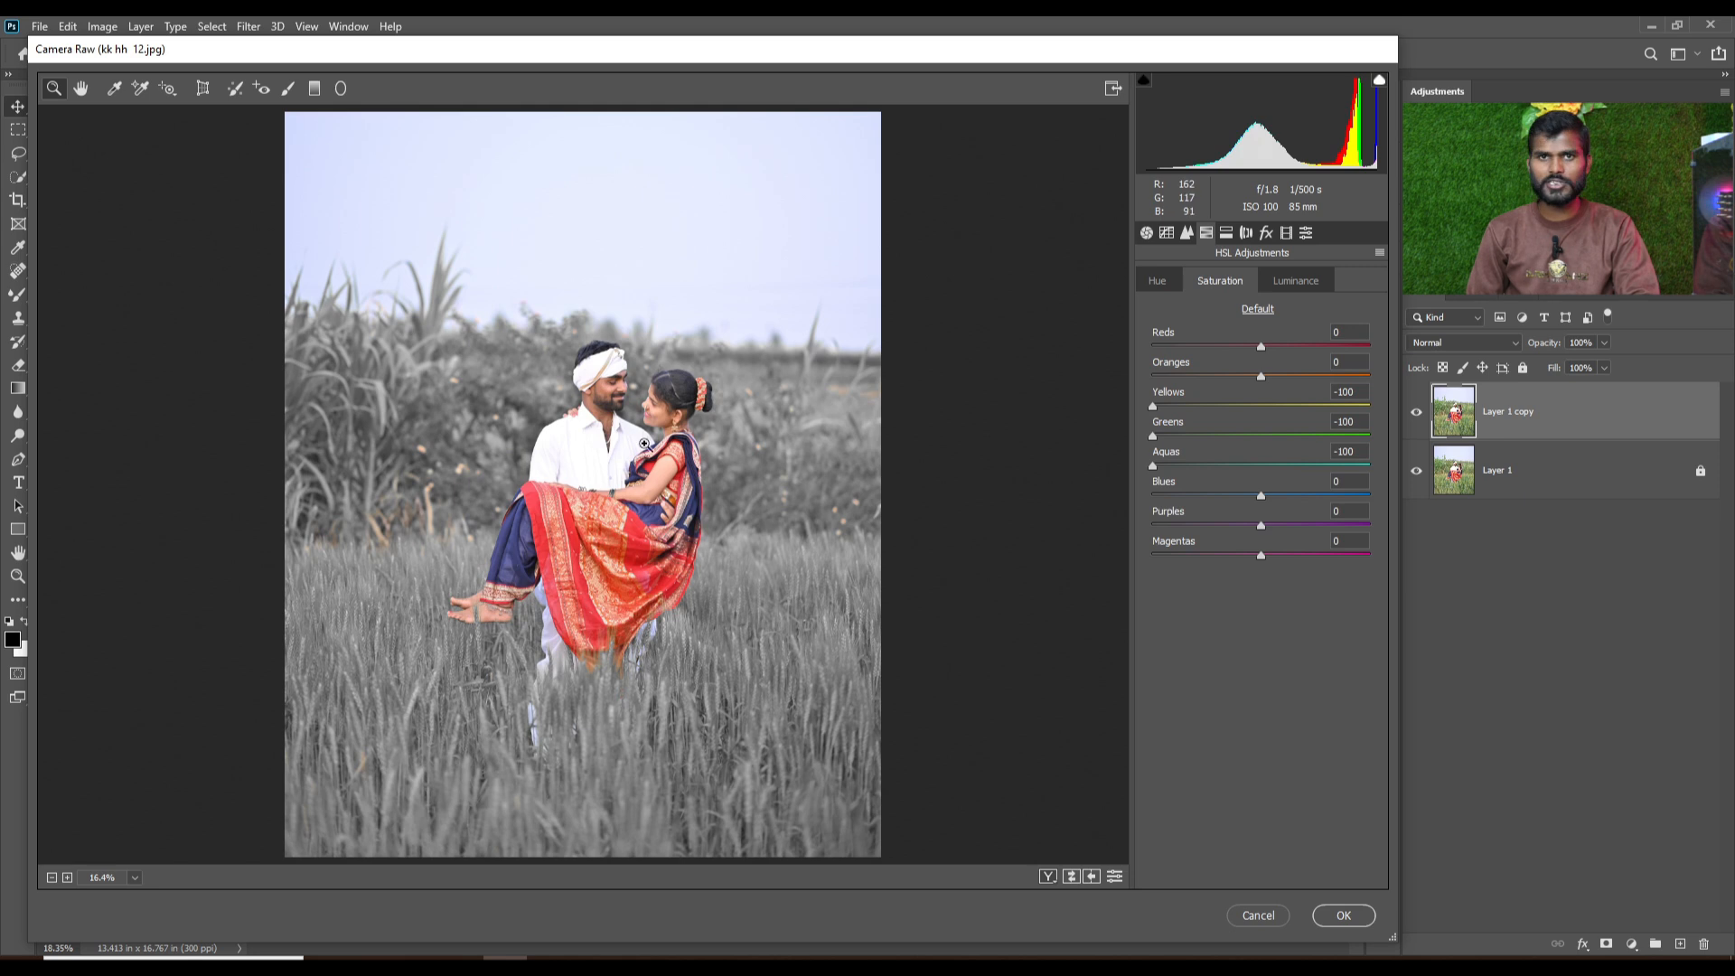
left_click(1163, 405)
left_click(1168, 435)
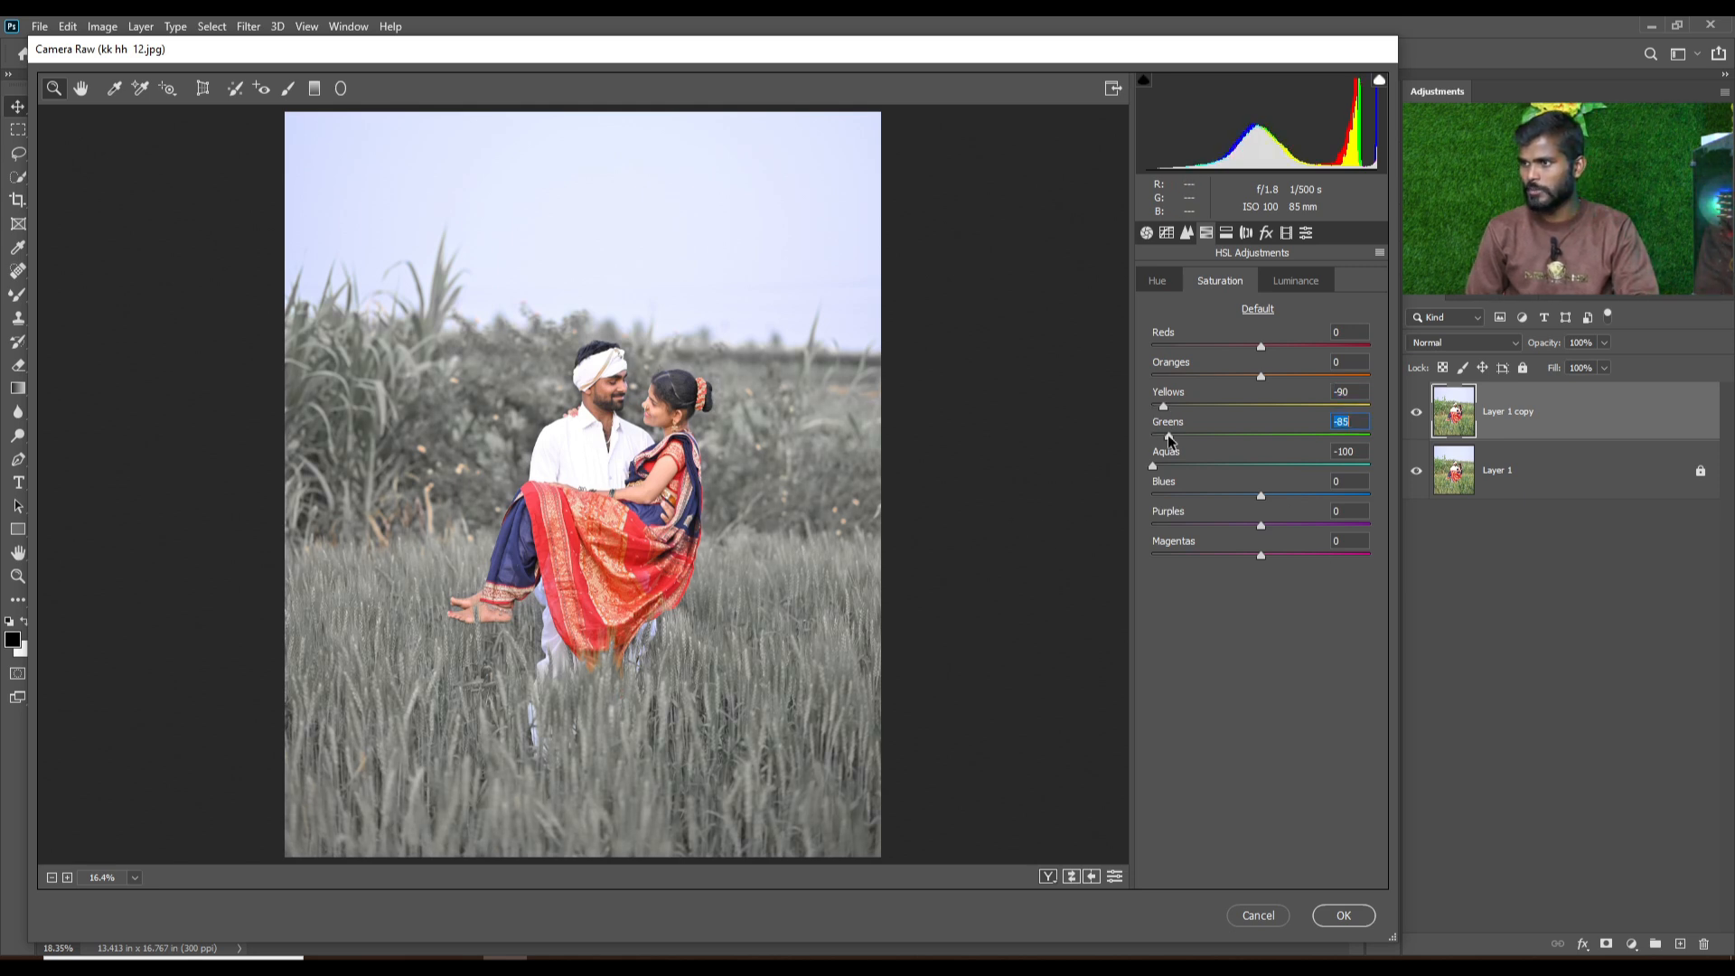
left_click_drag(1144, 467, 1171, 436)
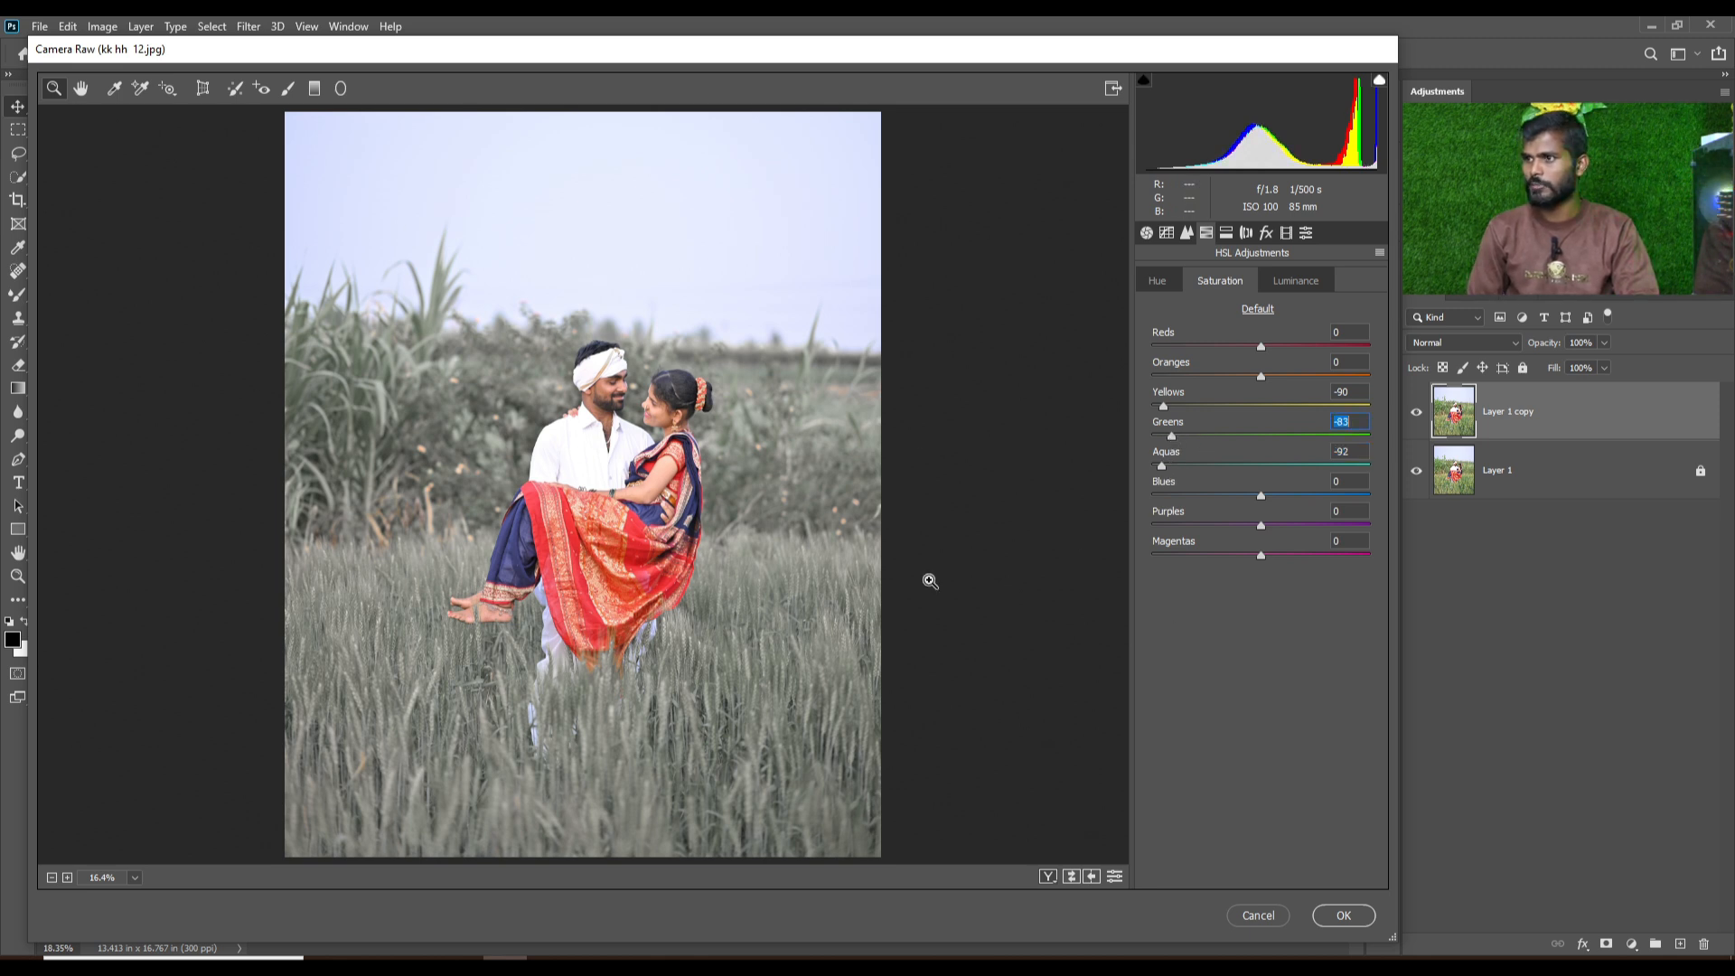
left_click(1347, 915)
Compare the photo with Layer 1 copy hidden and shown, and examine the background for leftover colour.
left_click(1416, 414)
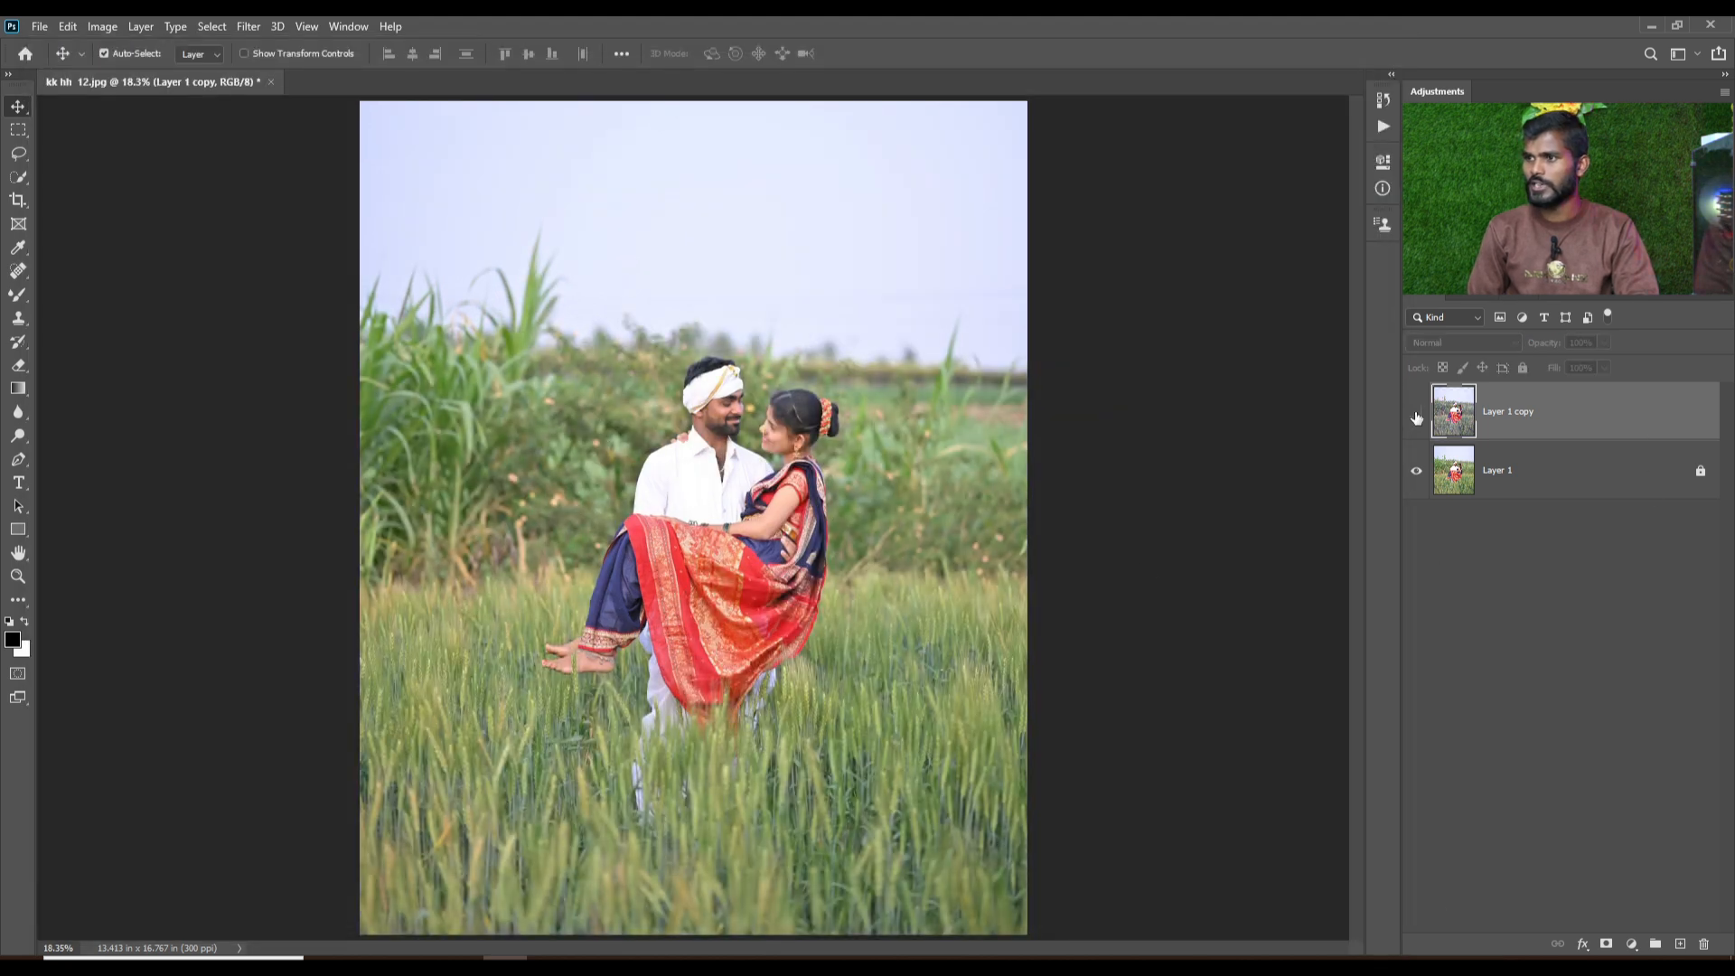
left_click(1416, 414)
scroll(754, 442, "up", 5)
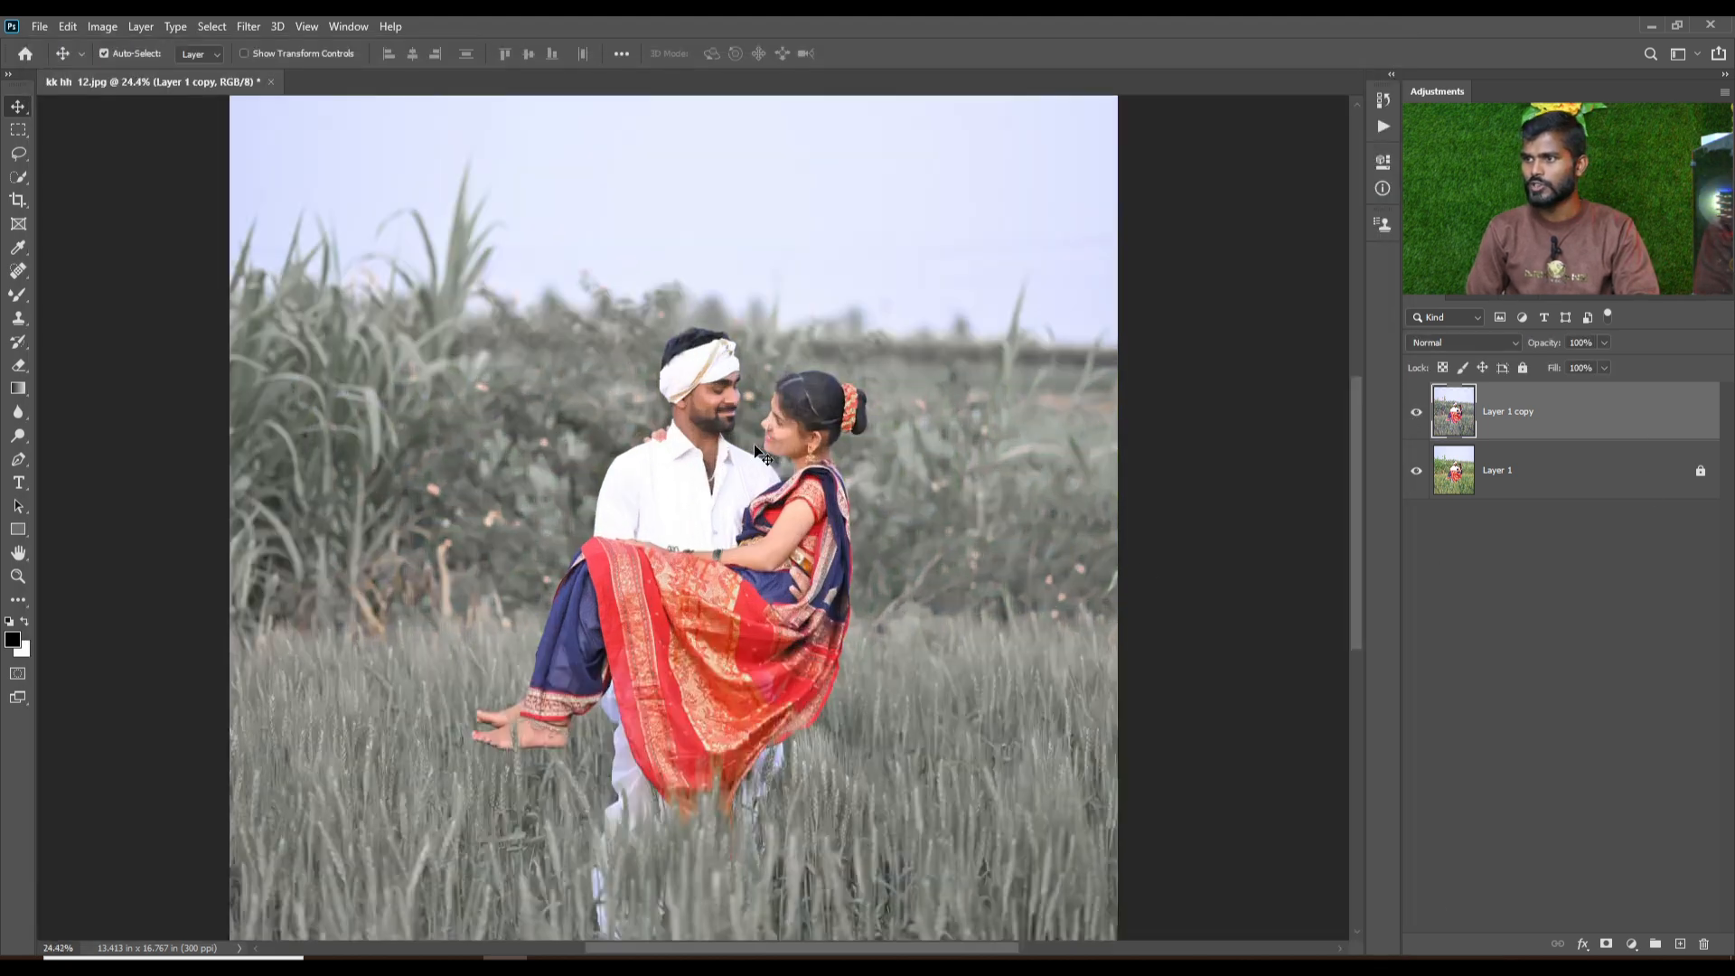
scroll(752, 448, "down", 4)
scroll(479, 501, "up", 3)
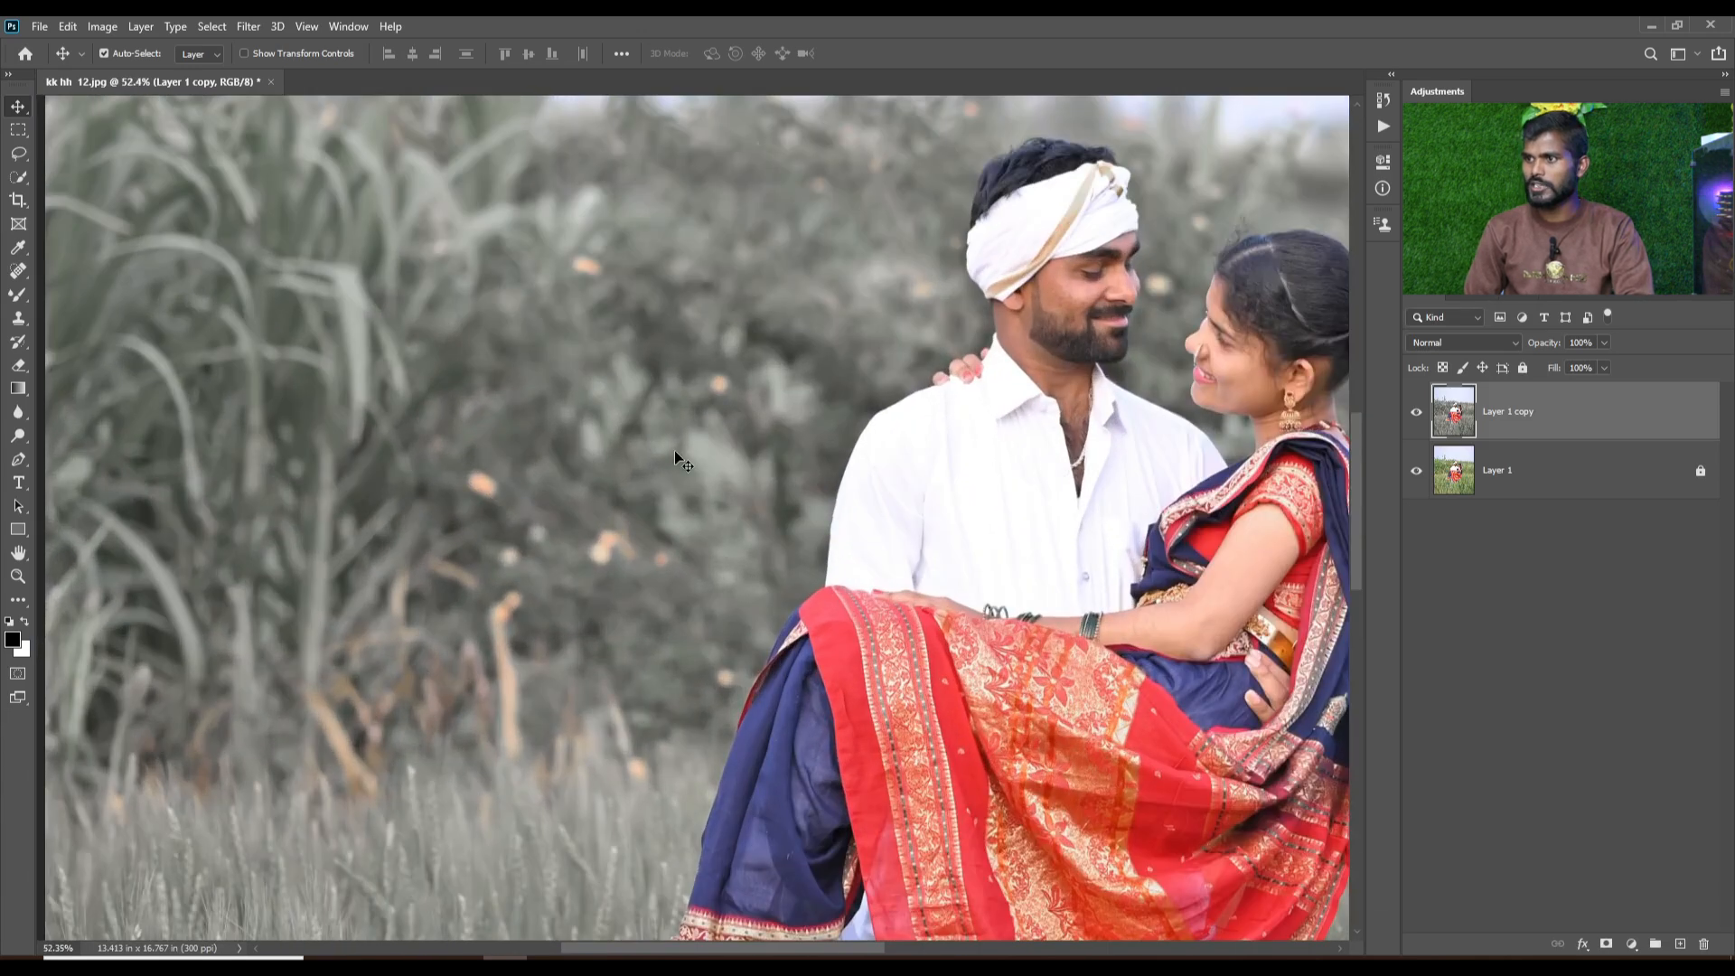
scroll(569, 525, "down", 5)
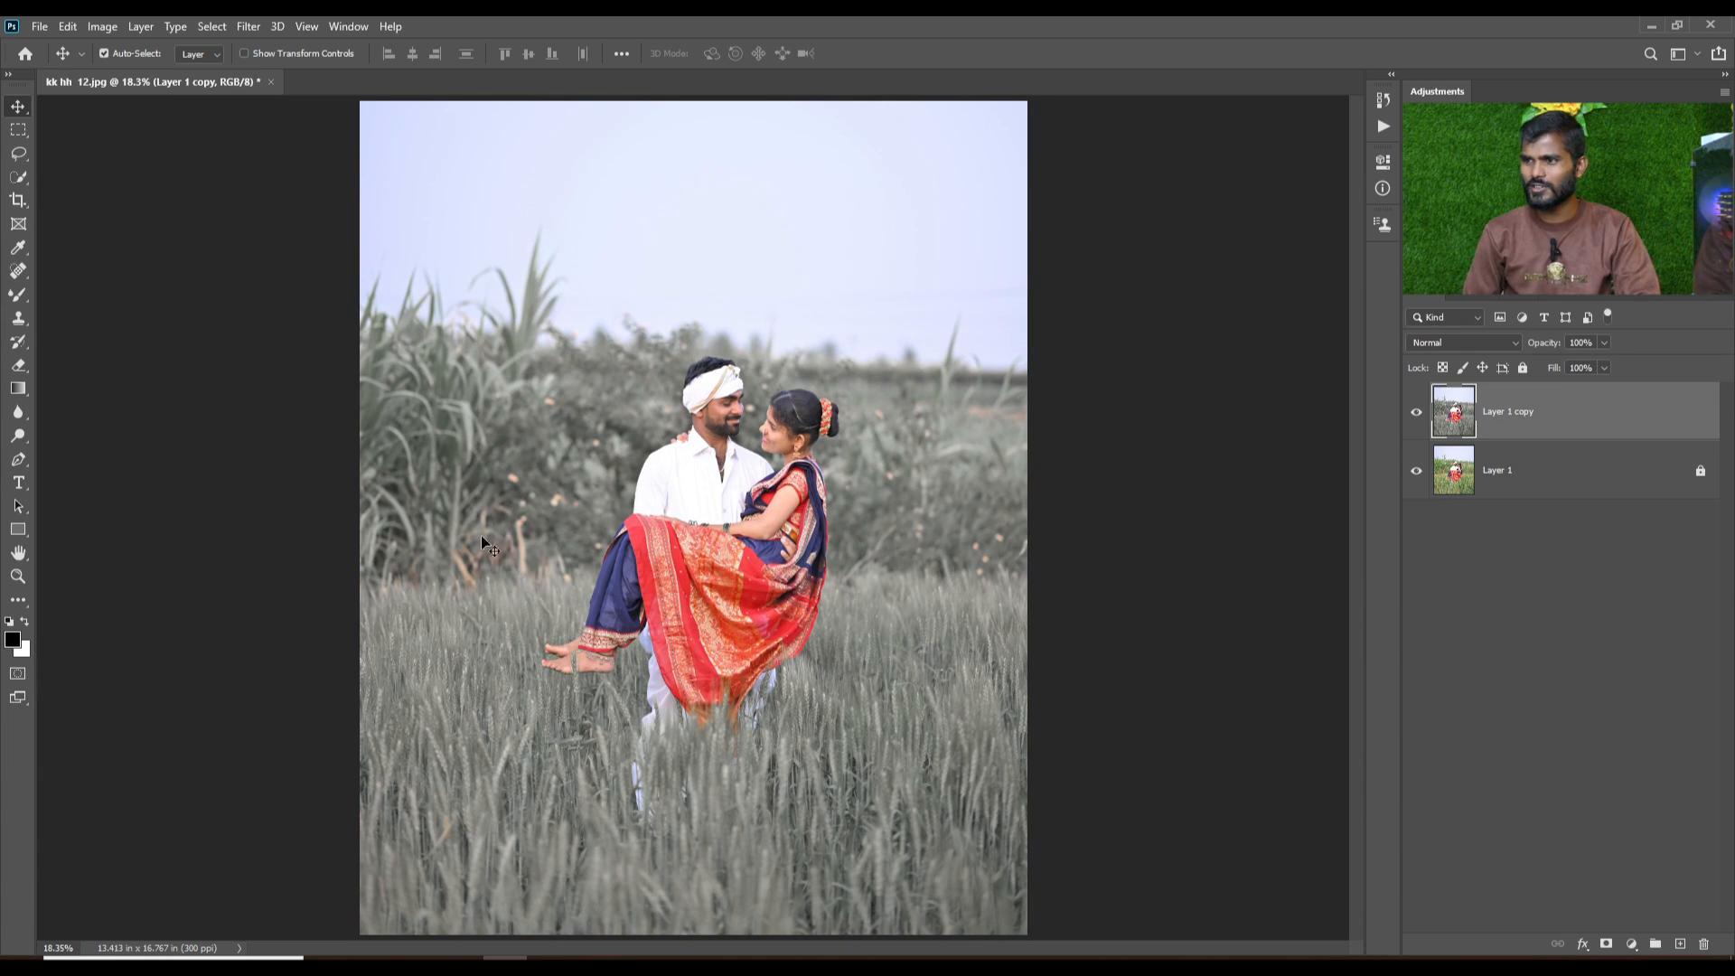
Remove the orange flowers and the dry stalk from the bushes beside the man with the Spot Healing Brush, sized 100 to 125.
scroll(506, 522, "up", 2)
left_click(18, 270)
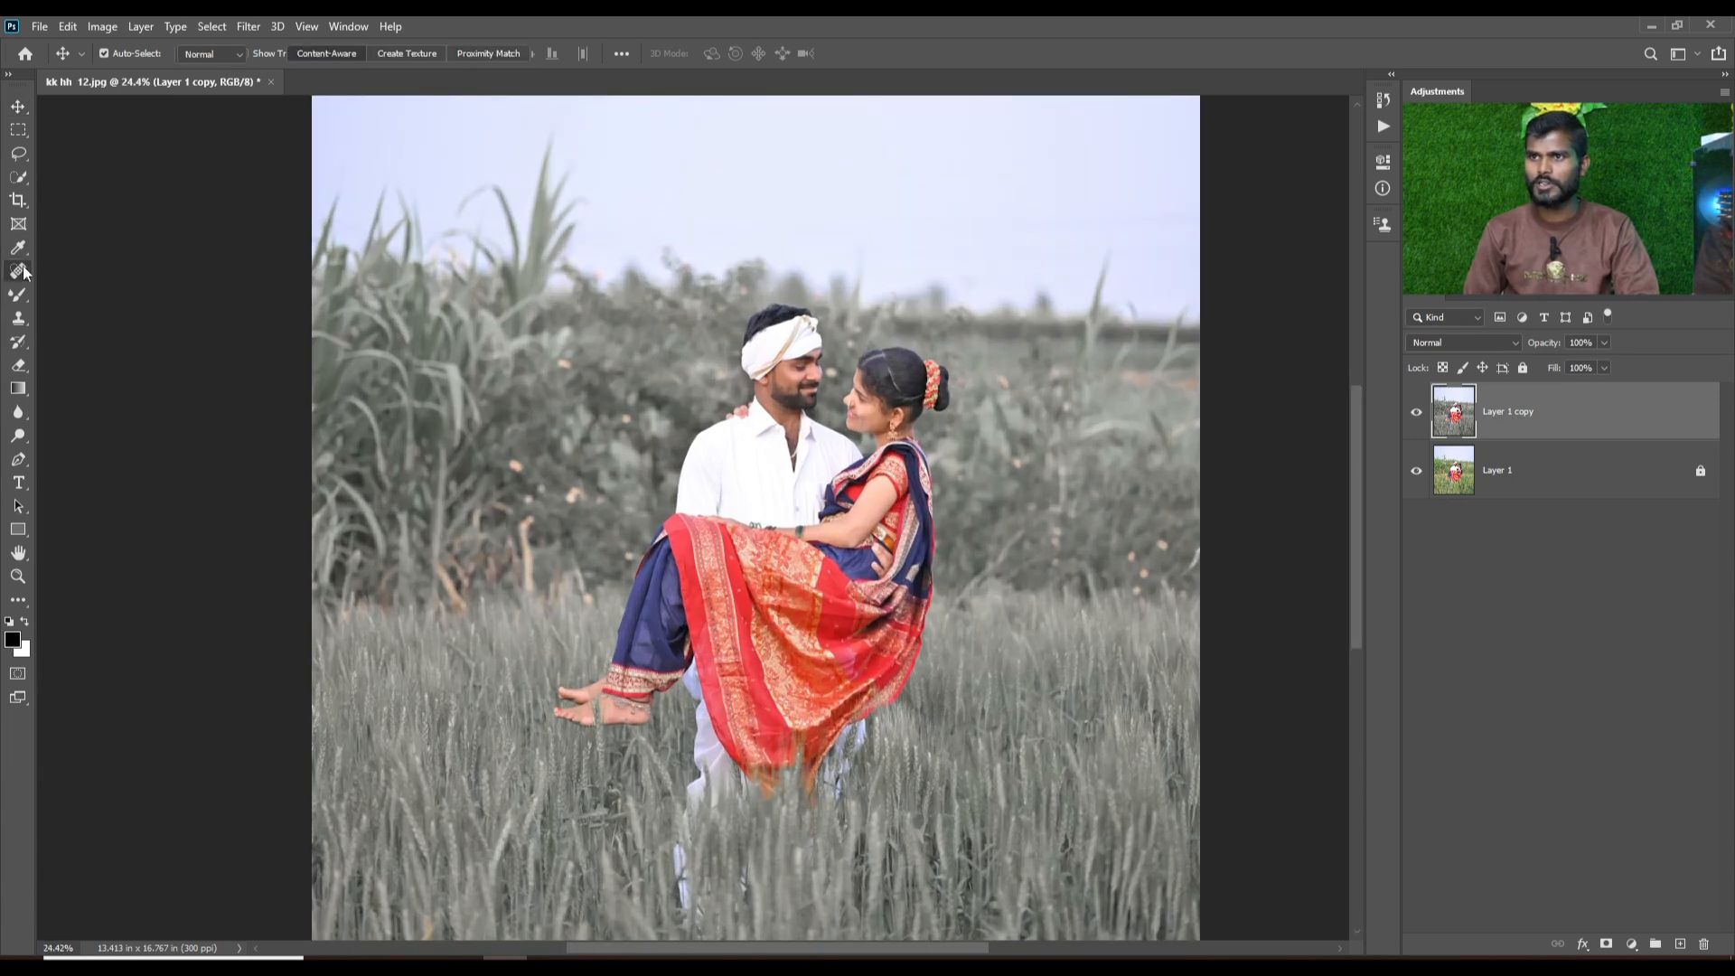
scroll(322, 369, "up", 2)
scroll(578, 493, "up", 1)
key("bracketright")
key("bracketright")
key("bracketright")
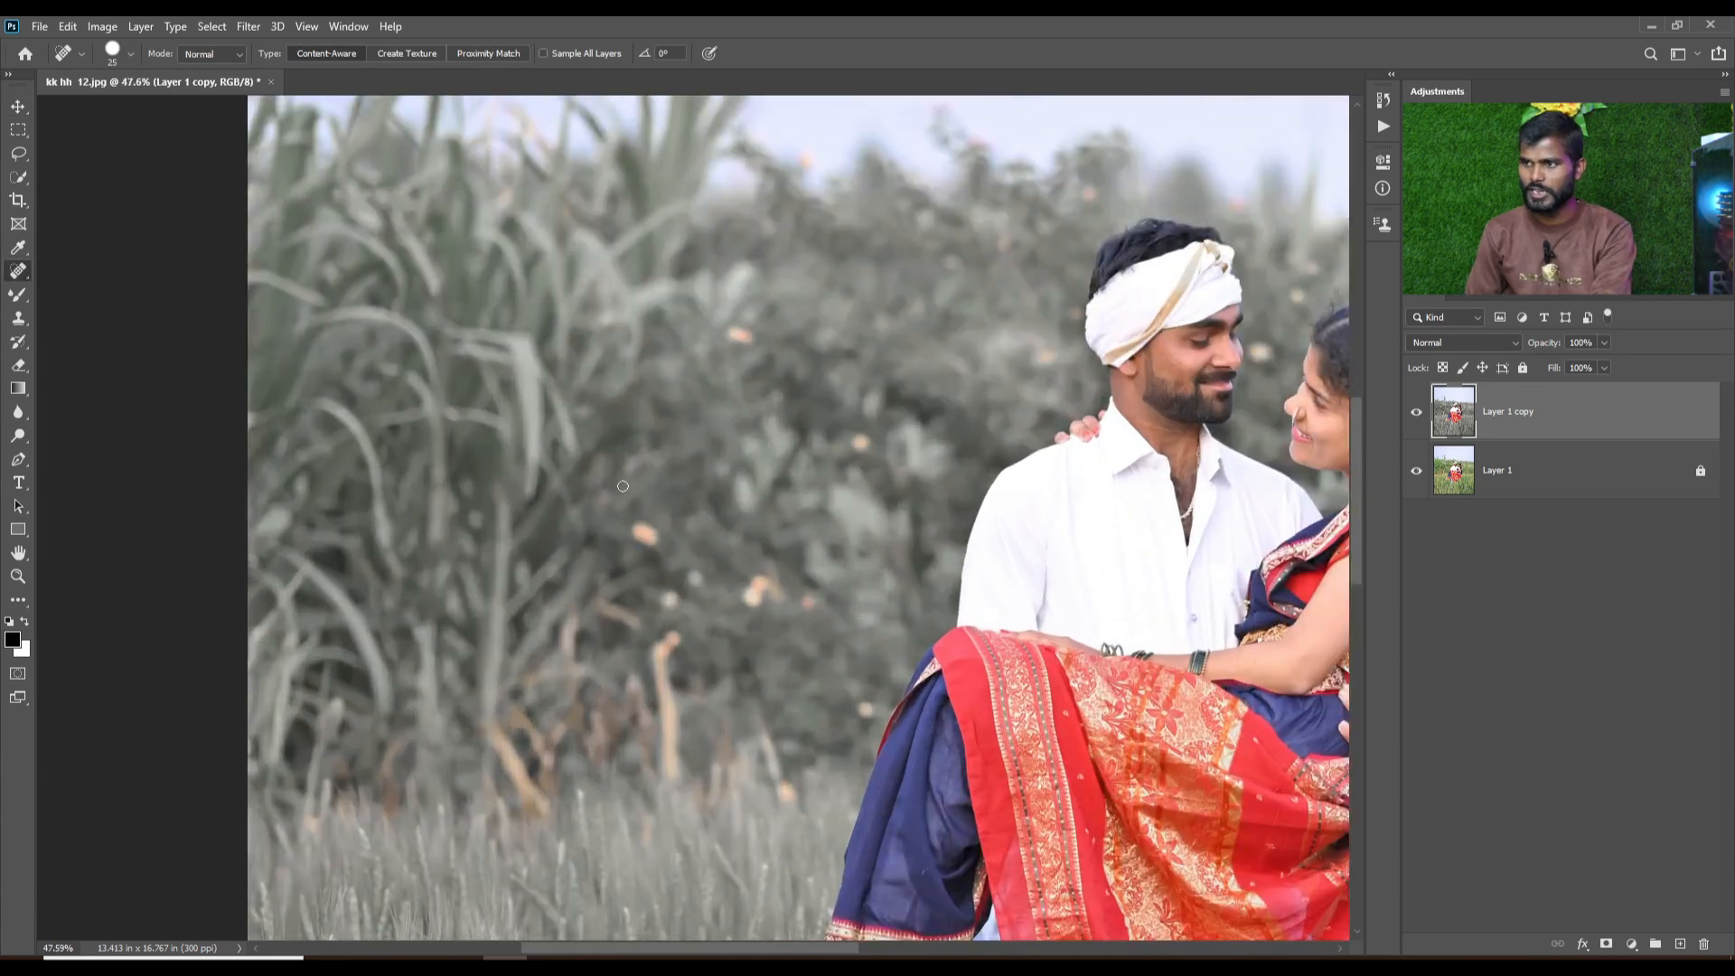
key("bracketright")
key("bracketright")
left_click_drag(646, 504, 646, 528)
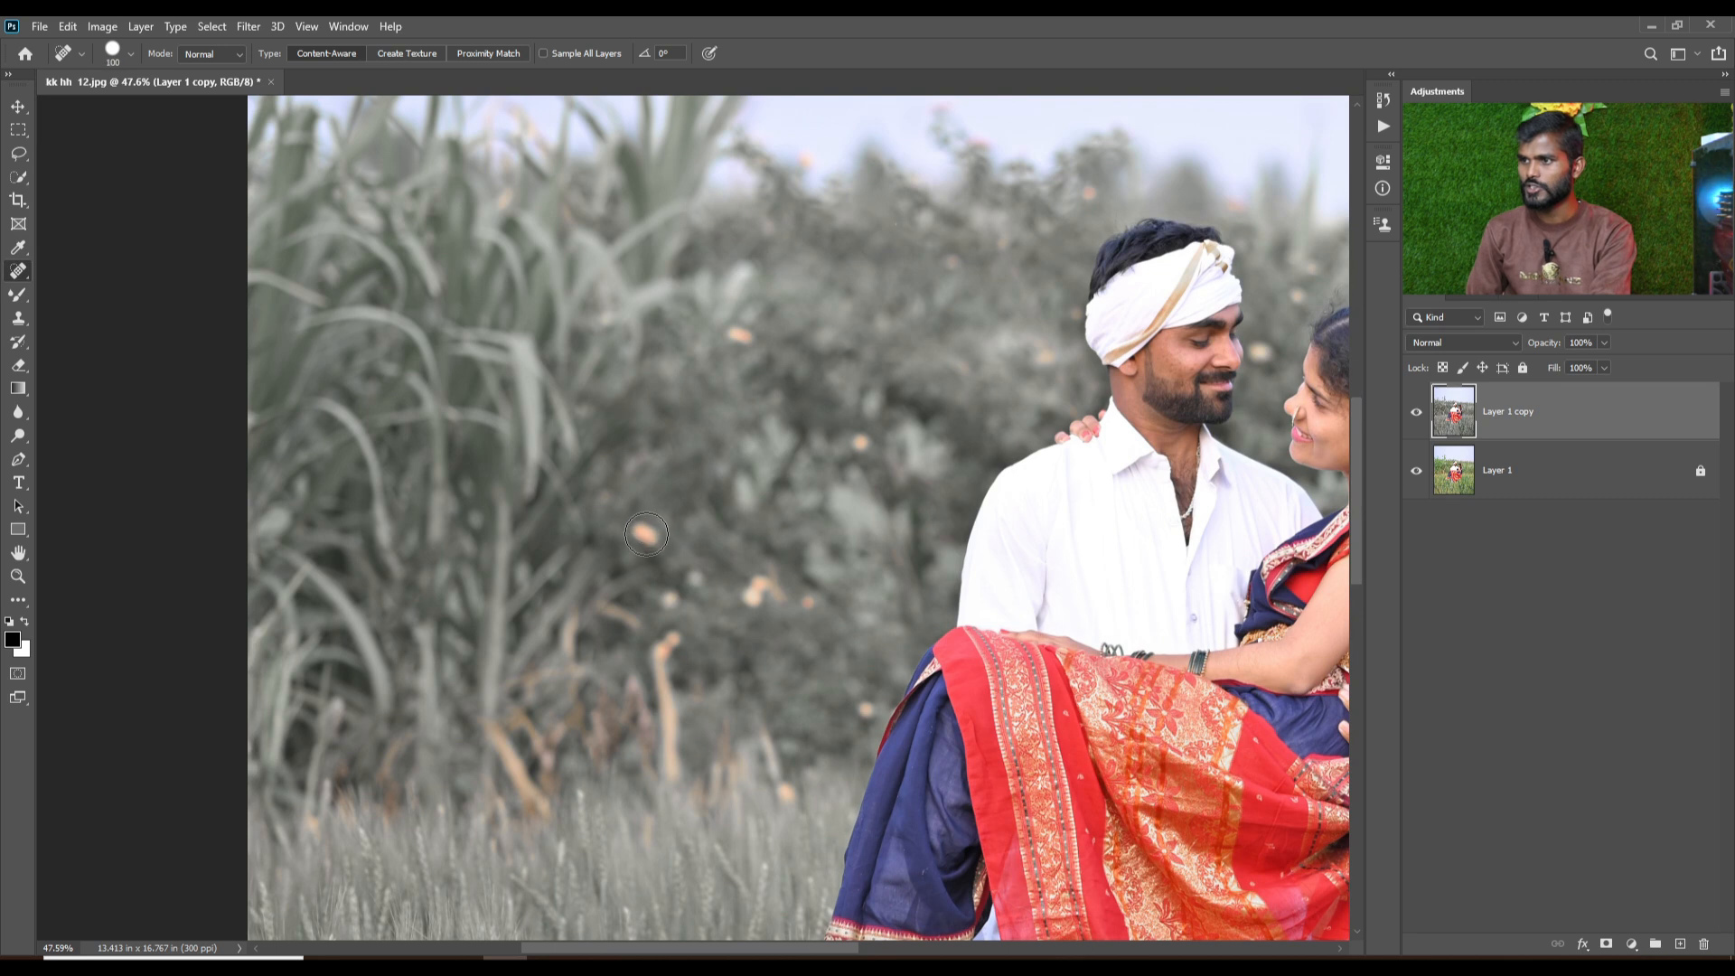
left_click(646, 534)
left_click(741, 339)
key("bracketright")
left_click(751, 597)
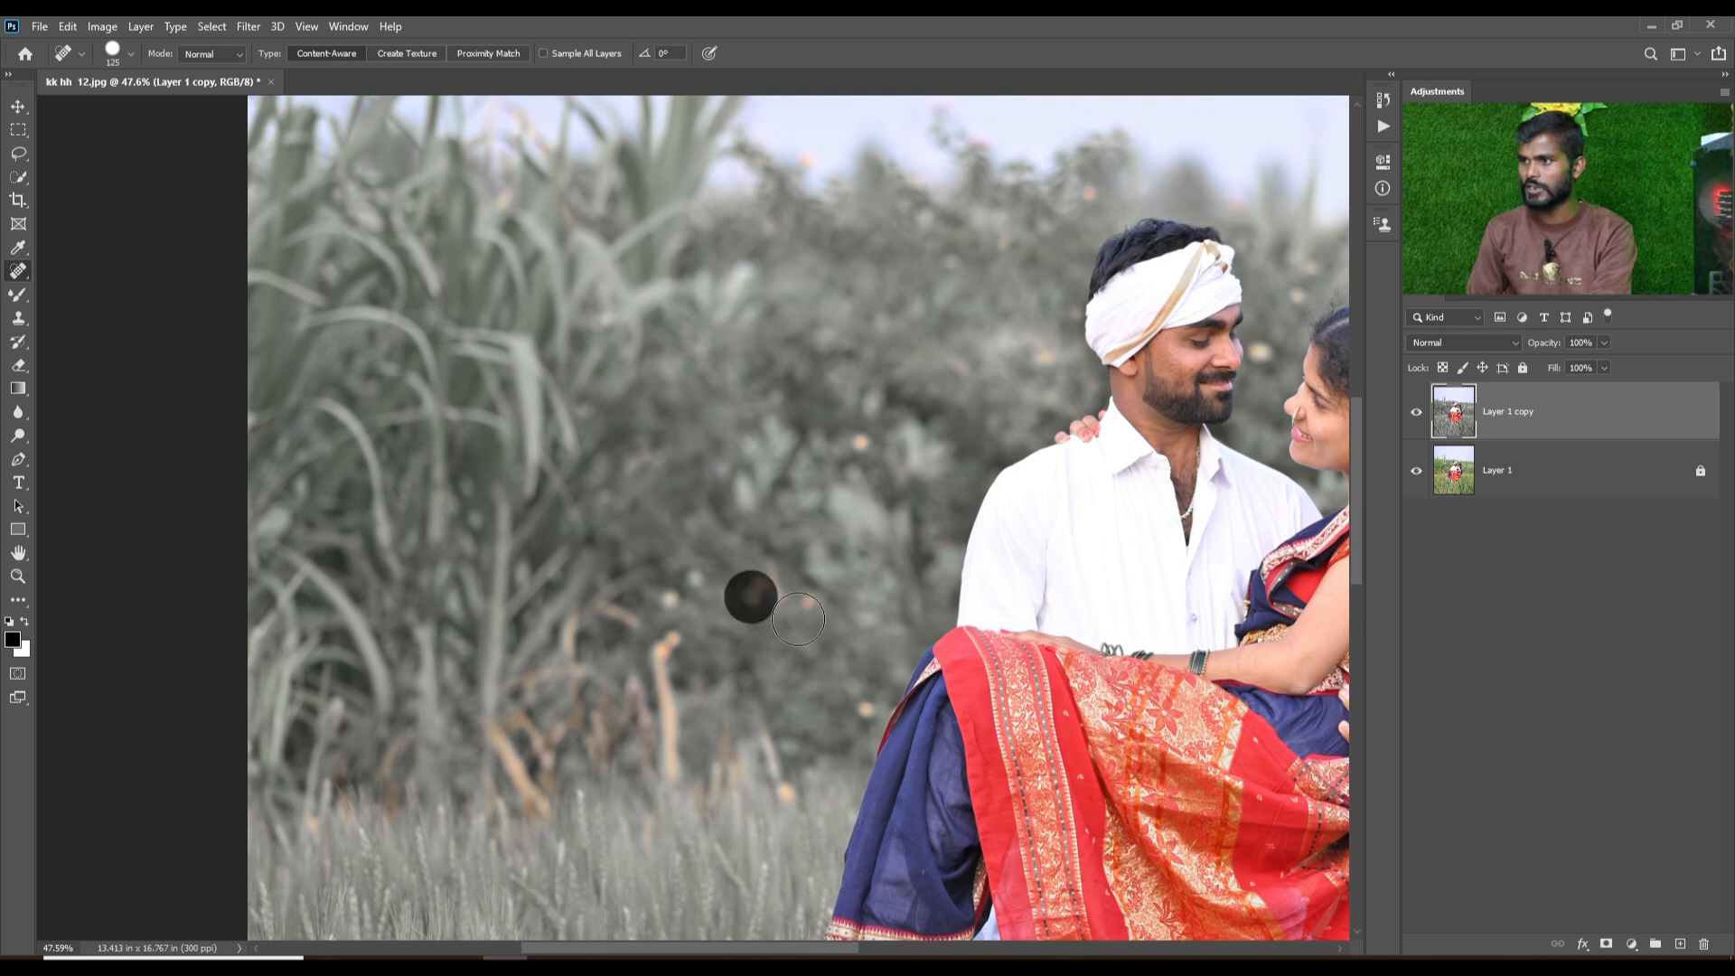
left_click(813, 613)
left_click(860, 448)
left_click(773, 610)
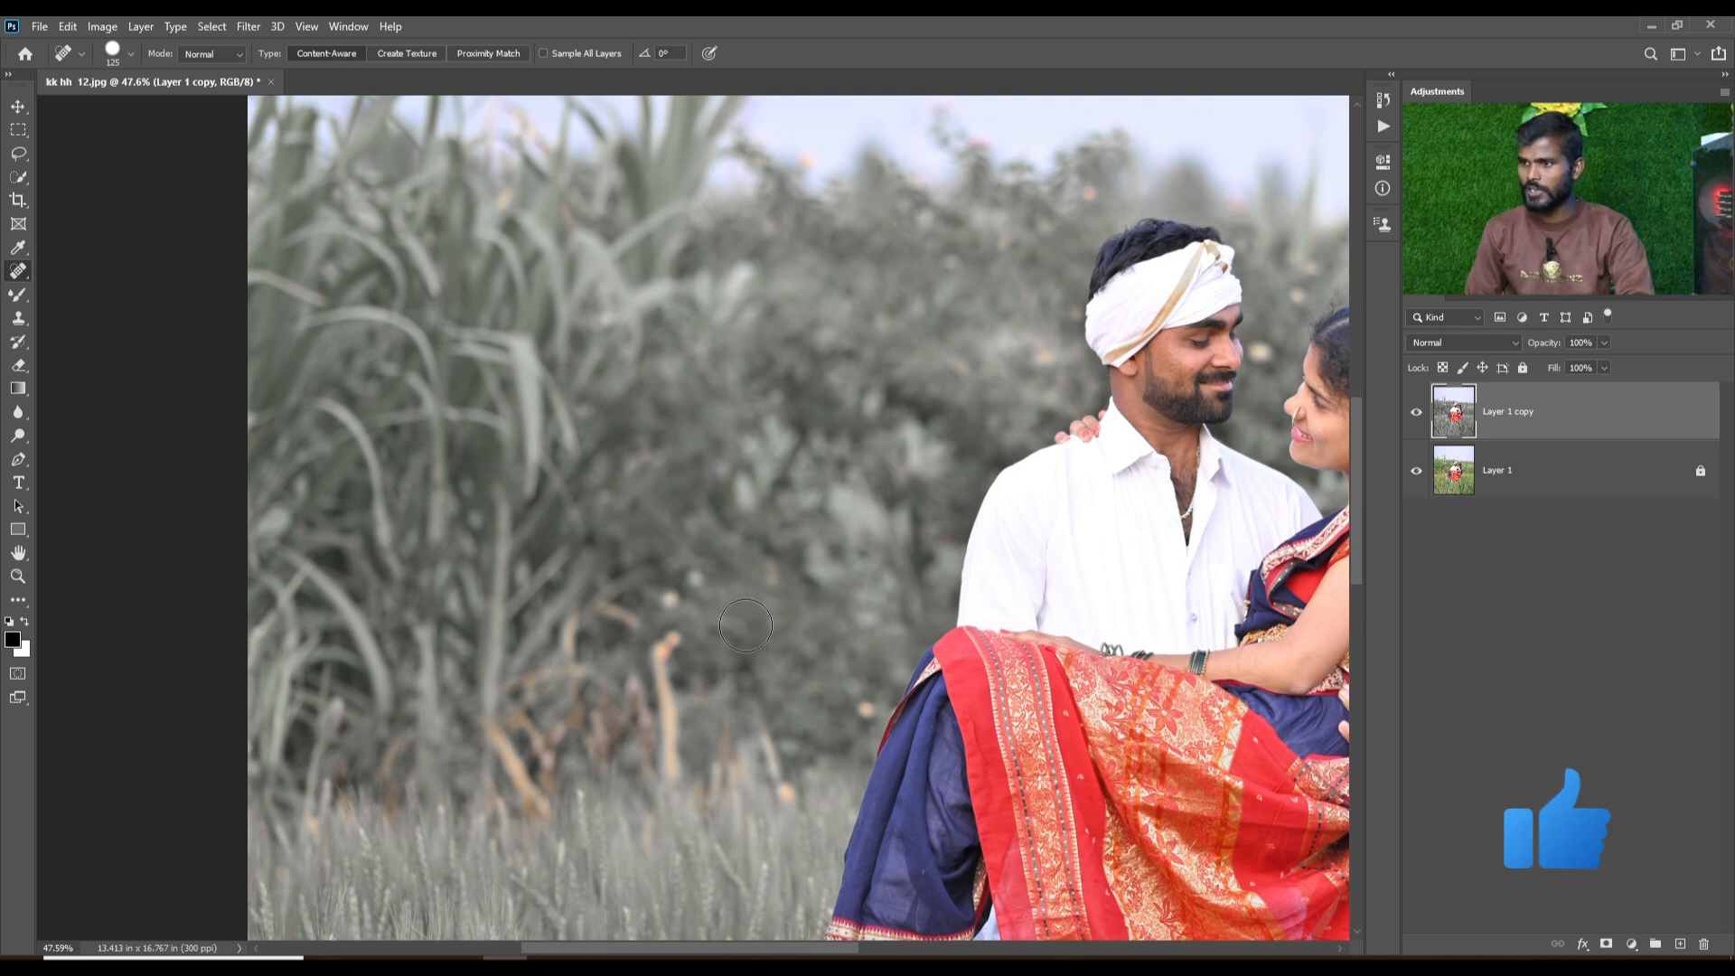
mouse_move(746, 625)
left_mouse_down()
mouse_move(712, 697)
mouse_move(656, 557)
mouse_move(601, 620)
left_mouse_up()
Heal the distracting spots and orange flowers in the bushes behind the woman with the 125 brush.
scroll(657, 602, "down", 3)
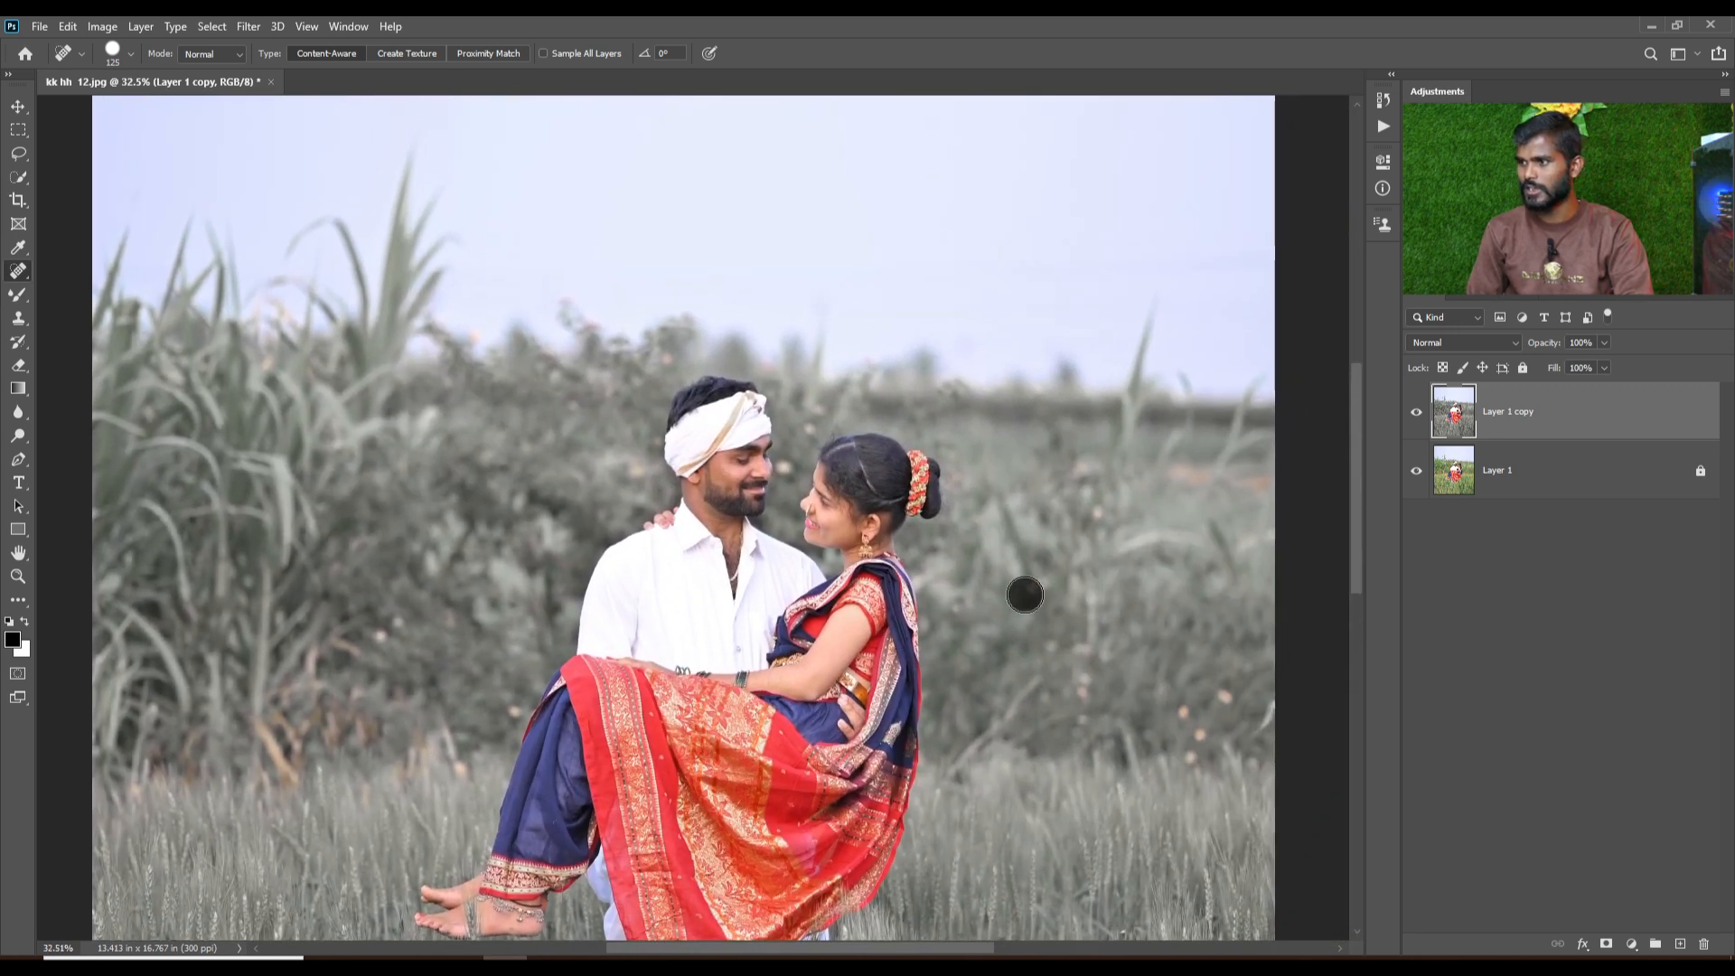
left_click_drag(1025, 595, 1003, 608)
left_click_drag(1103, 528, 1097, 463)
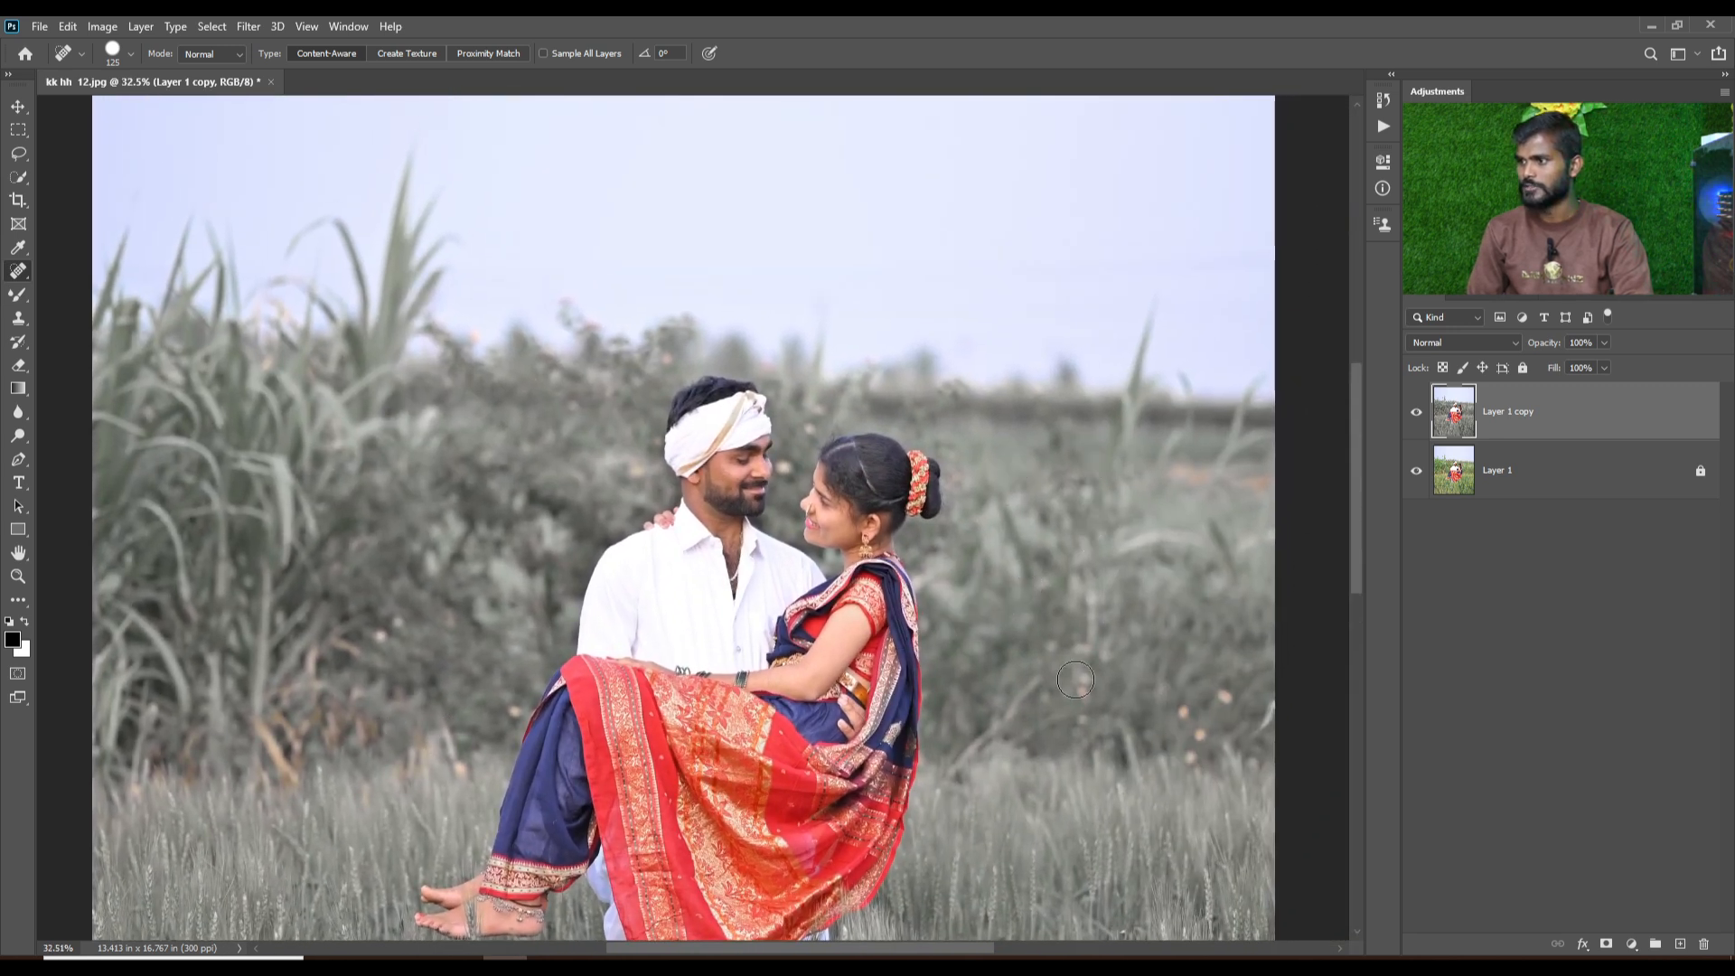
left_click_drag(1076, 679, 1077, 691)
mouse_move(1213, 690)
left_mouse_down()
mouse_move(1224, 701)
mouse_move(1193, 710)
left_mouse_up()
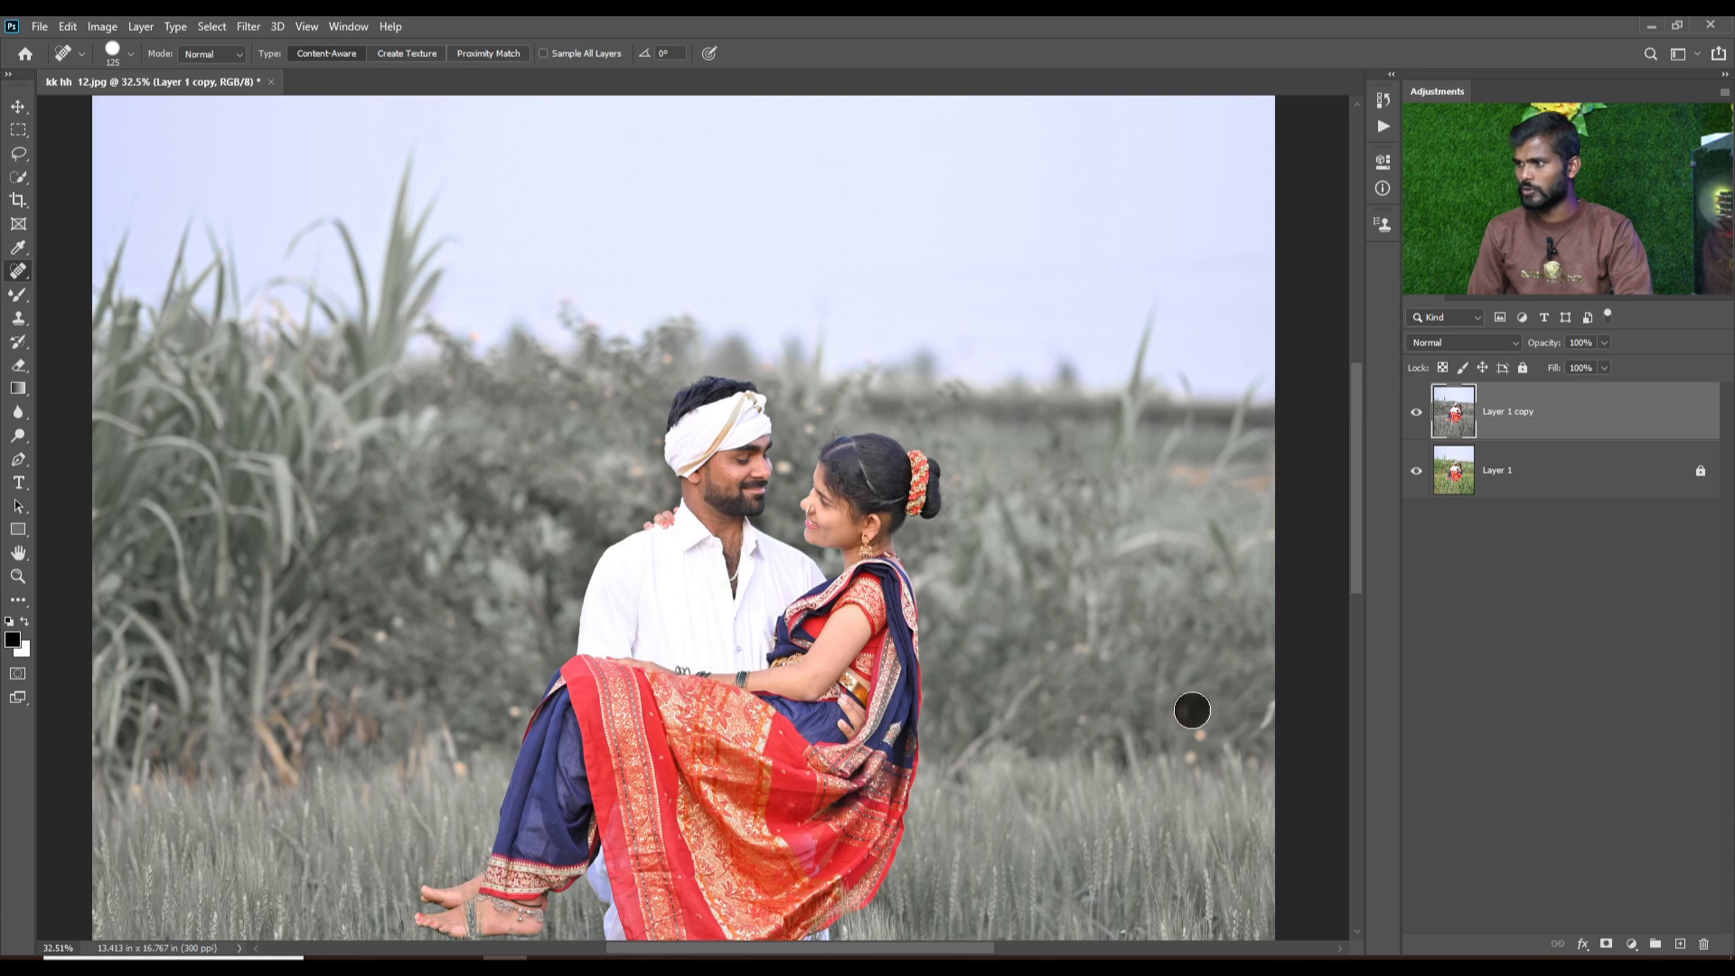
left_click_drag(1178, 466, 1248, 480)
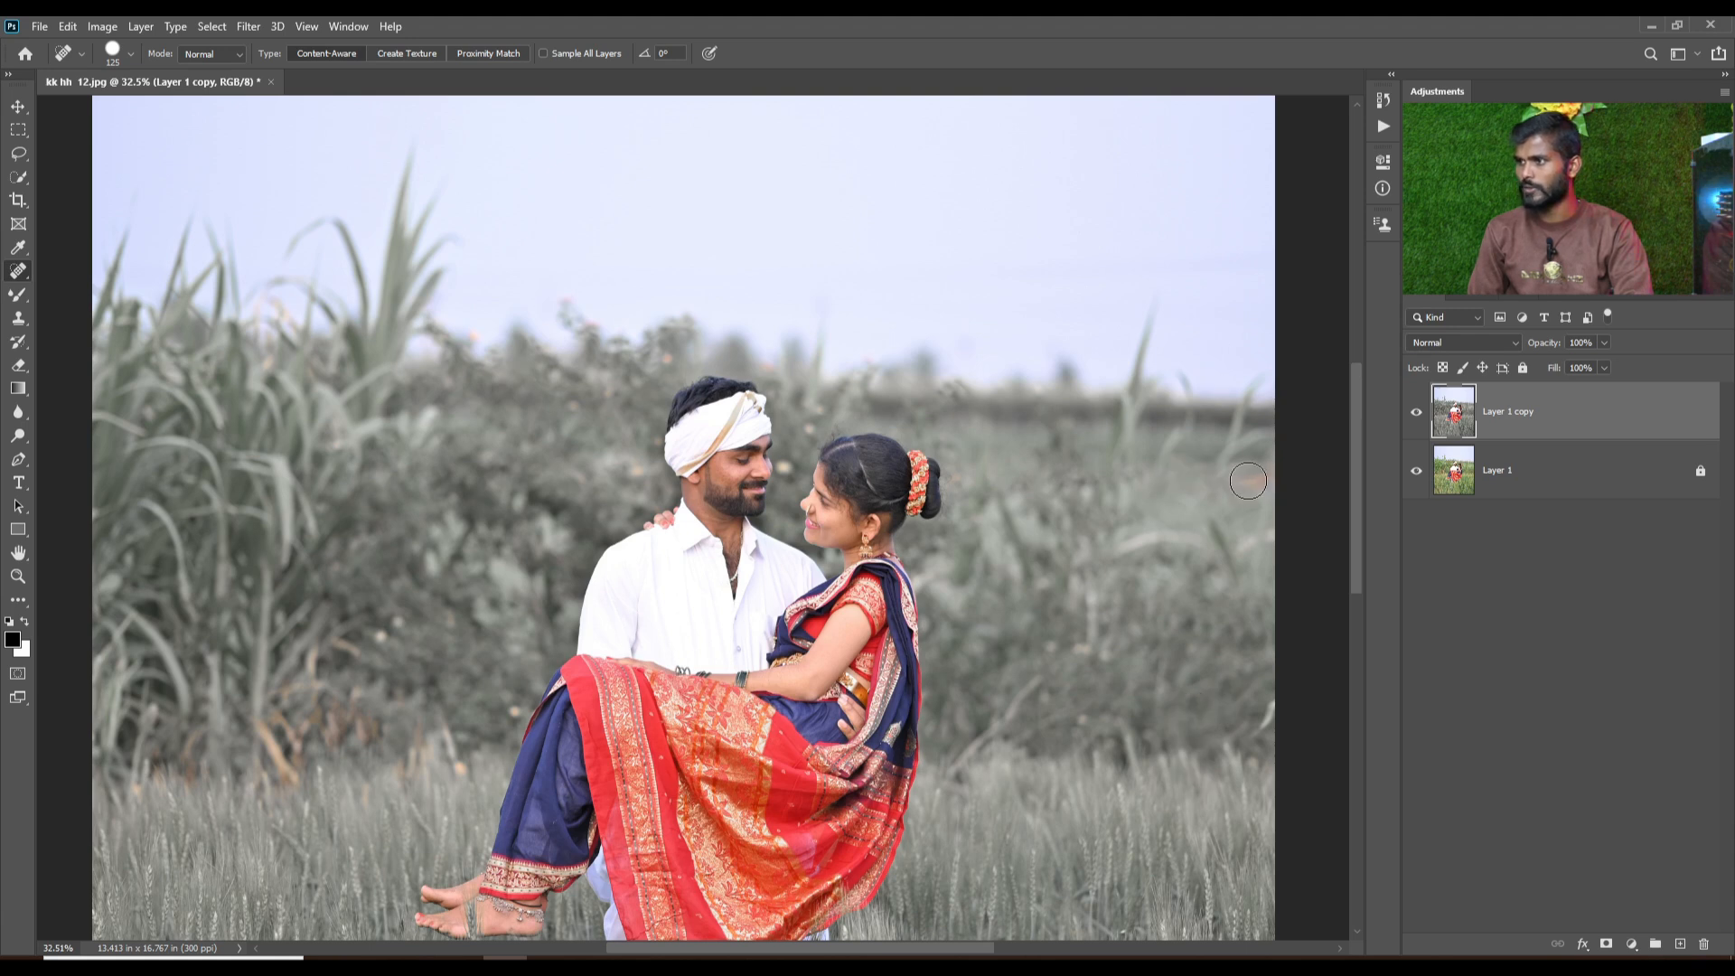
Heal the distracting spots above the man's head and in the background near the woman's legs.
scroll(1159, 481, "down", 3)
left_click(820, 397)
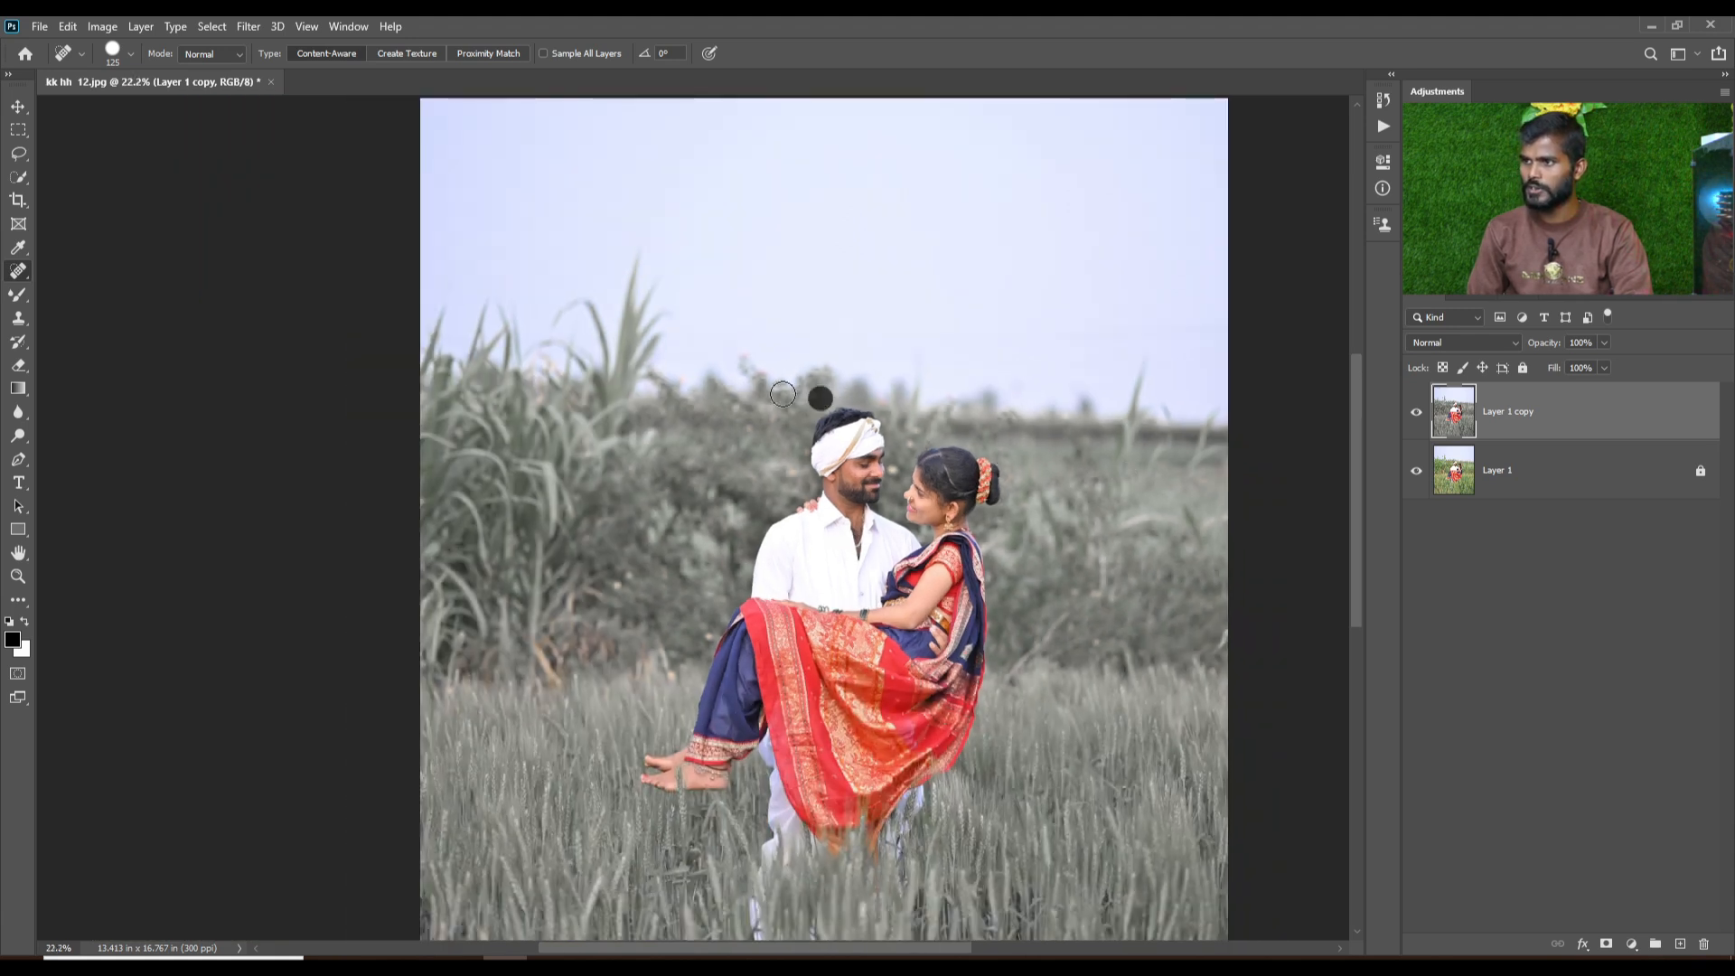
scroll(687, 379, "down", 2)
scroll(670, 597, "up", 5)
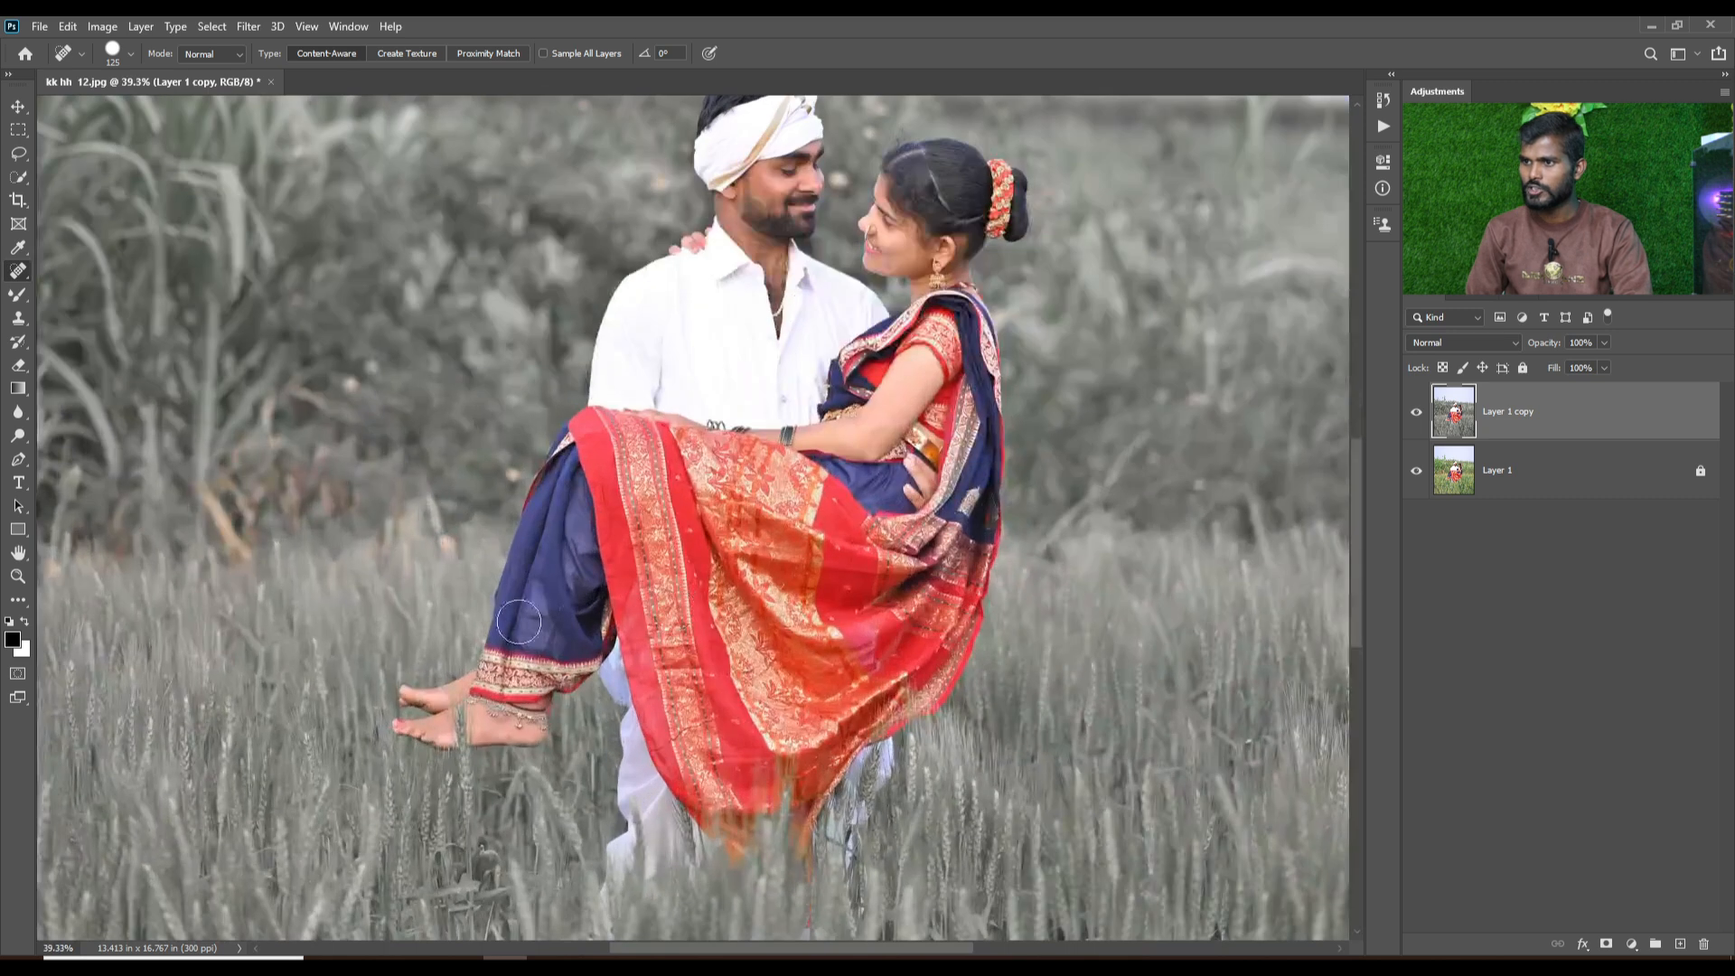
scroll(519, 622, "left", 2)
left_click(519, 539)
scroll(582, 480, "down", 4)
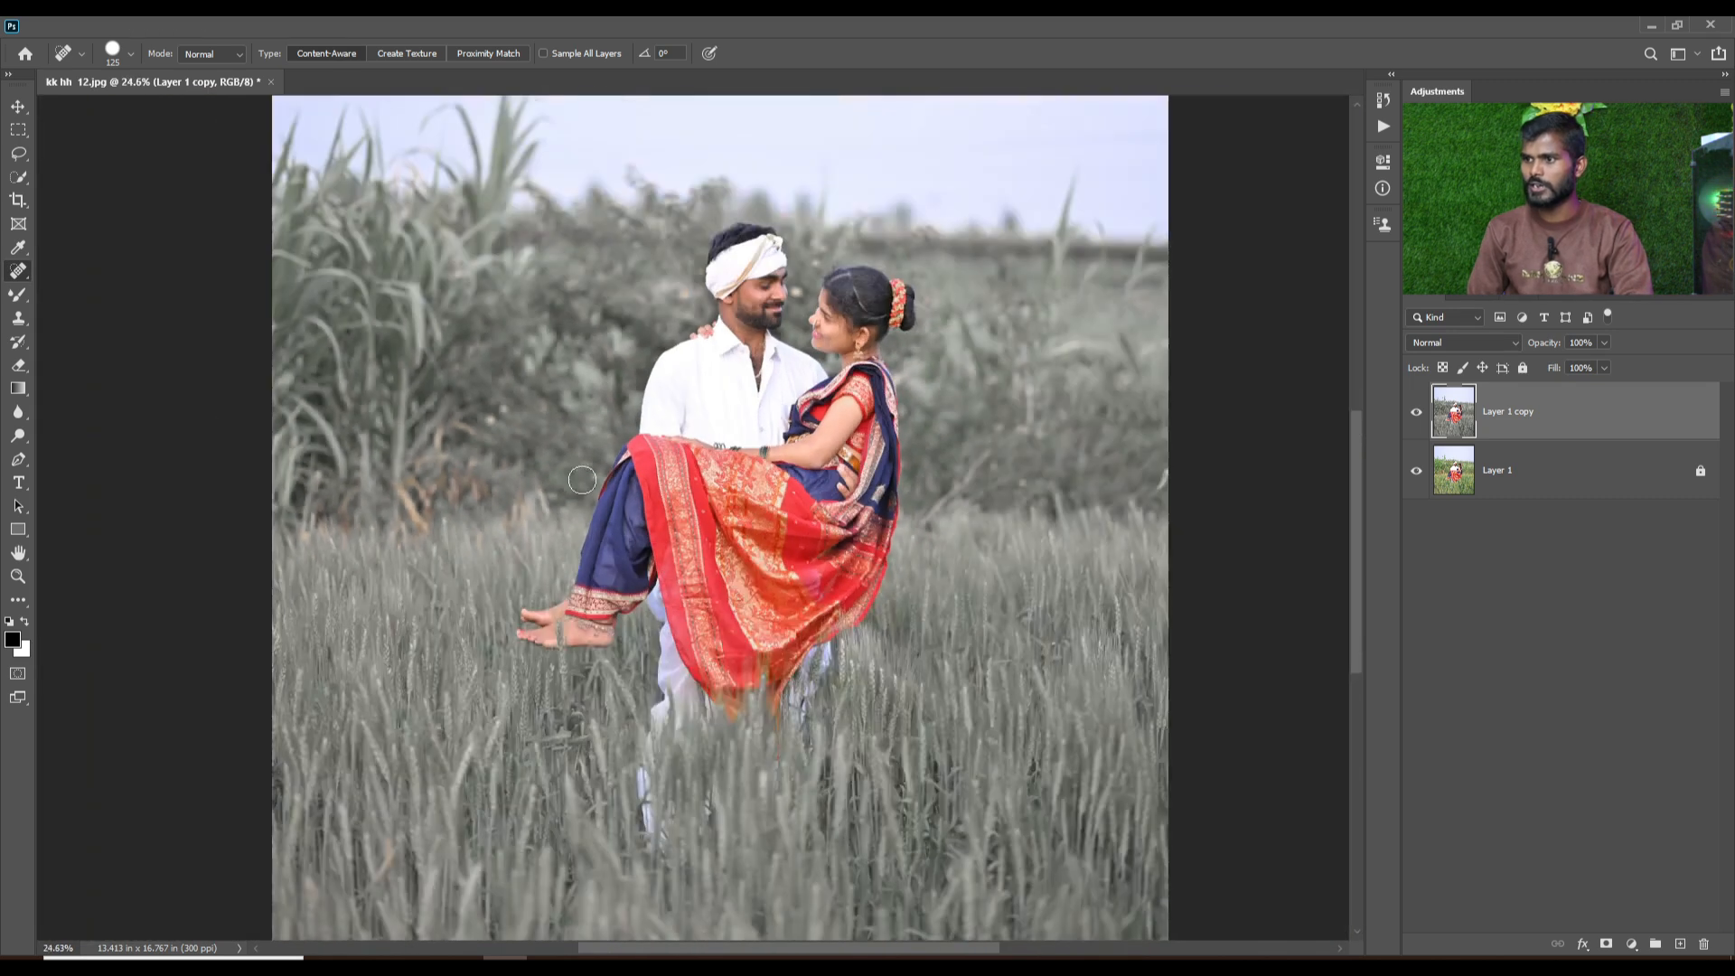
Heal the brownish dry leaves along the edge between the bushes and the field, beside the woman's feet.
scroll(583, 610, "up", 2)
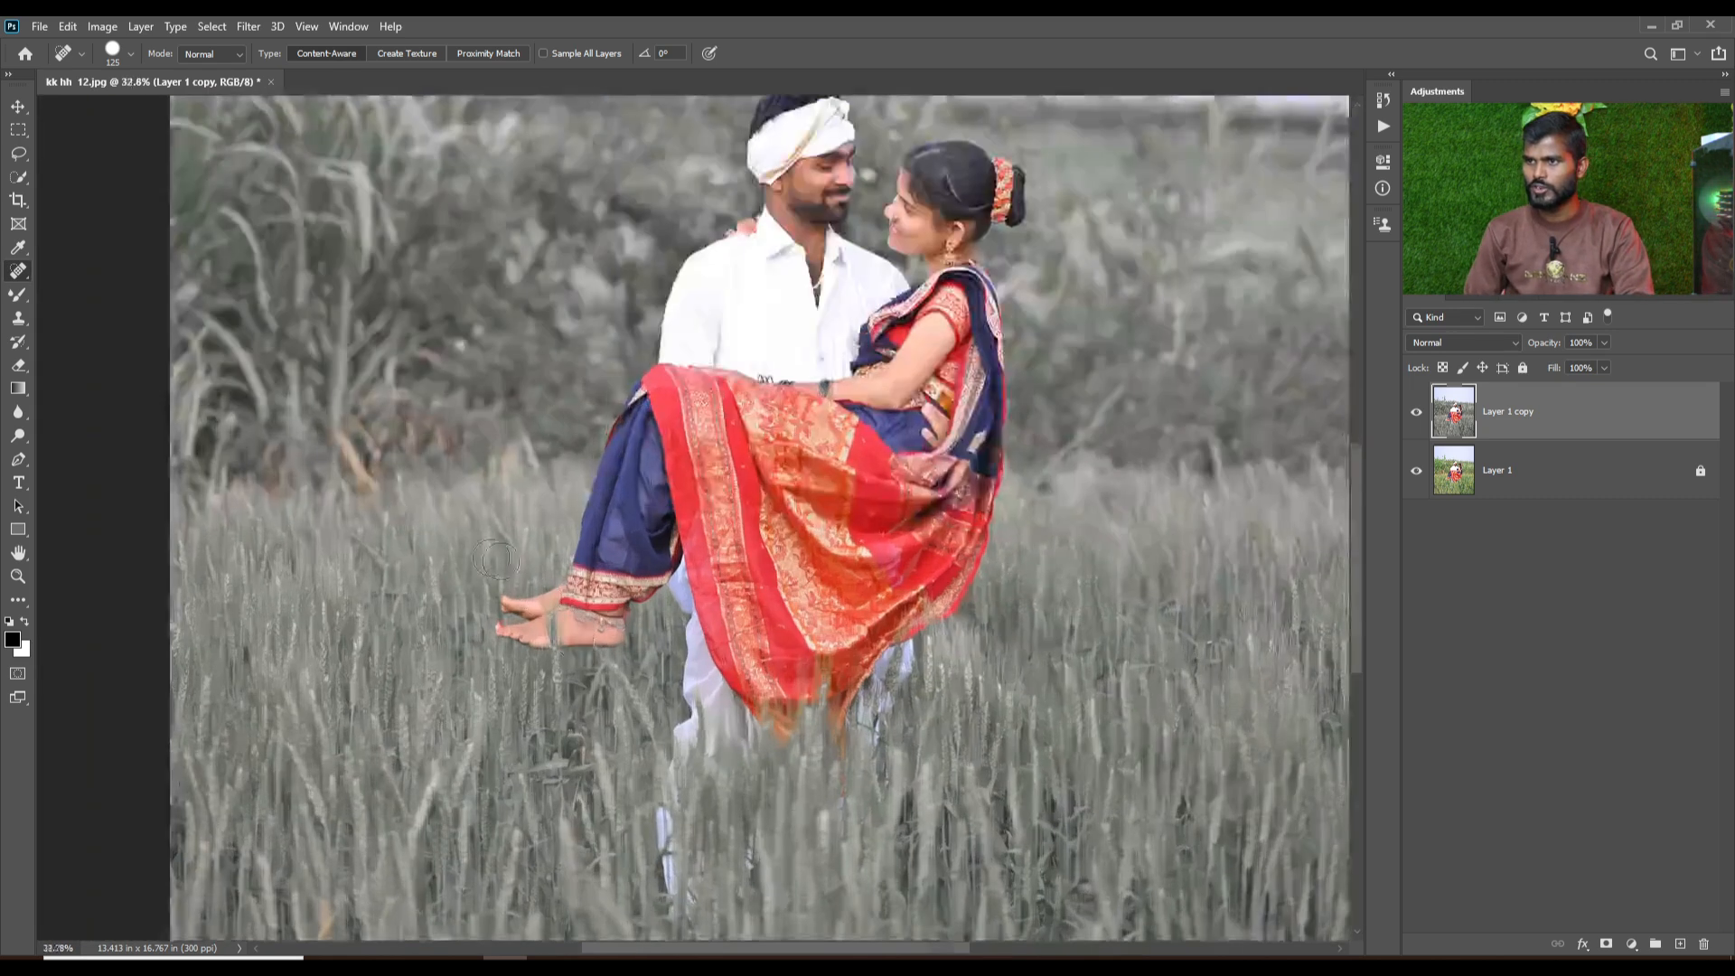
scroll(496, 561, "up", 3)
left_click_drag(508, 532, 597, 669)
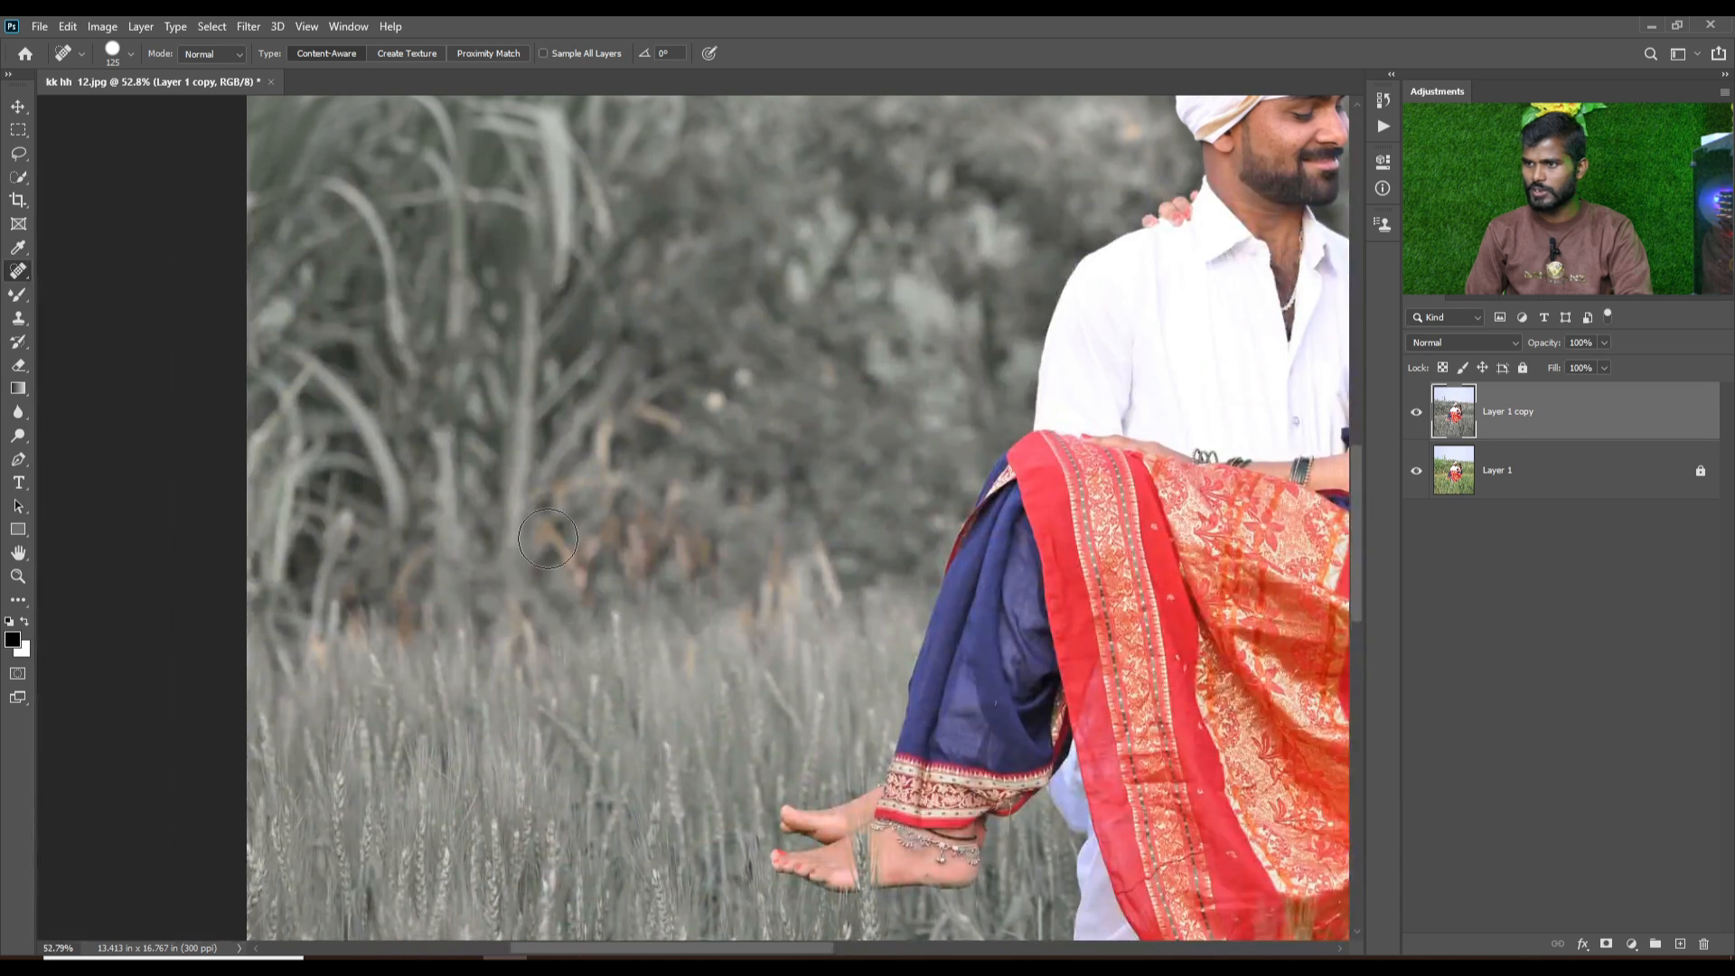
left_click(561, 562)
left_click(601, 529)
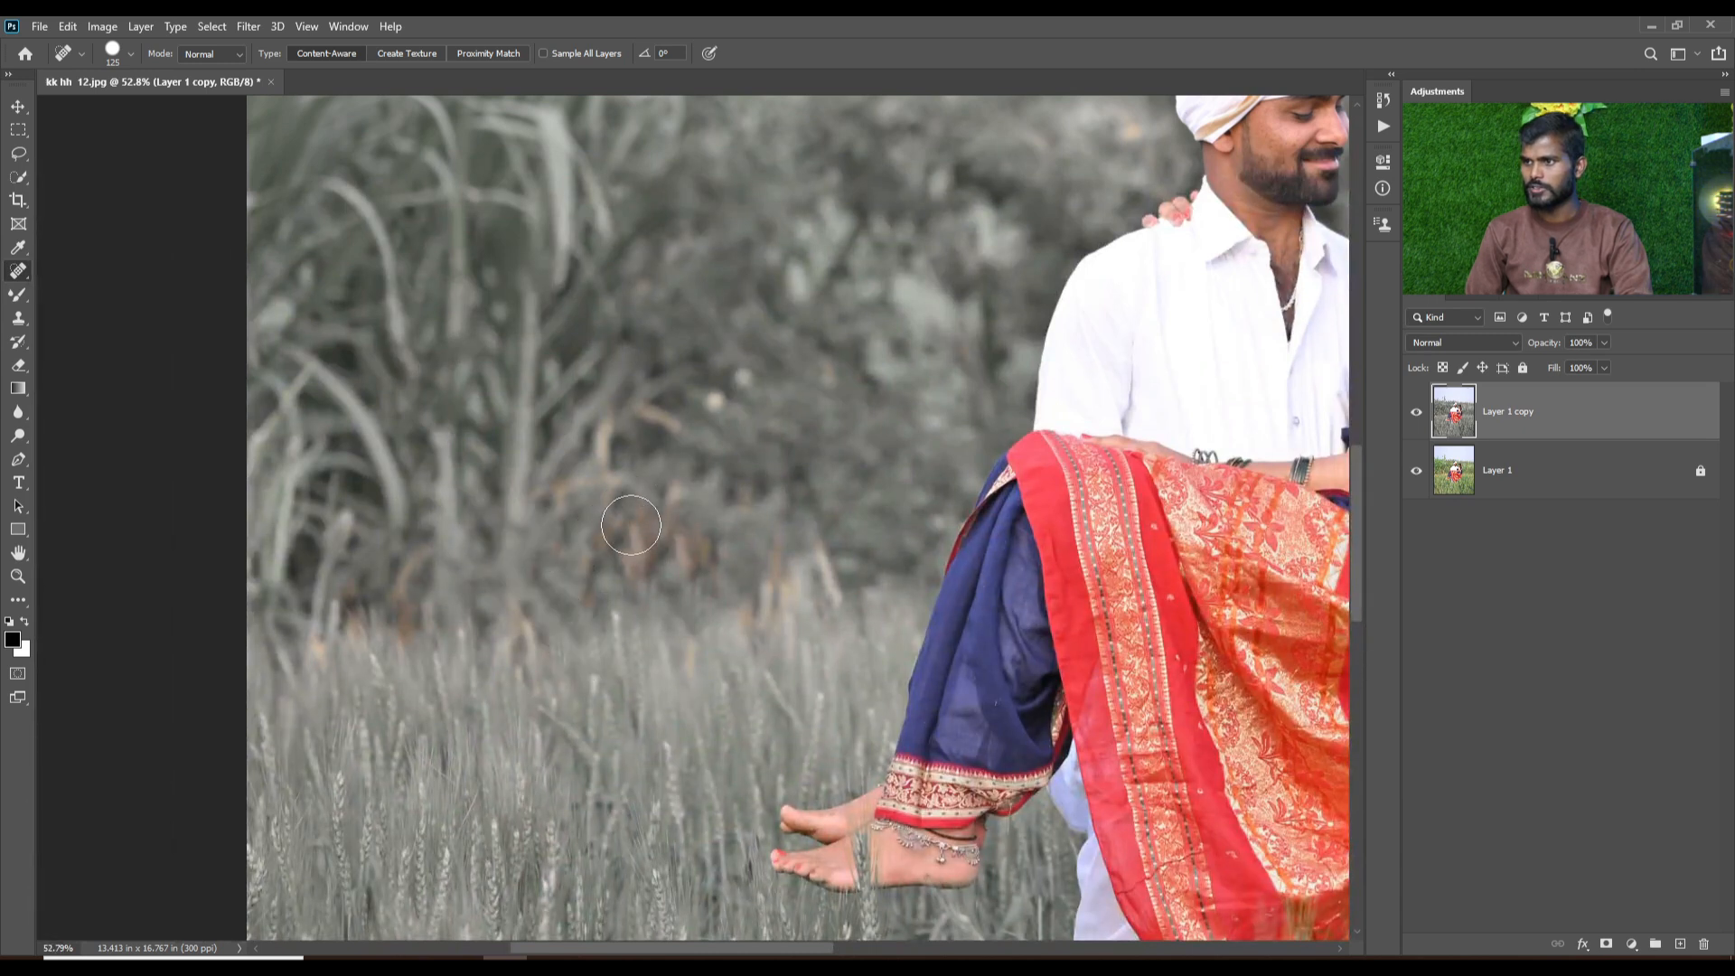
left_click(633, 533)
left_click(687, 549)
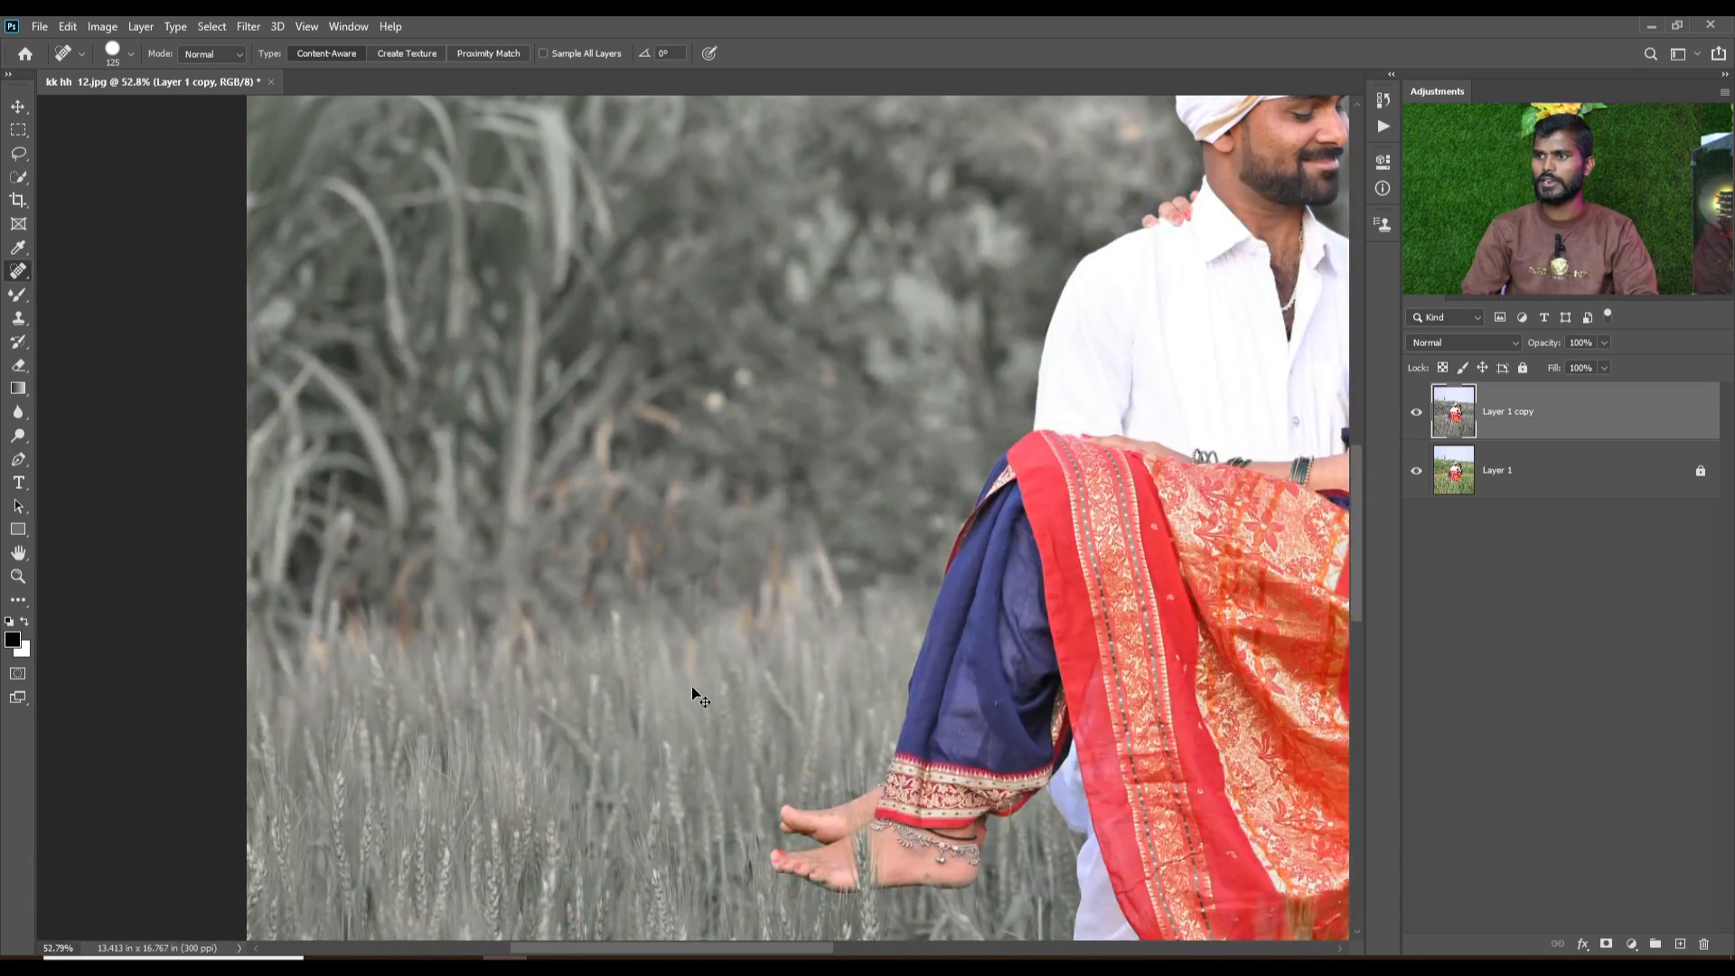
Duplicate Layer 1 copy and start the Radial Filter in Camera Raw on the duplicate.
key("ctrl+0")
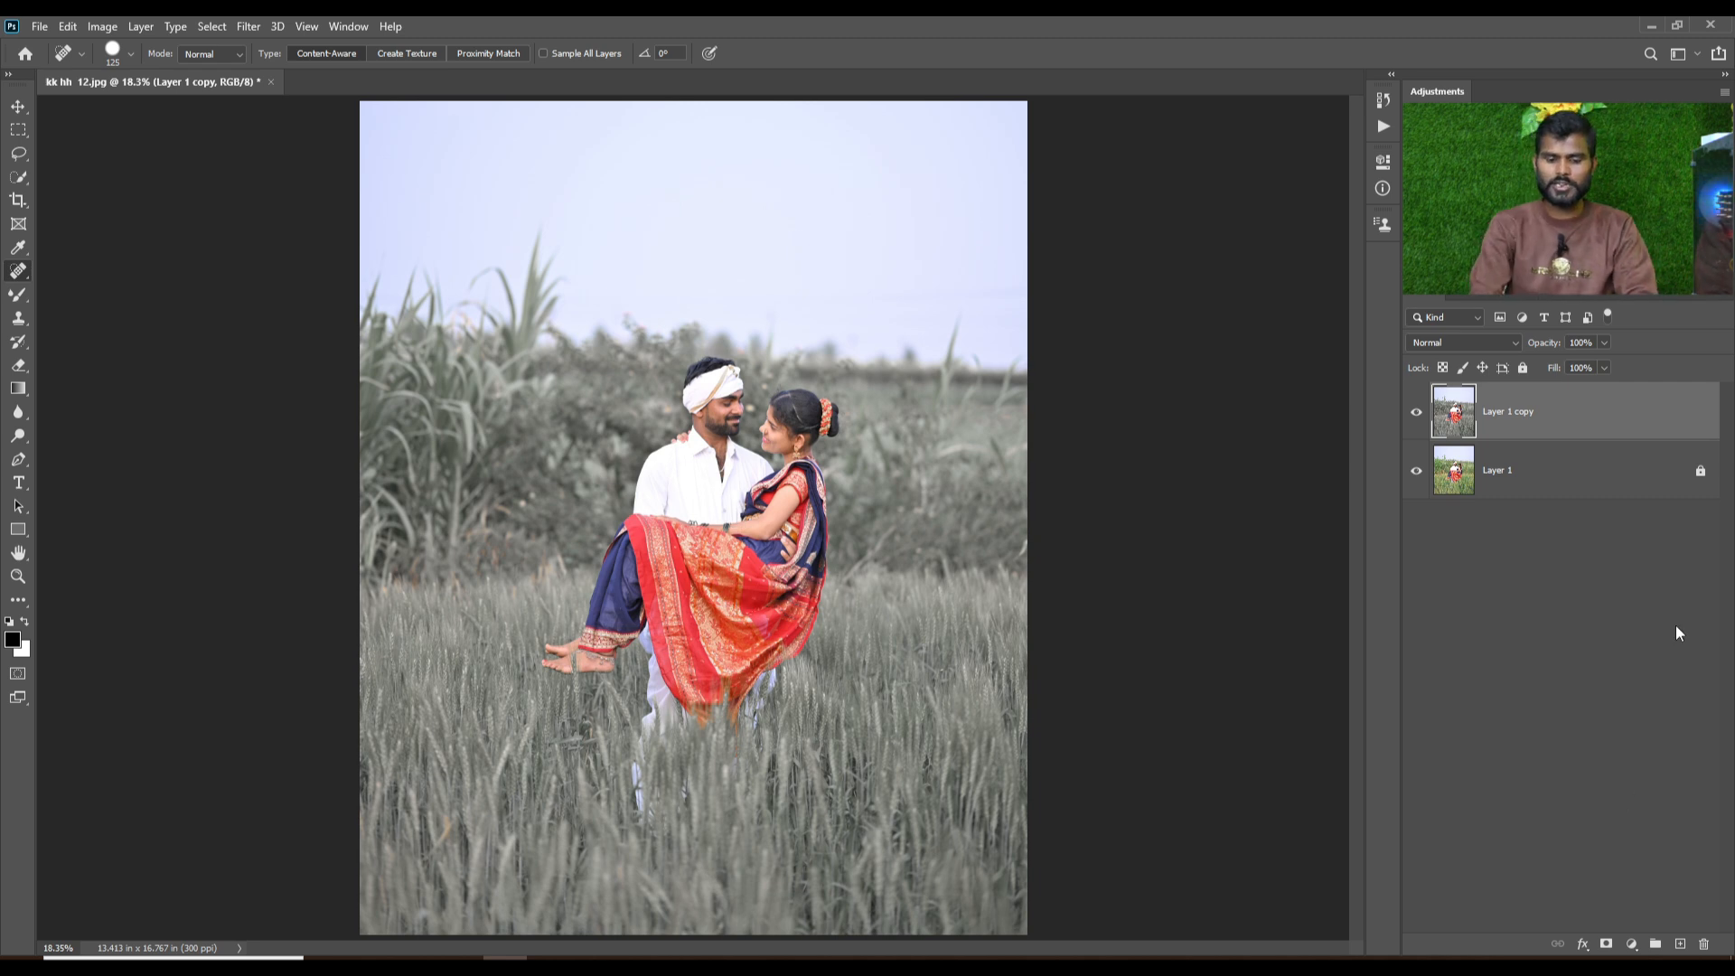
key("ctrl+j")
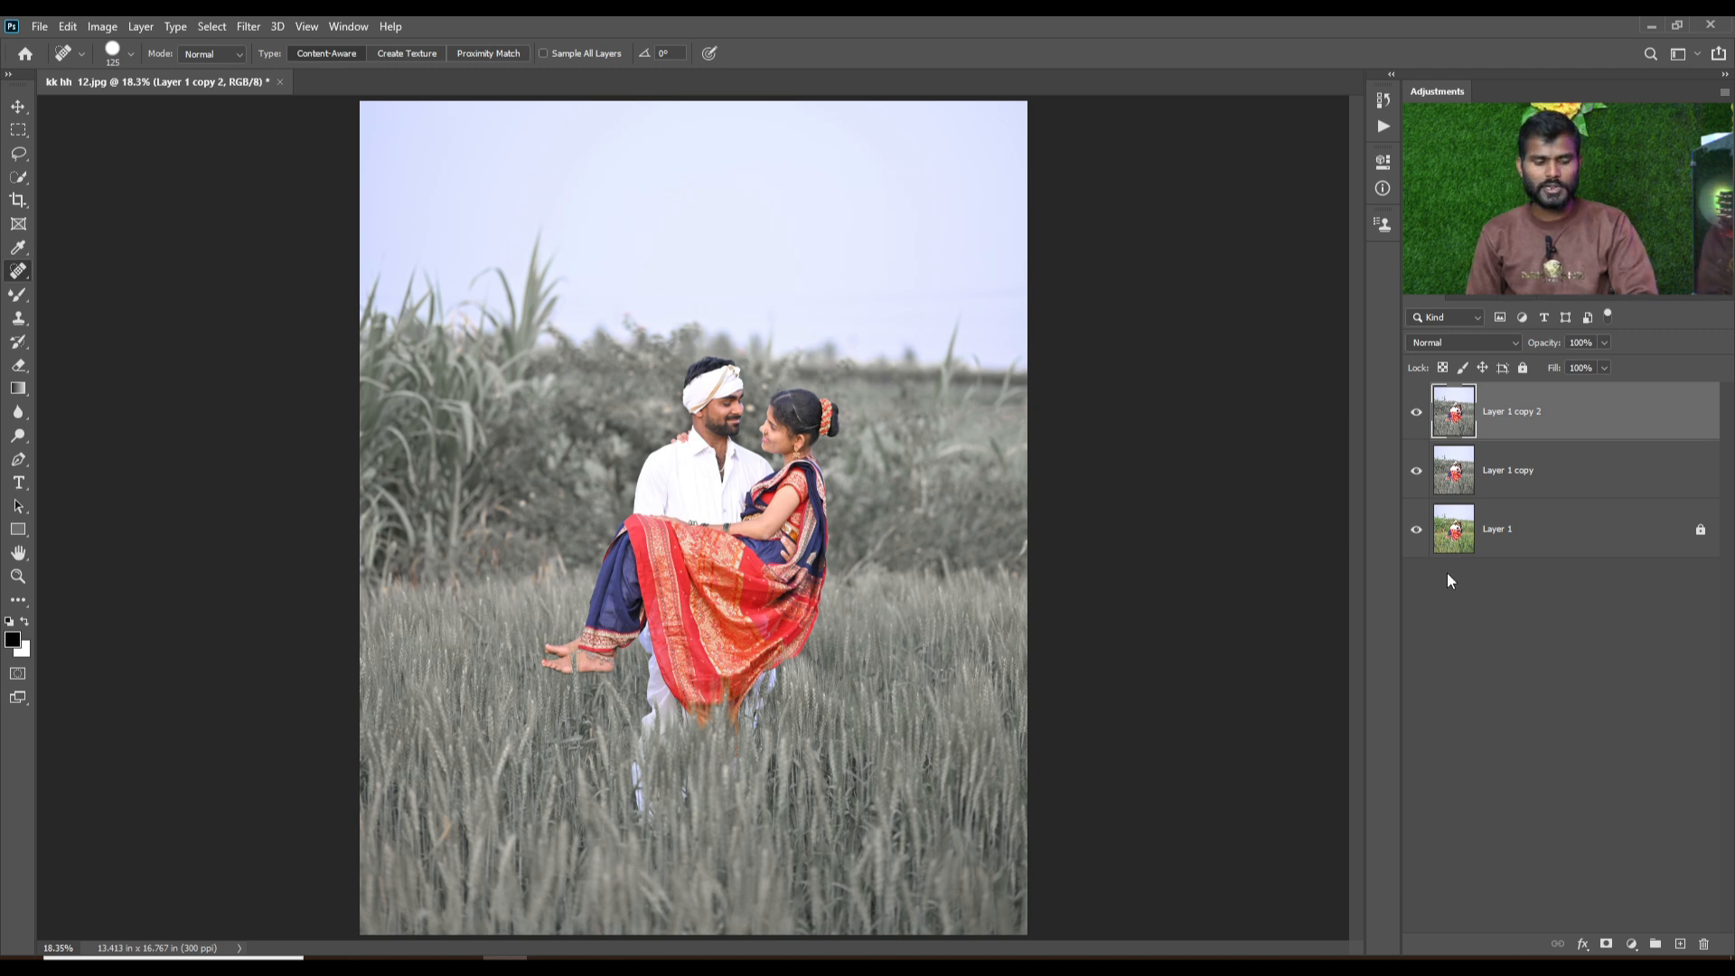
key("ctrl+shift+a")
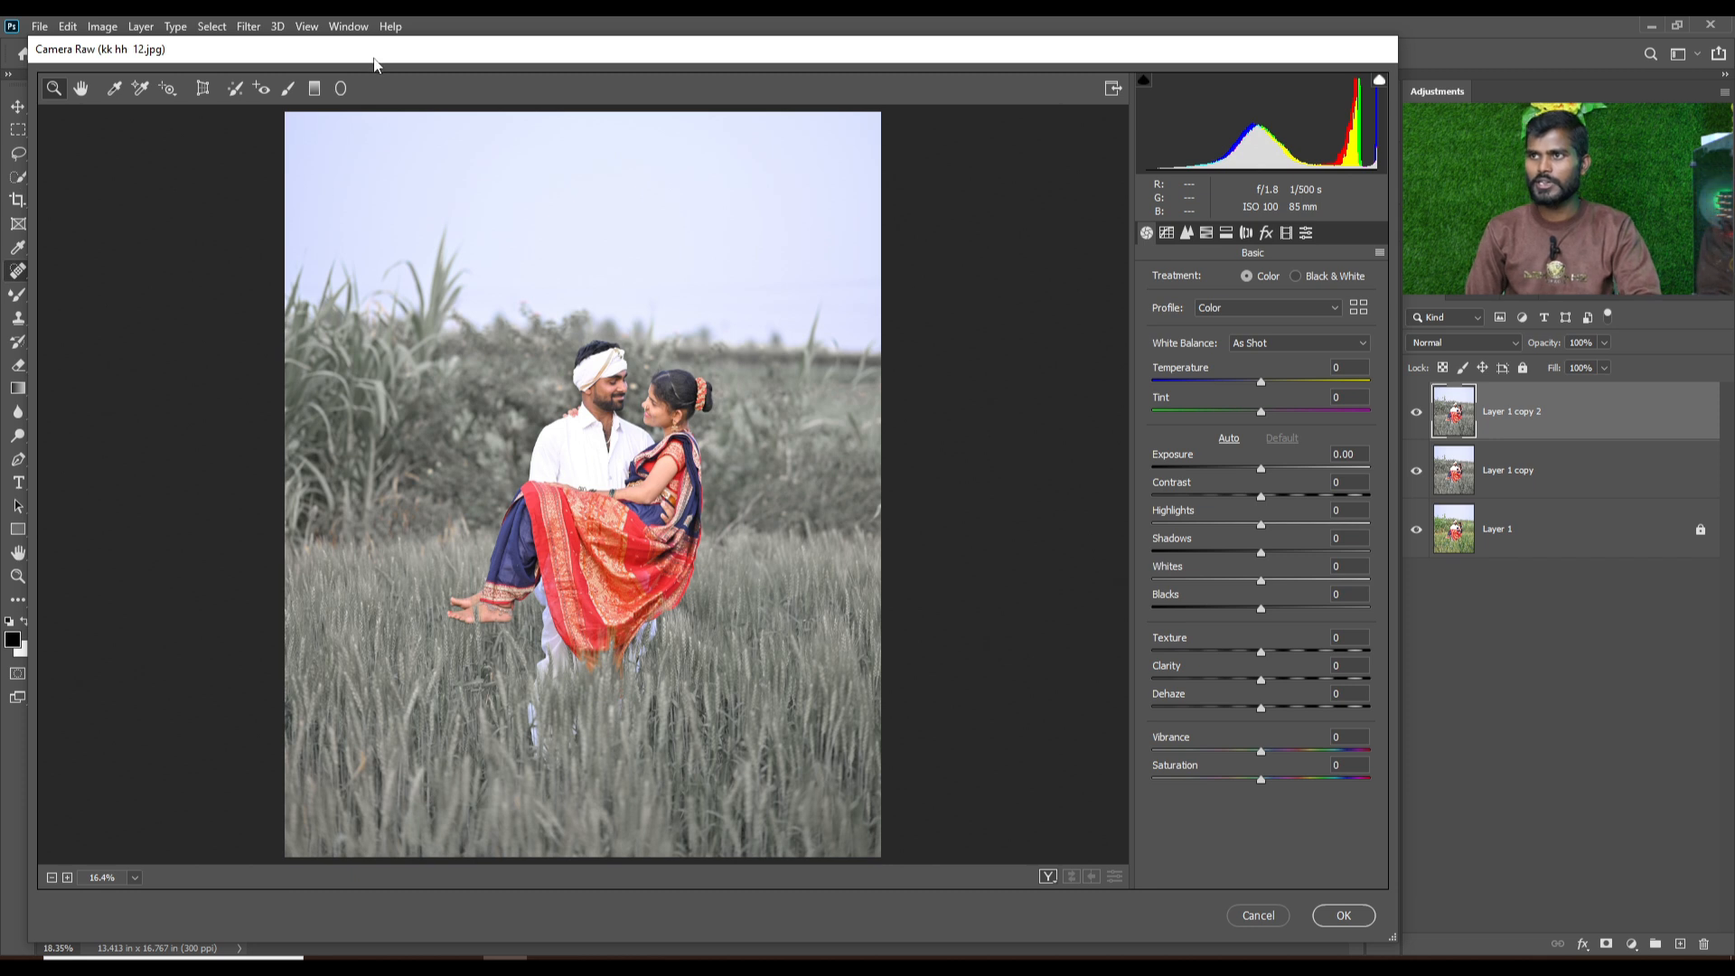
left_click(340, 87)
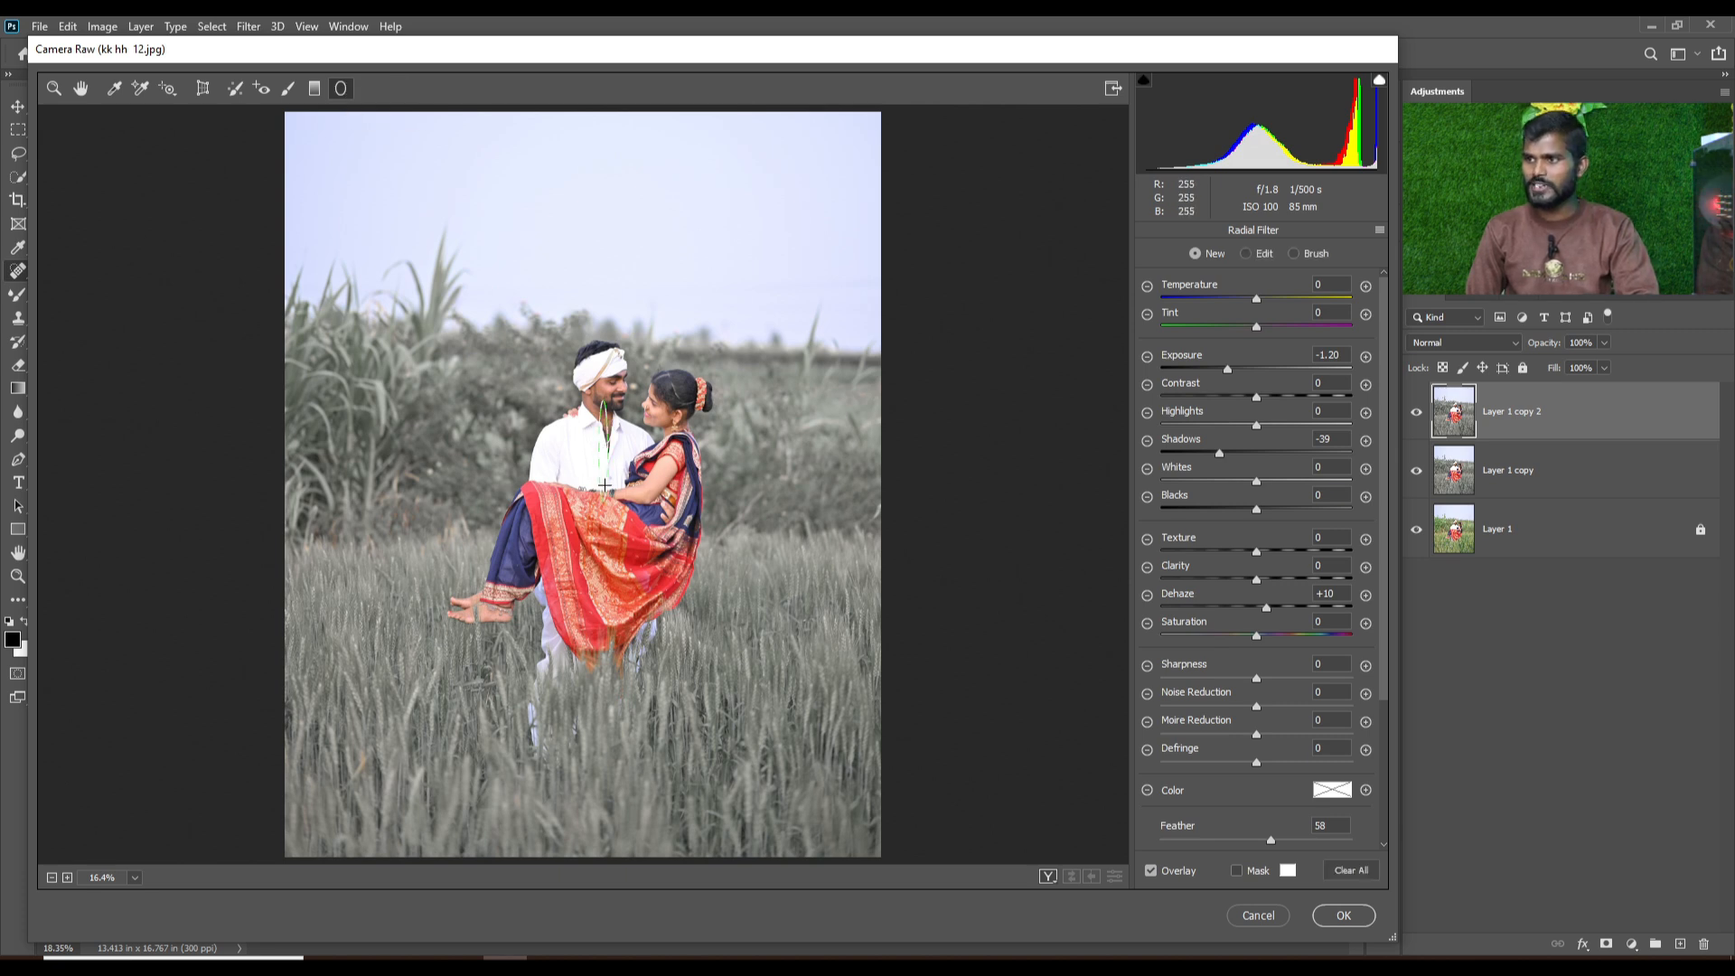
Draw an elliptical radial filter around the couple, centre it on them and tilt it to follow their pose.
left_click_drag(603, 450, 703, 607)
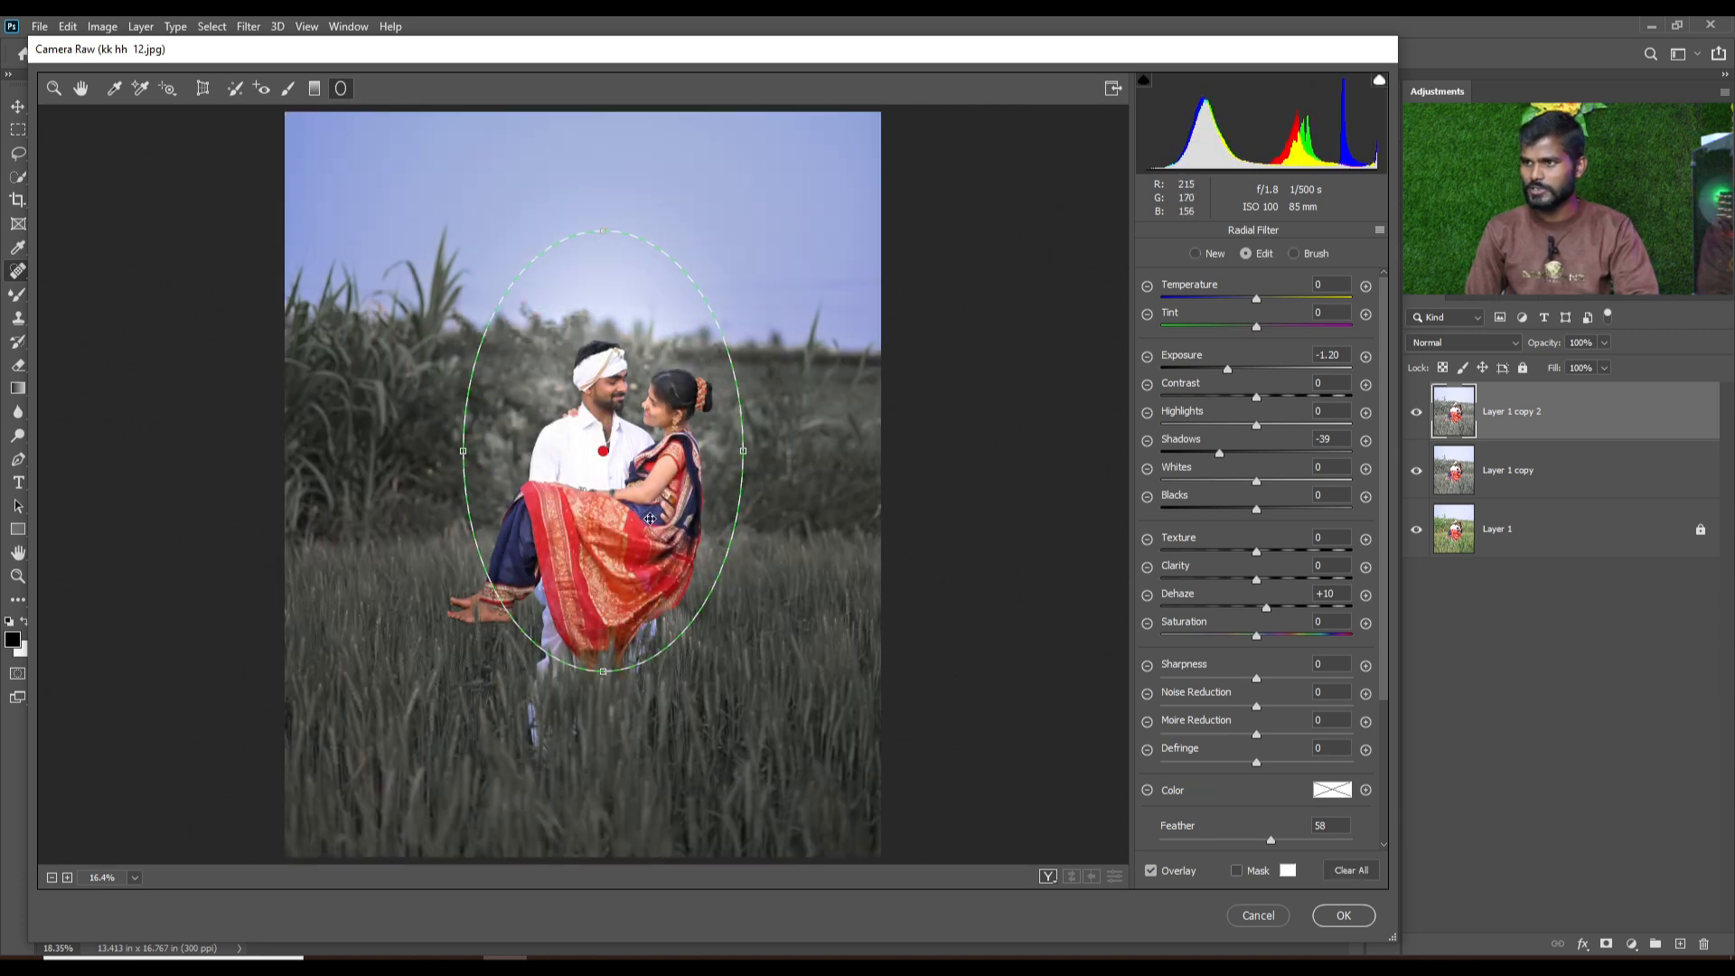
left_click_drag(670, 458, 652, 524)
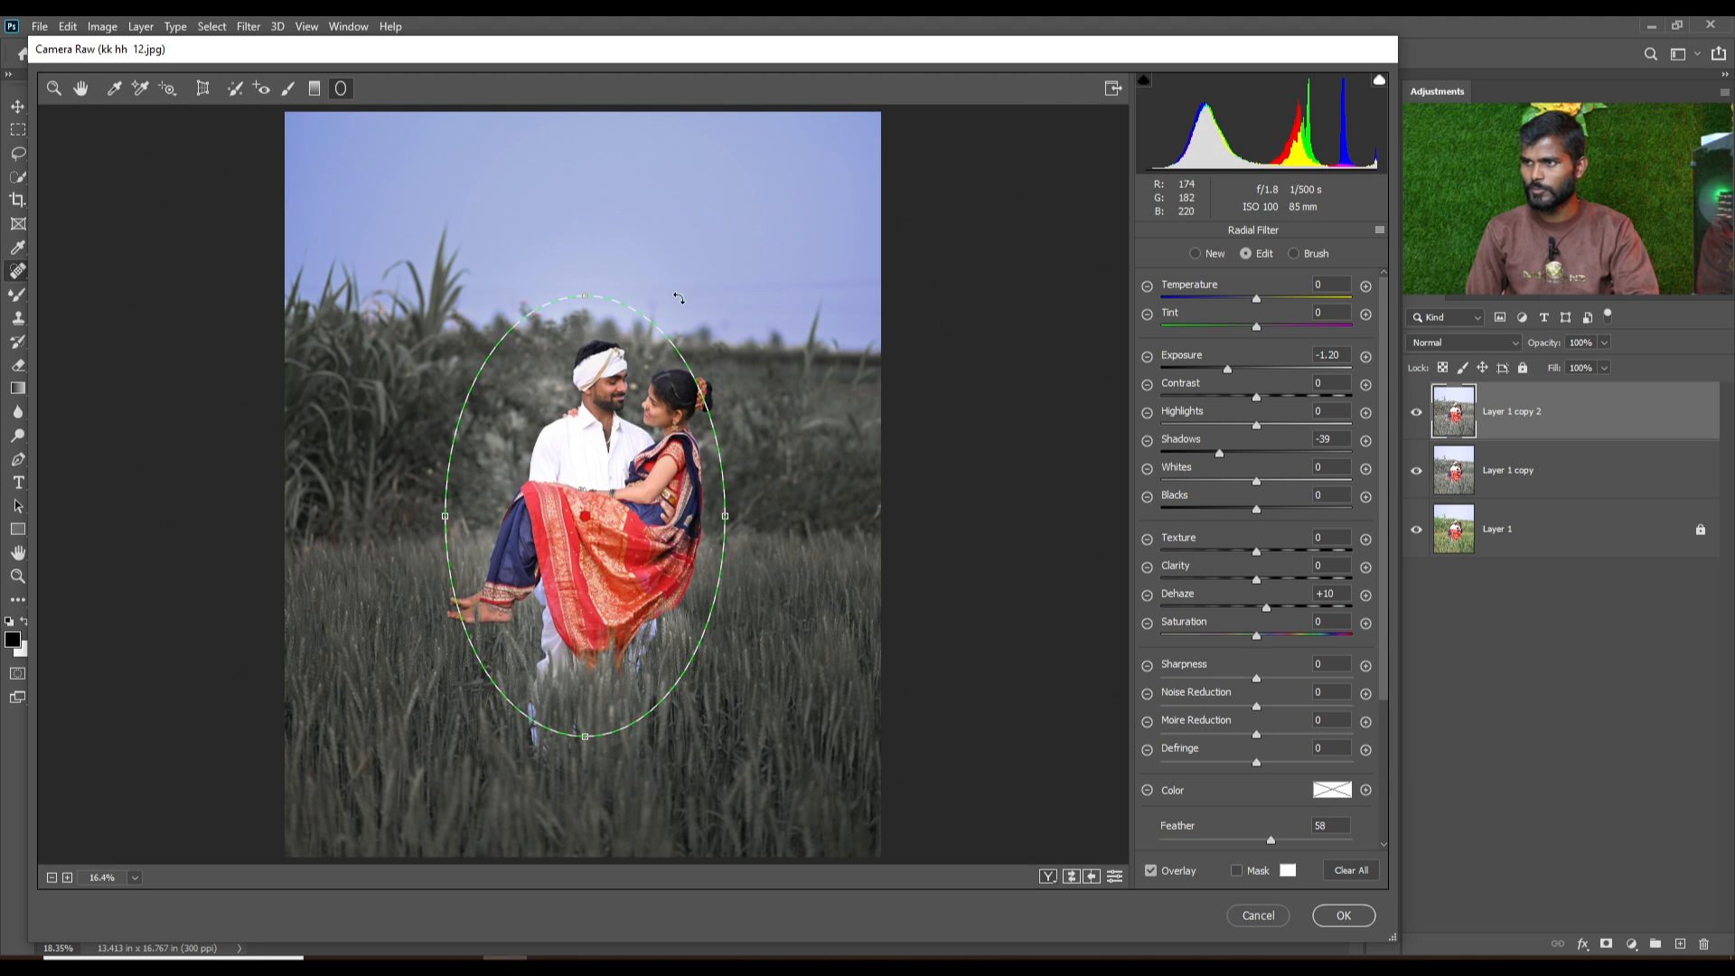
left_click_drag(680, 299, 750, 359)
left_click_drag(680, 473, 692, 464)
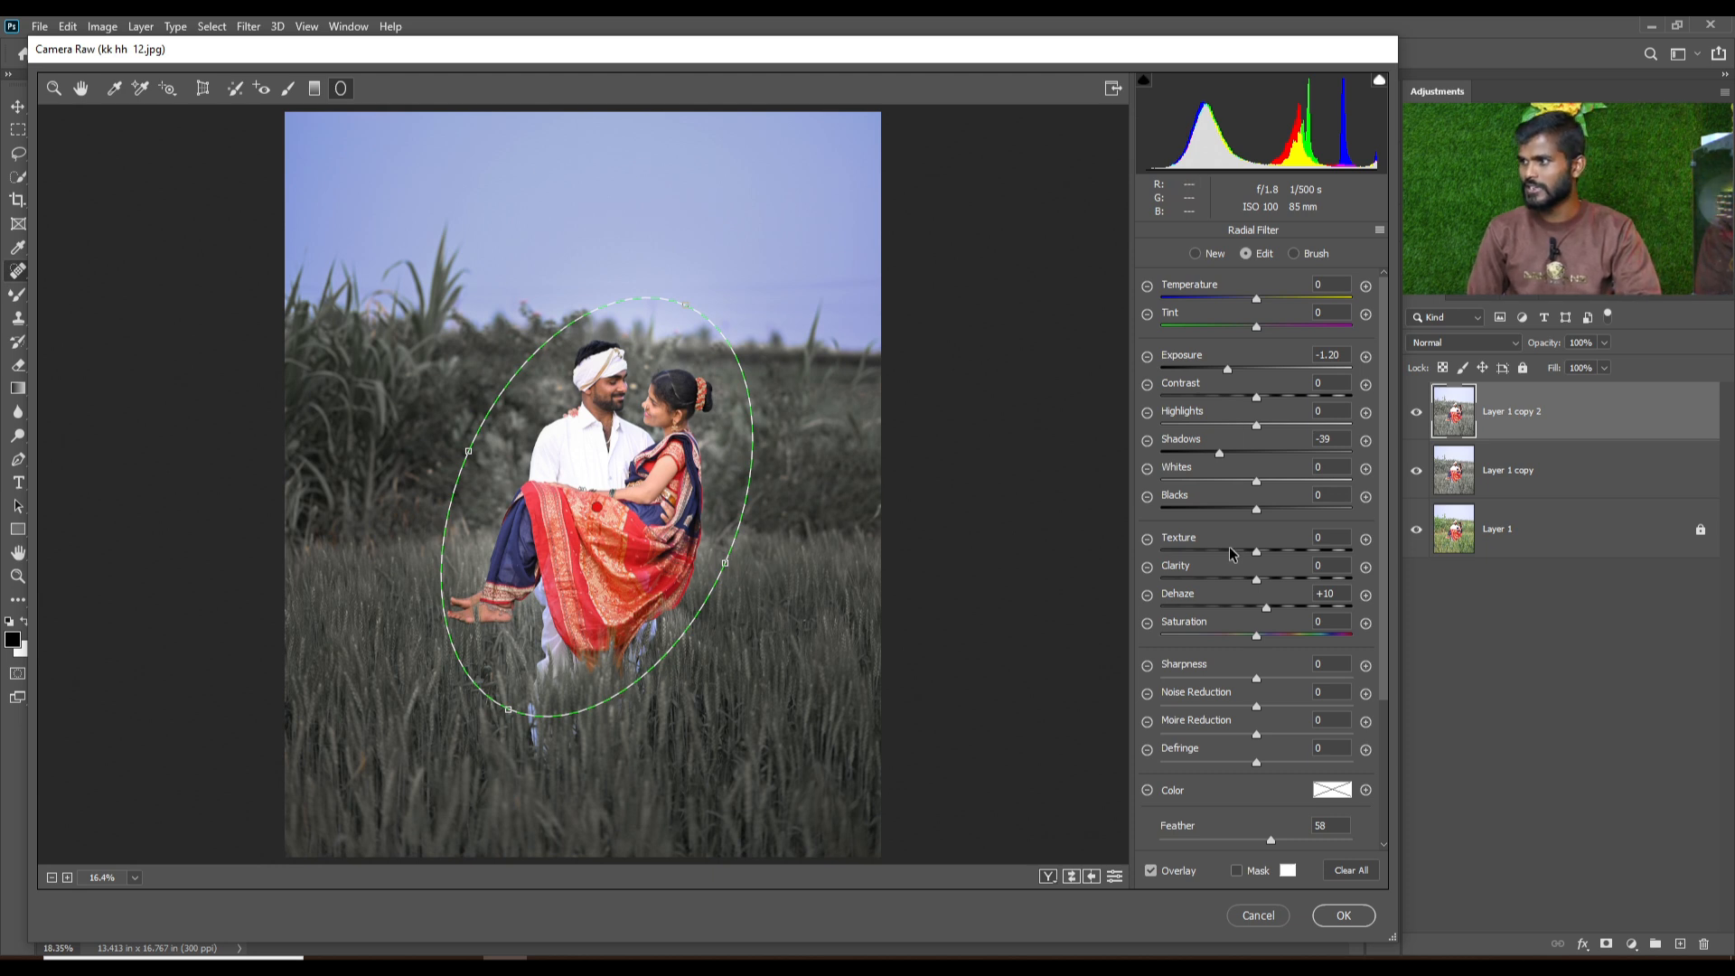
Reset the radial filter's Exposure, Shadows and Dehaze to 0.
left_click(1342, 354)
type("-0")
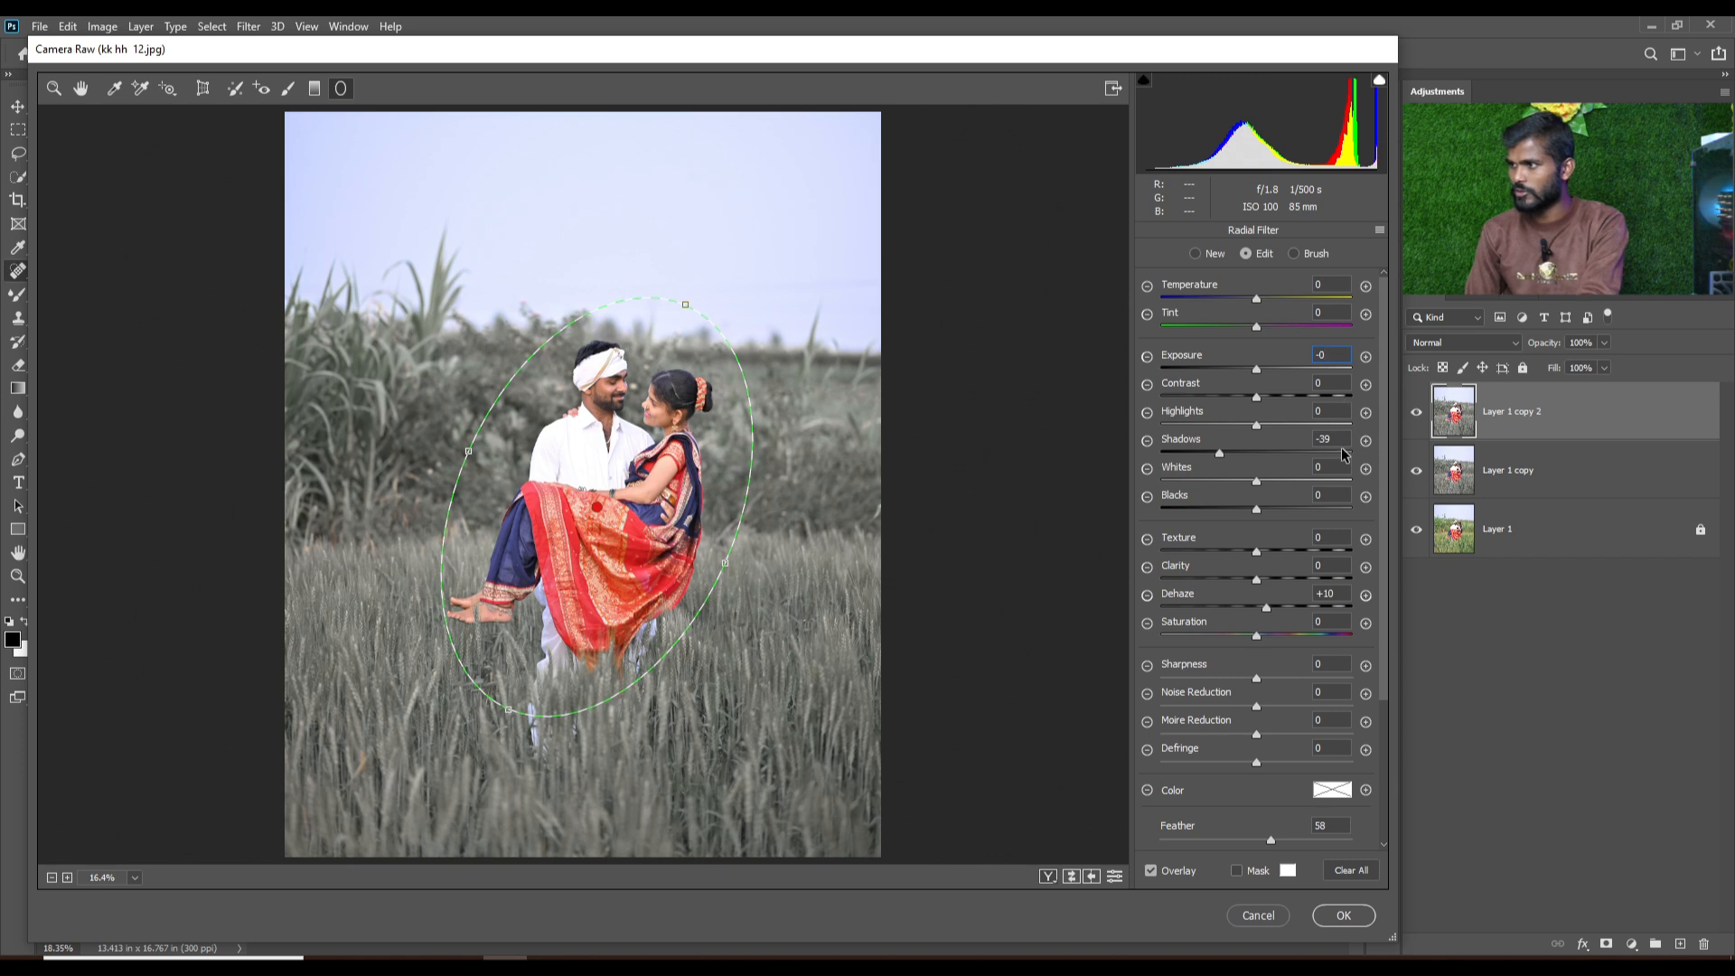
left_click(1341, 441)
type("0")
left_click(1343, 594)
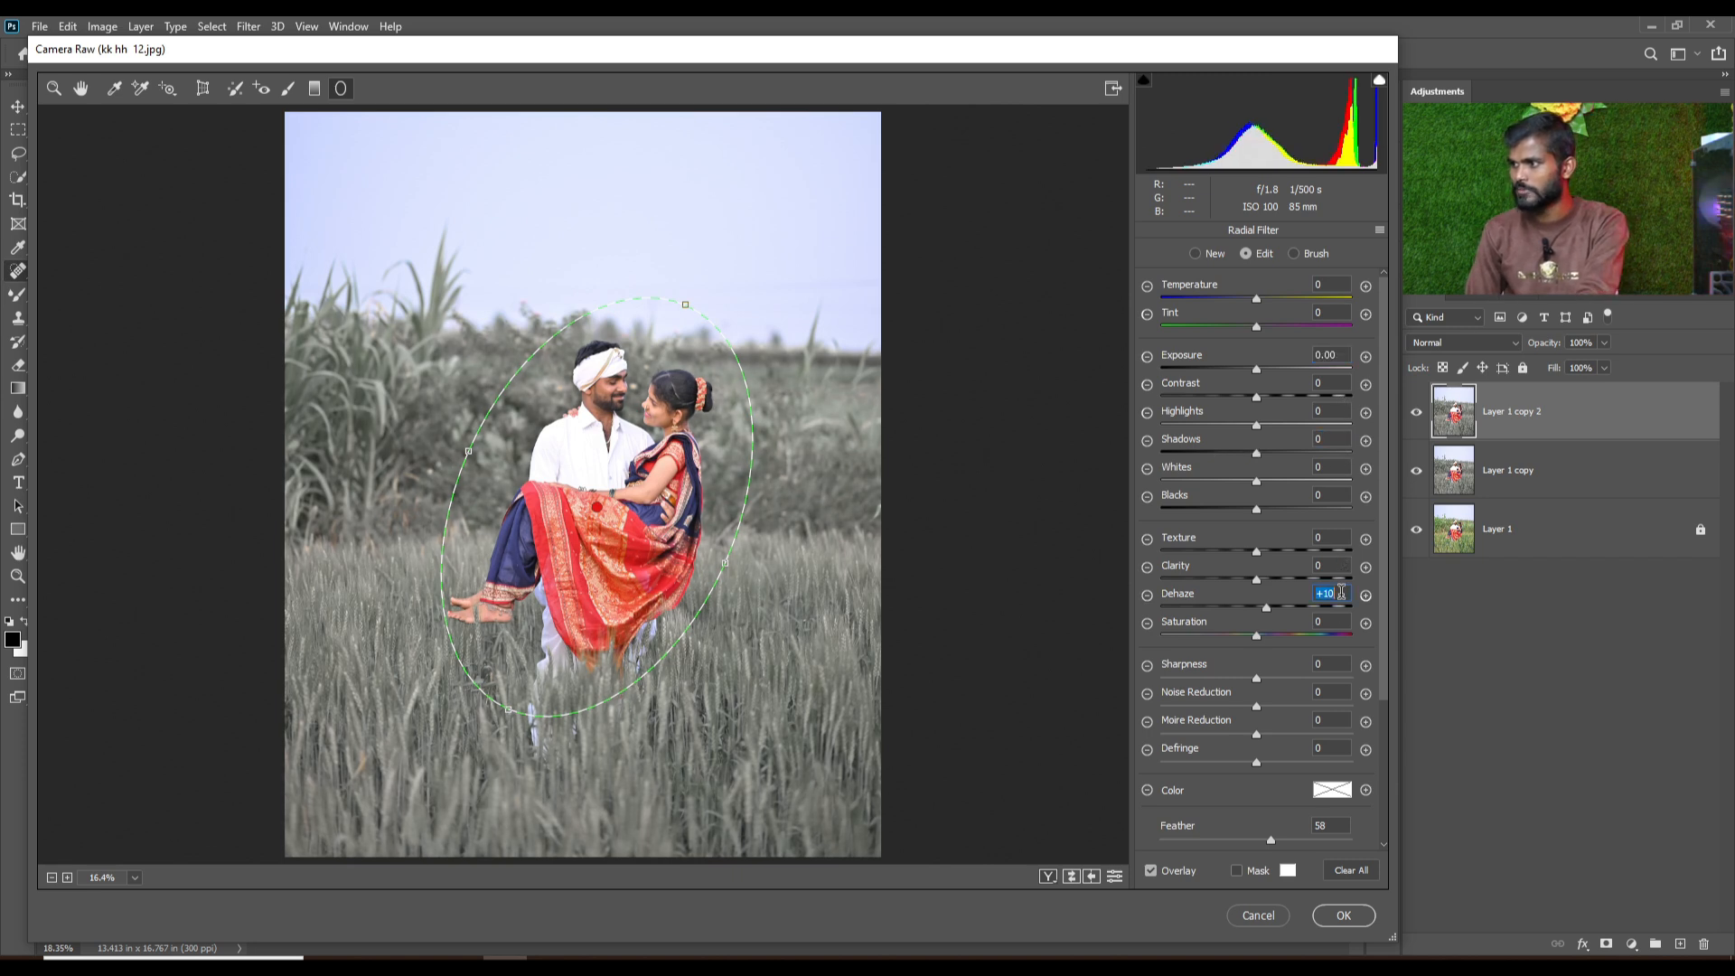
type("0")
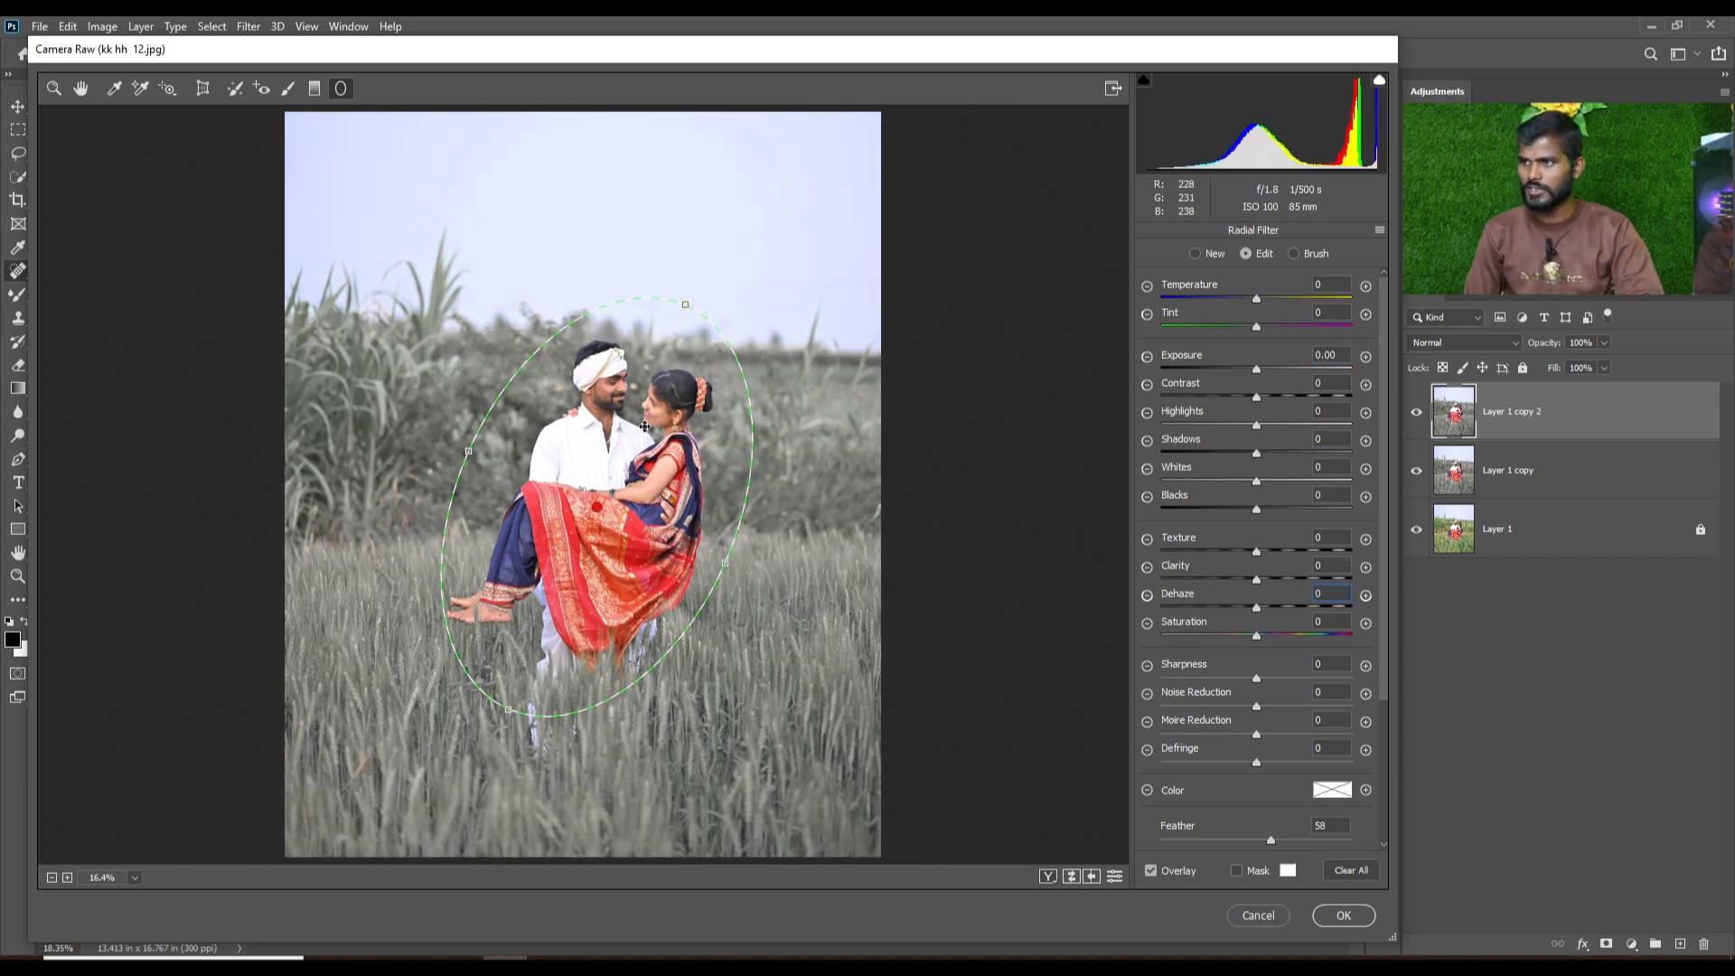
Enlarge the radial filter's ellipse slightly and shift it up a little around the couple.
left_click_drag(688, 310, 694, 286)
left_click_drag(469, 451, 461, 440)
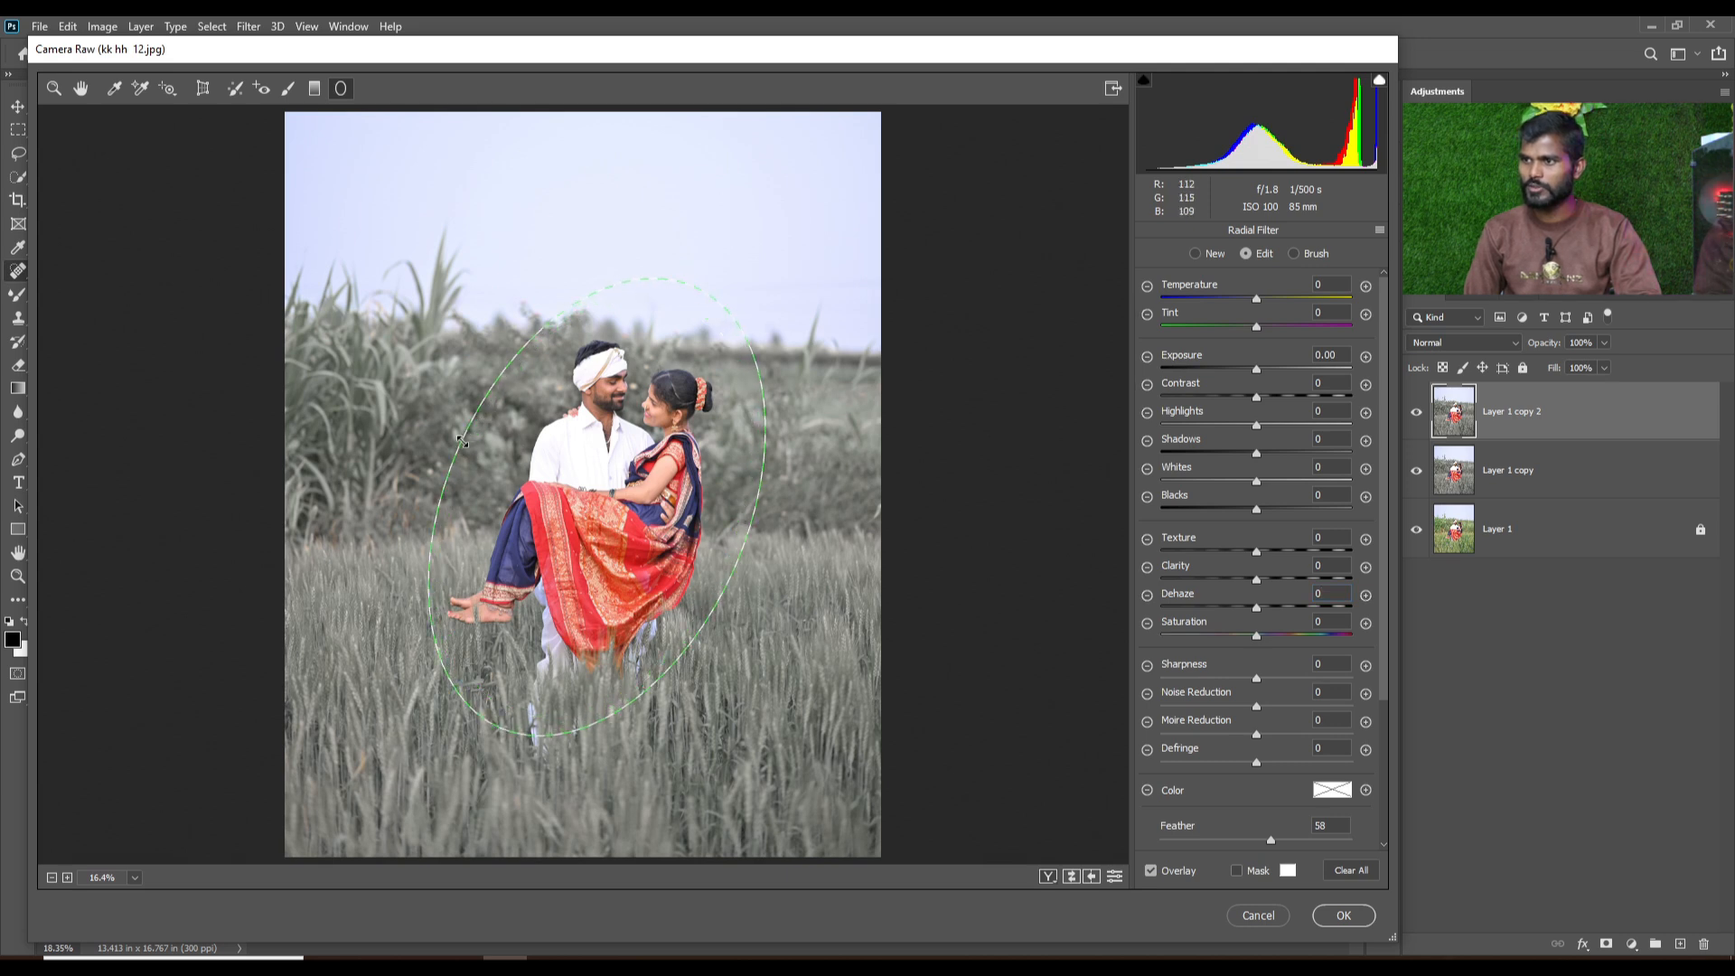
left_click_drag(583, 468, 586, 460)
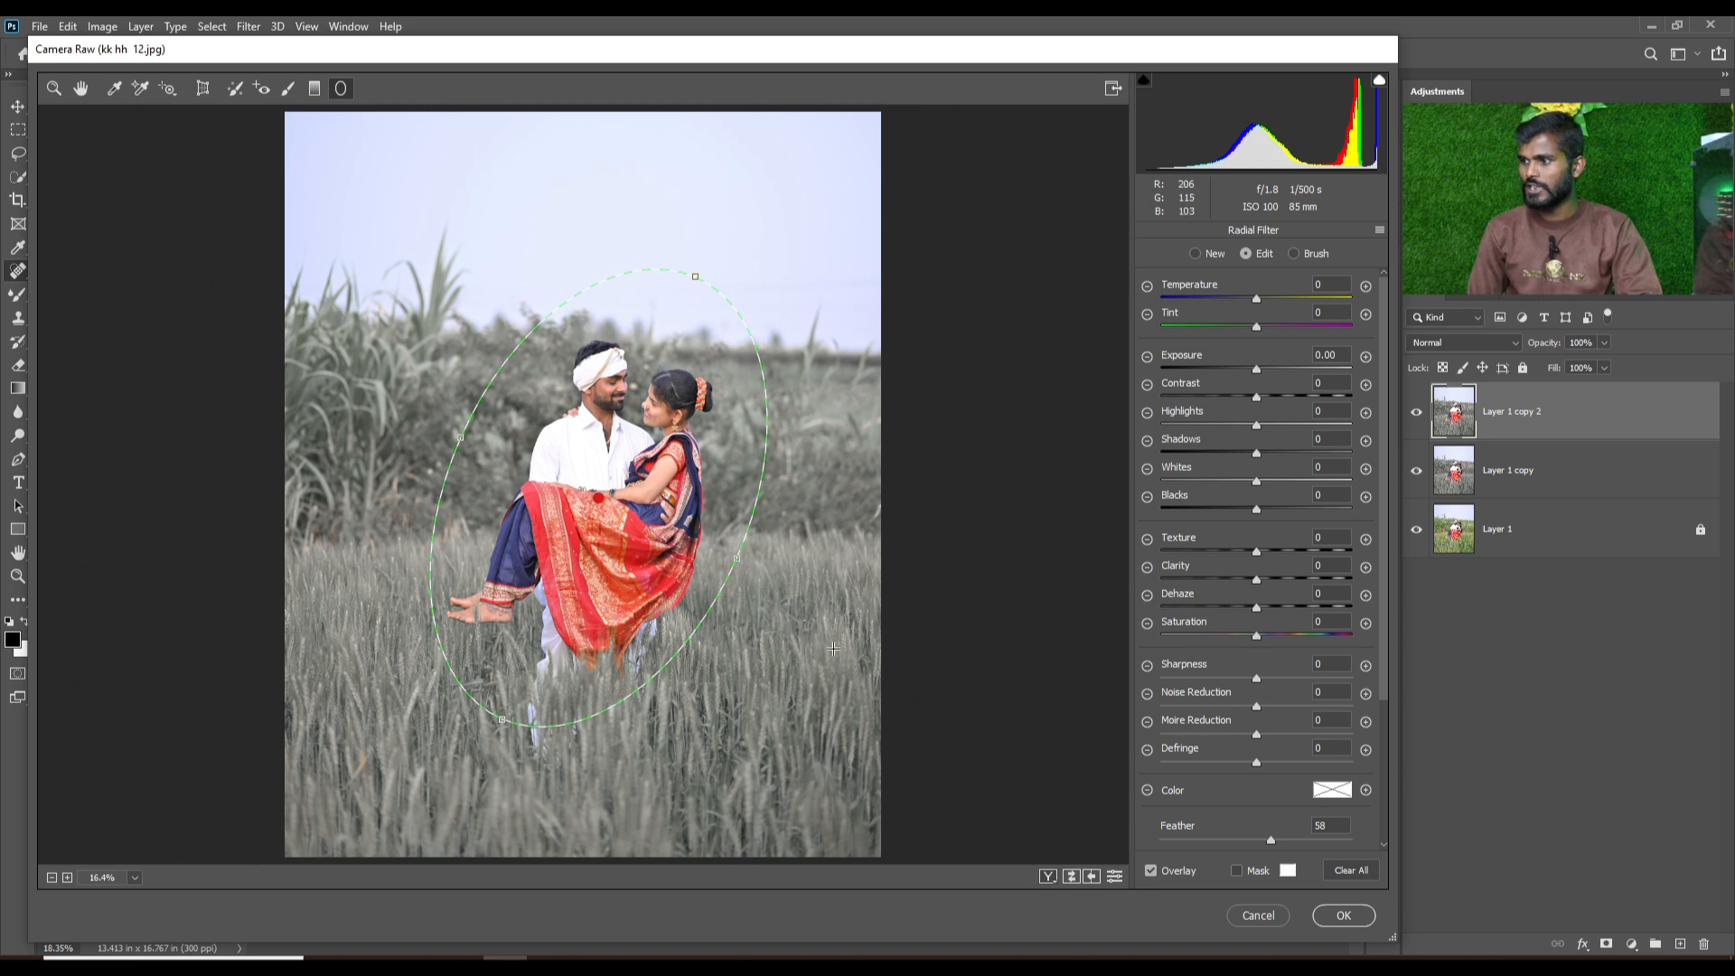
Switch the radial filter's effect to Inside and return it to Outside.
scroll(1207, 741, "down", 3)
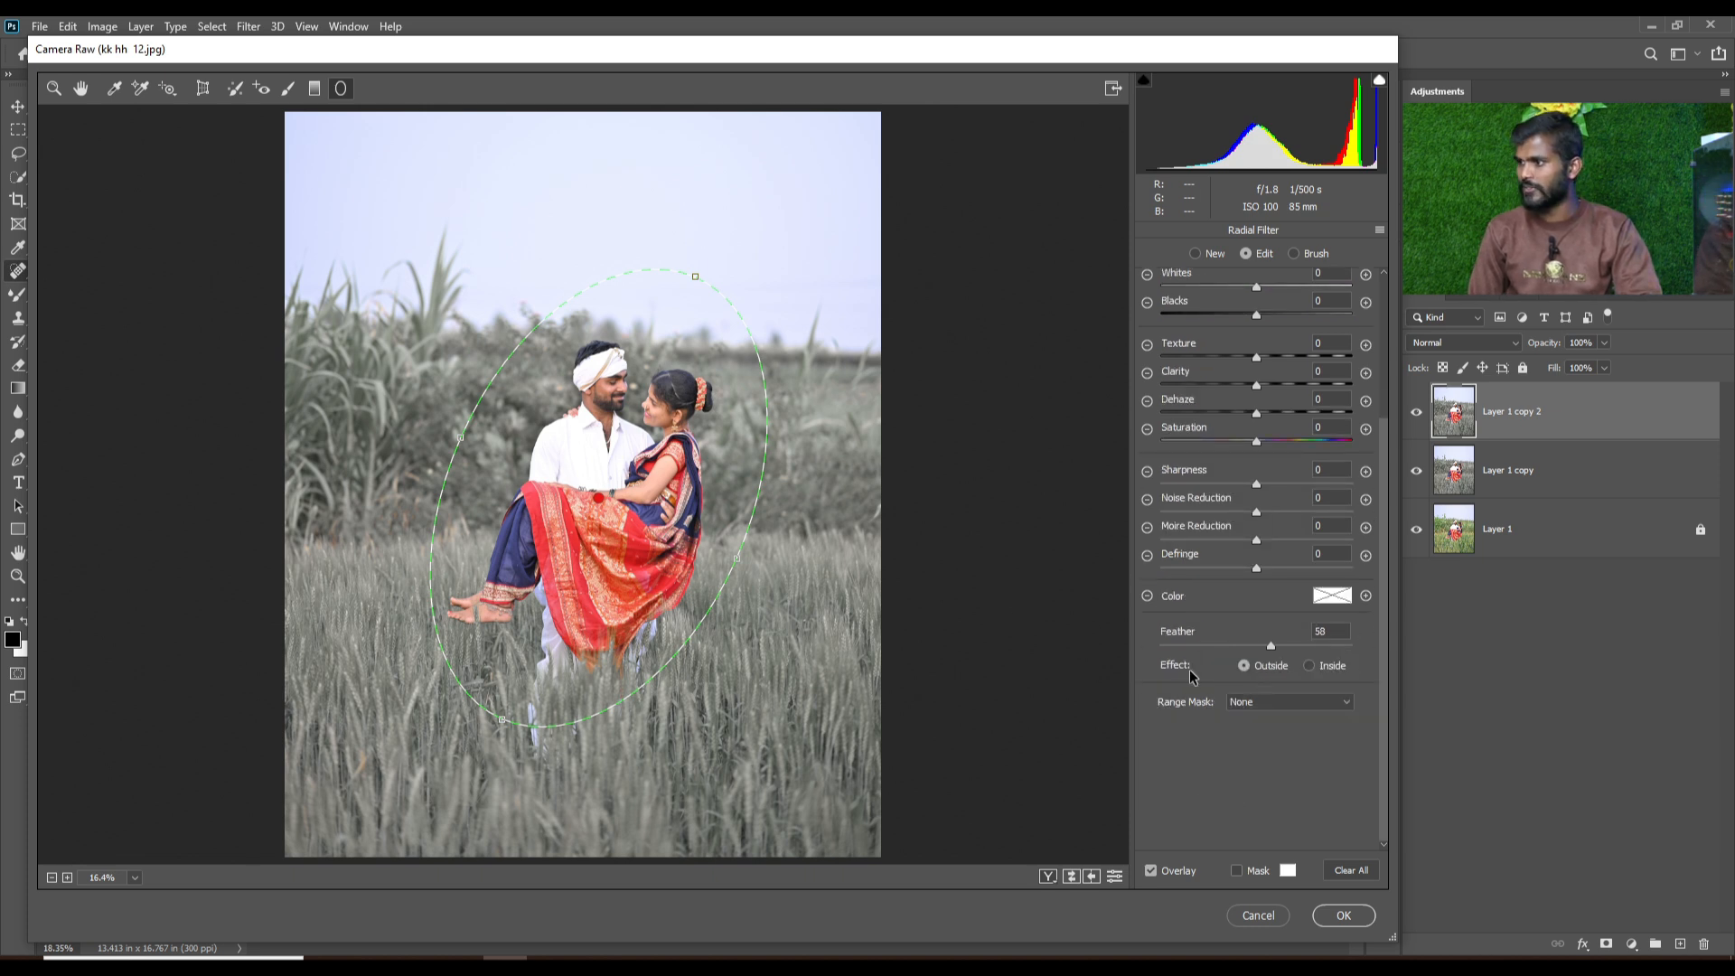
left_click(1310, 668)
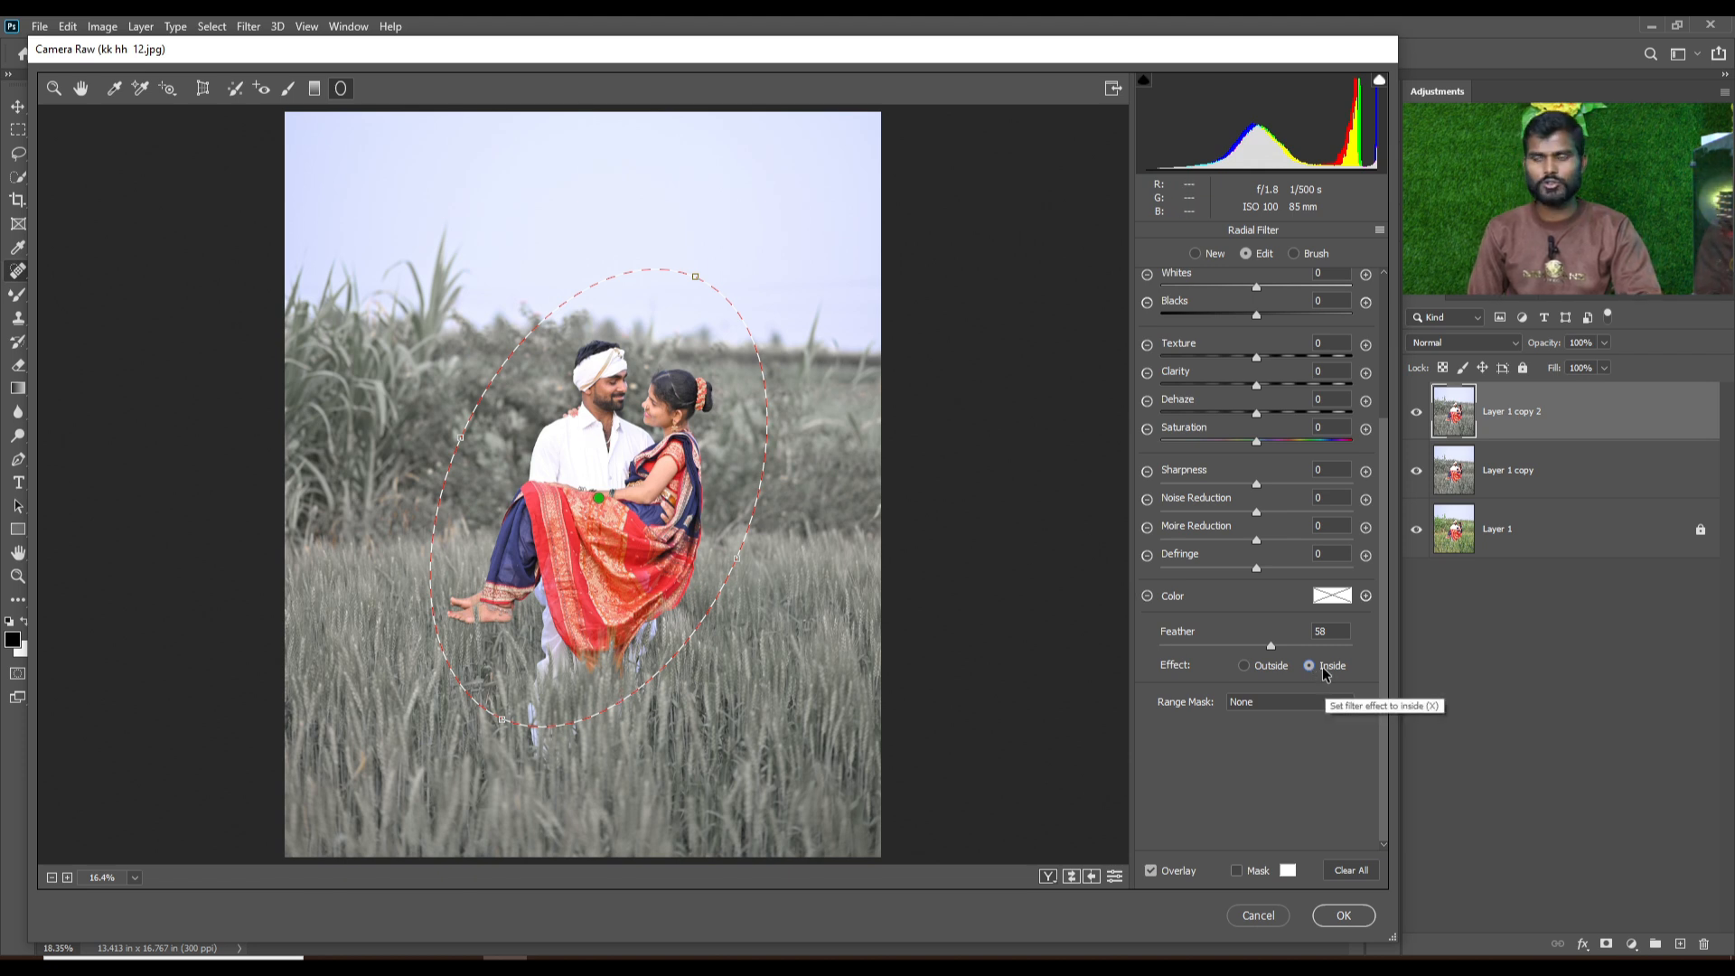
left_click(1246, 664)
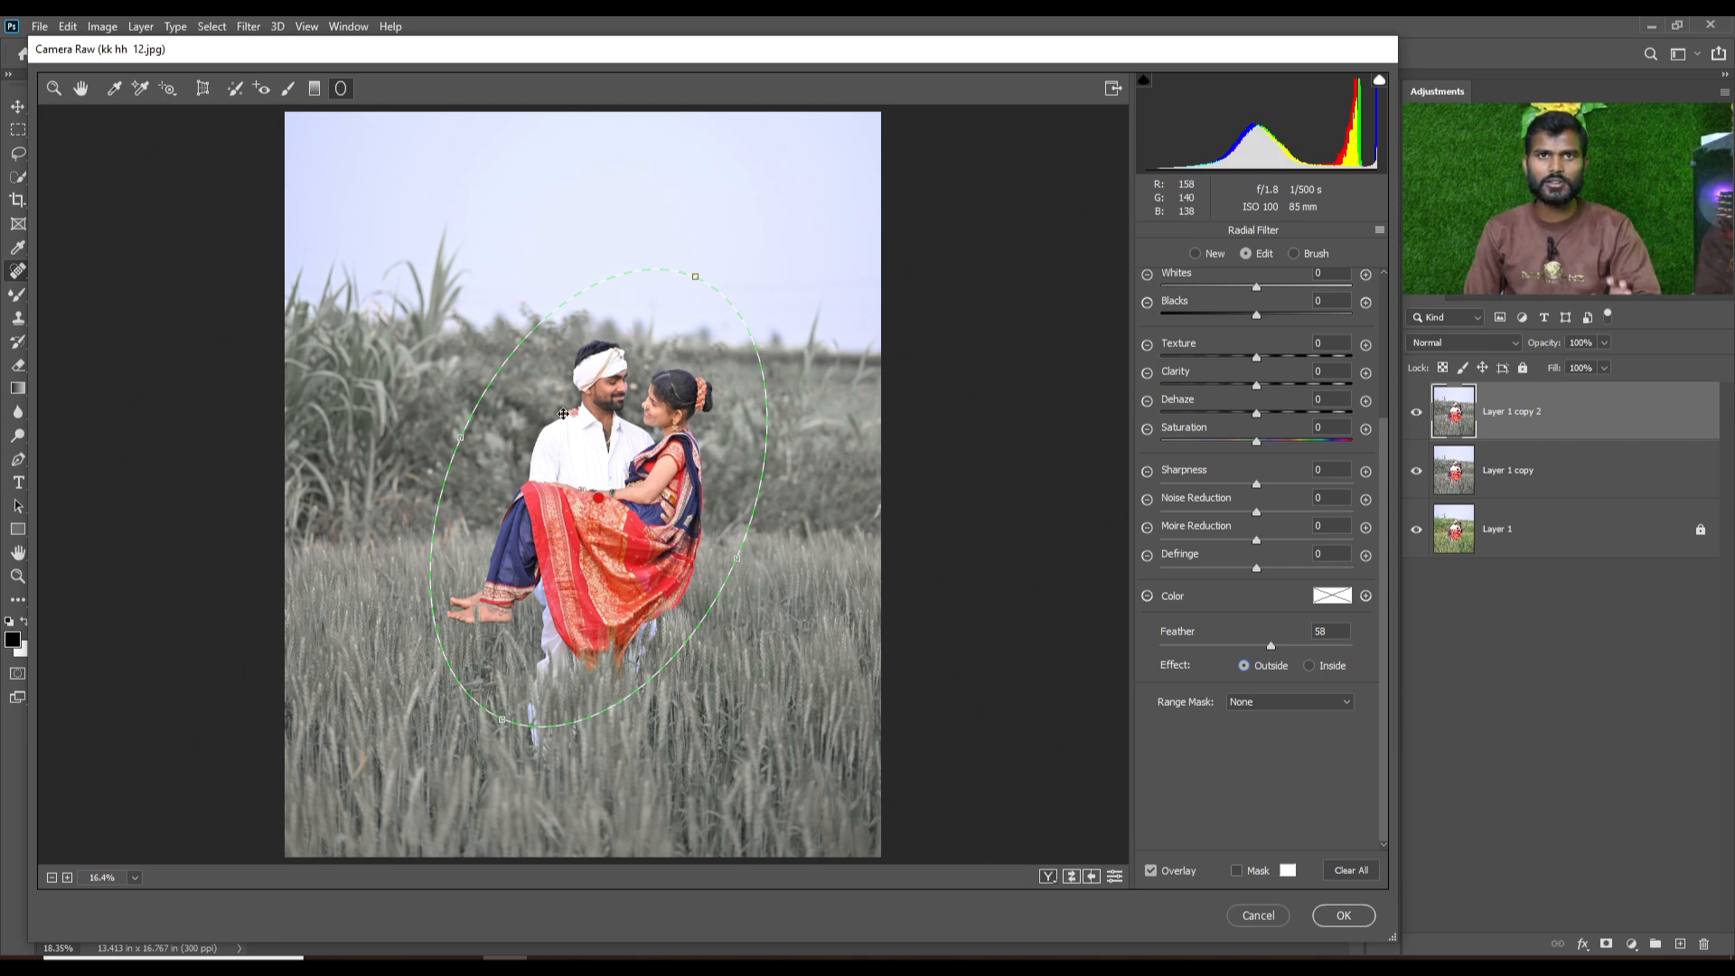
Darken the area outside the ellipse with Exposure -0.90, Blacks -16 and Shadows +19.
scroll(1284, 317, "up", 5)
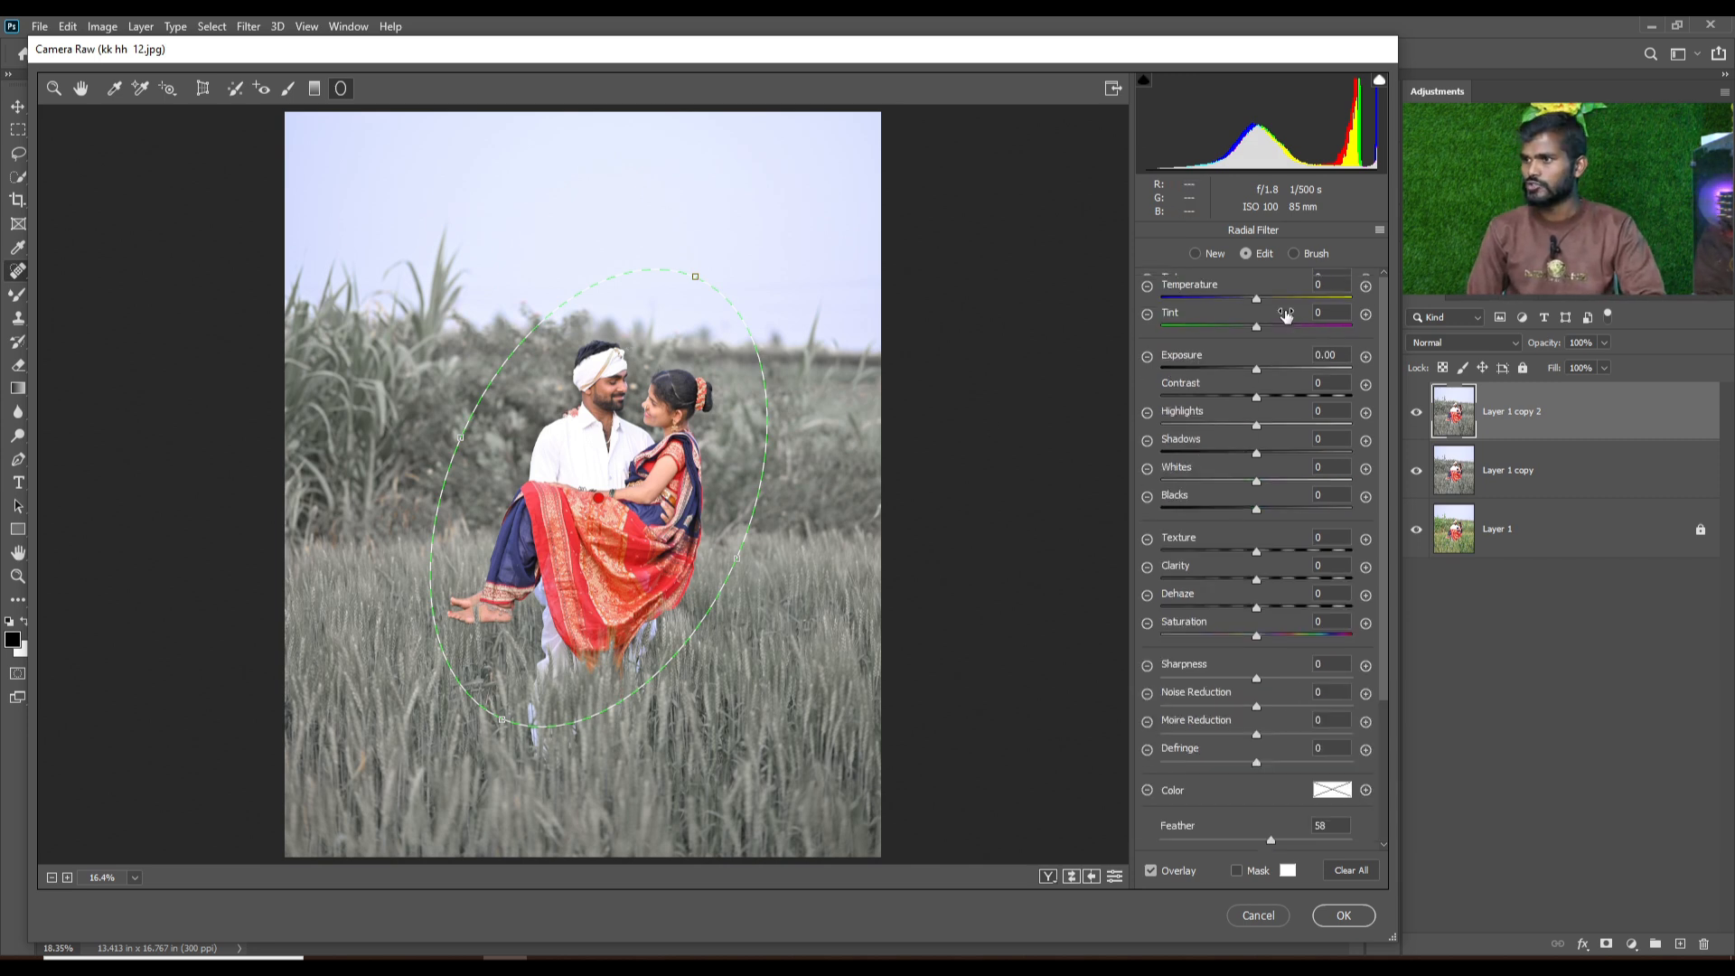
left_click(1236, 369)
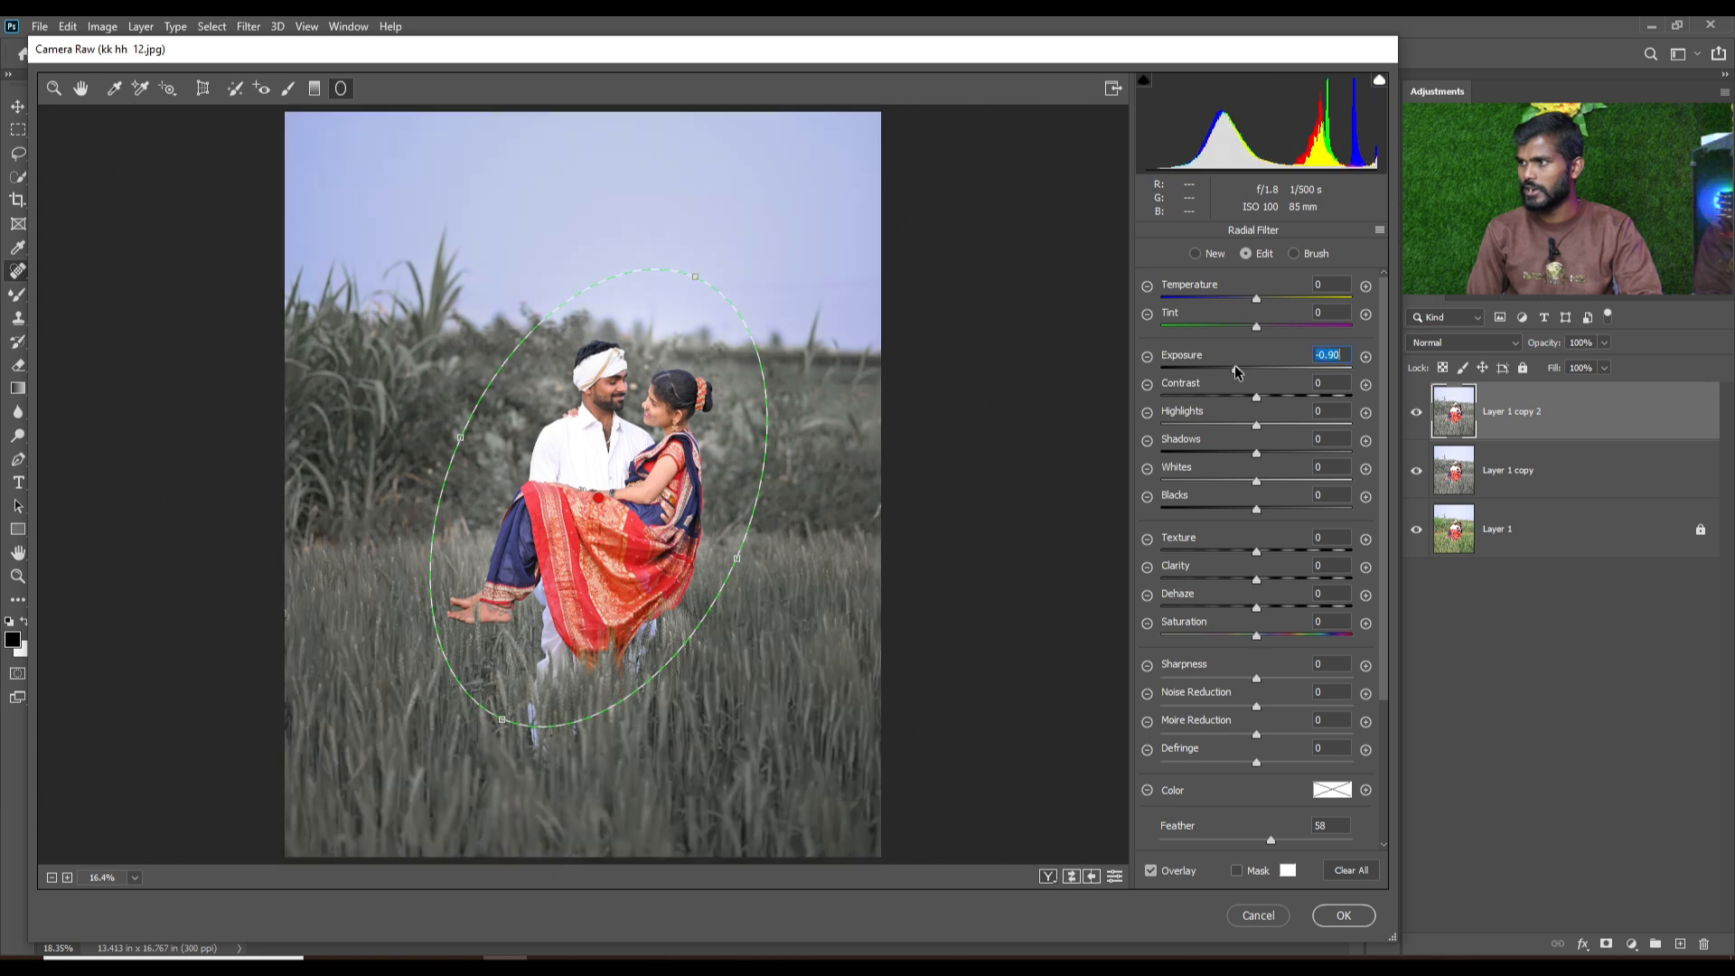
left_click_drag(1236, 368, 1237, 368)
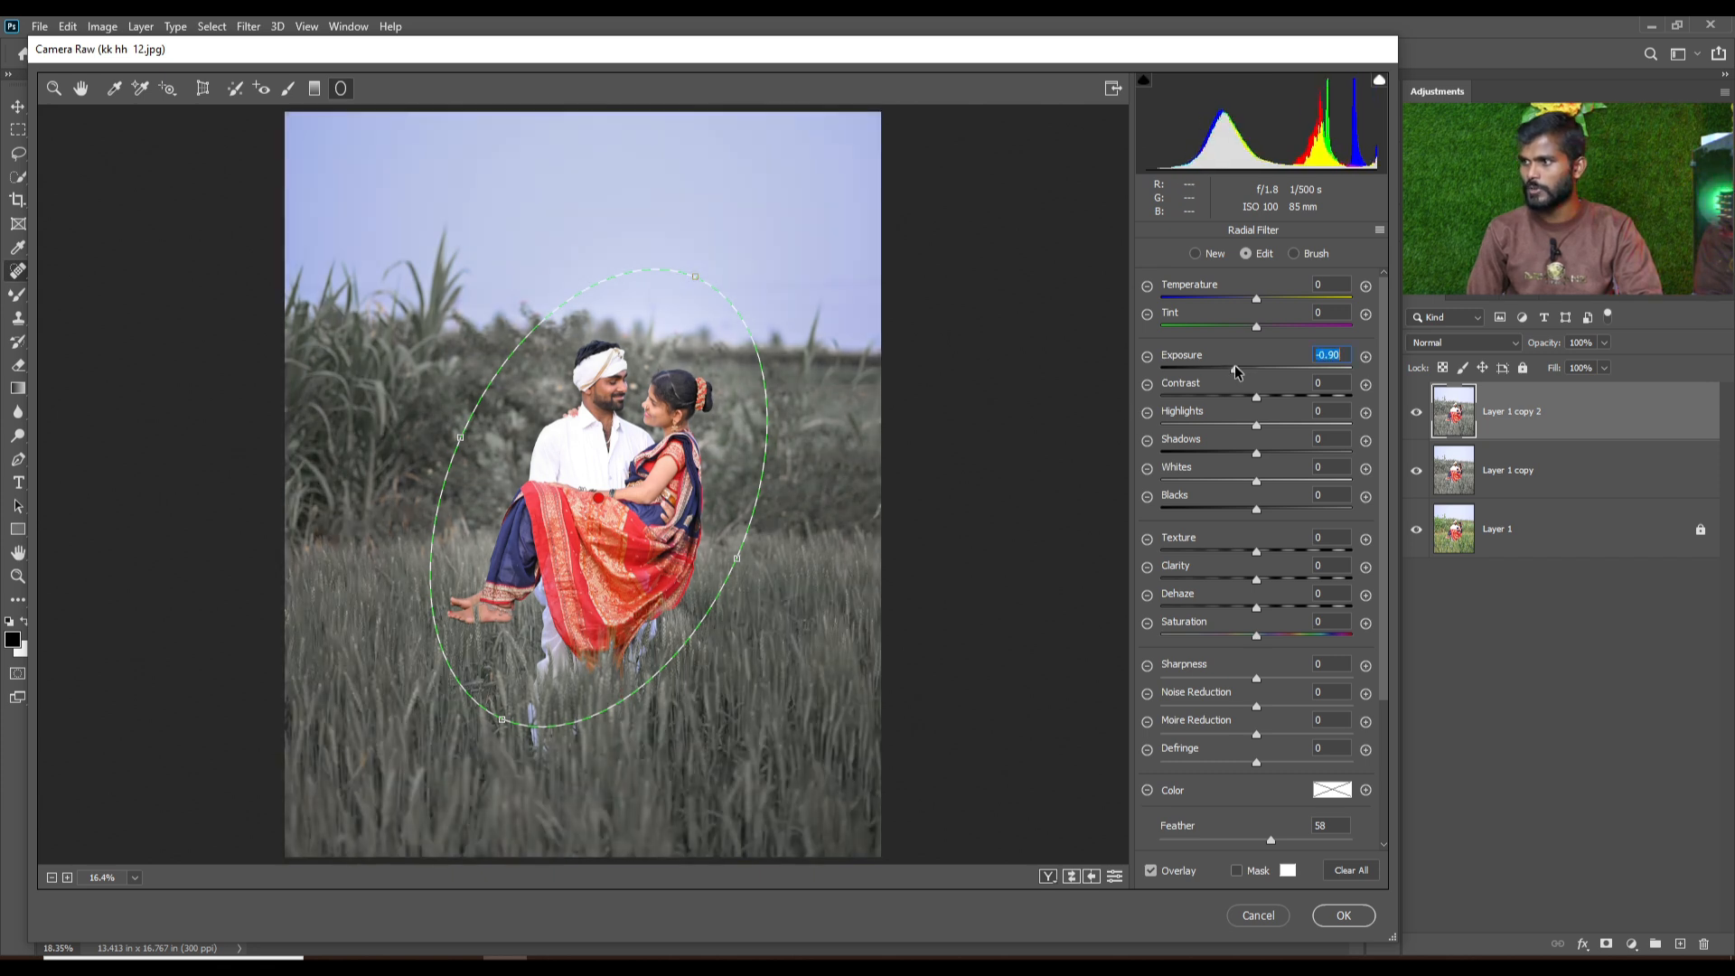
left_click_drag(1257, 509, 1274, 456)
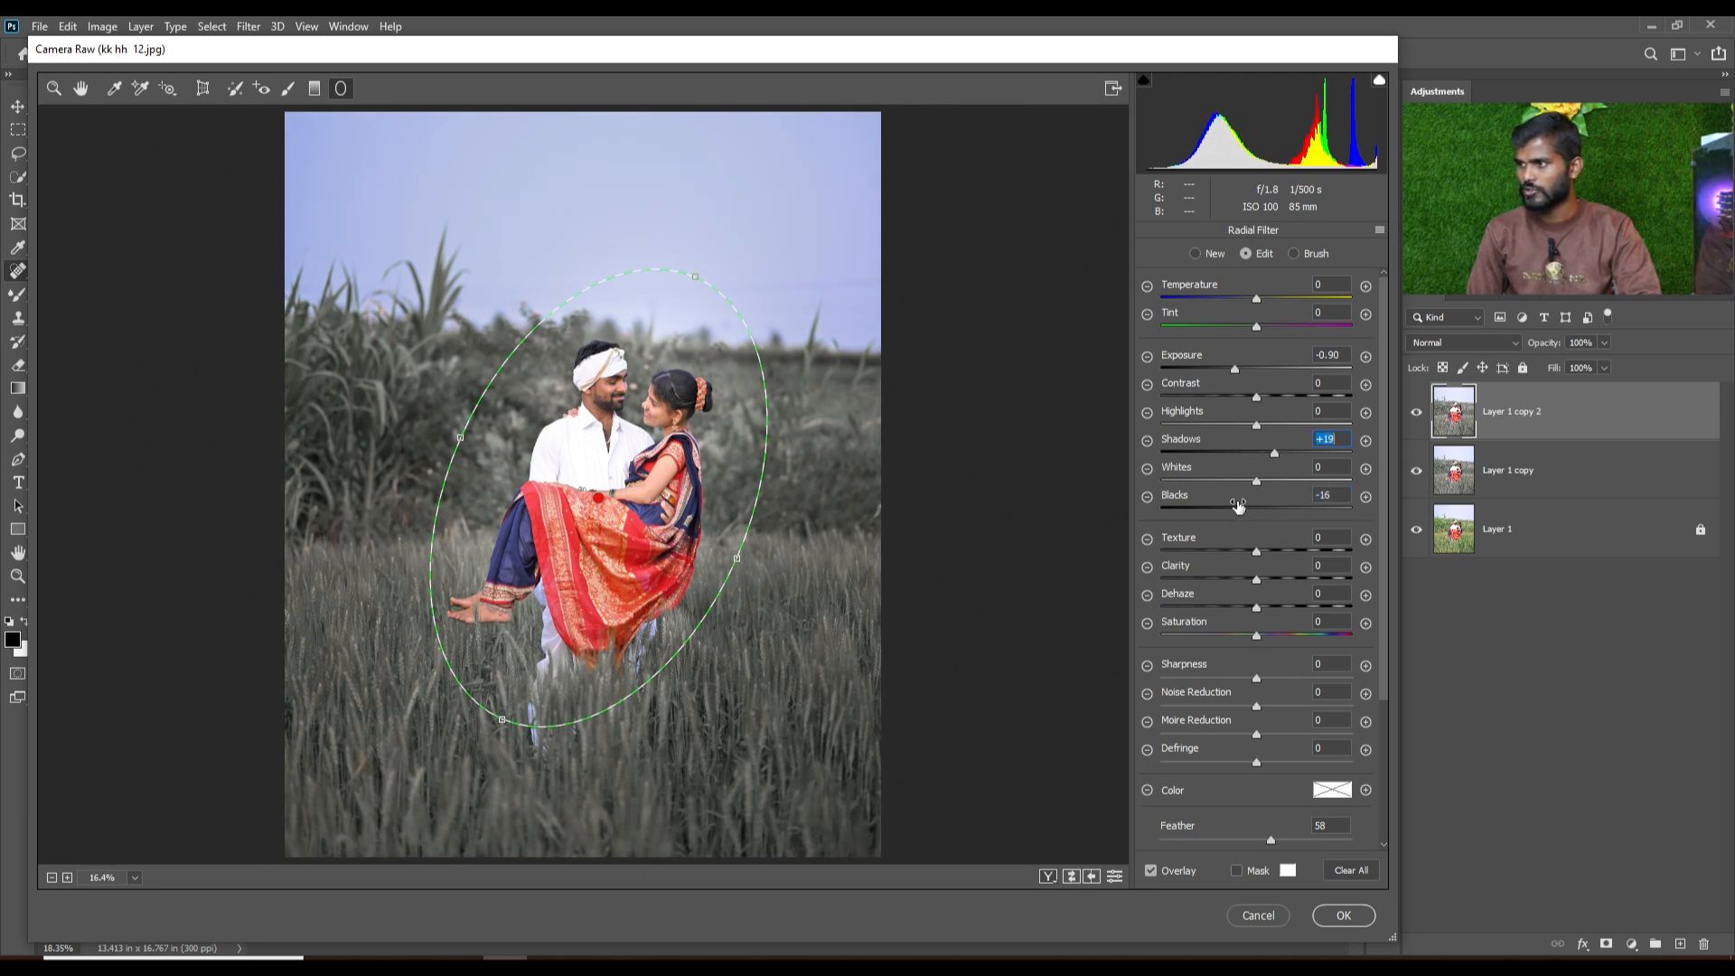
Try Feather values of 0, 84 and 98 on the radial filter to compare how its edge blends.
key("ctrl+minus")
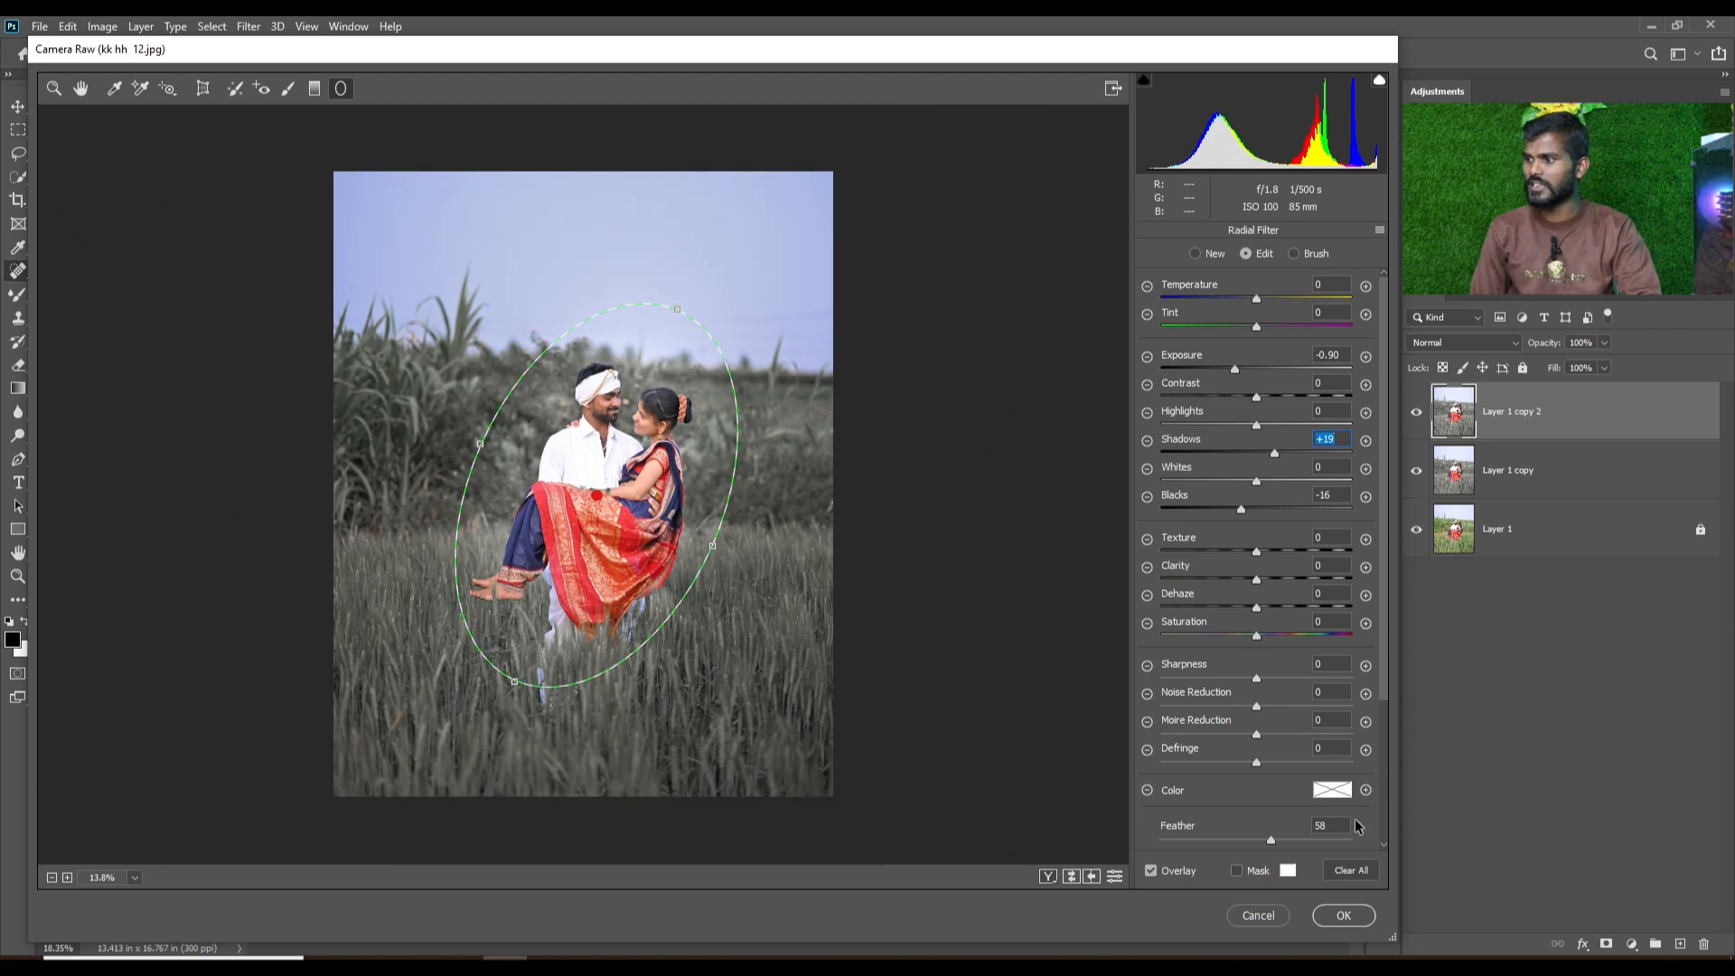
left_click_drag(1271, 842, 1054, 810)
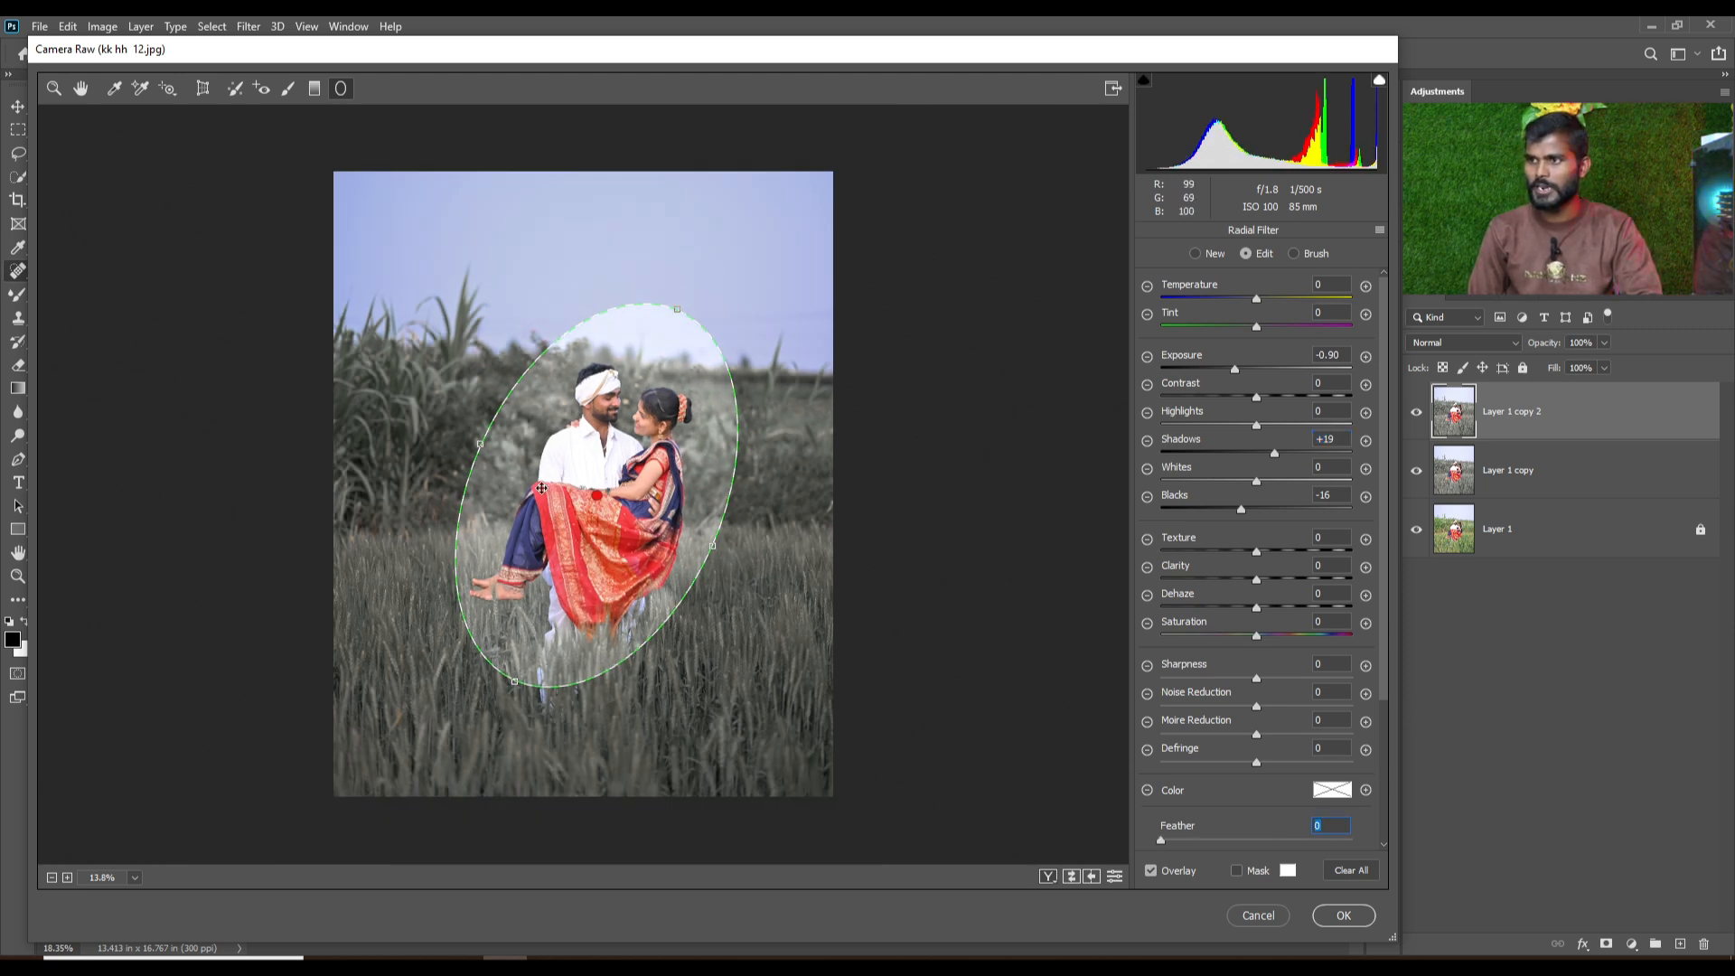
key("ctrl+plus")
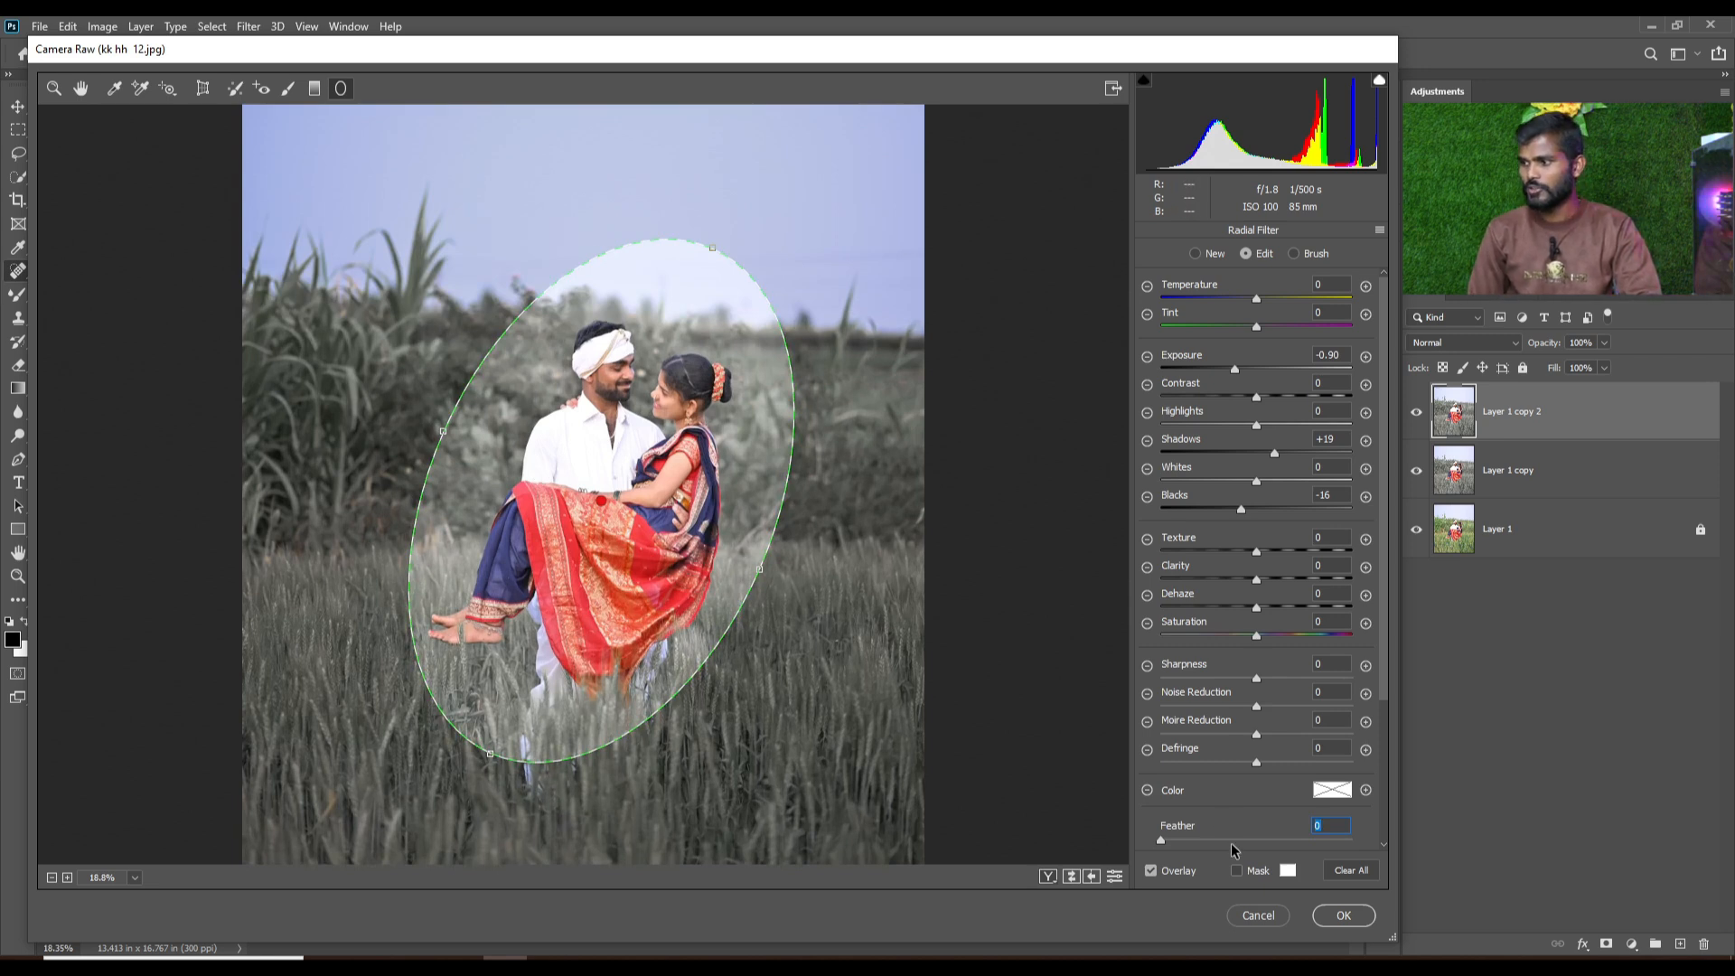
left_click_drag(1231, 844, 1305, 844)
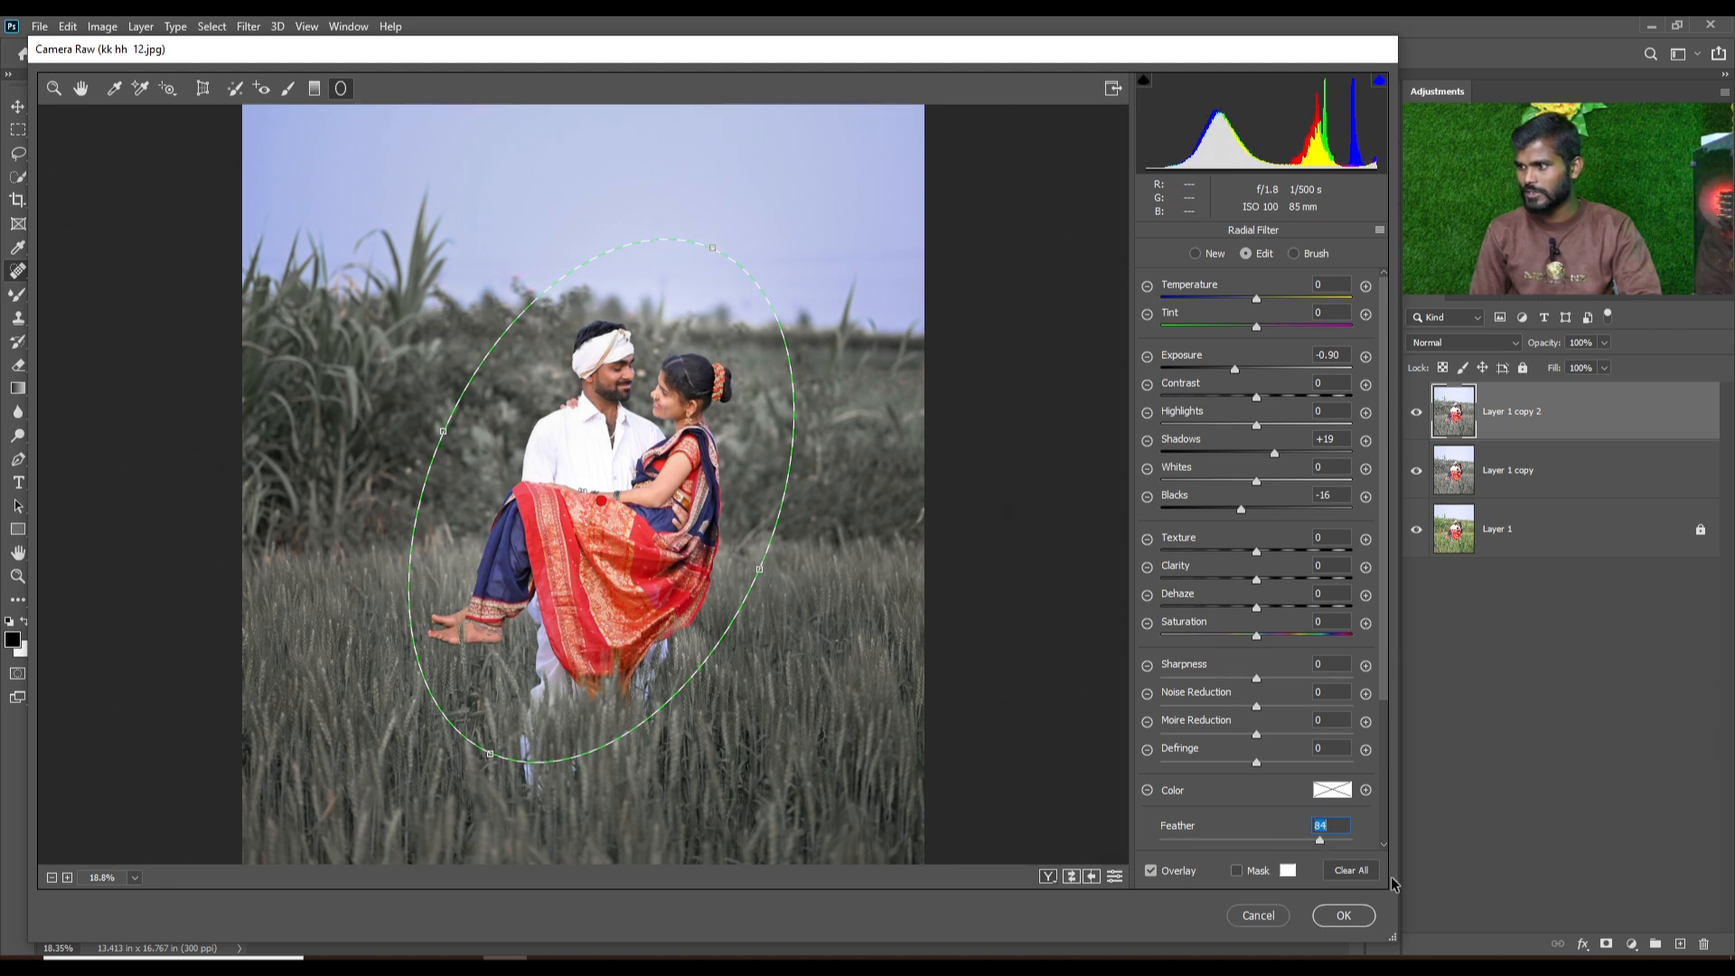
left_click_drag(1322, 841, 1347, 840)
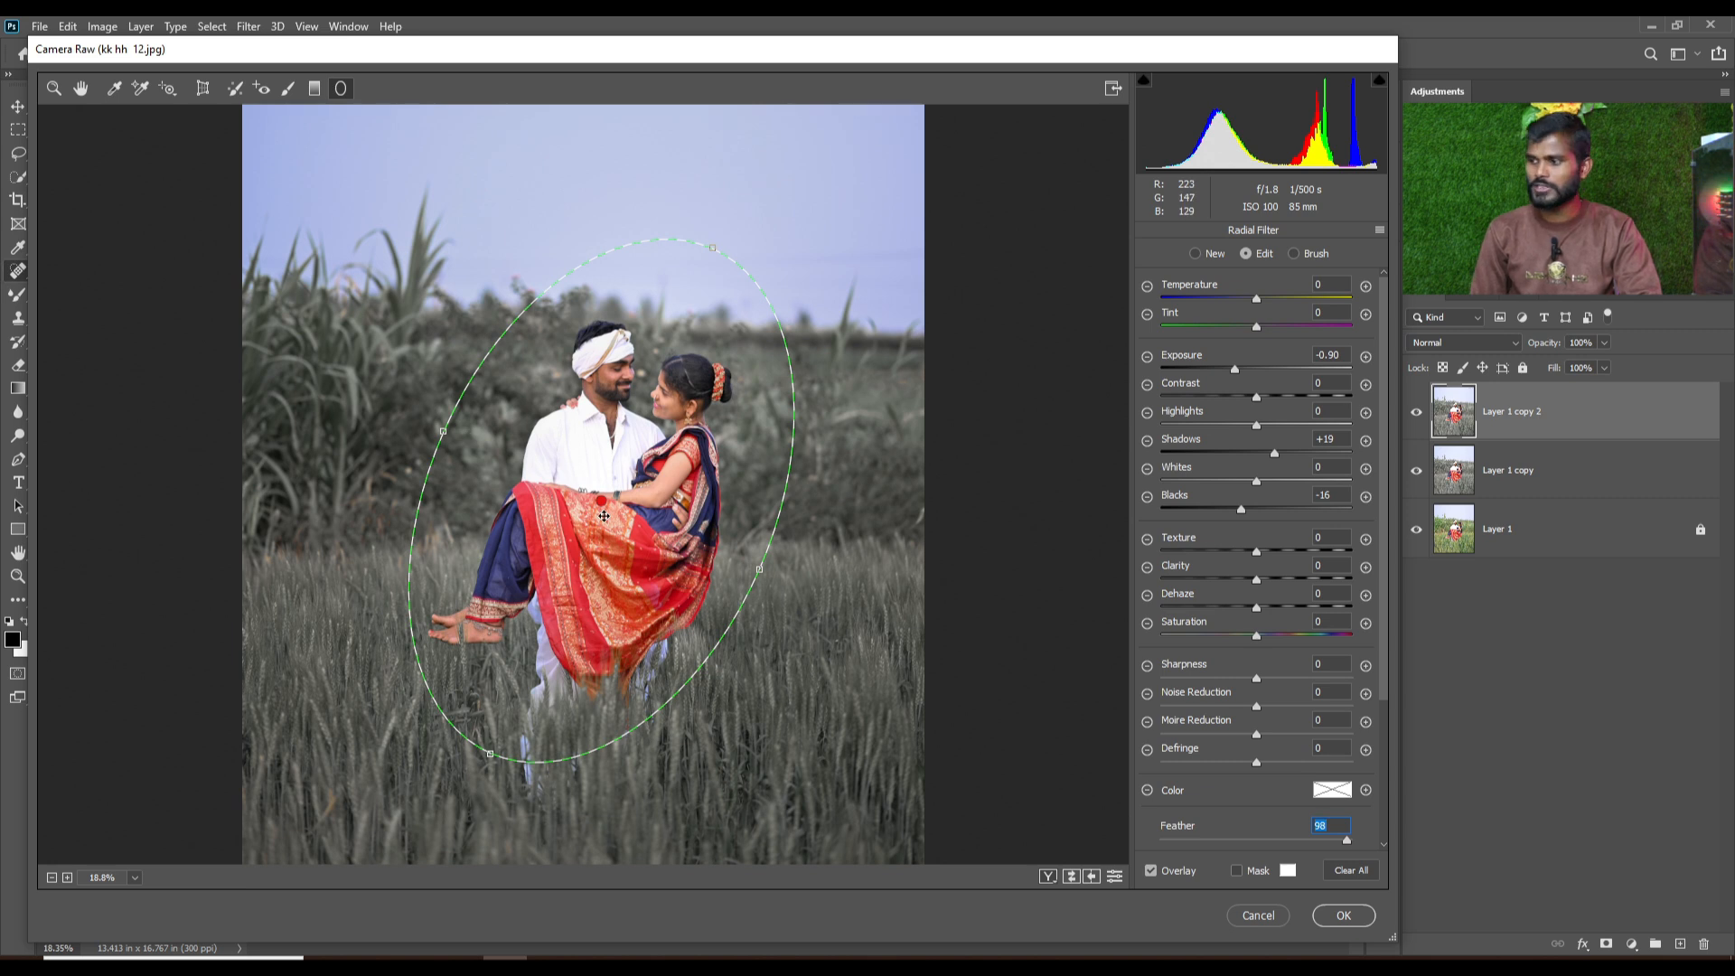
left_click_drag(1335, 843, 1136, 836)
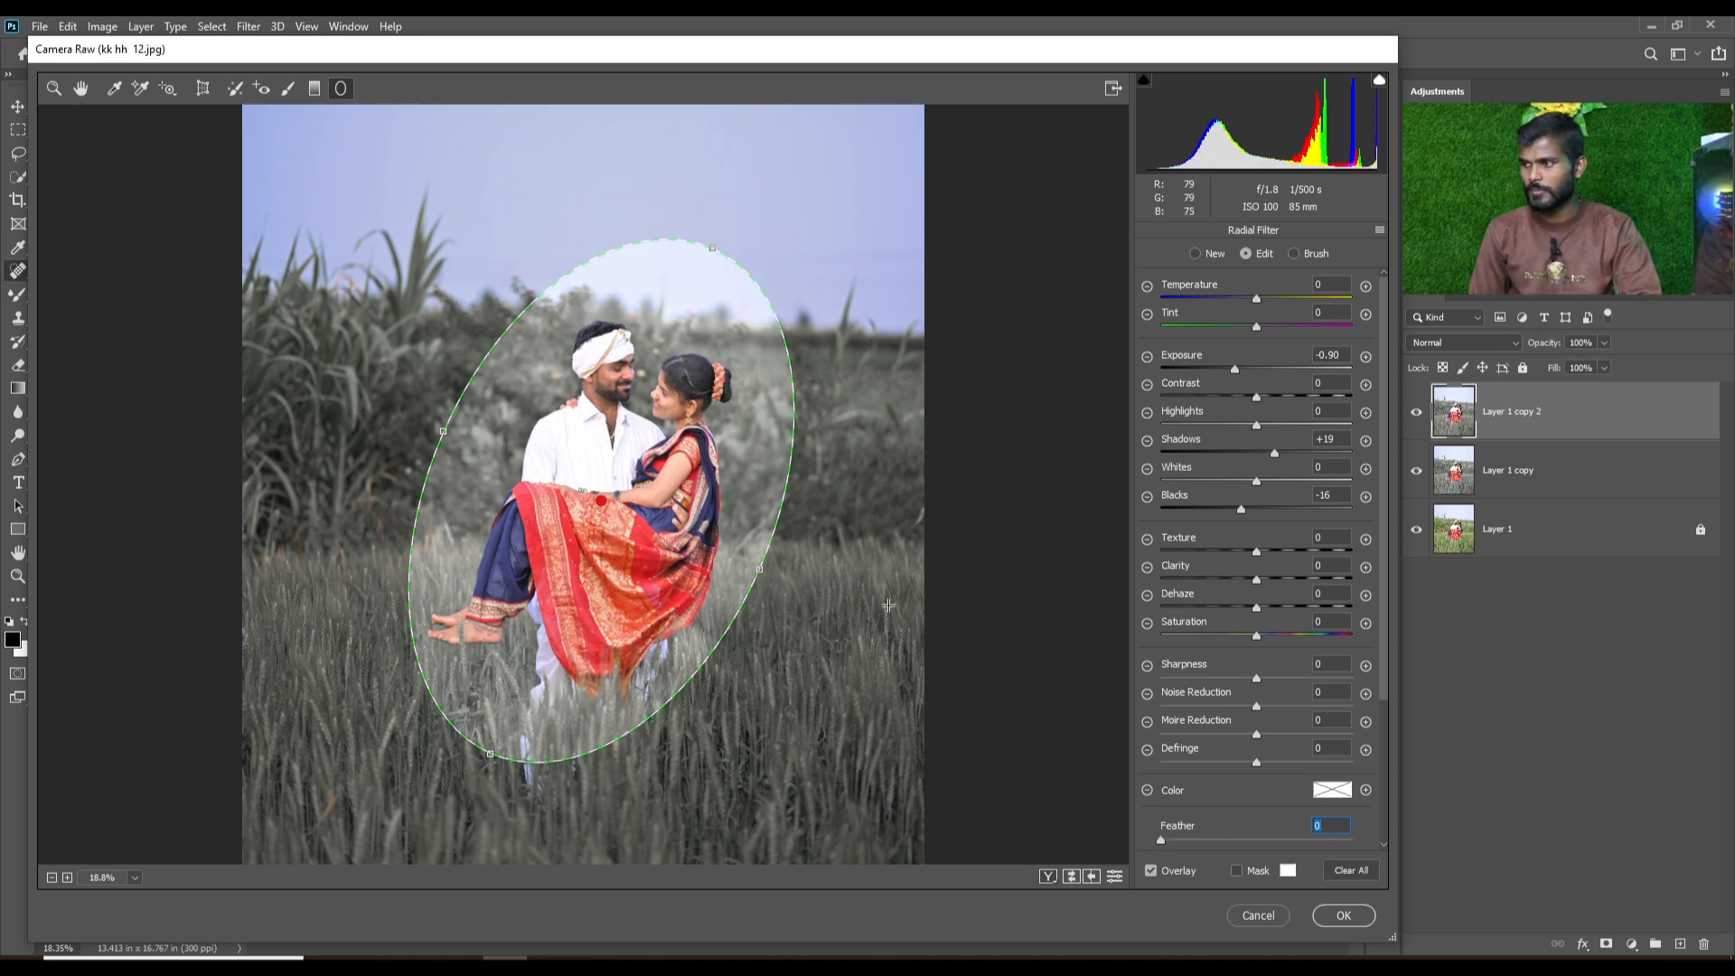
Set the radial filter's Feather to 70, Clarity to -11 and Texture to +45, and apply the Camera Raw adjustments.
left_click_drag(1164, 838, 1289, 849)
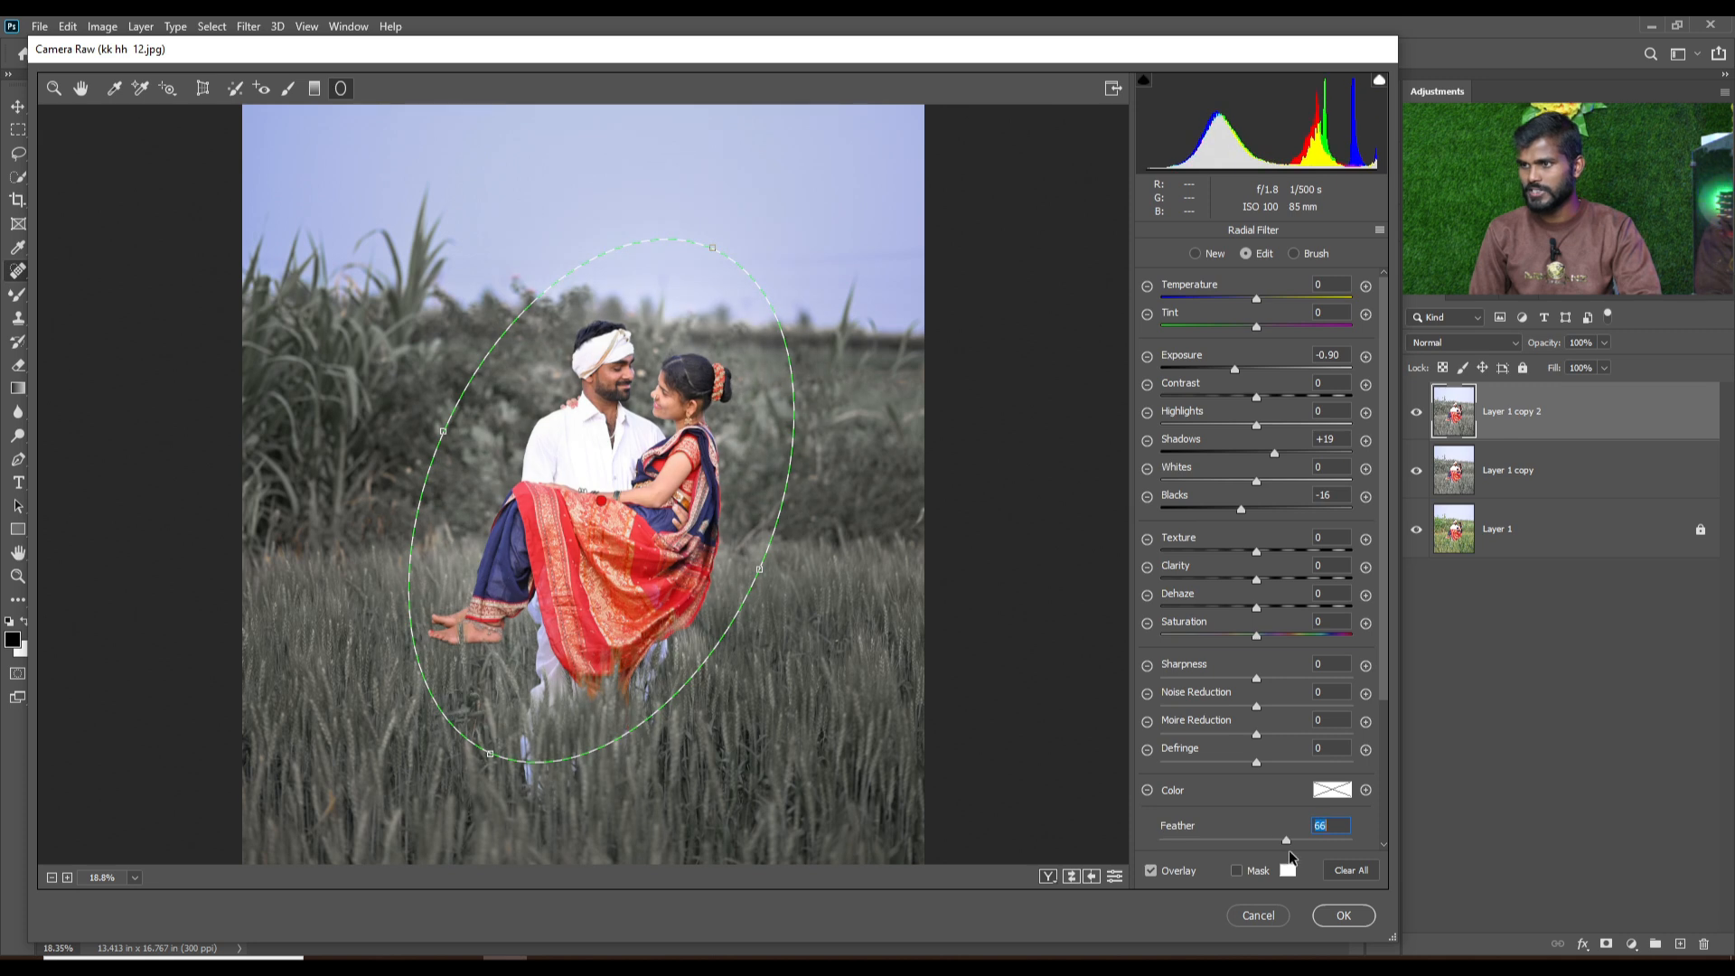
key("ctrl+minus")
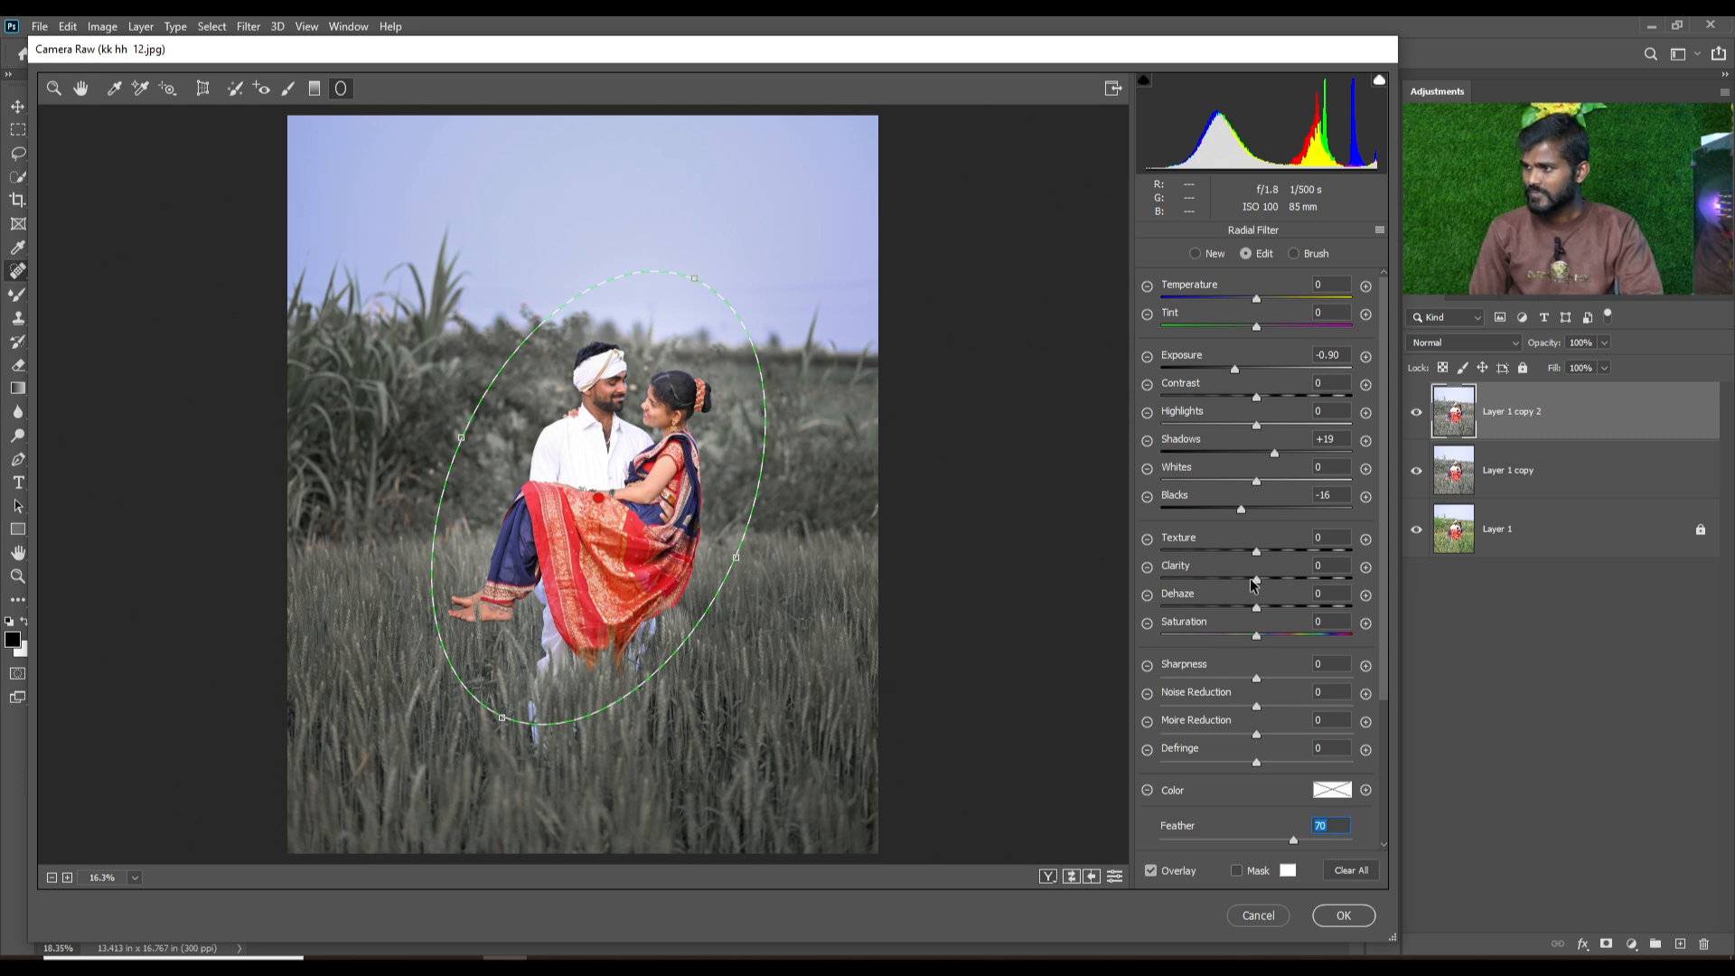
left_click_drag(1256, 579, 1293, 558)
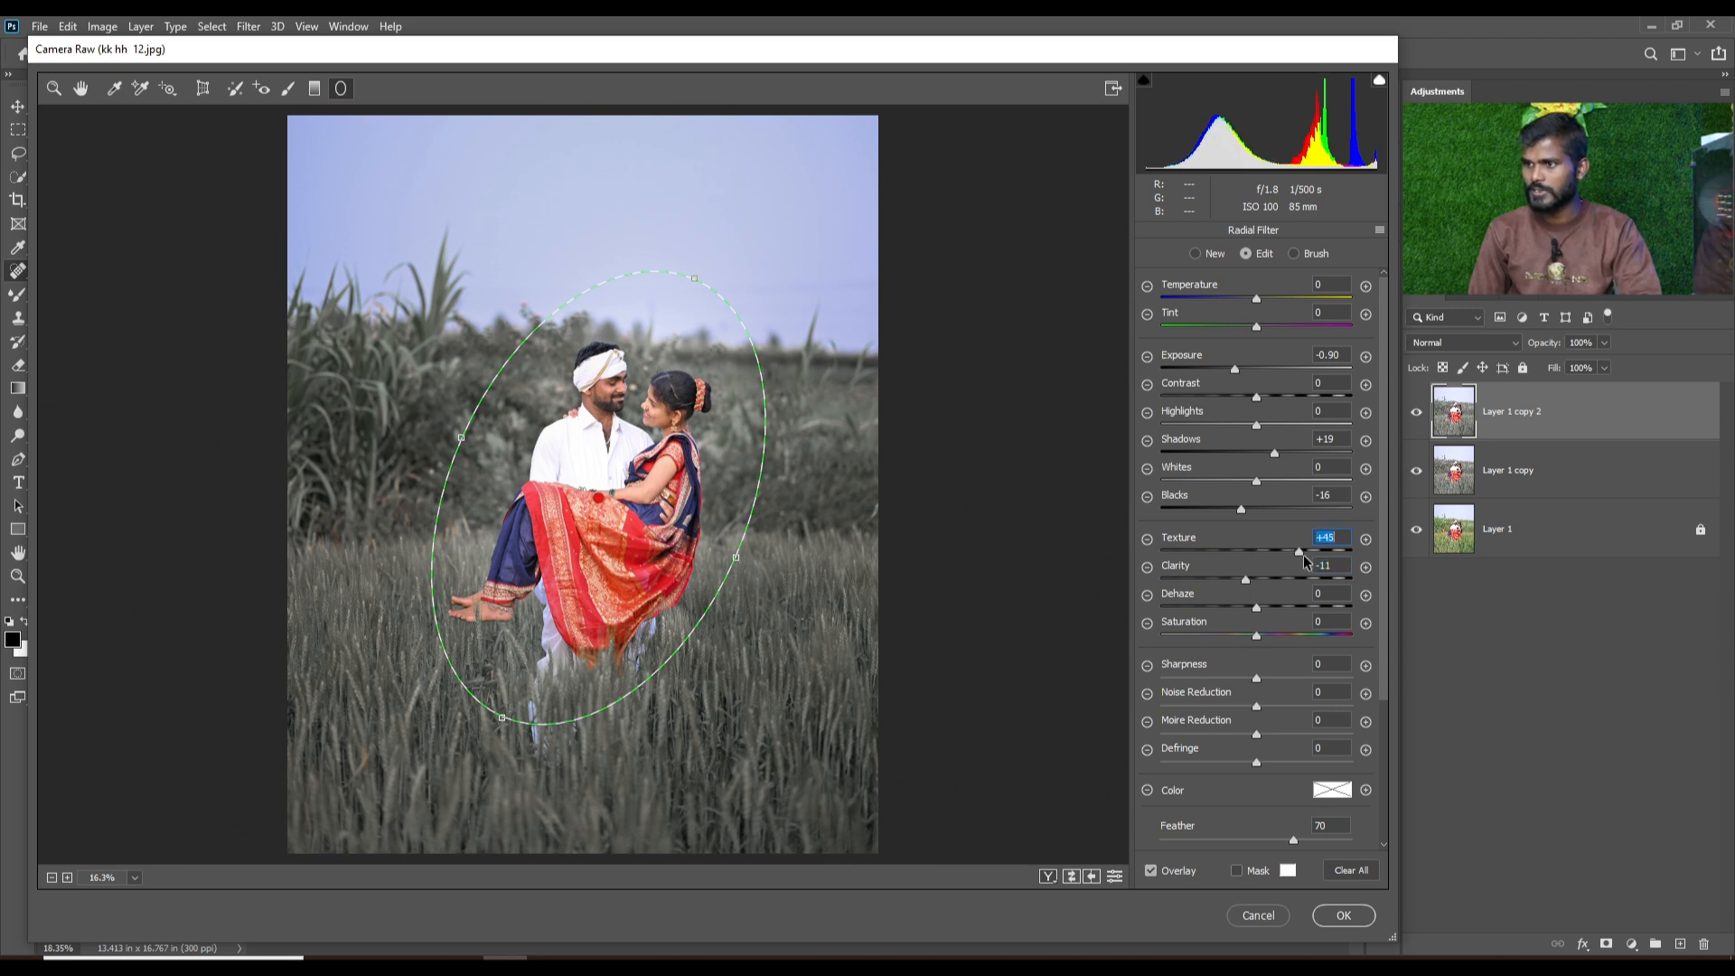
left_click(1344, 916)
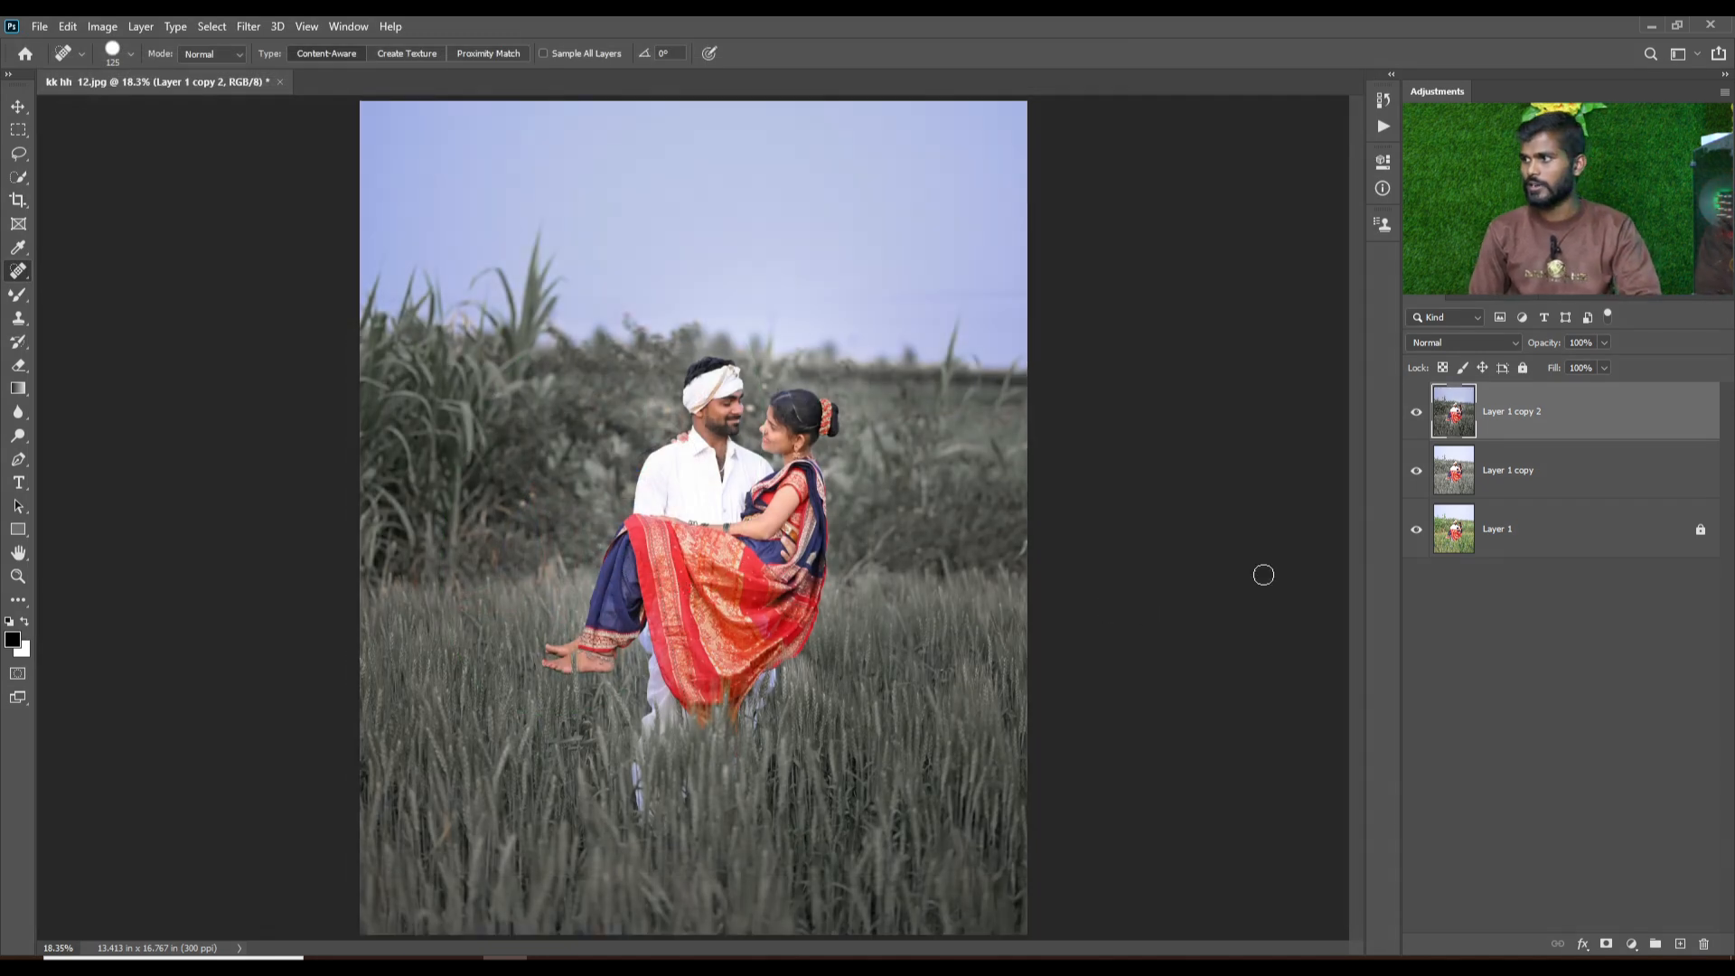
Compare the photo with and without Layer 1 copy 2 and examine the darkened background around the couple.
left_click(1415, 414)
left_click(1415, 414)
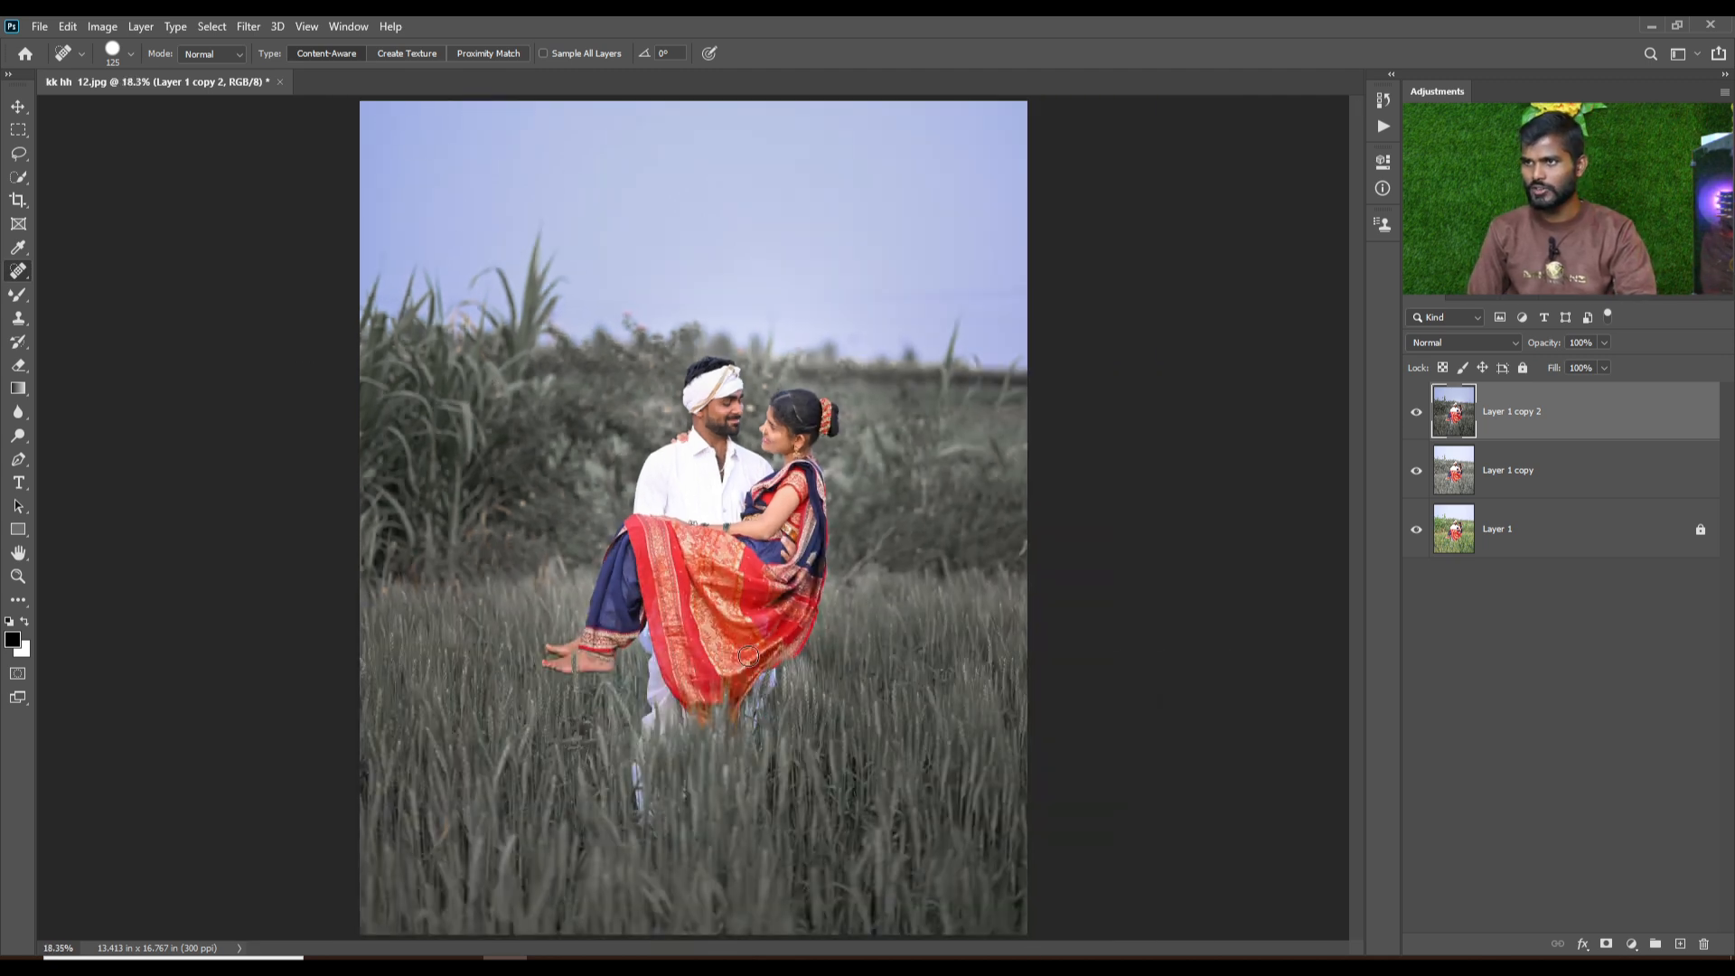
left_click(18, 105)
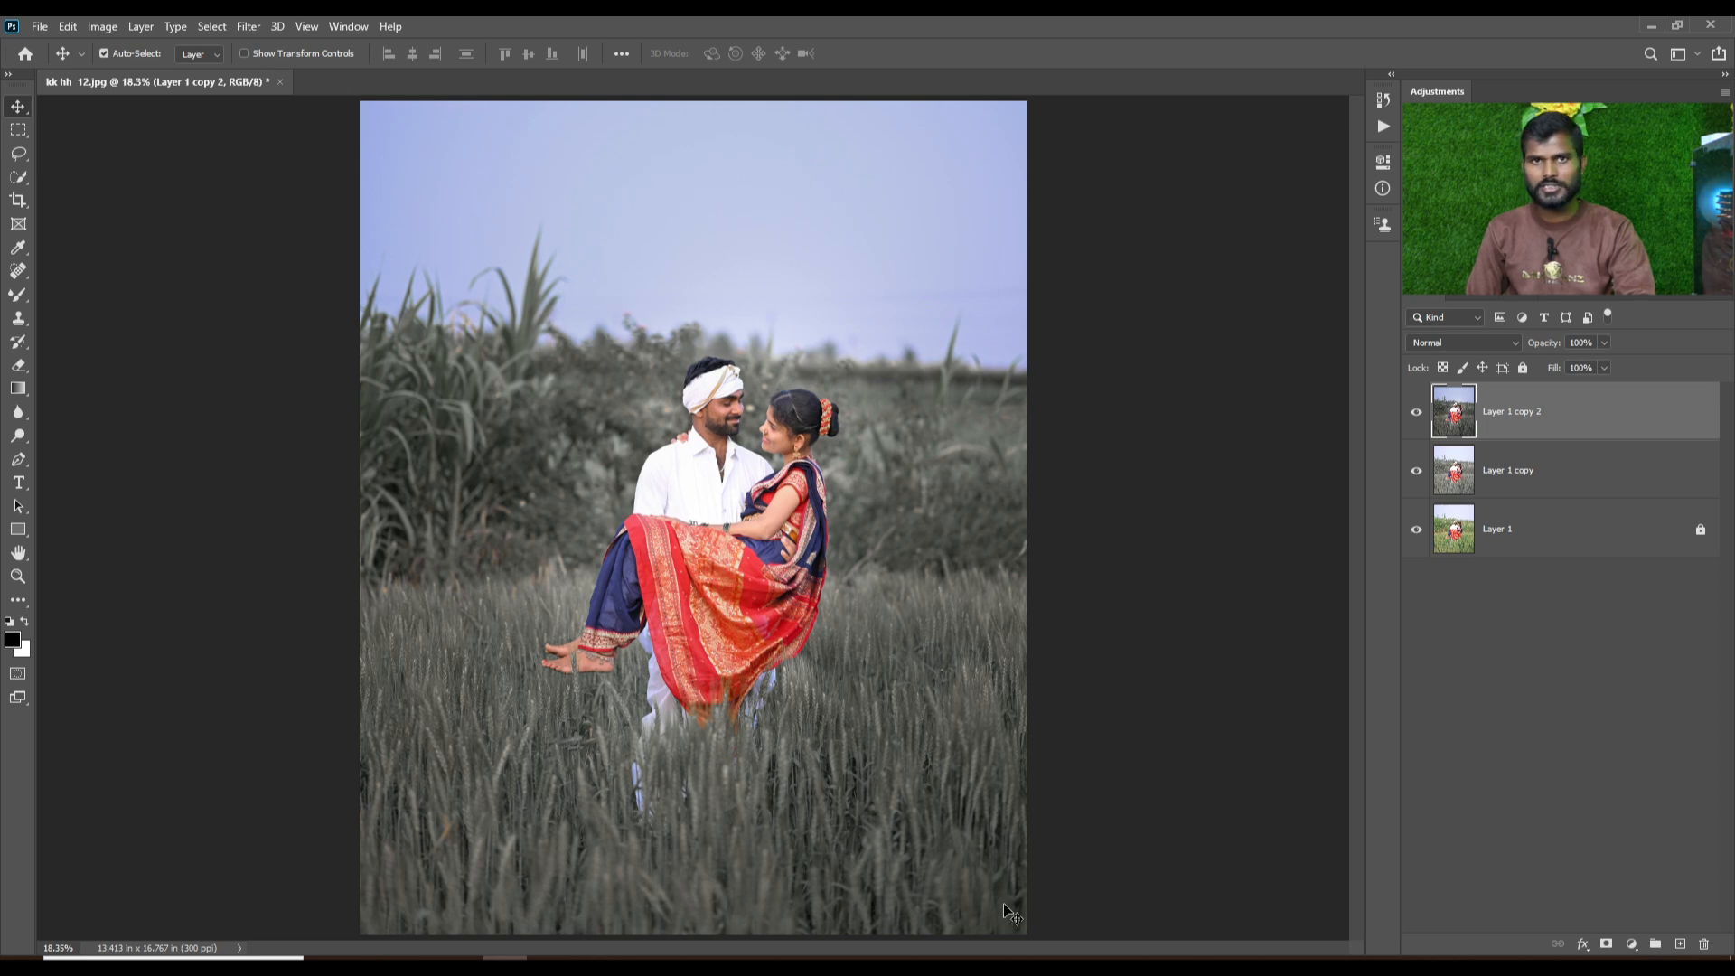
scroll(726, 584, "down", 3)
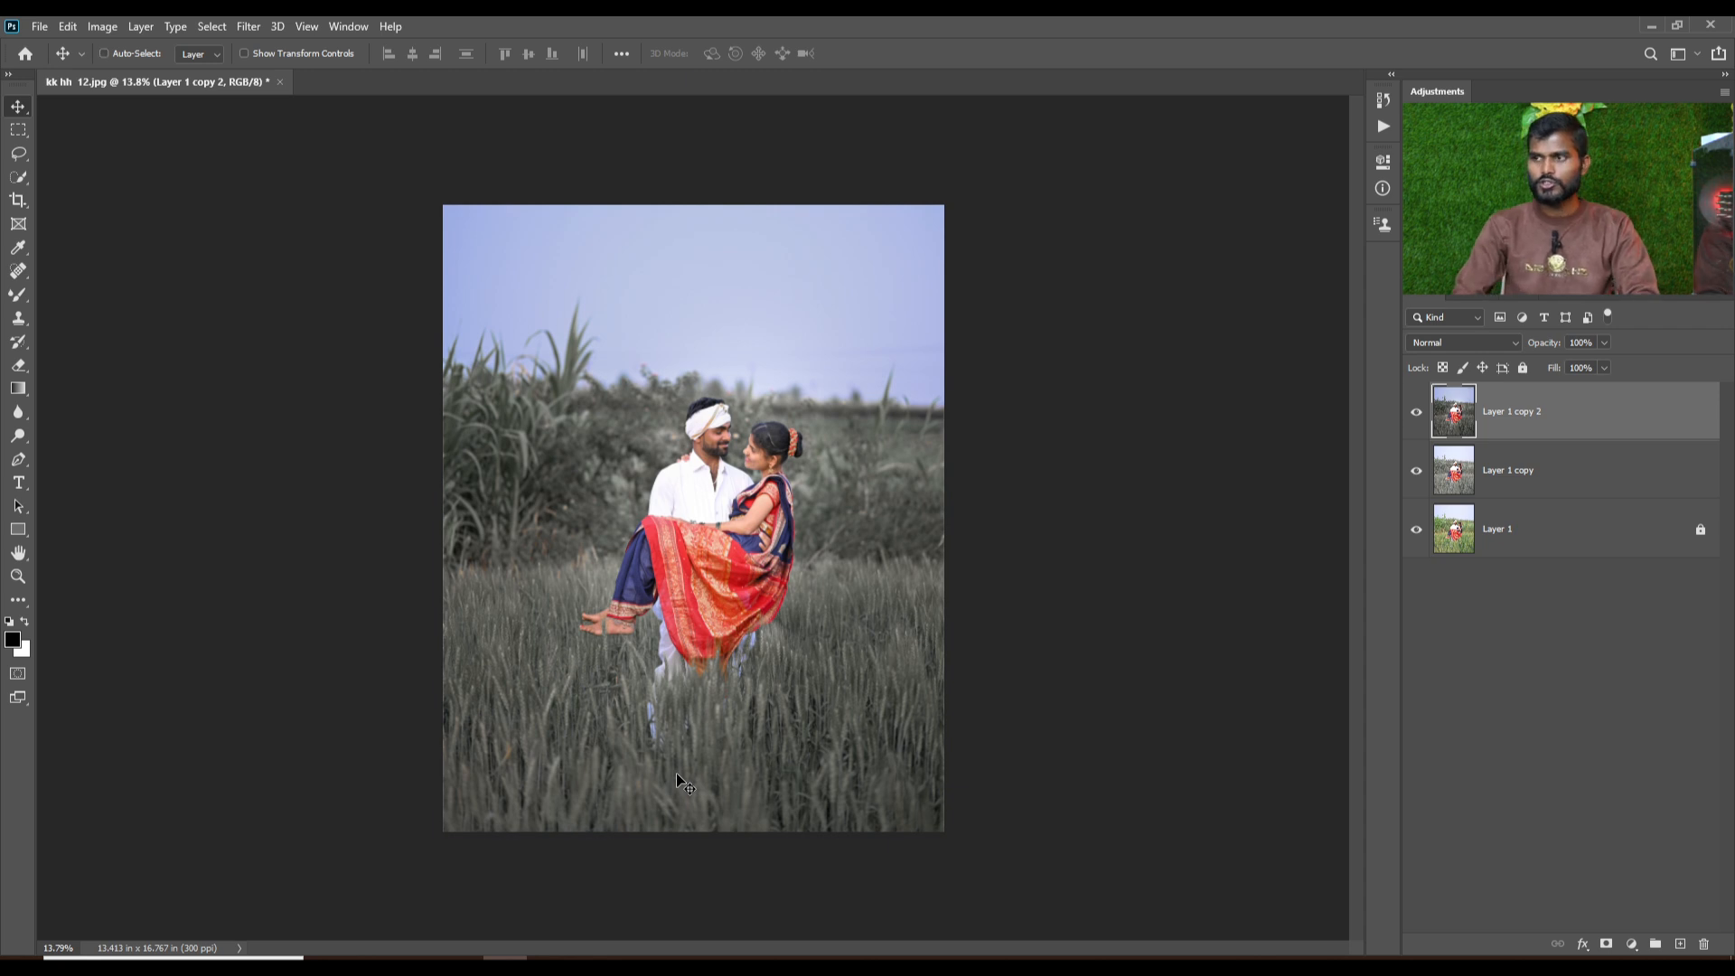
scroll(676, 774, "up", 3)
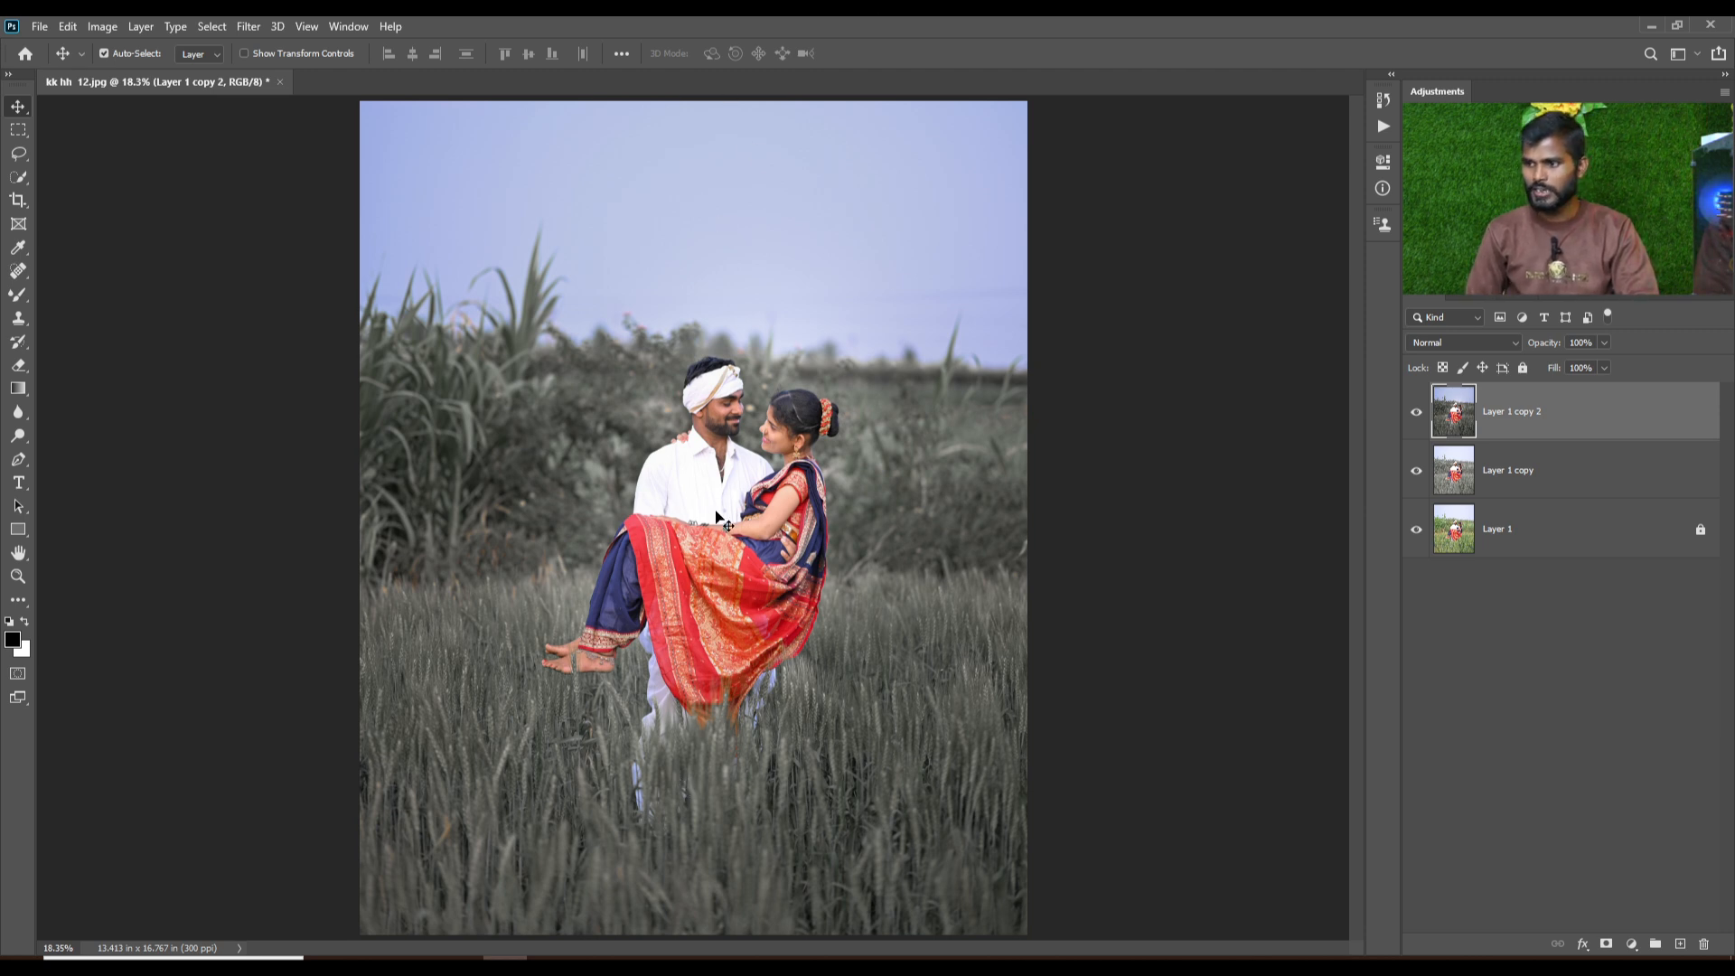
scroll(670, 750, "down", 1)
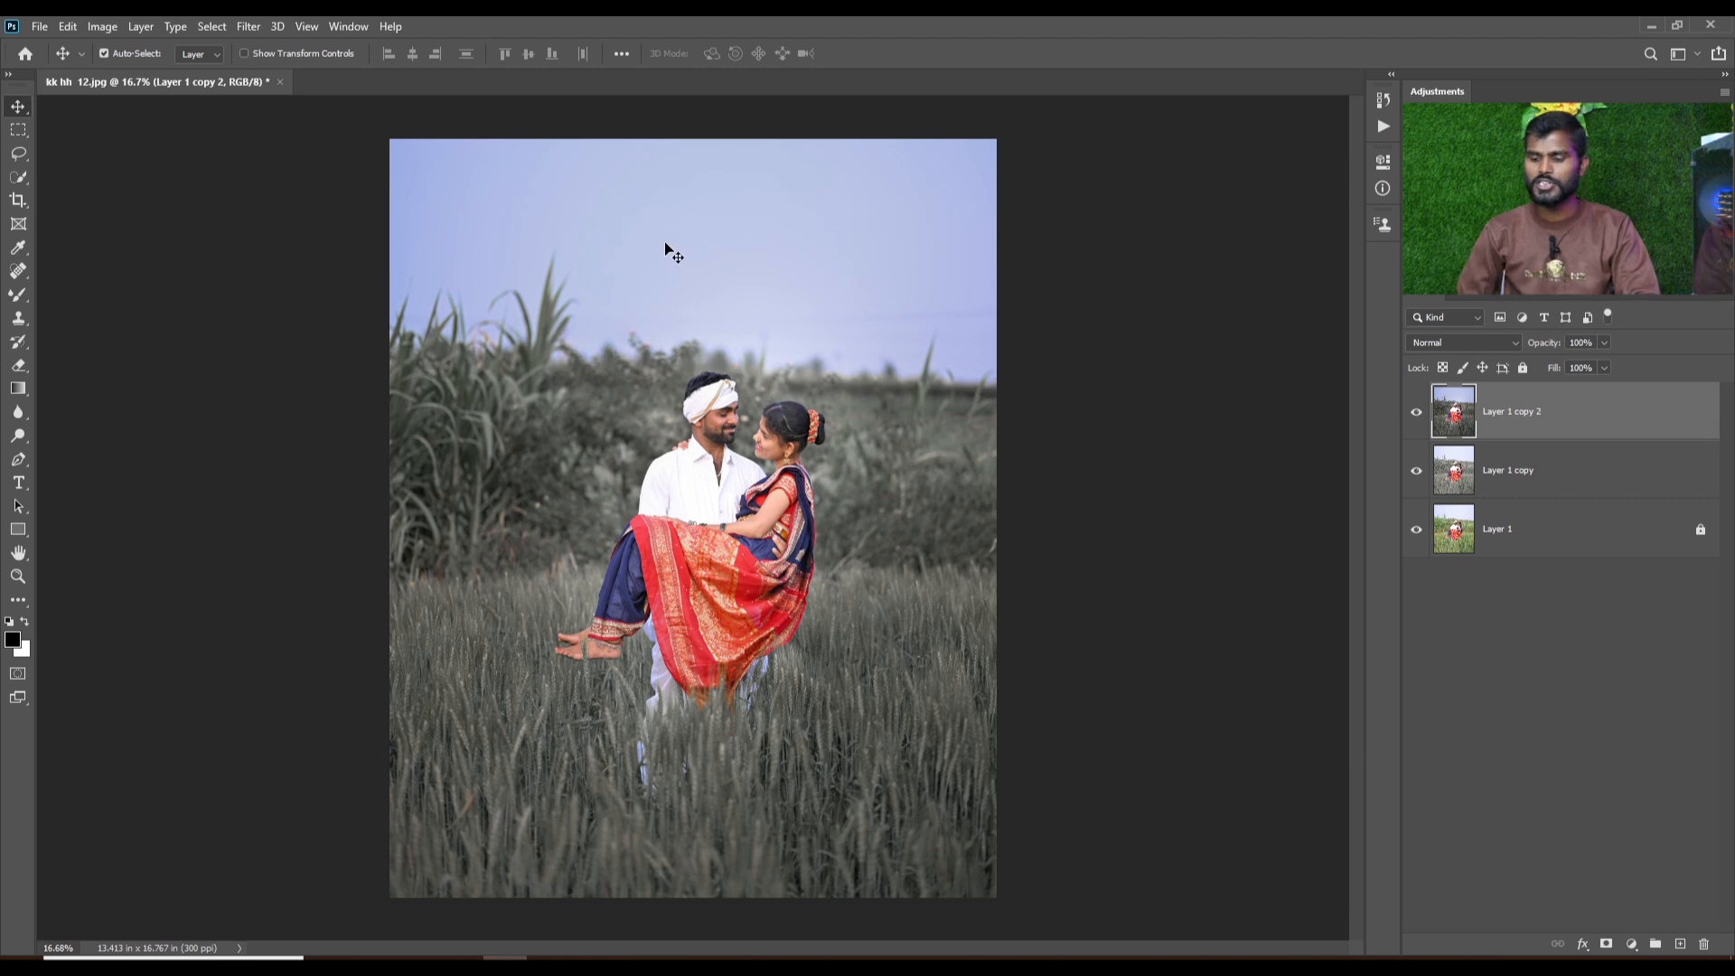
key("ctrl")
scroll(670, 253, "up", 1)
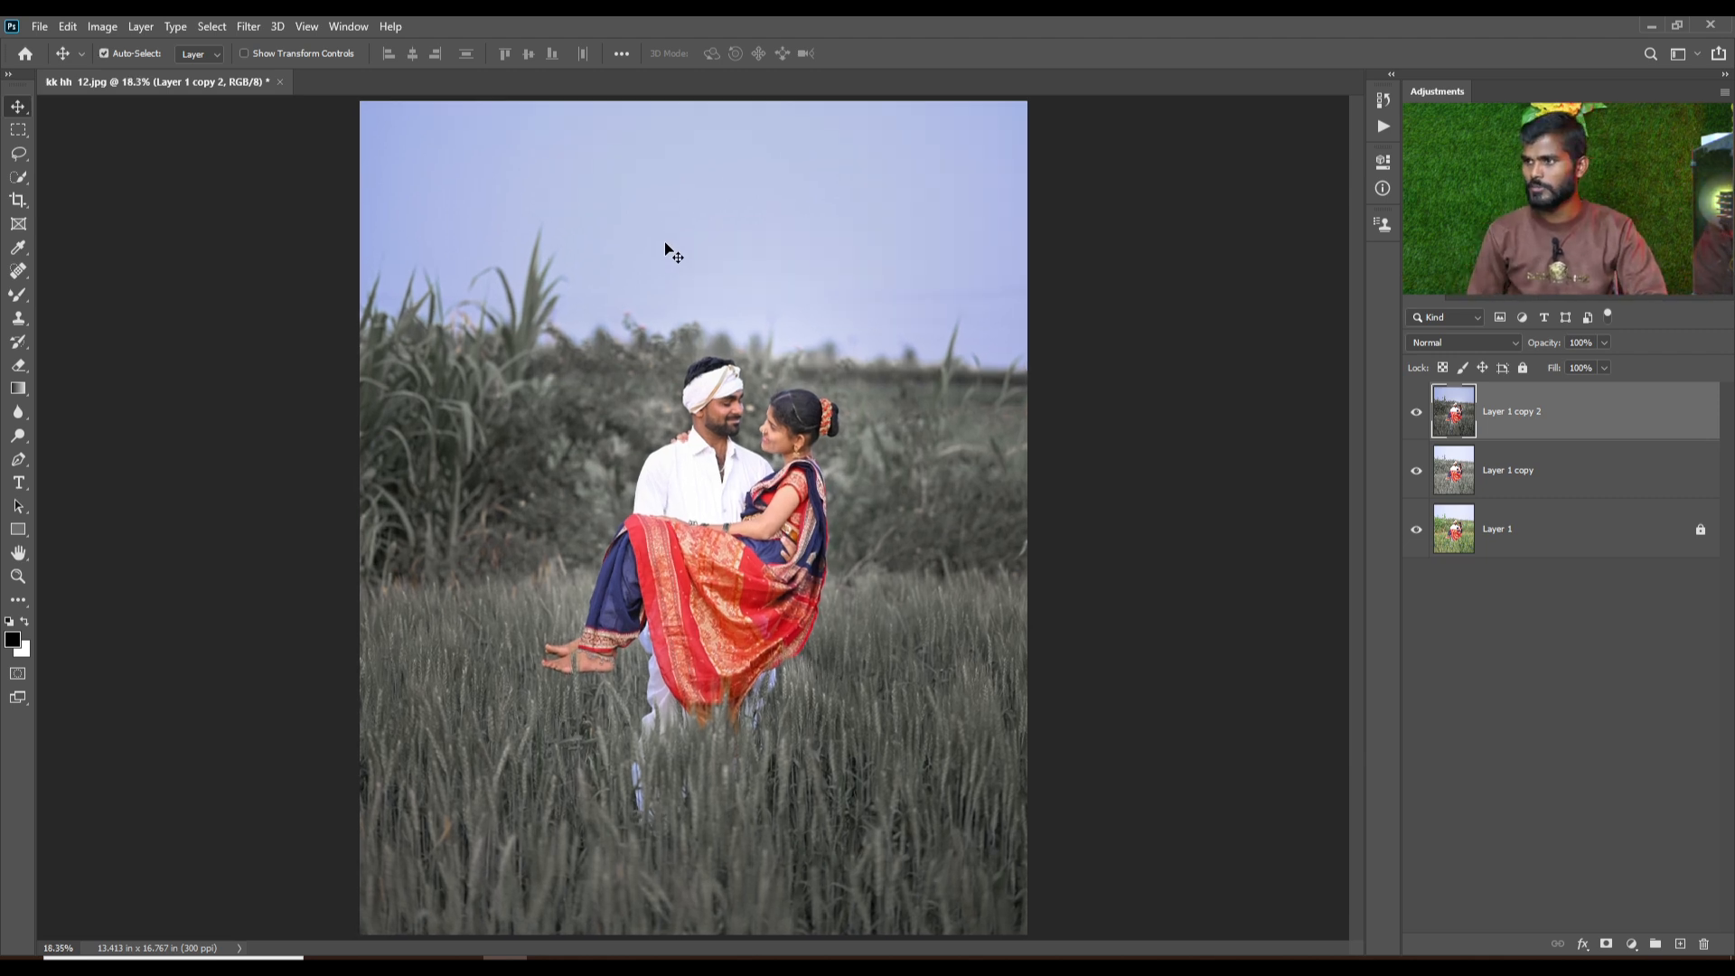
Heal the dark spots on the man's cheek with the Spot Healing Brush at size 20.
scroll(667, 316, "up", 8)
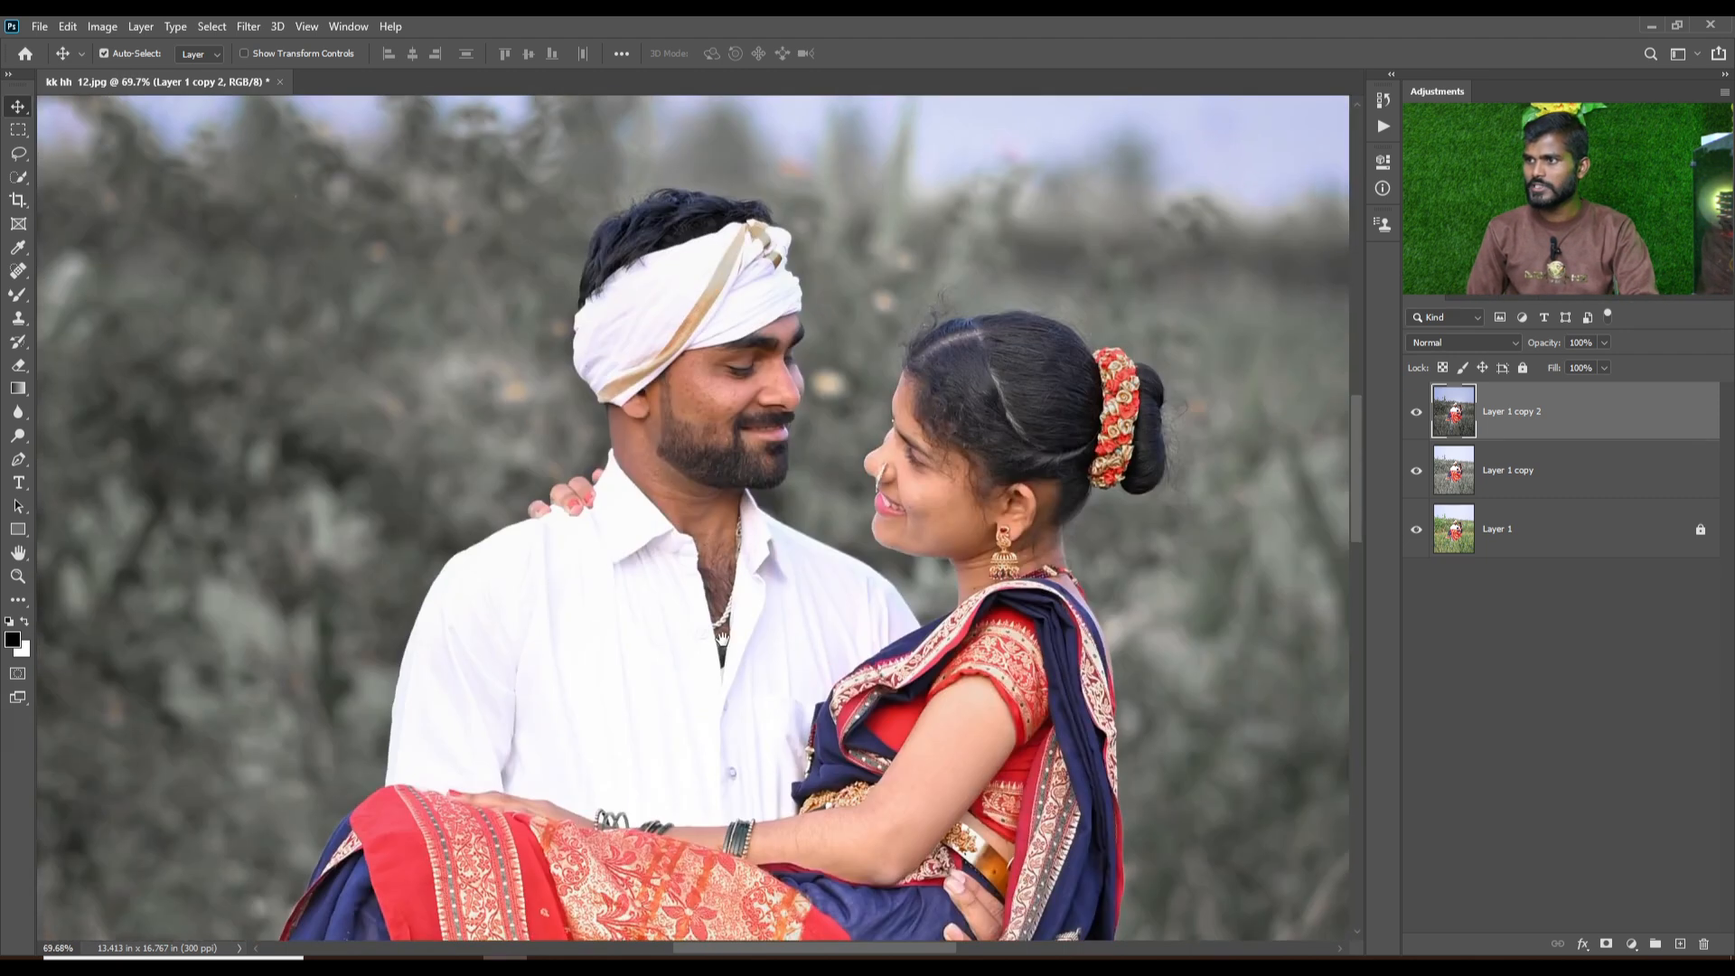
scroll(723, 638, "up", 4)
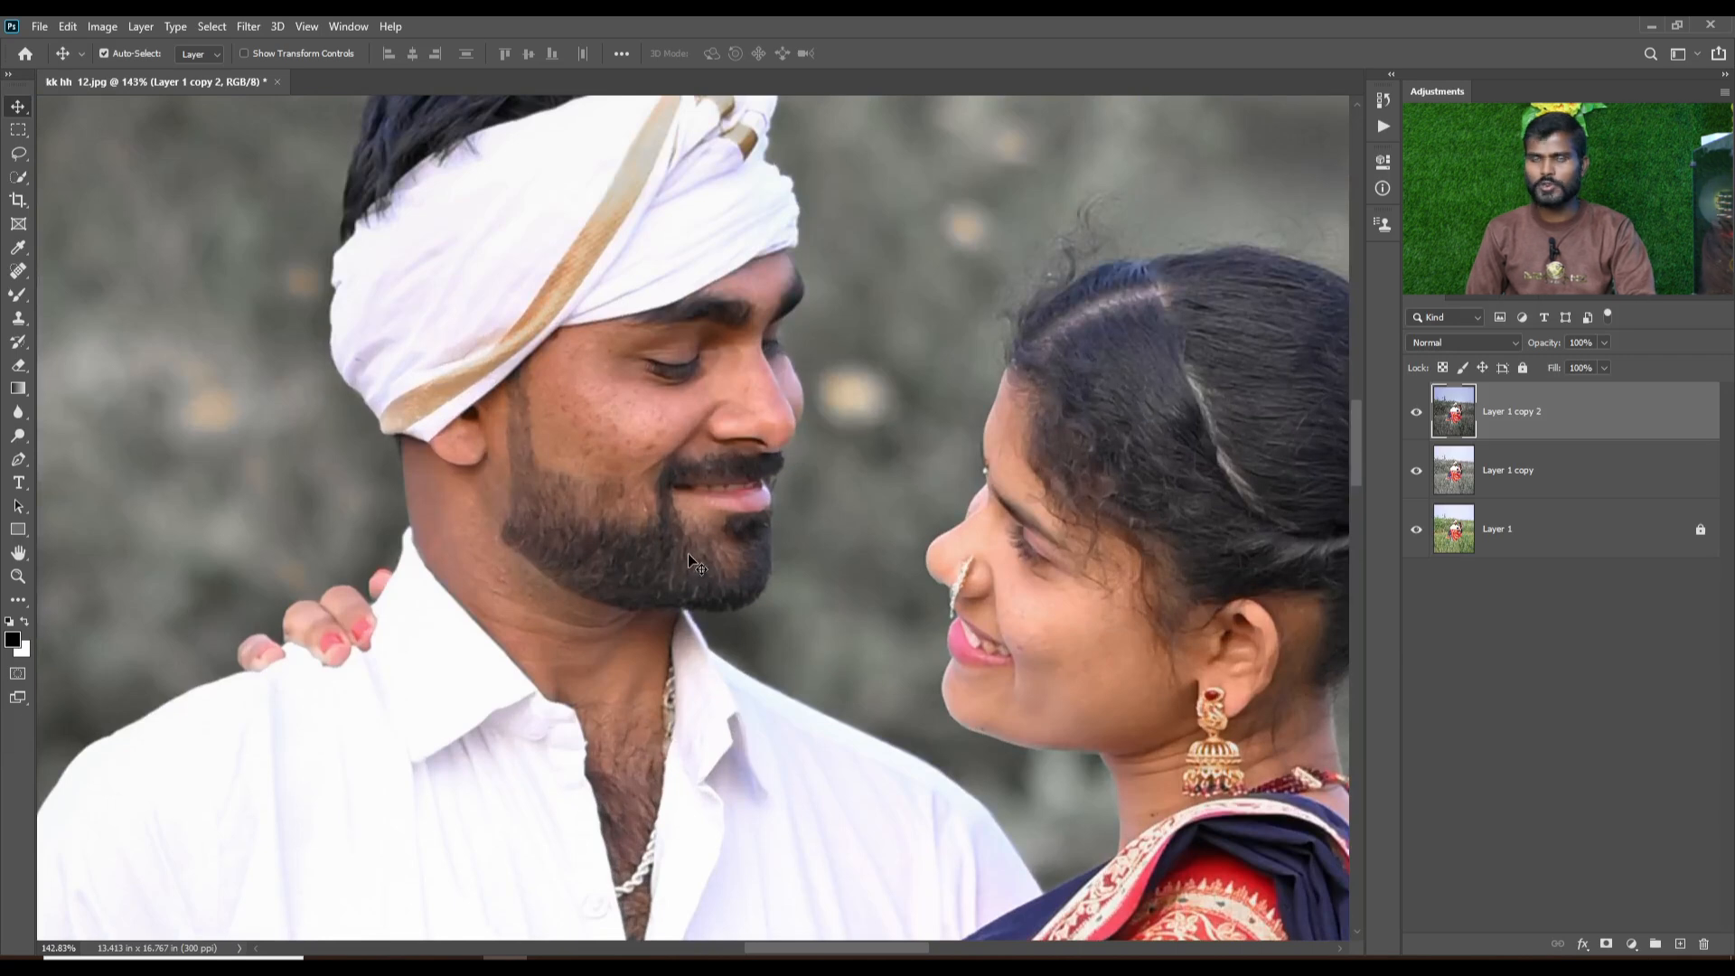
left_click(18, 270)
scroll(444, 375, "up", 2)
scroll(443, 375, "up", 1)
key("bracketleft")
key("bracketleft")
key("bracketleft")
key("bracketleft")
key("bracketleft")
key("bracketleft")
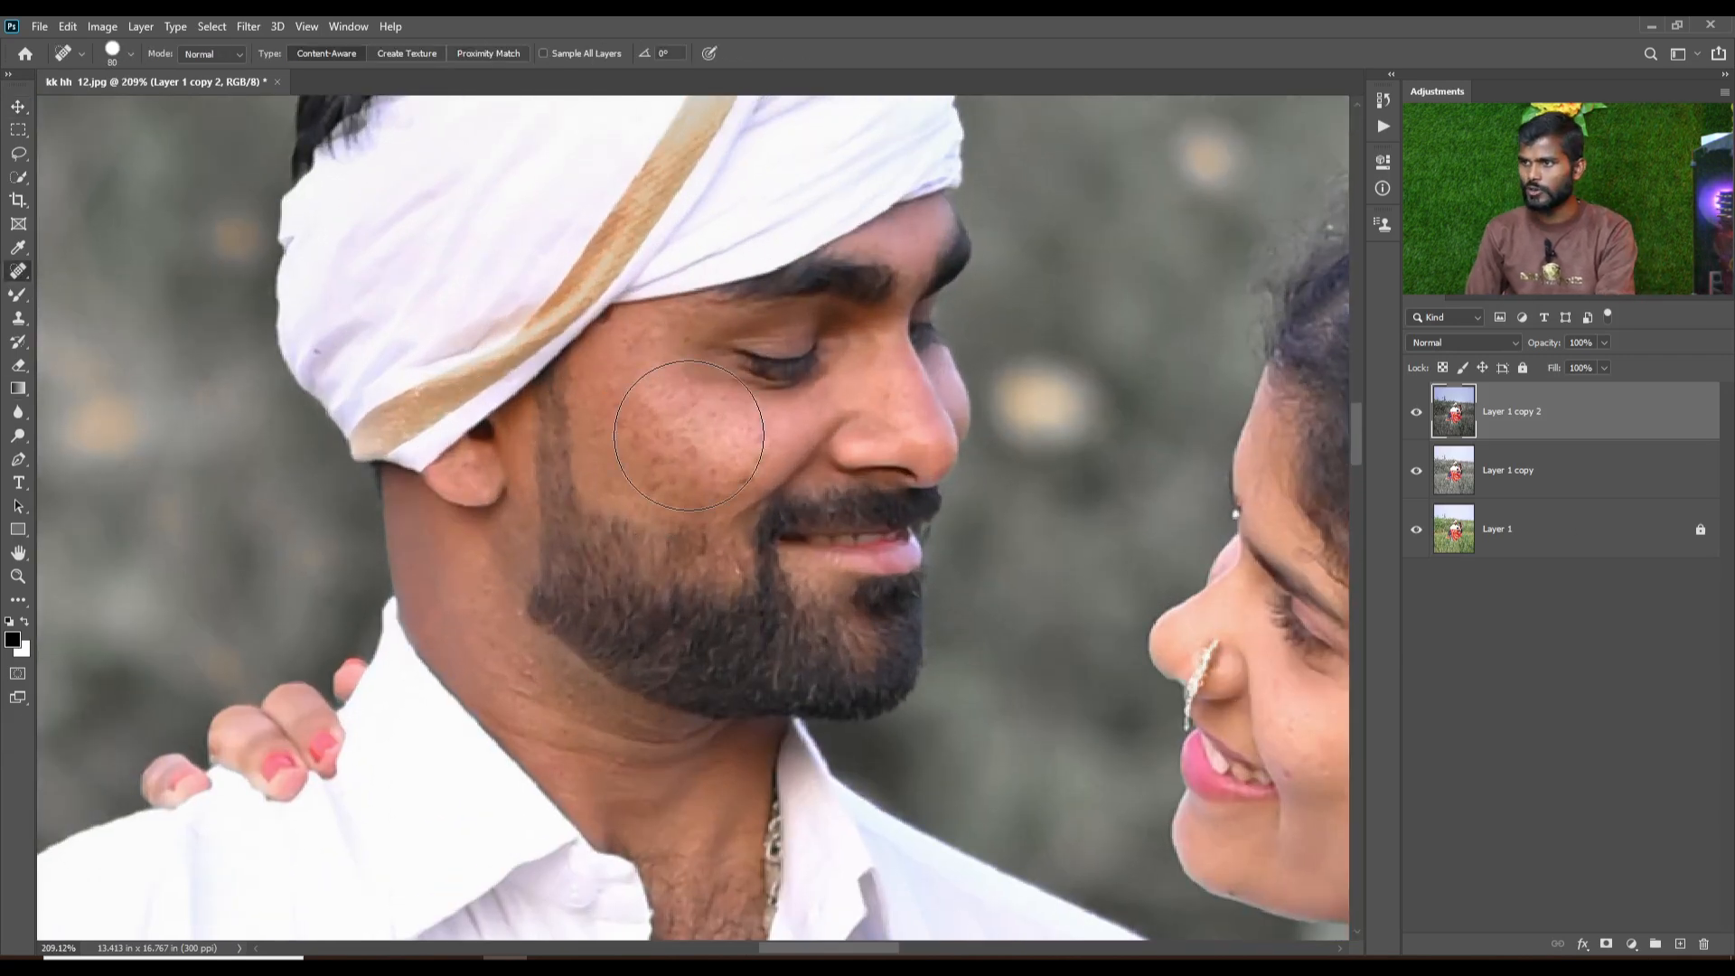
key("bracketleft")
key("bracketleft")
key("bracketleft")
key("bracketleft")
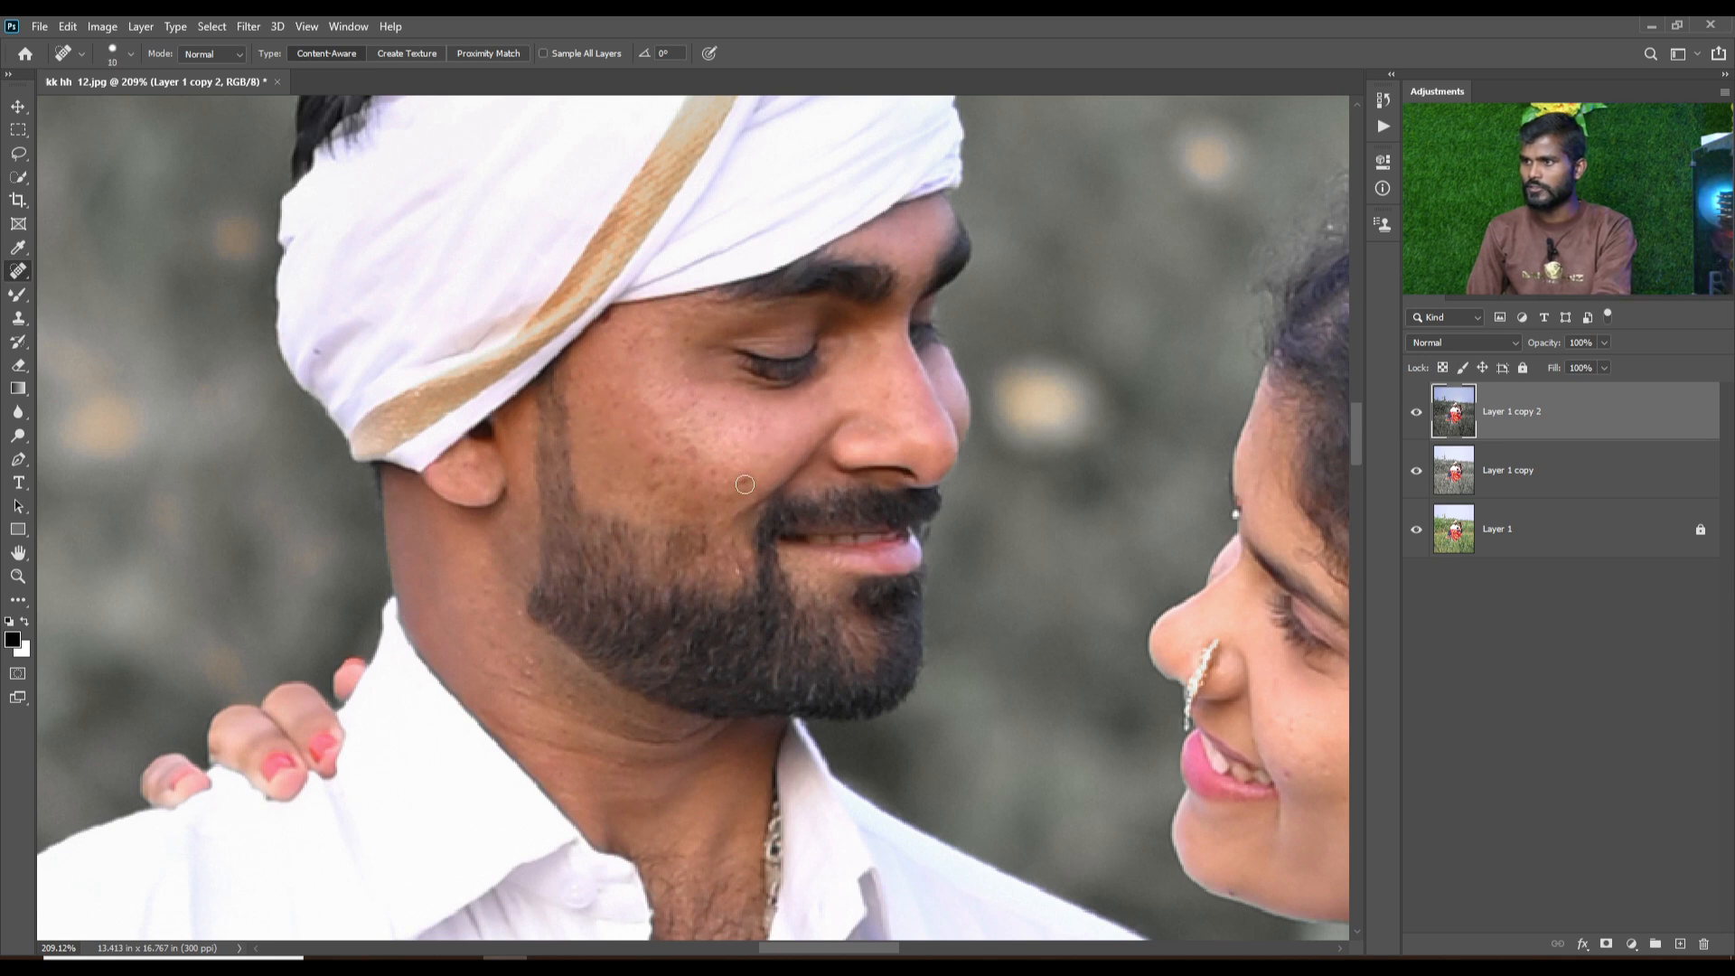
key("bracketright")
left_click(649, 461)
left_click(651, 481)
Heal the blemish on the woman's cheek beside her nose with the Spot Healing Brush.
mouse_move(714, 488)
left_mouse_down()
mouse_move(442, 353)
mouse_move(356, 338)
left_mouse_up()
left_click_drag(891, 590, 863, 580)
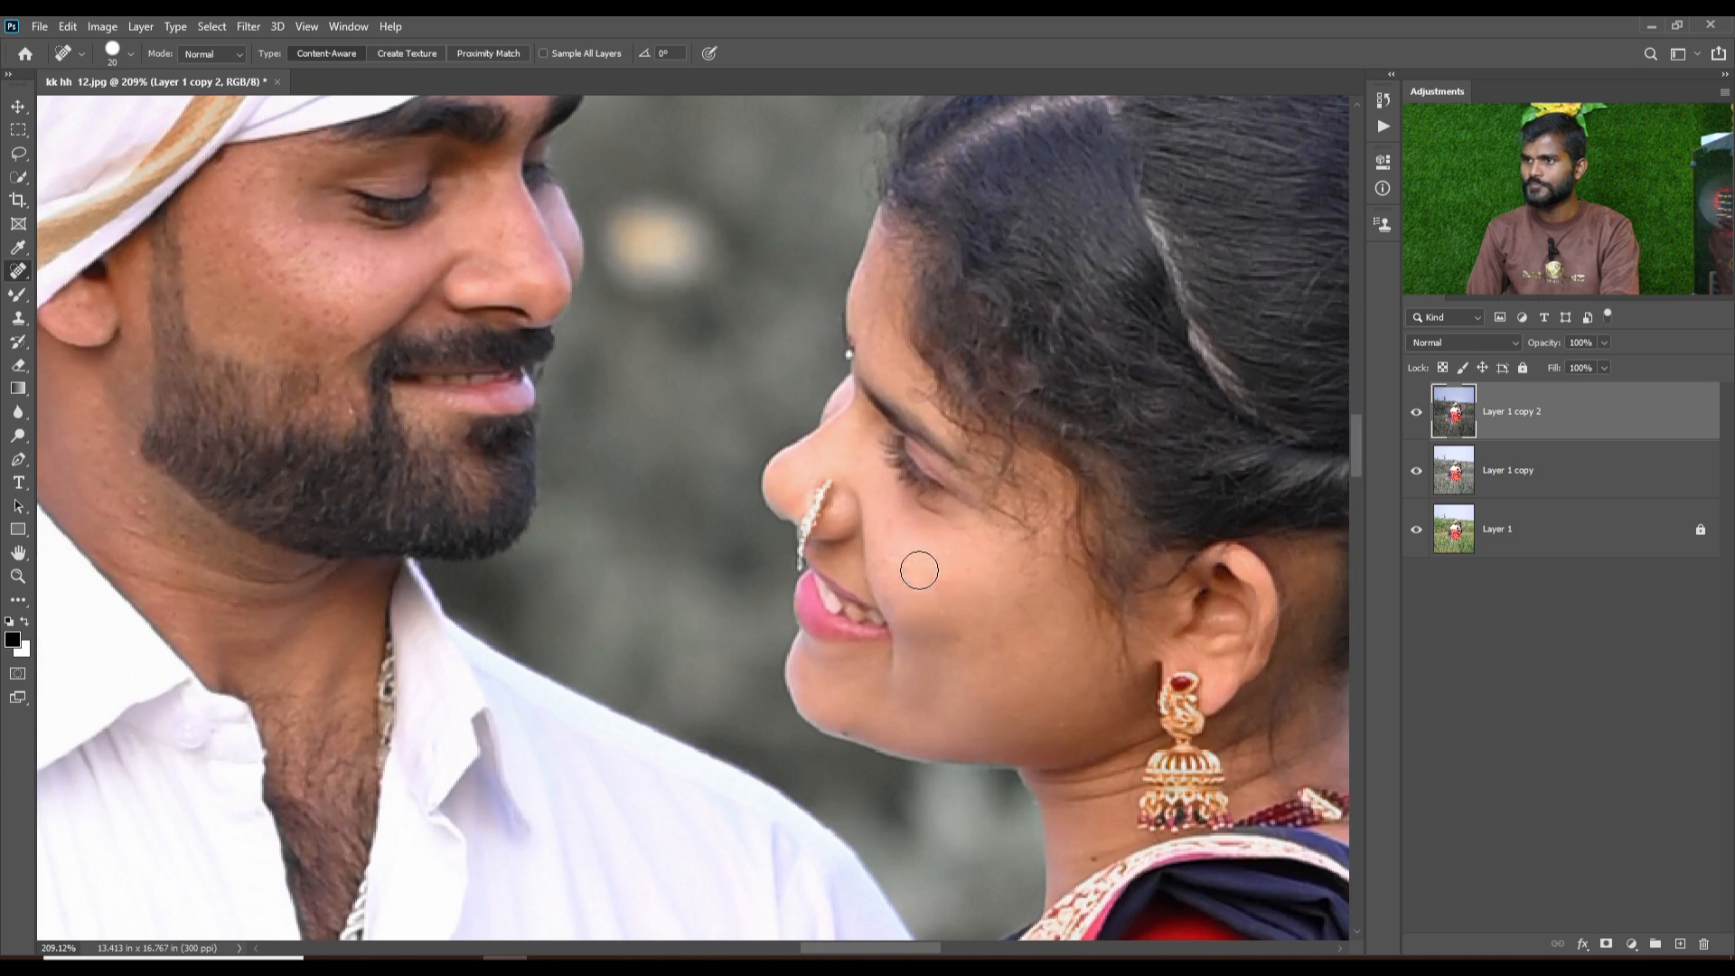
mouse_move(385, 386)
left_mouse_down()
mouse_move(557, 608)
mouse_move(712, 743)
left_mouse_up()
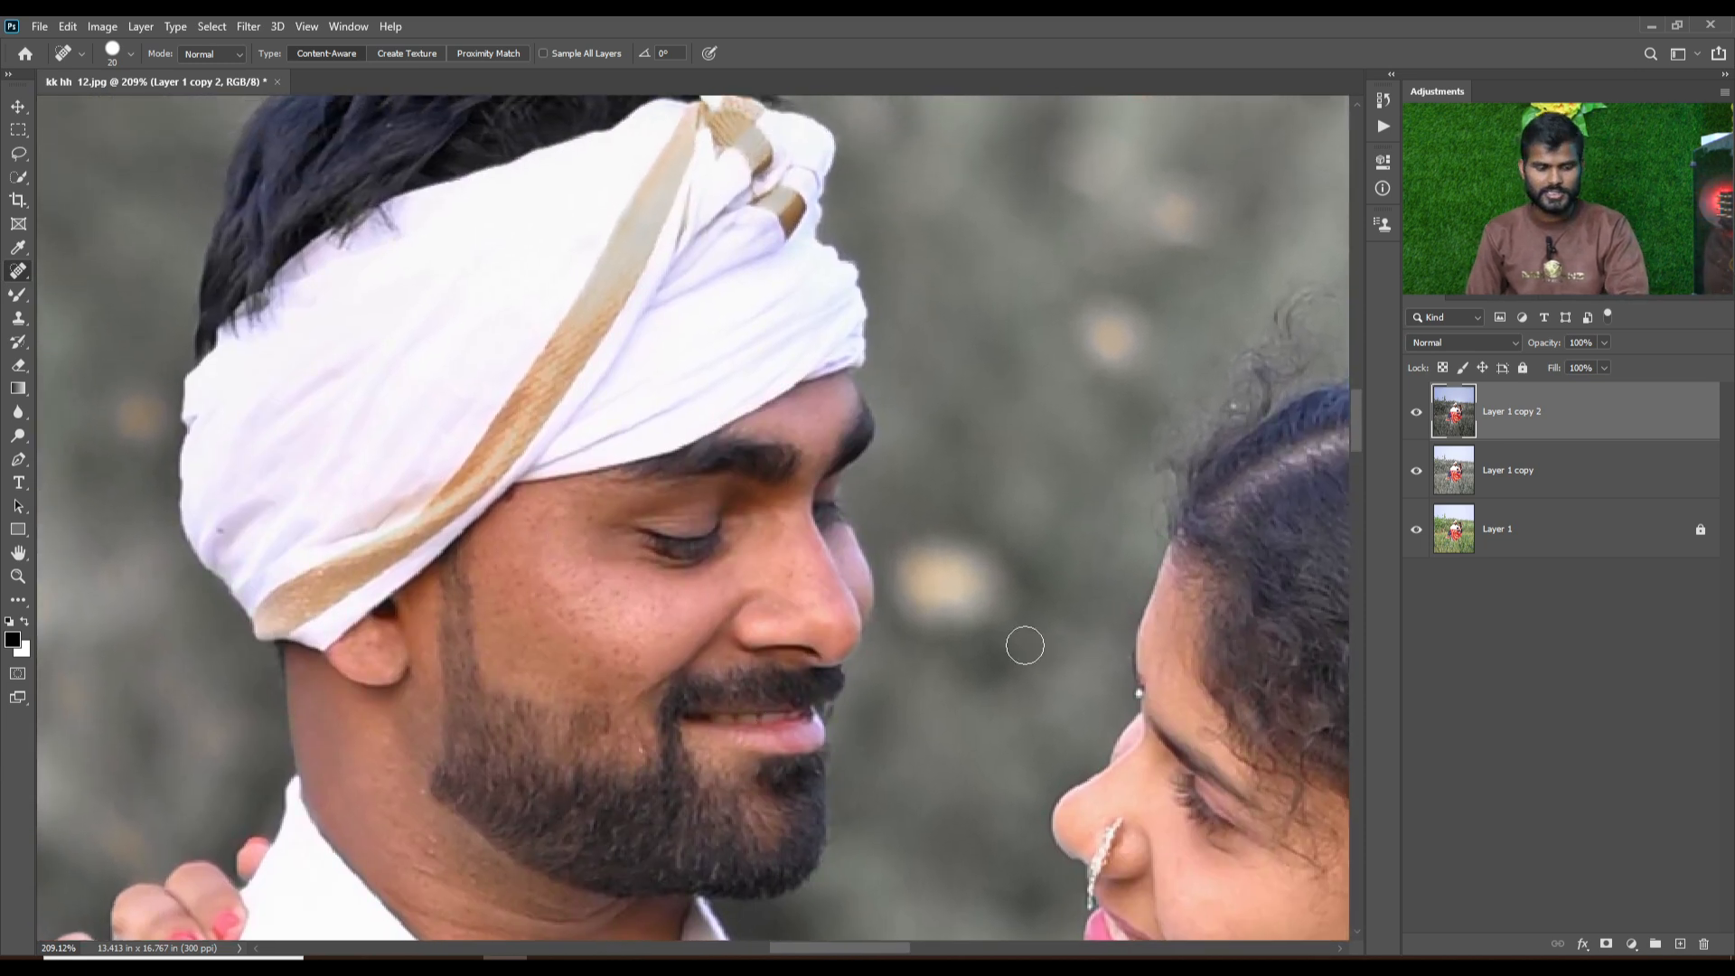
Lower the skin color saturation in the Camera Raw HSL adjustments to Oranges -9 and Reds -7.
key("ctrl+shift+a")
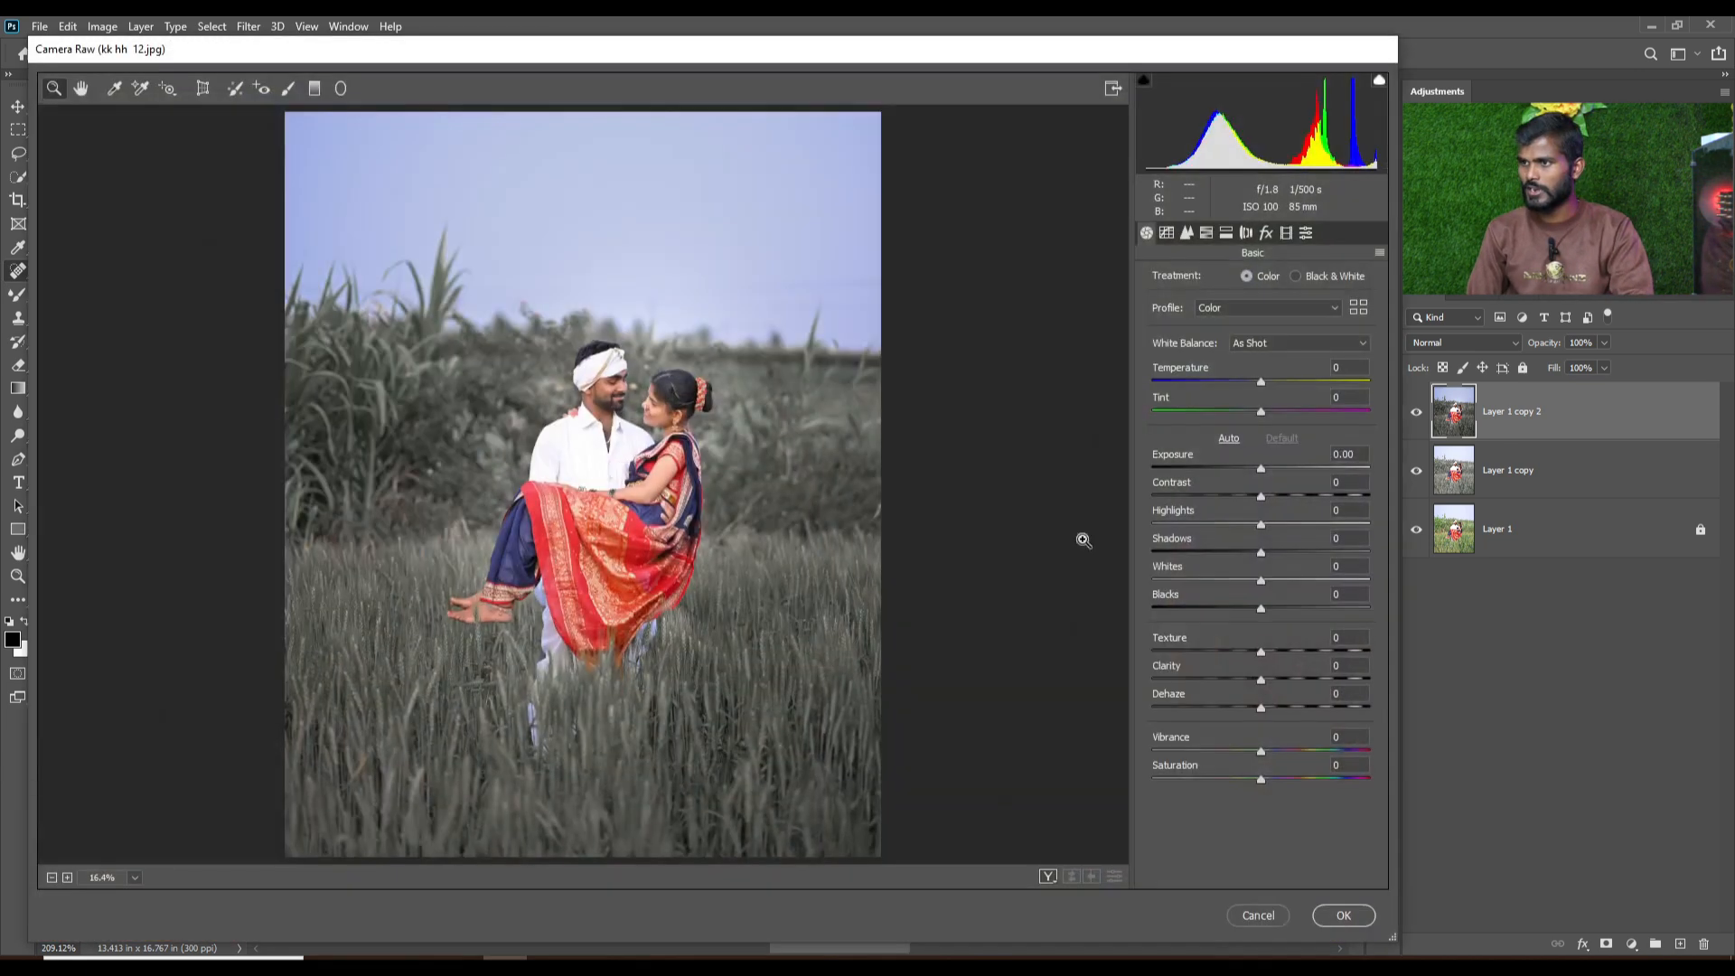
scroll(596, 508, "up", 4)
left_click_drag(633, 543, 452, 553)
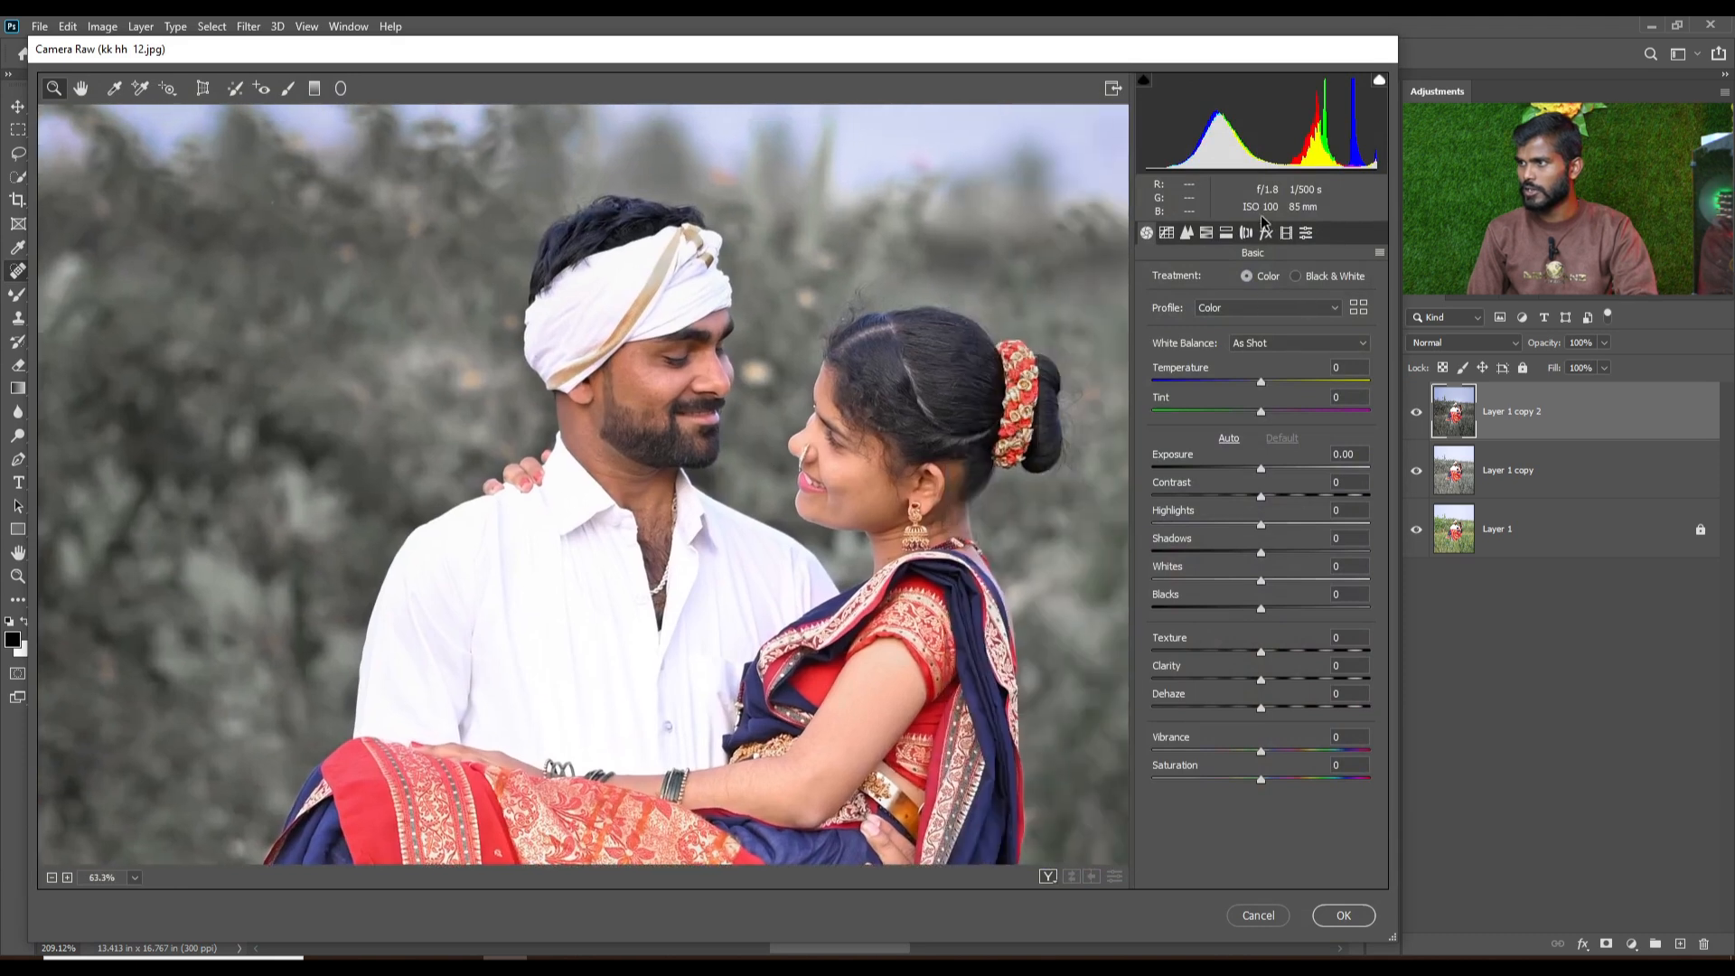
left_click(1211, 239)
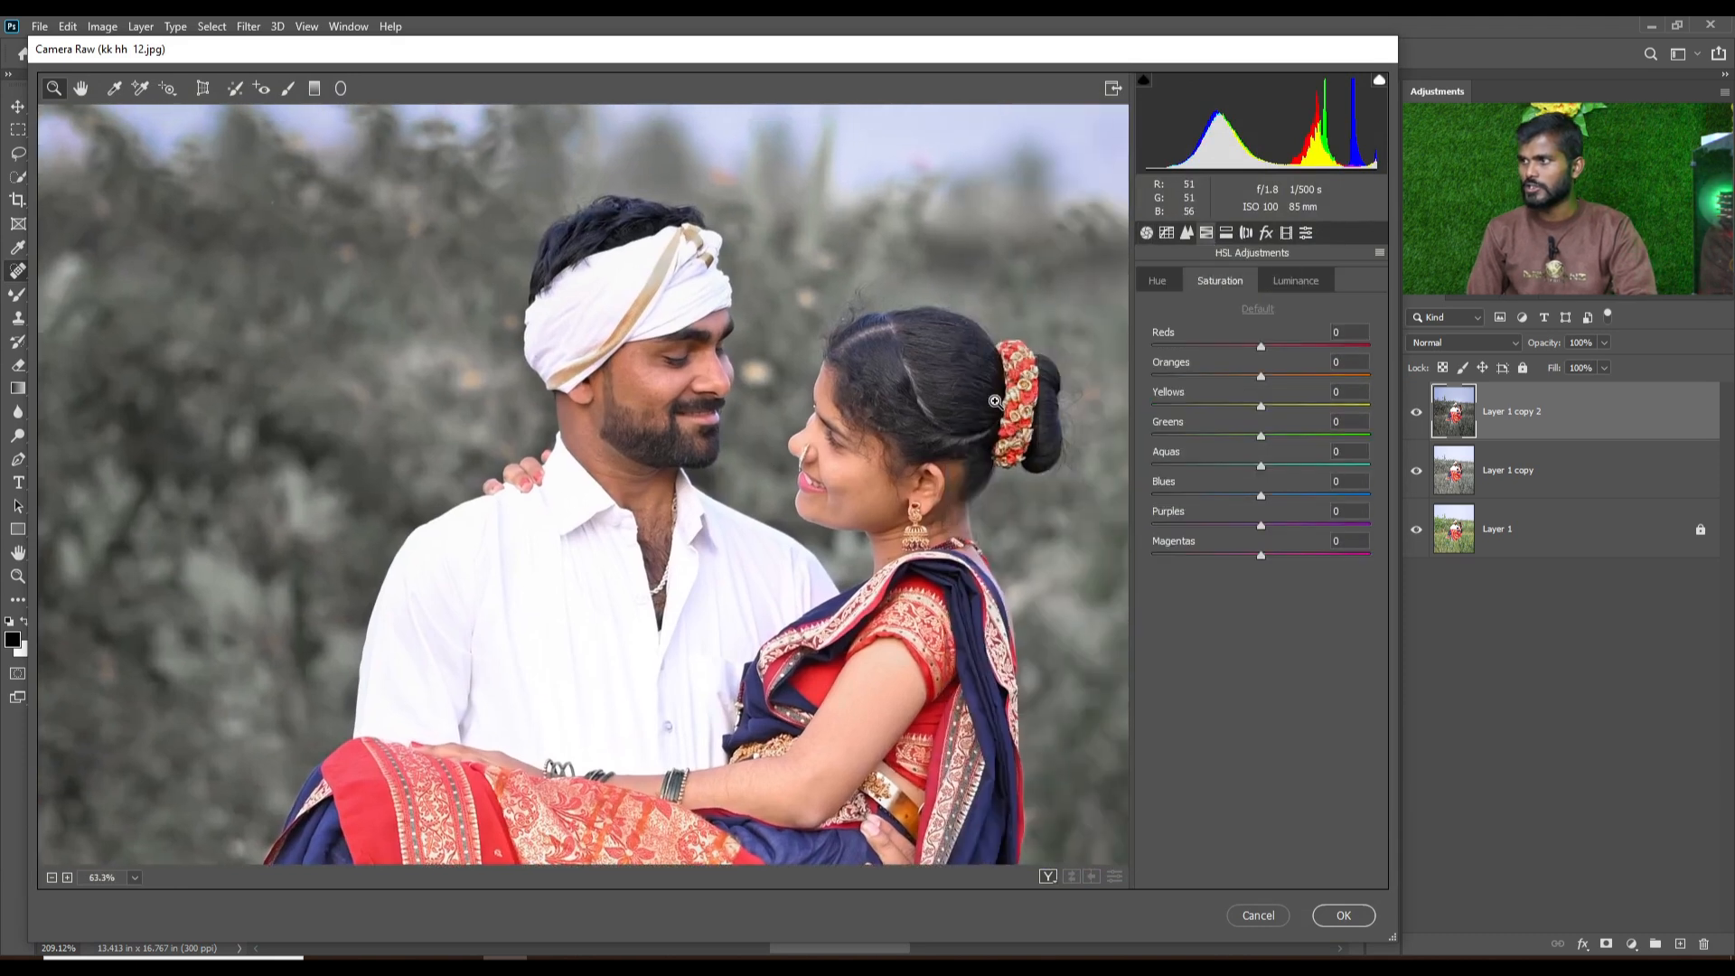
scroll(737, 339, "up", 3)
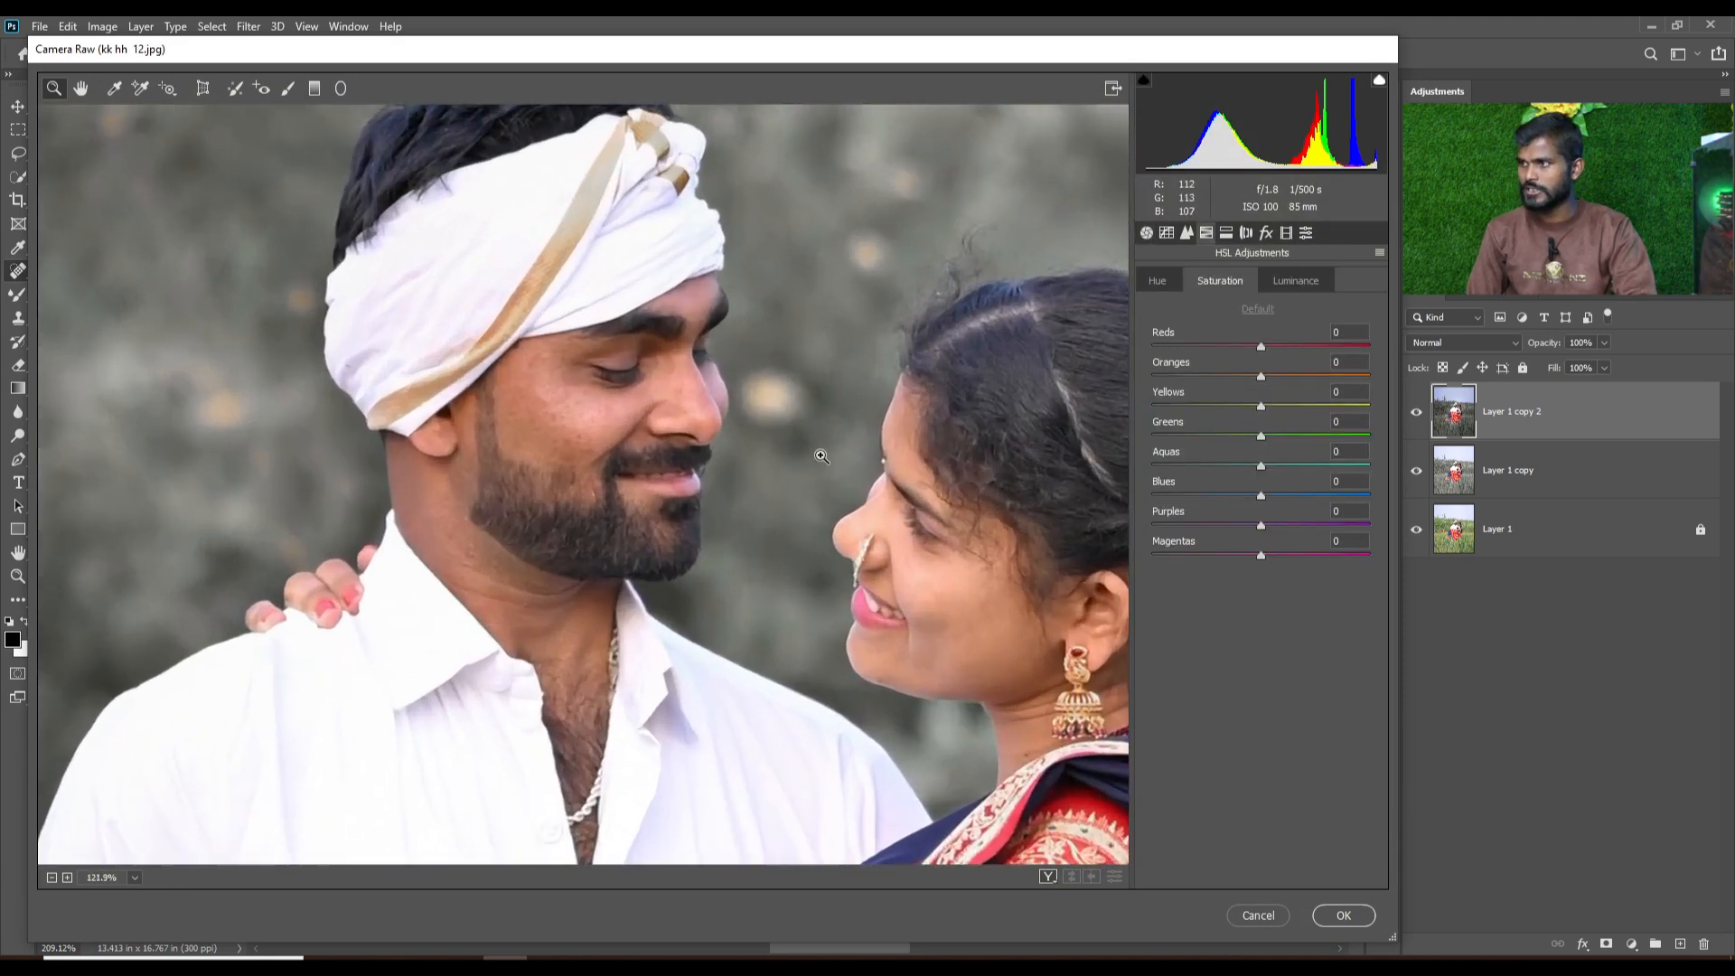
left_click(1250, 378)
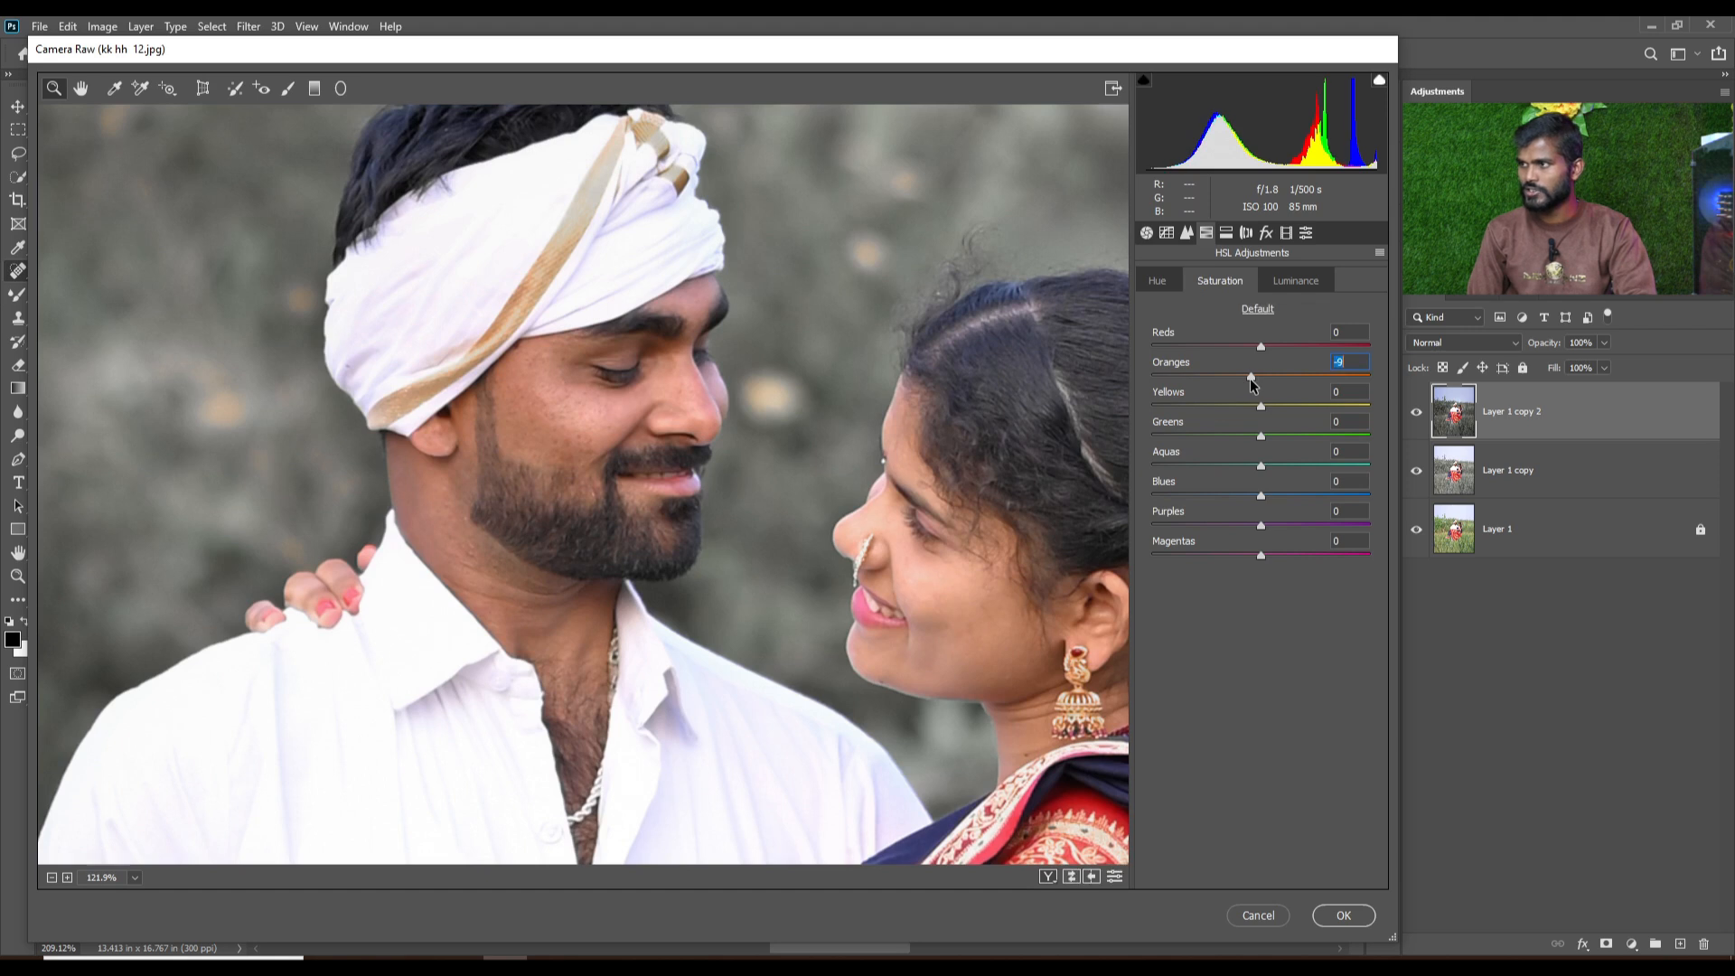
left_click(1253, 345)
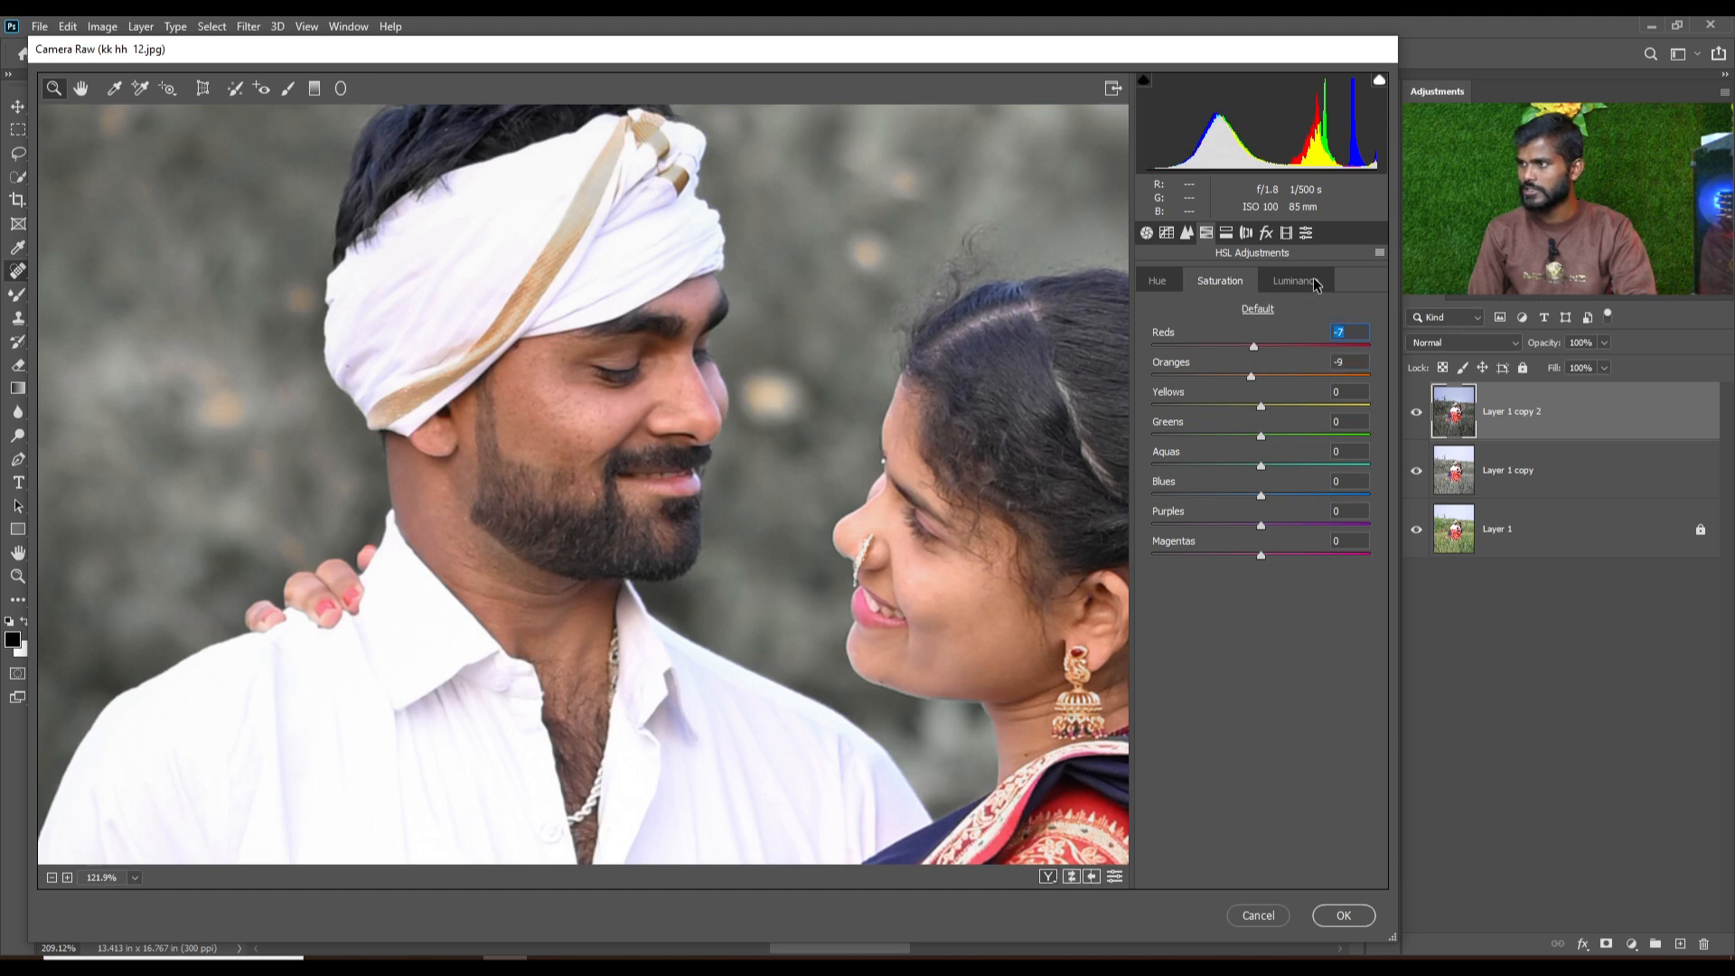
Set the HSL luminance of Reds and Oranges to +25, apply the Camera Raw changes and compare Layer 1 copy 2 on and off.
left_click(1296, 280)
left_click(1288, 344)
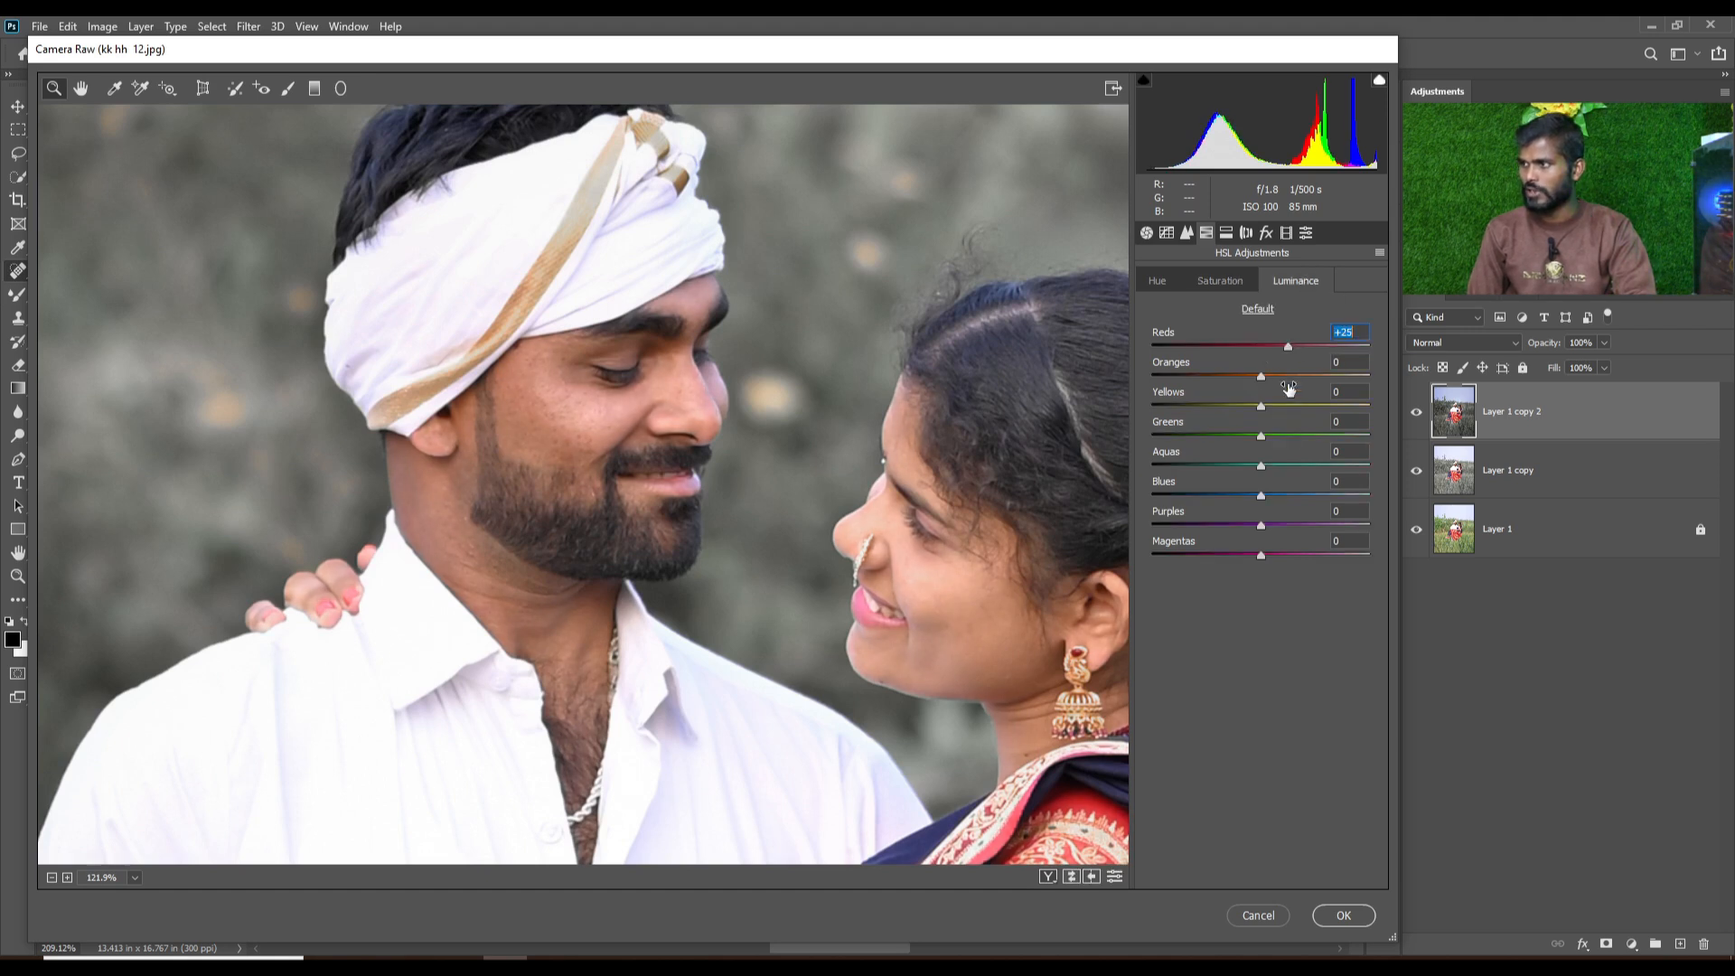
left_click(1287, 374)
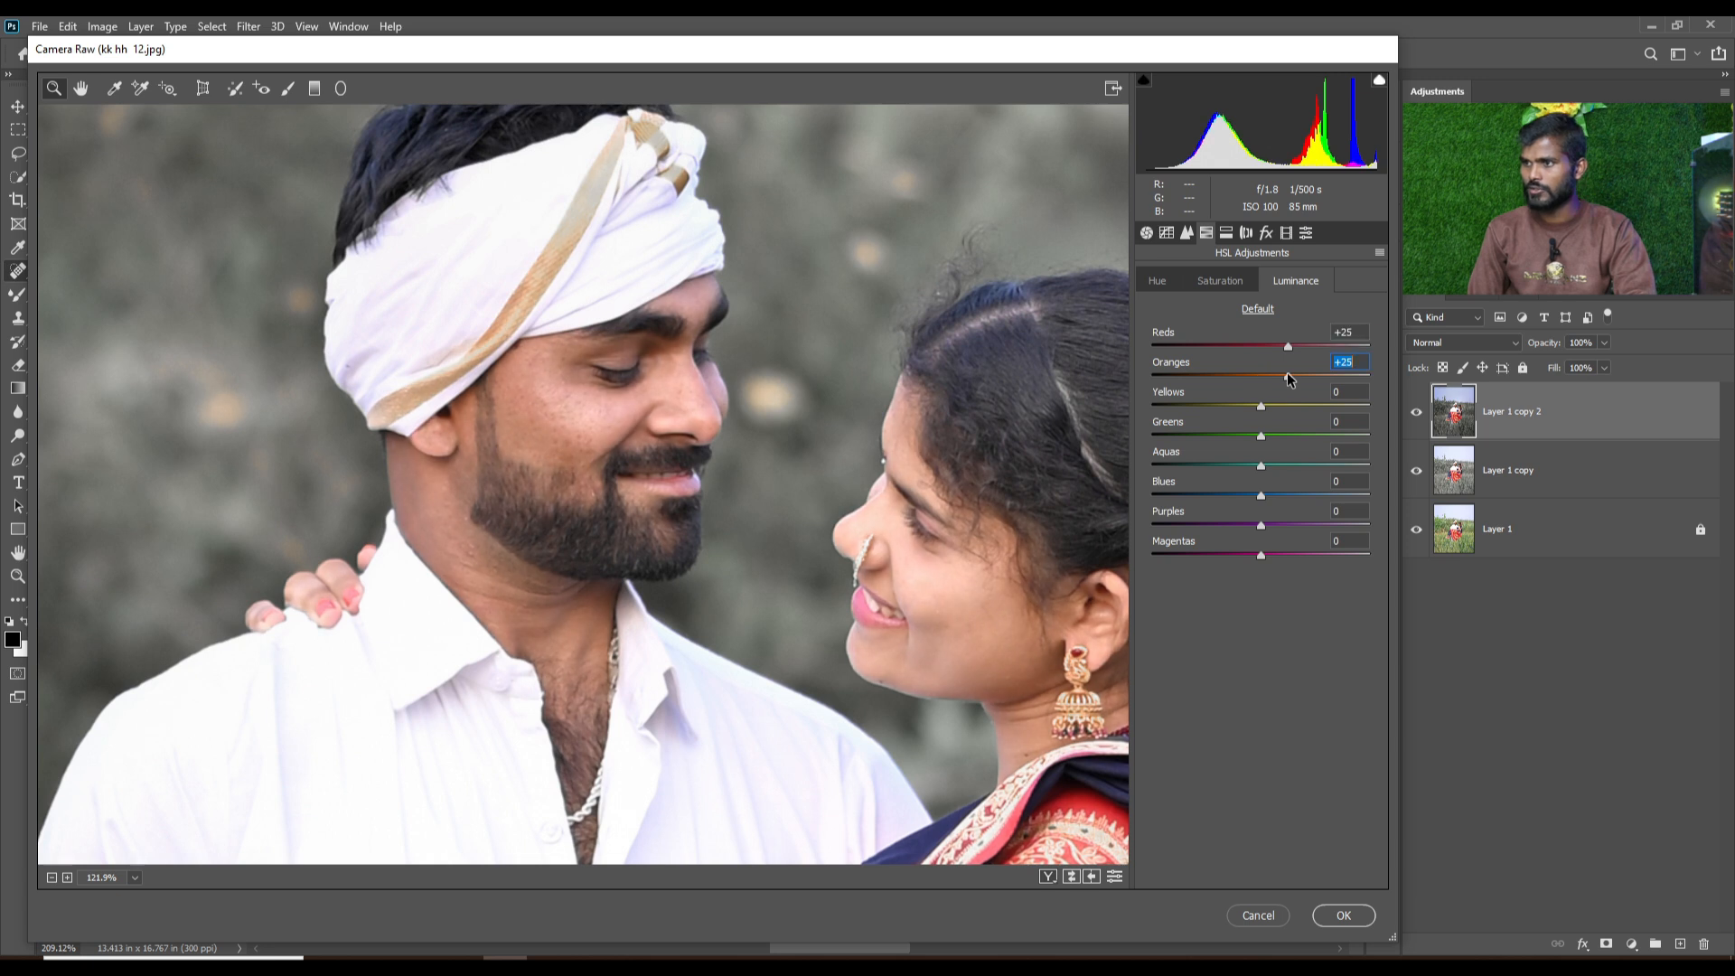
left_click(1359, 924)
left_click(1415, 411)
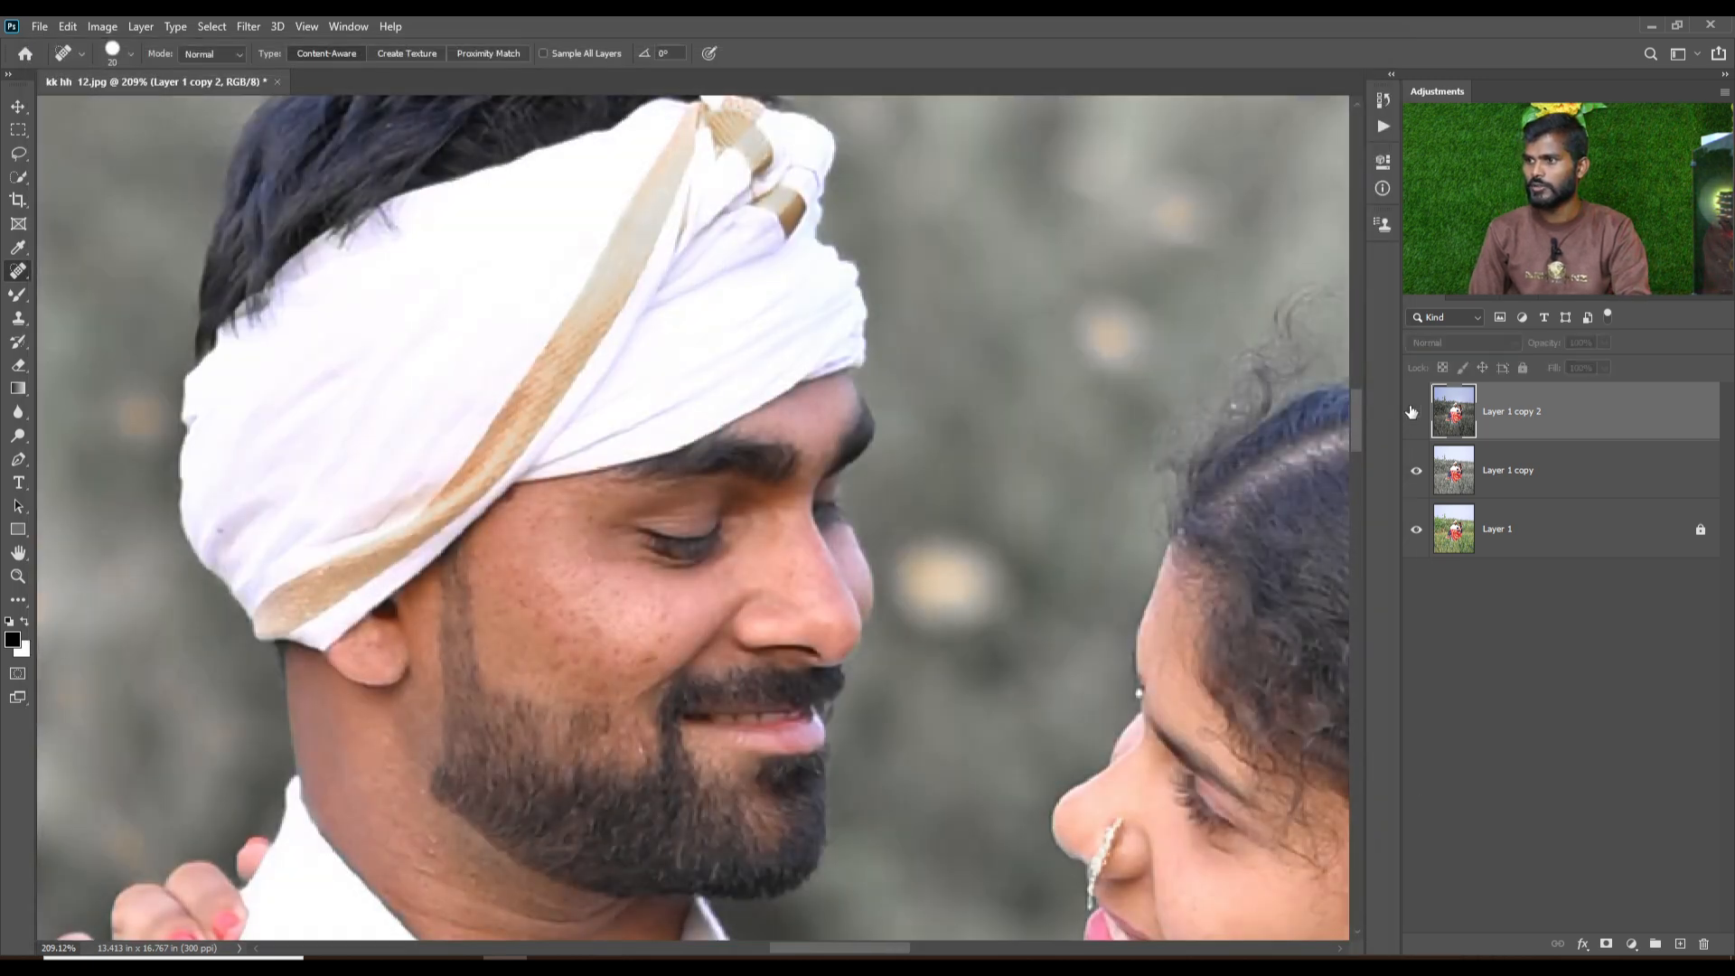
left_click(1416, 412)
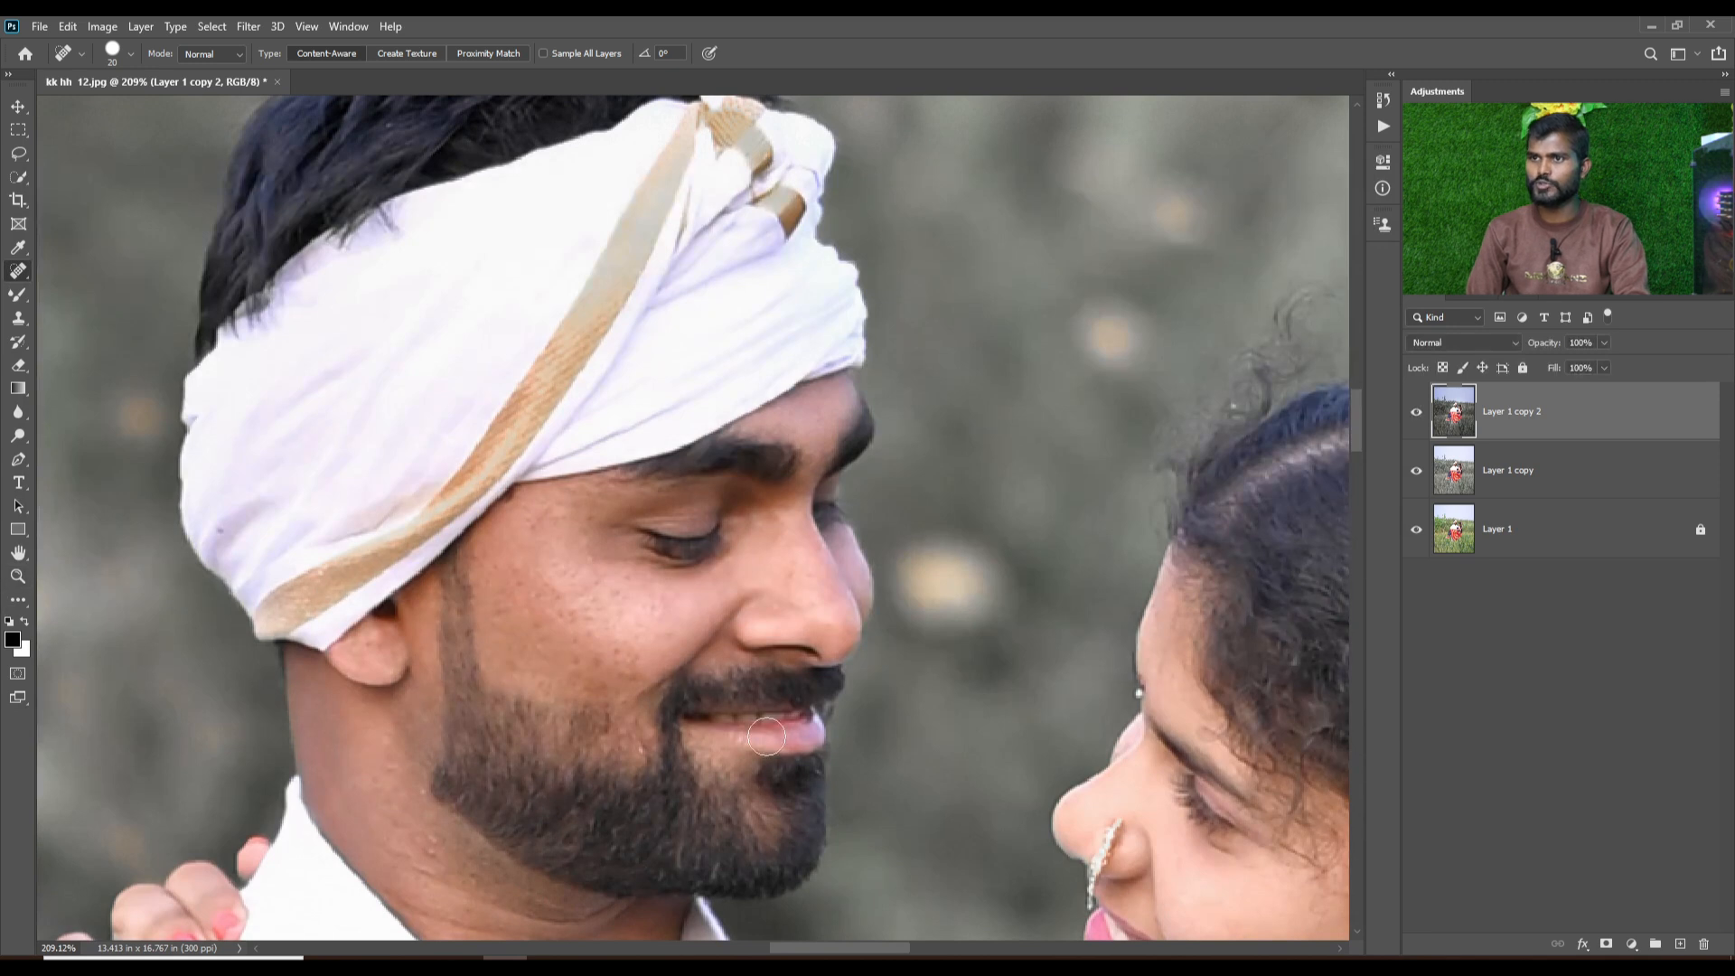
Smooth the skin on the man's temple and upper cheek with the Mixer Brush.
left_click(20, 296)
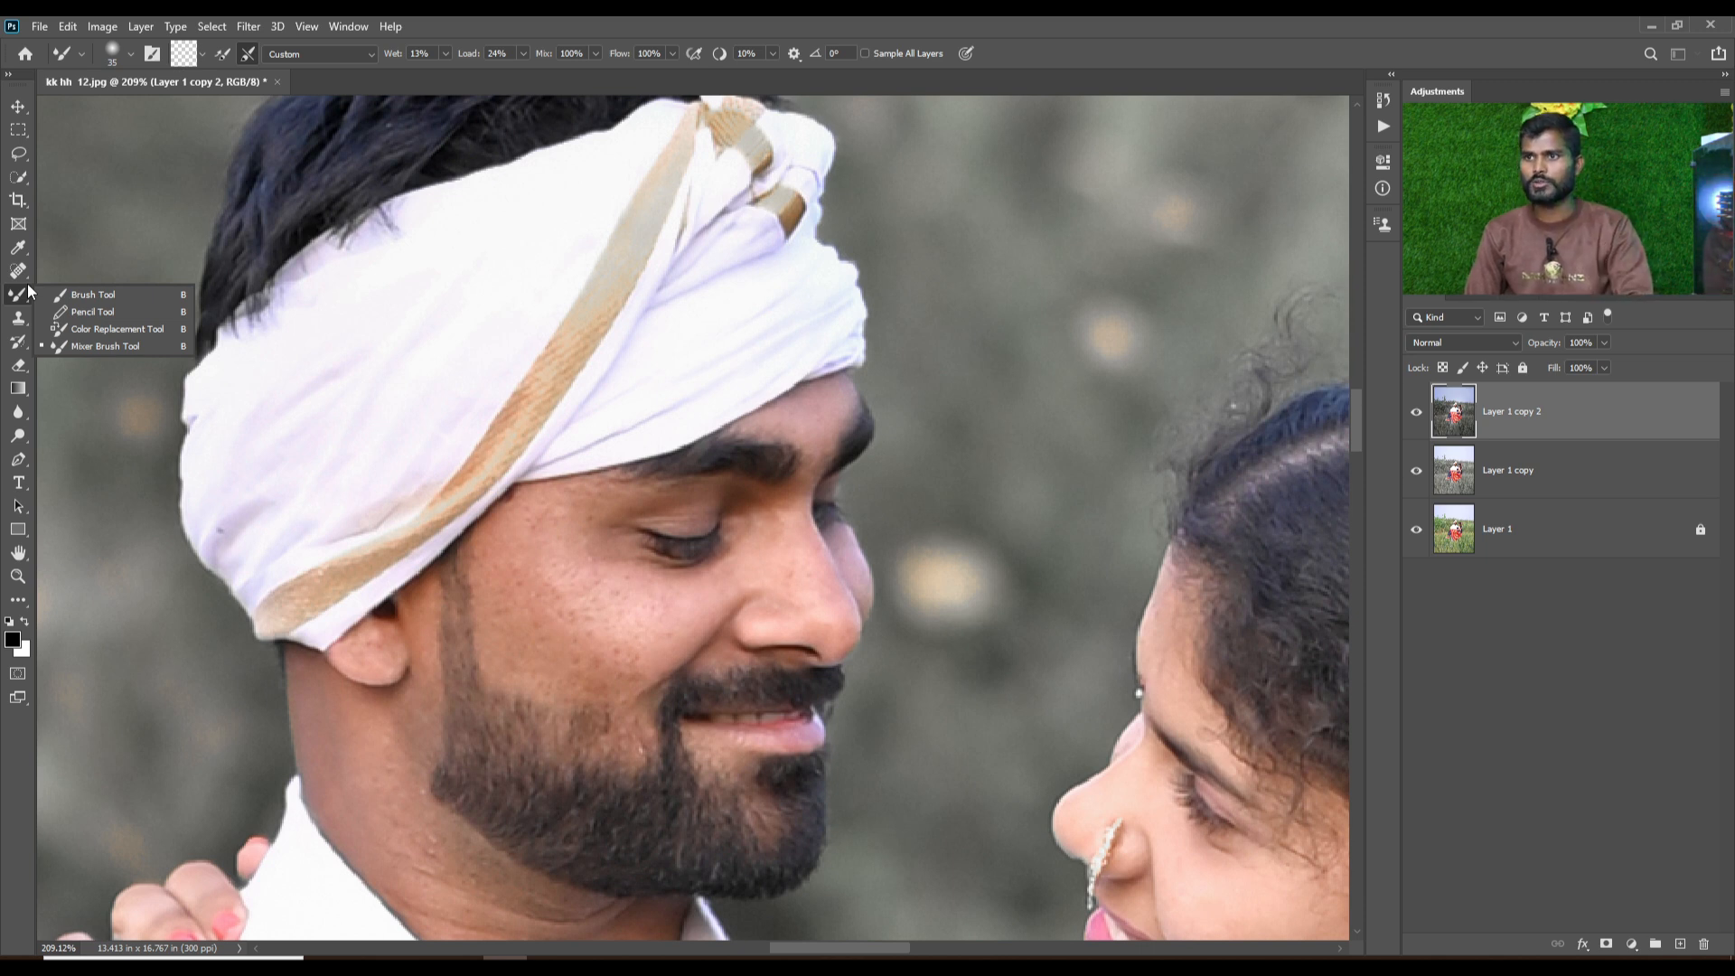
left_click(101, 345)
mouse_move(571, 511)
left_mouse_down()
mouse_move(580, 631)
mouse_move(552, 618)
mouse_move(548, 525)
mouse_move(611, 544)
mouse_move(539, 501)
mouse_move(504, 562)
mouse_move(564, 692)
left_mouse_up()
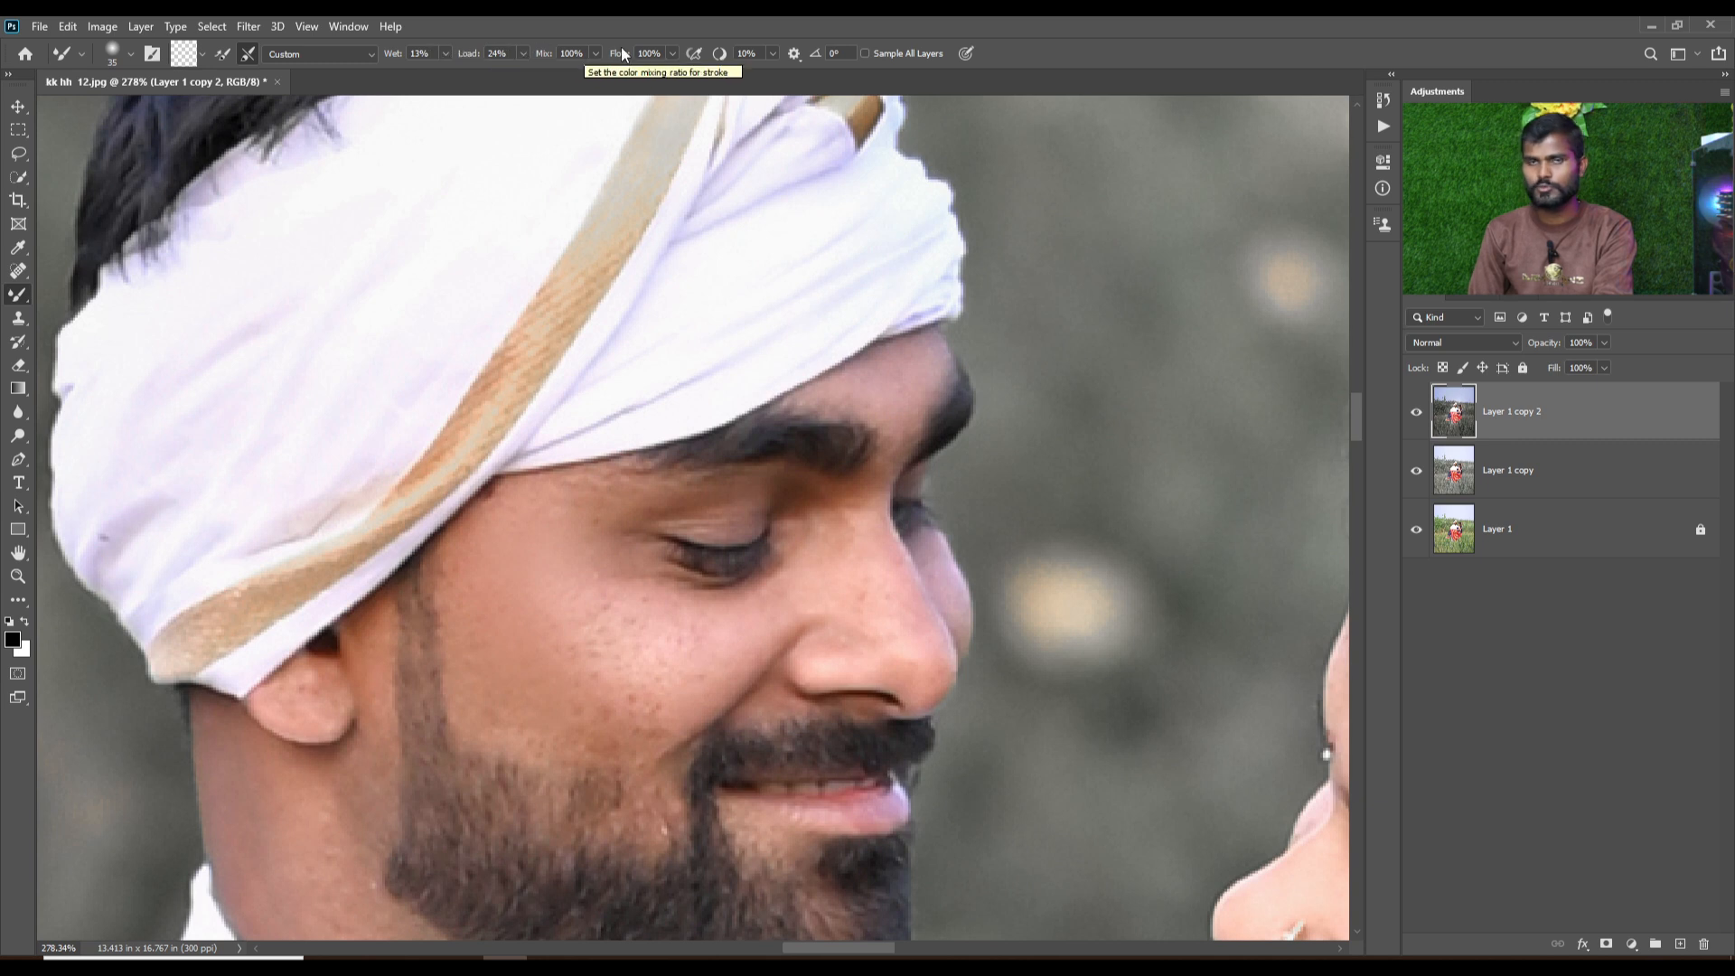
Set up the Mixer Brush with the Soft Round tip and the Custom blending preset for smoothing the man's cheek.
right_click(18, 295)
left_click(94, 346)
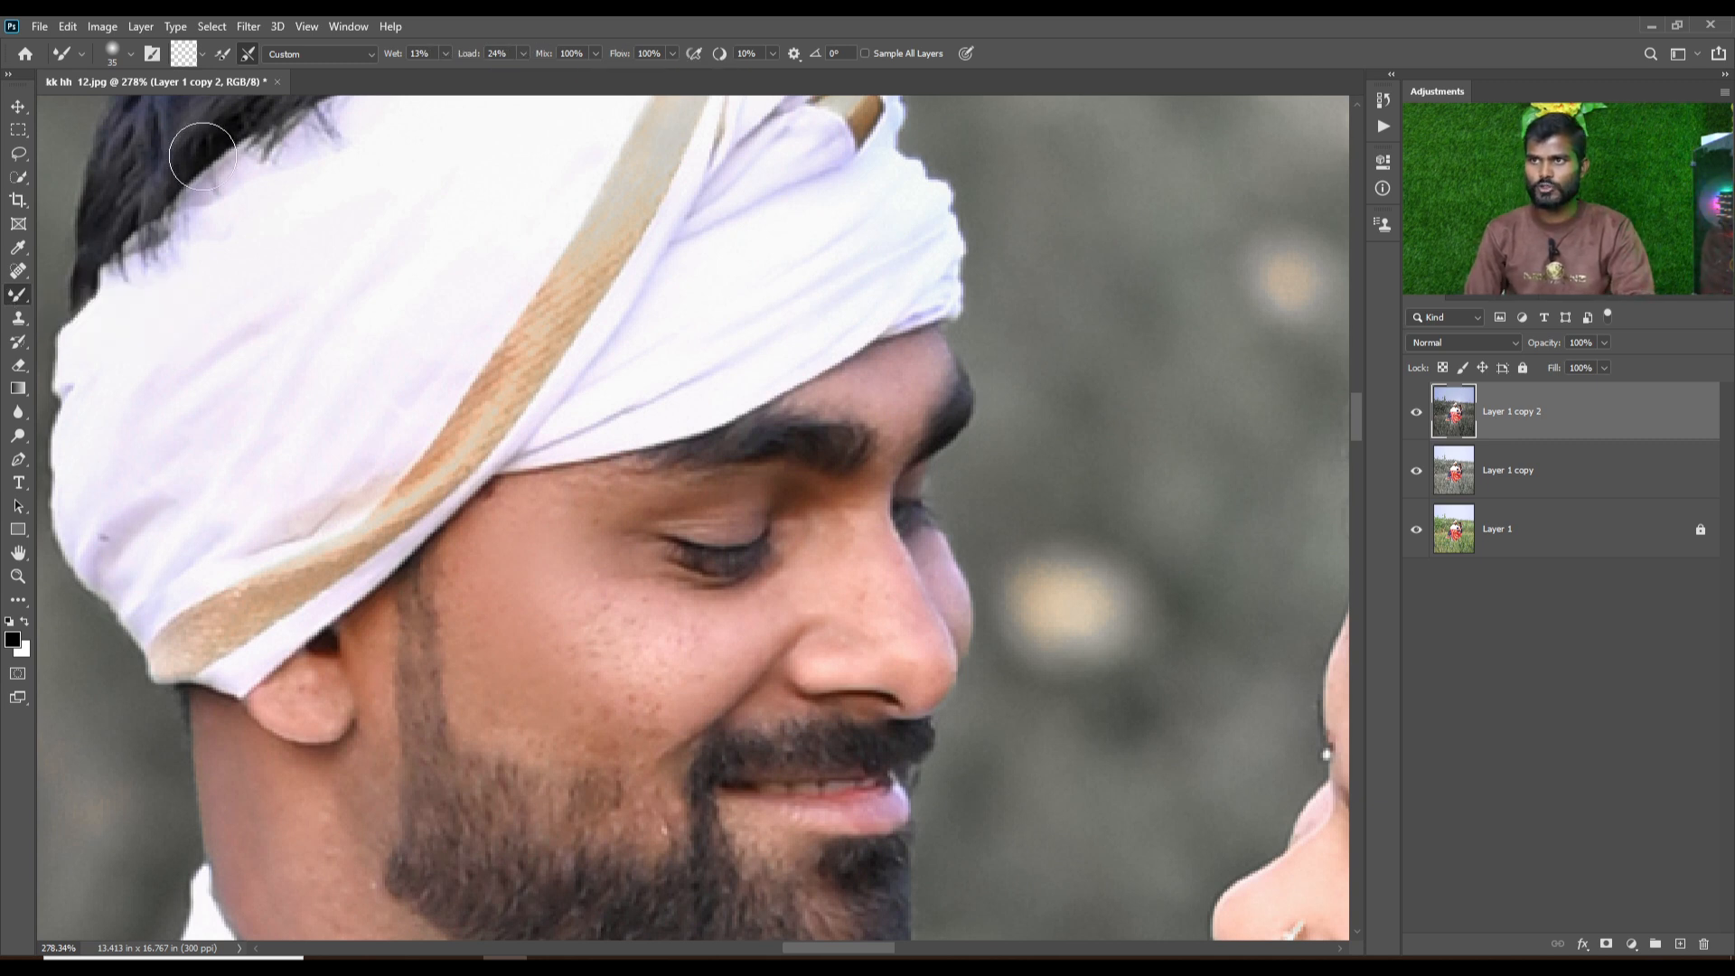
left_click(132, 54)
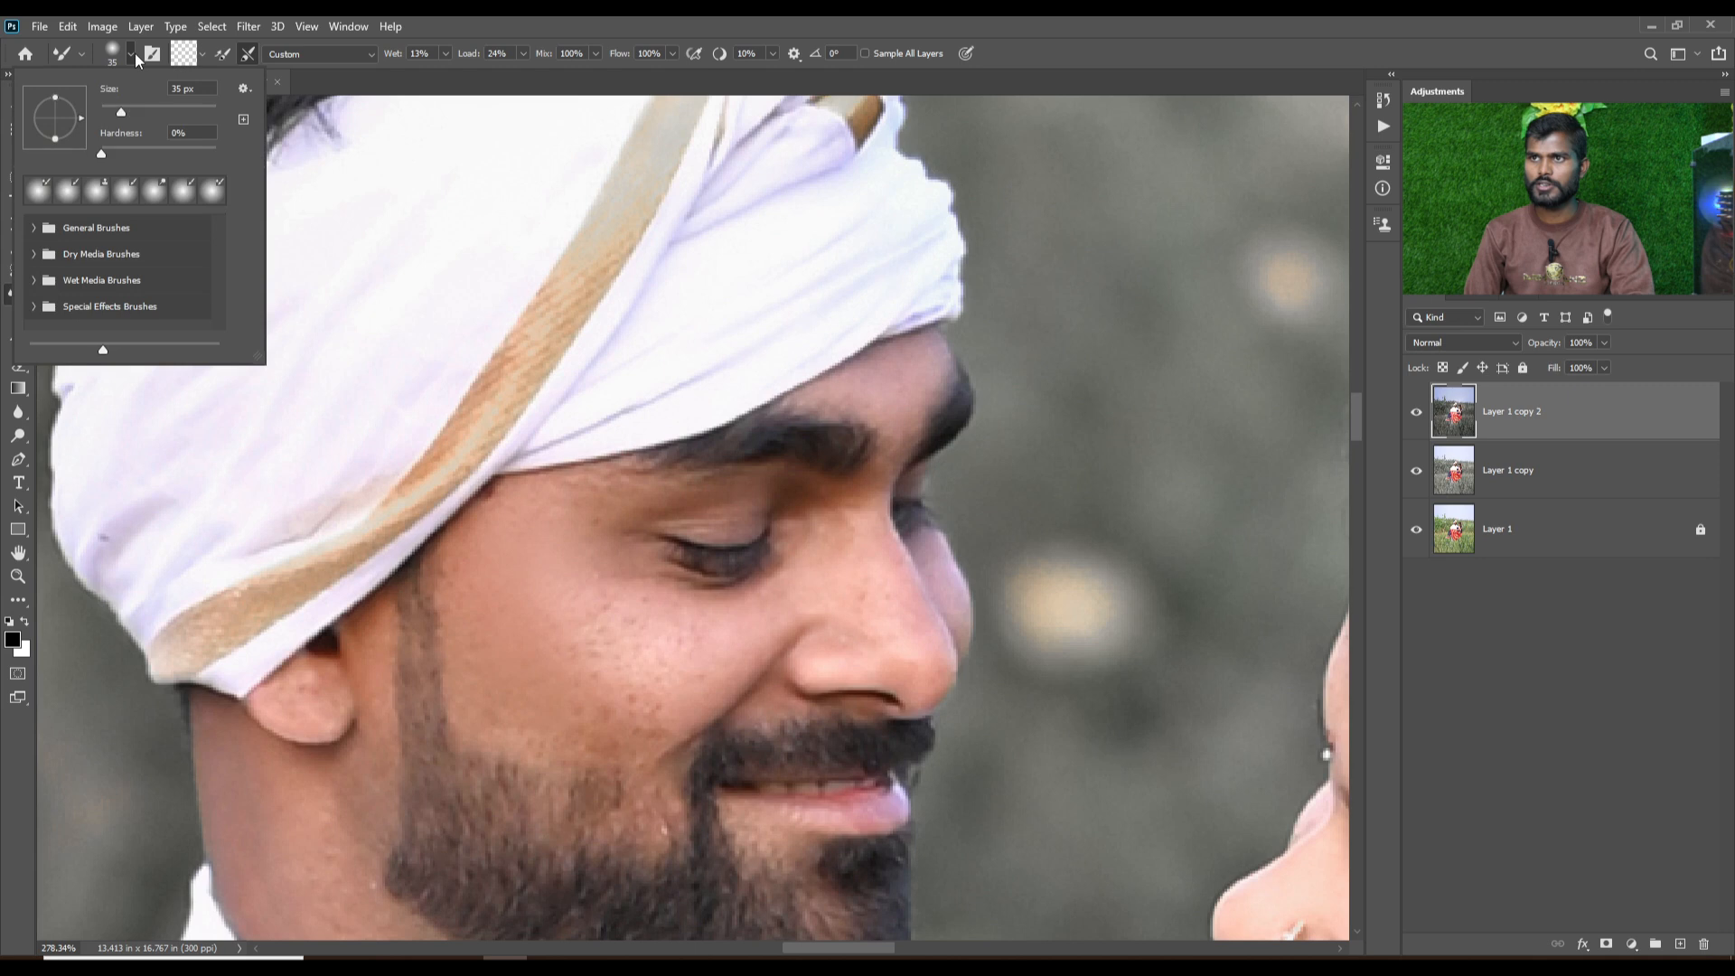
left_click(35, 227)
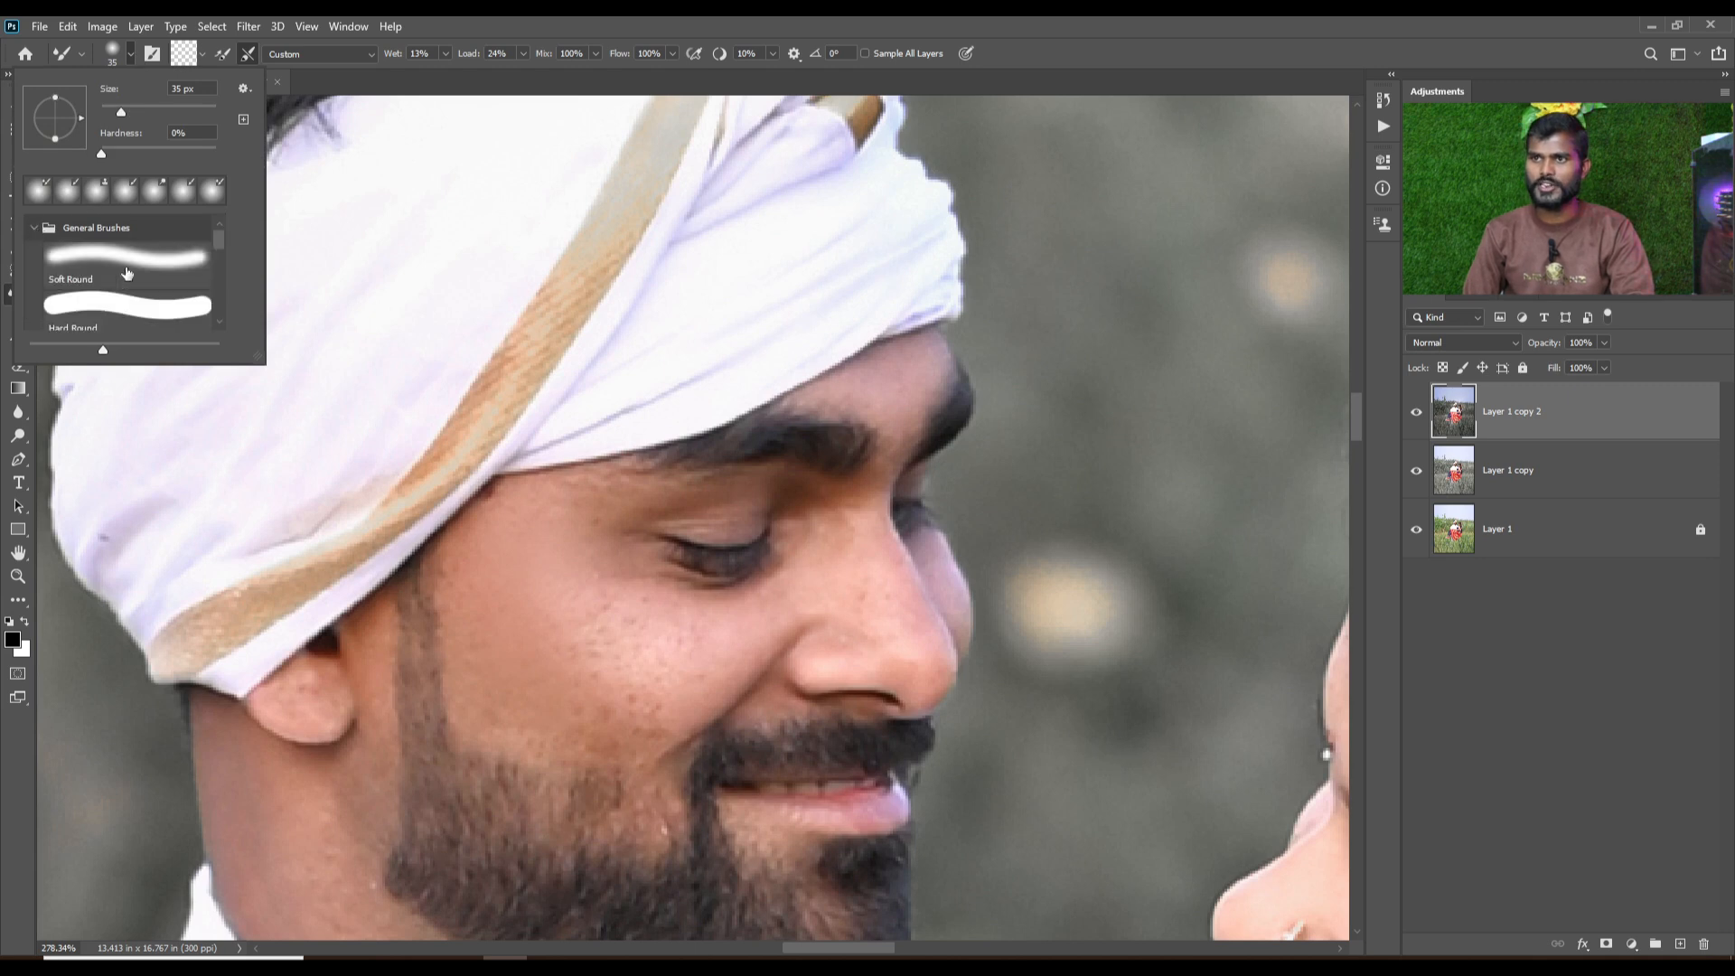
left_click(150, 280)
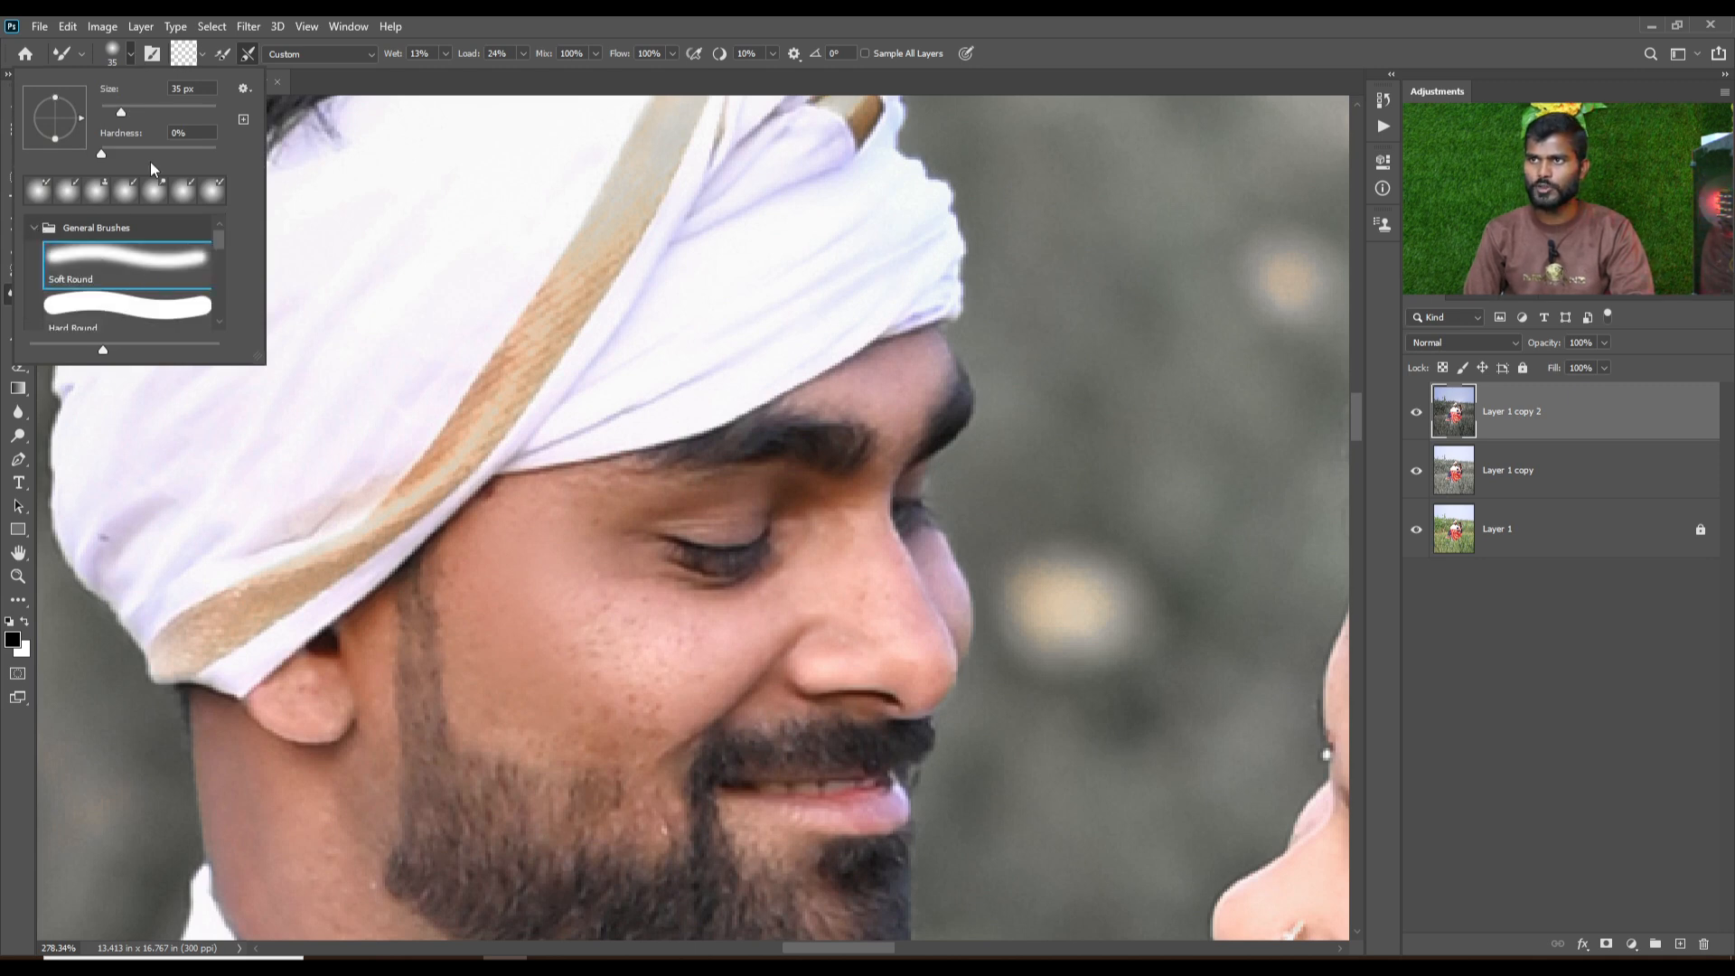
left_click(200, 52)
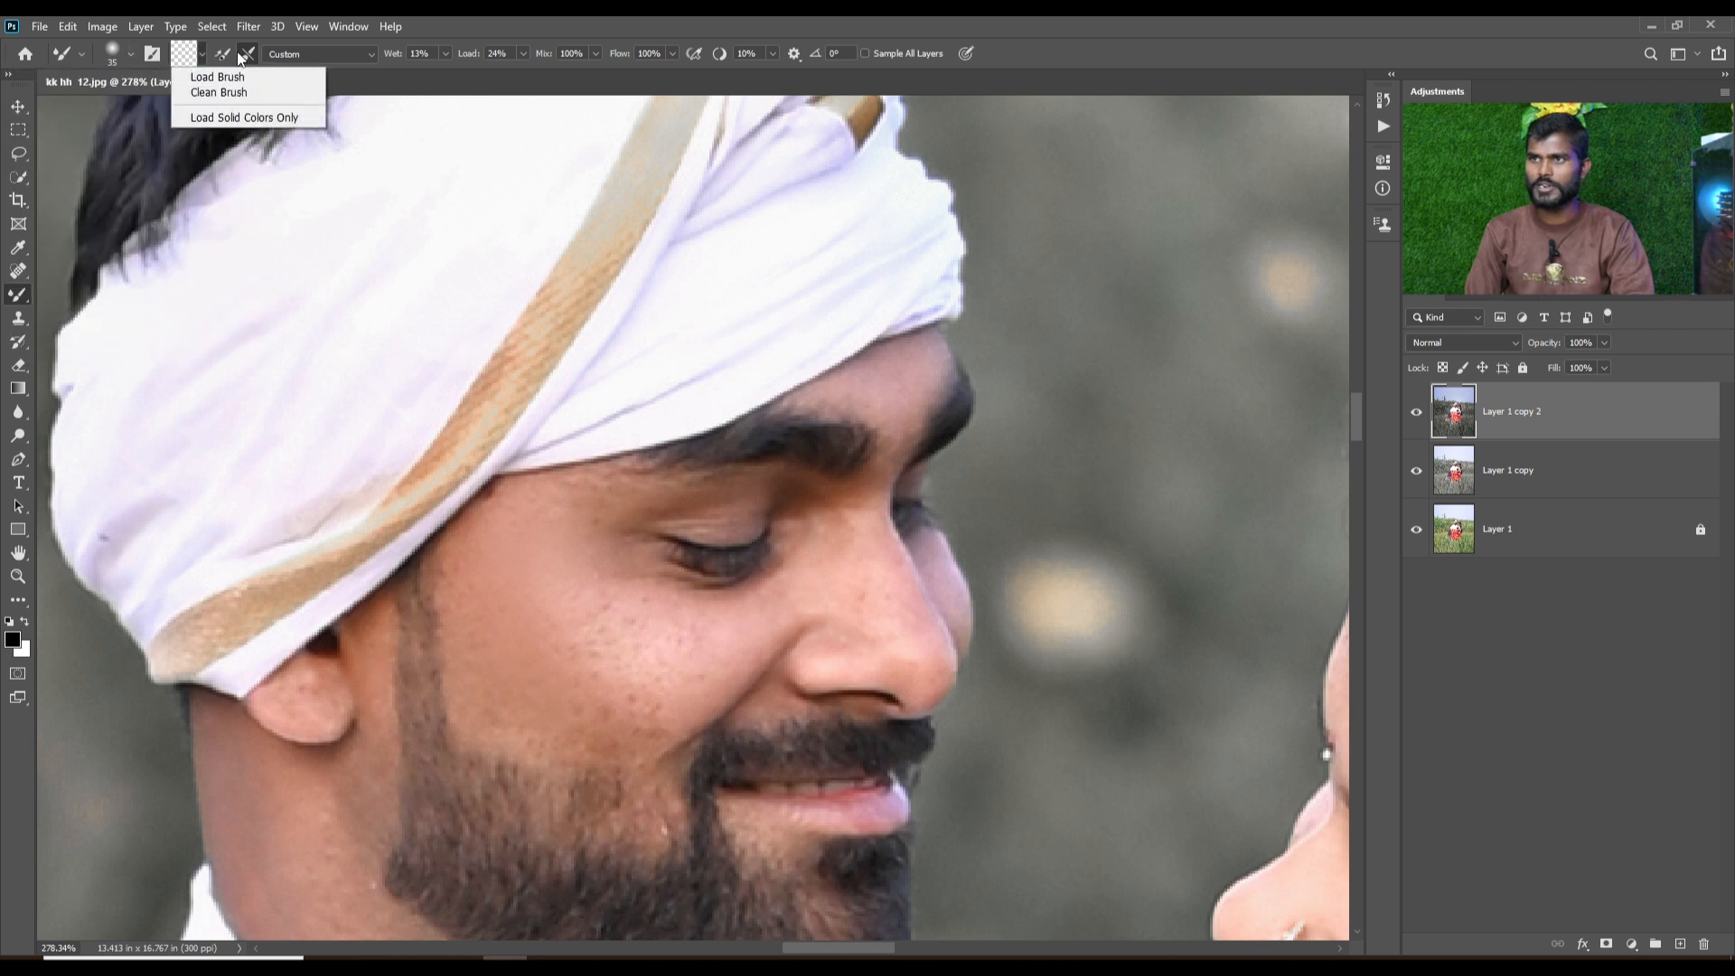
left_click(297, 57)
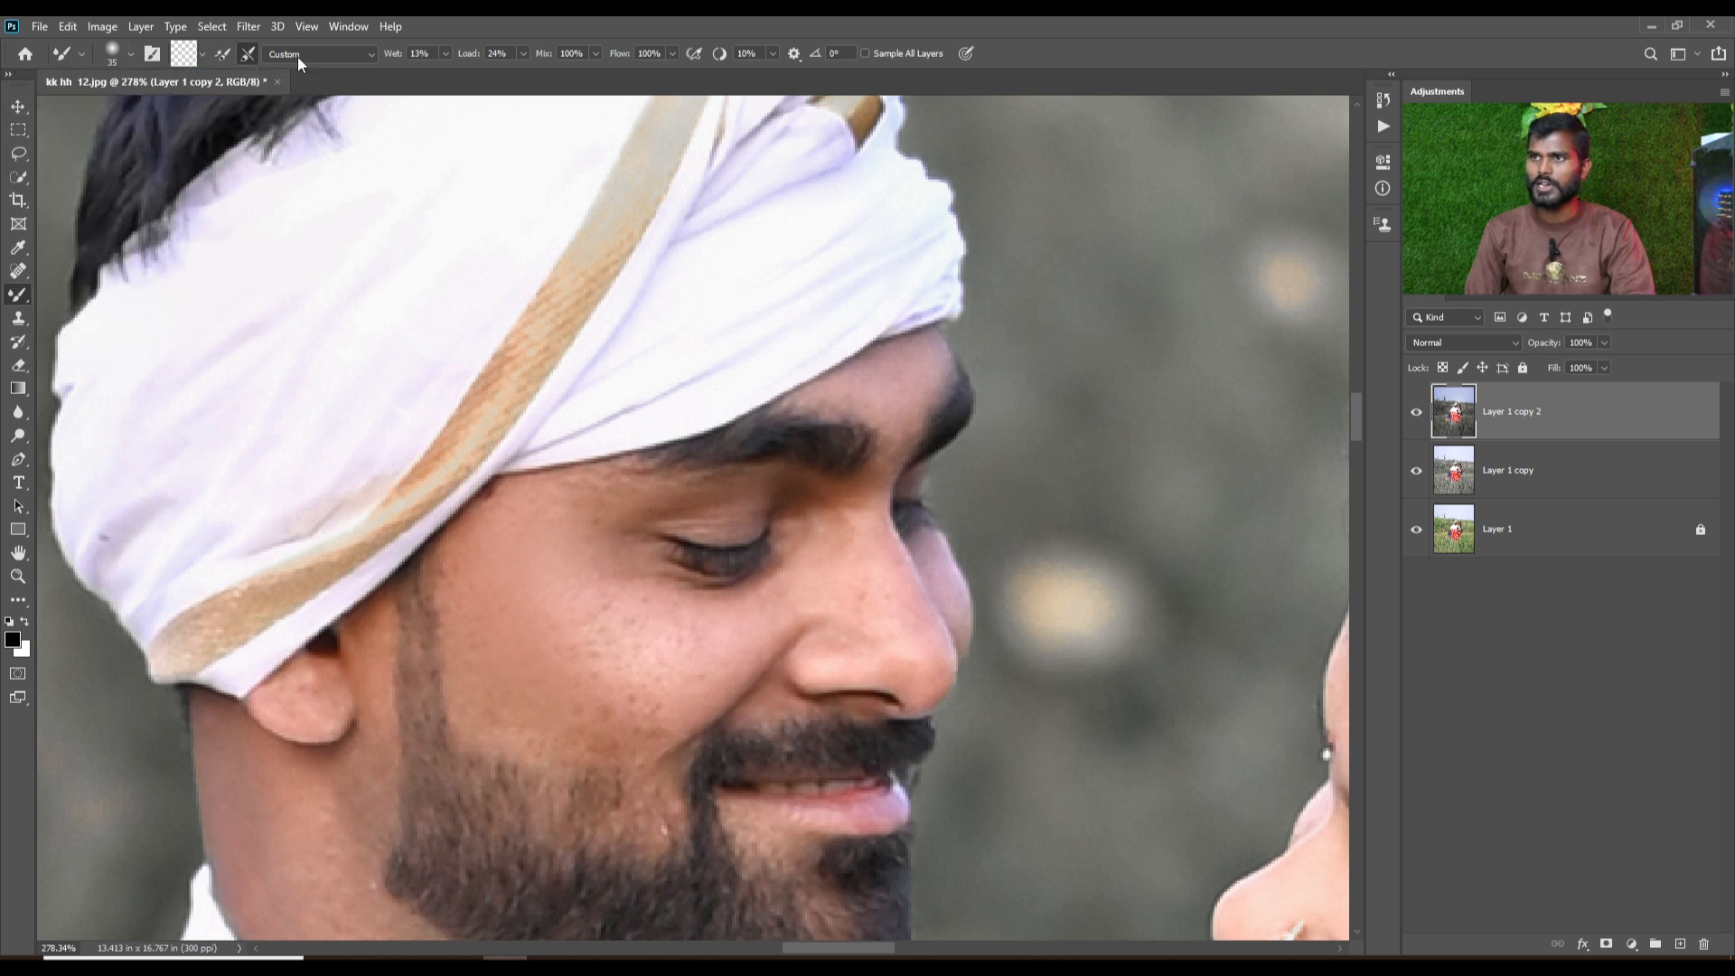
left_click(296, 57)
left_click(341, 76)
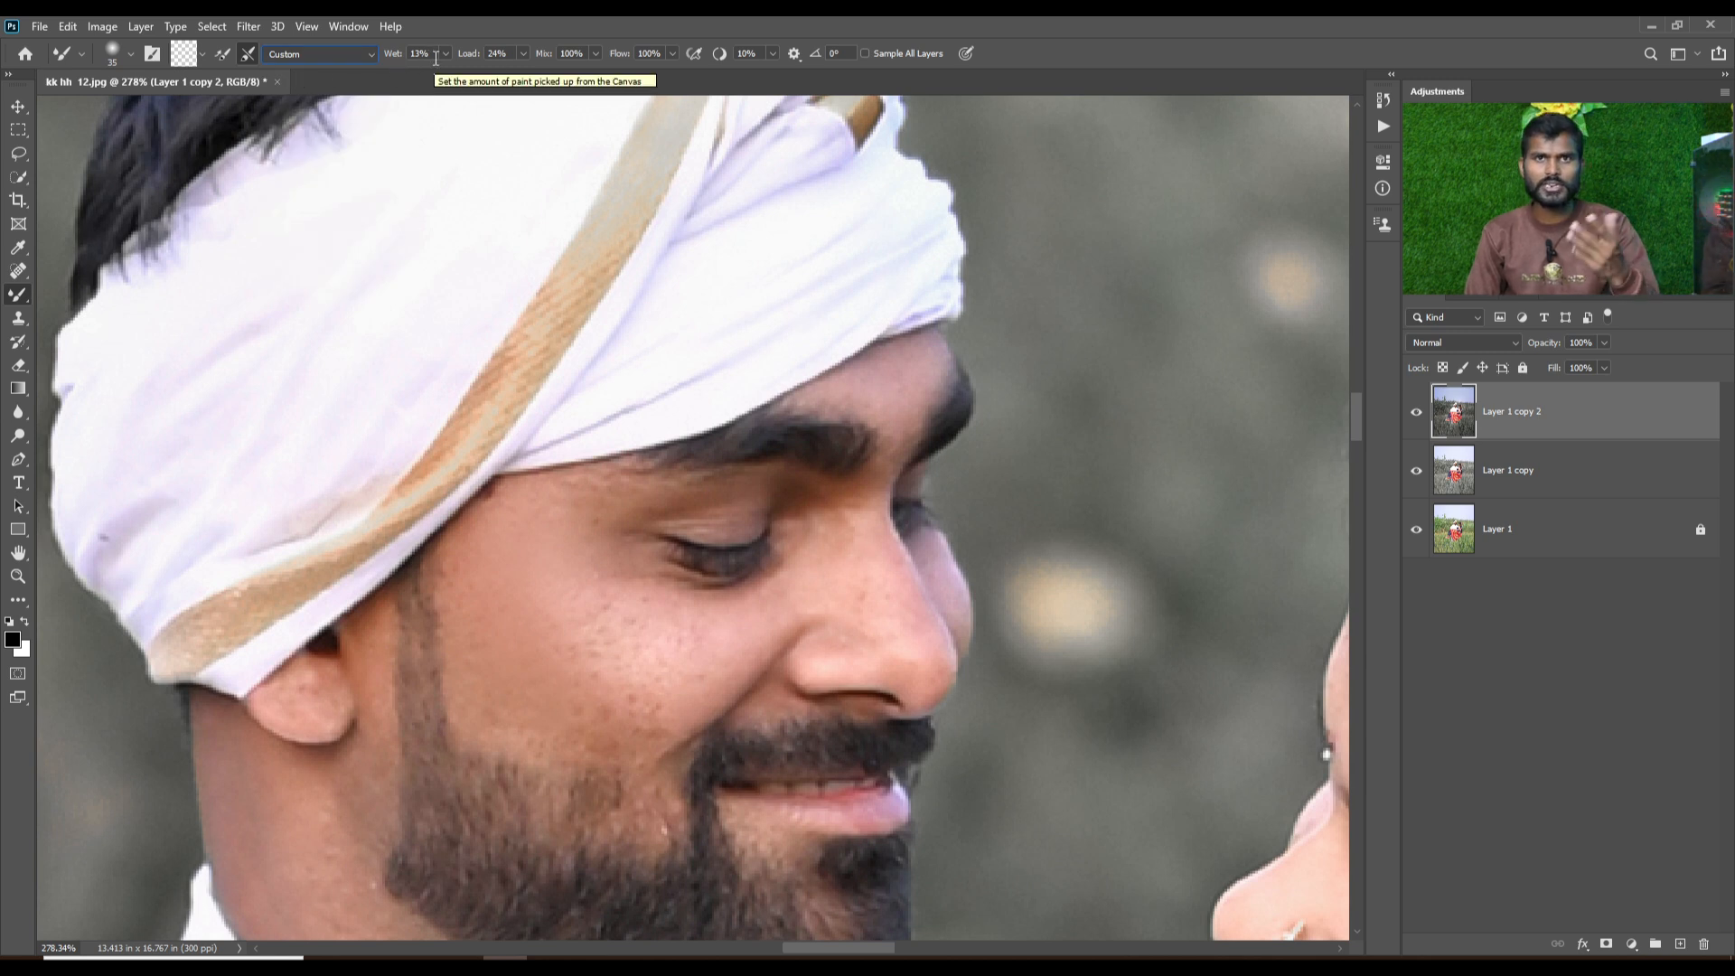
left_click(554, 54)
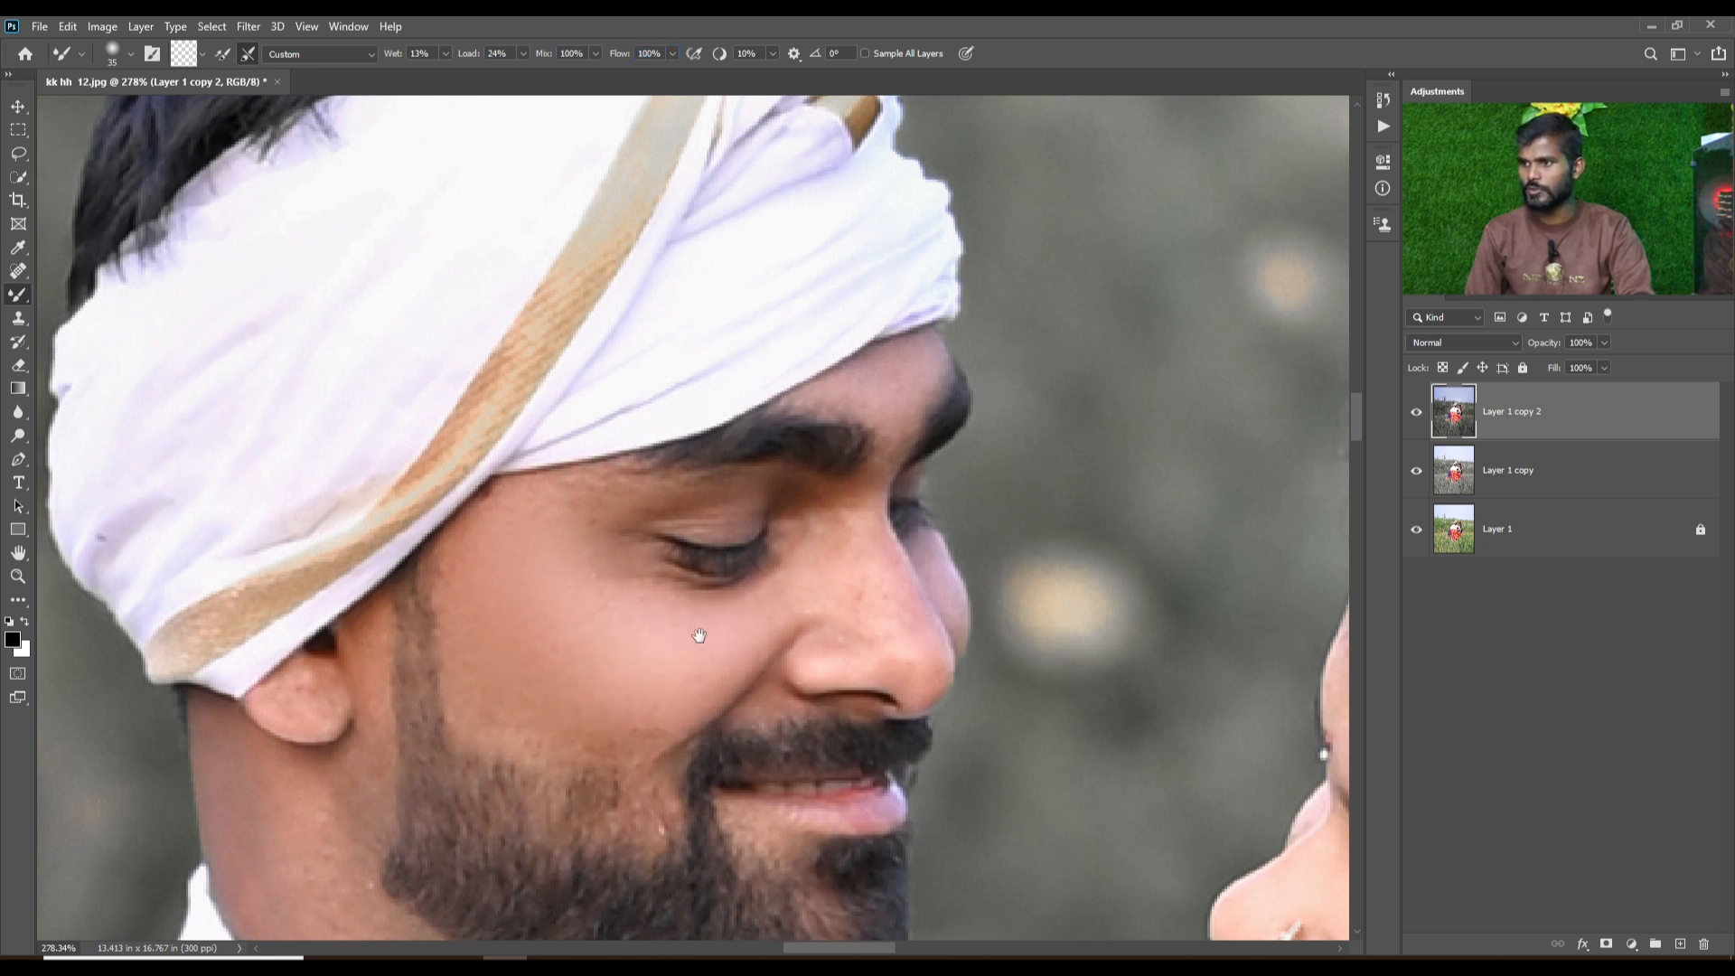
Smooth the skin on the man's forehead and nose with the Mixer Brush, varying its size between 25 and 35.
mouse_move(931, 609)
left_mouse_down()
mouse_move(506, 622)
mouse_move(756, 653)
left_mouse_up()
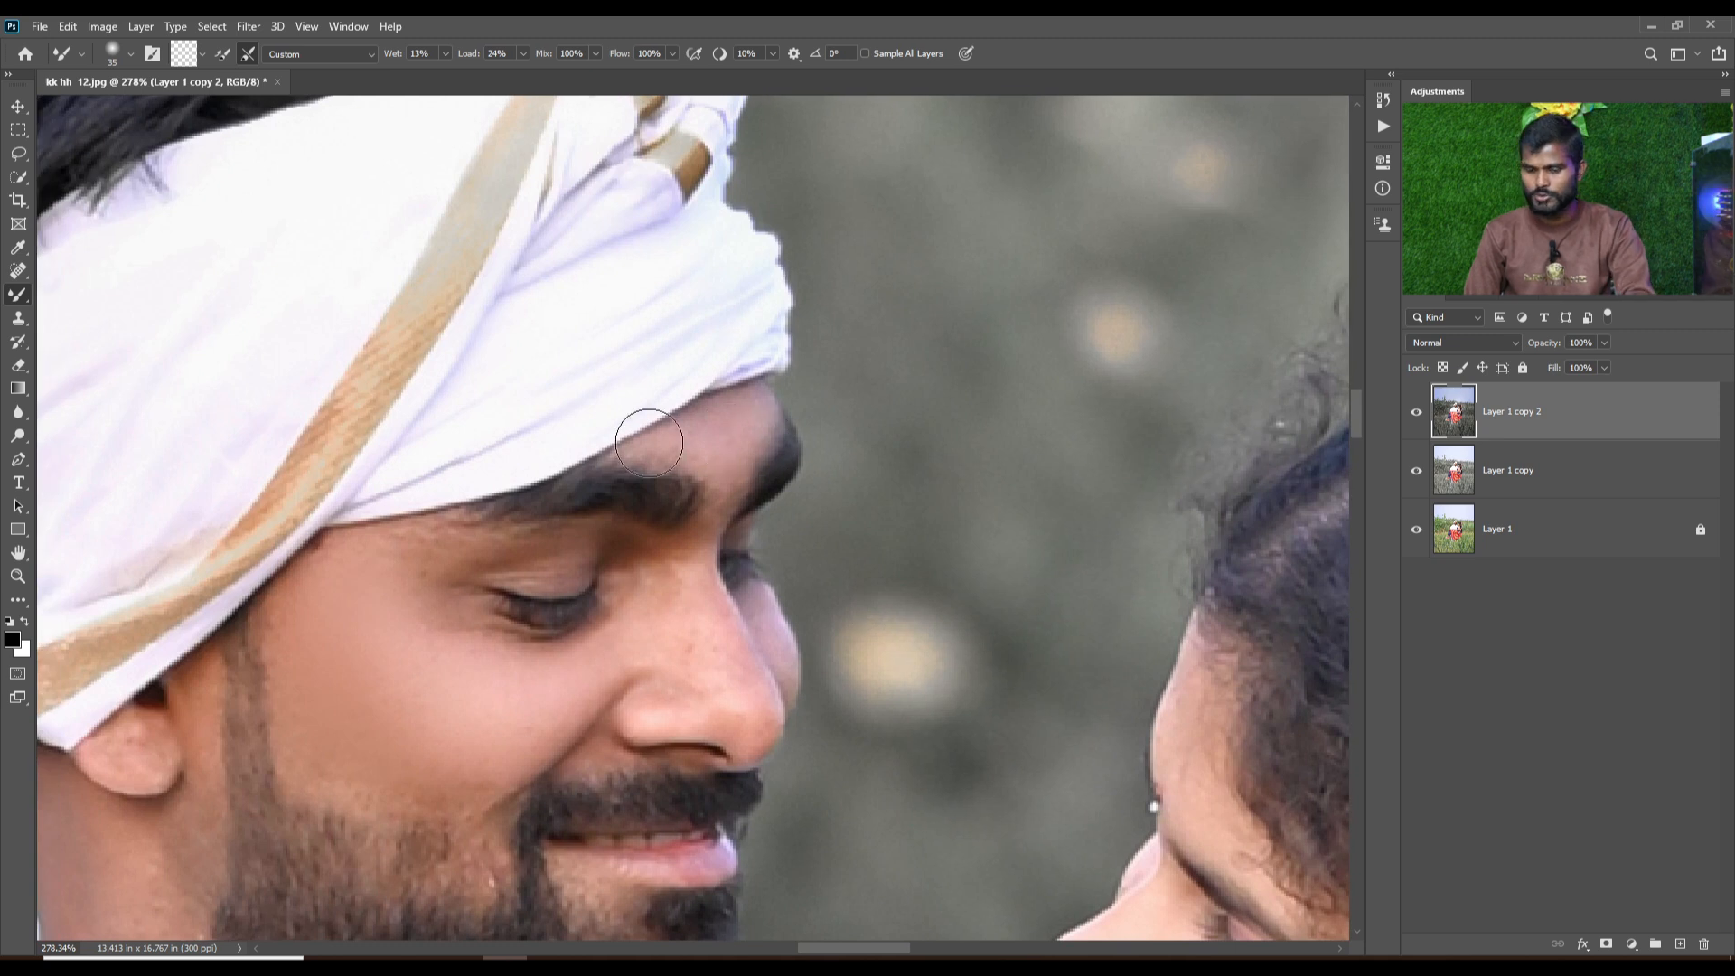
key("bracketleft")
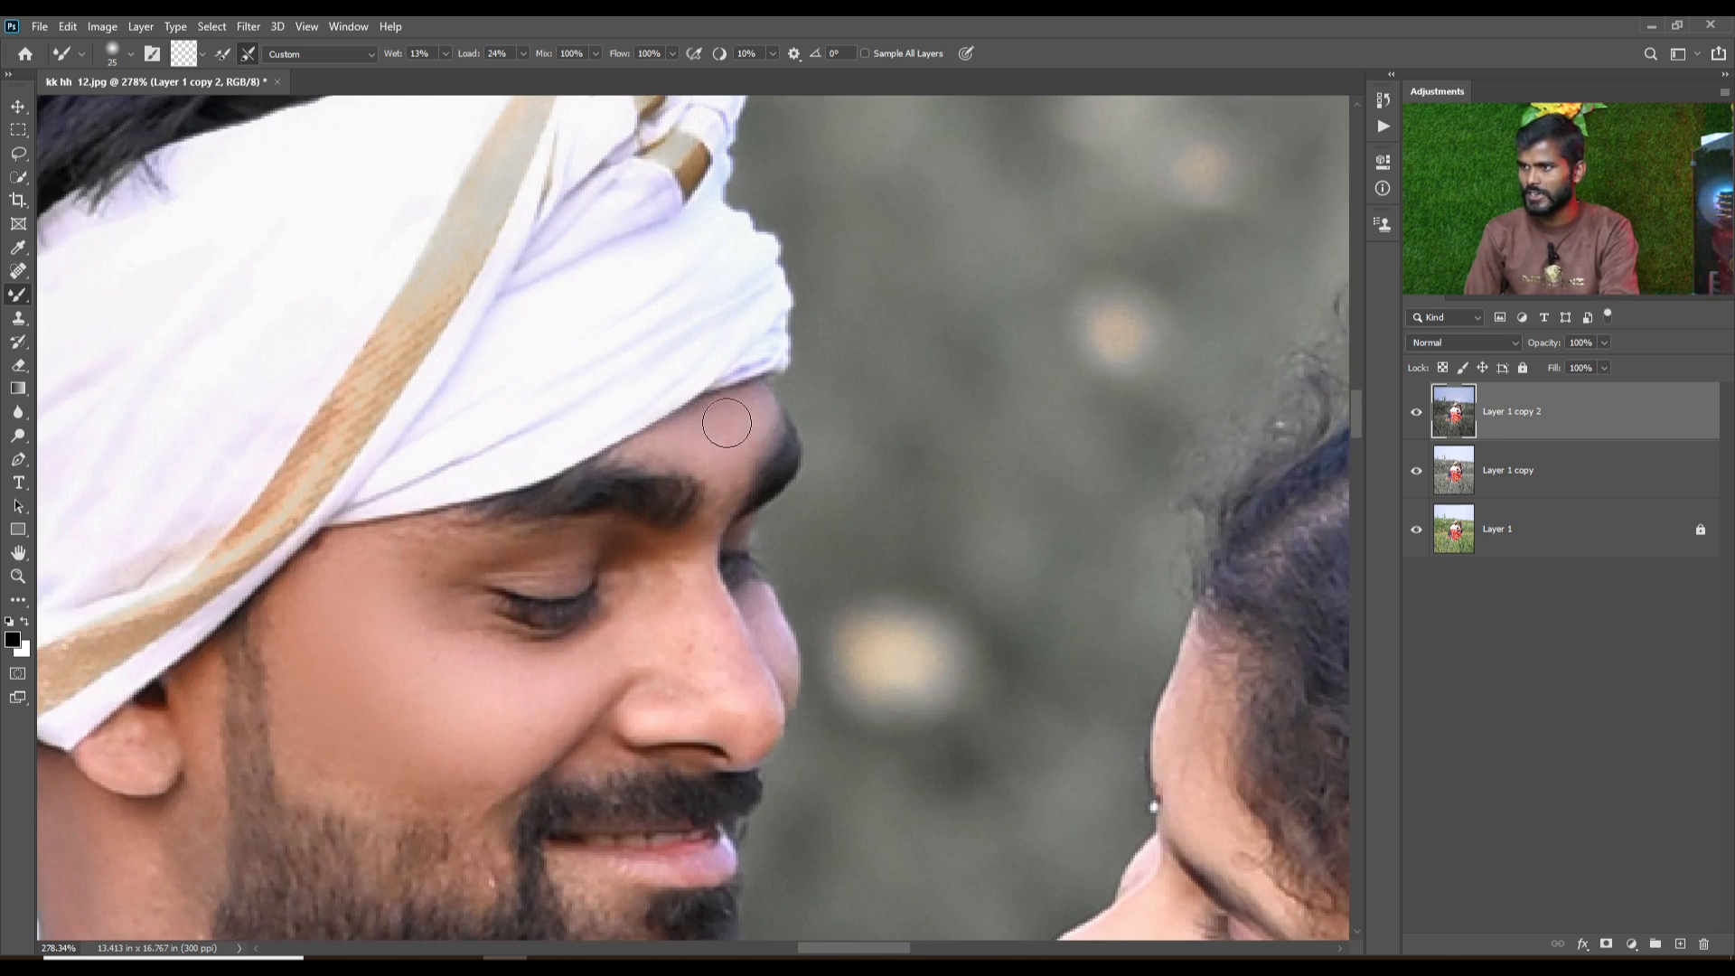
key("bracketright")
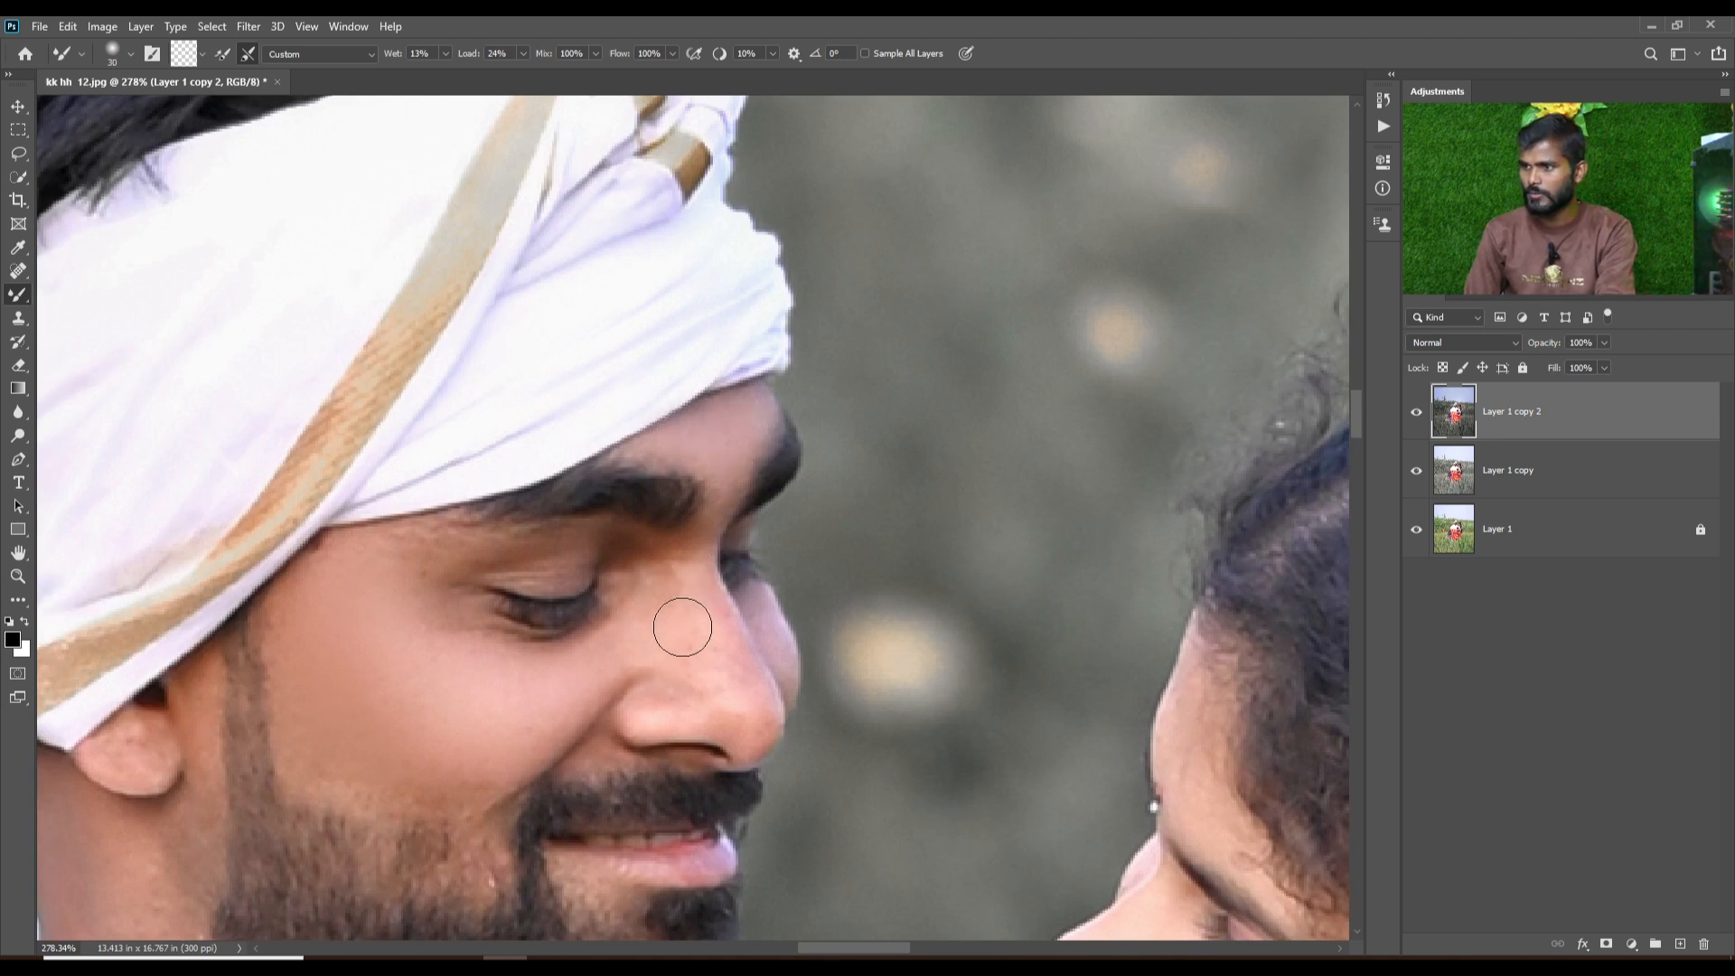
key("bracketleft")
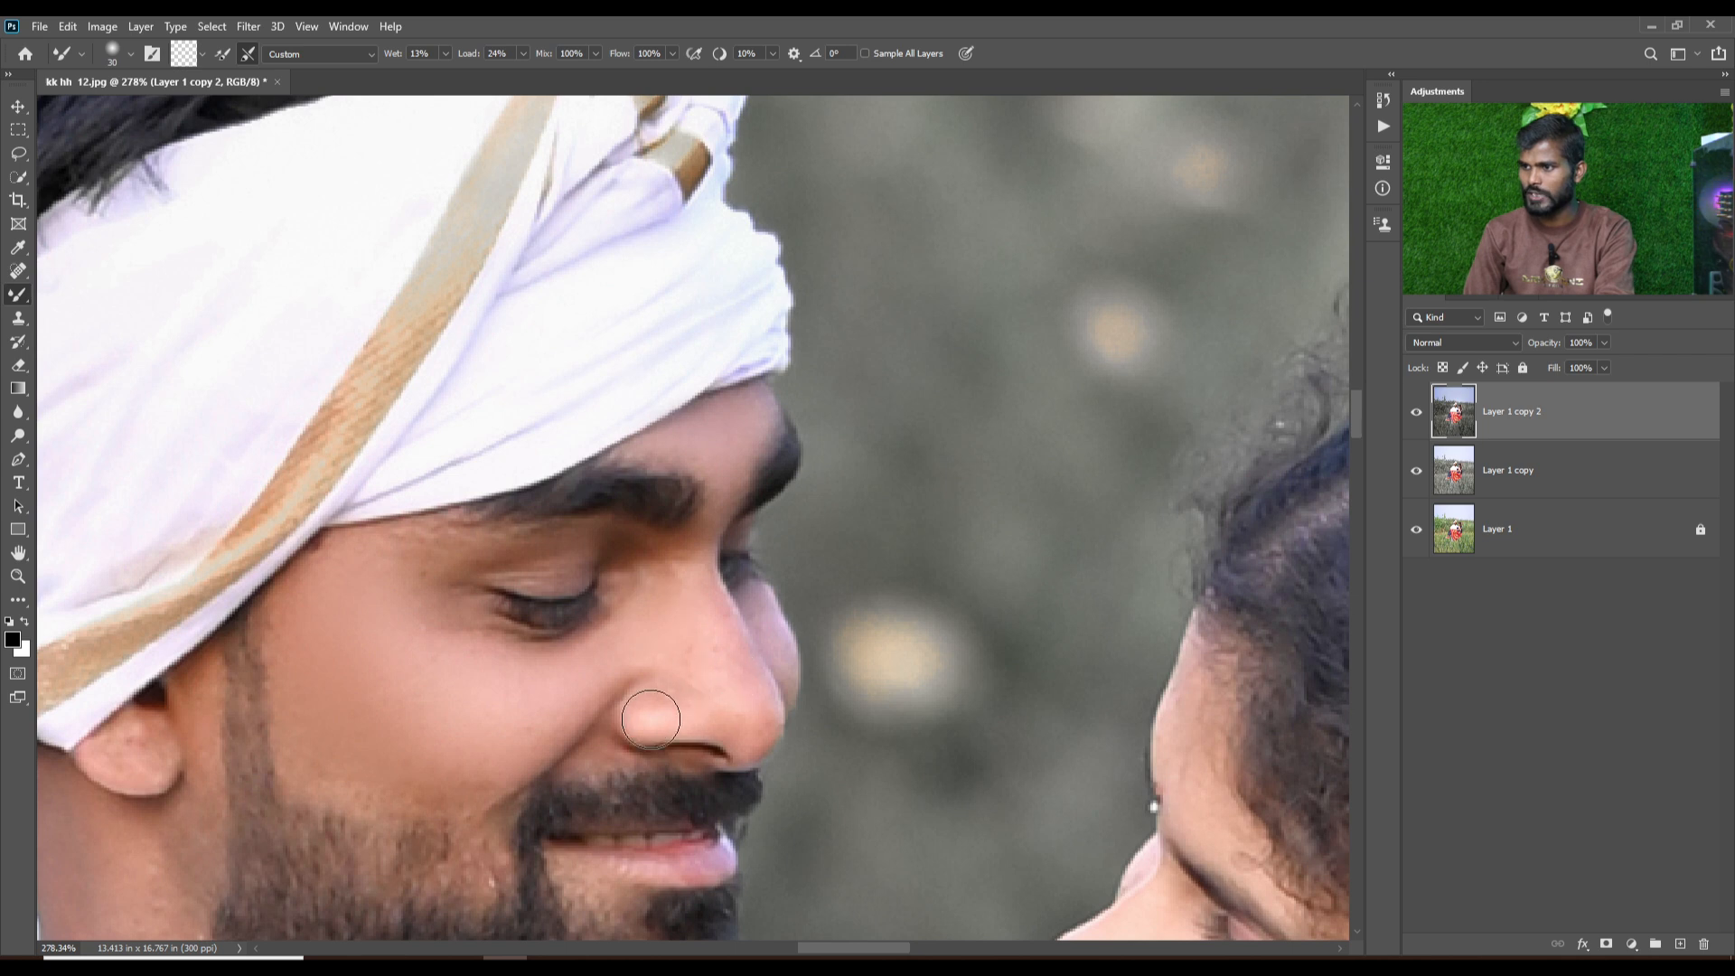
key("bracketright")
key("bracketright")
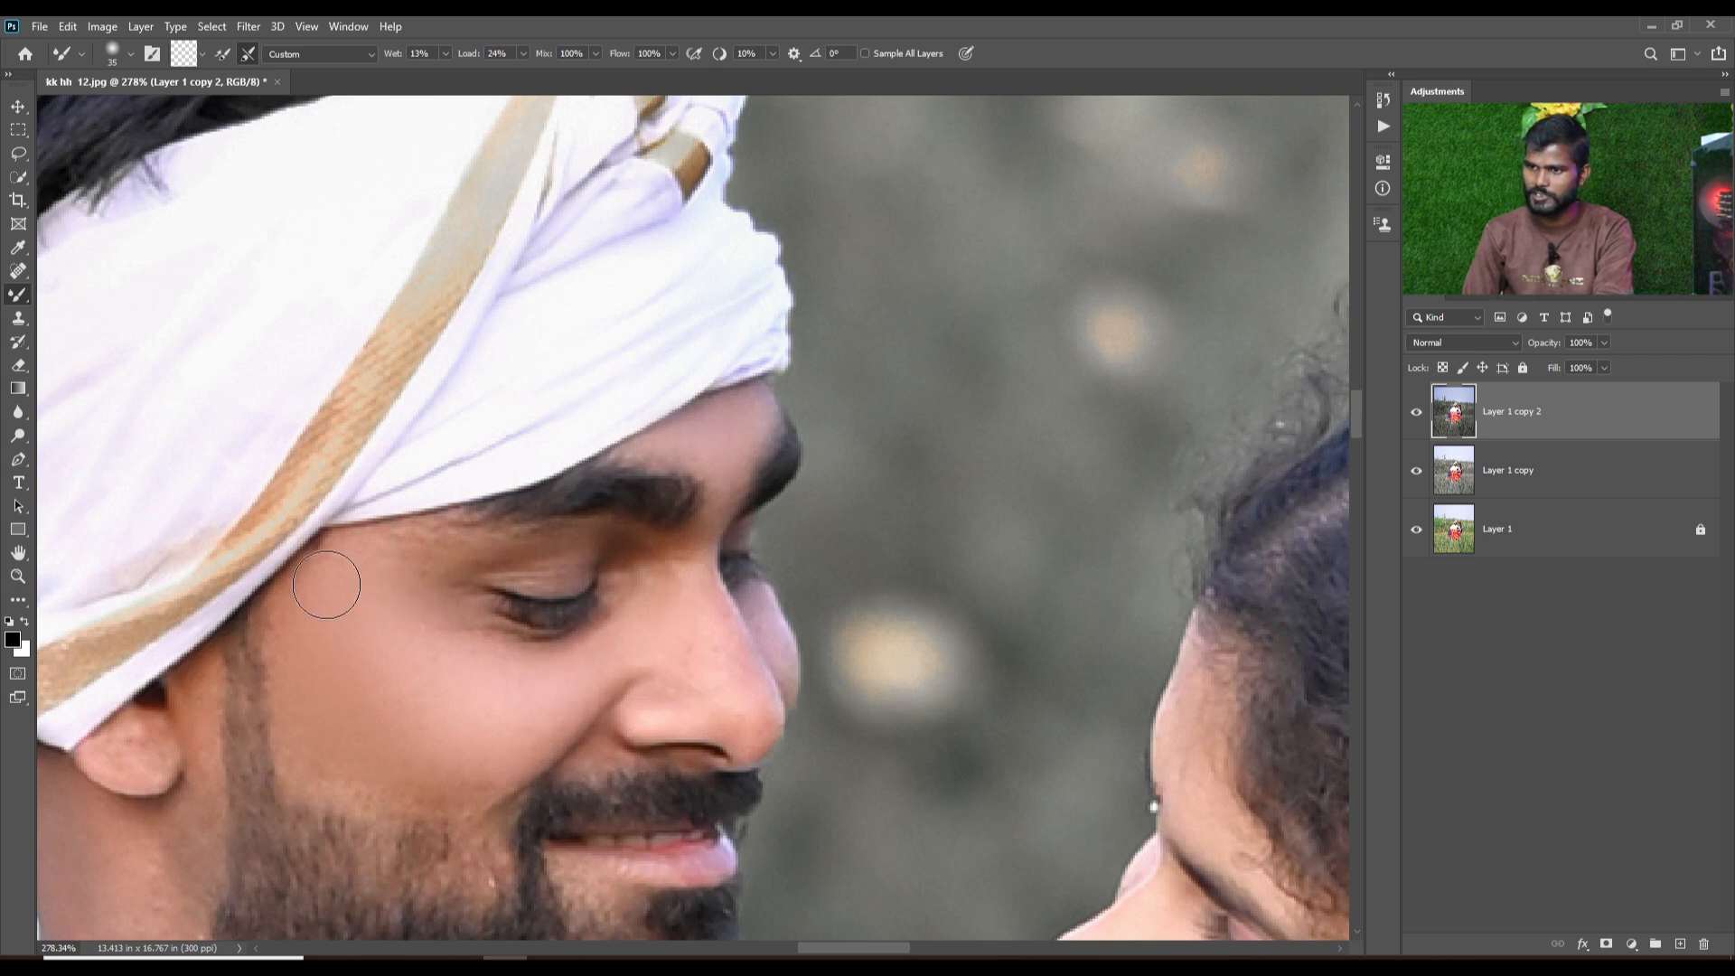
Smooth the skin on the man's neck below the ear and beard with the Mixer Brush at size 40.
left_click_drag(443, 708, 665, 503)
key("bracketright")
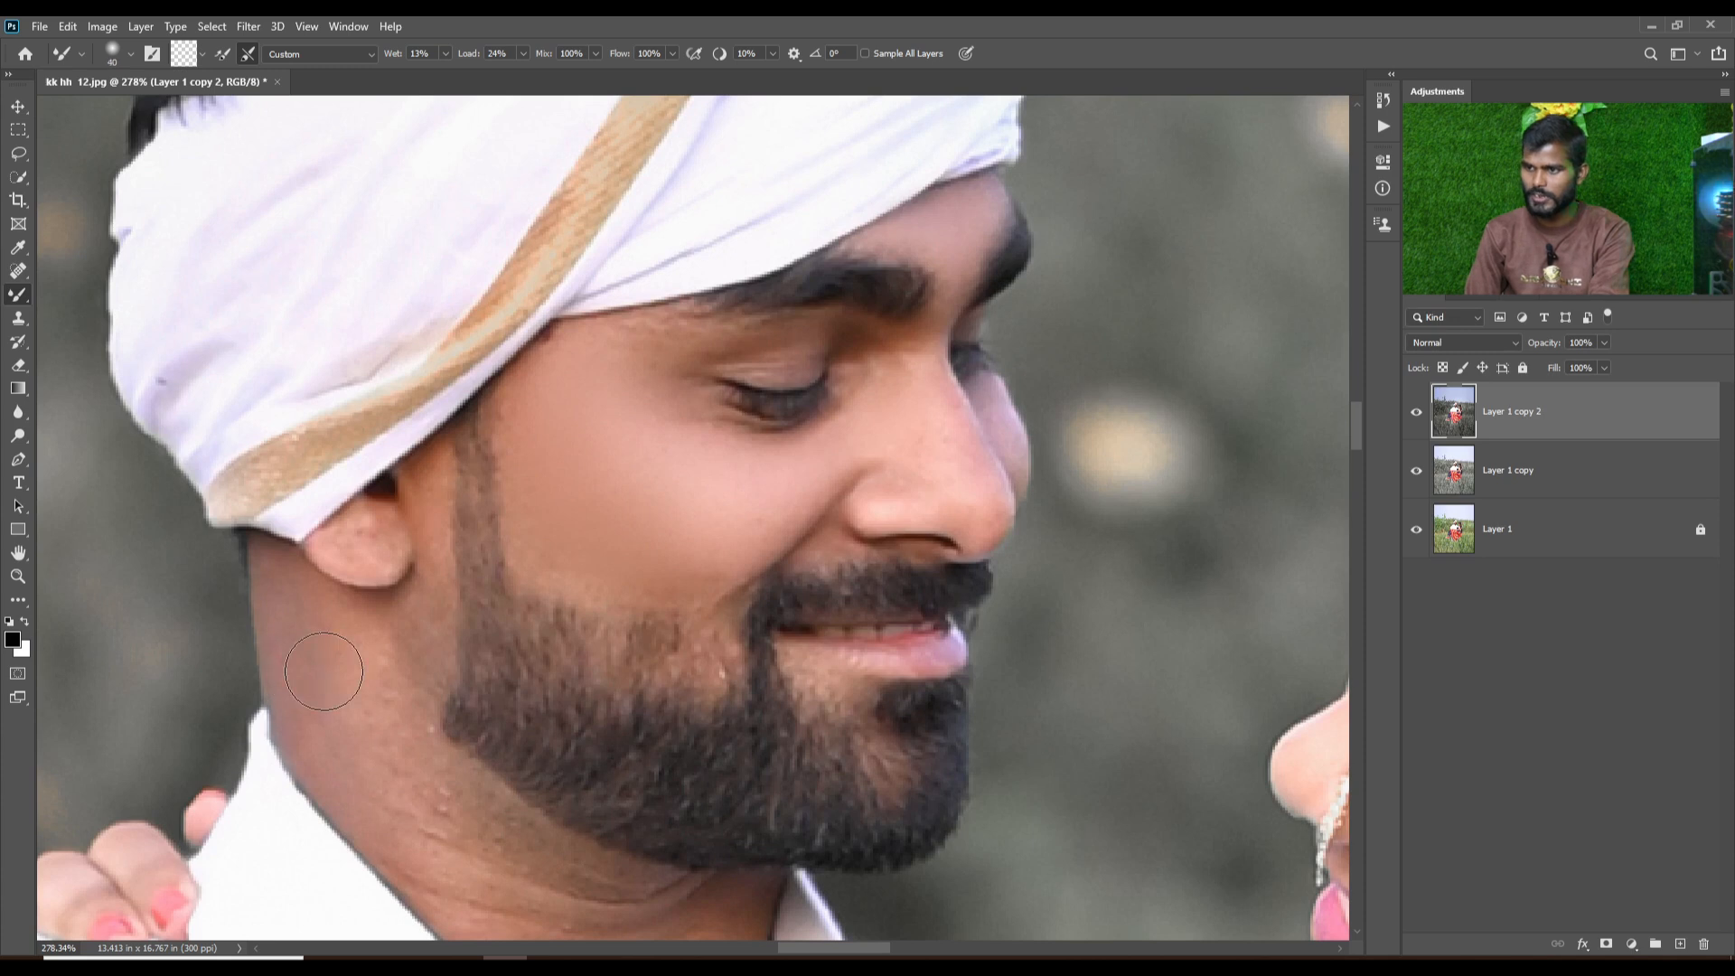
scroll(429, 822, "down", 3)
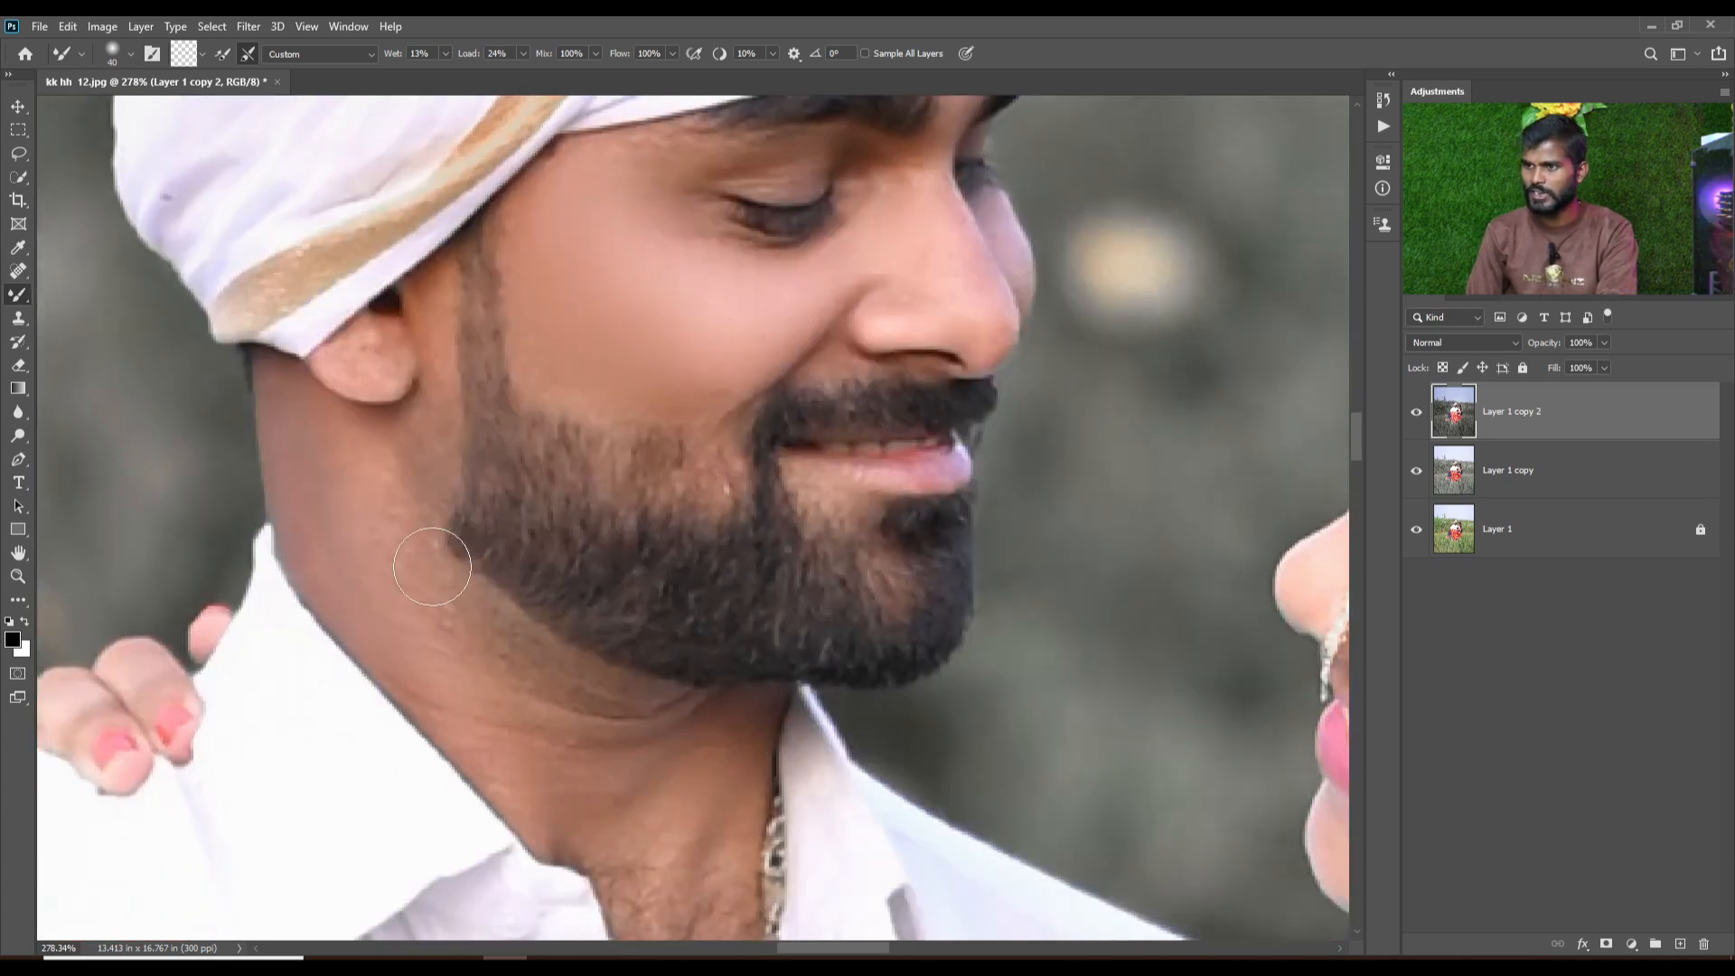
scroll(388, 452, "down", 2)
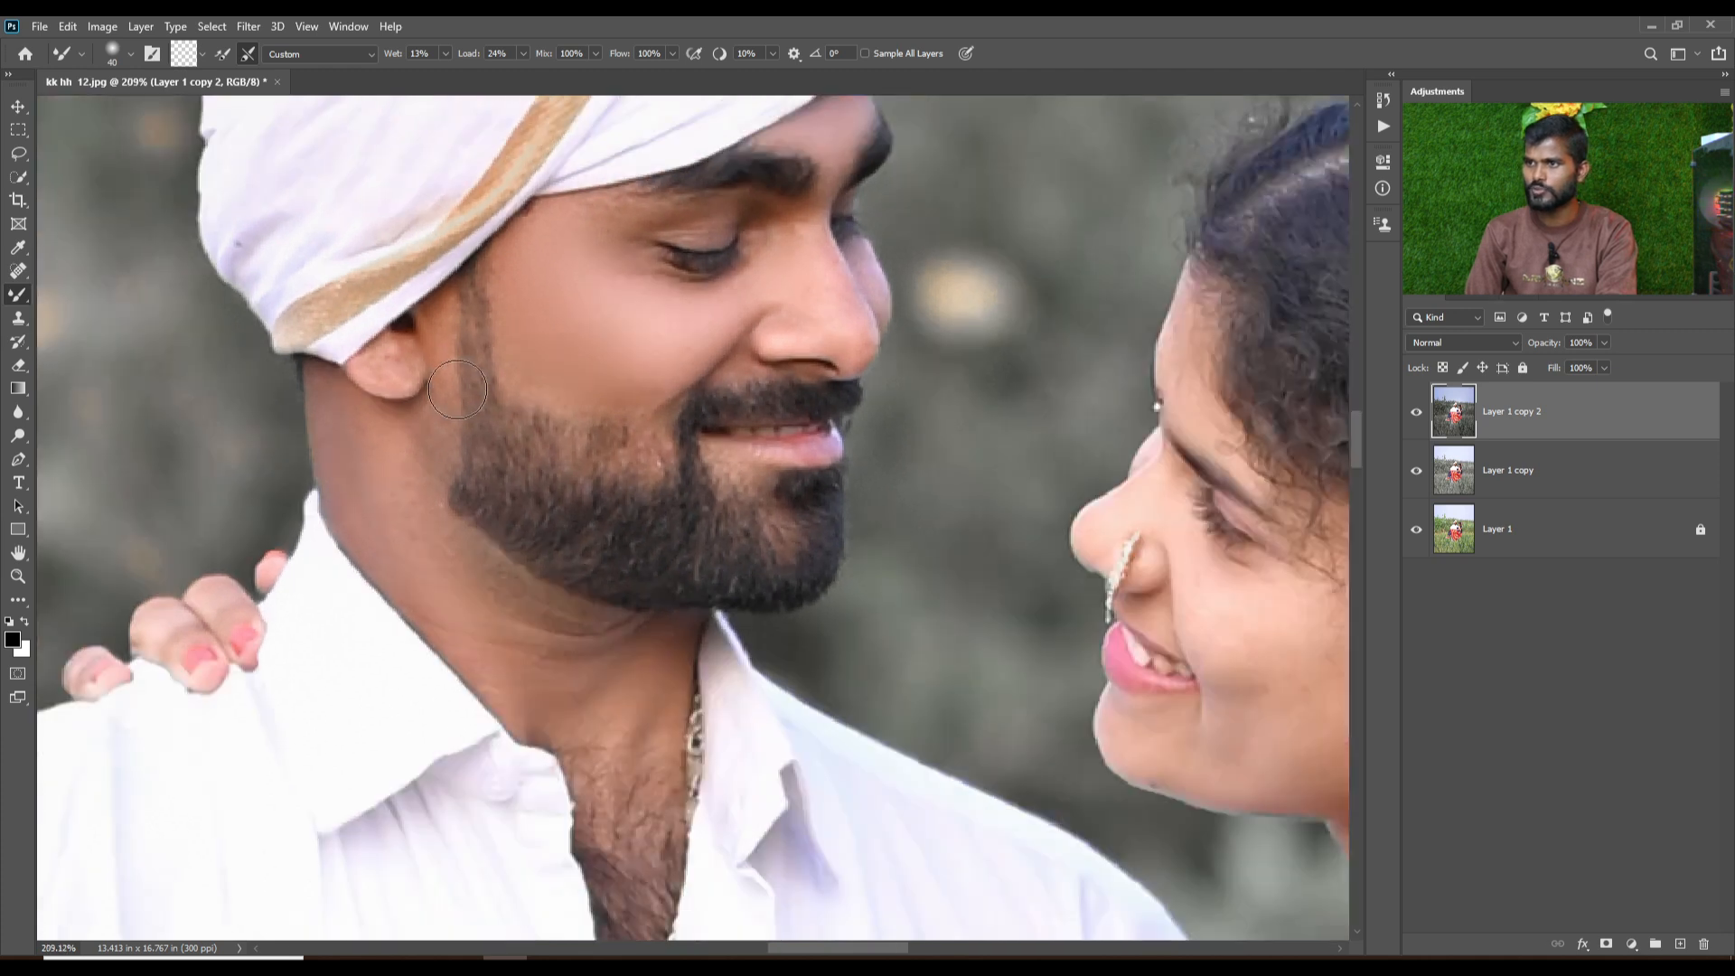
scroll(675, 433, "down", 2)
scroll(675, 434, "up", 4)
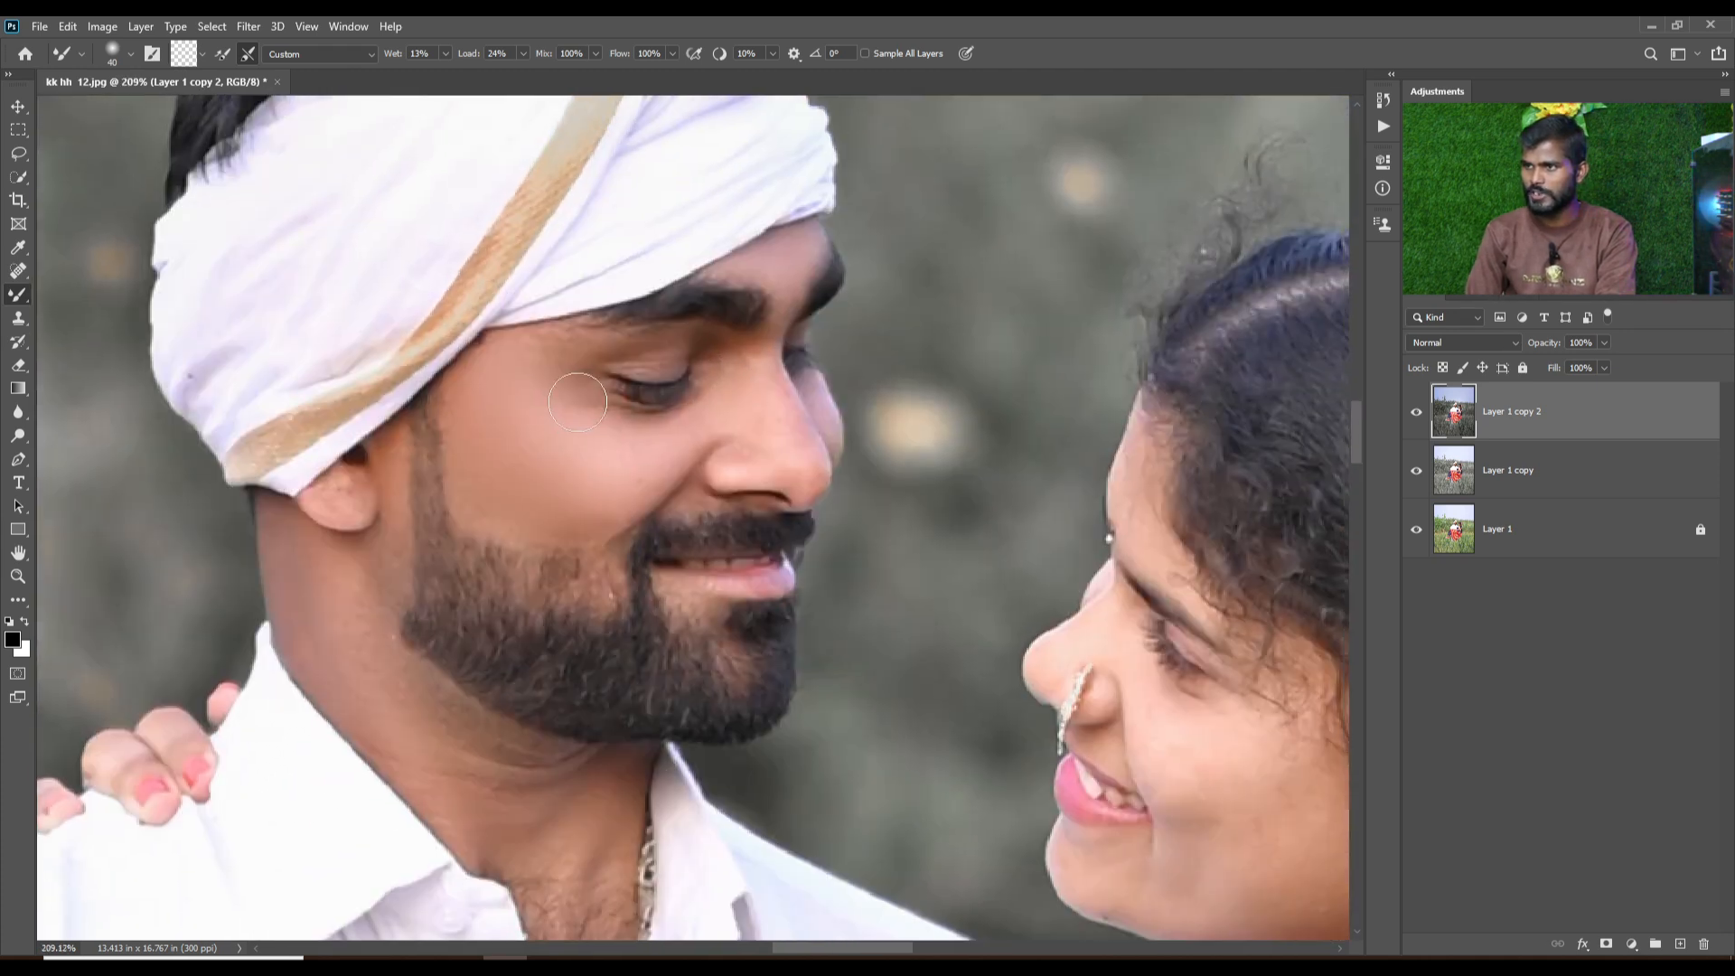
Smooth the skin on the woman's forehead and chin with the Mixer Brush, using sizes from 30 to 35.
scroll(707, 648, "down", 2)
scroll(659, 491, "down", 1)
scroll(709, 477, "up", 3)
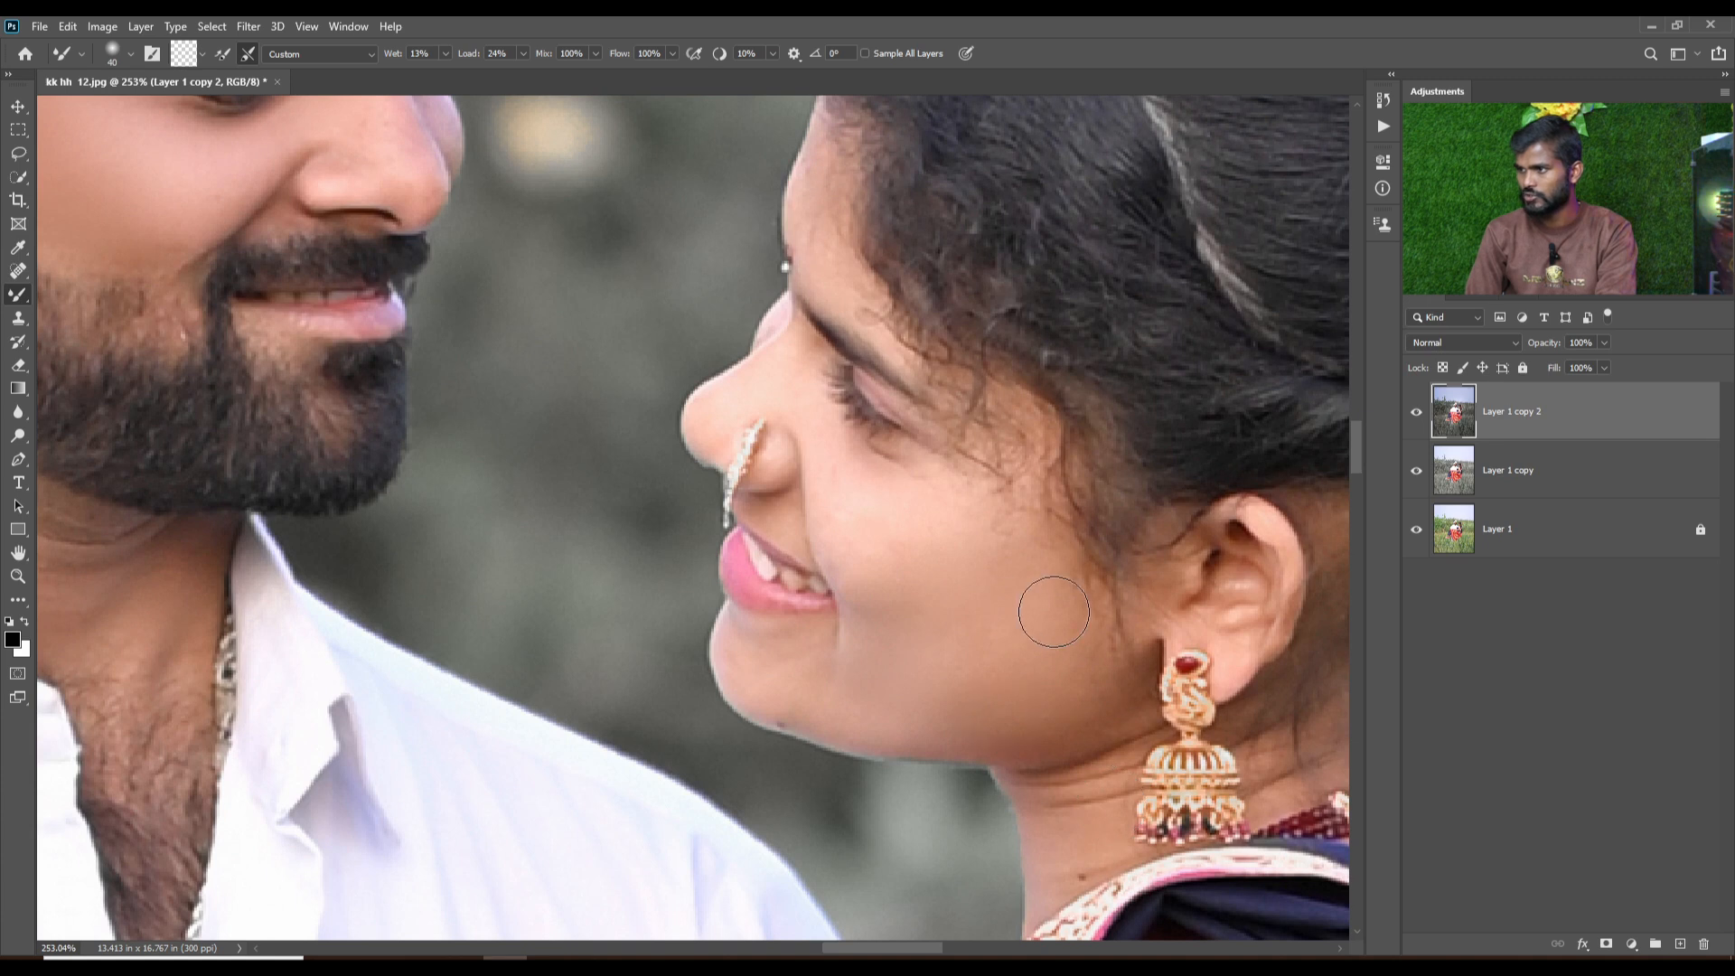
scroll(826, 511, "up", 3)
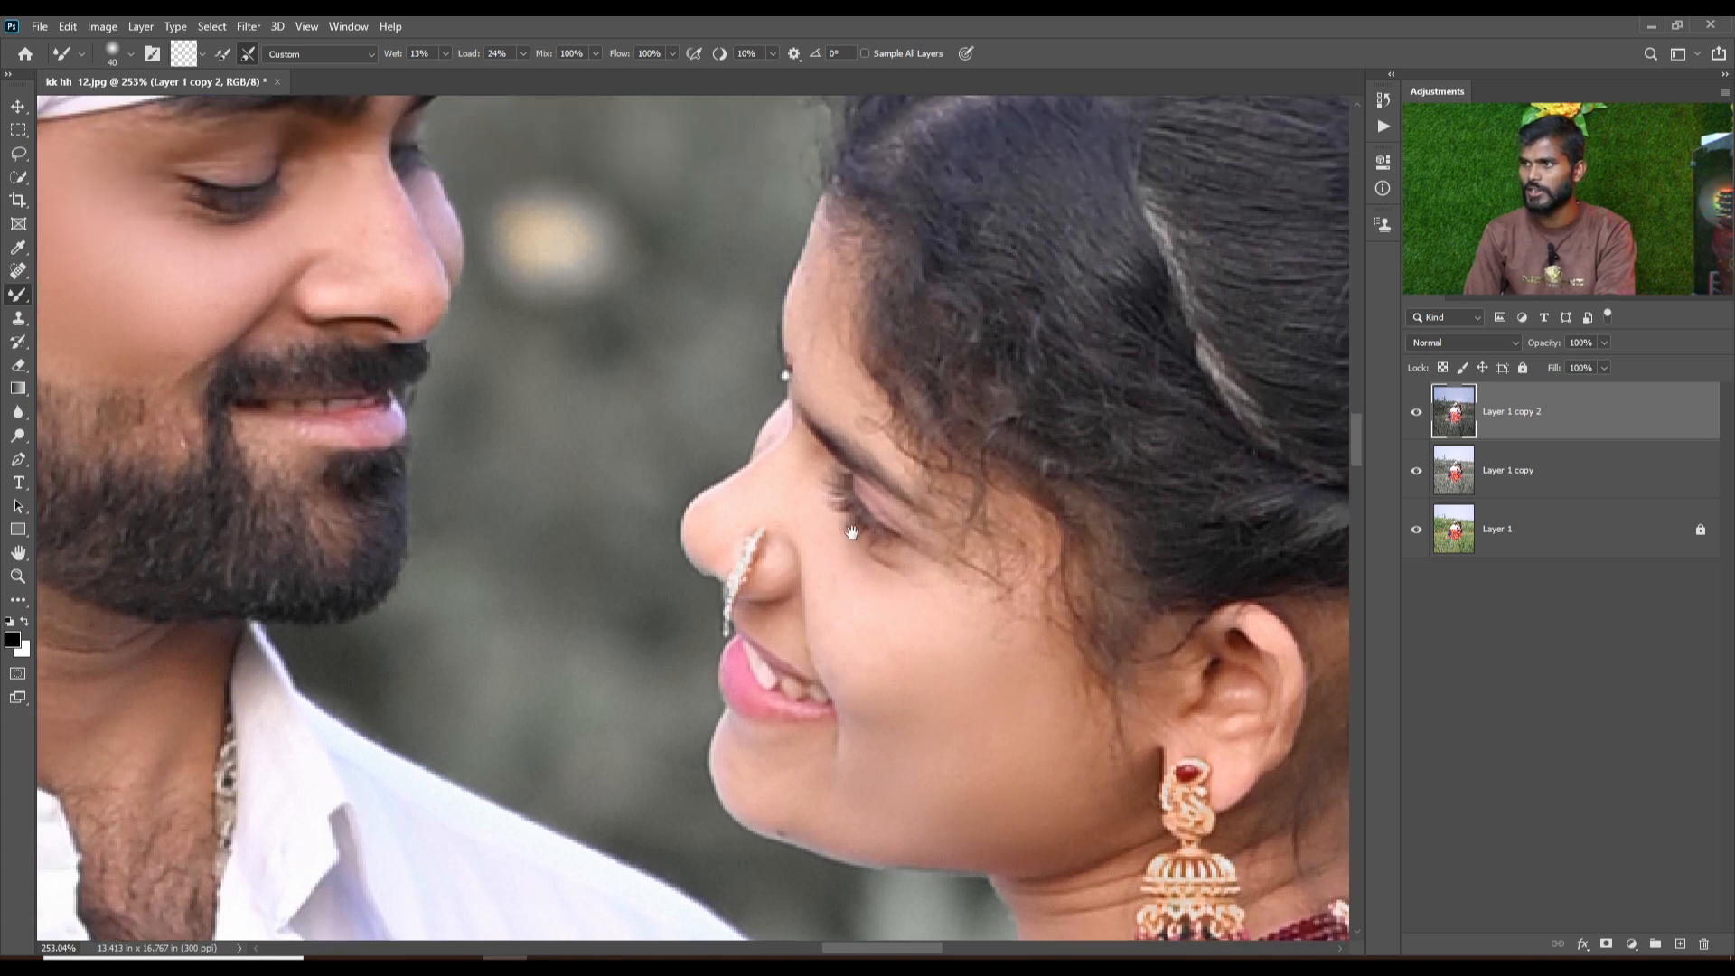
key("[")
key("[")
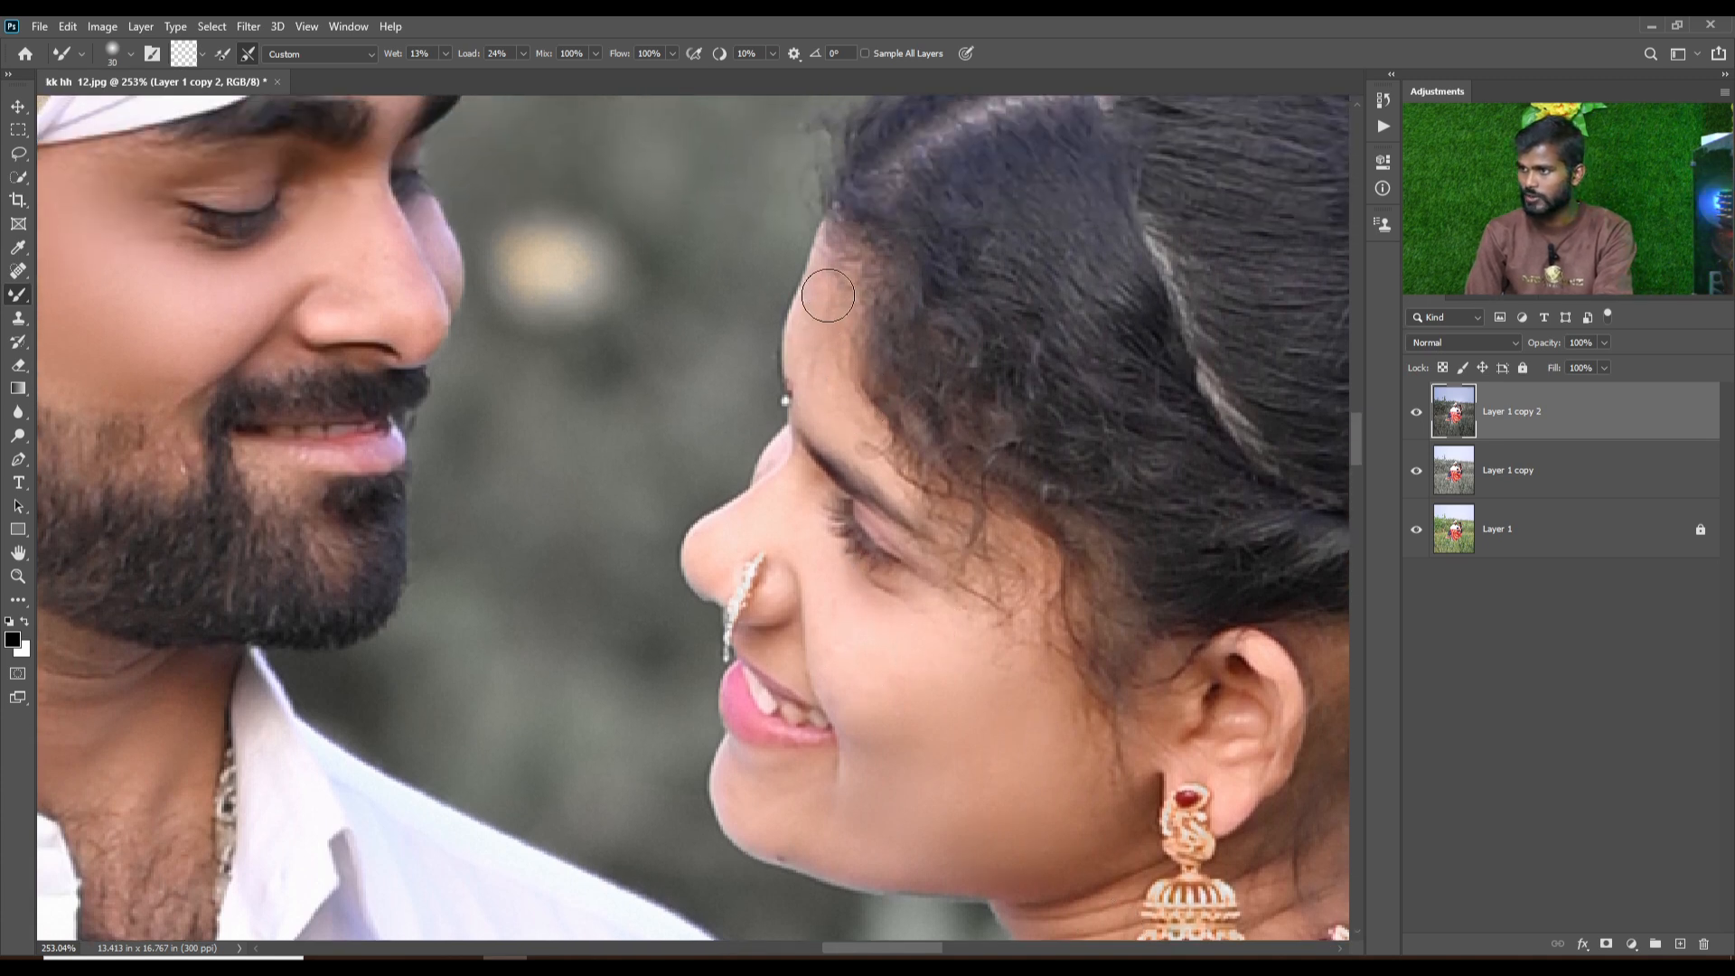
left_click_drag(1074, 724, 914, 587)
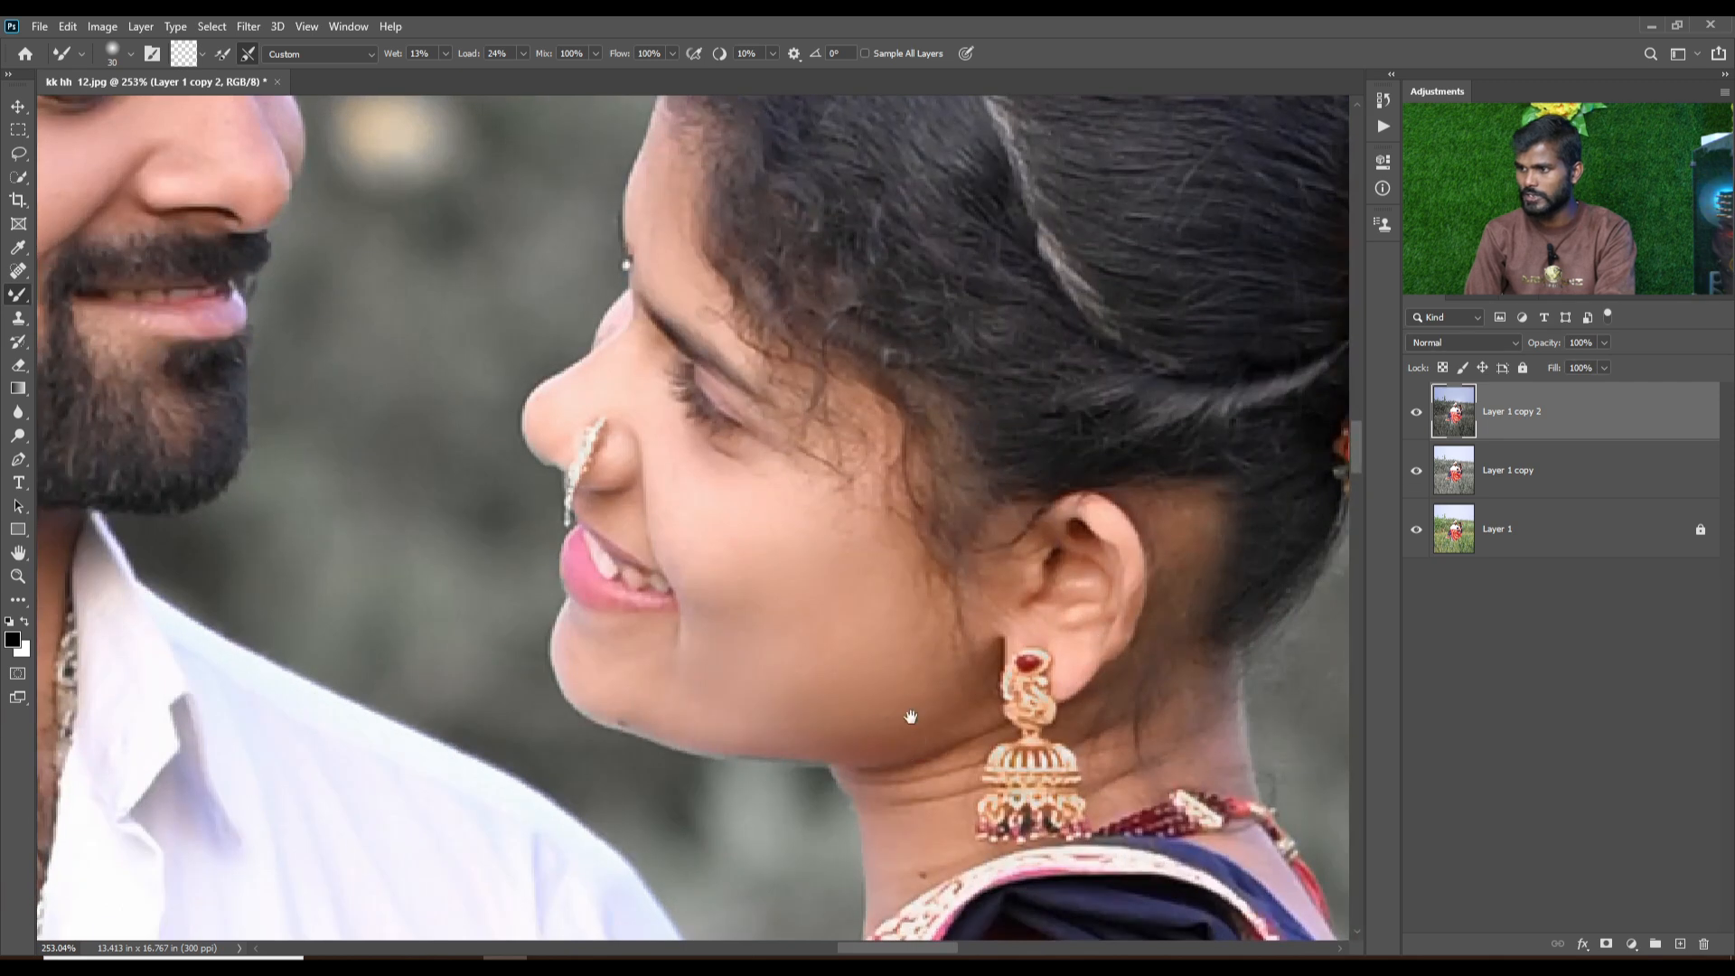
left_click_drag(895, 737, 931, 601)
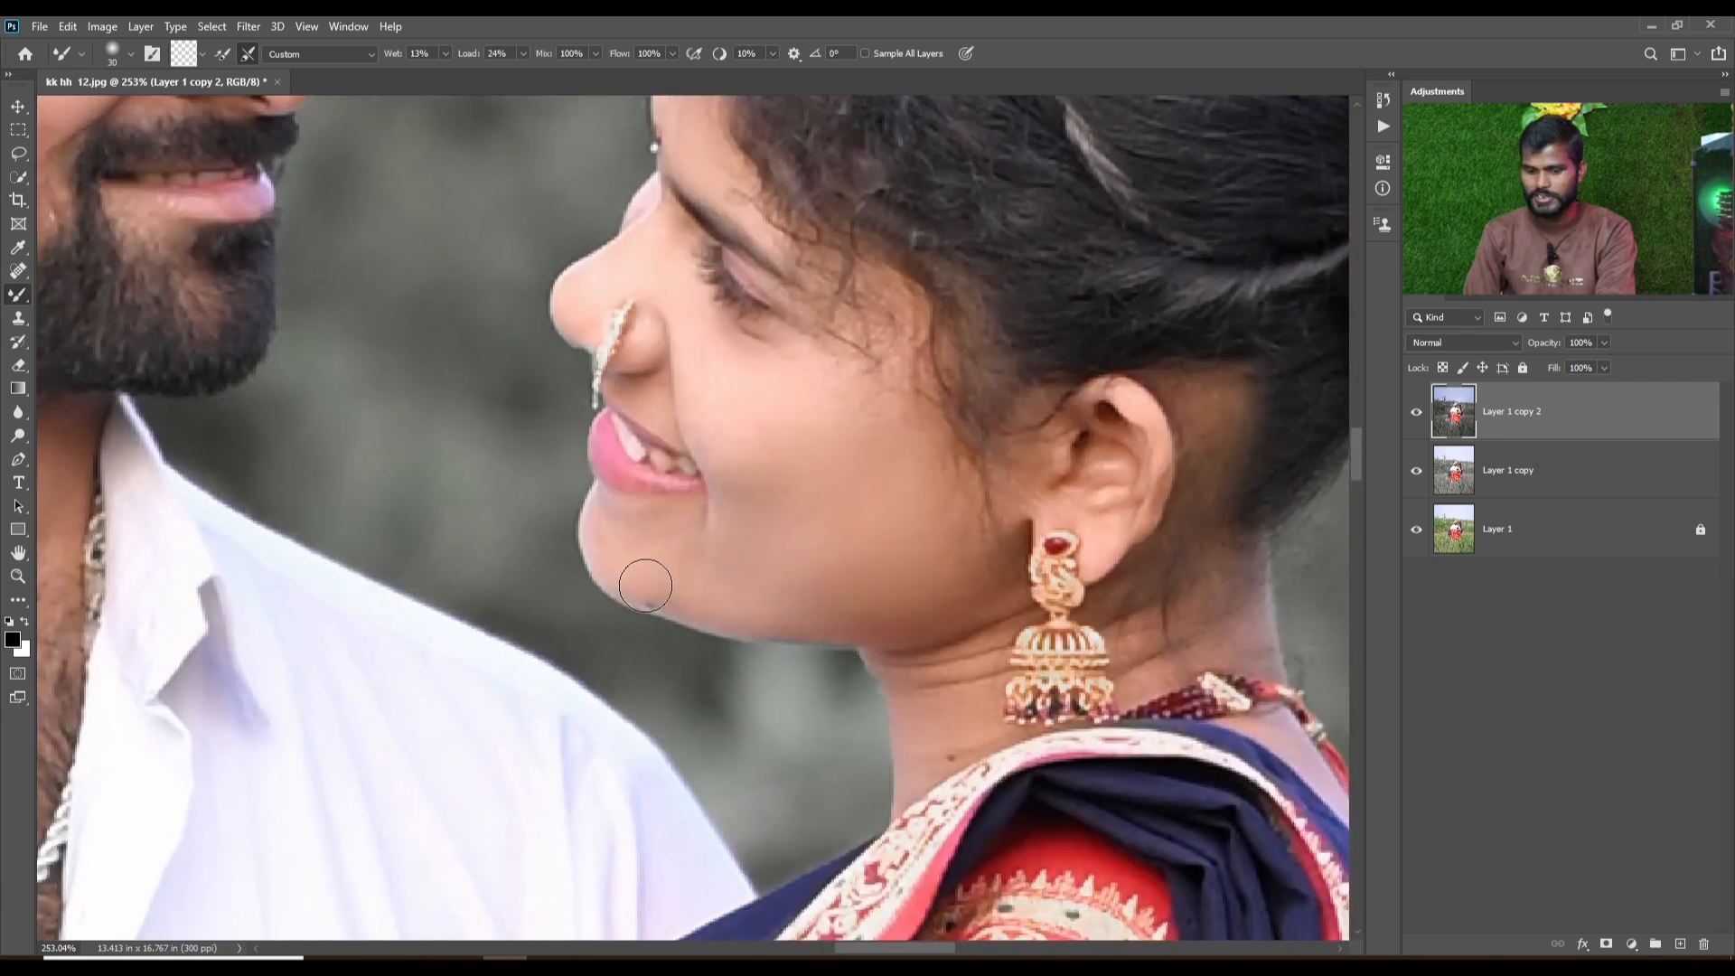
scroll(647, 582, "up", 1)
key("]")
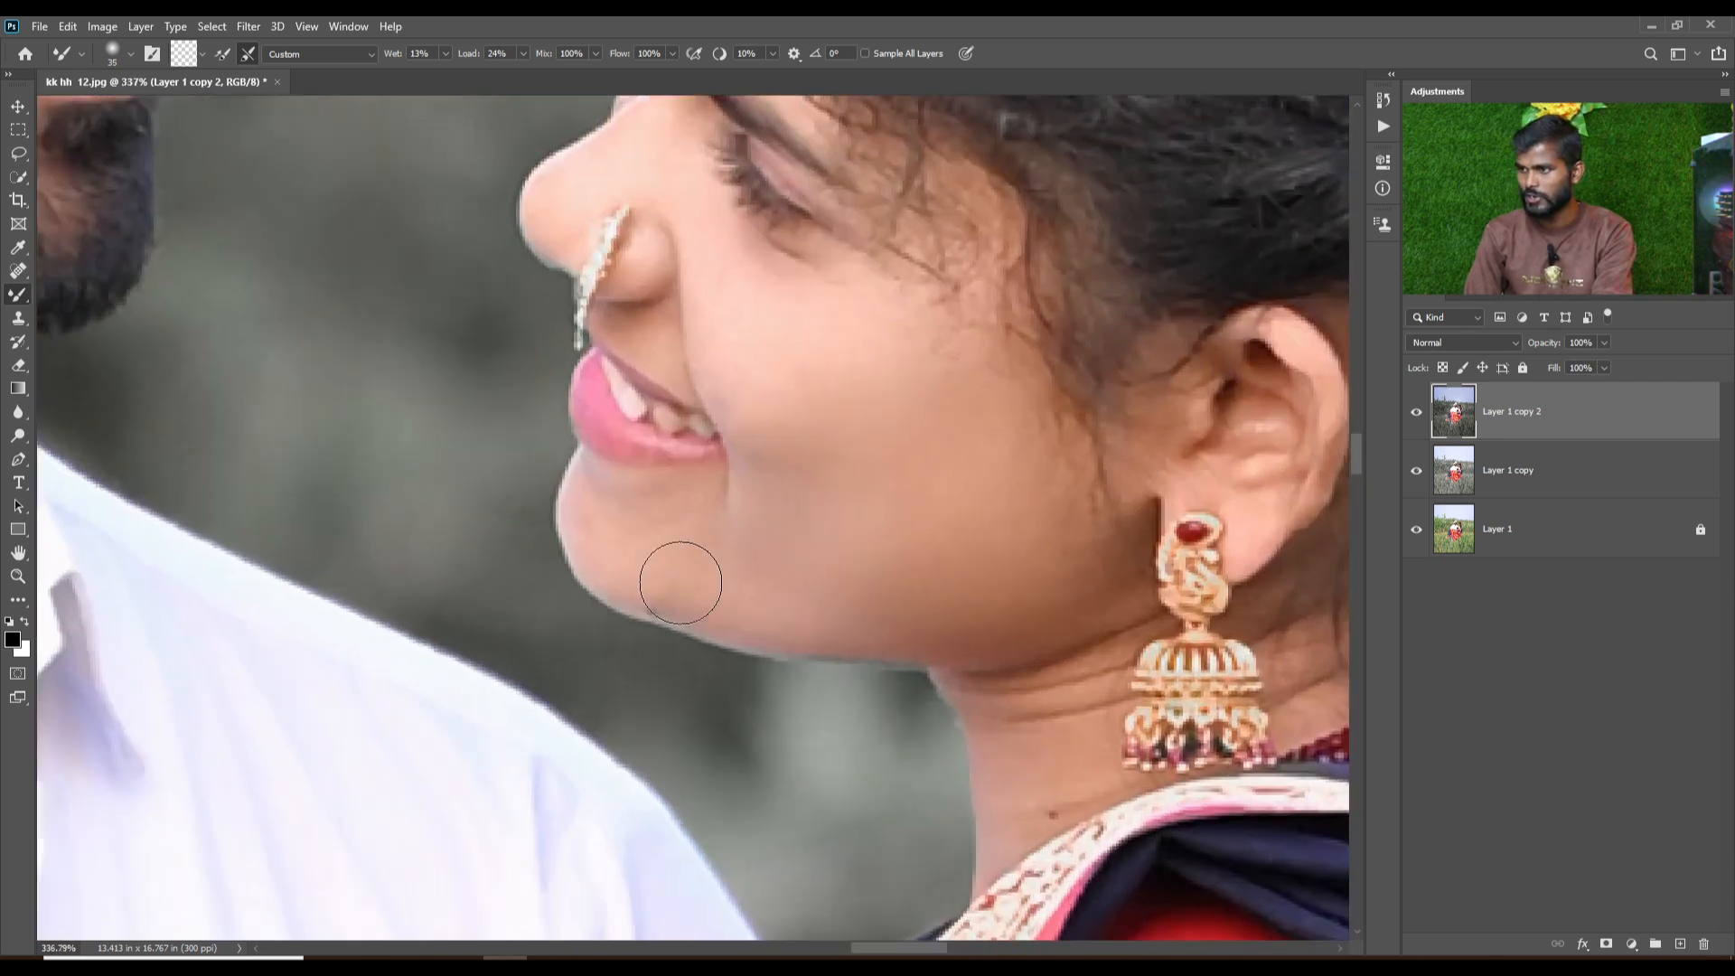
Smooth the skin on the woman's cheek with the Mixer Brush at sizes 45 and 40.
scroll(922, 548, "down", 1)
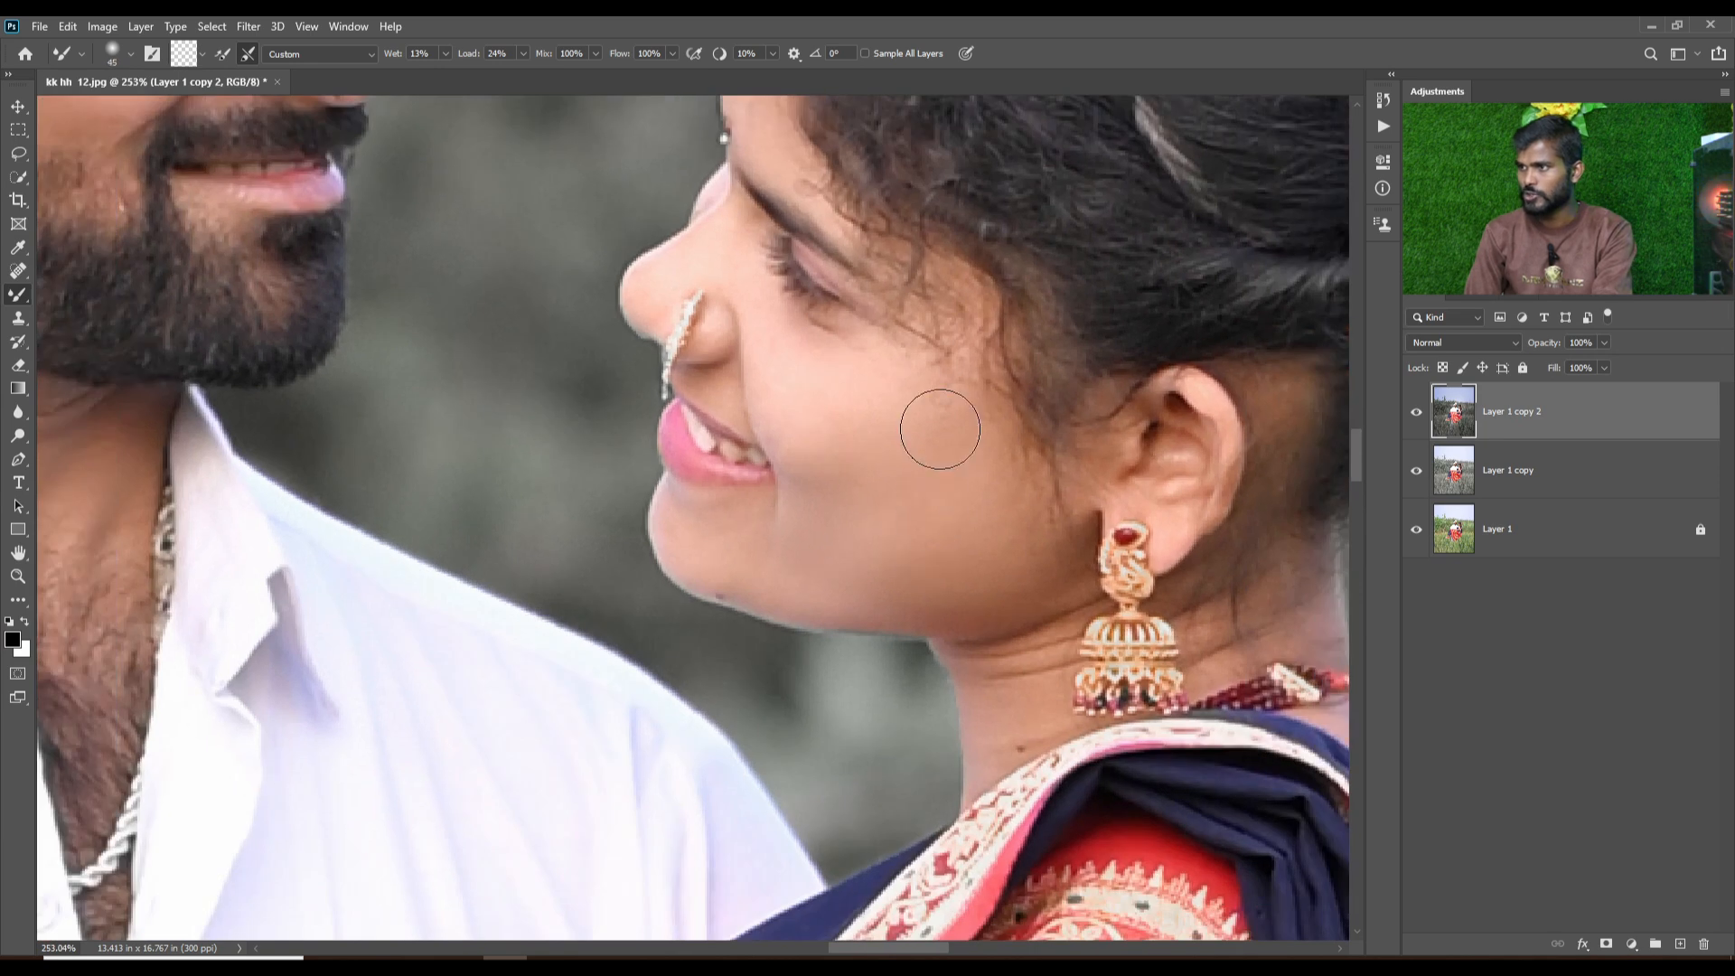
key("bracketright")
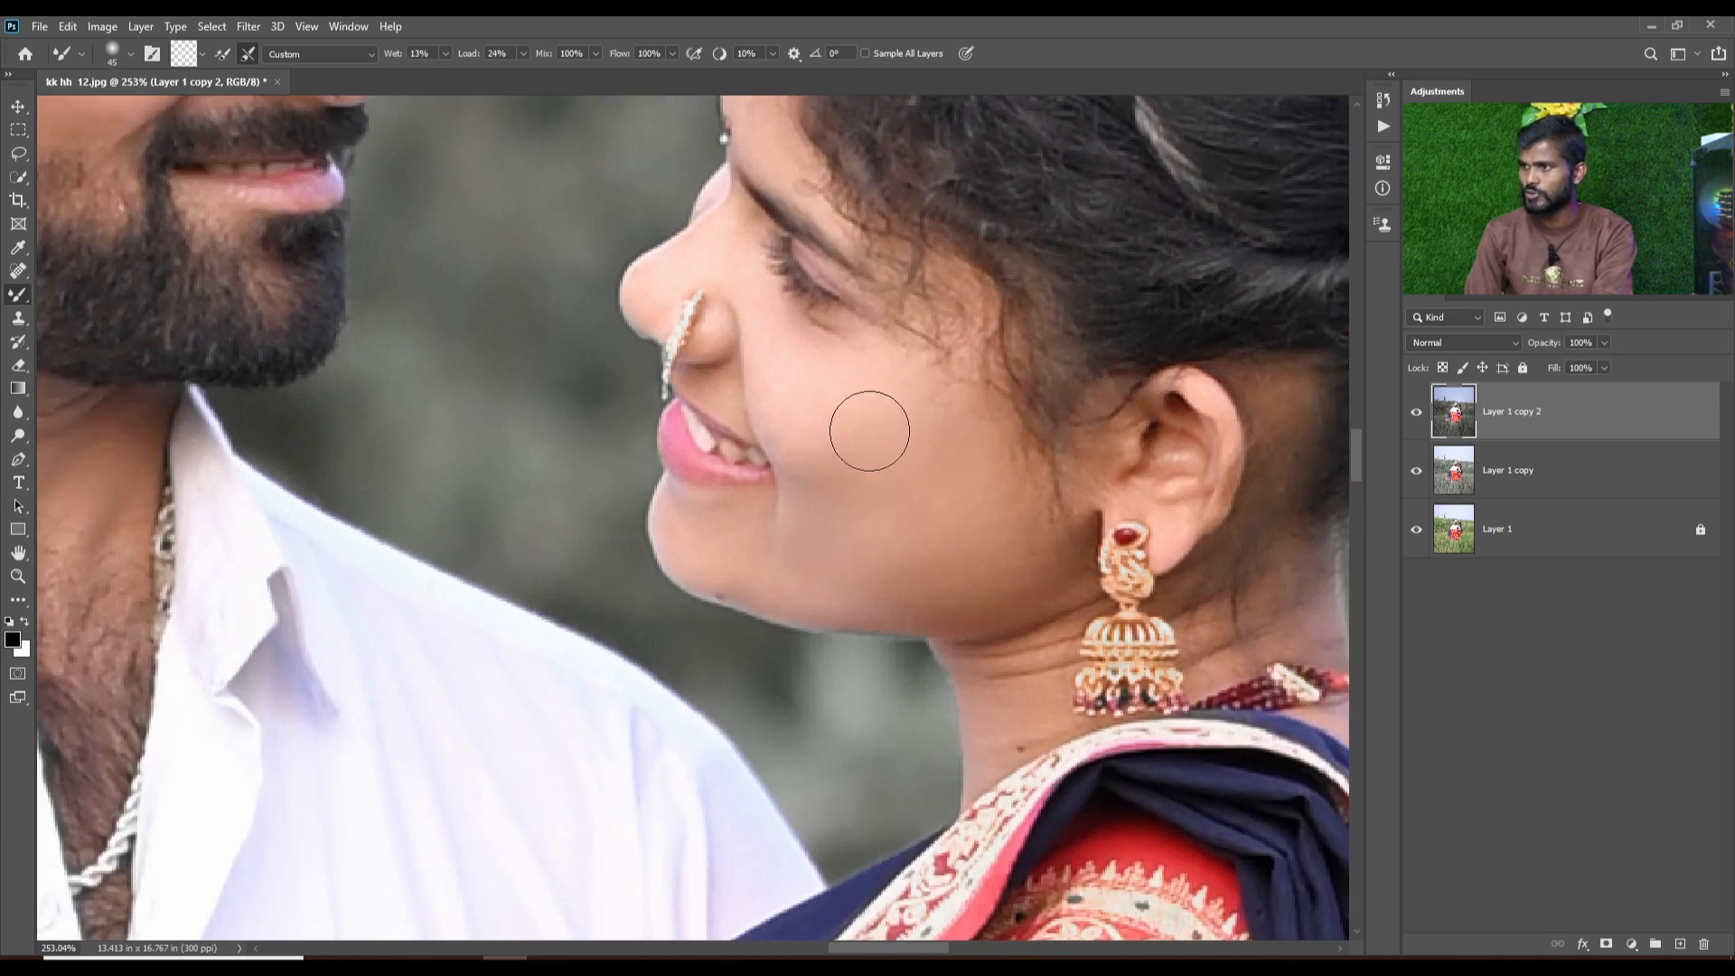
key("bracketleft")
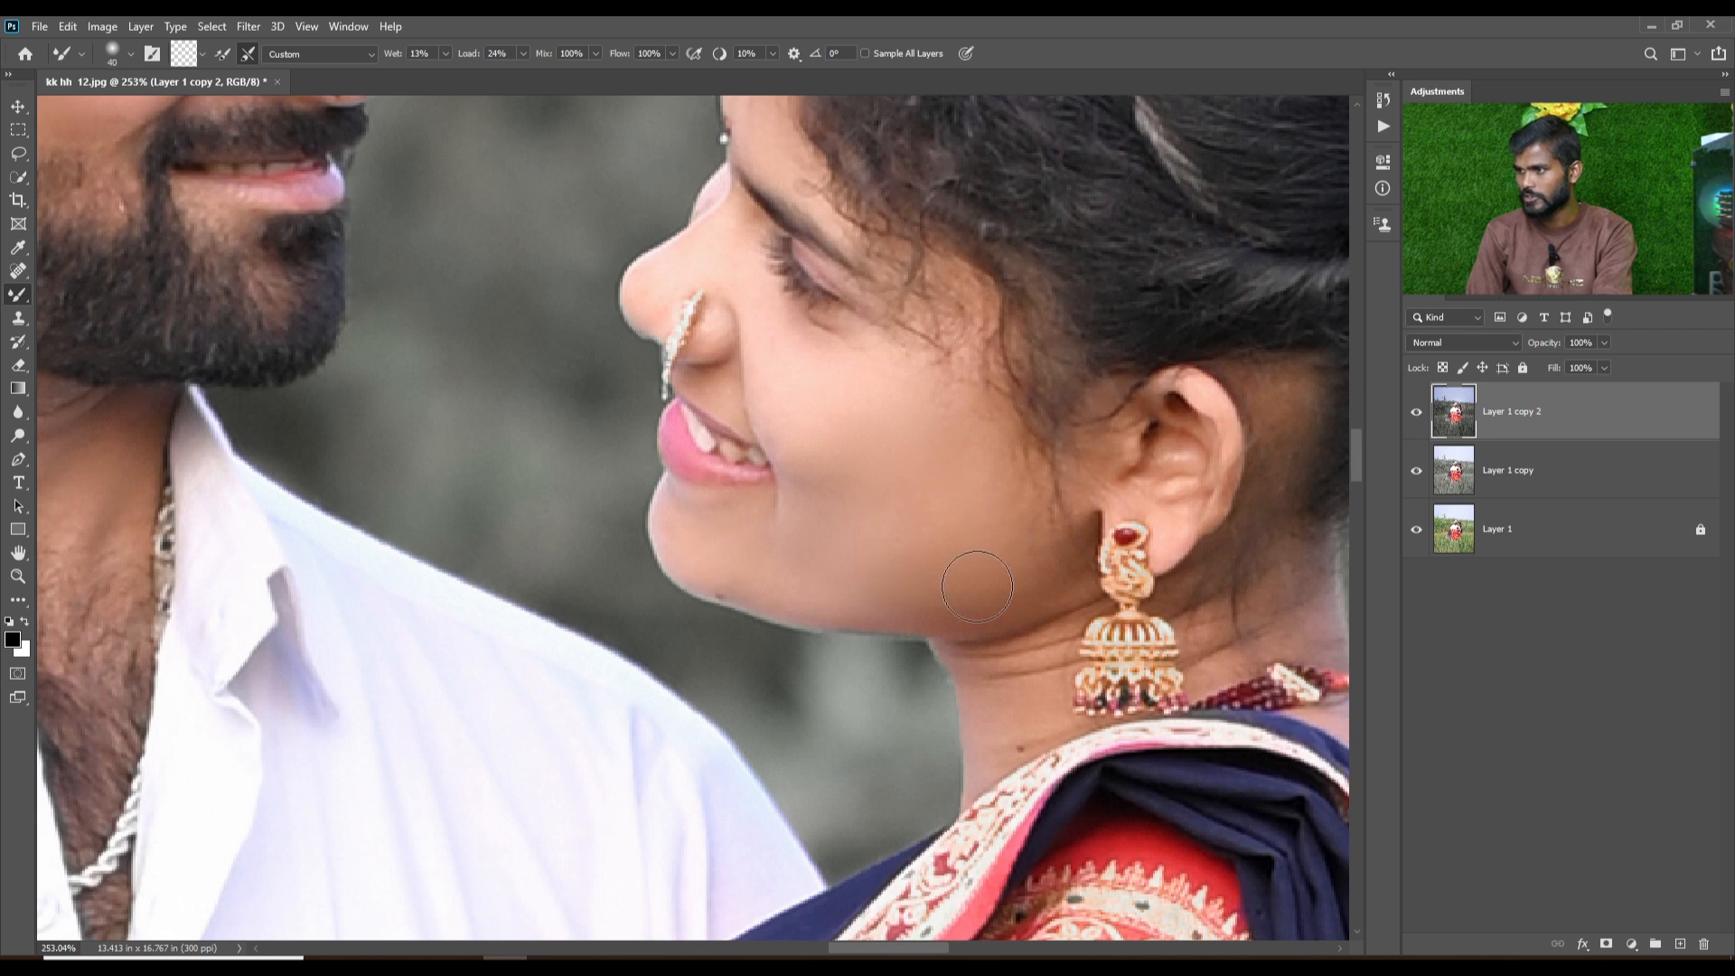
Smooth the skin along the woman's jaw and neck beside the earring with the Mixer Brush at size 25.
scroll(1034, 659, "up", 3)
key("bracketleft")
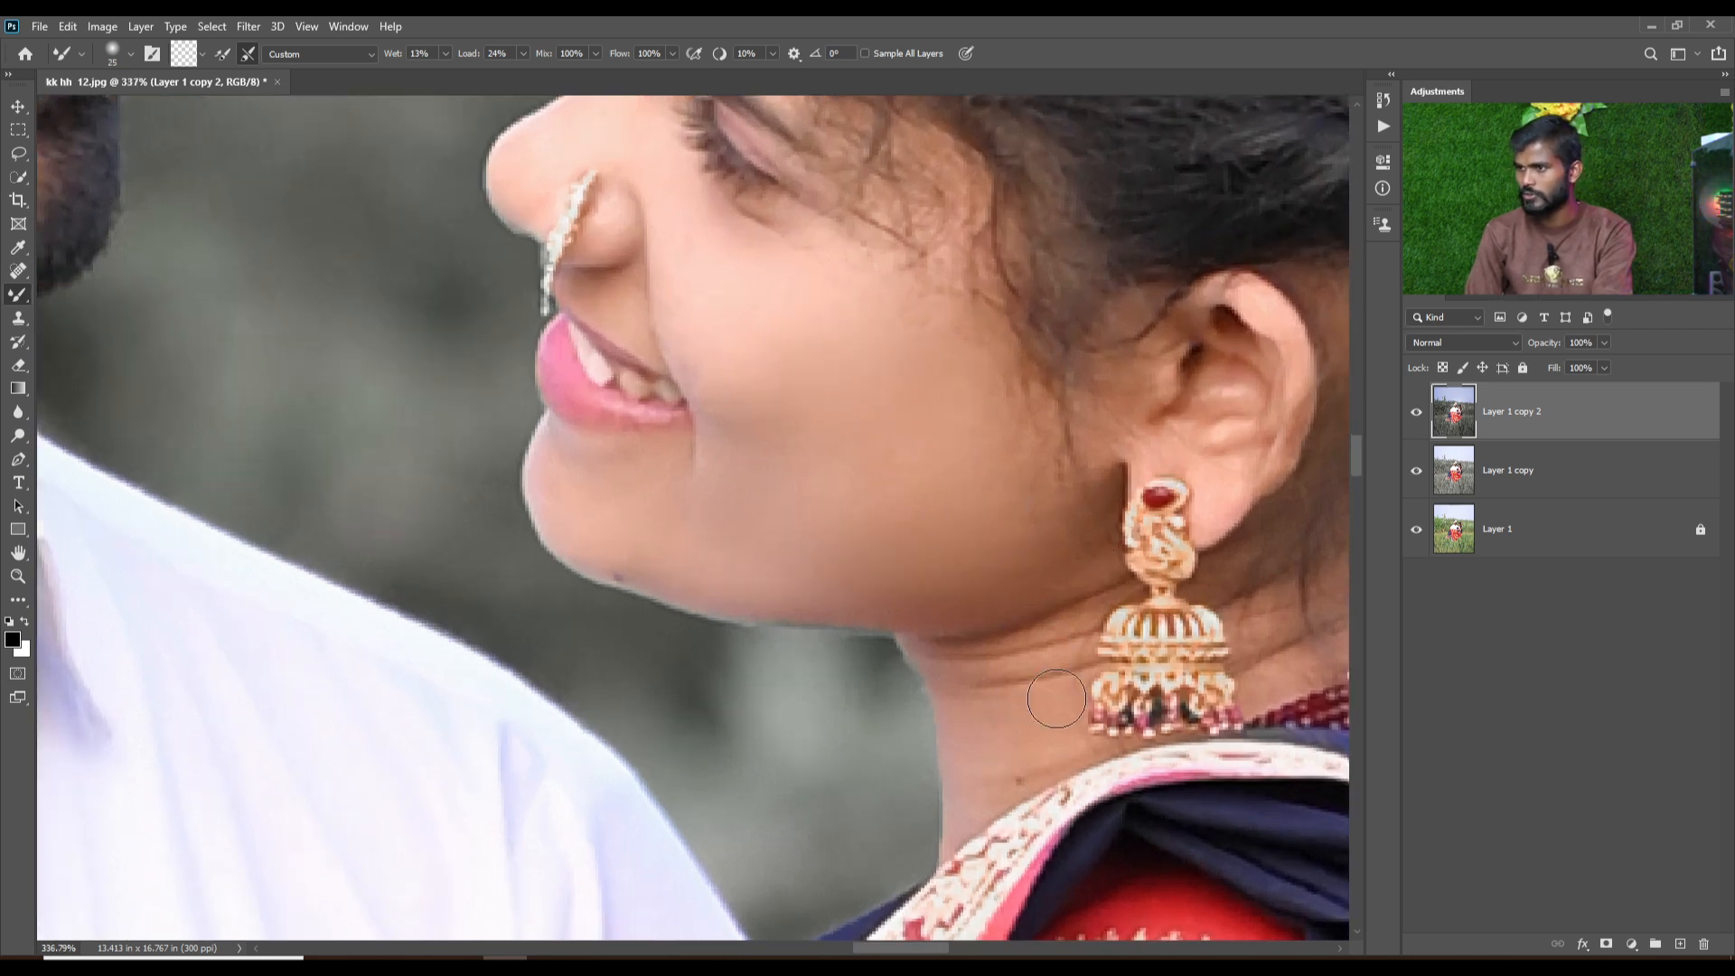
scroll(1027, 746, "down", 2)
key("bracketleft")
key("ctrl+0")
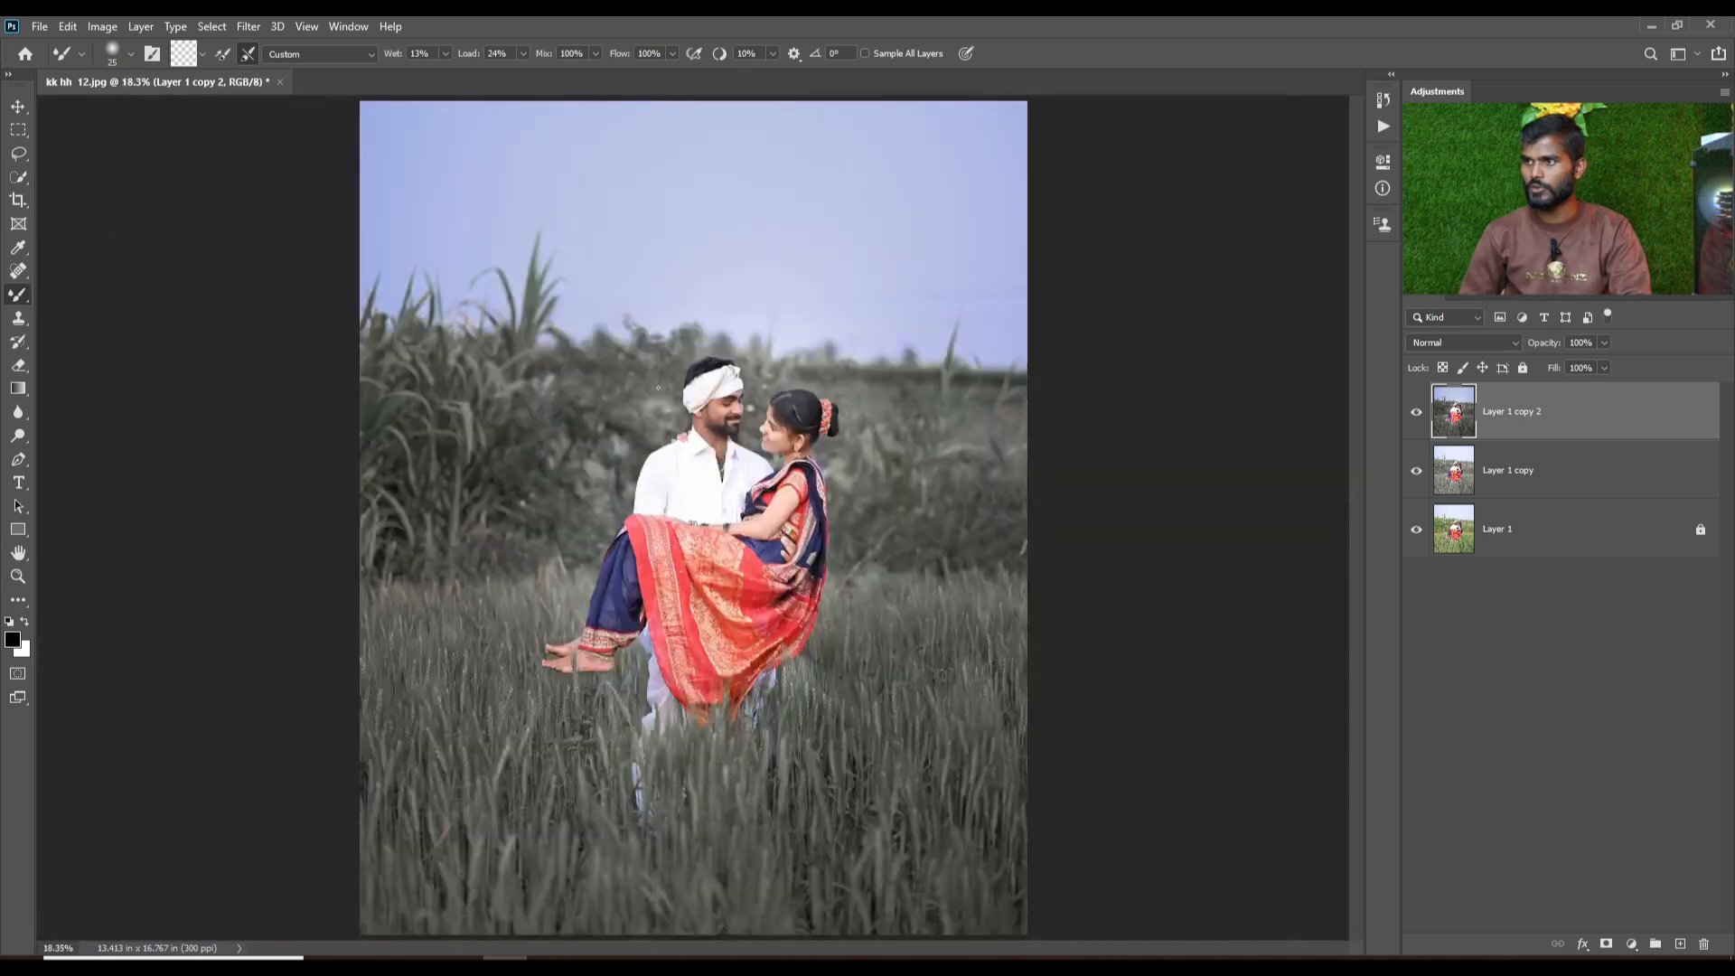
scroll(669, 401, "up", 5)
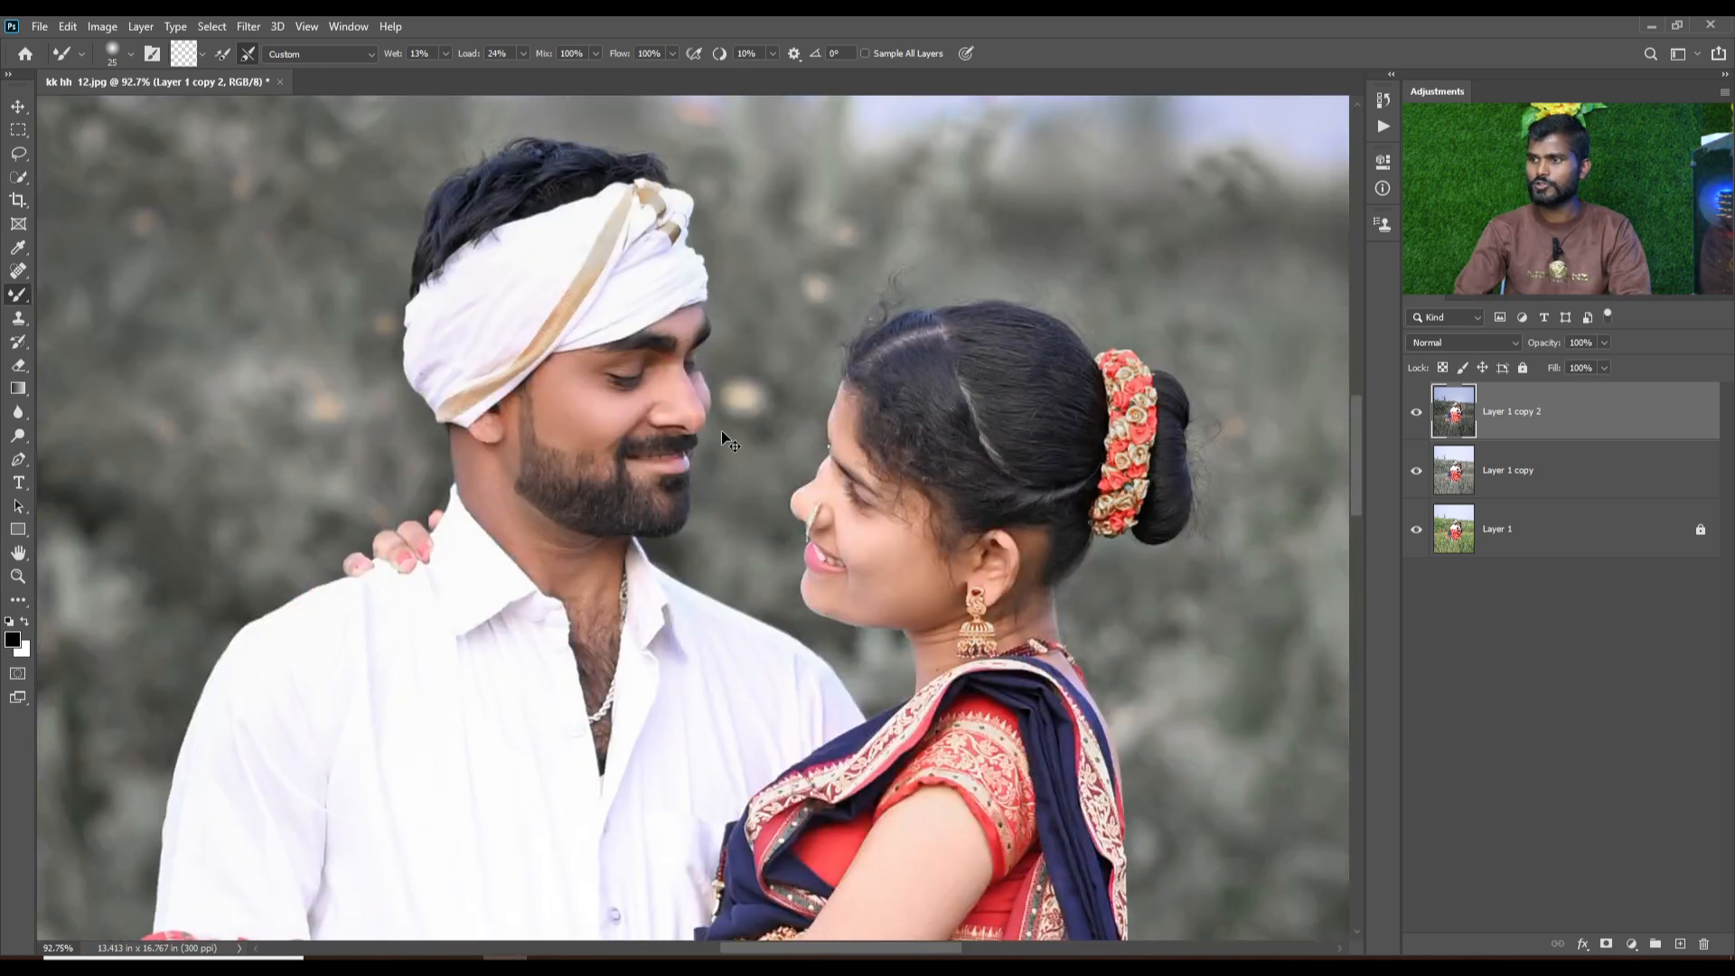
key("ctrl+0")
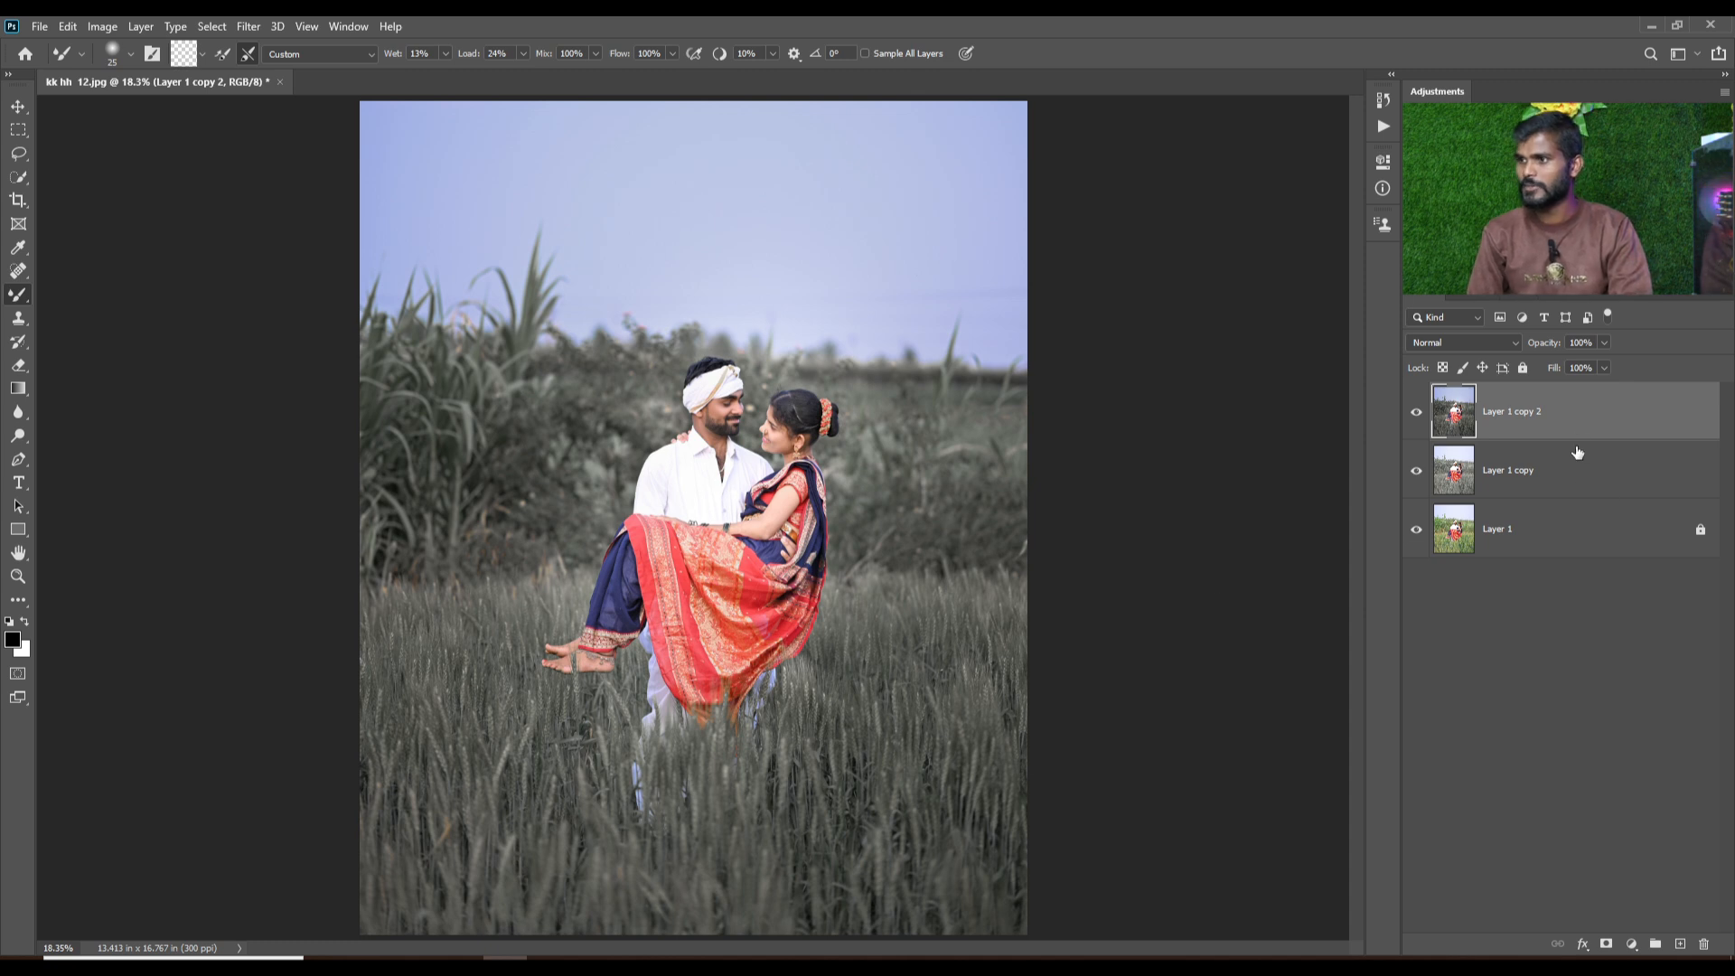
Apply Camera Raw noise reduction to Layer 1 copy 2 with Luminance set to 35.
scroll(715, 480, "up", 3)
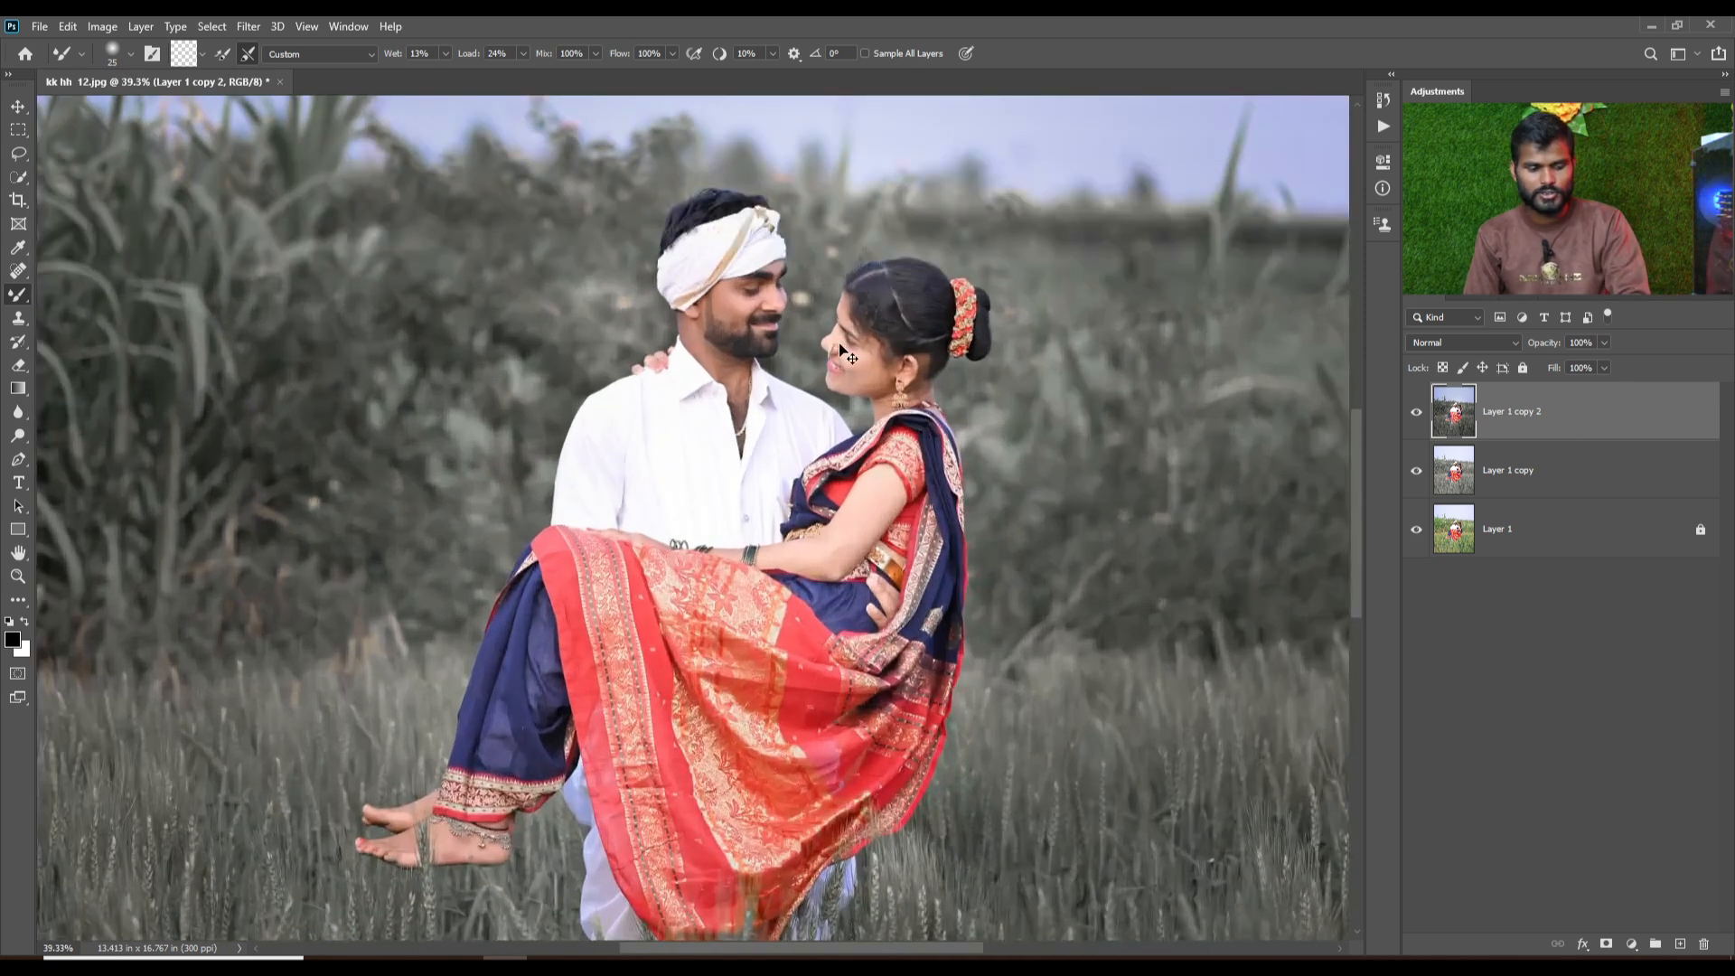
key("ctrl+shift+a")
scroll(521, 741, "up", 5)
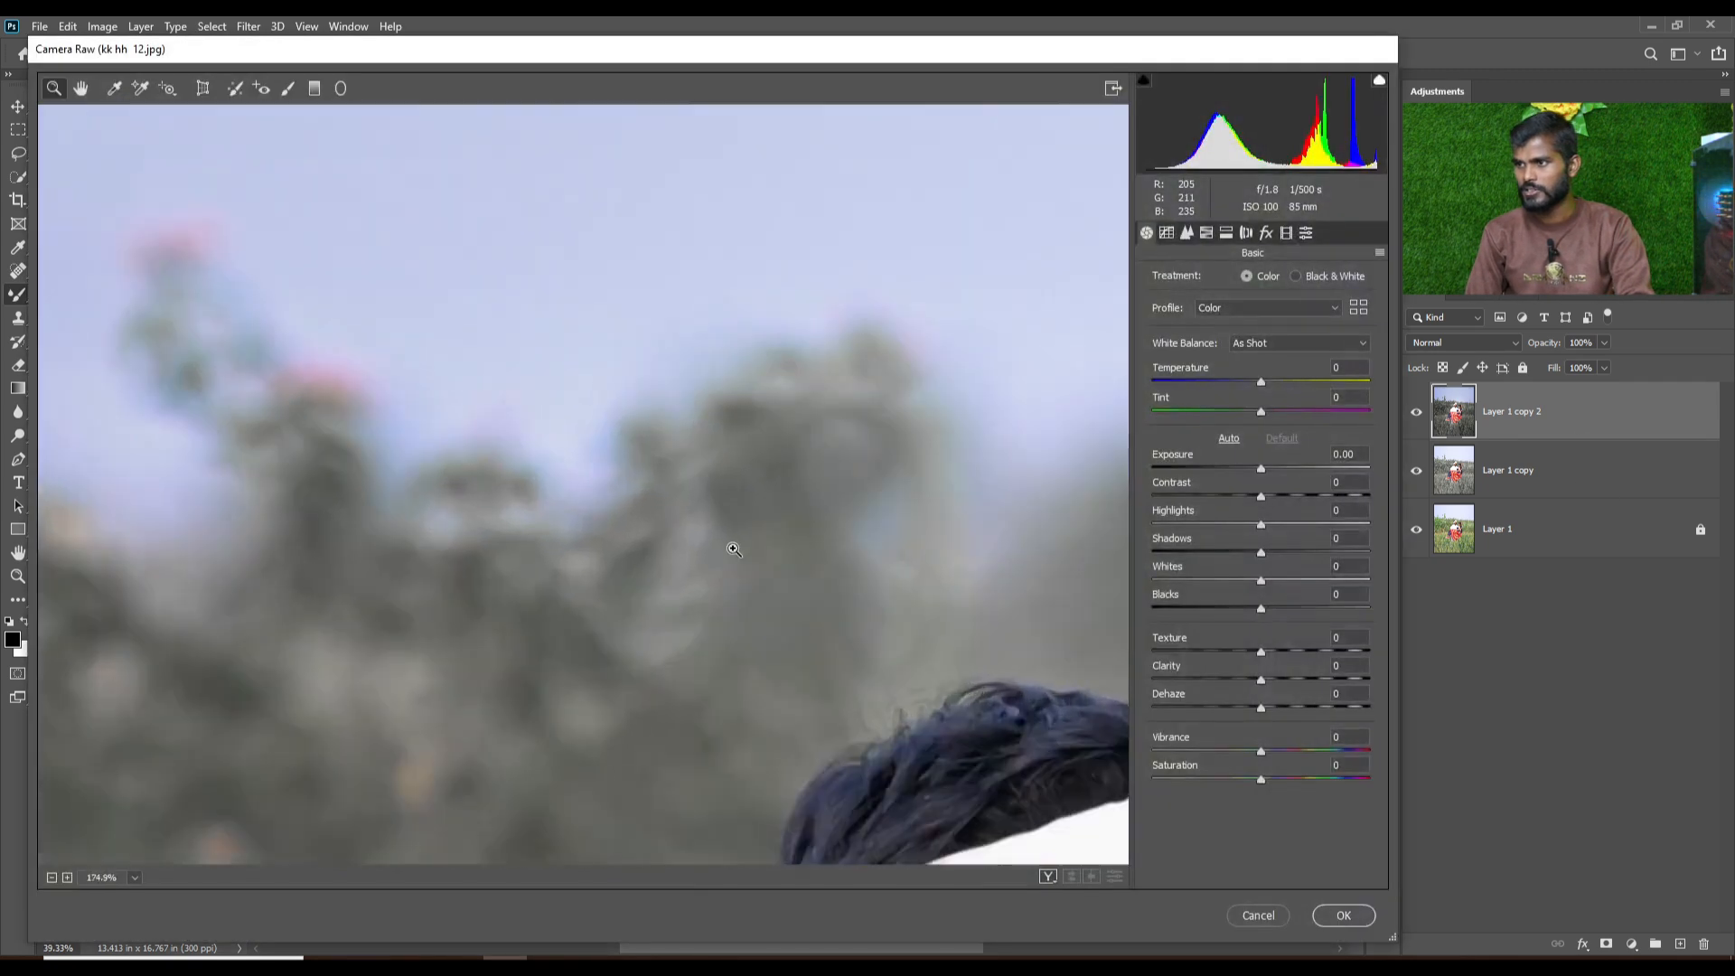
left_click_drag(521, 741, 352, 274)
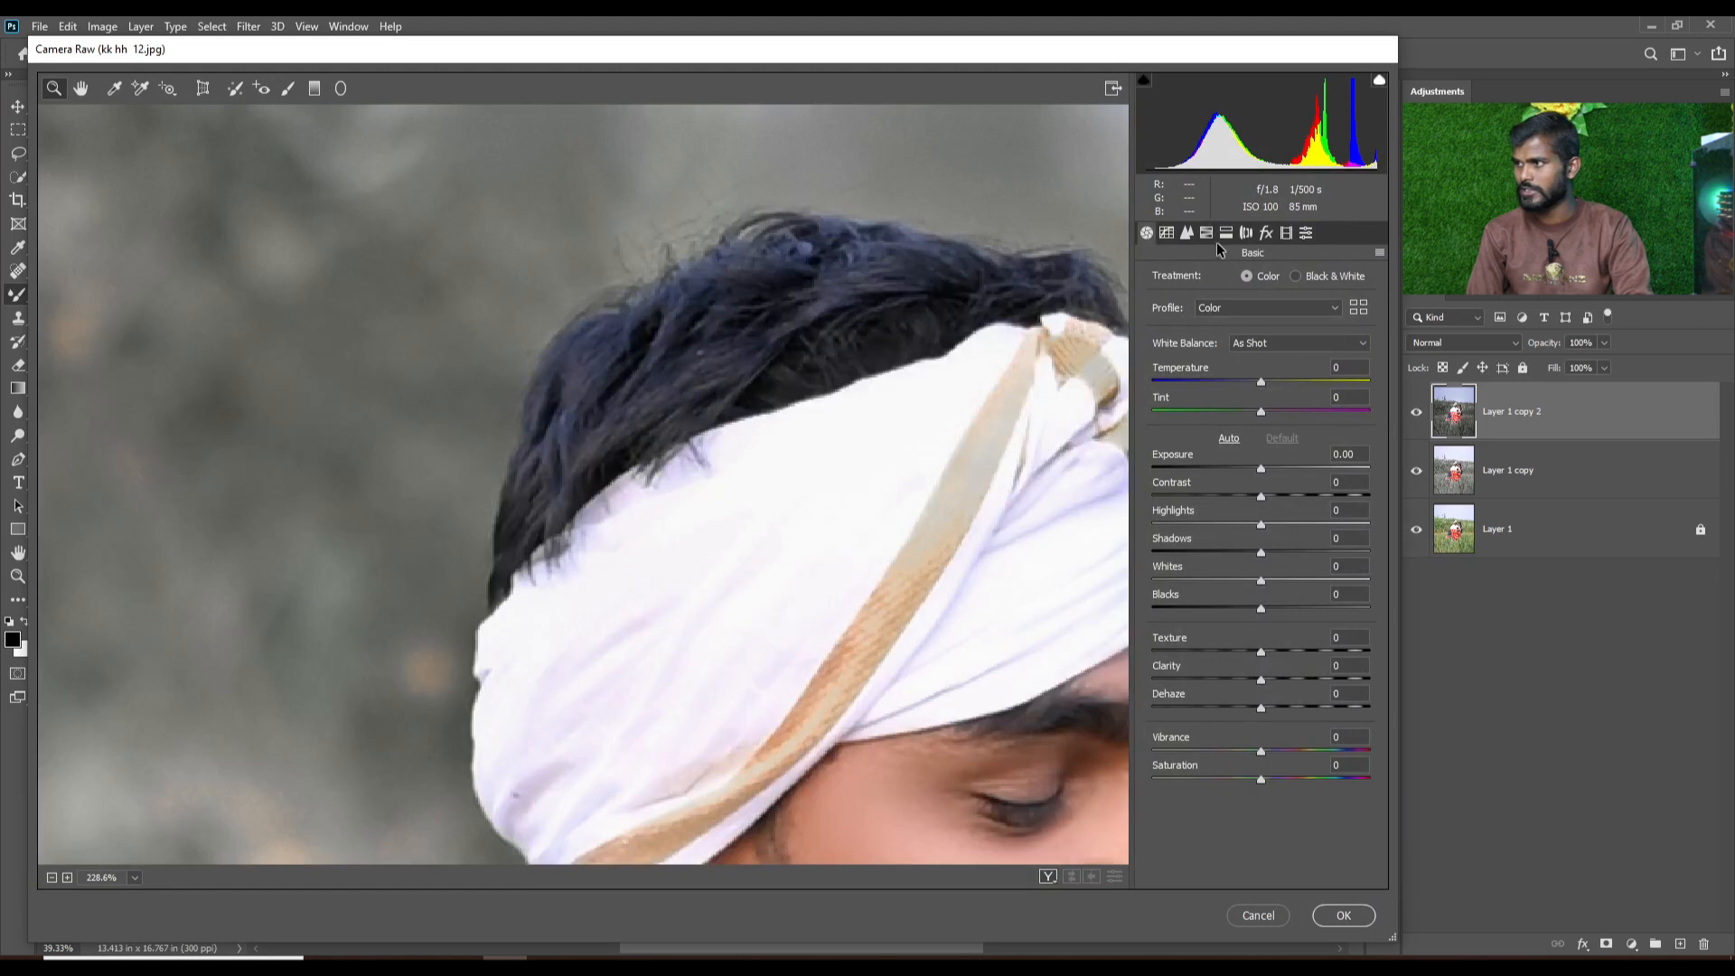
left_click(1187, 233)
left_click(1255, 456)
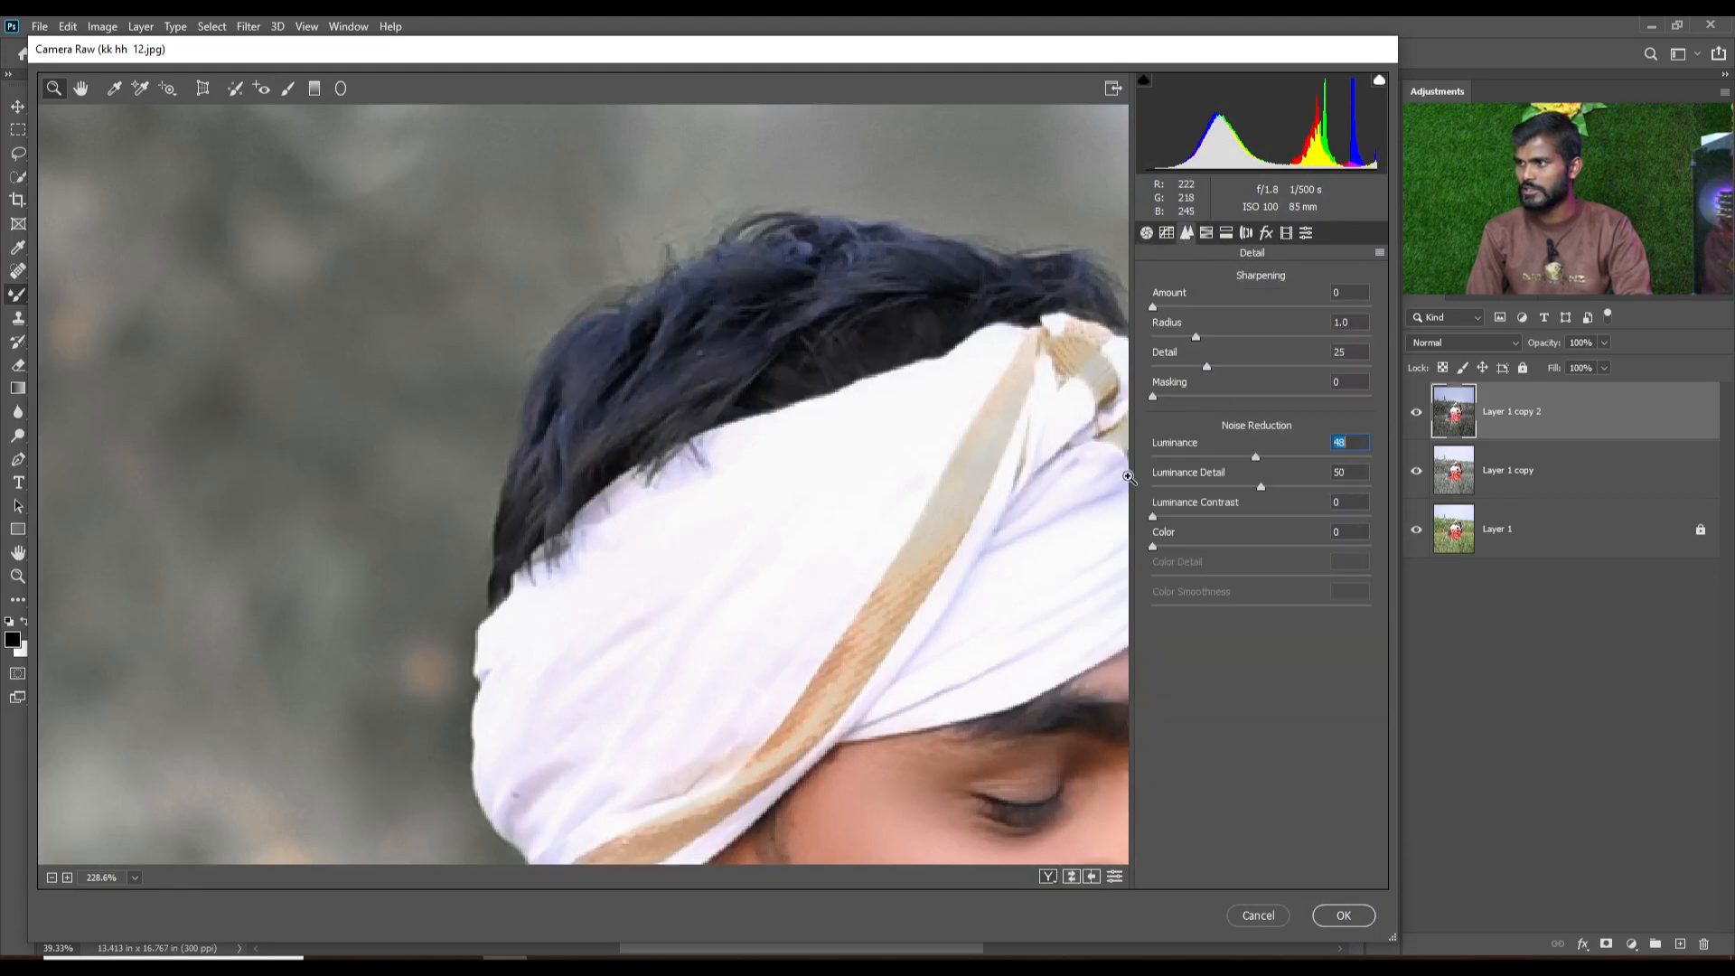
left_click_drag(1254, 459, 1229, 457)
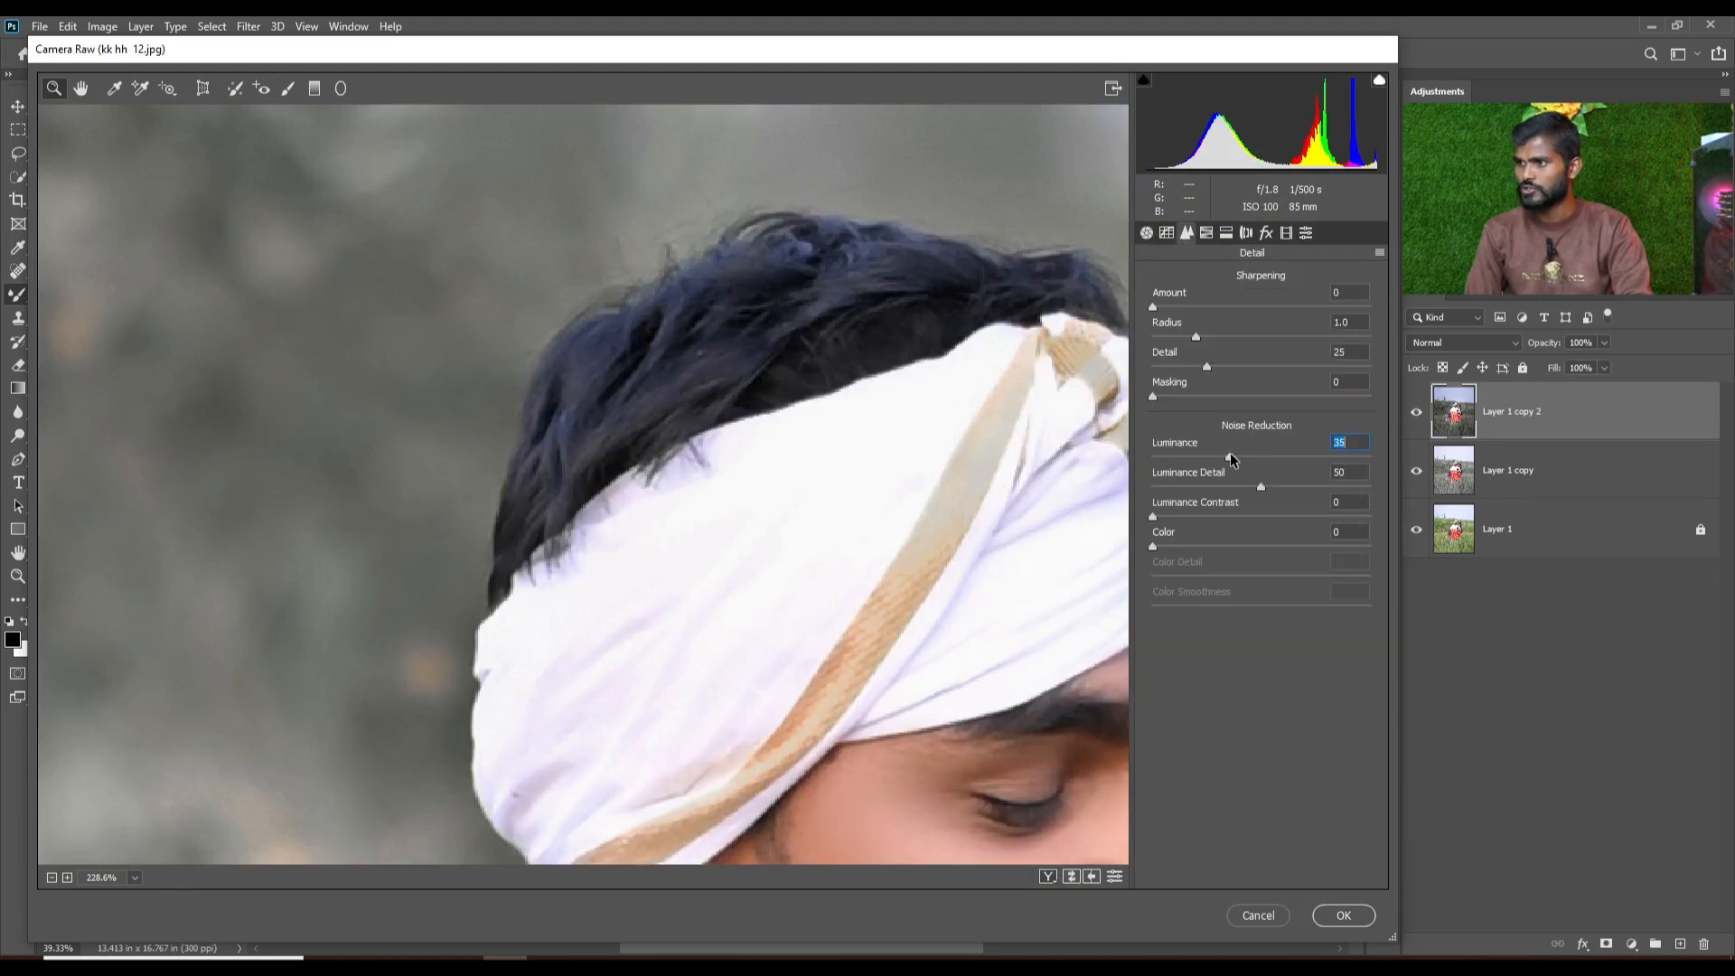
left_click_drag(852, 531, 570, 231)
scroll(569, 230, "down", 2)
scroll(627, 390, "down", 1)
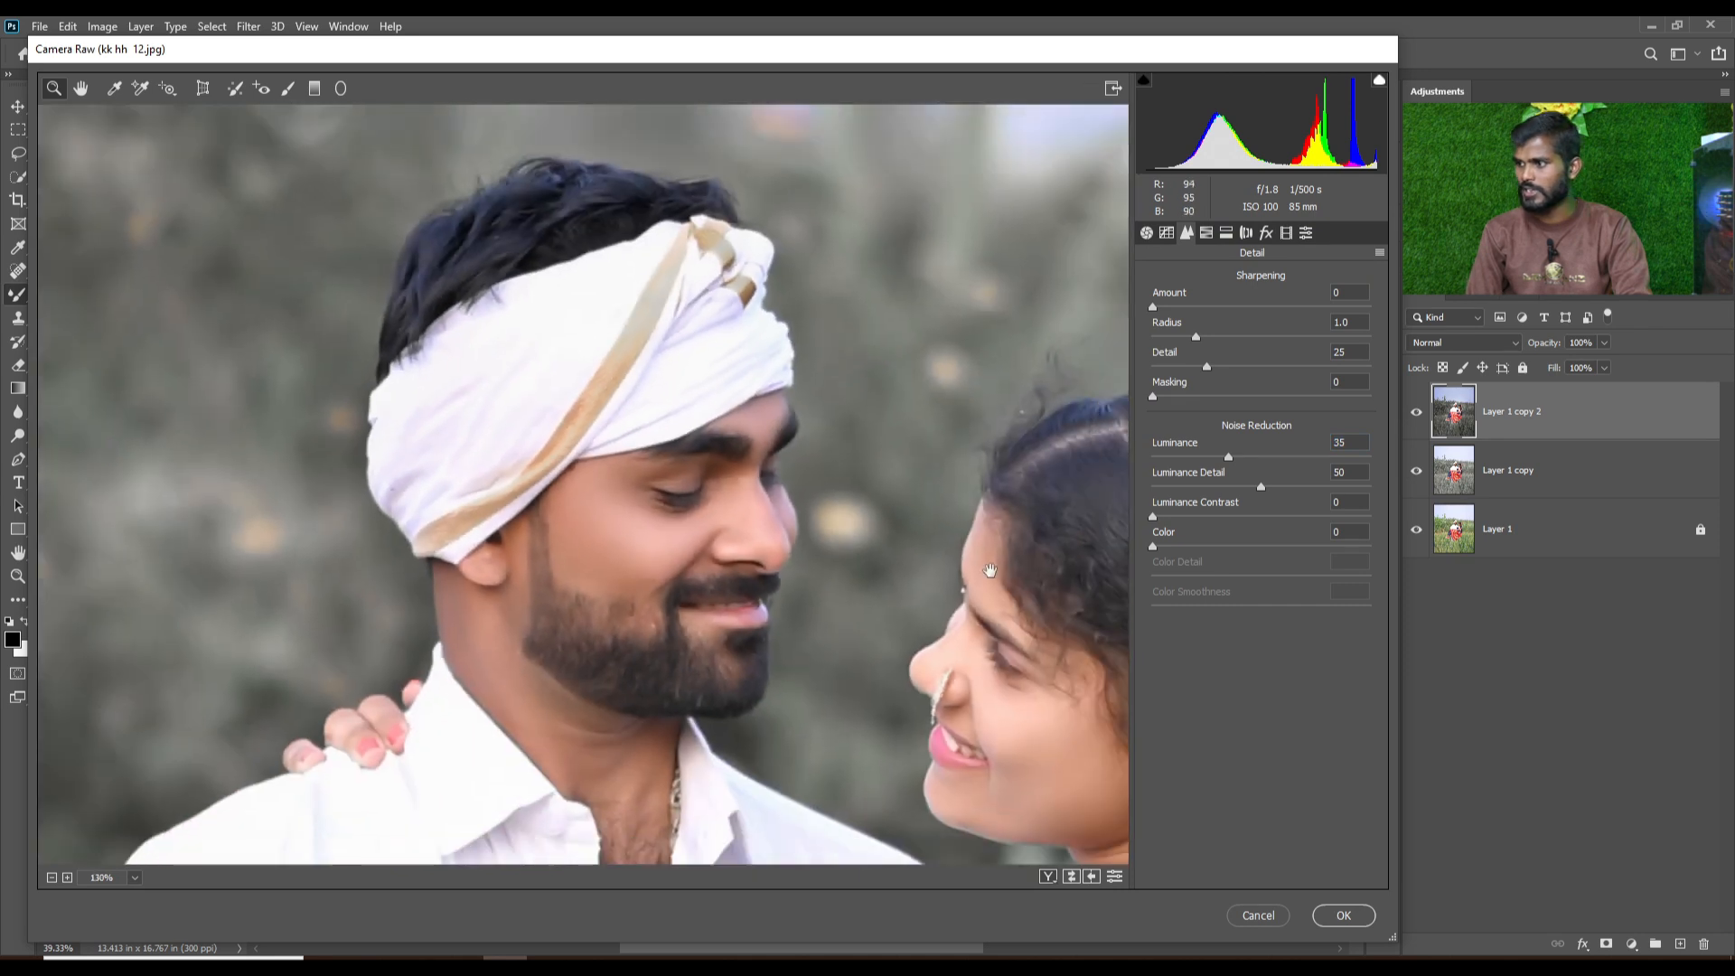
left_click(1341, 915)
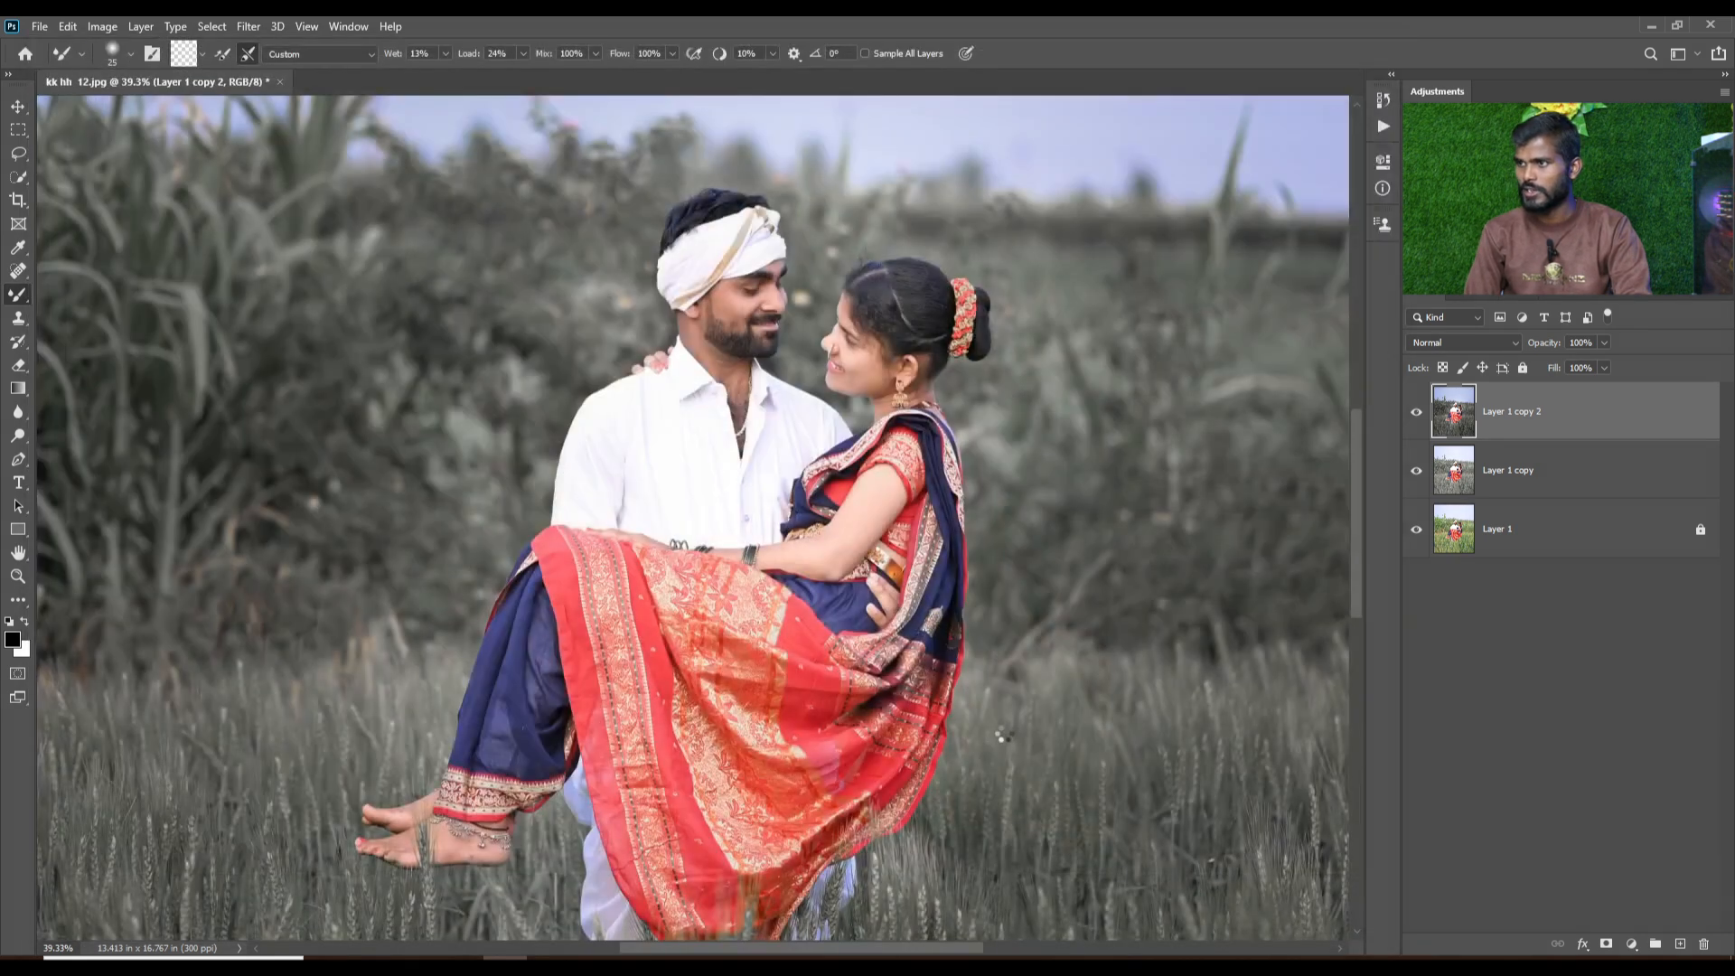
Compare the photo with and without Layer 1 copy 2 by toggling the layer's visibility.
left_click(1416, 412)
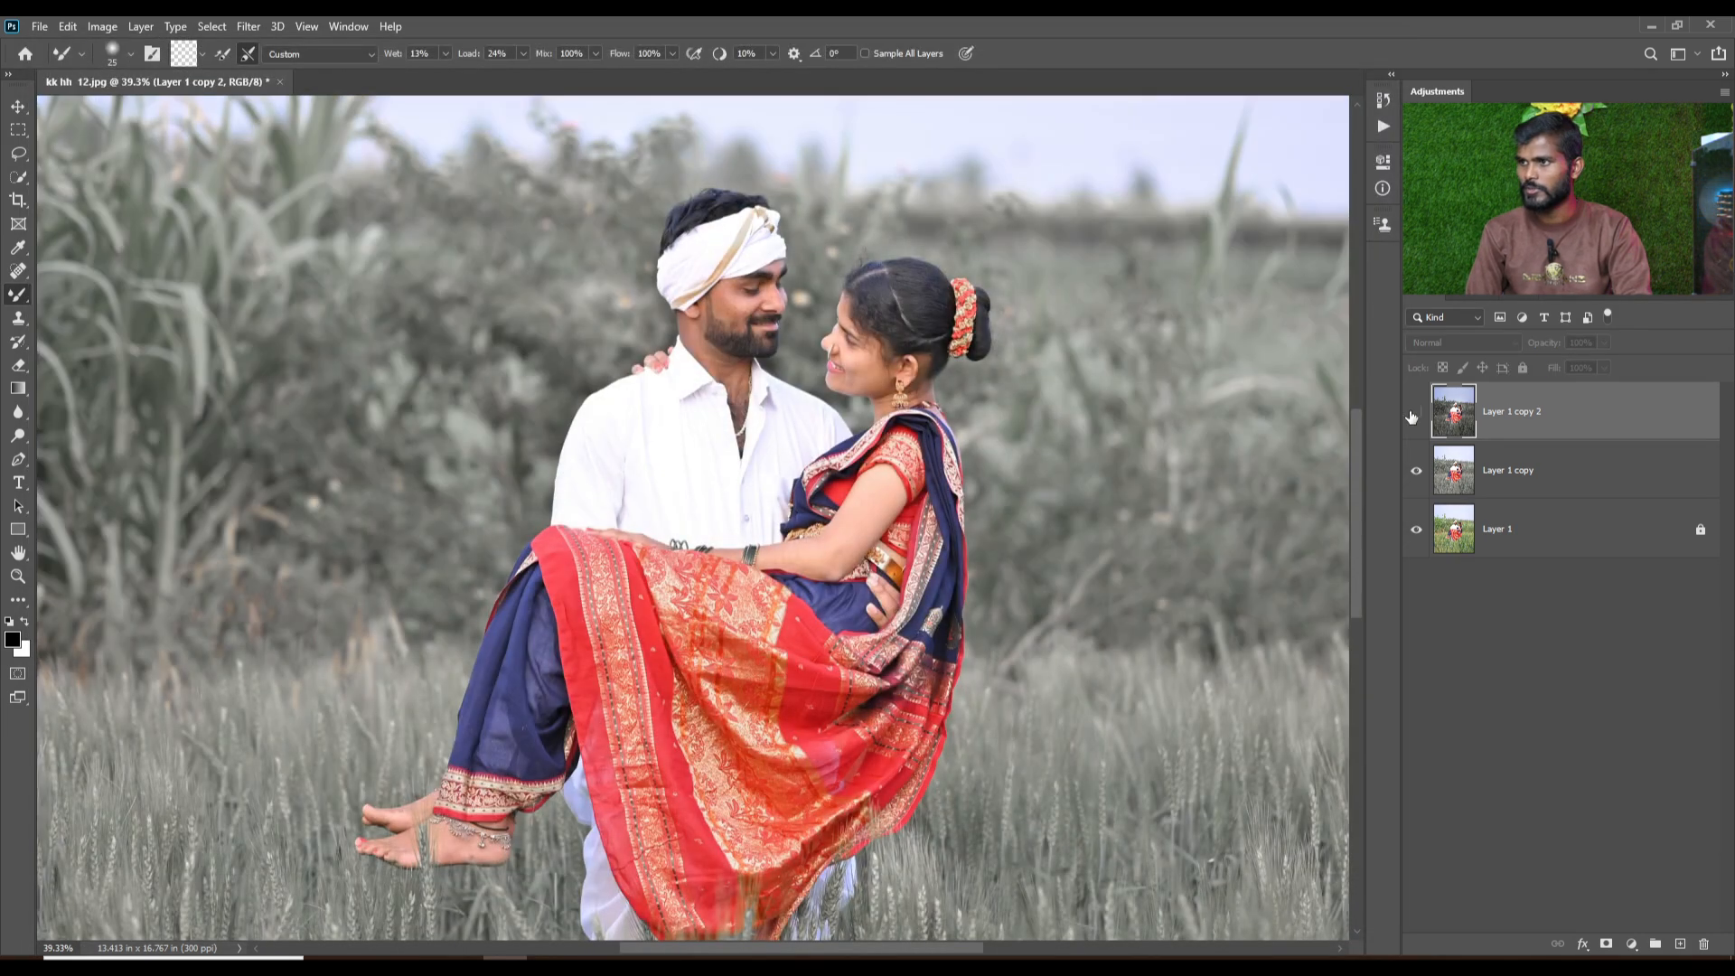
left_click(1414, 414)
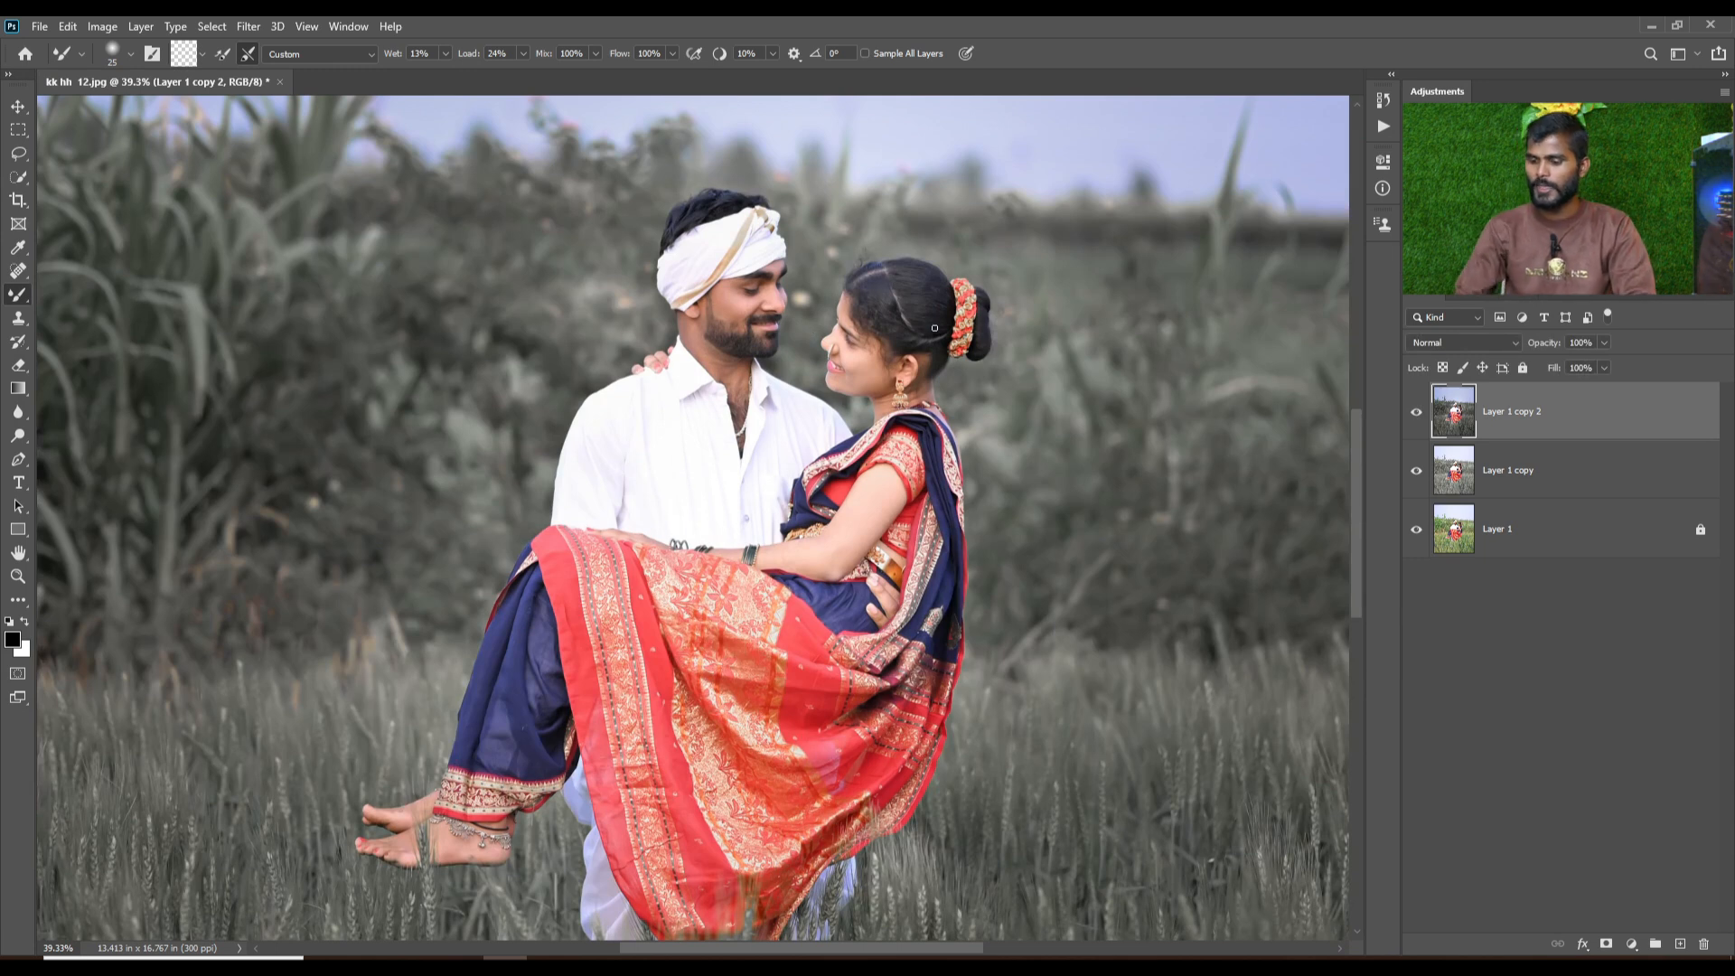
key("ctrl+0")
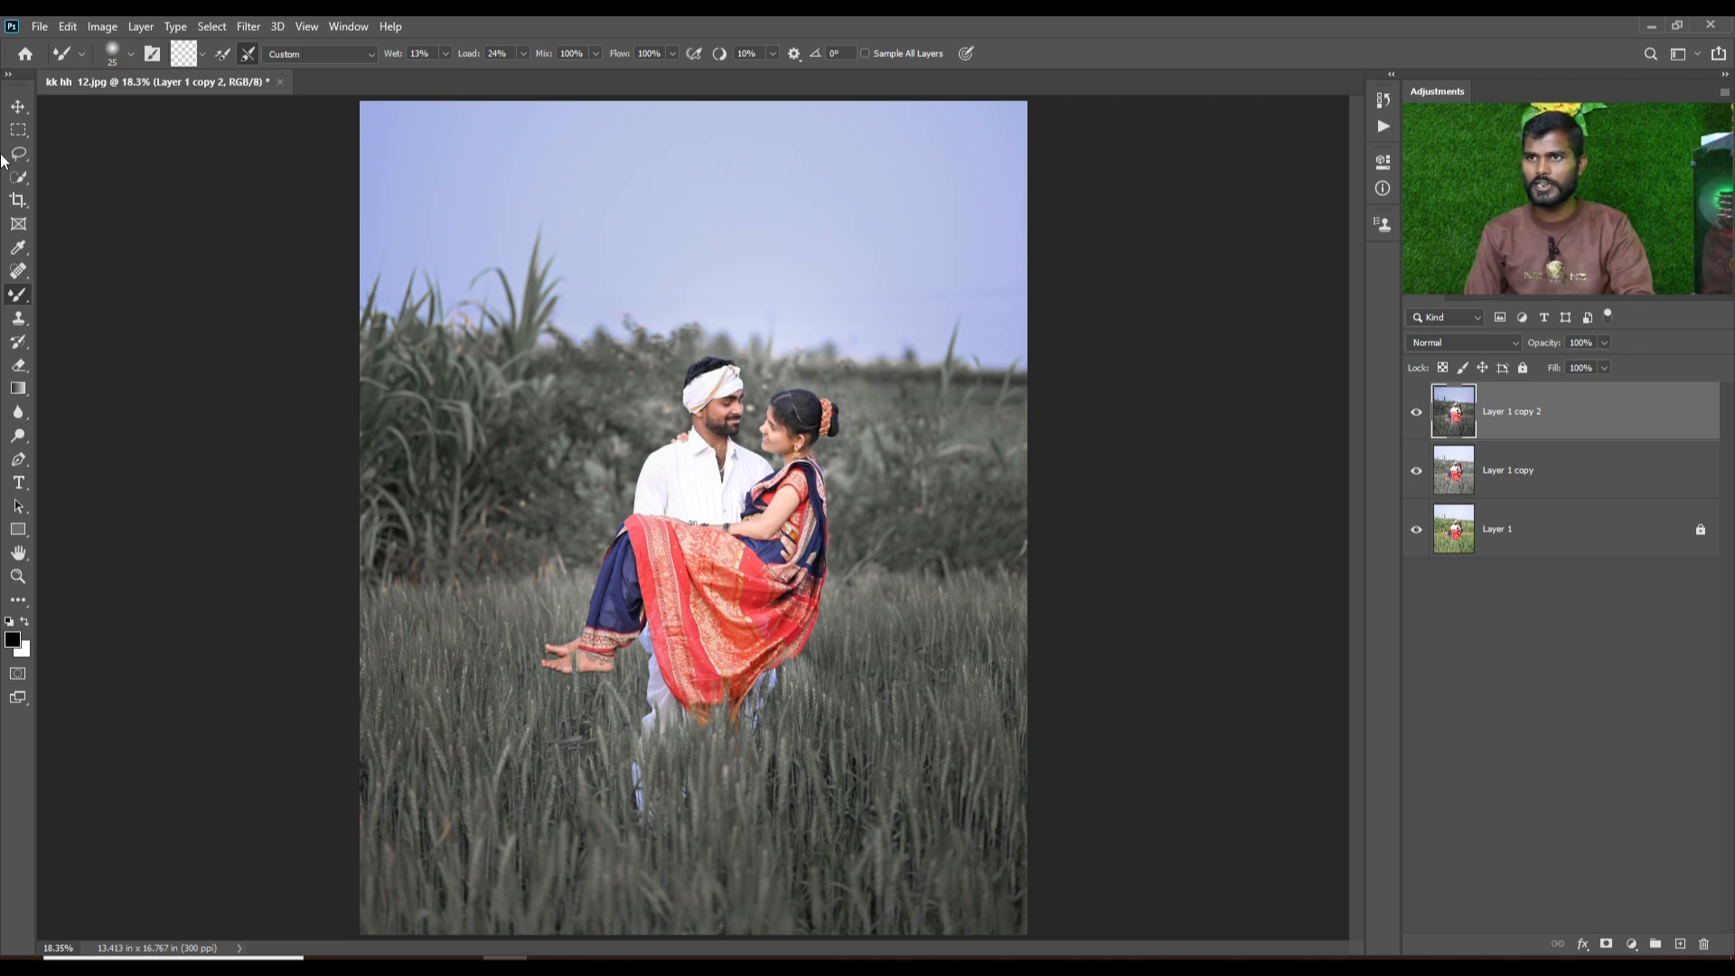
Open Layer 1 copy 2 in Camera Raw and place a Graduated Filter from above the image down to the horizon.
left_click(18, 106)
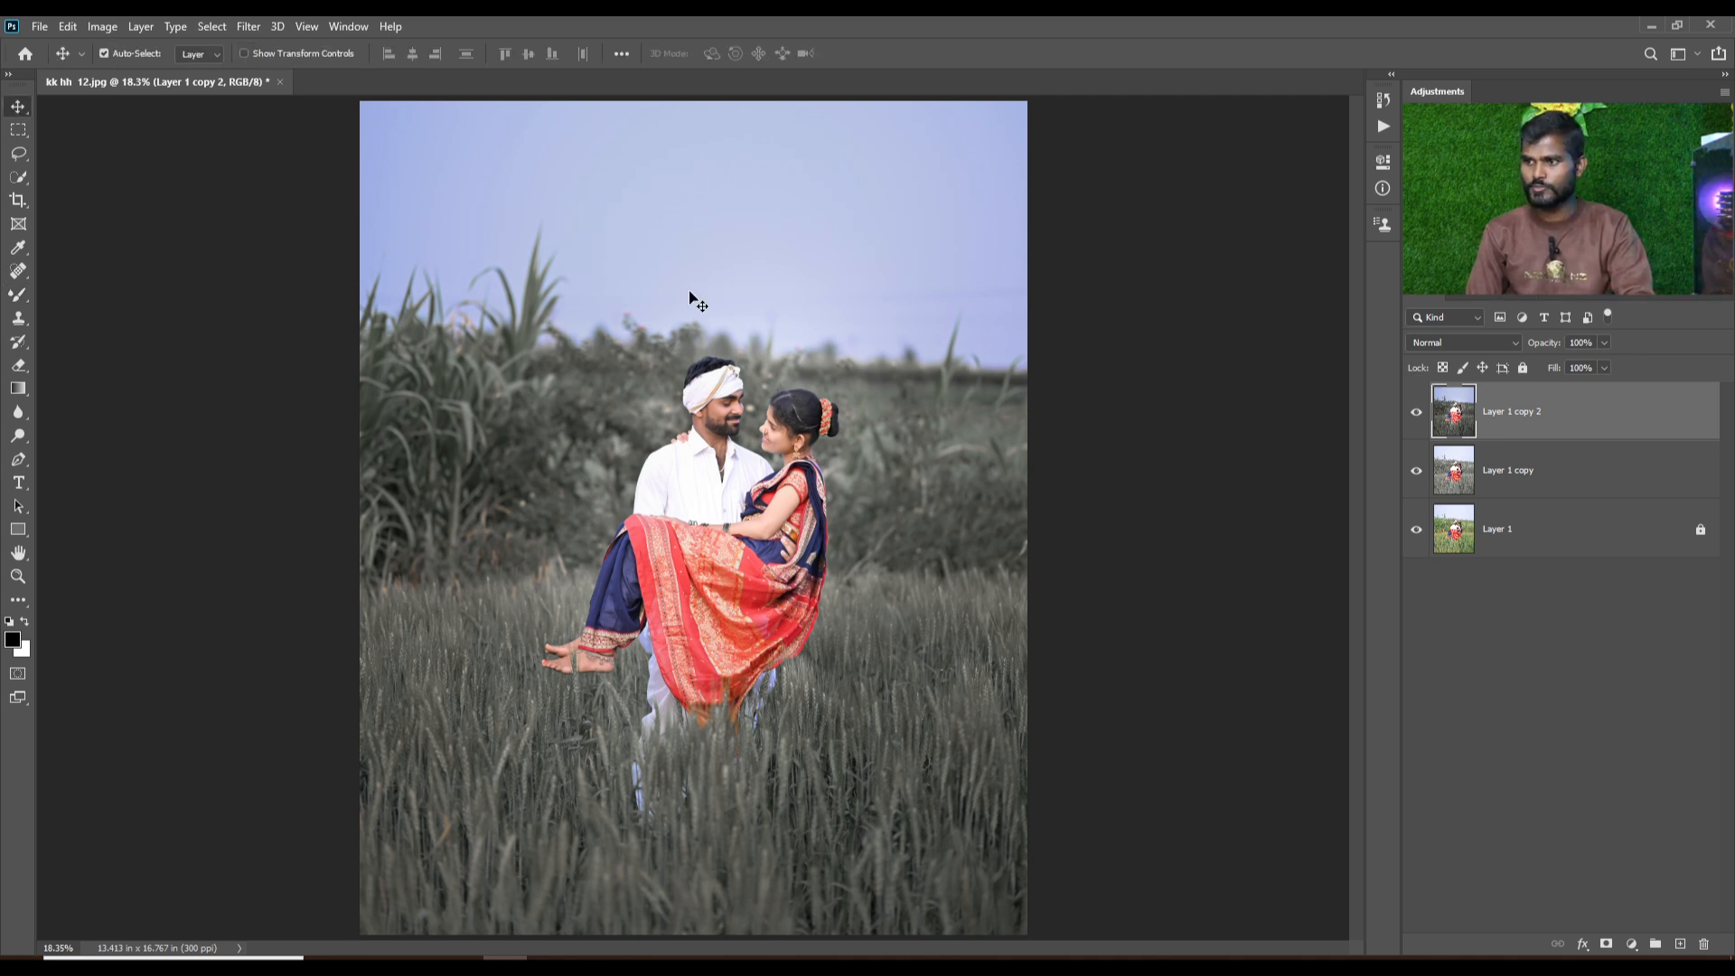
key("ctrl+minus")
key("ctrl+minus")
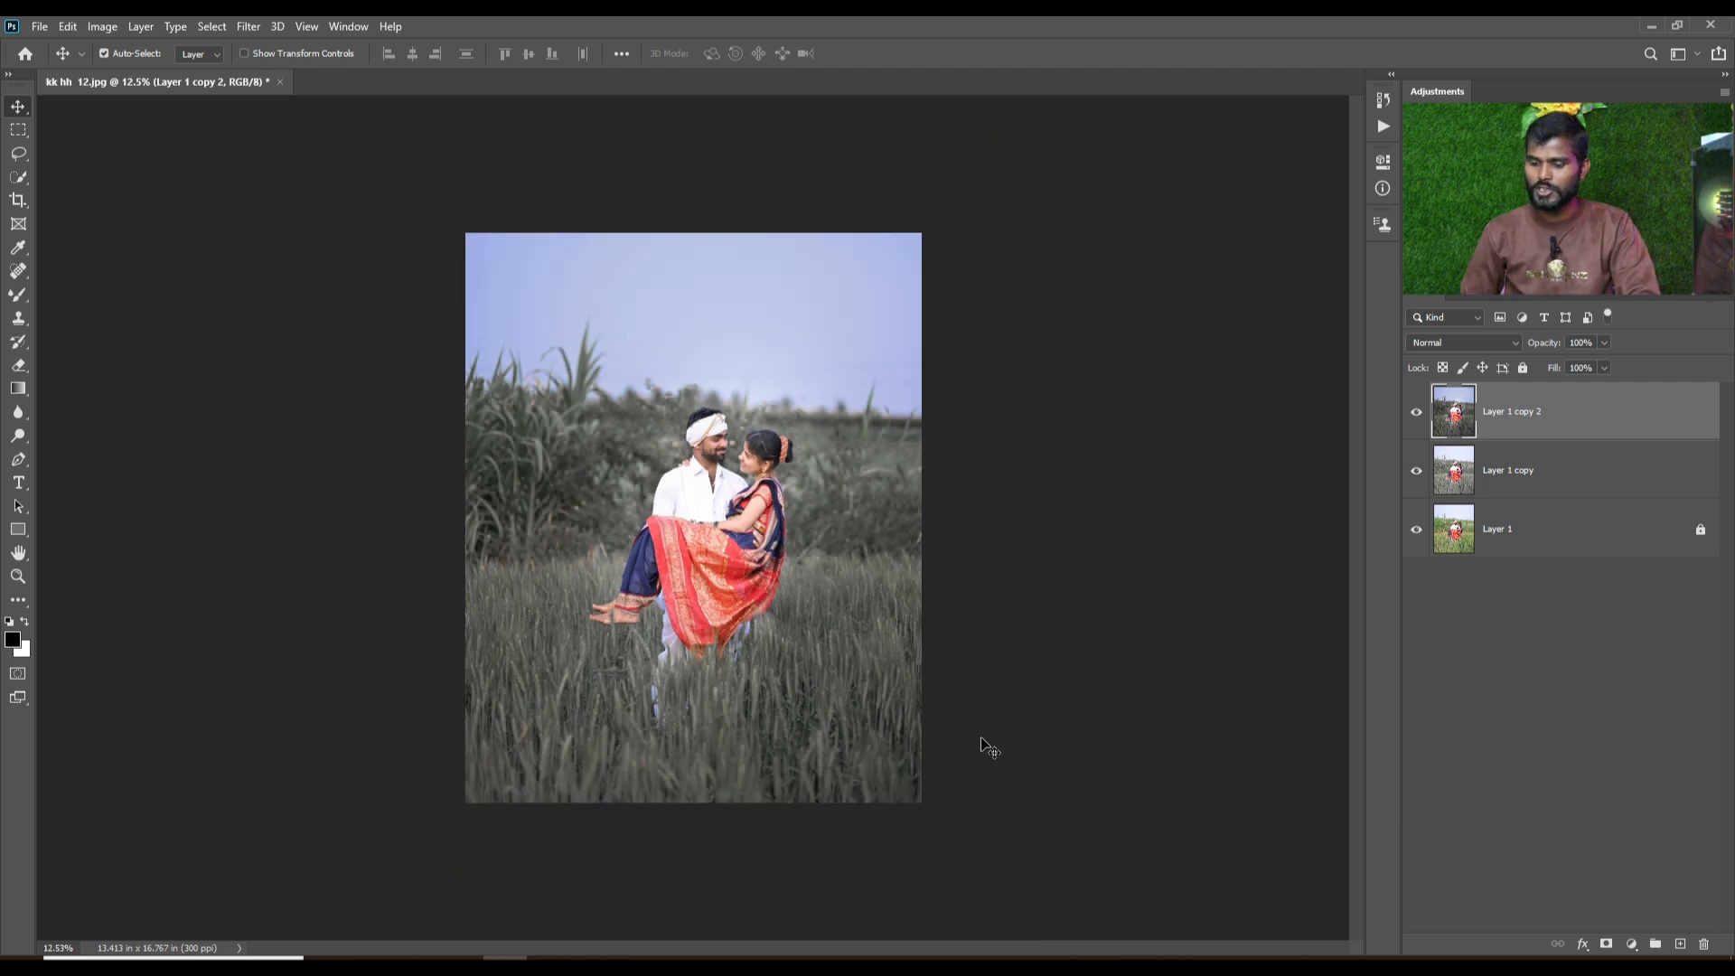
key("ctrl+0")
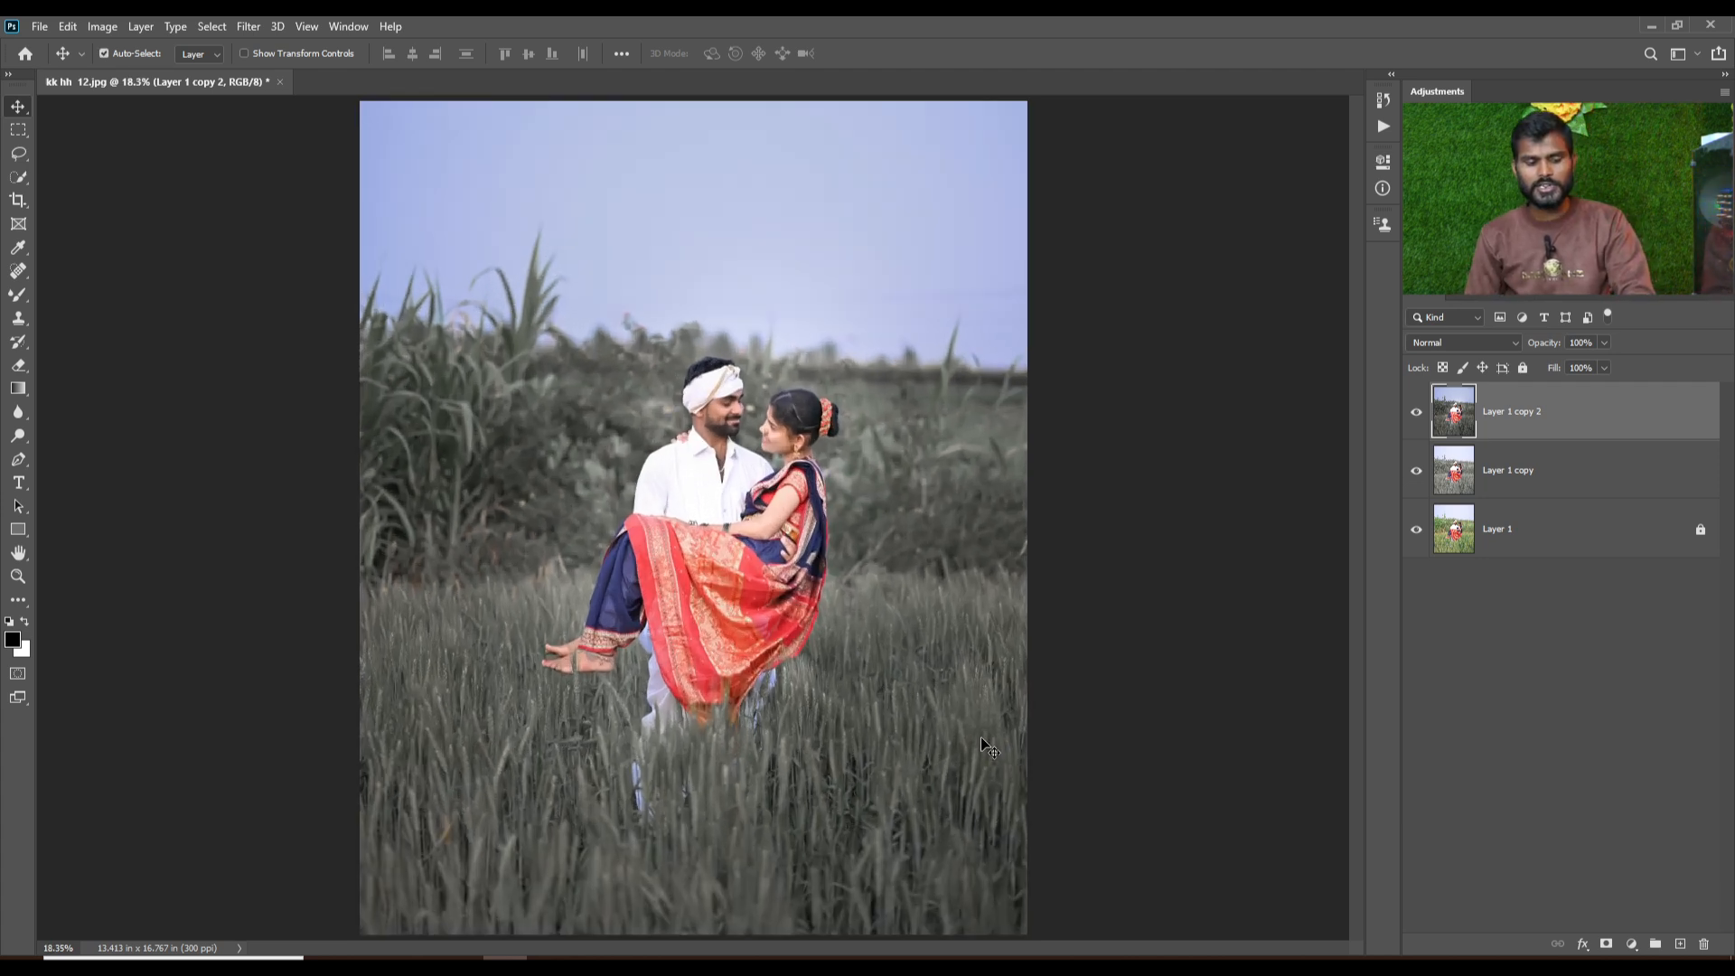
key("ctrl+shift+a")
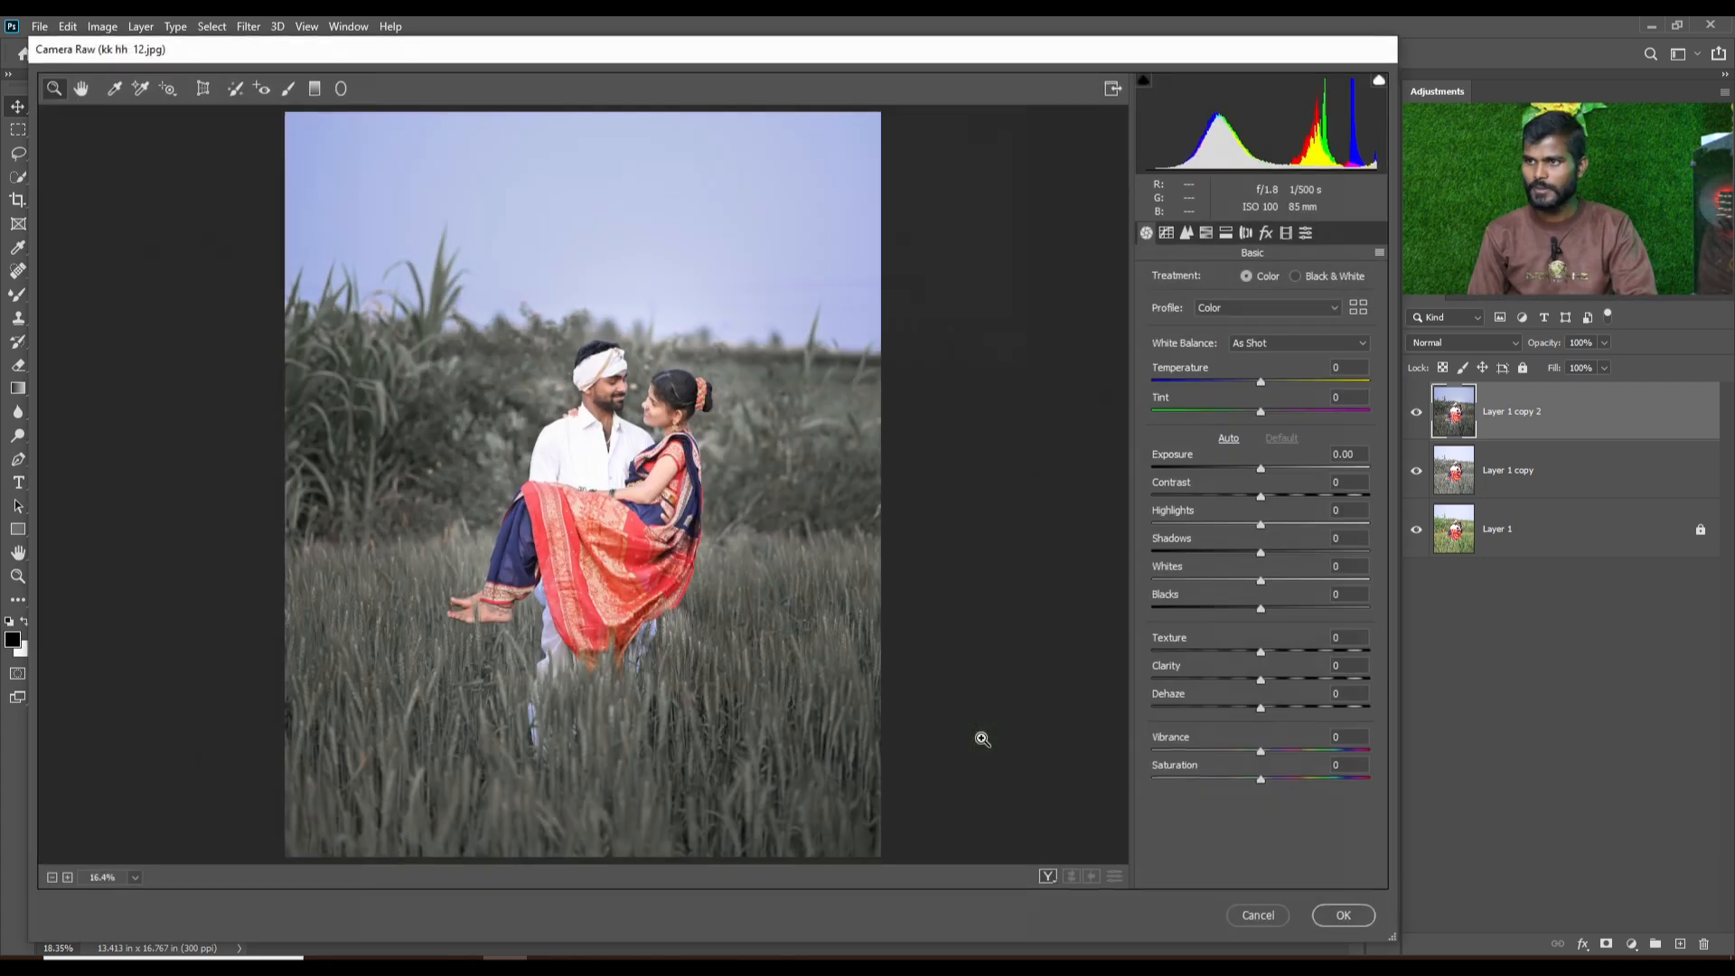
left_click(314, 88)
key("ctrl+minus")
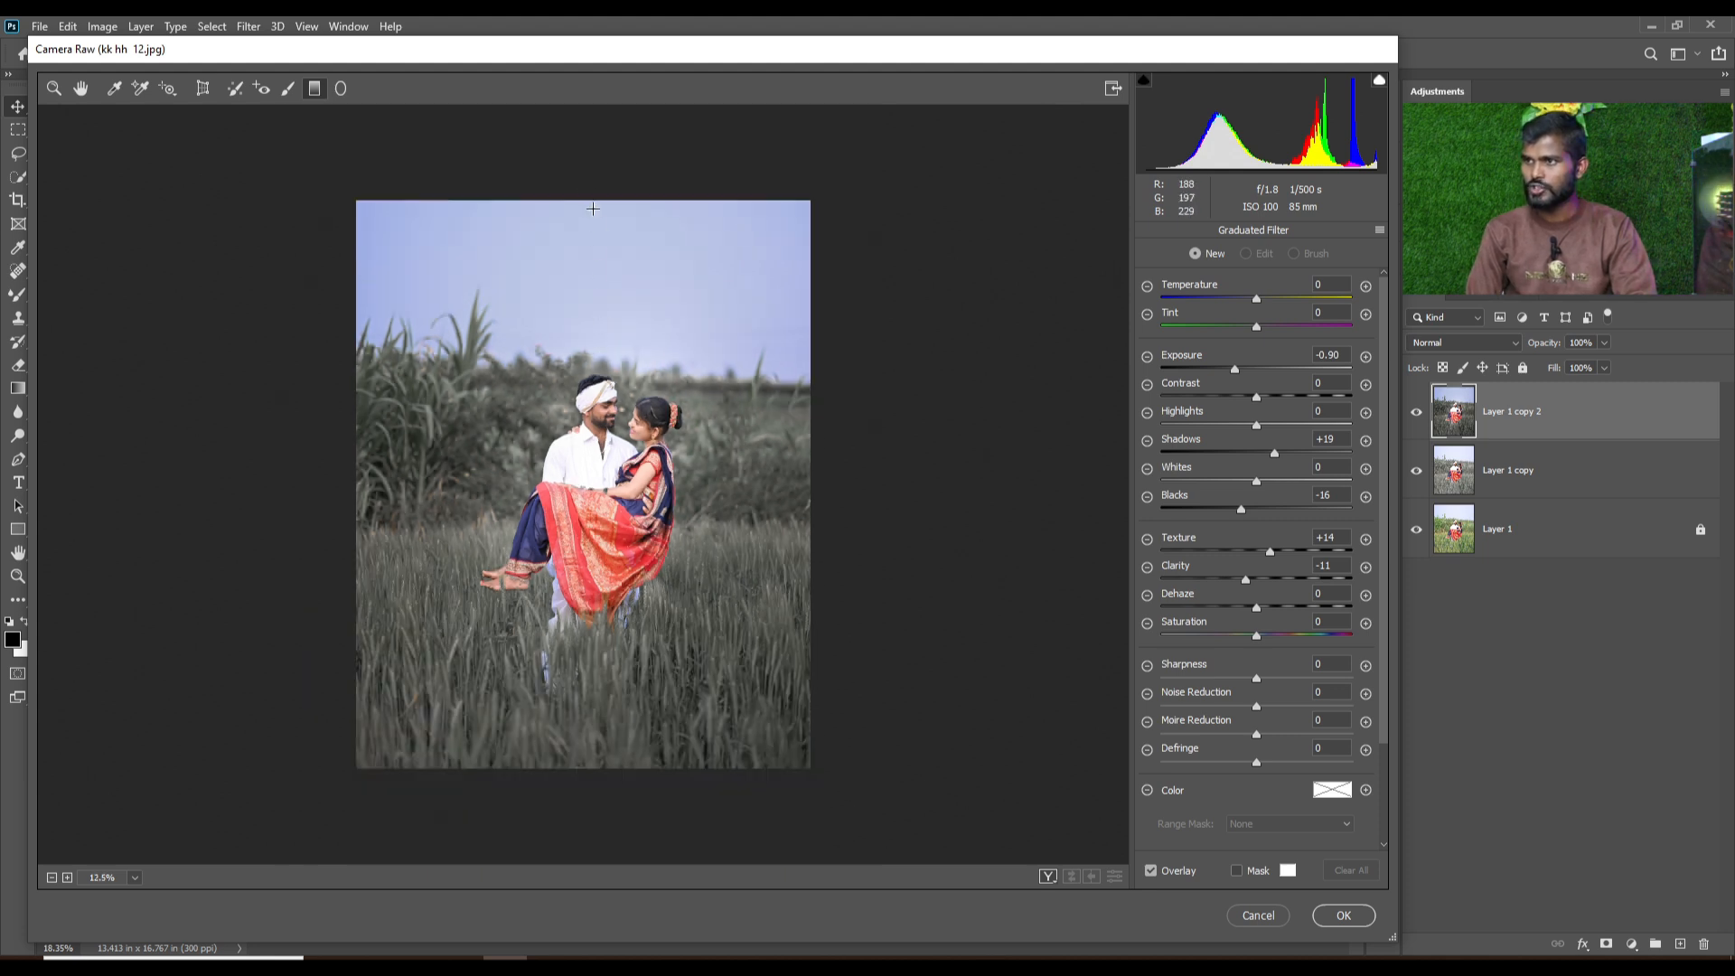
left_click_drag(586, 173, 574, 371)
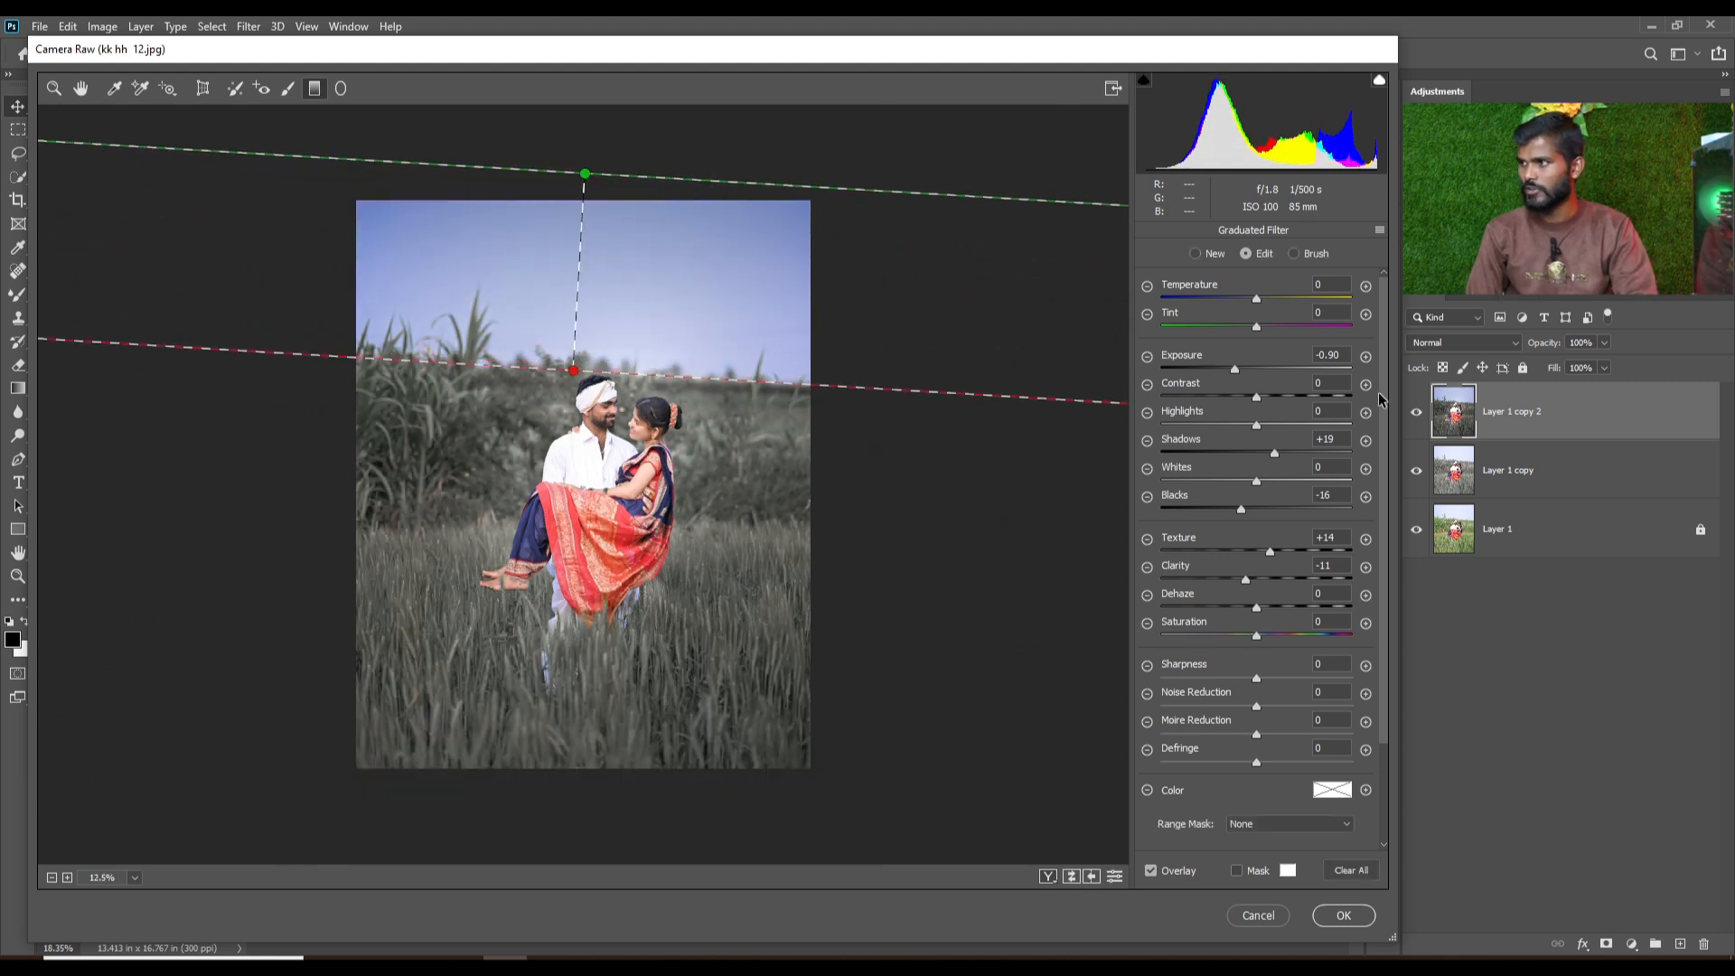
Reset the graduated filter's Exposure, Shadows, Blacks, Texture and Clarity to 0.
double_click(1339, 356)
type("-0")
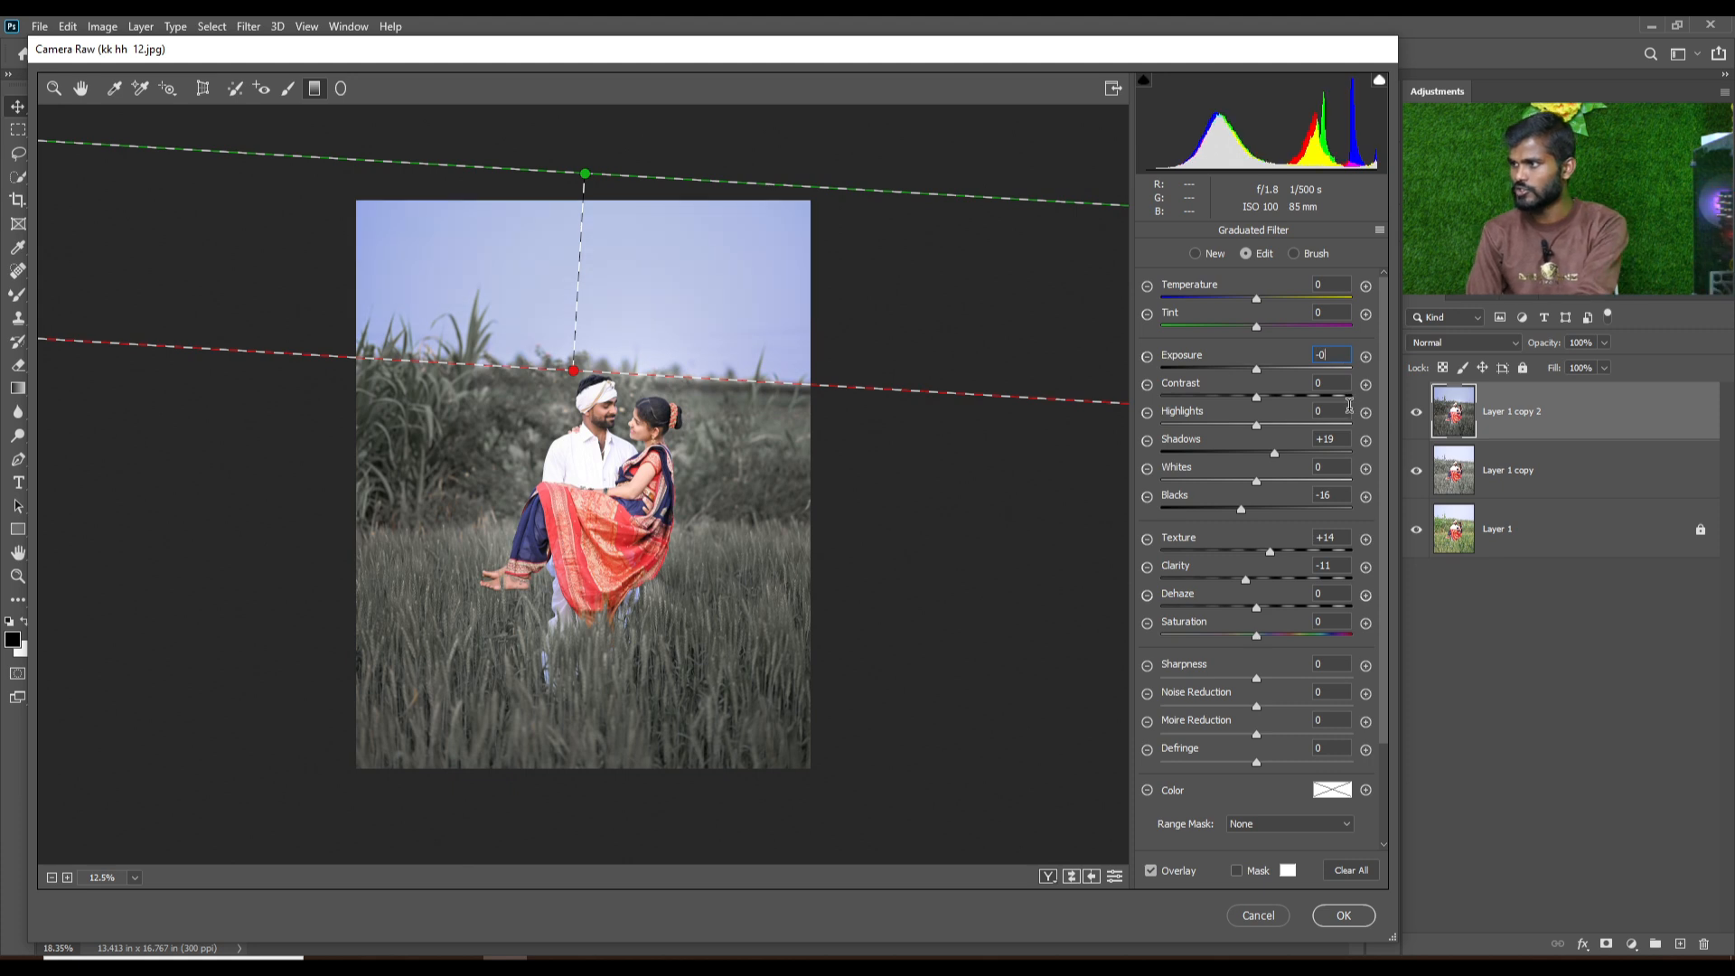
double_click(1339, 439)
type("0")
double_click(1336, 496)
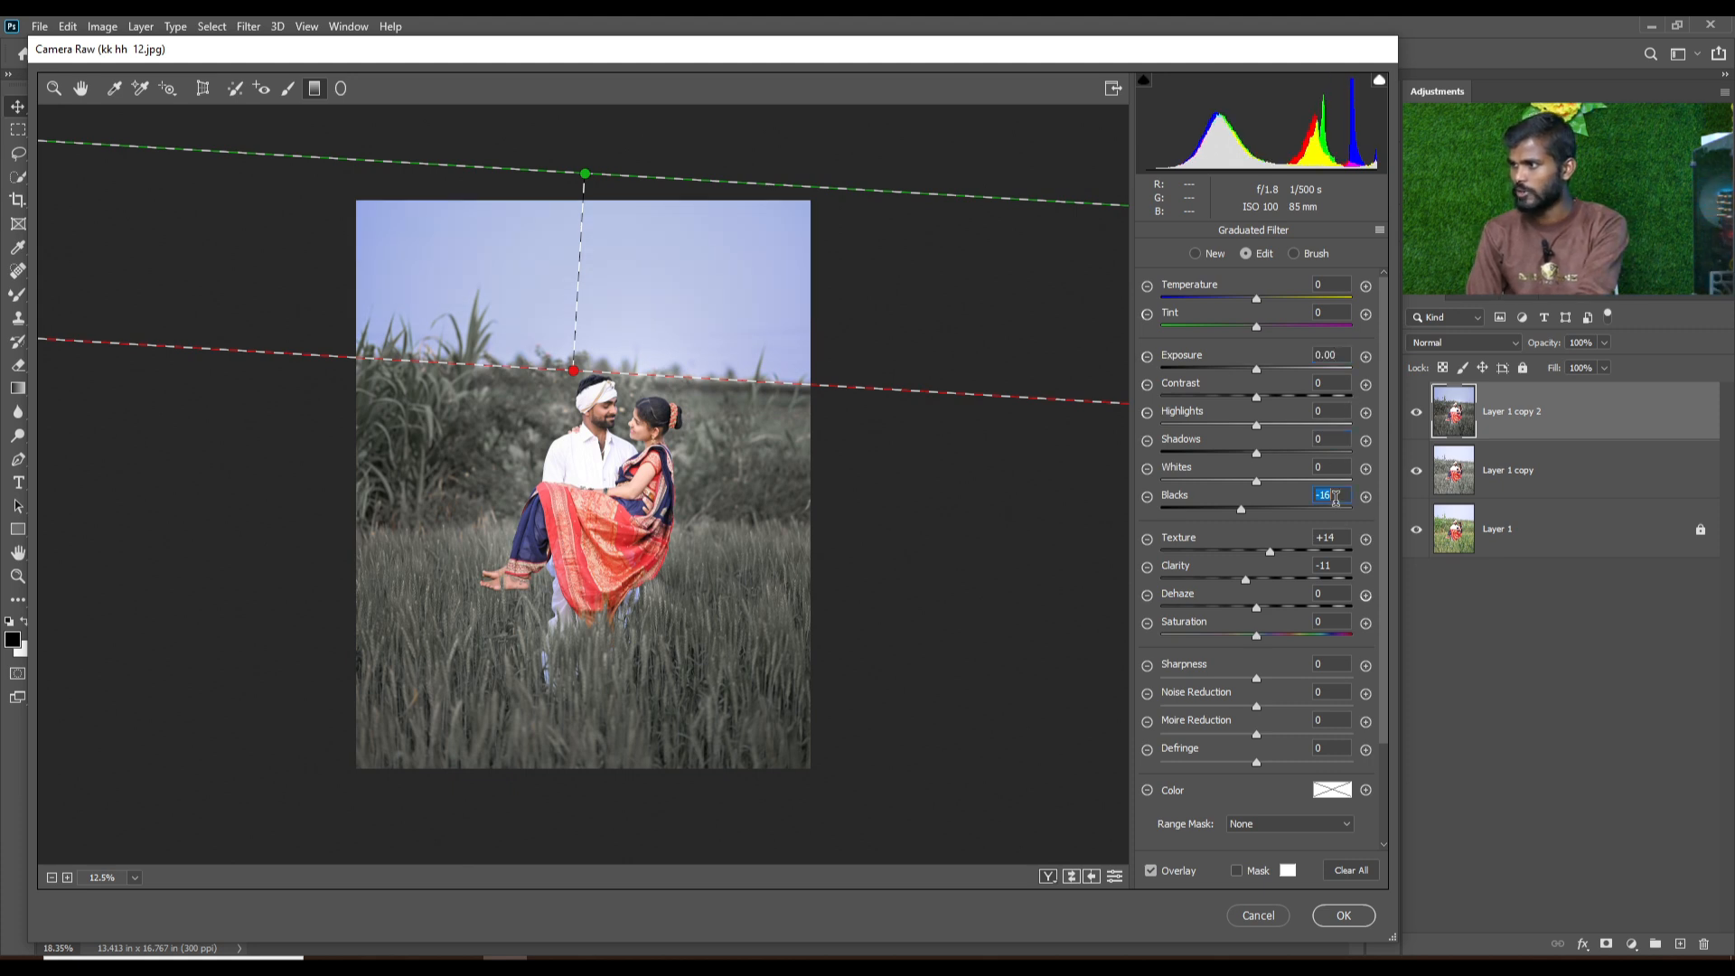
type("0")
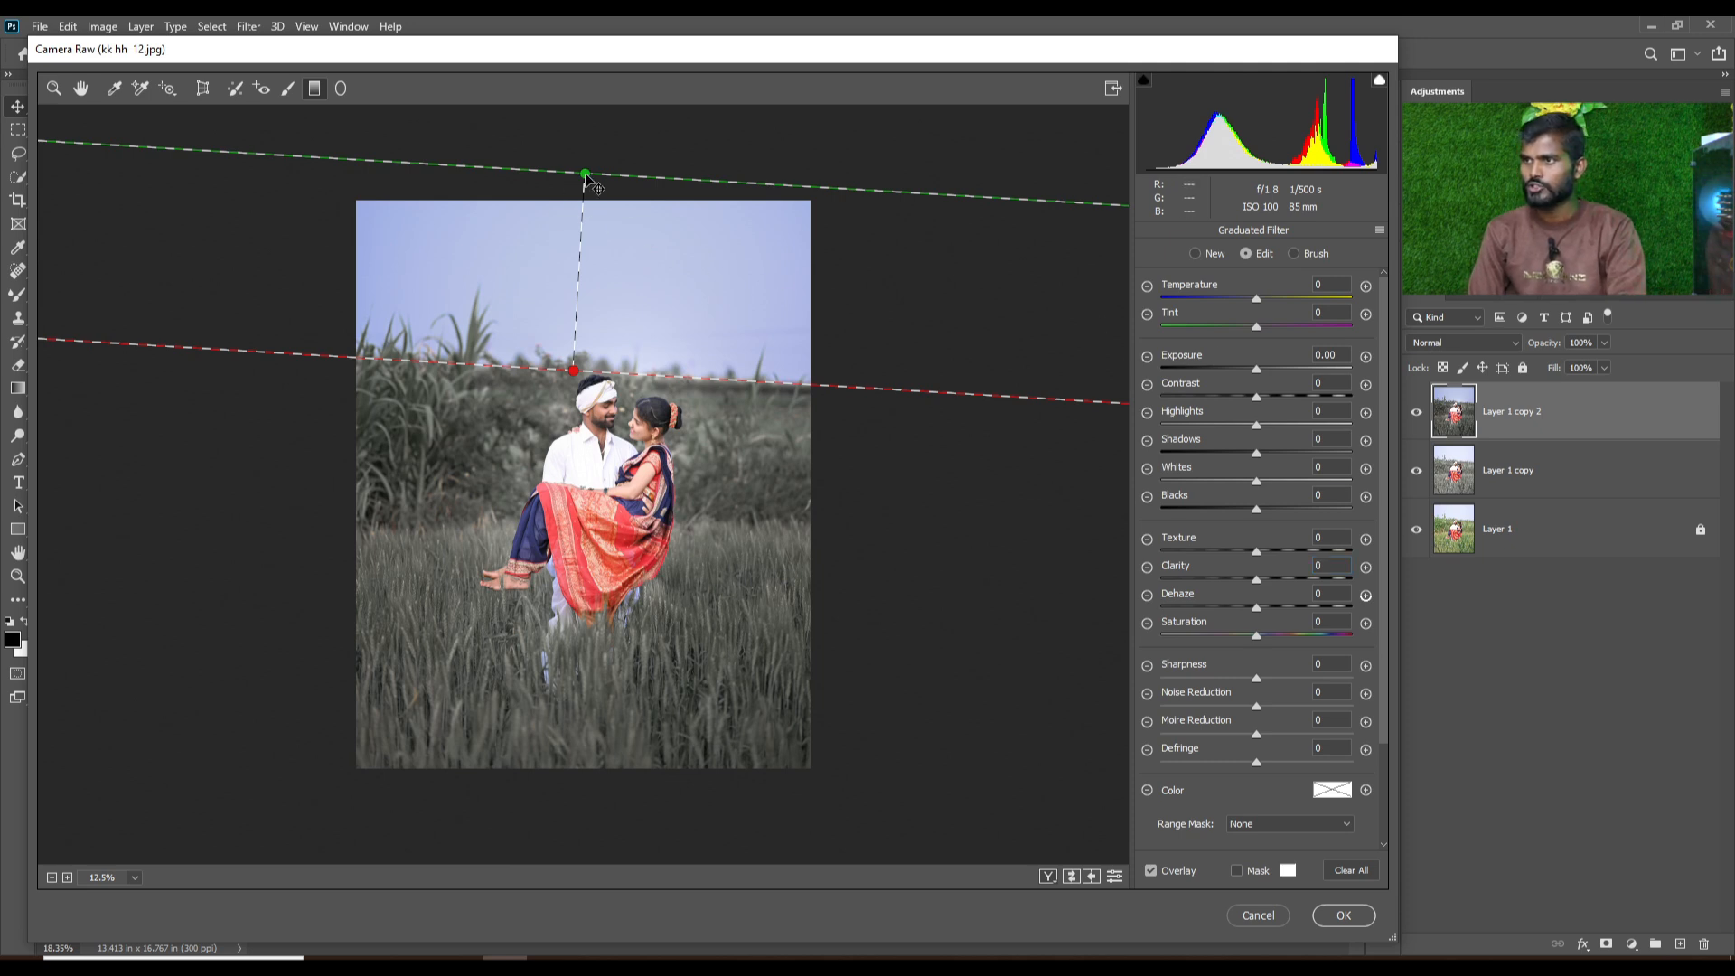
Reposition the graduated filter to run from mid-sky to the man's turban and raise its Exposure to +1.20.
left_click_drag(586, 174, 590, 279)
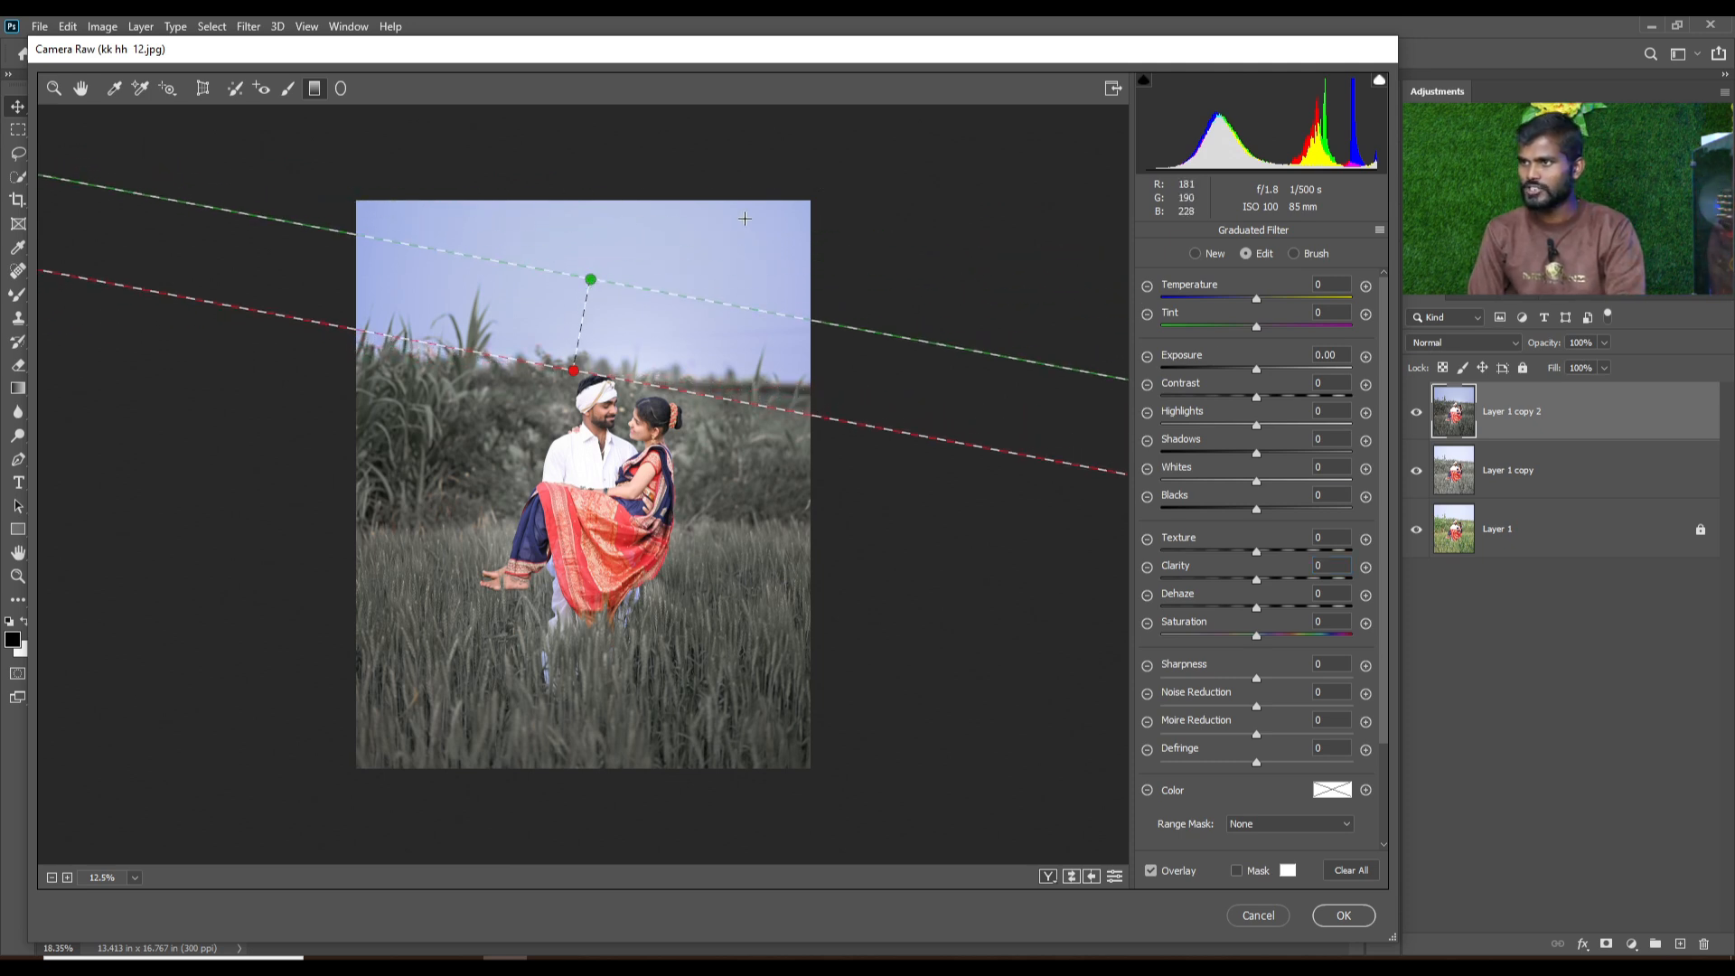
left_click_drag(576, 372, 583, 386)
left_click_drag(590, 279, 588, 279)
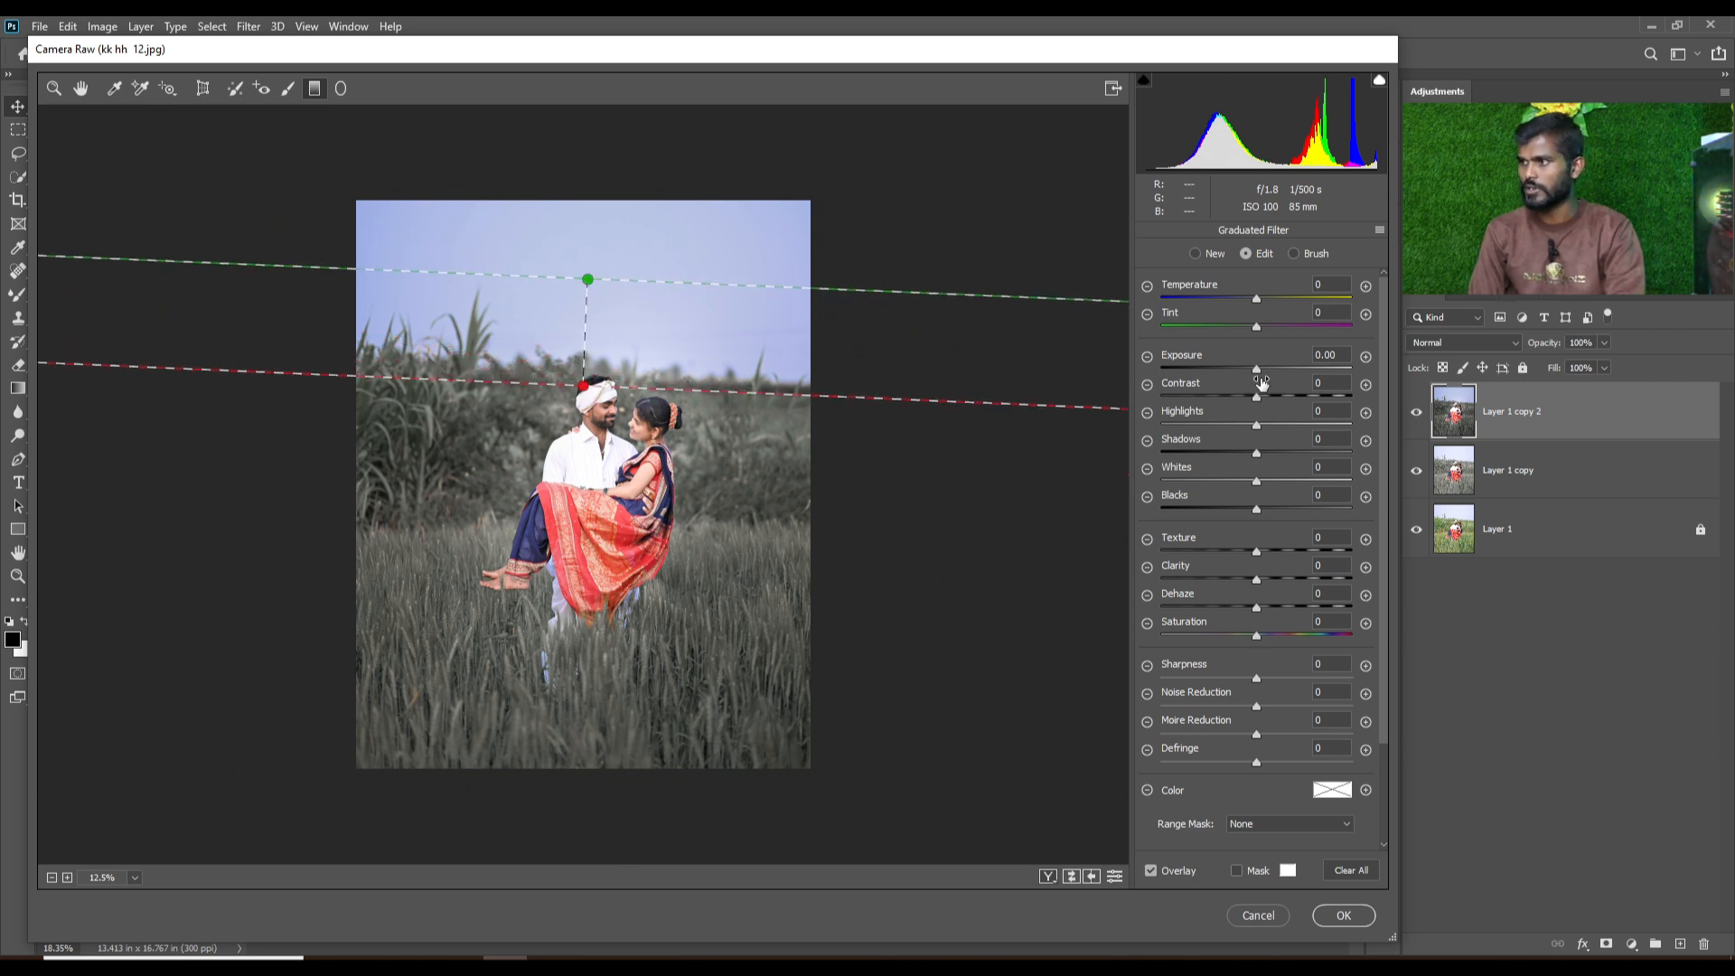
left_click_drag(1258, 369, 1286, 377)
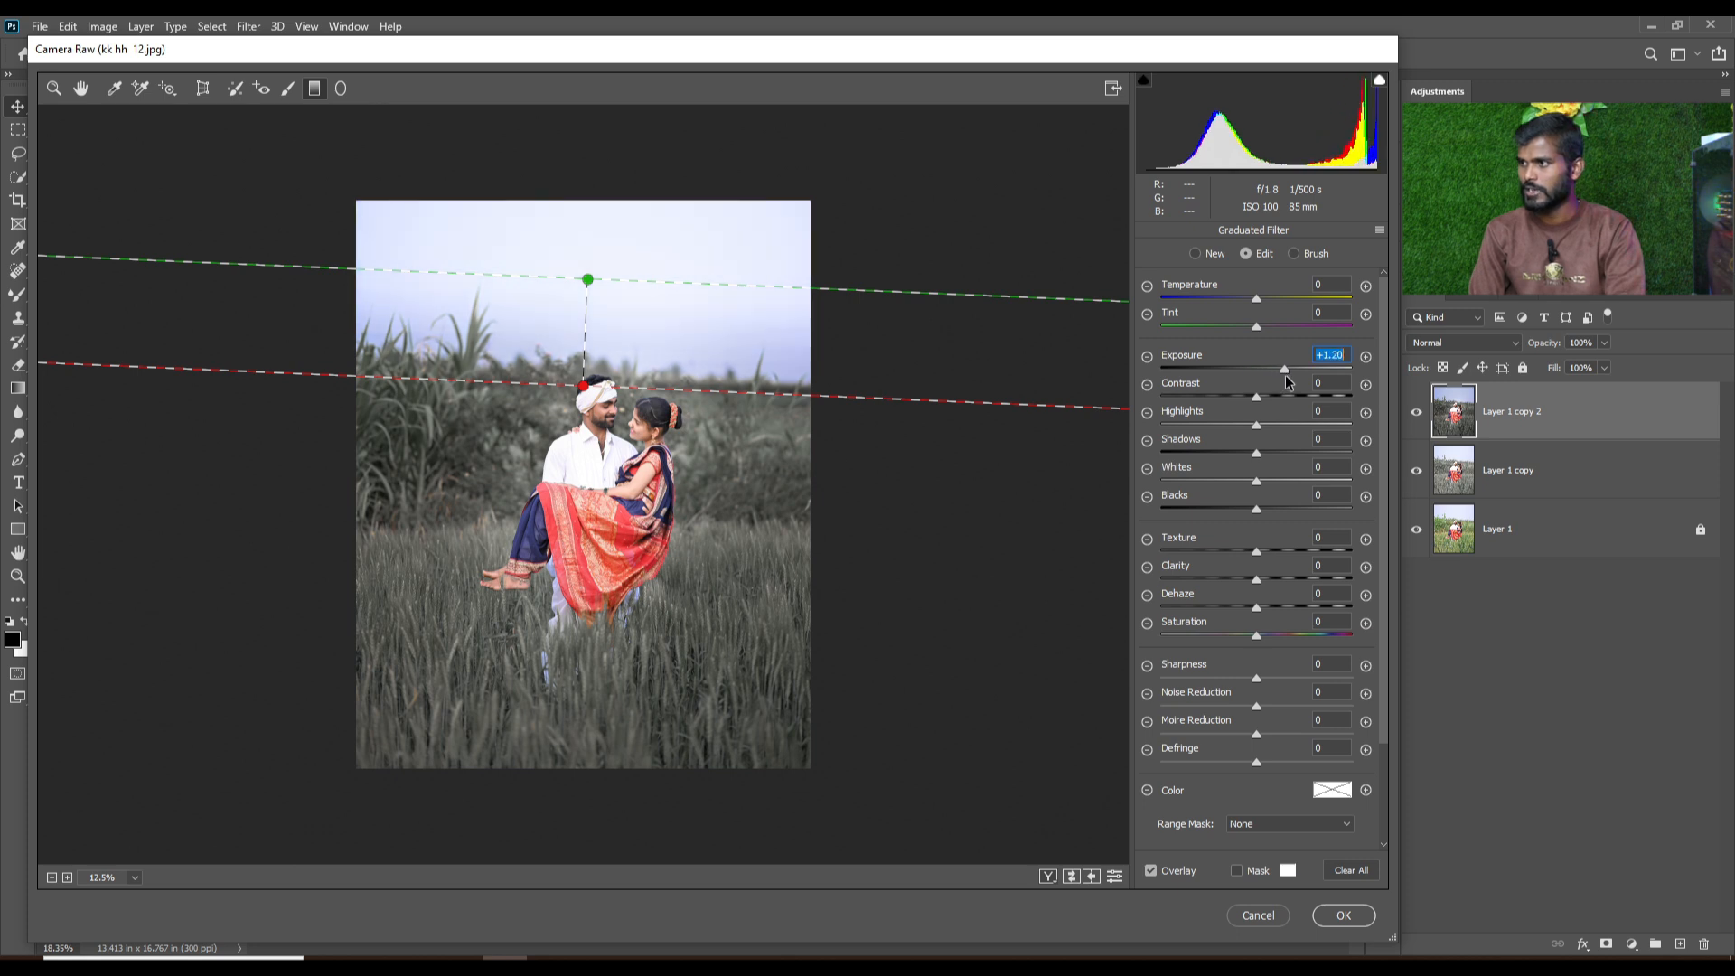
Set the graduated filter's Exposure to +0.95, Contrast to -3, Shadows to +43, Blacks to +23 and Dehaze to -40.
key("Tab")
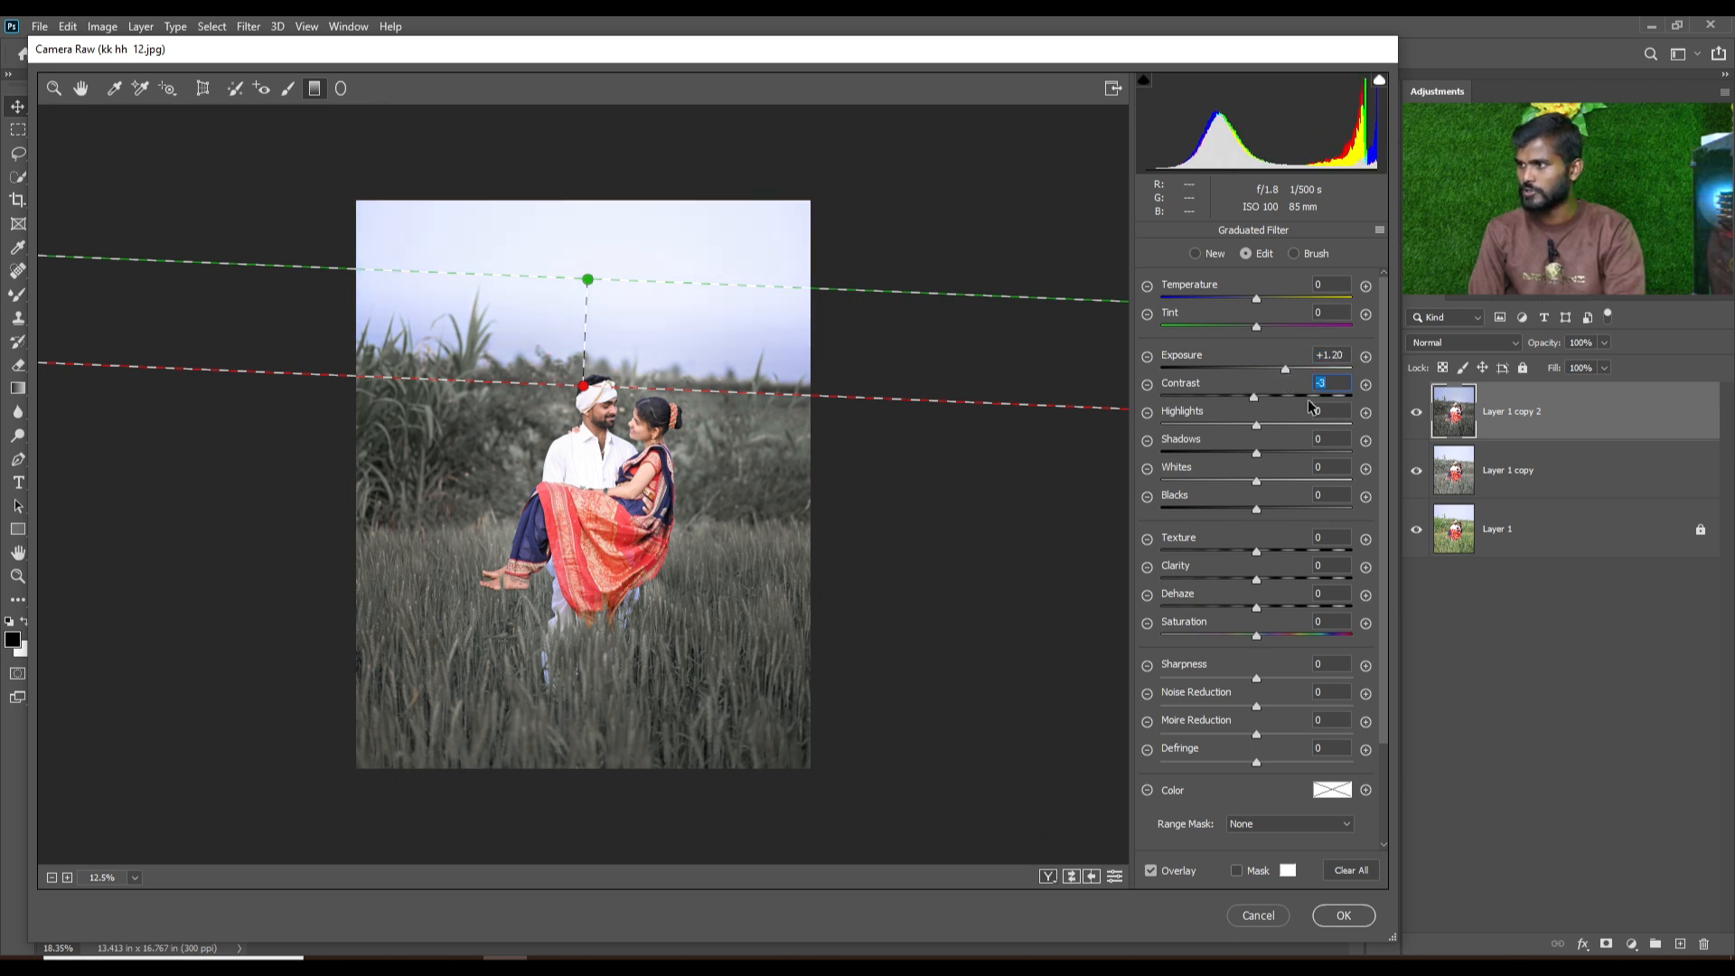
left_click_drag(1289, 371, 1280, 371)
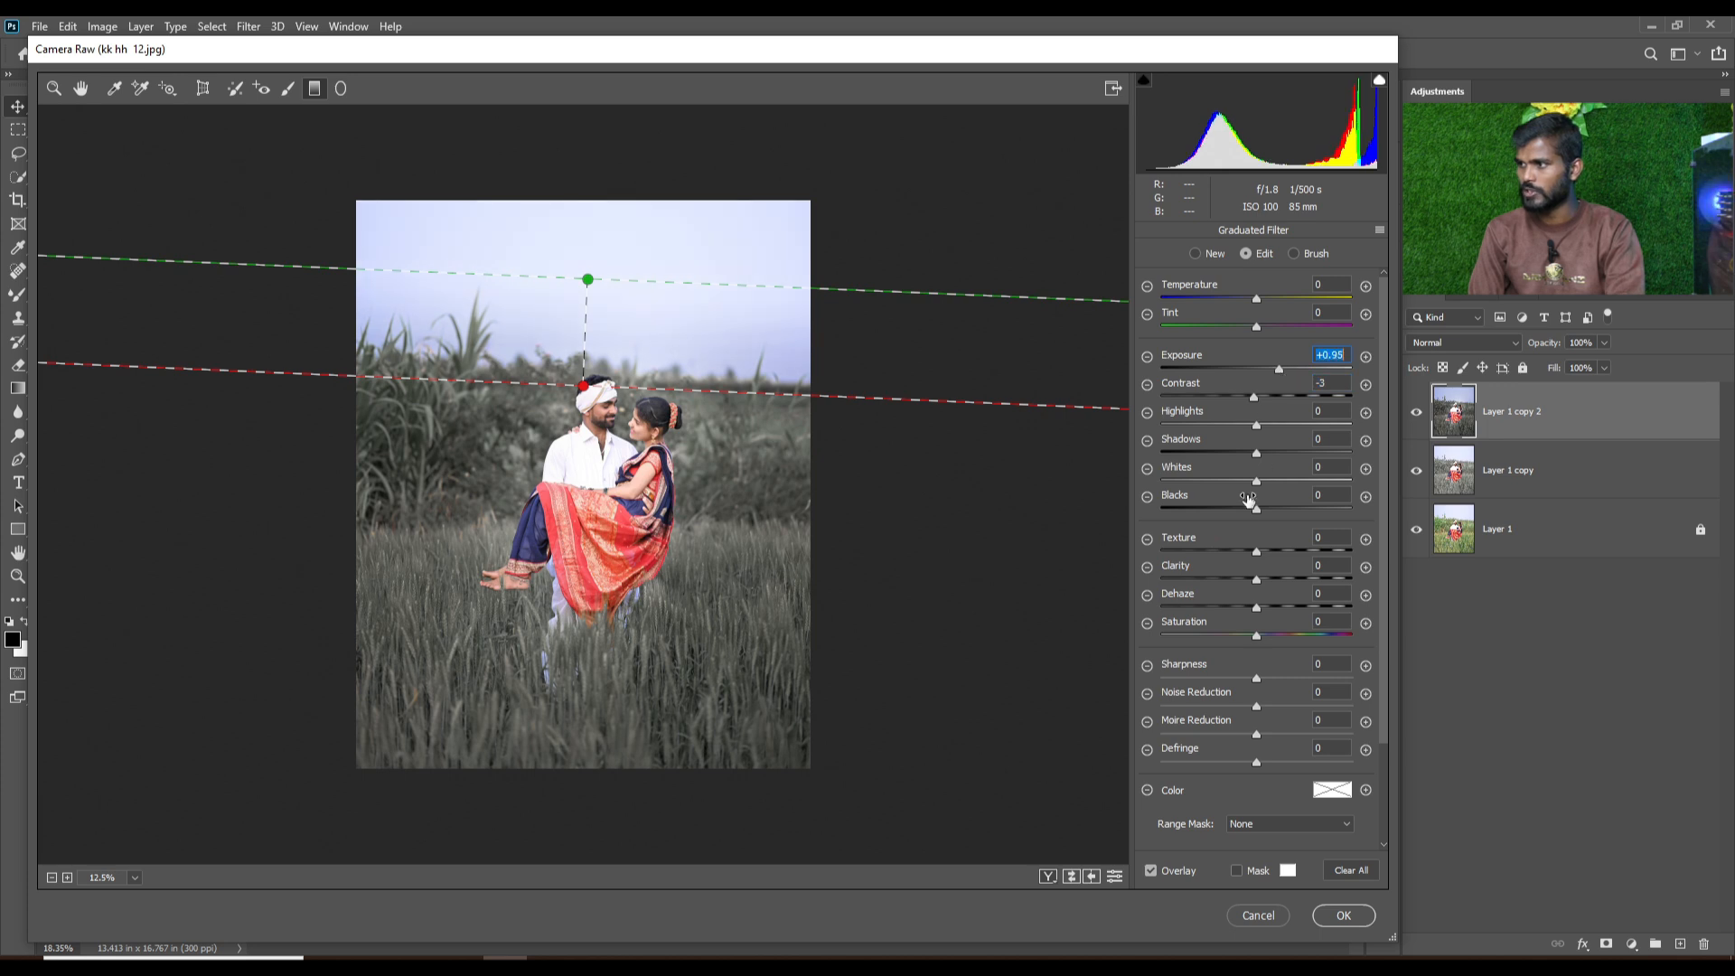
left_click_drag(1256, 454, 1293, 454)
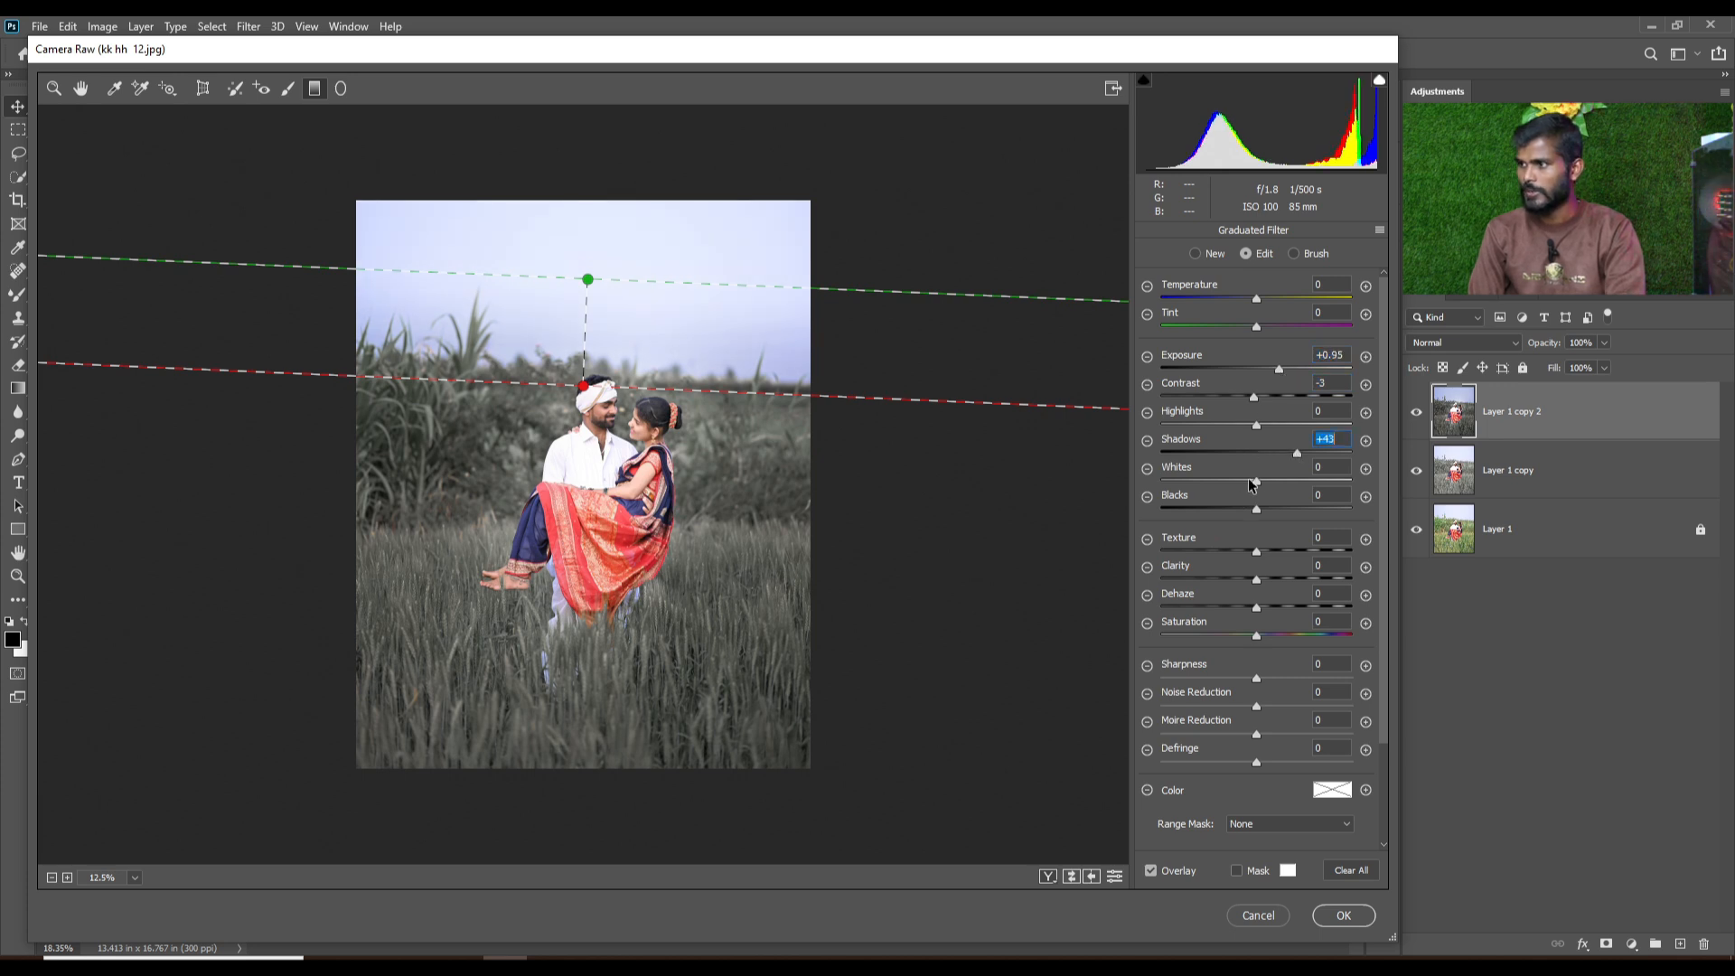
left_click_drag(1256, 509, 1279, 509)
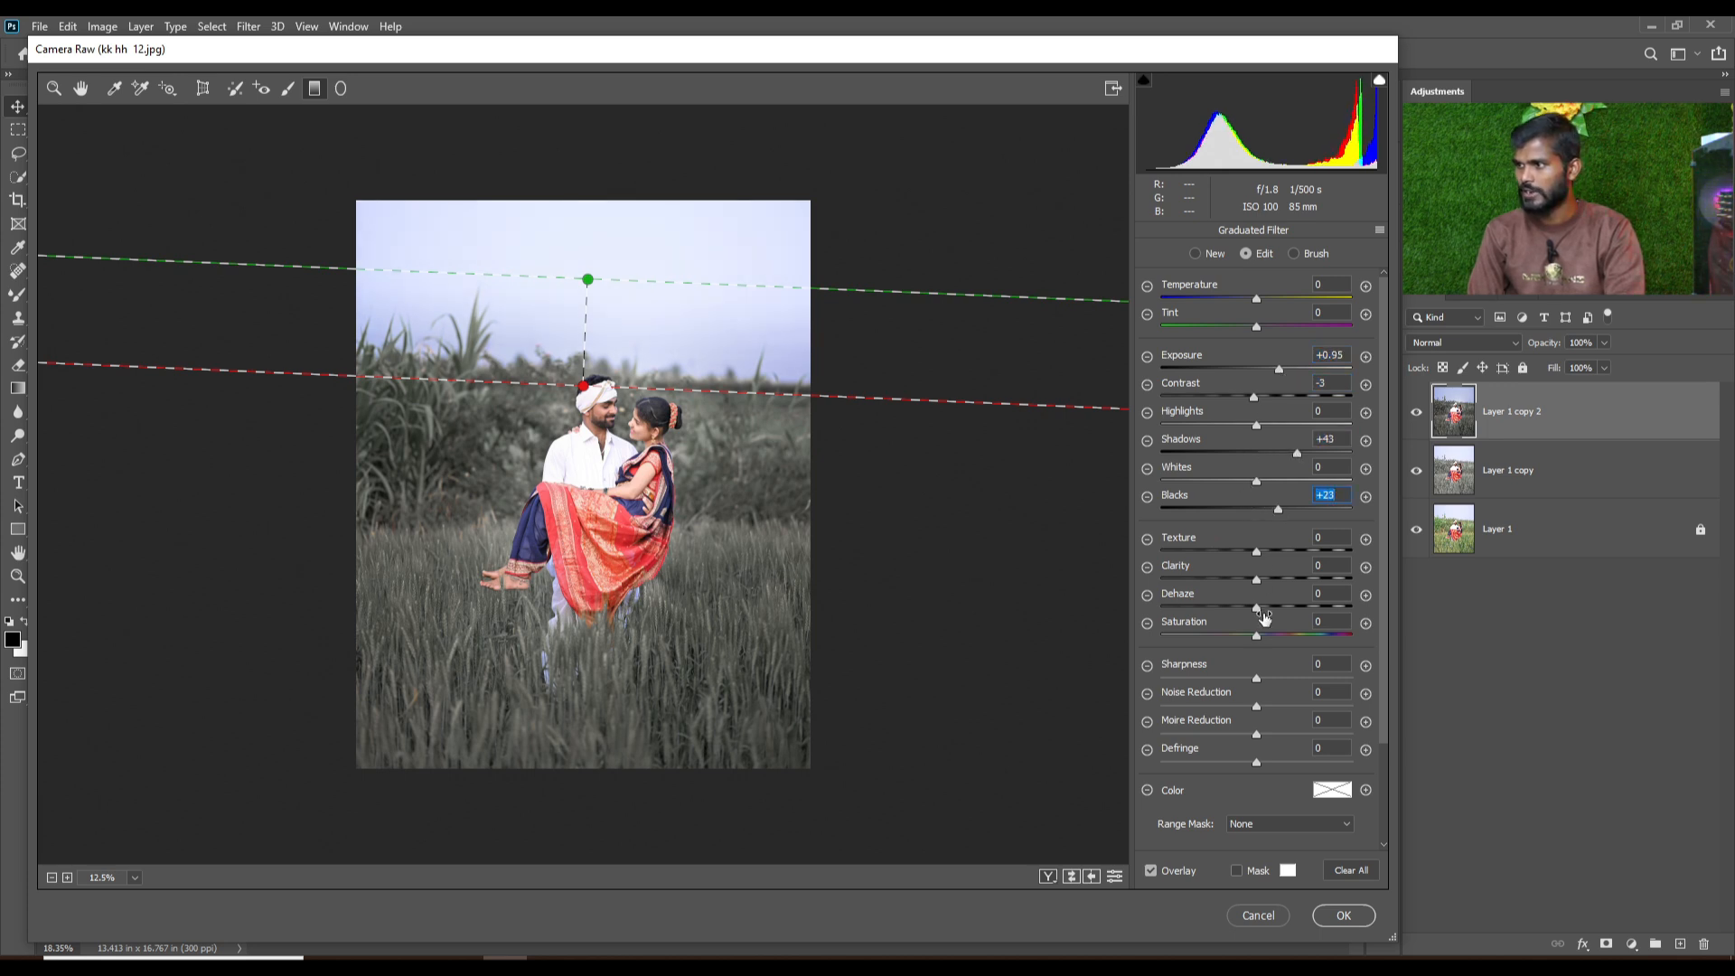
left_click_drag(1257, 608, 1218, 608)
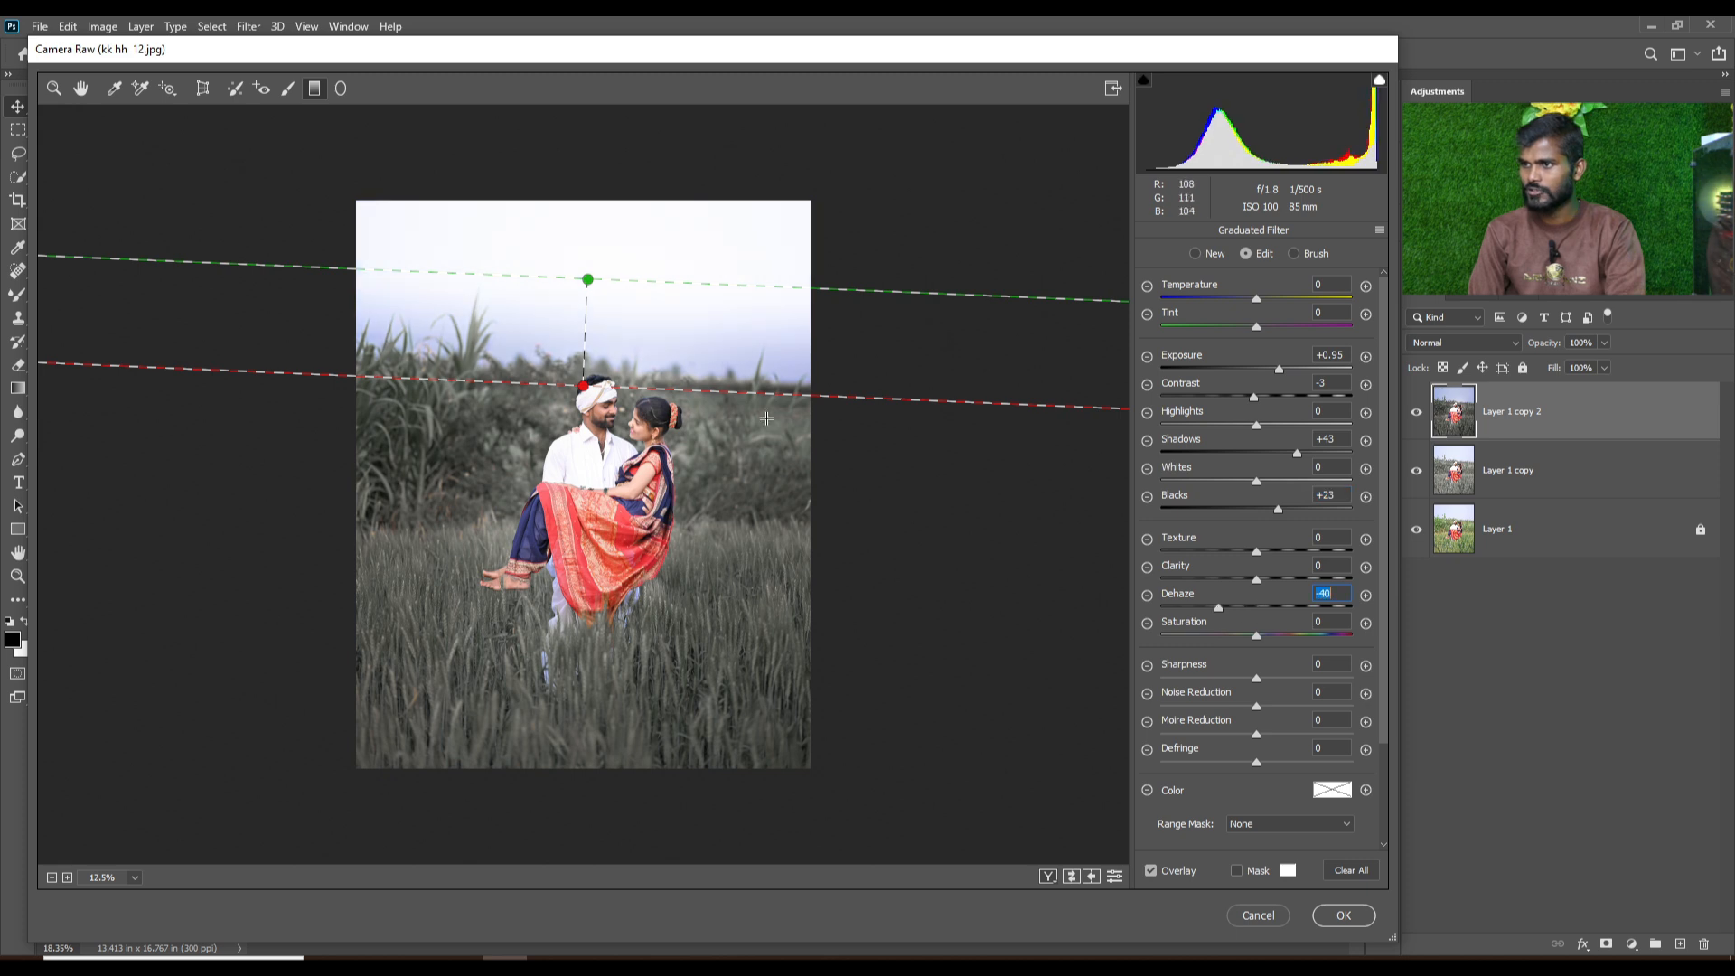
Try different heights and lengths for the graduated filter, including a start above the image and a short span over the horizon.
left_click_drag(585, 389, 580, 410)
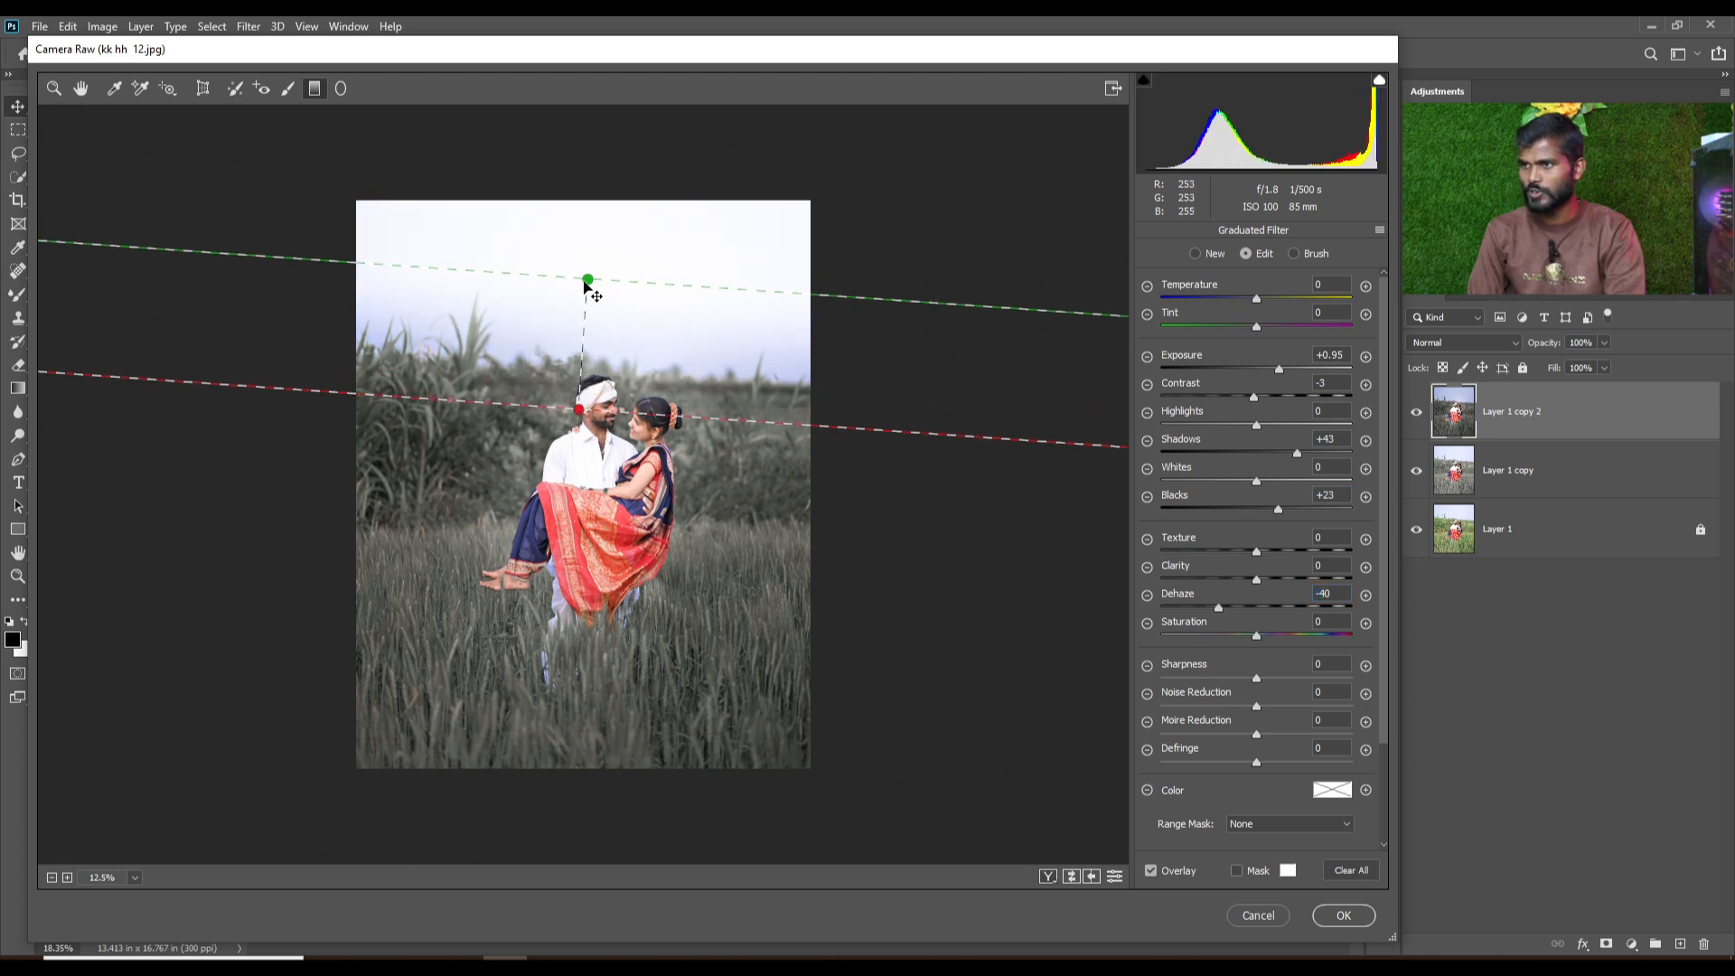
left_click_drag(586, 283, 582, 286)
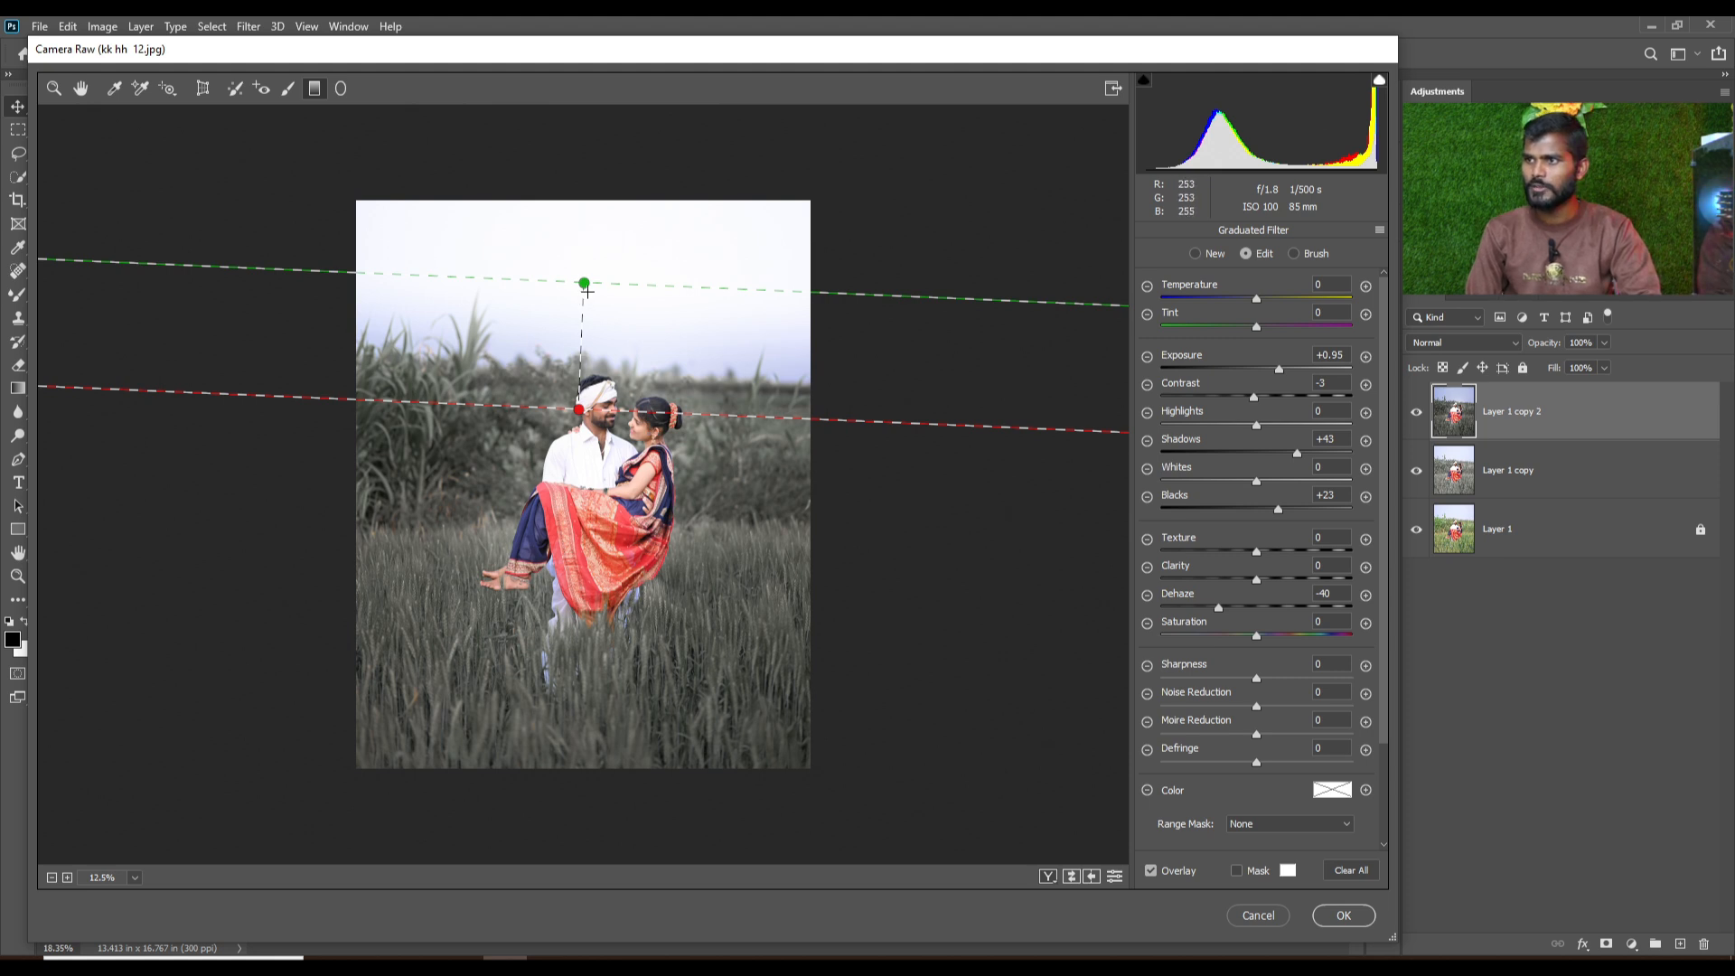
left_click_drag(585, 283, 587, 124)
mouse_move(579, 411)
left_mouse_down()
mouse_move(569, 321)
mouse_move(535, 781)
mouse_move(573, 391)
left_mouse_up()
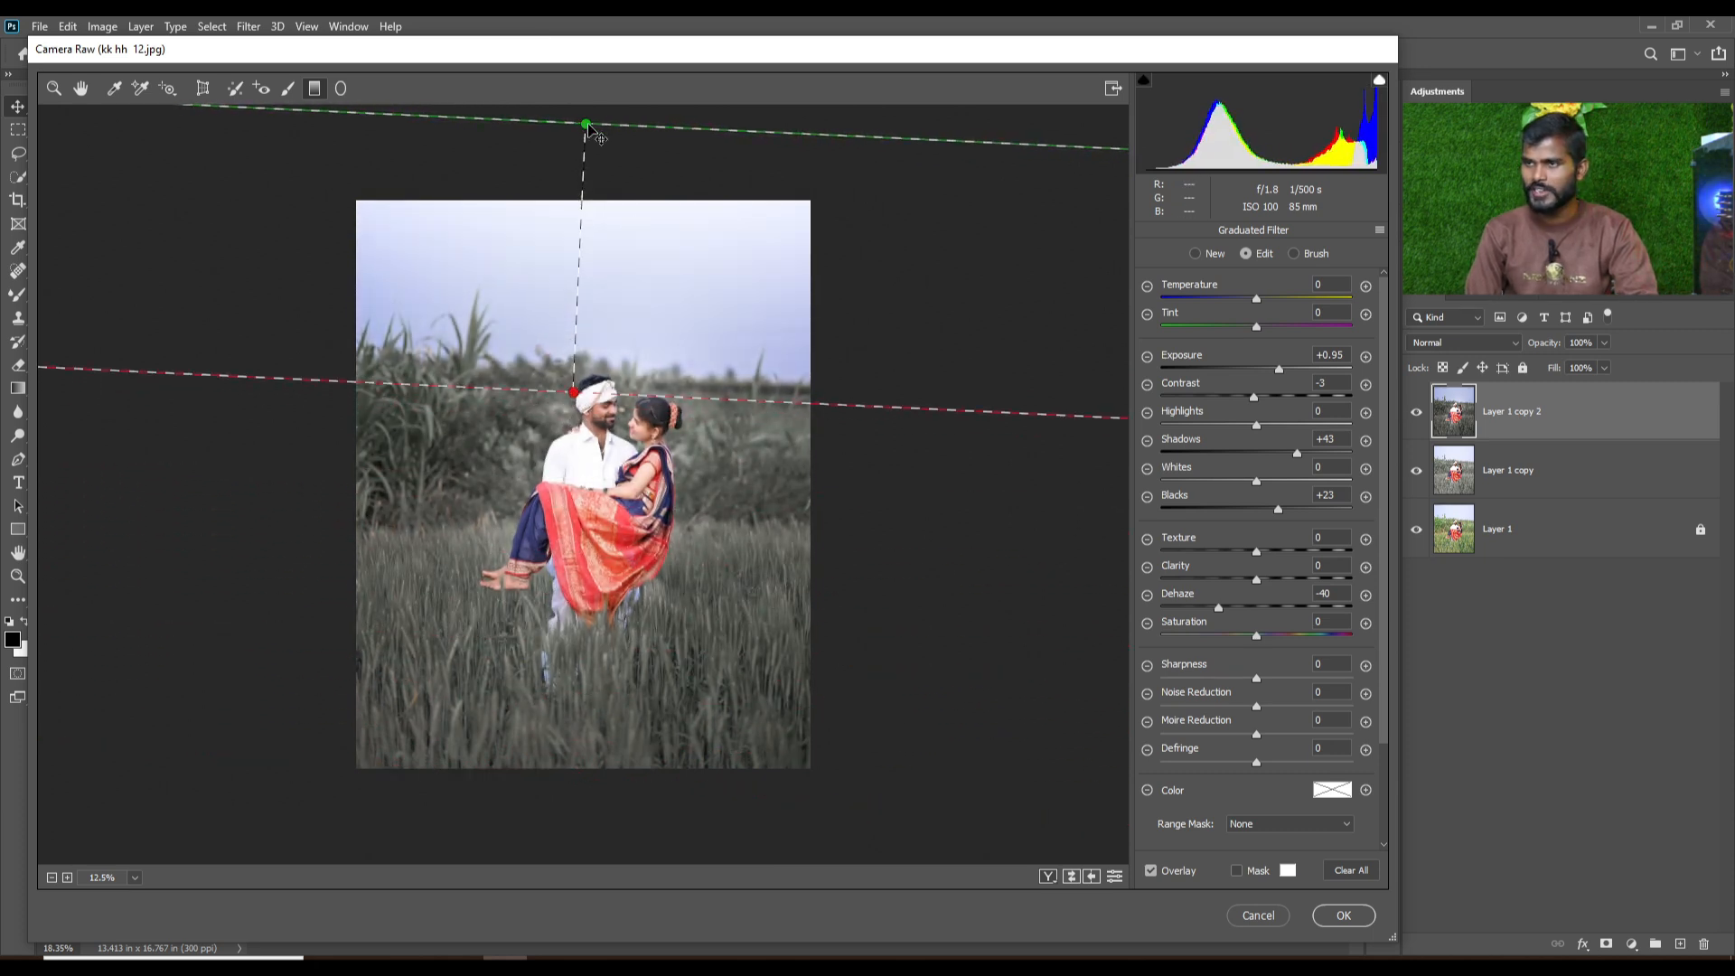
left_click_drag(588, 128, 577, 327)
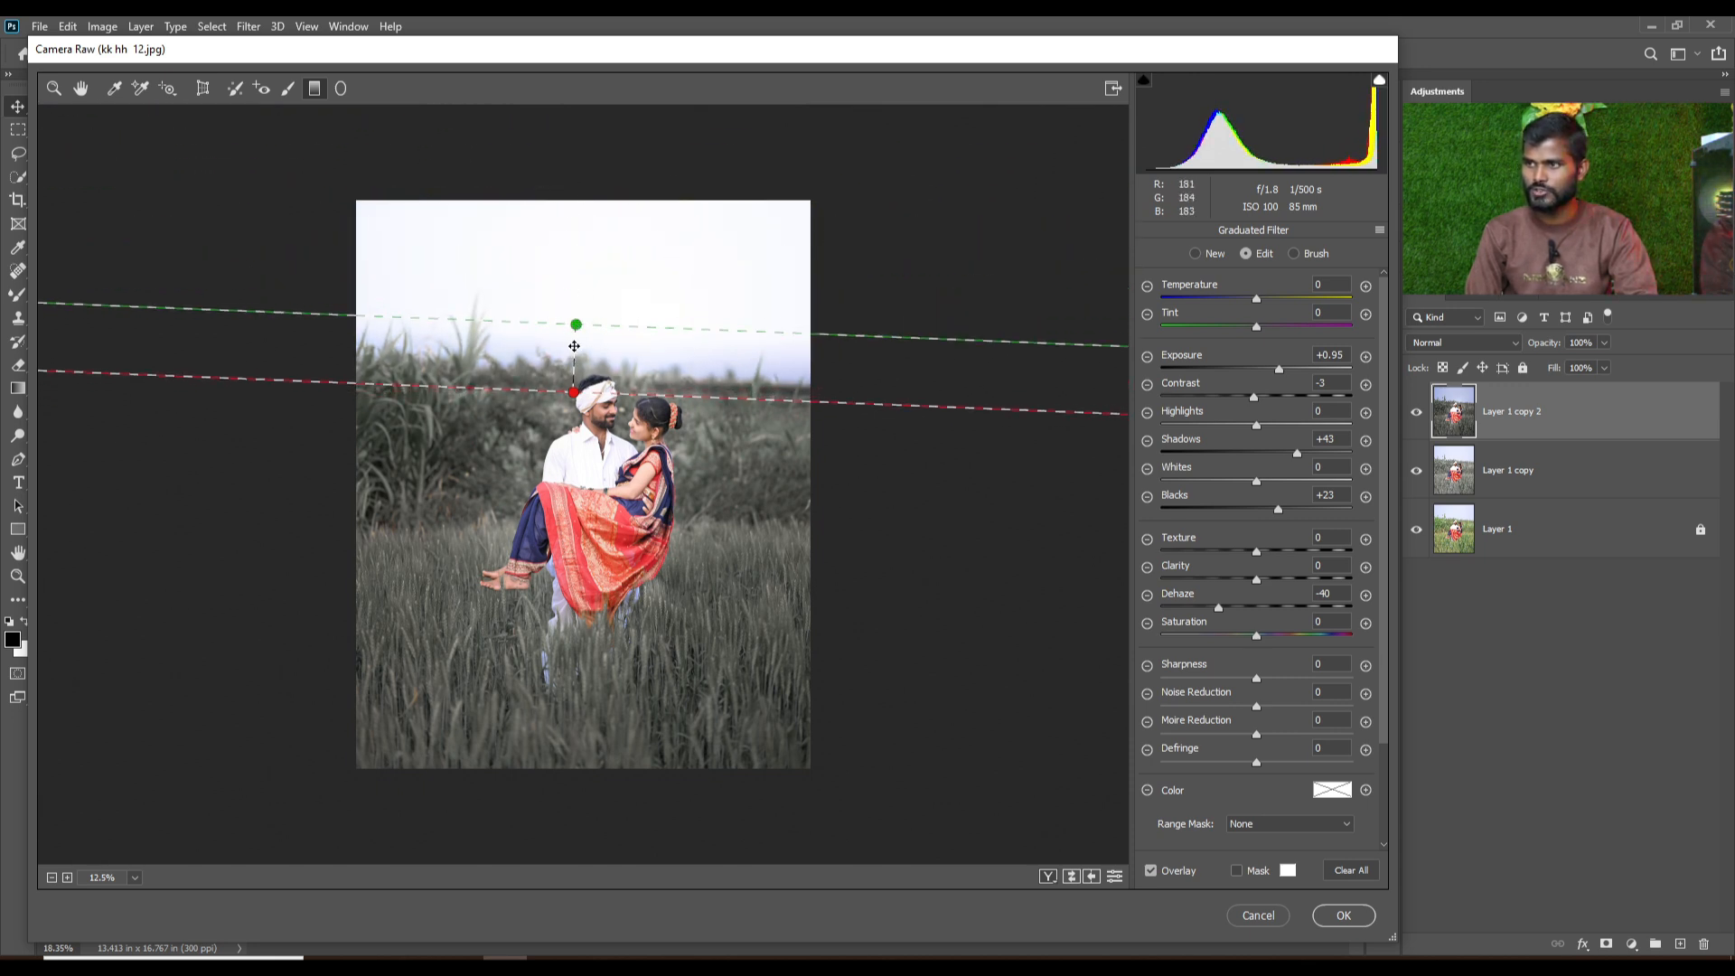
Reposition the graduated filter so it runs from mid-sky down to the height of the man's face.
left_click_drag(575, 395, 567, 592)
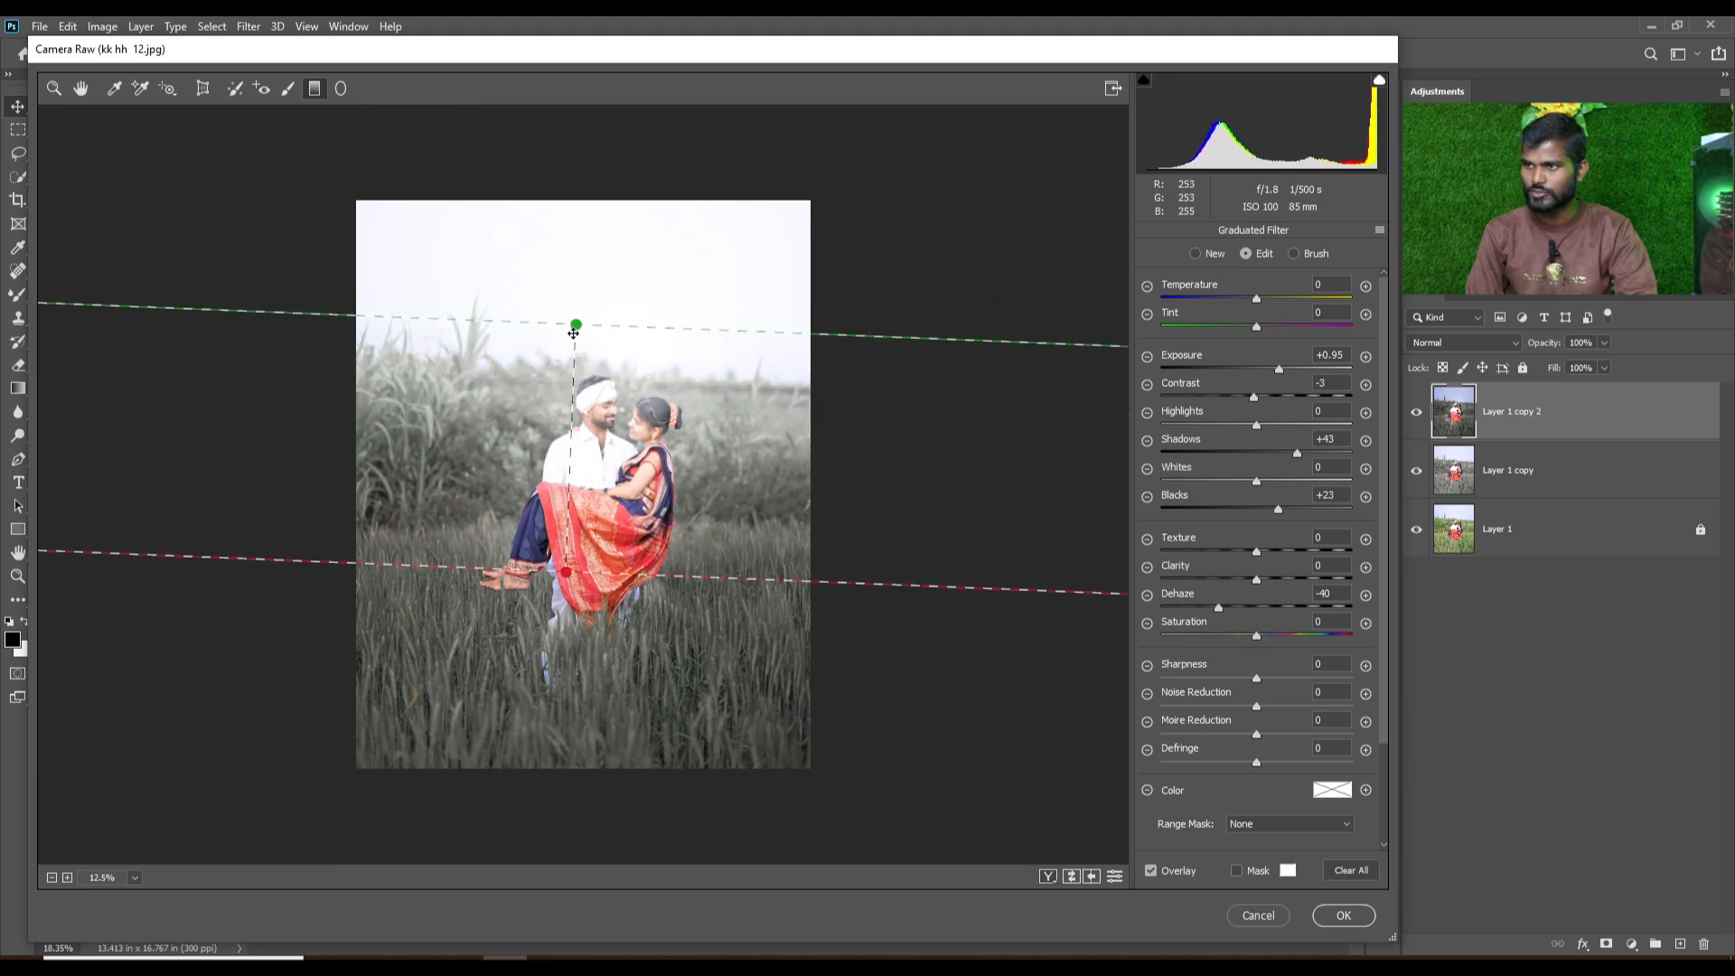
left_click_drag(576, 327, 576, 440)
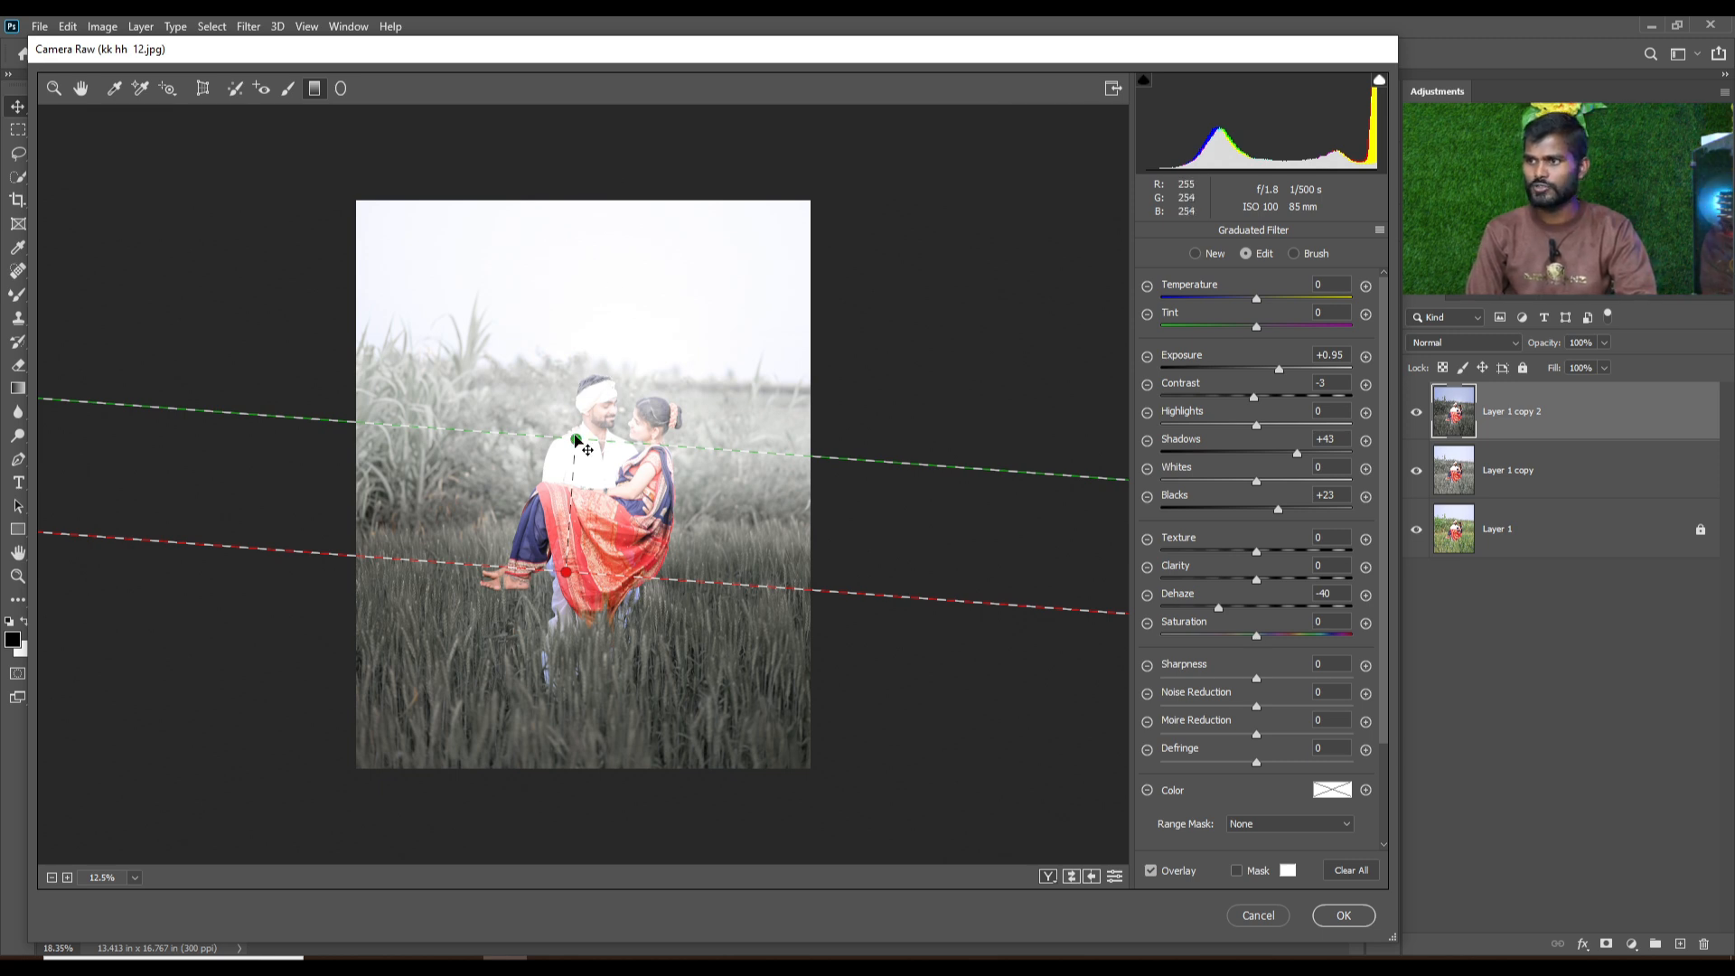
left_click_drag(578, 441, 577, 281)
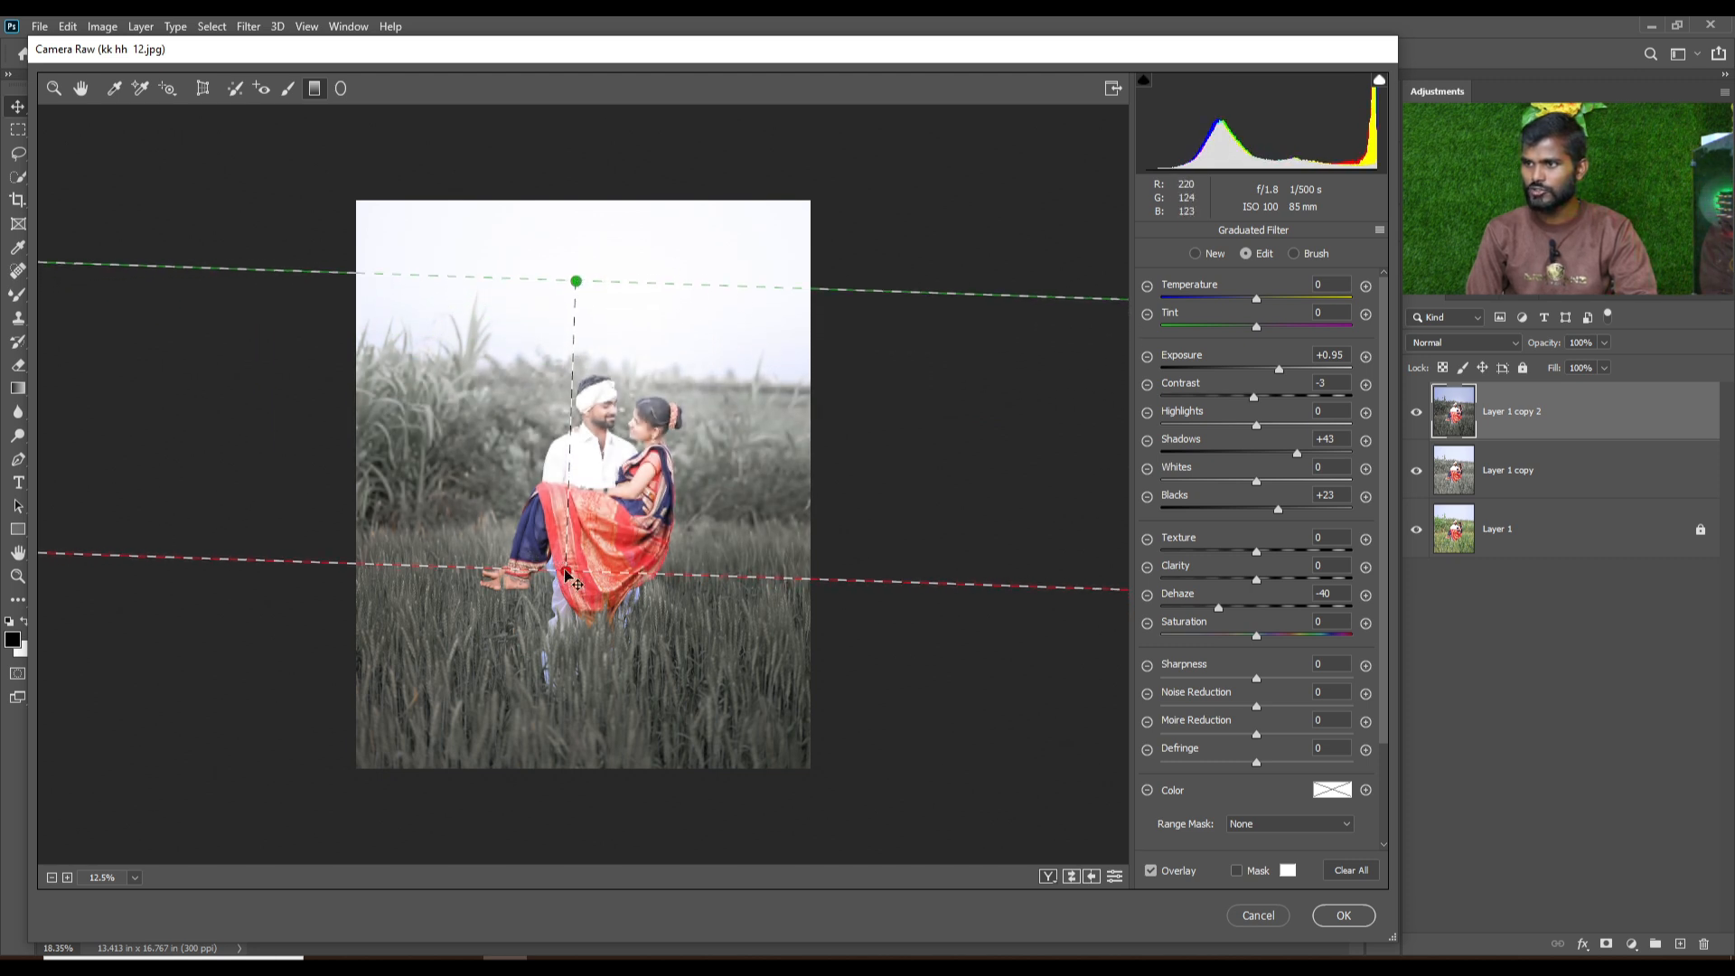
left_click_drag(567, 577, 566, 416)
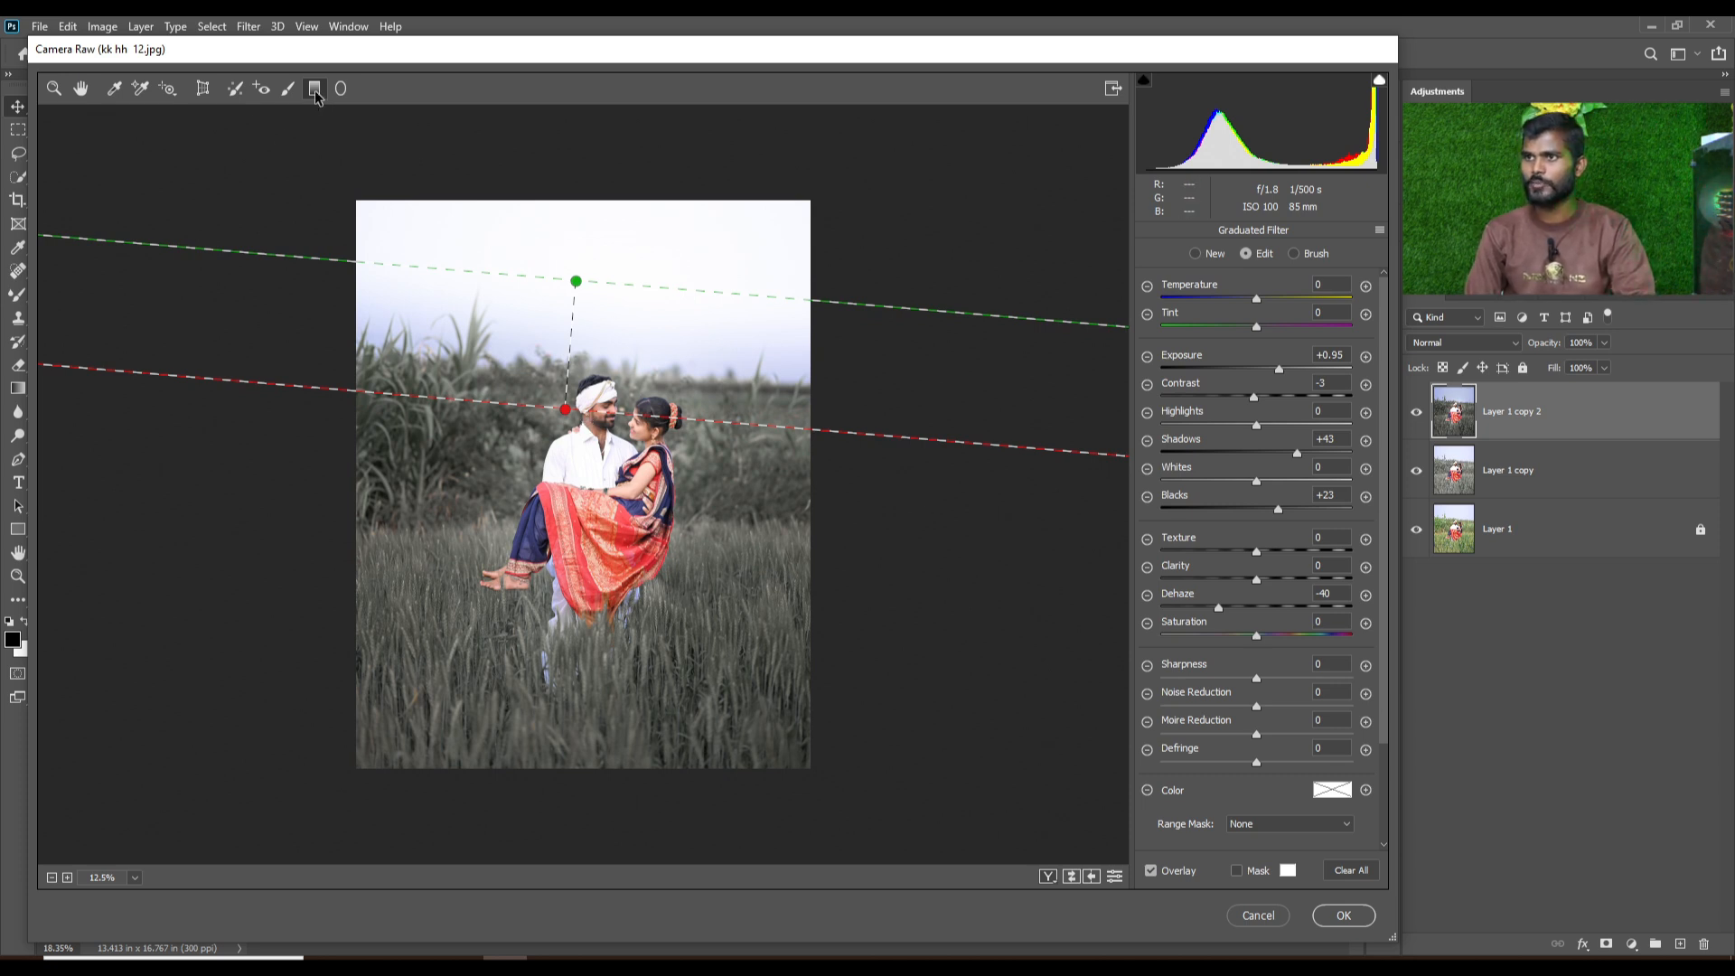
Add a second graduated filter from above the image into the upper sky with Exposure -2.60, Shadows -77 and Blacks -79.
left_click_drag(571, 139, 559, 274)
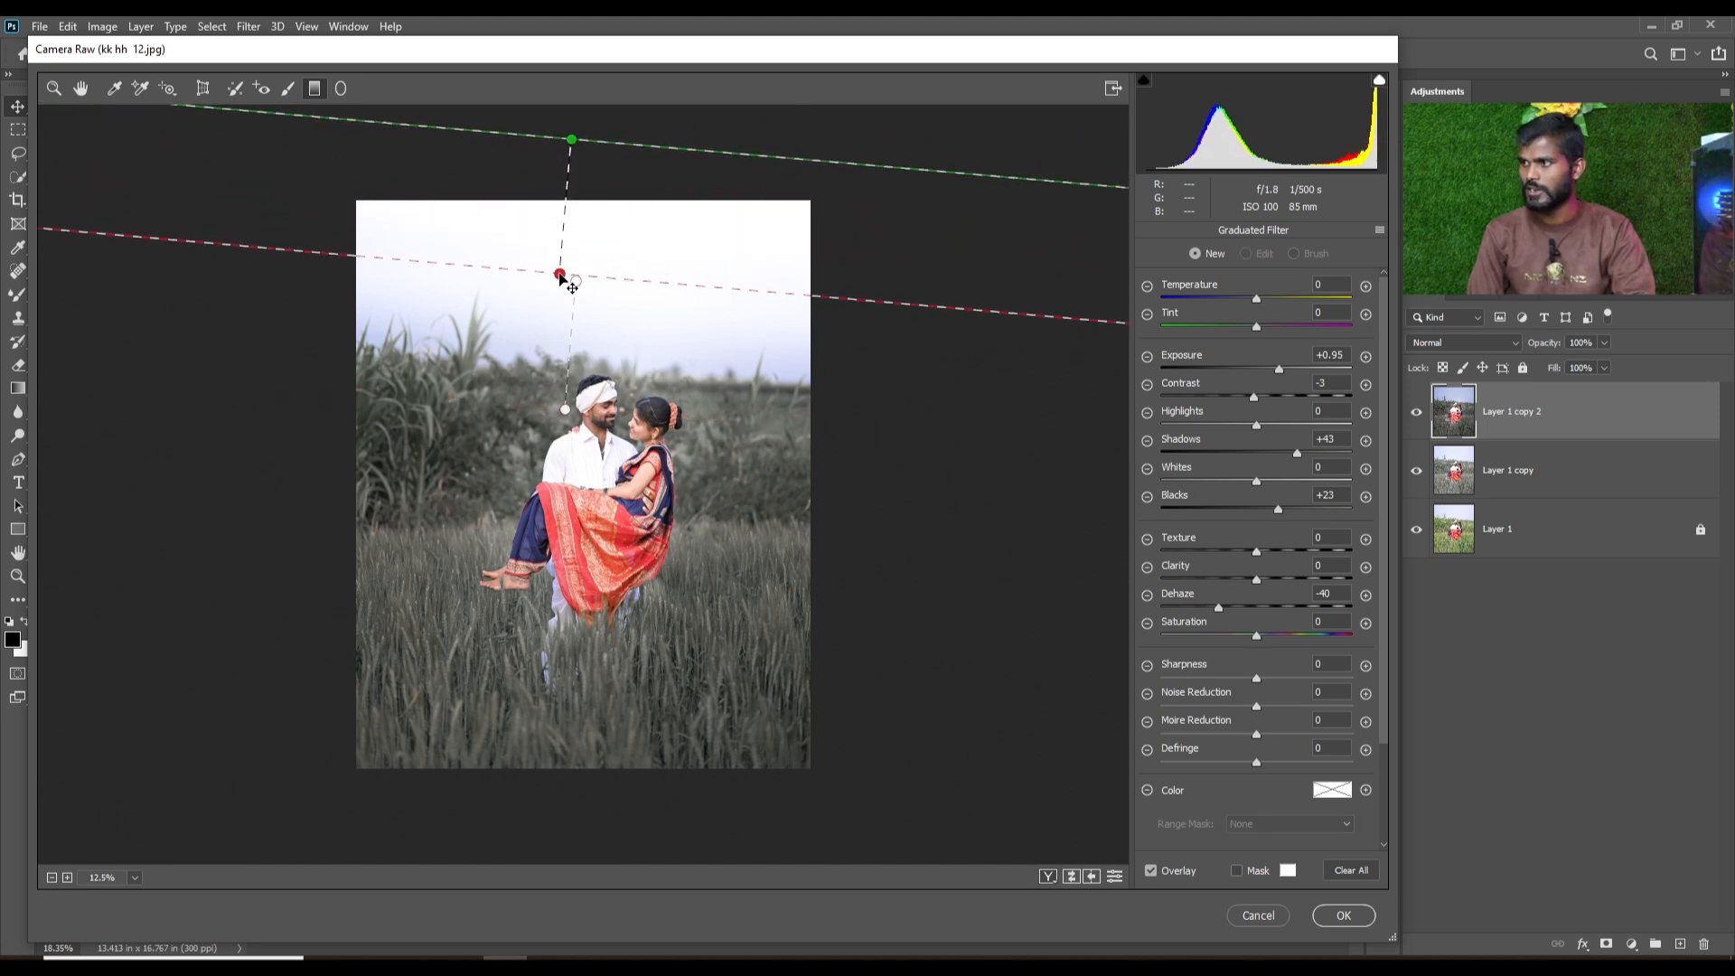
left_click_drag(1256, 372, 1196, 368)
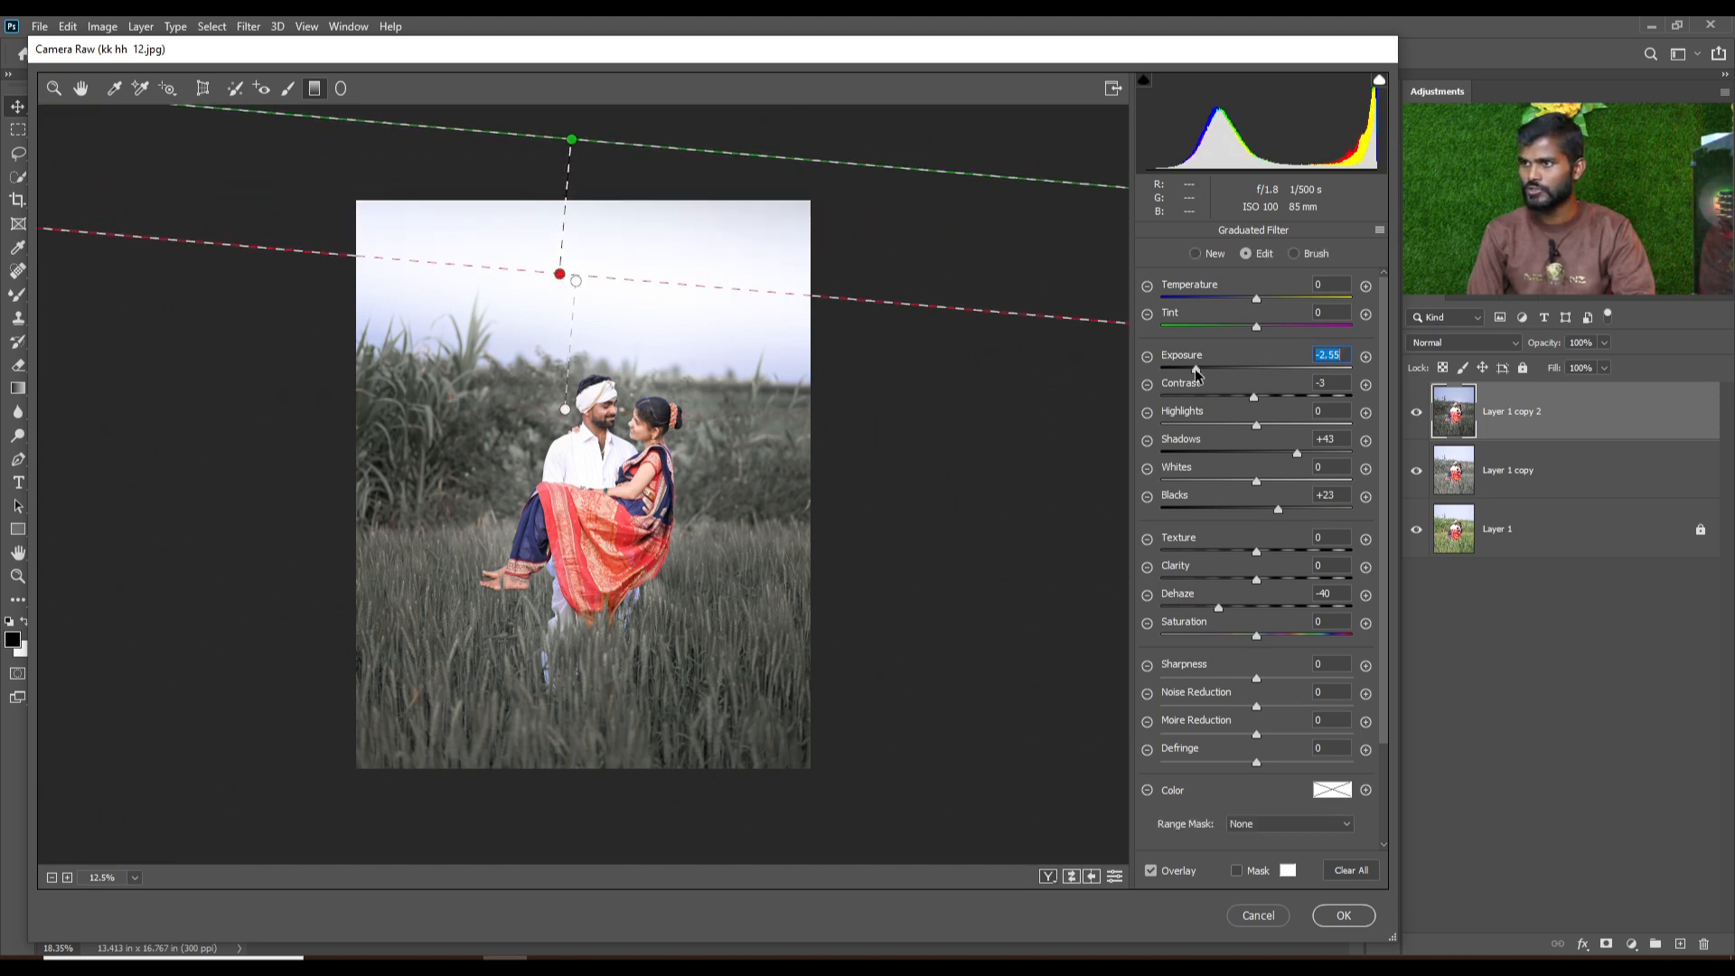
left_click(1341, 440)
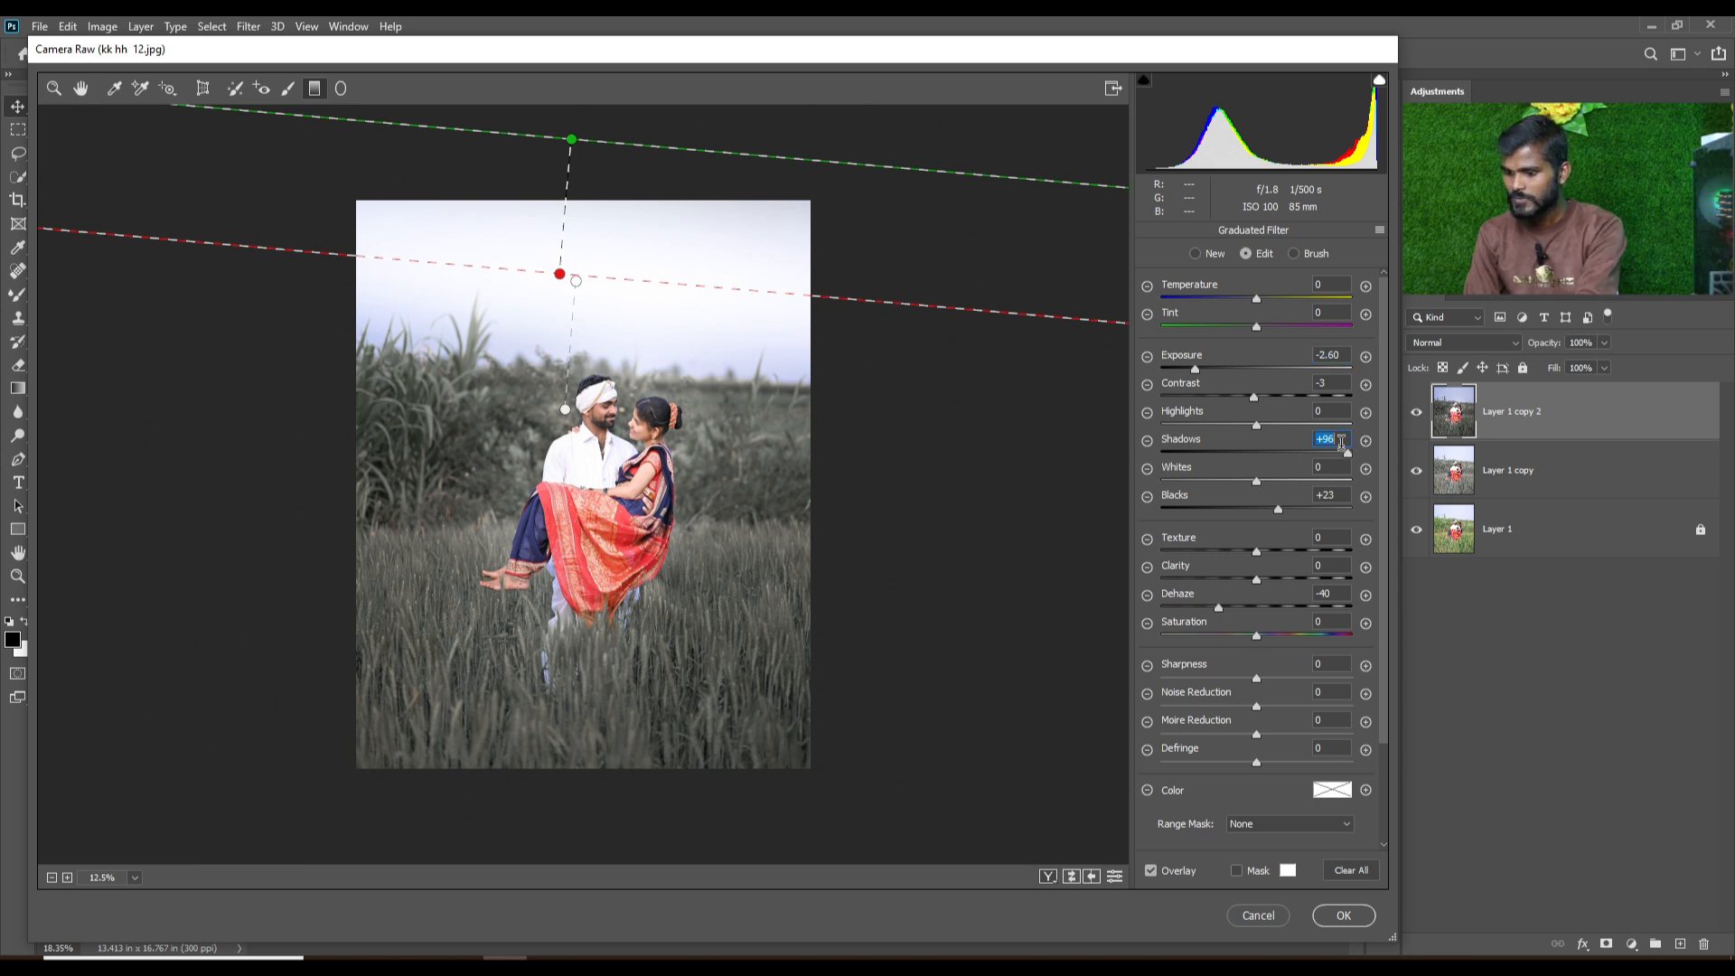
key("BackSpace")
type(".0")
left_click_drag(1334, 439, 1271, 449)
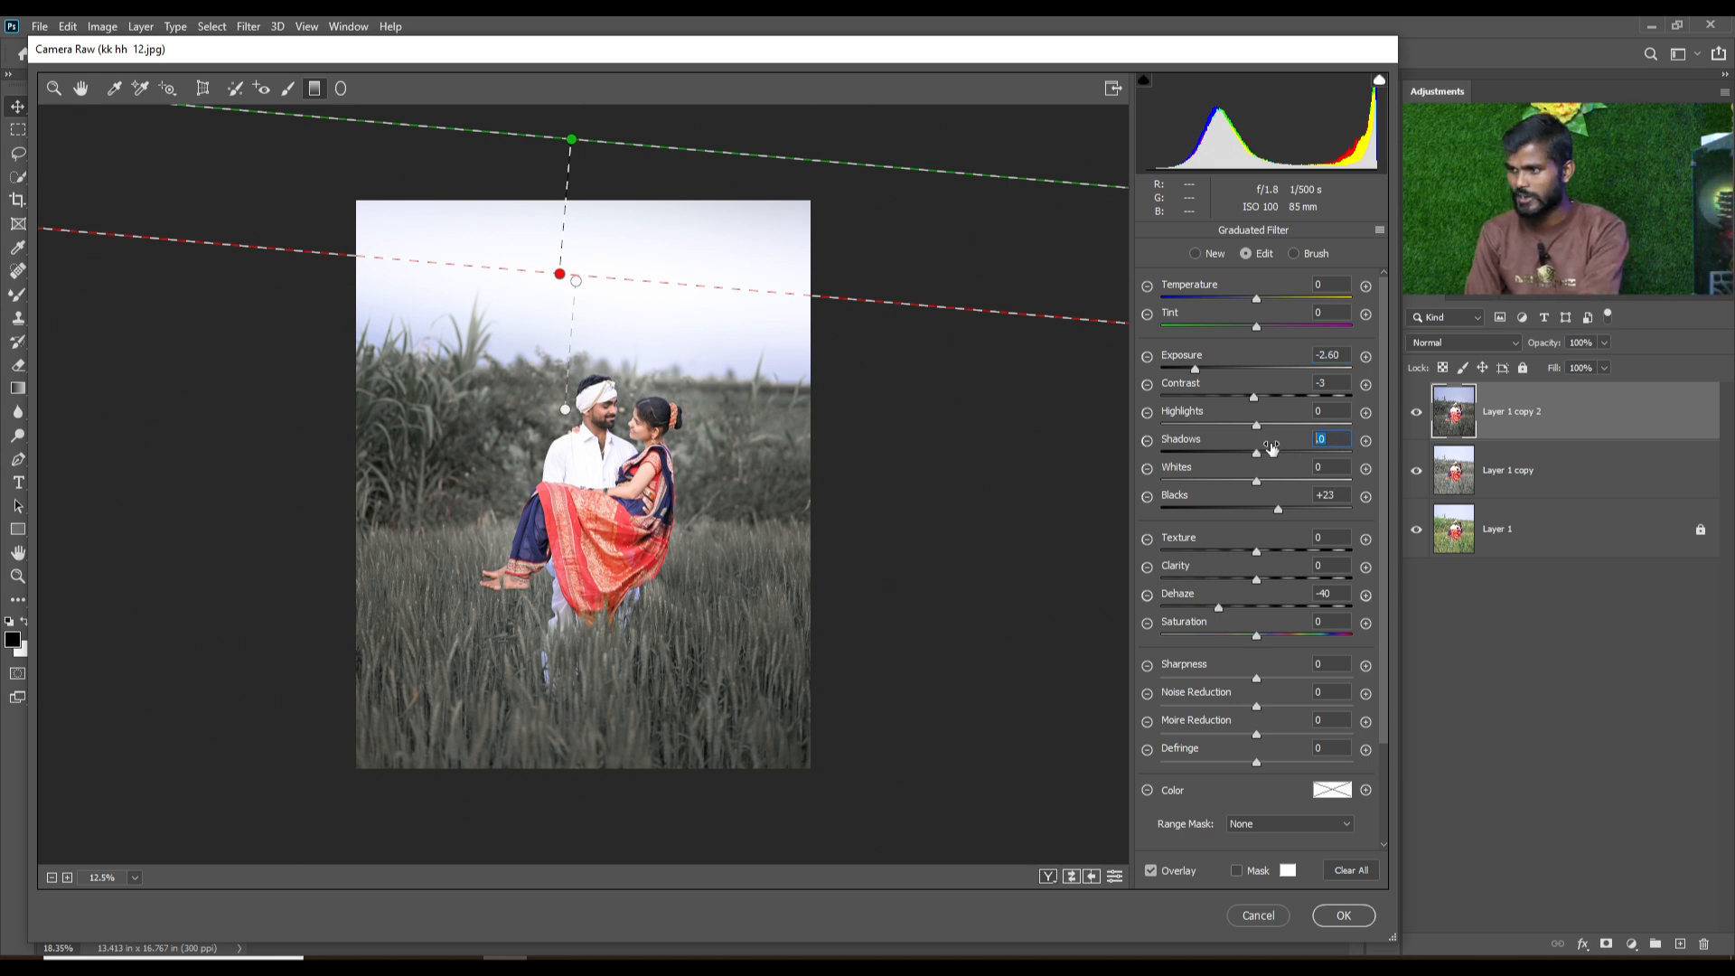
type("0")
left_click(1340, 496)
type("0")
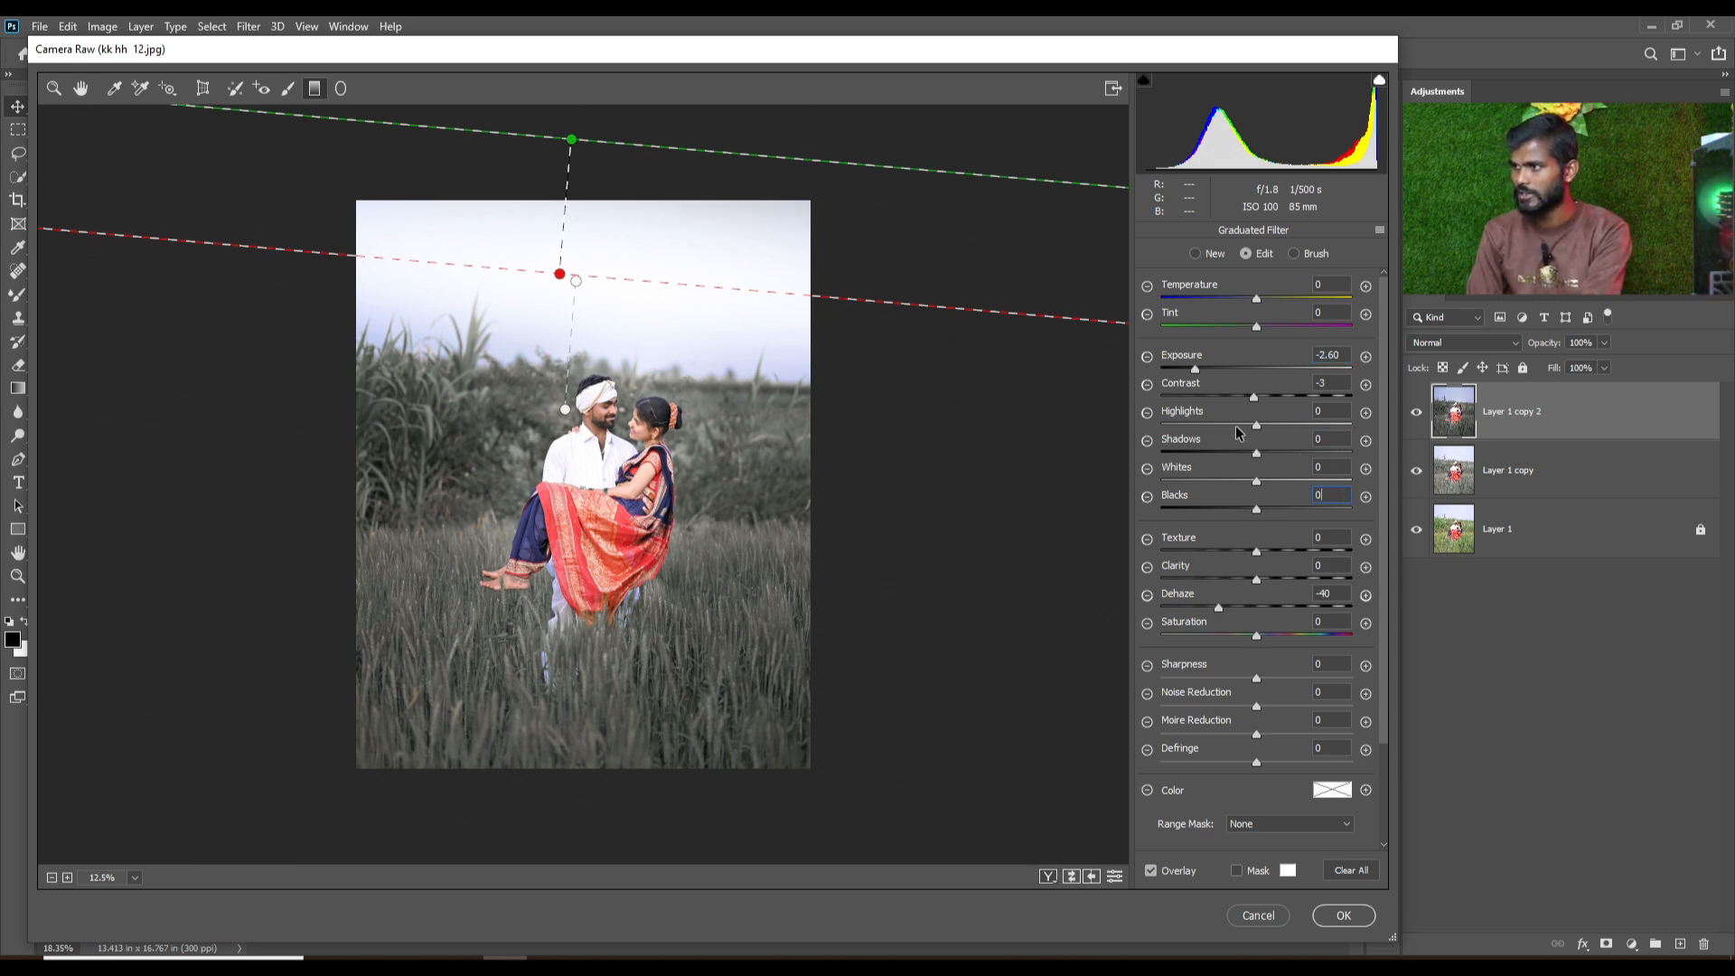
left_click_drag(1246, 461, 1225, 460)
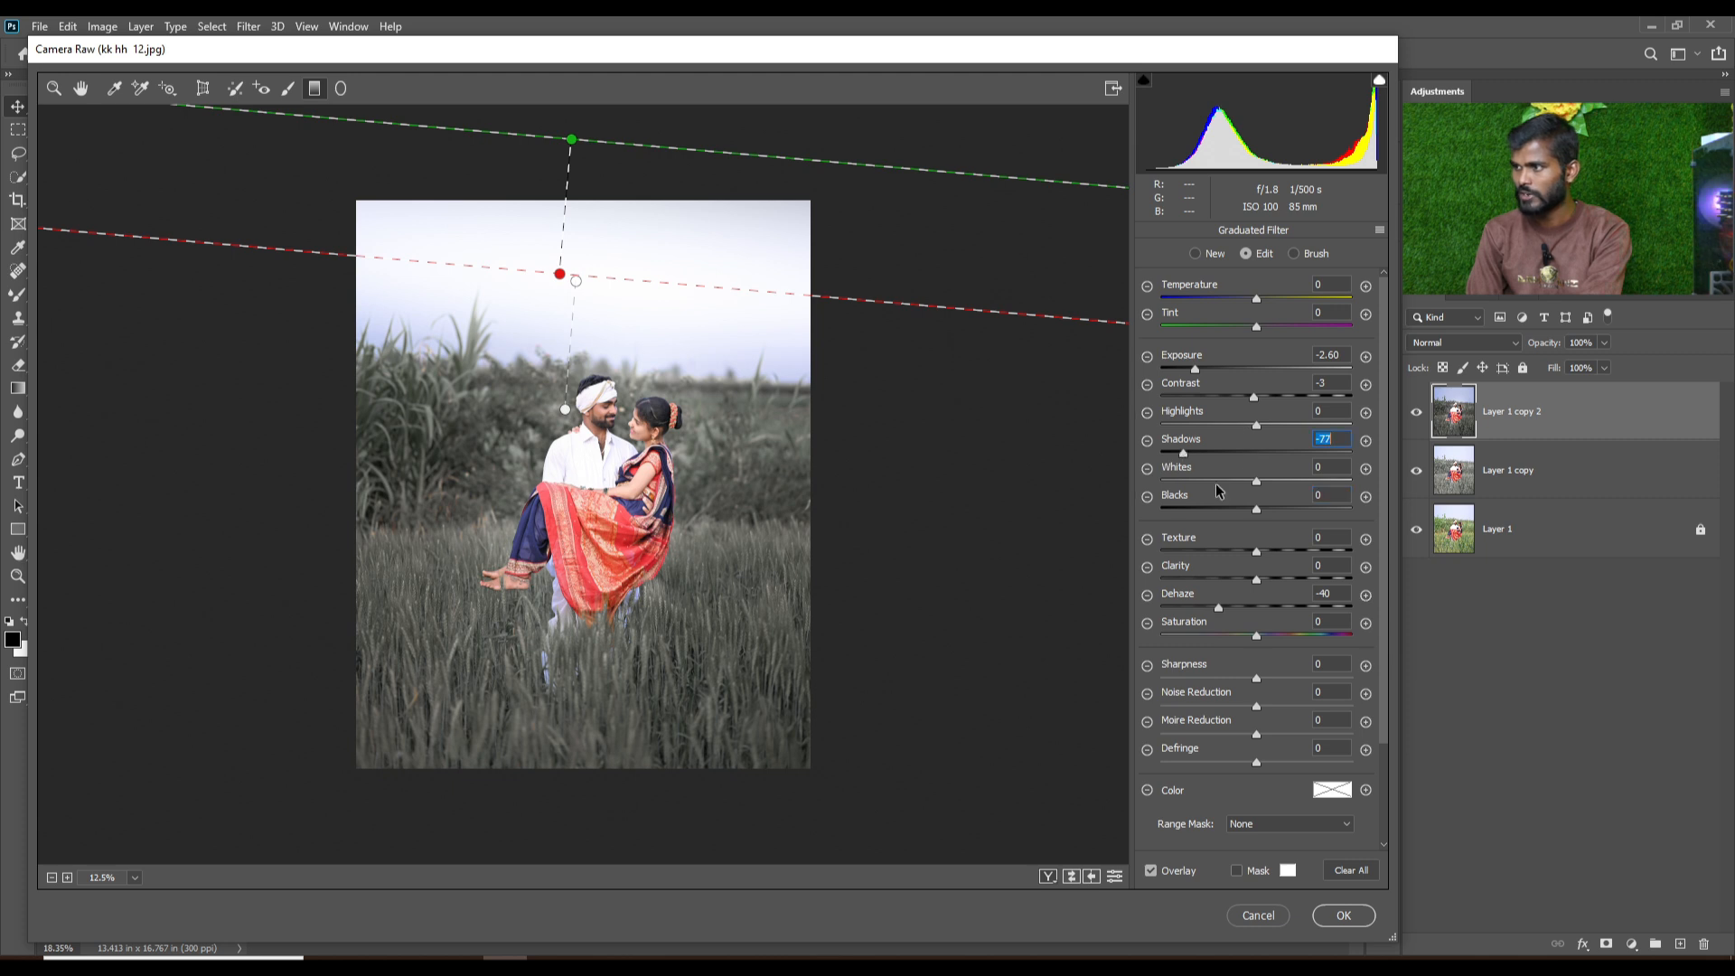
left_click_drag(1228, 519, 1182, 509)
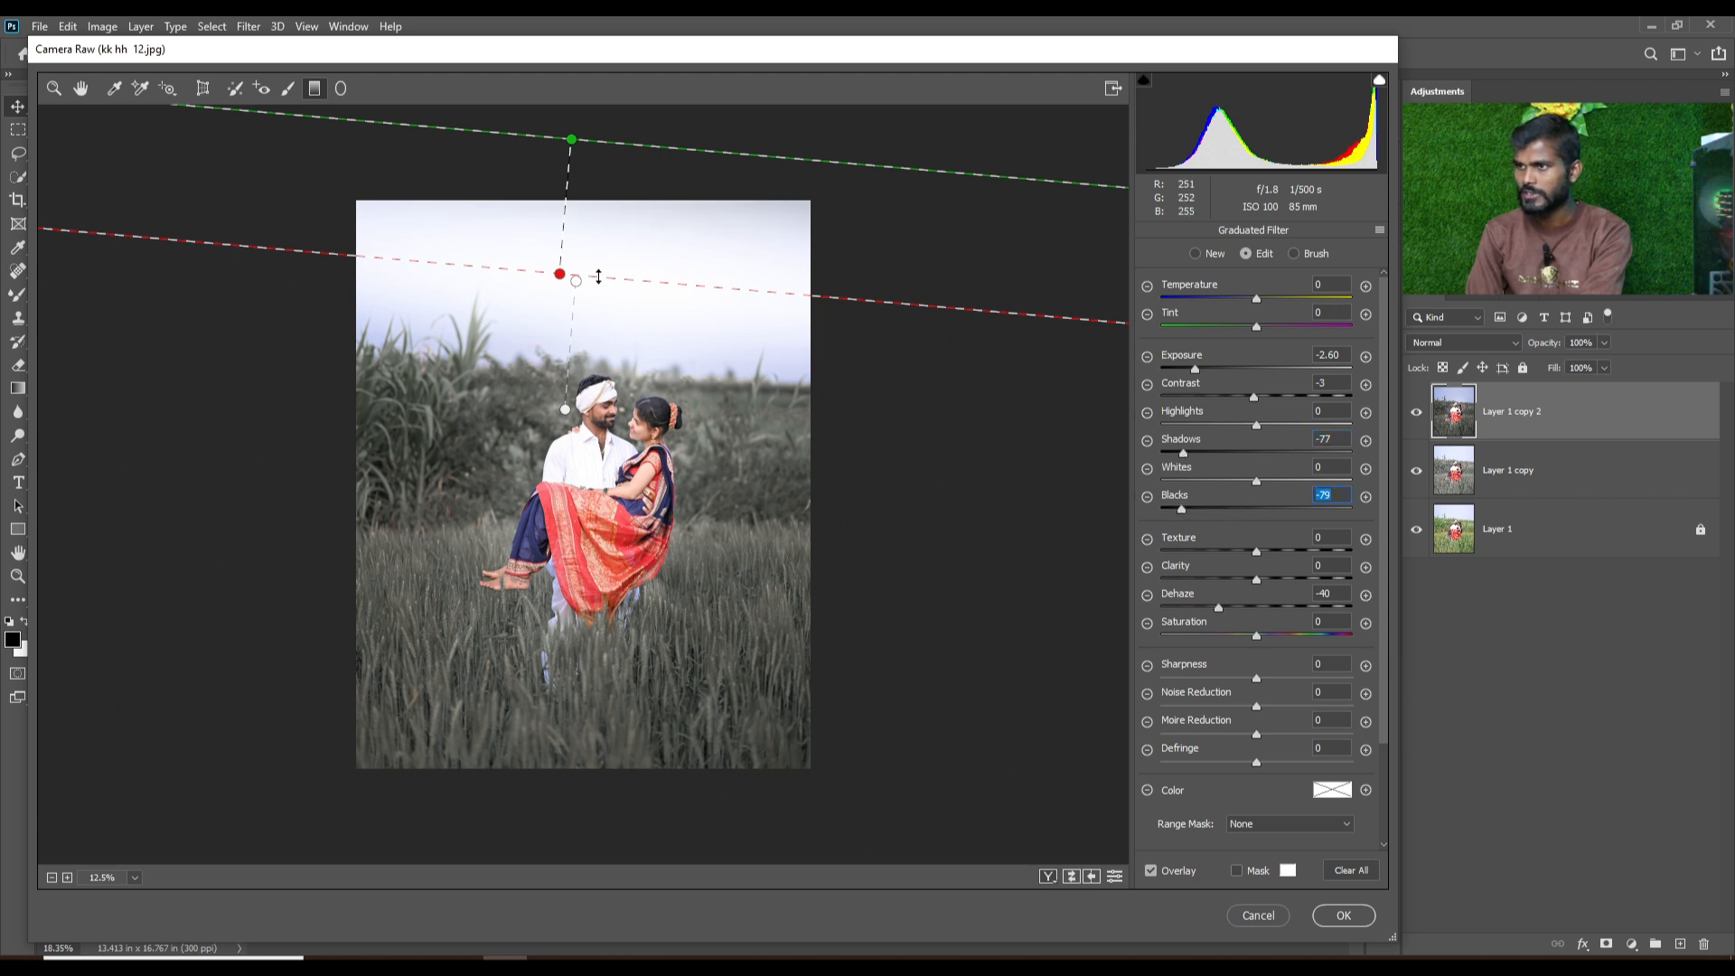
Extend the second graduated filter down toward the horizon and set its Exposure to -3.80 and Dehaze to +5.
left_click_drag(560, 274, 568, 296)
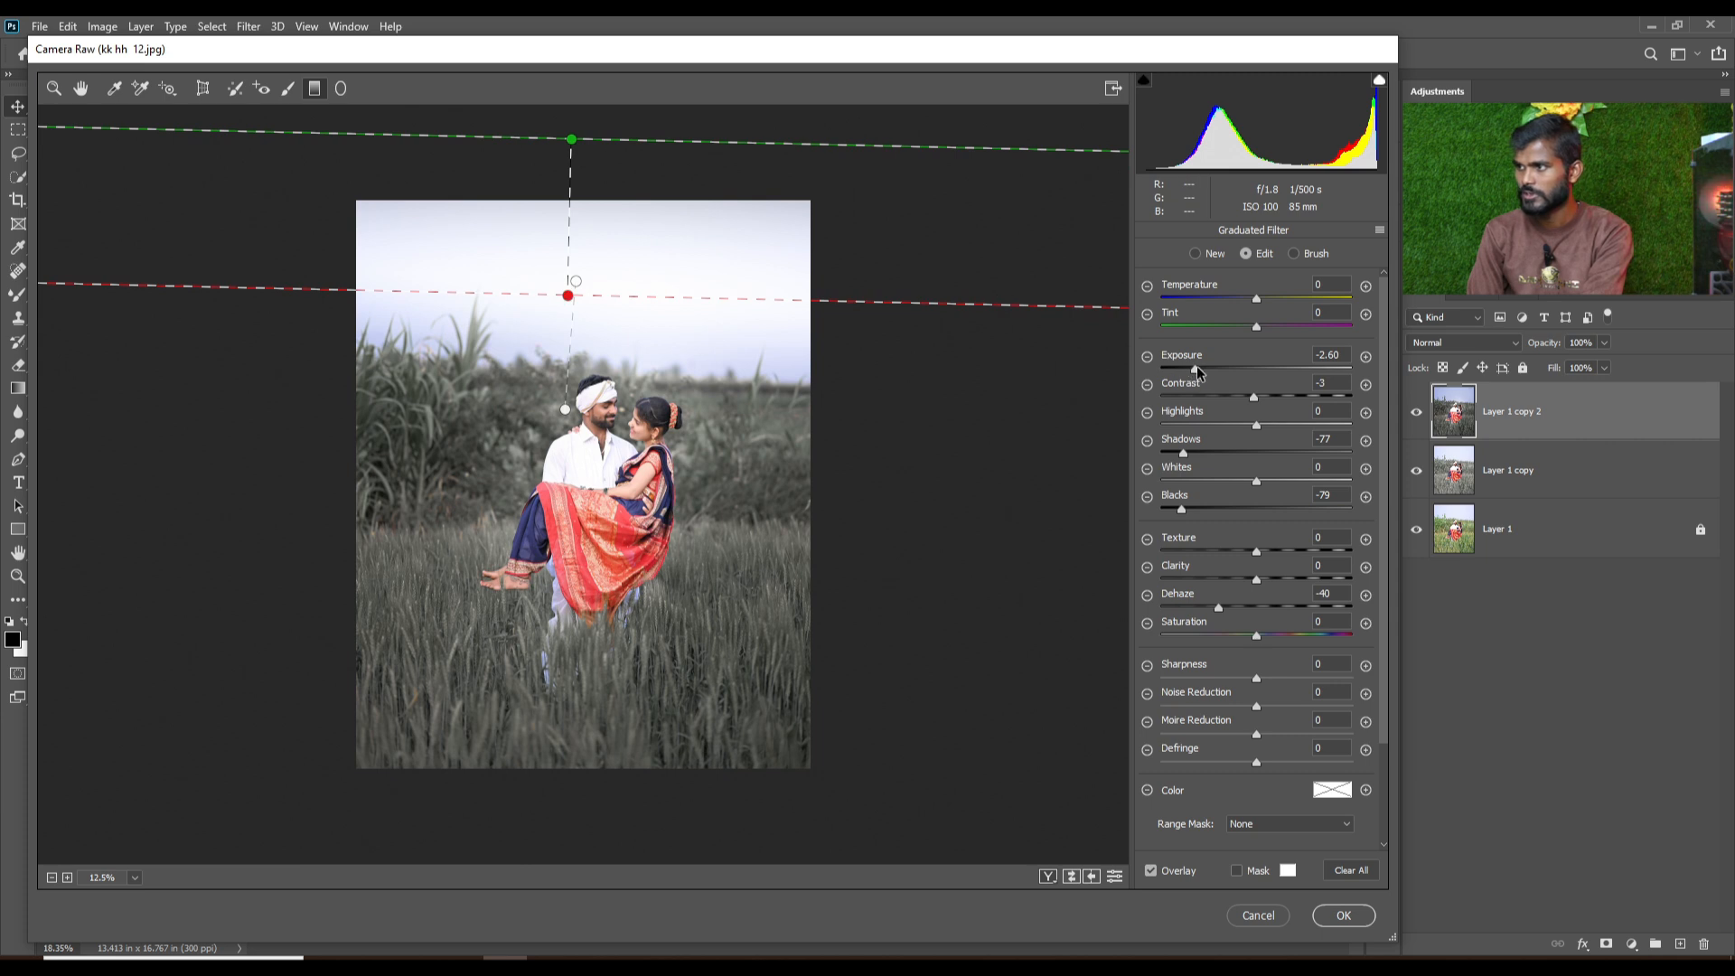
left_click_drag(1196, 371, 1168, 371)
left_click_drag(1227, 615, 1263, 615)
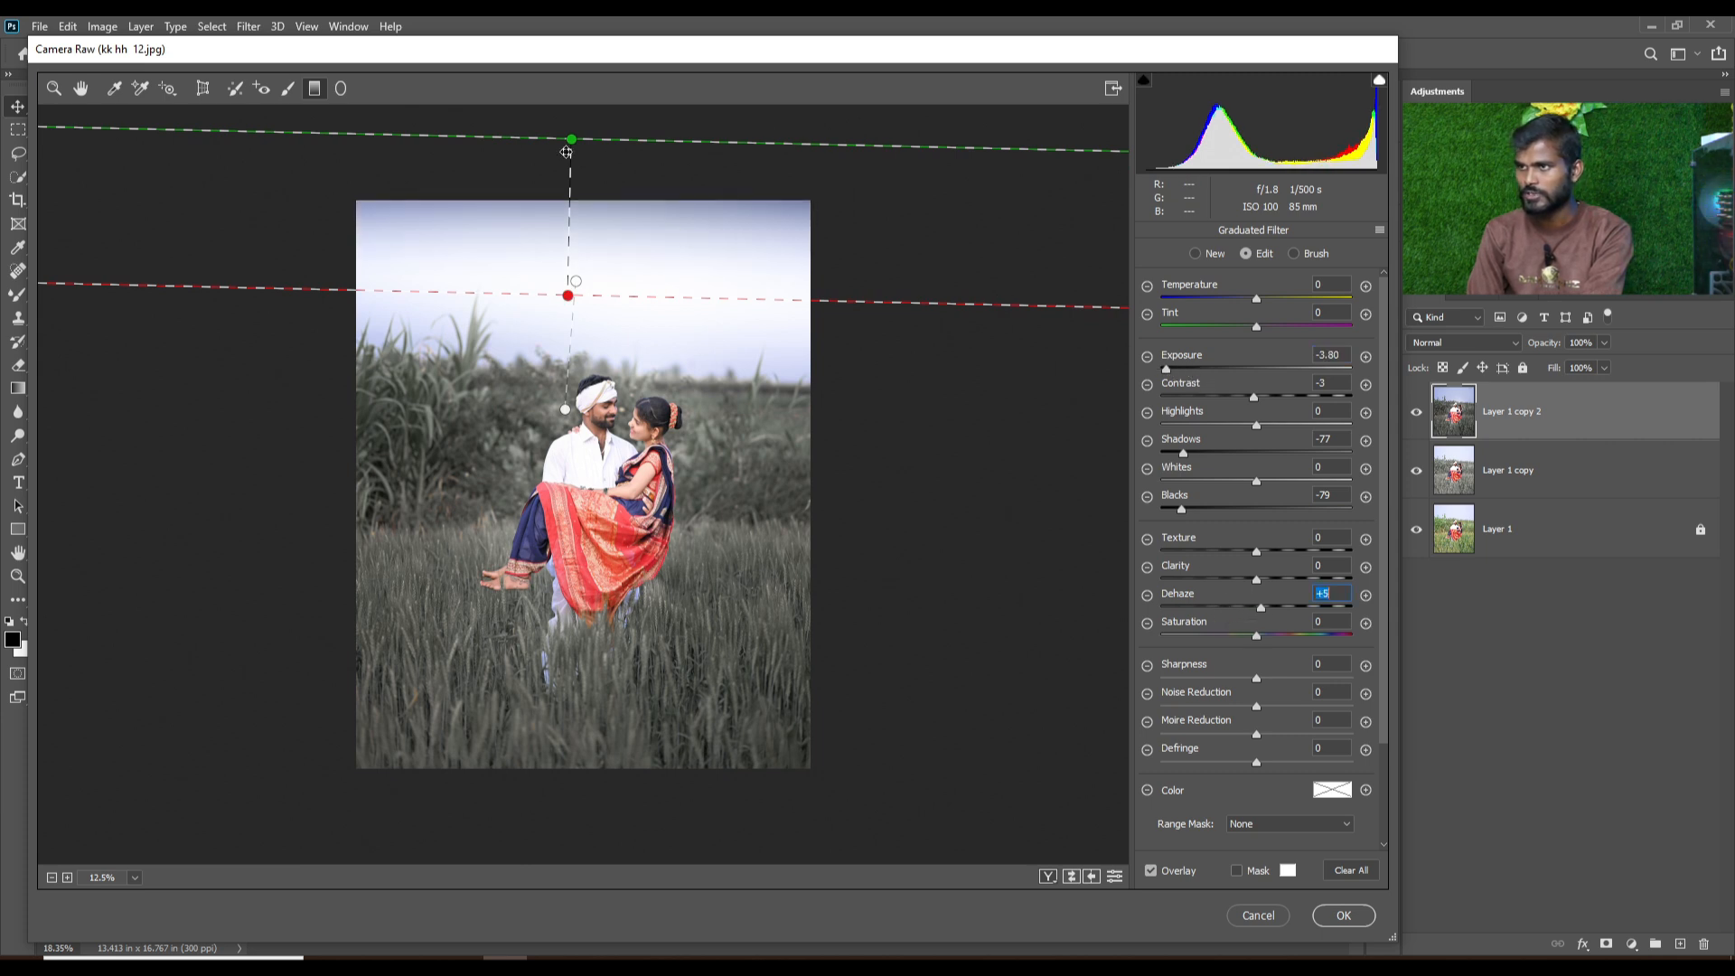
mouse_move(572, 140)
left_mouse_down()
mouse_move(660, 146)
mouse_move(600, 126)
mouse_move(575, 156)
left_mouse_up()
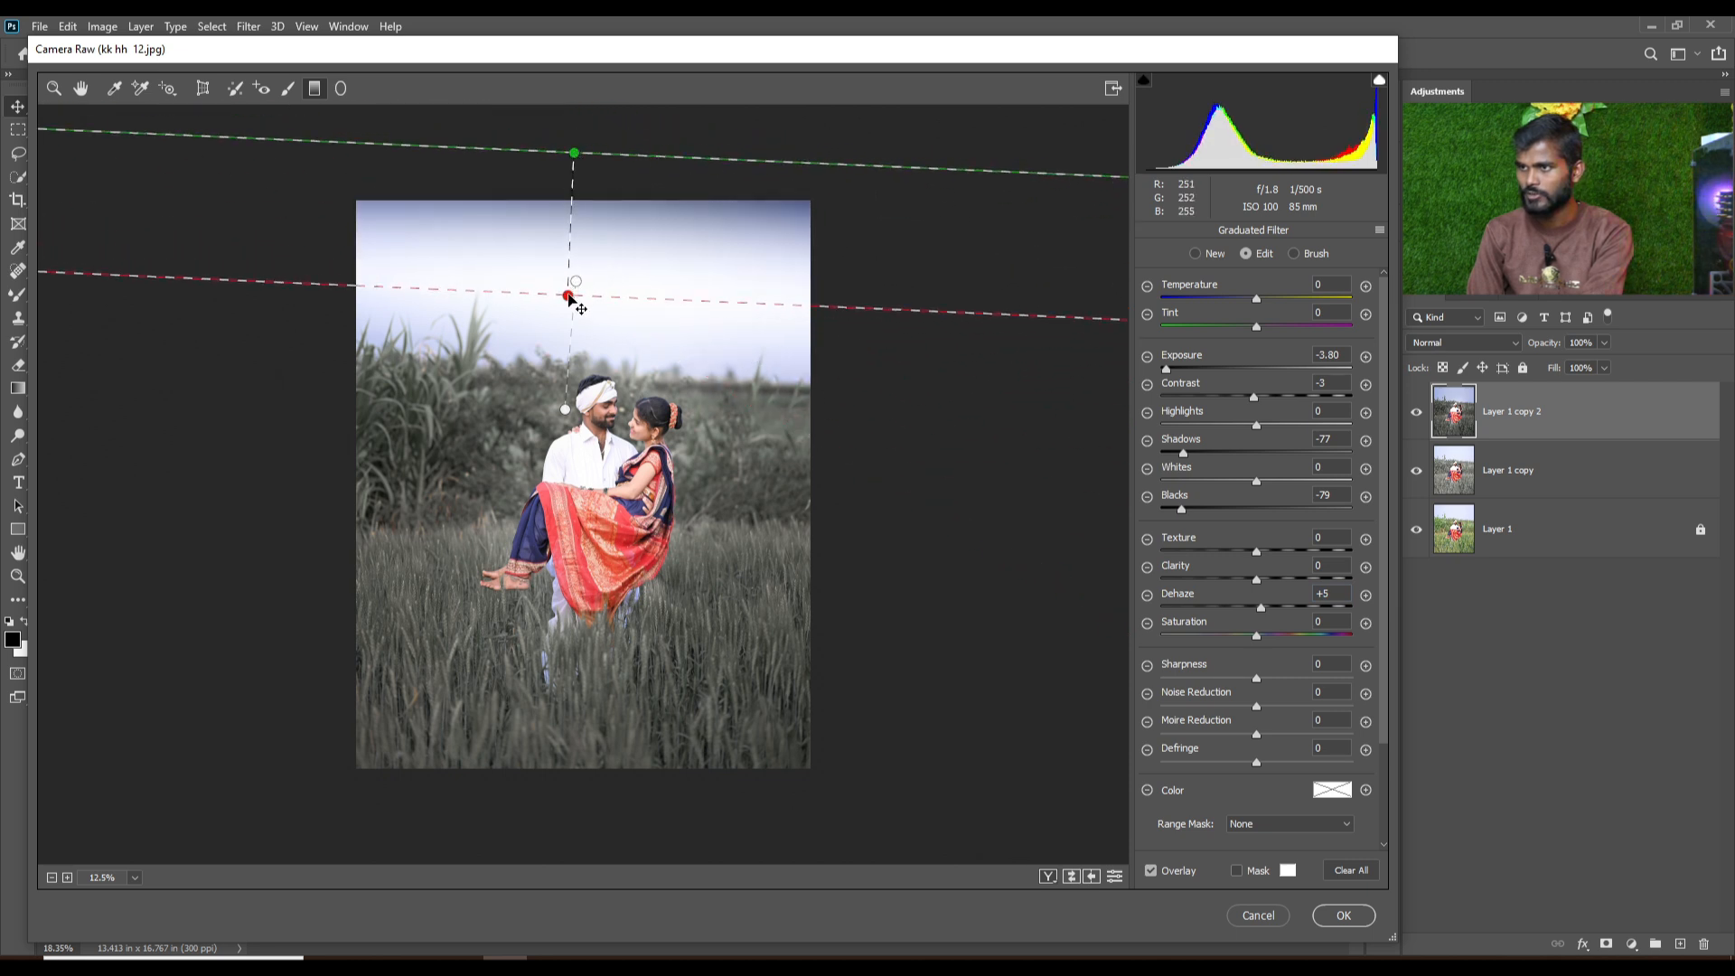
left_click_drag(569, 298, 565, 328)
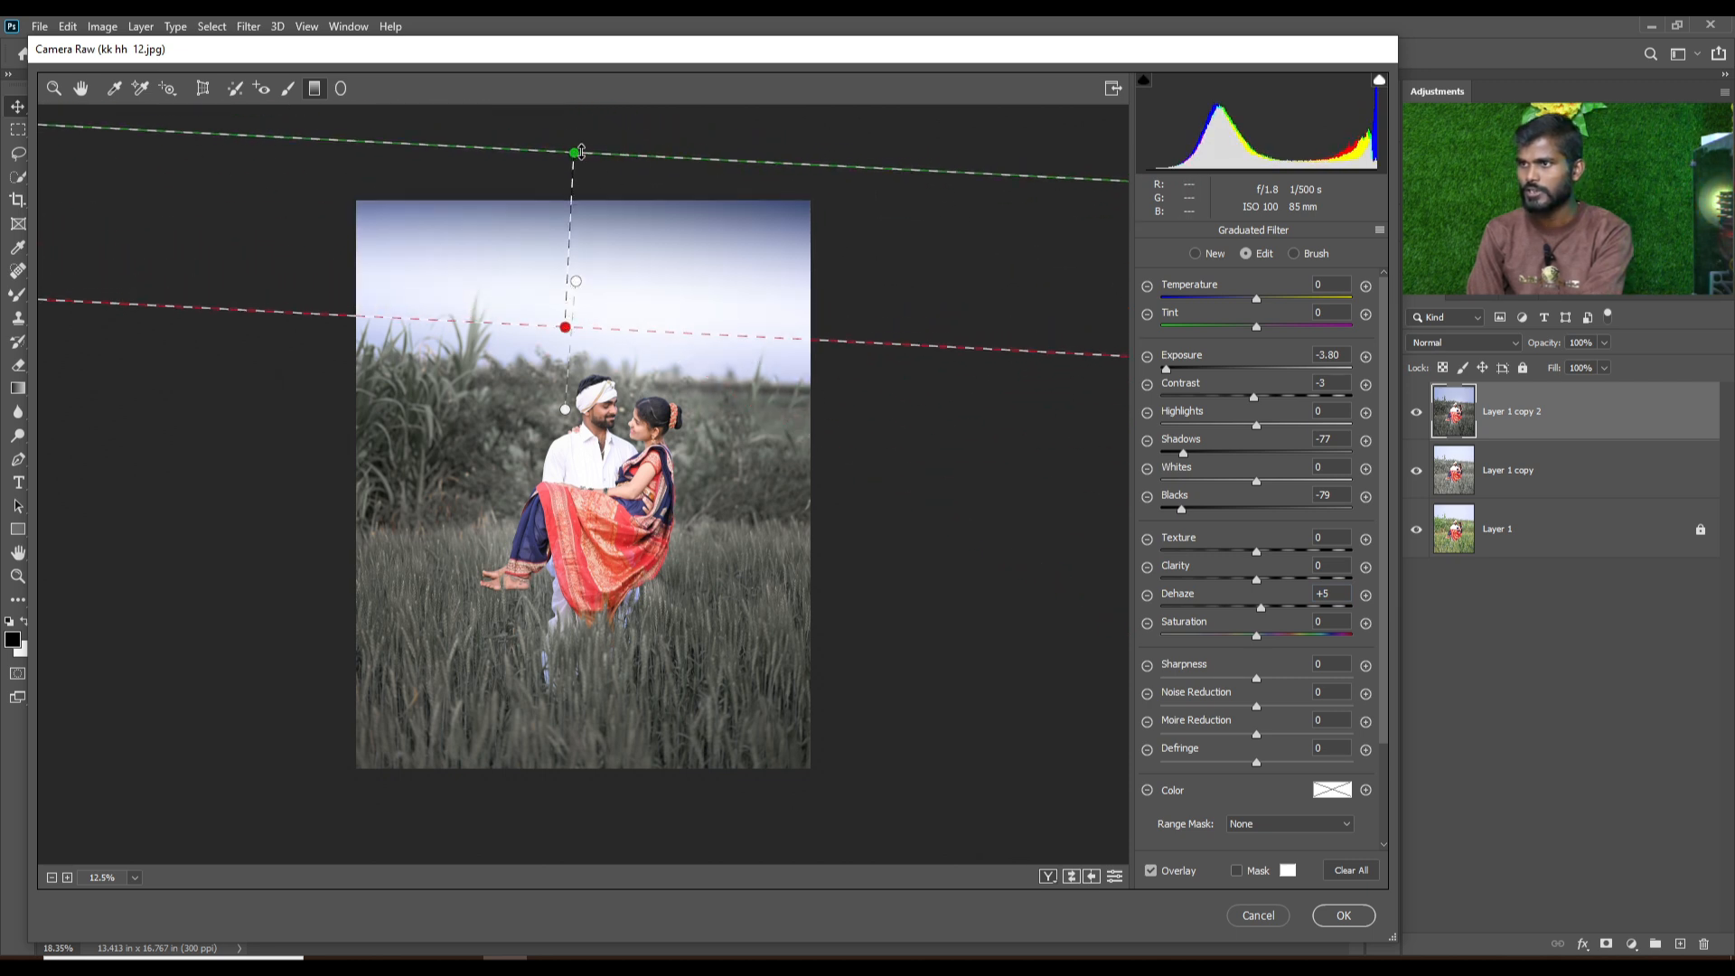
Extend the lower end of the first graduated filter to the man's collar and apply the Camera Raw edits.
left_click(575, 281)
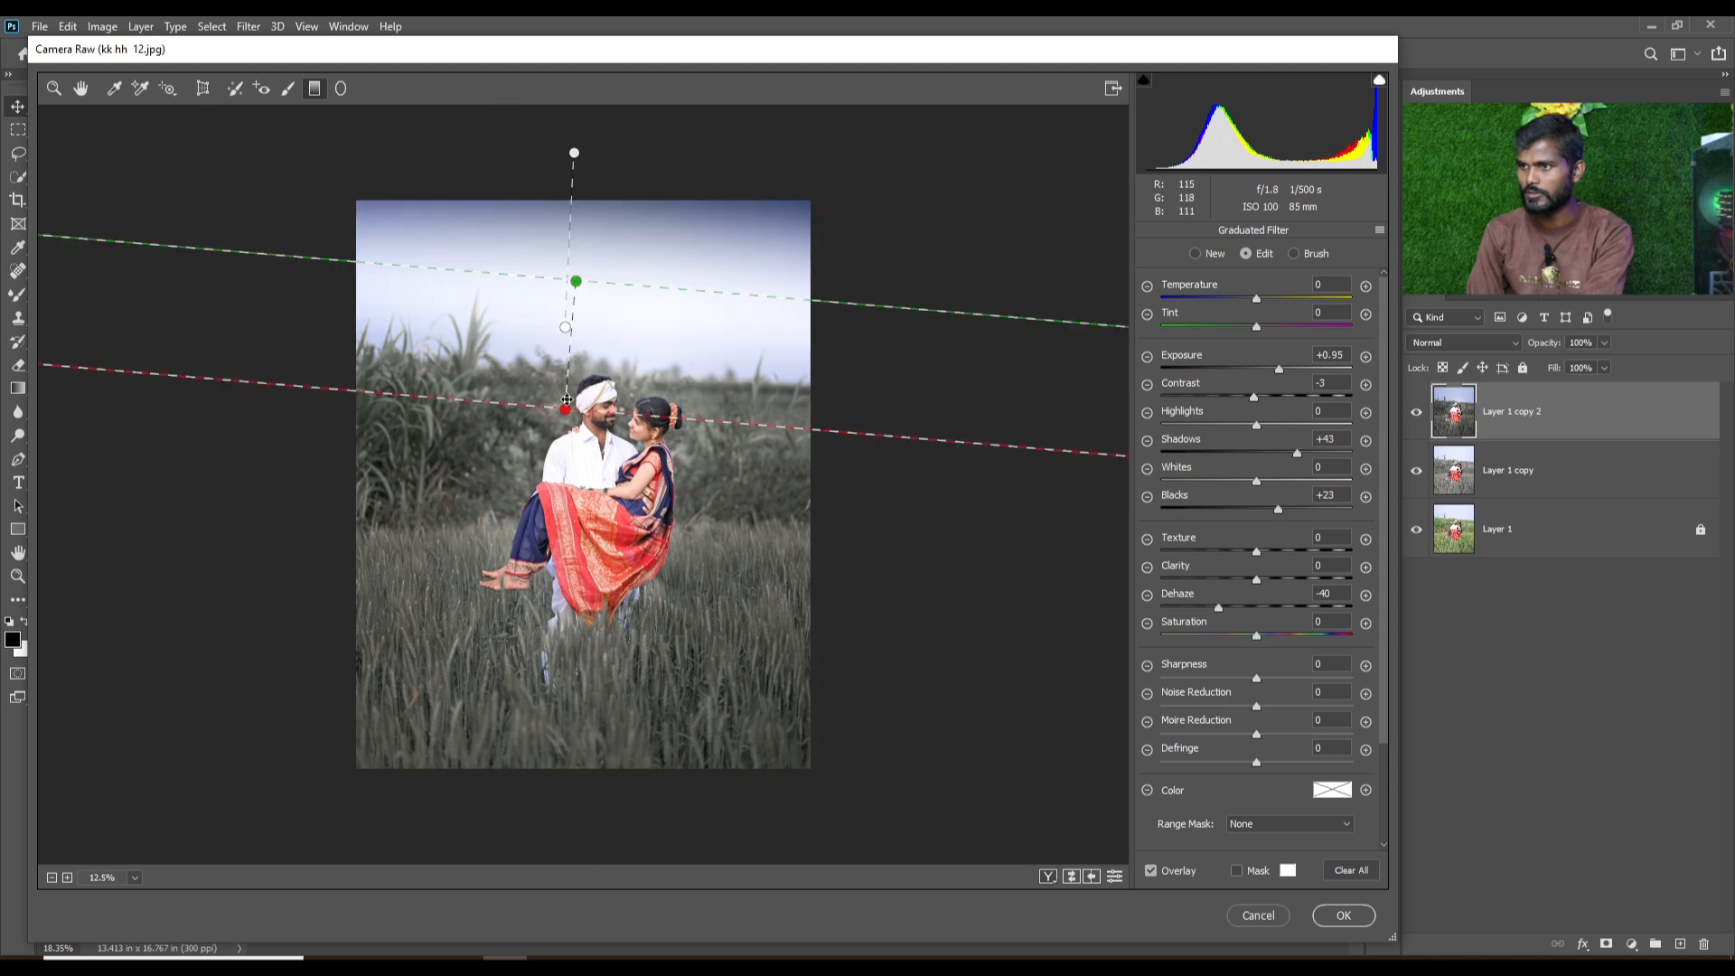
left_click_drag(567, 401, 566, 426)
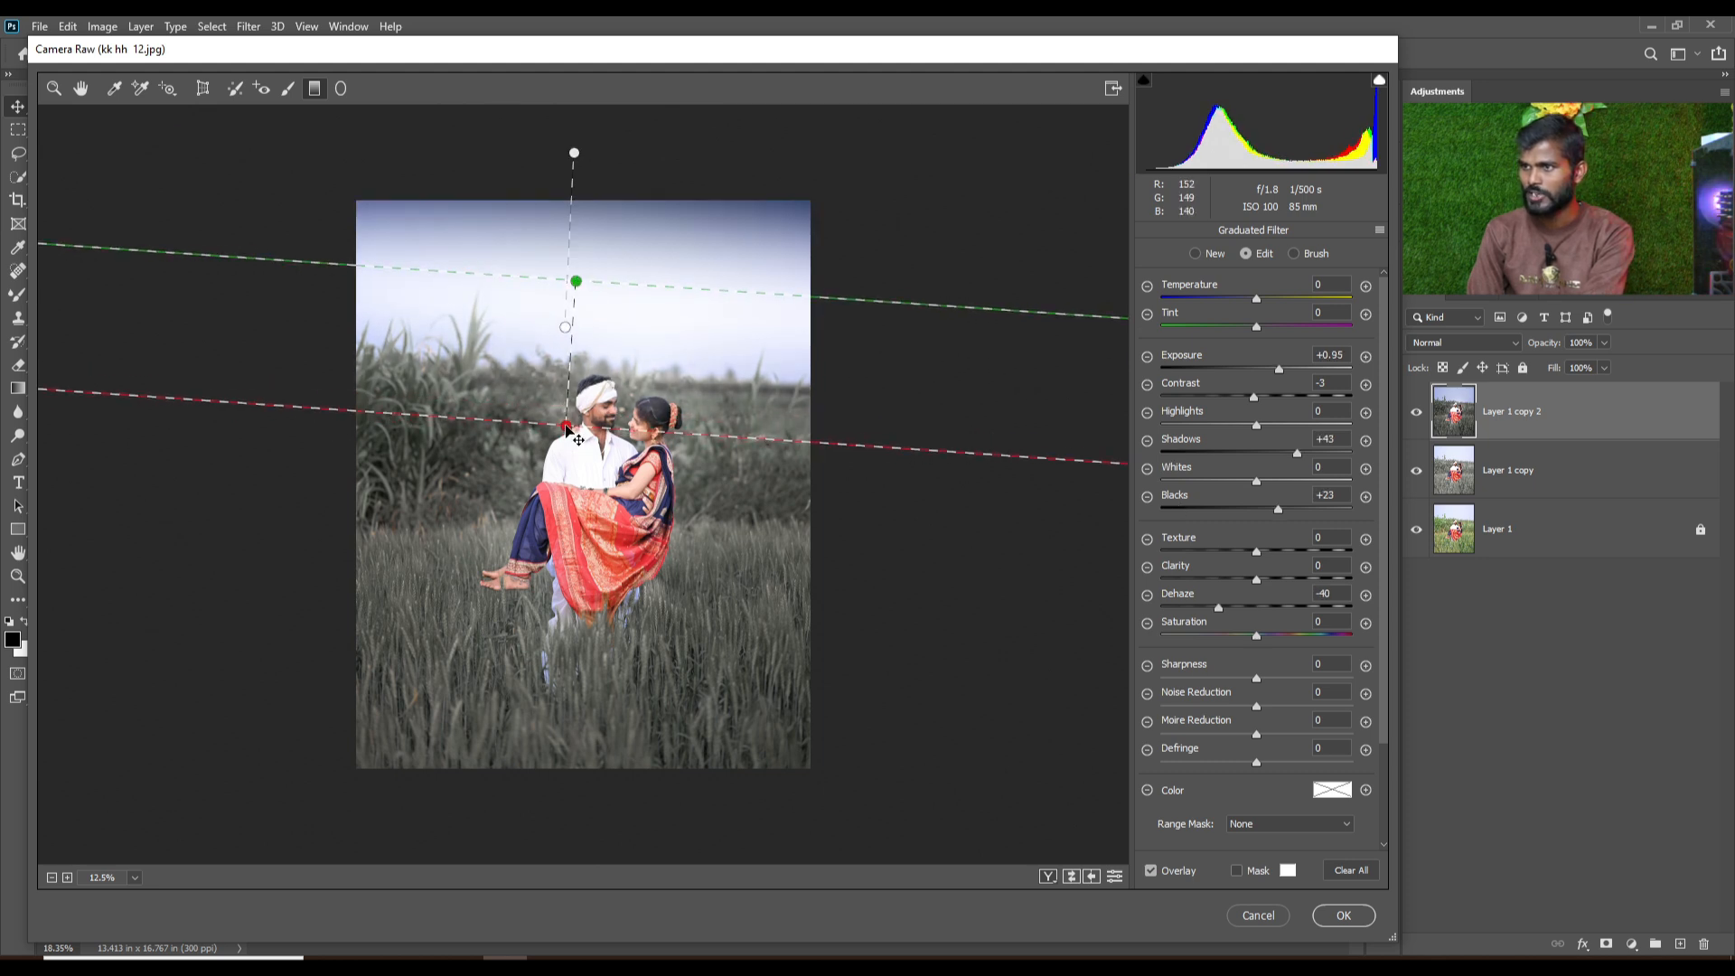
left_click(574, 153)
left_click(937, 489)
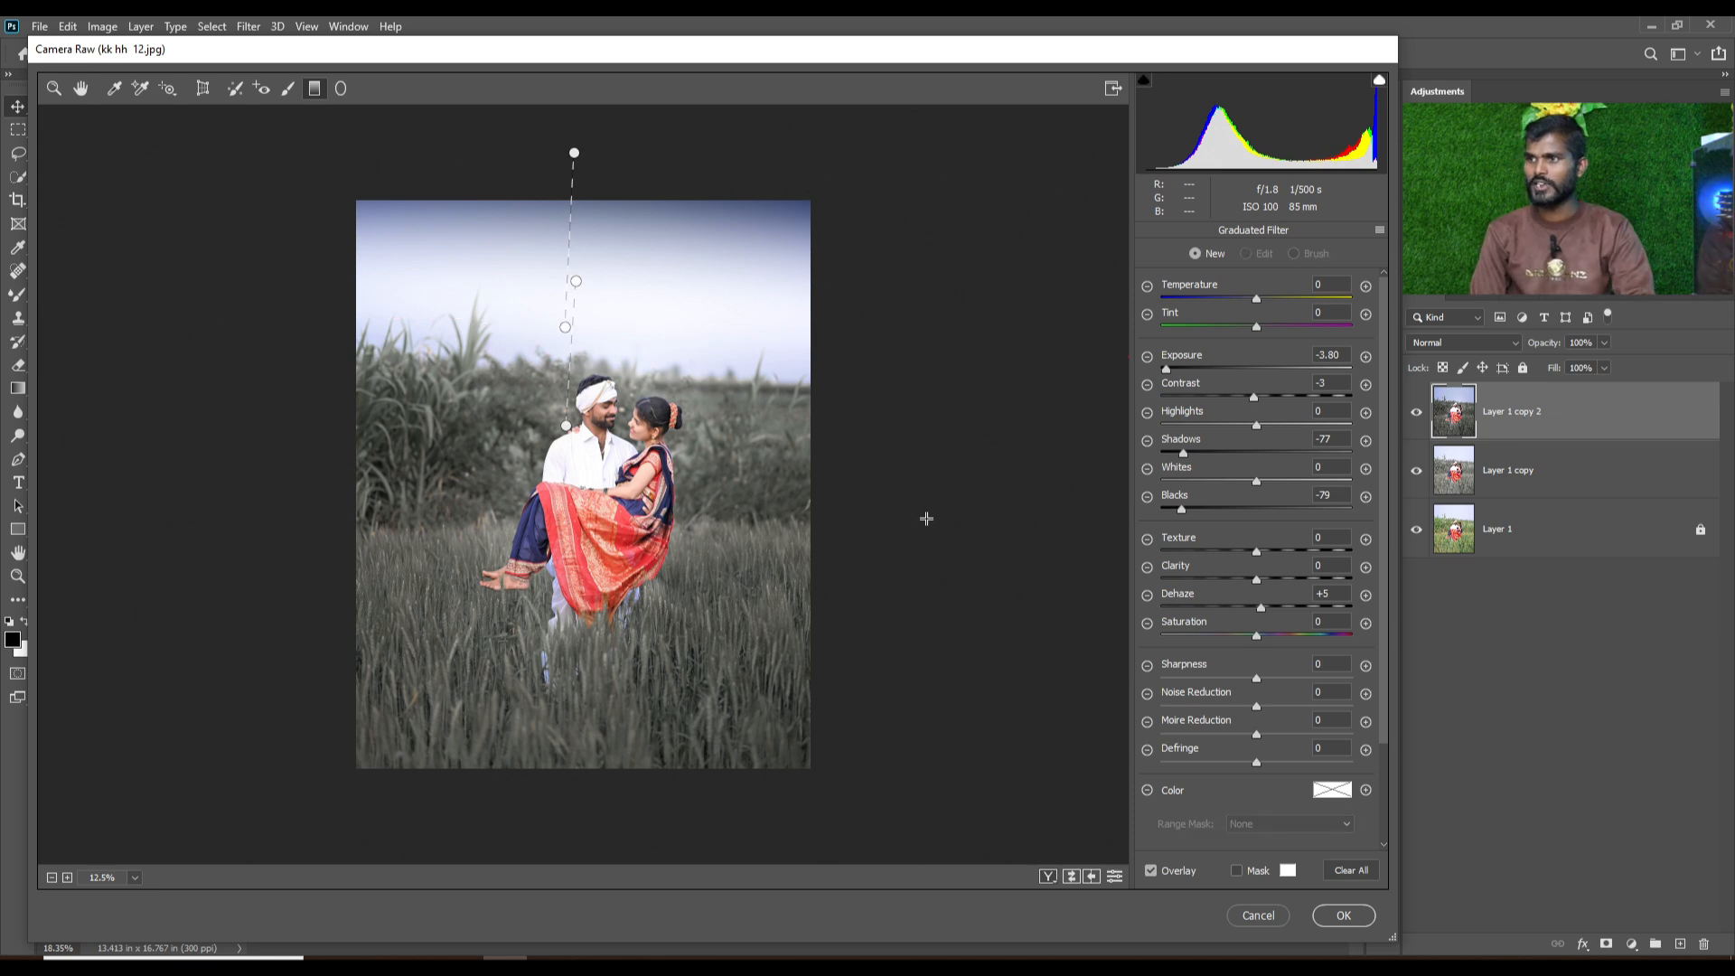
left_click(1344, 916)
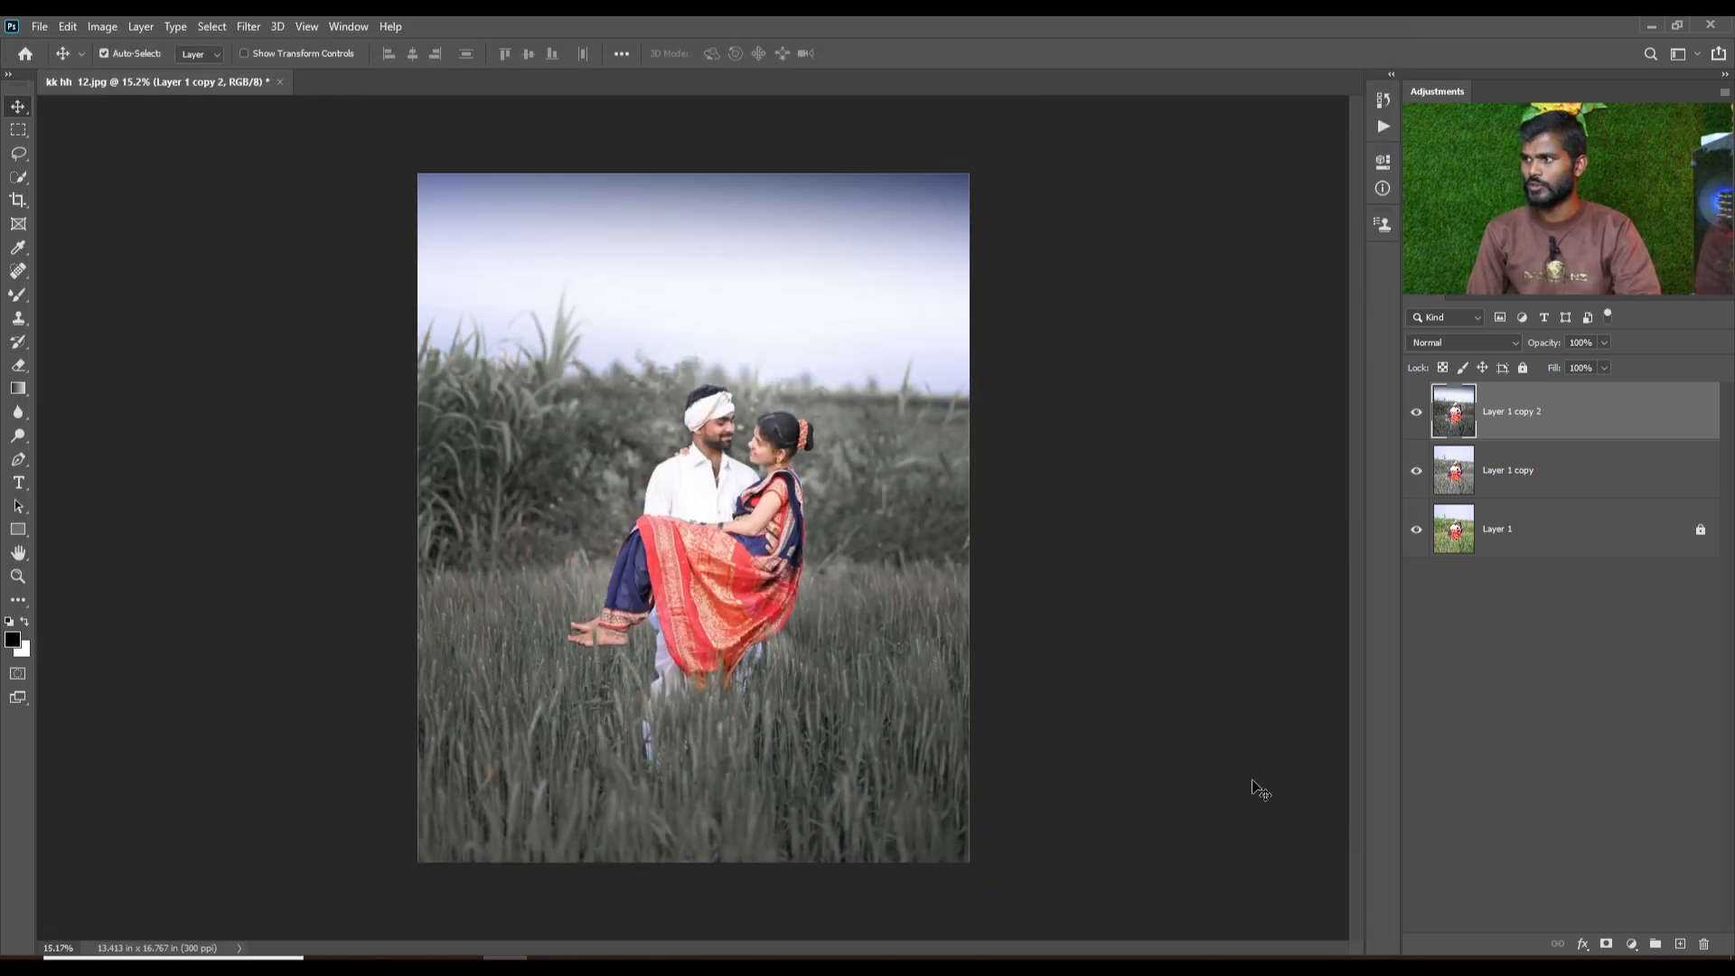
Compare the photo with and without the sky adjustments on Layer 1 copy 2, and inspect the result closer.
left_click(1417, 414)
left_click(1417, 414)
left_click(1417, 414)
left_click(1417, 414)
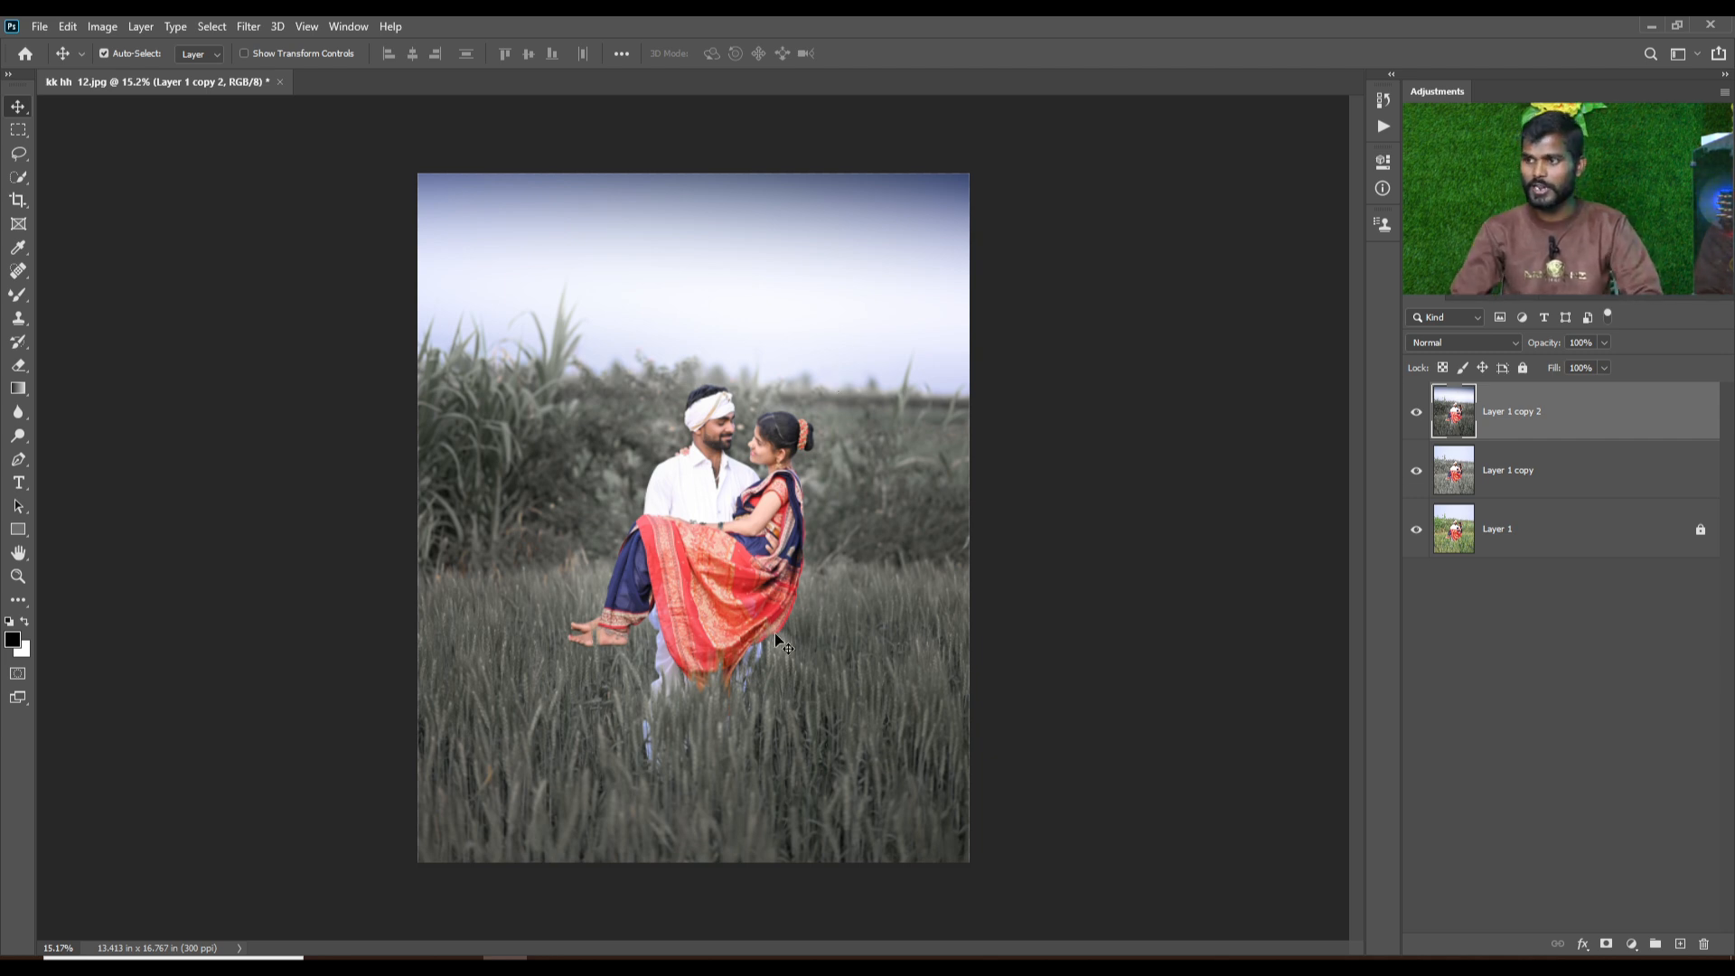
key("ctrl")
scroll(773, 633, "up", 2)
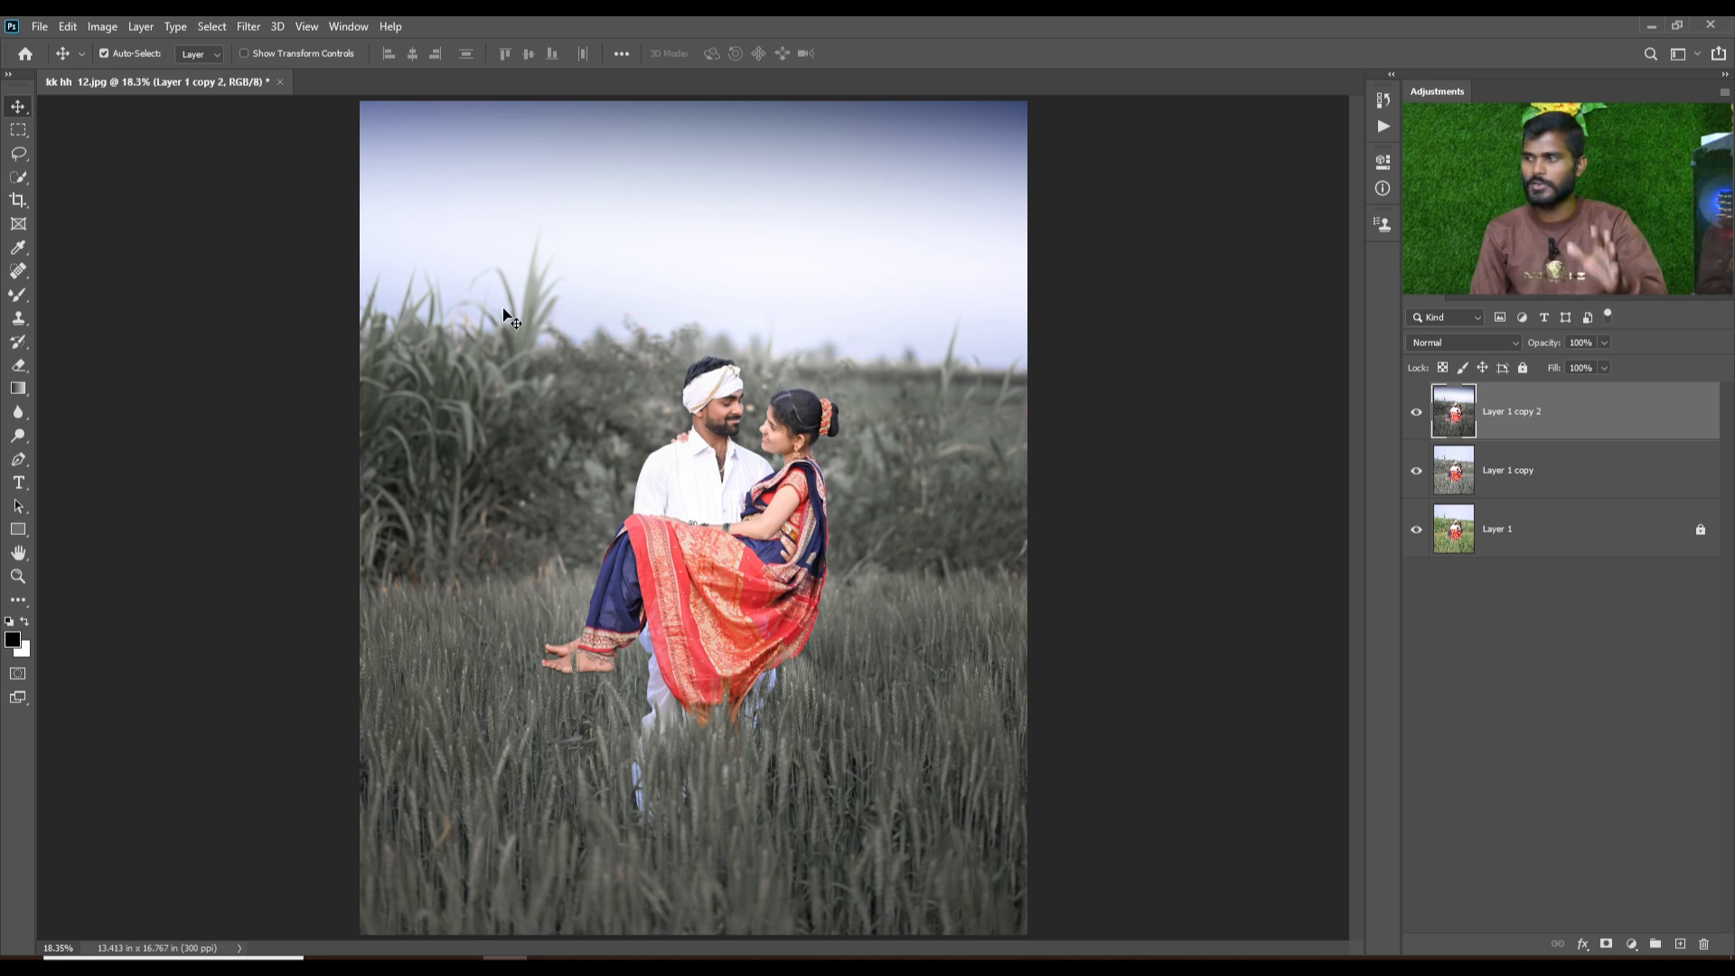
Duplicate Layer 1 copy 2 and open the duplicate in Camera Raw.
key("ctrl")
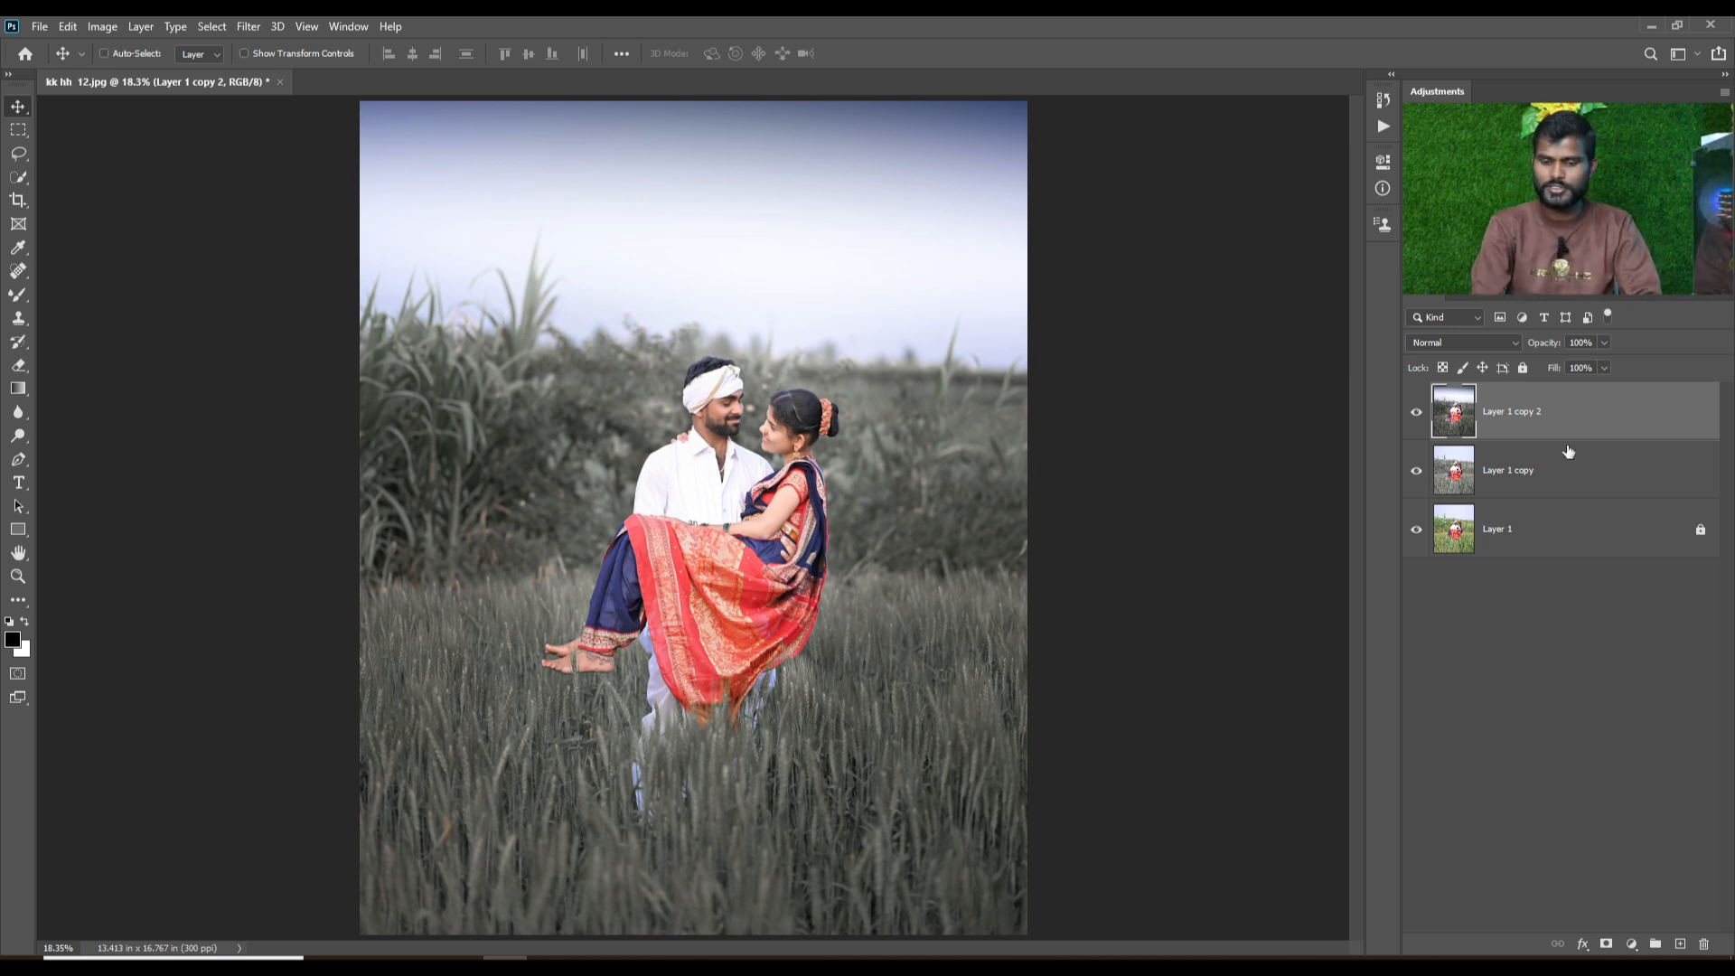
key("ctrl+j")
key("ctrl")
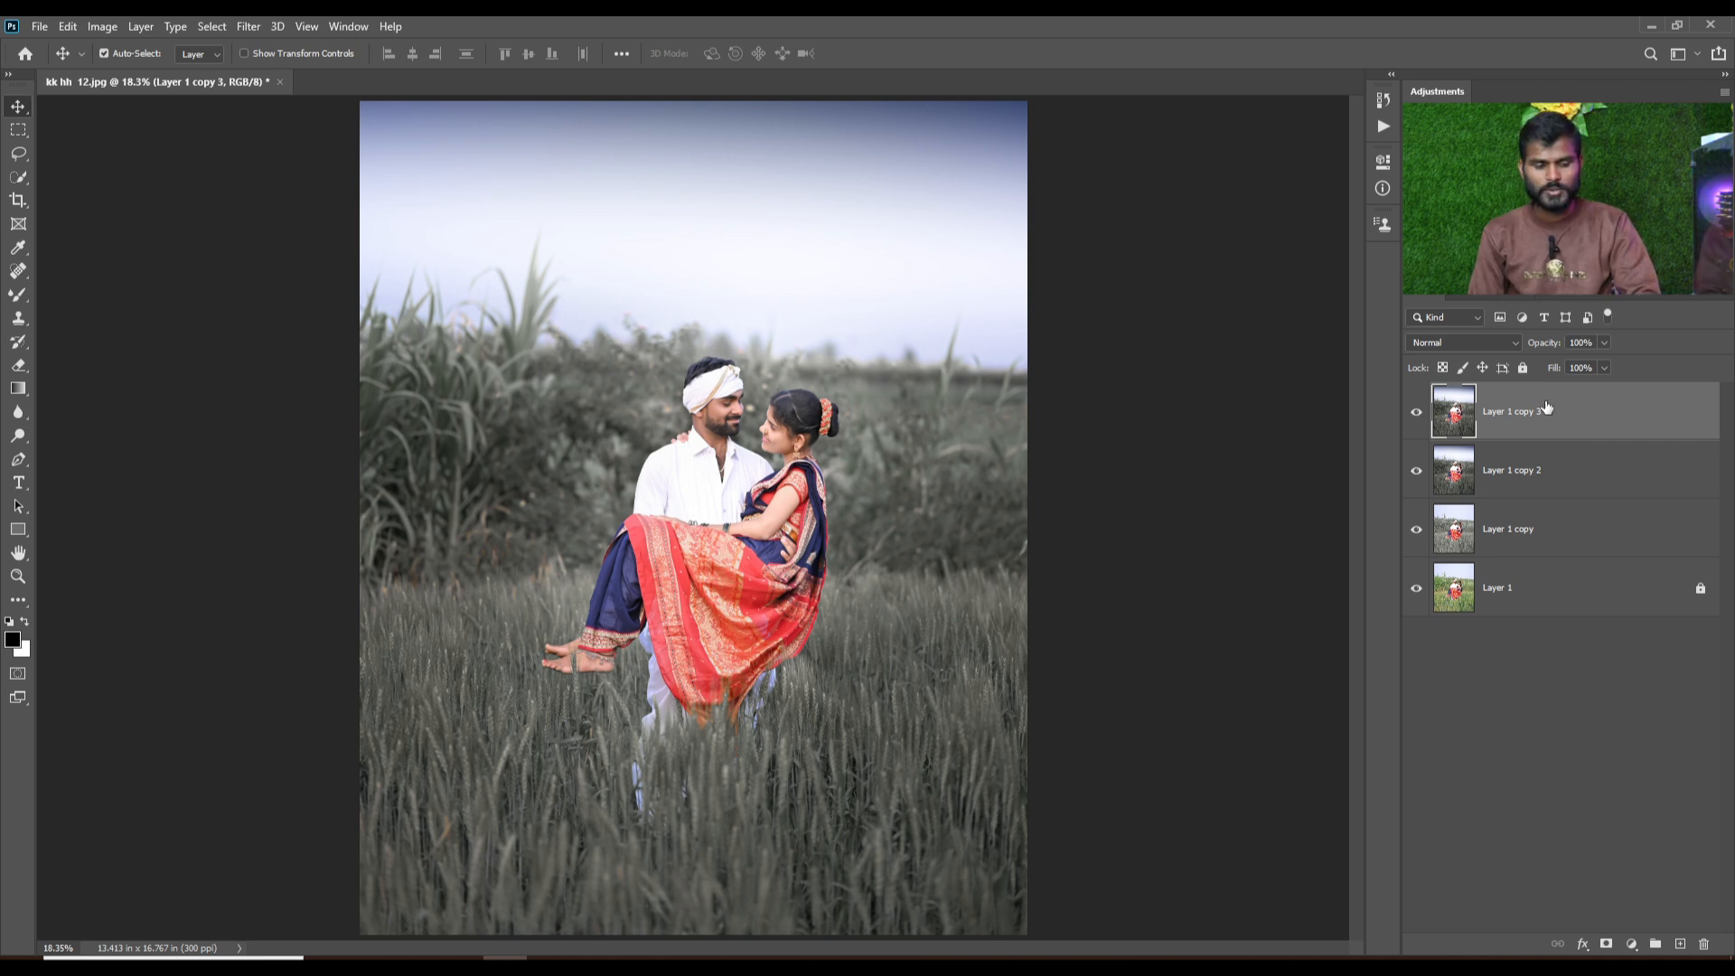
key("ctrl+shift+a")
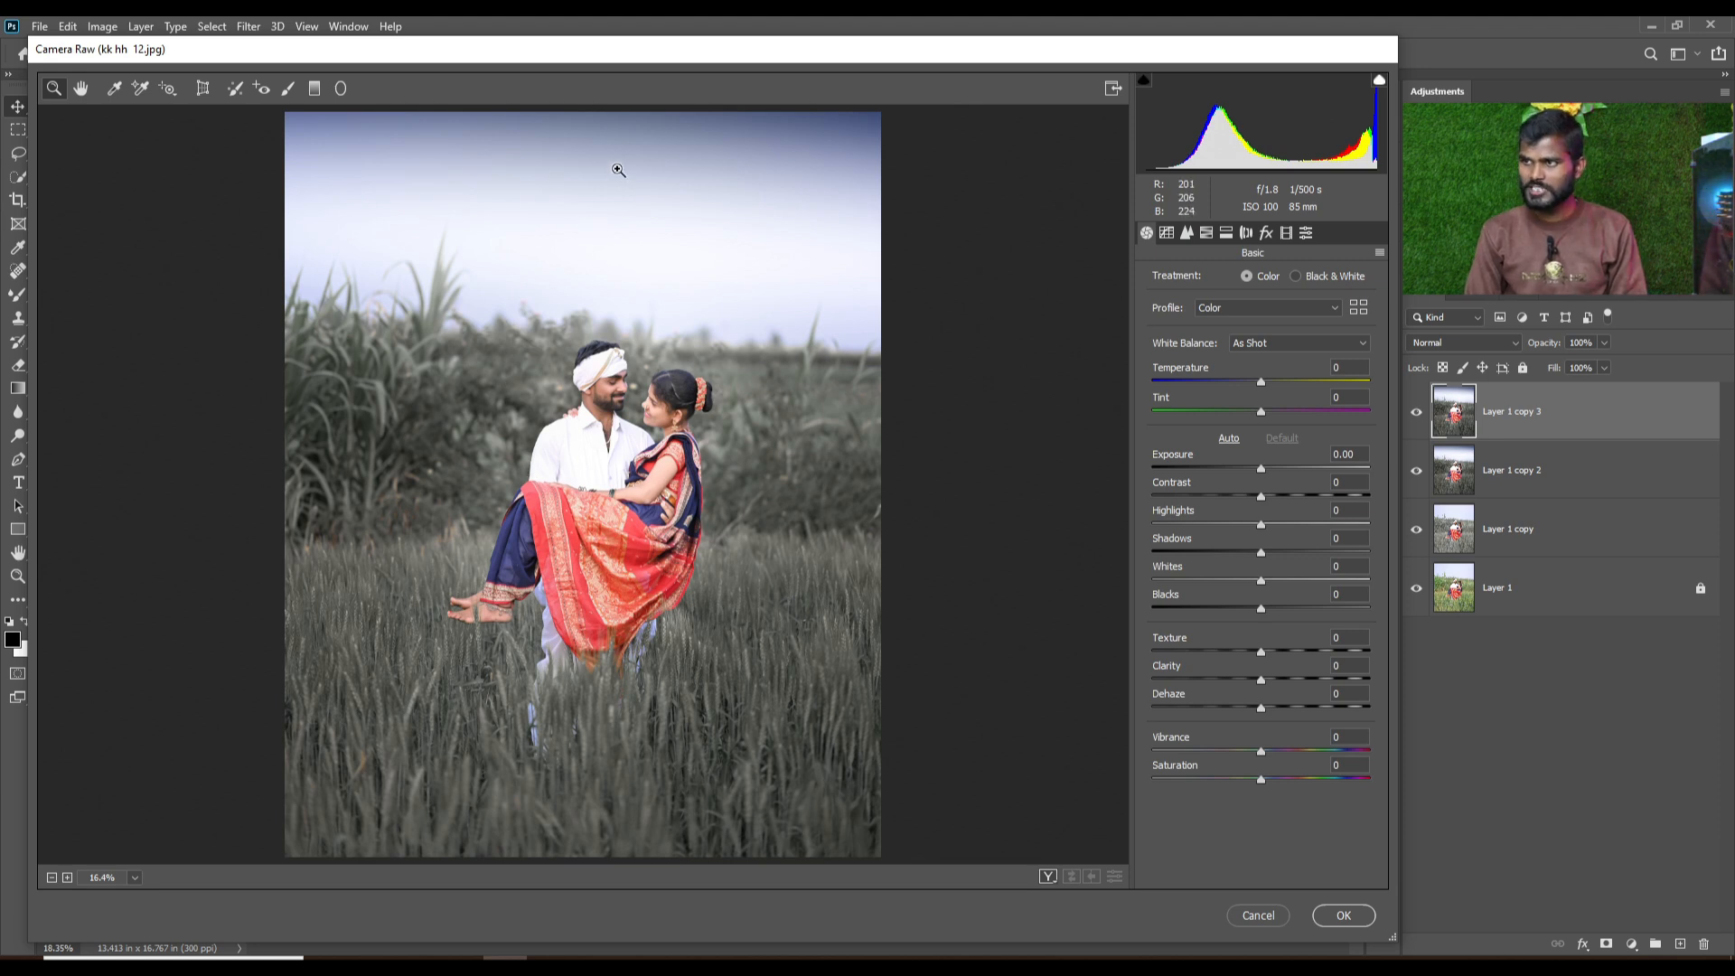
Place a Graduated Filter from below the image up to the couple's waist to darken the grass.
left_click(592, 271, "alt")
left_click(592, 273, "alt")
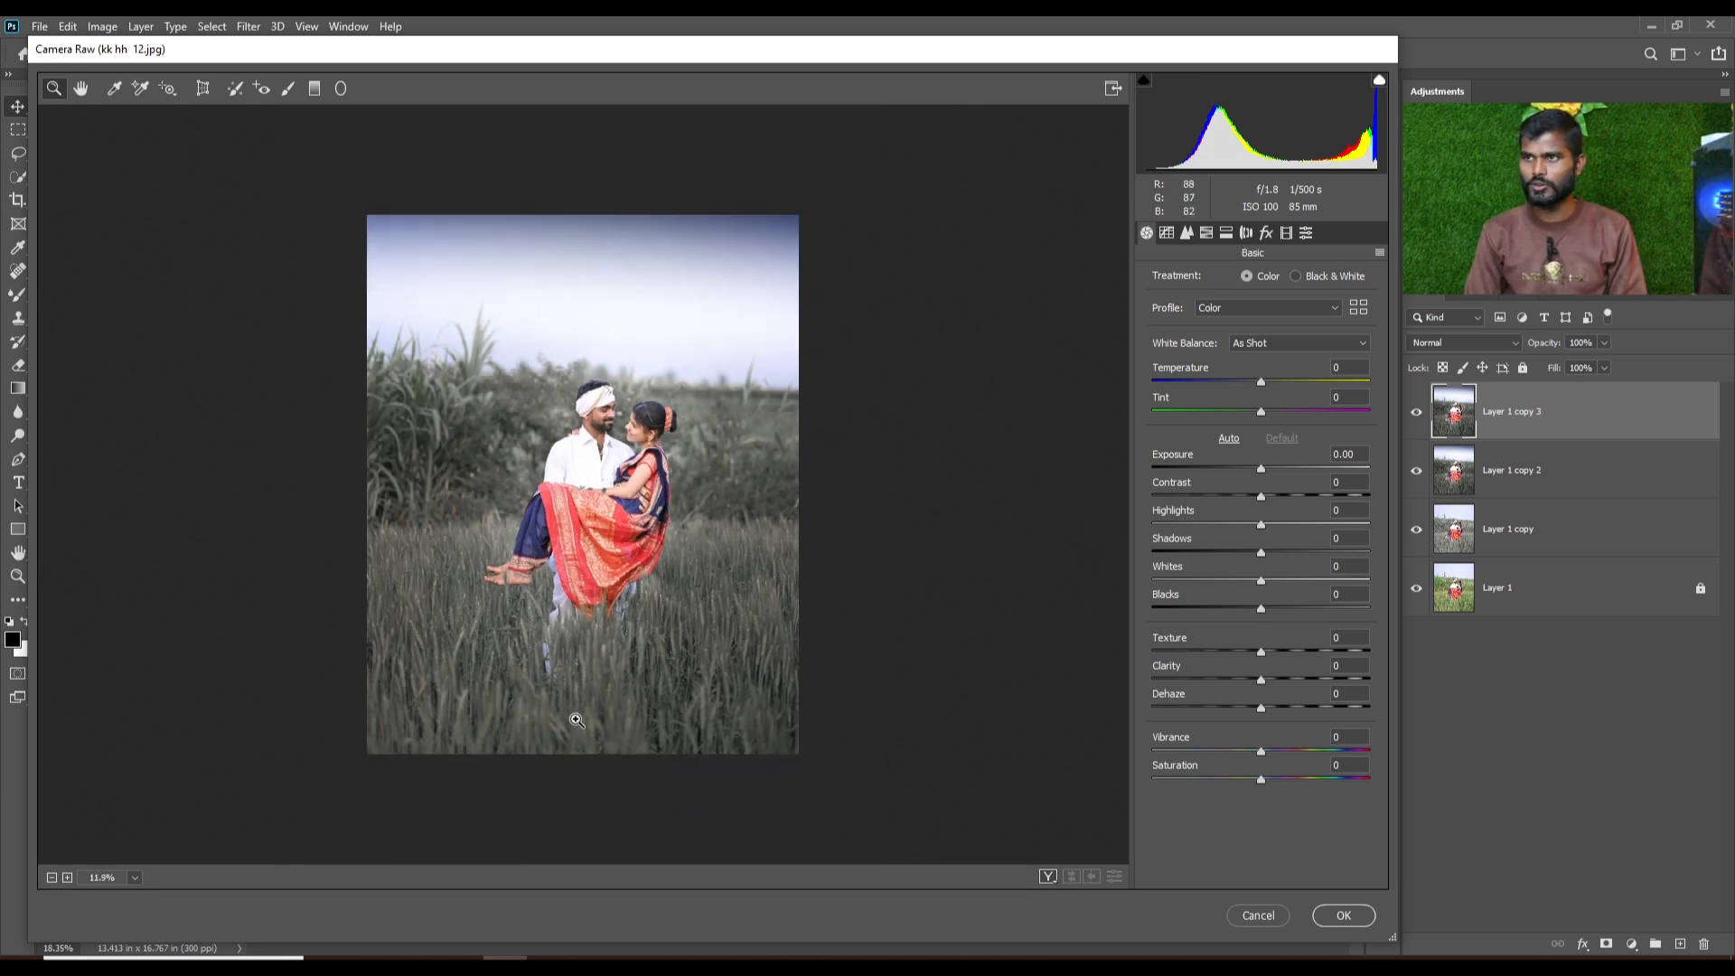
left_click(316, 89)
left_click_drag(560, 808, 585, 518)
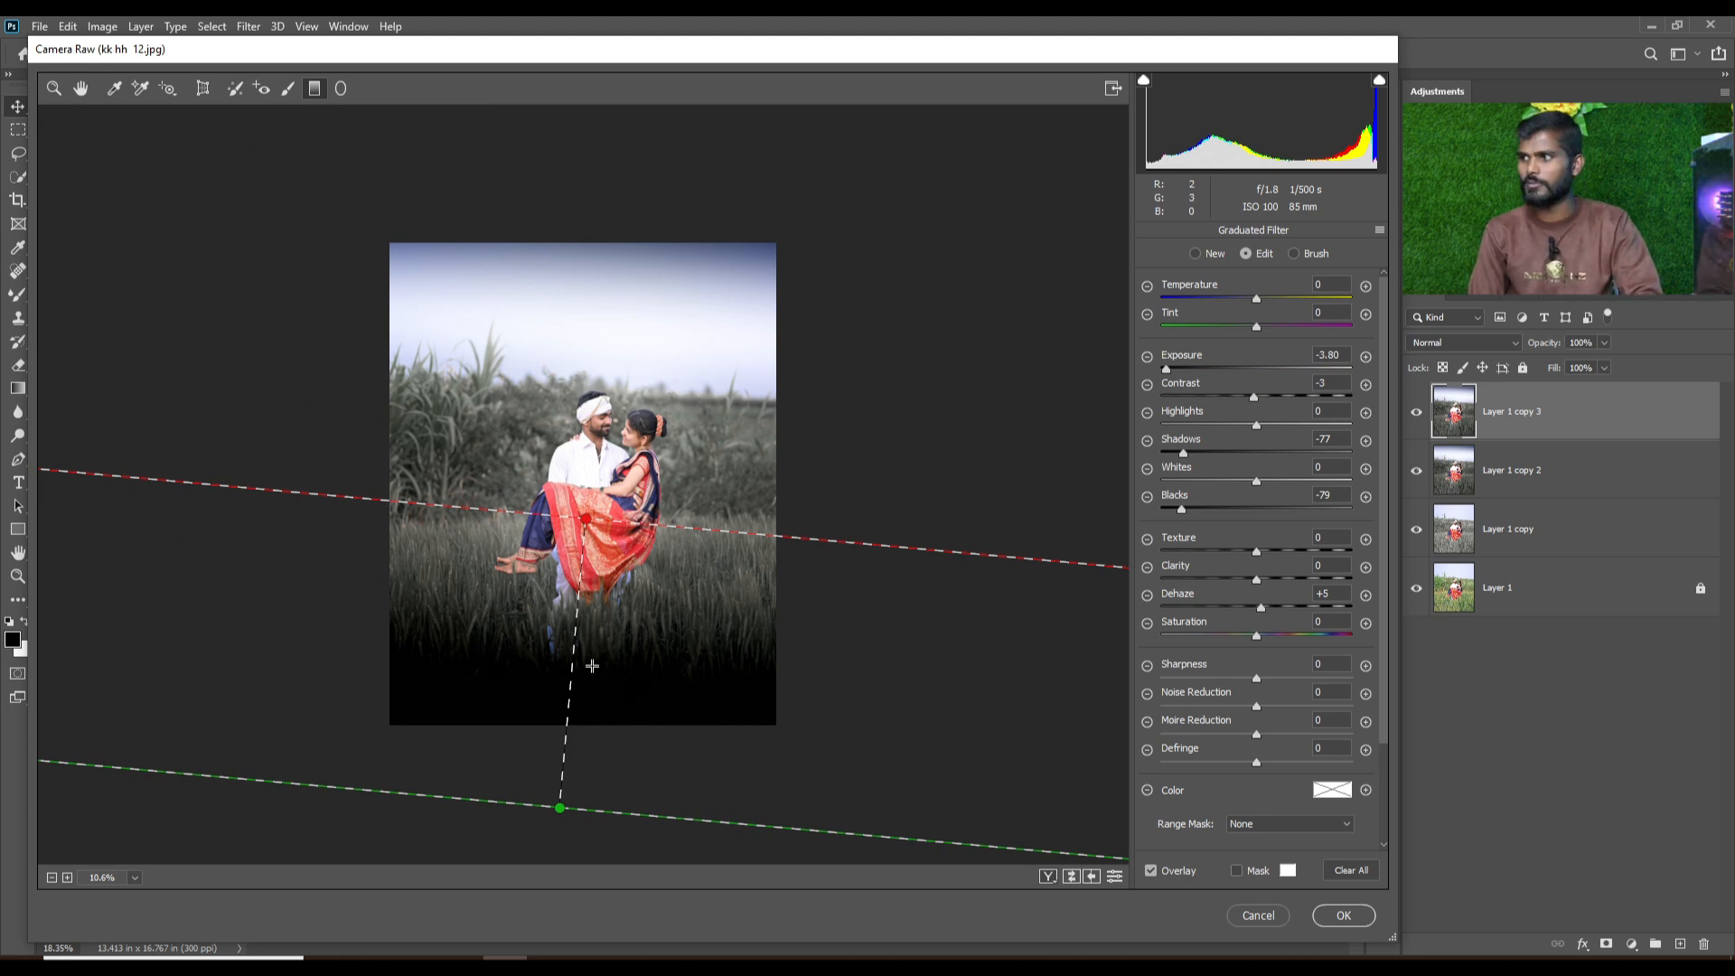
Reset the foreground graduated filter's Exposure, Shadows, Blacks and Dehaze to 0.
left_click_drag(1341, 355, 1322, 356)
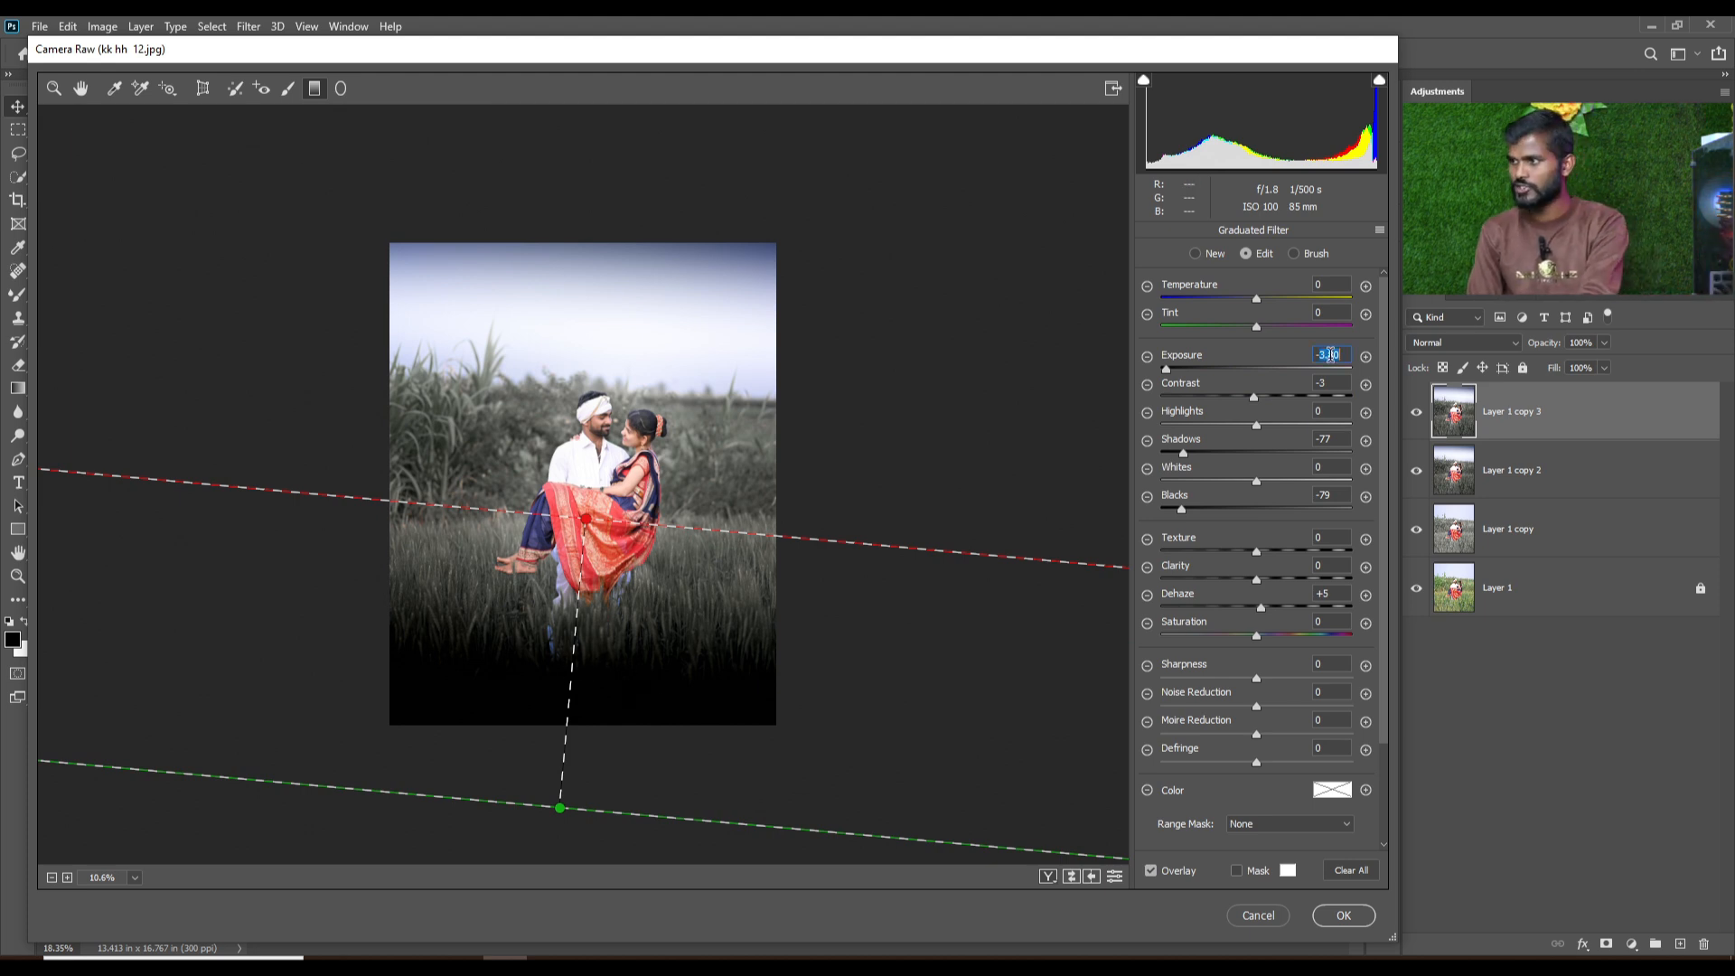
type("0")
double_click(1325, 439)
type("0")
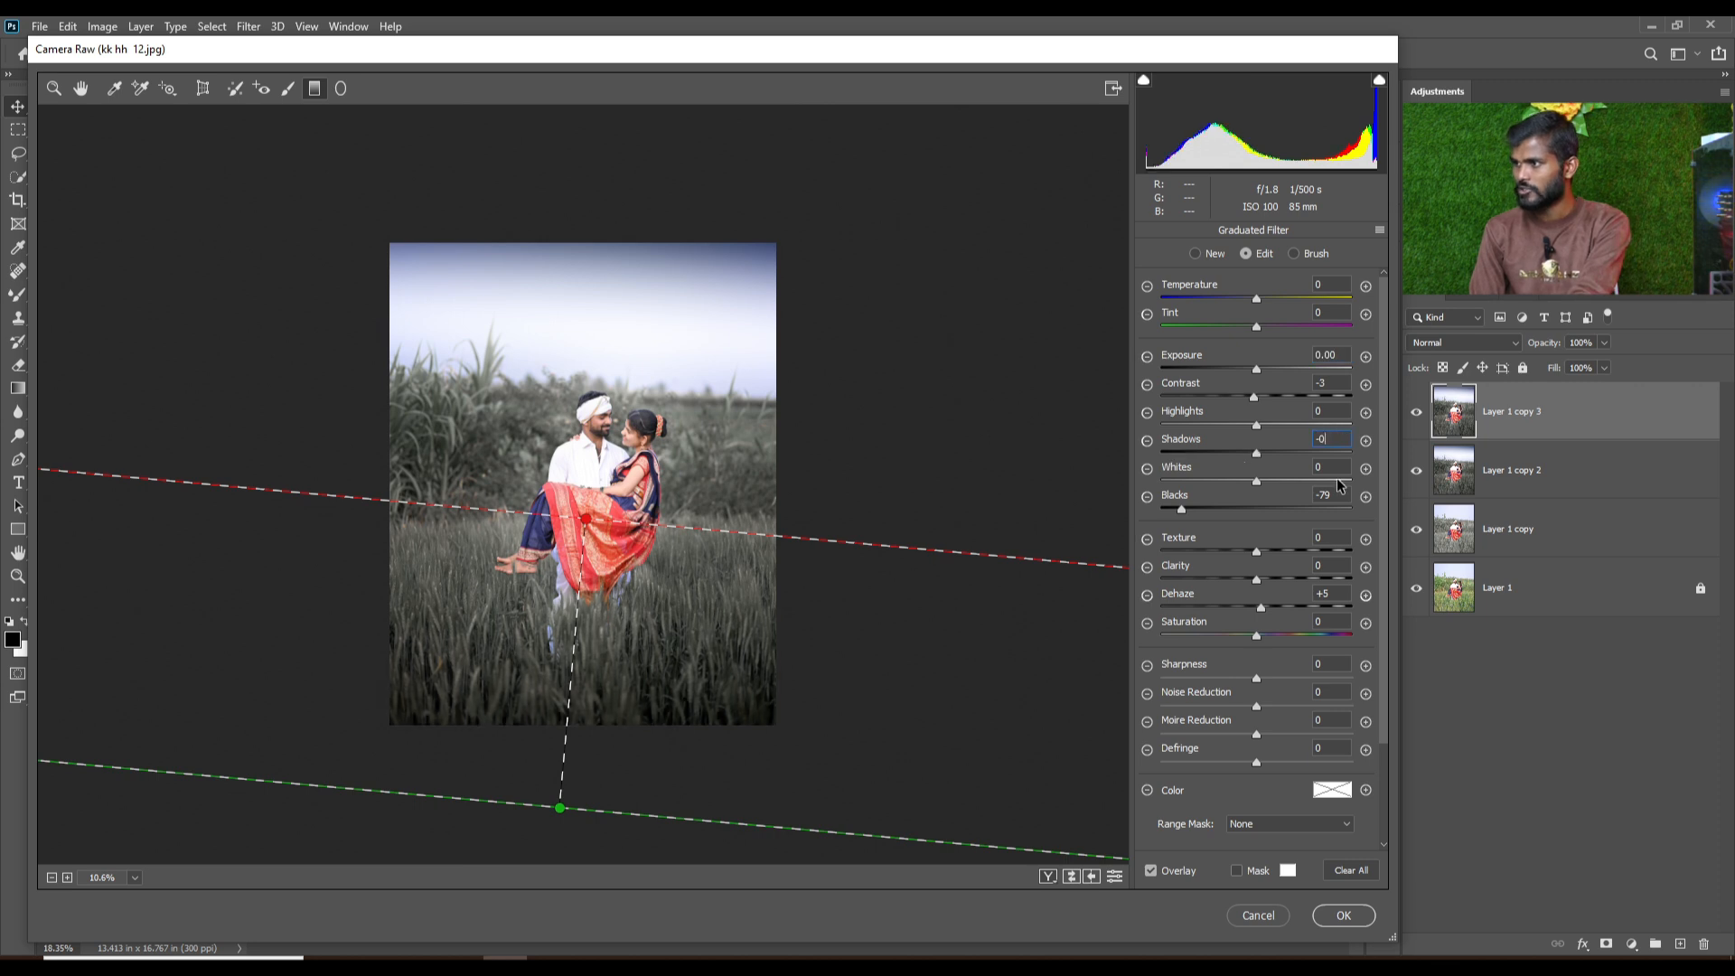
double_click(1336, 496)
type("0")
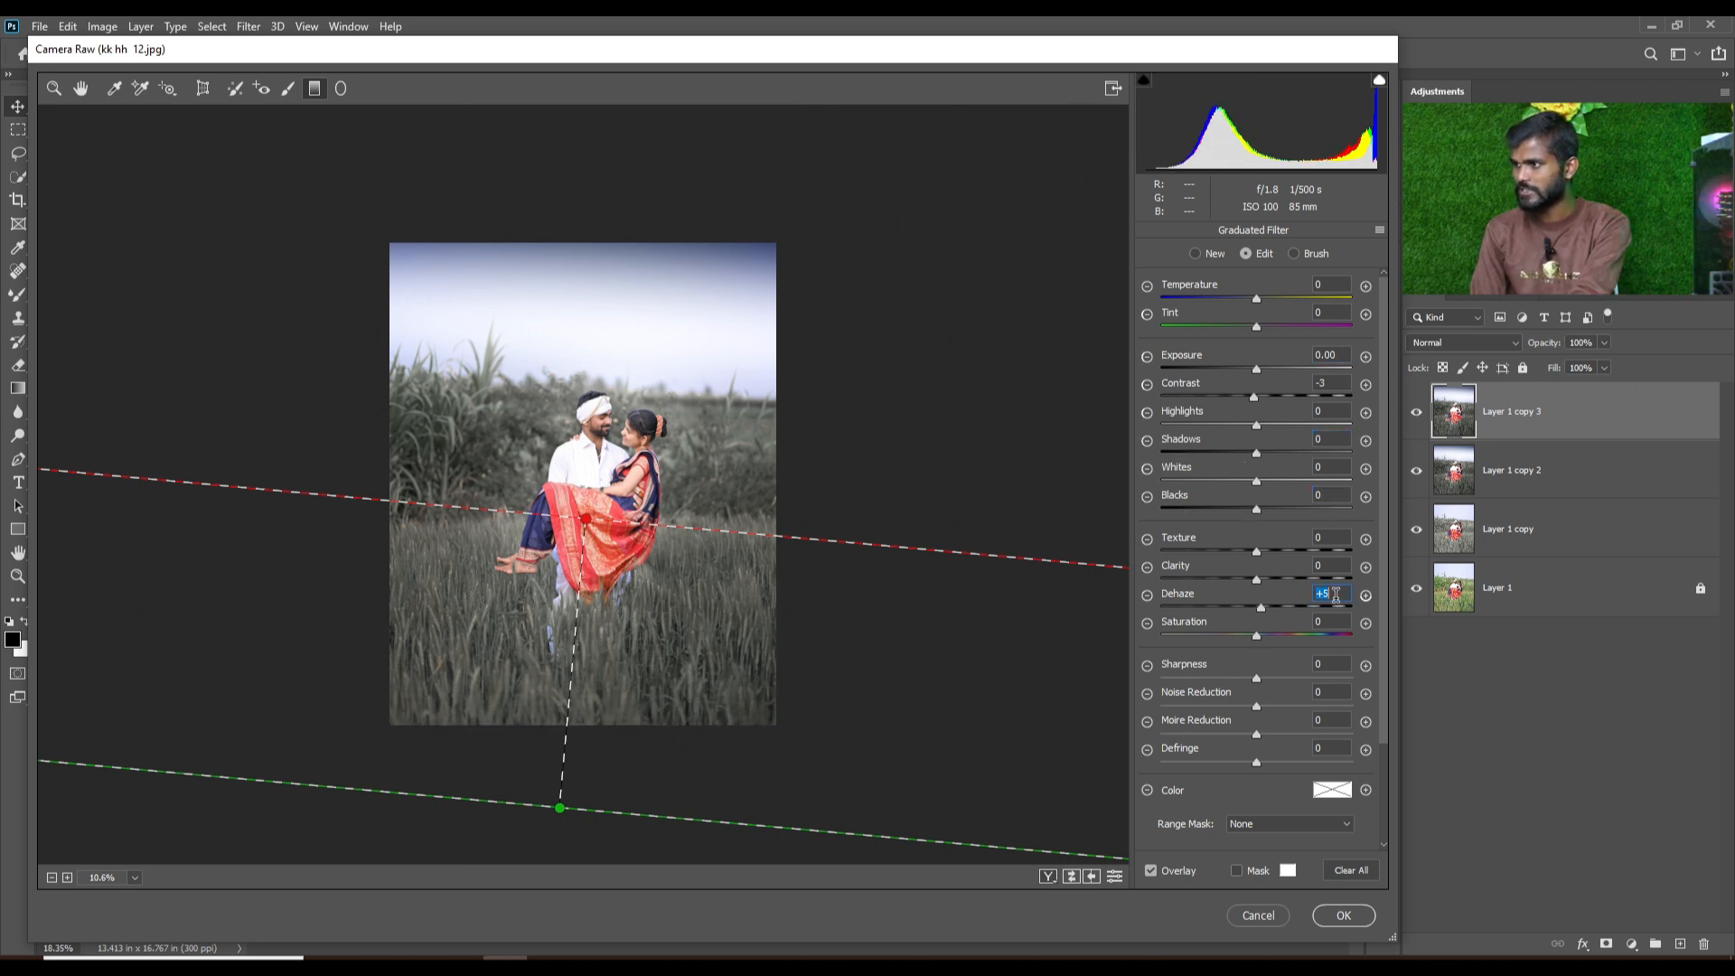
type("0")
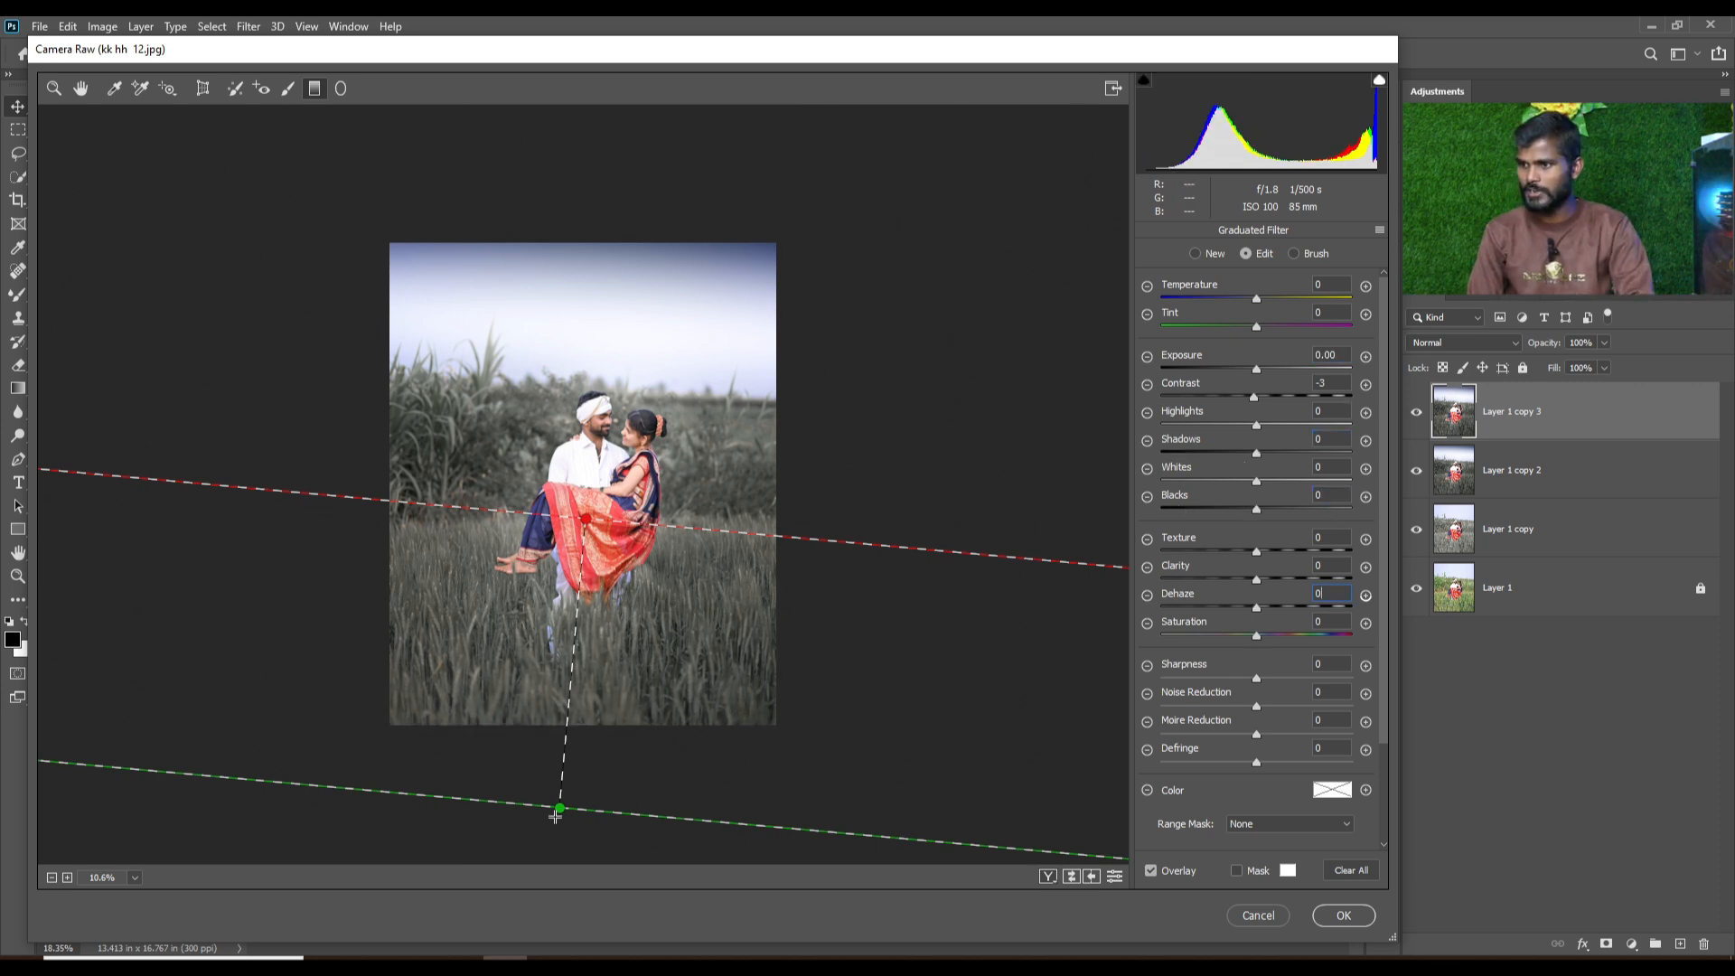
Level the graduated filter over the grass and set Exposure -2.65, Shadows -24, Blacks -20, Clarity -18 and Dehaze +10.
left_click_drag(561, 810, 581, 803)
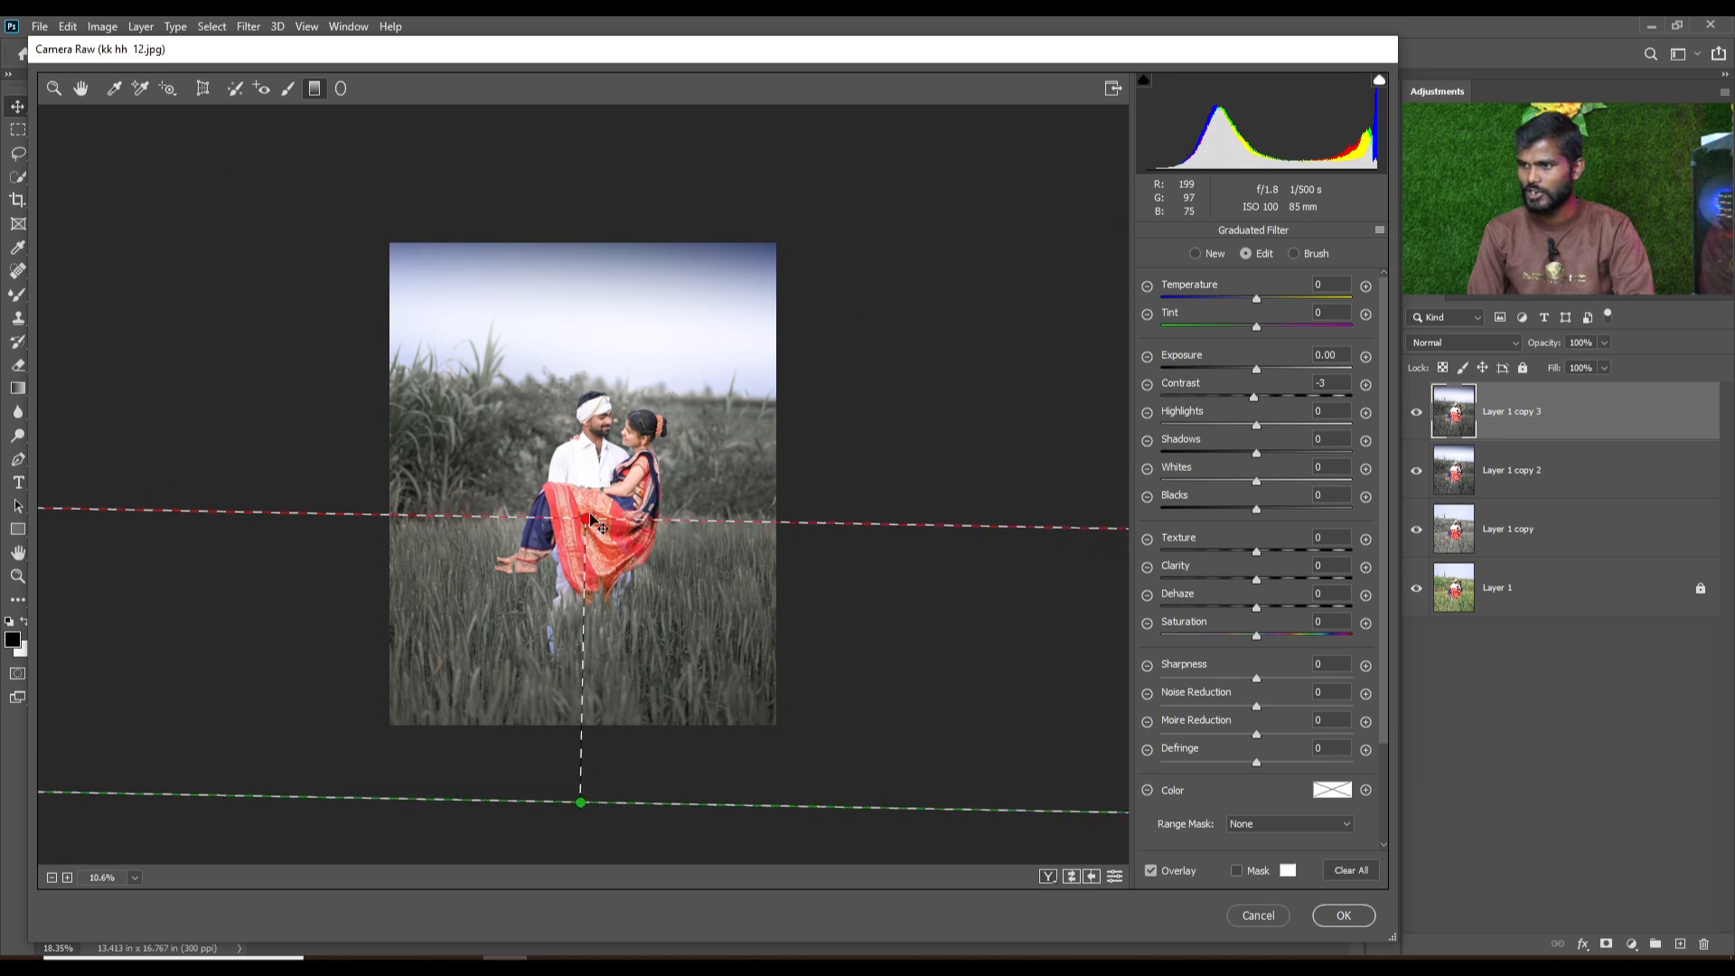
left_click_drag(586, 521, 586, 552)
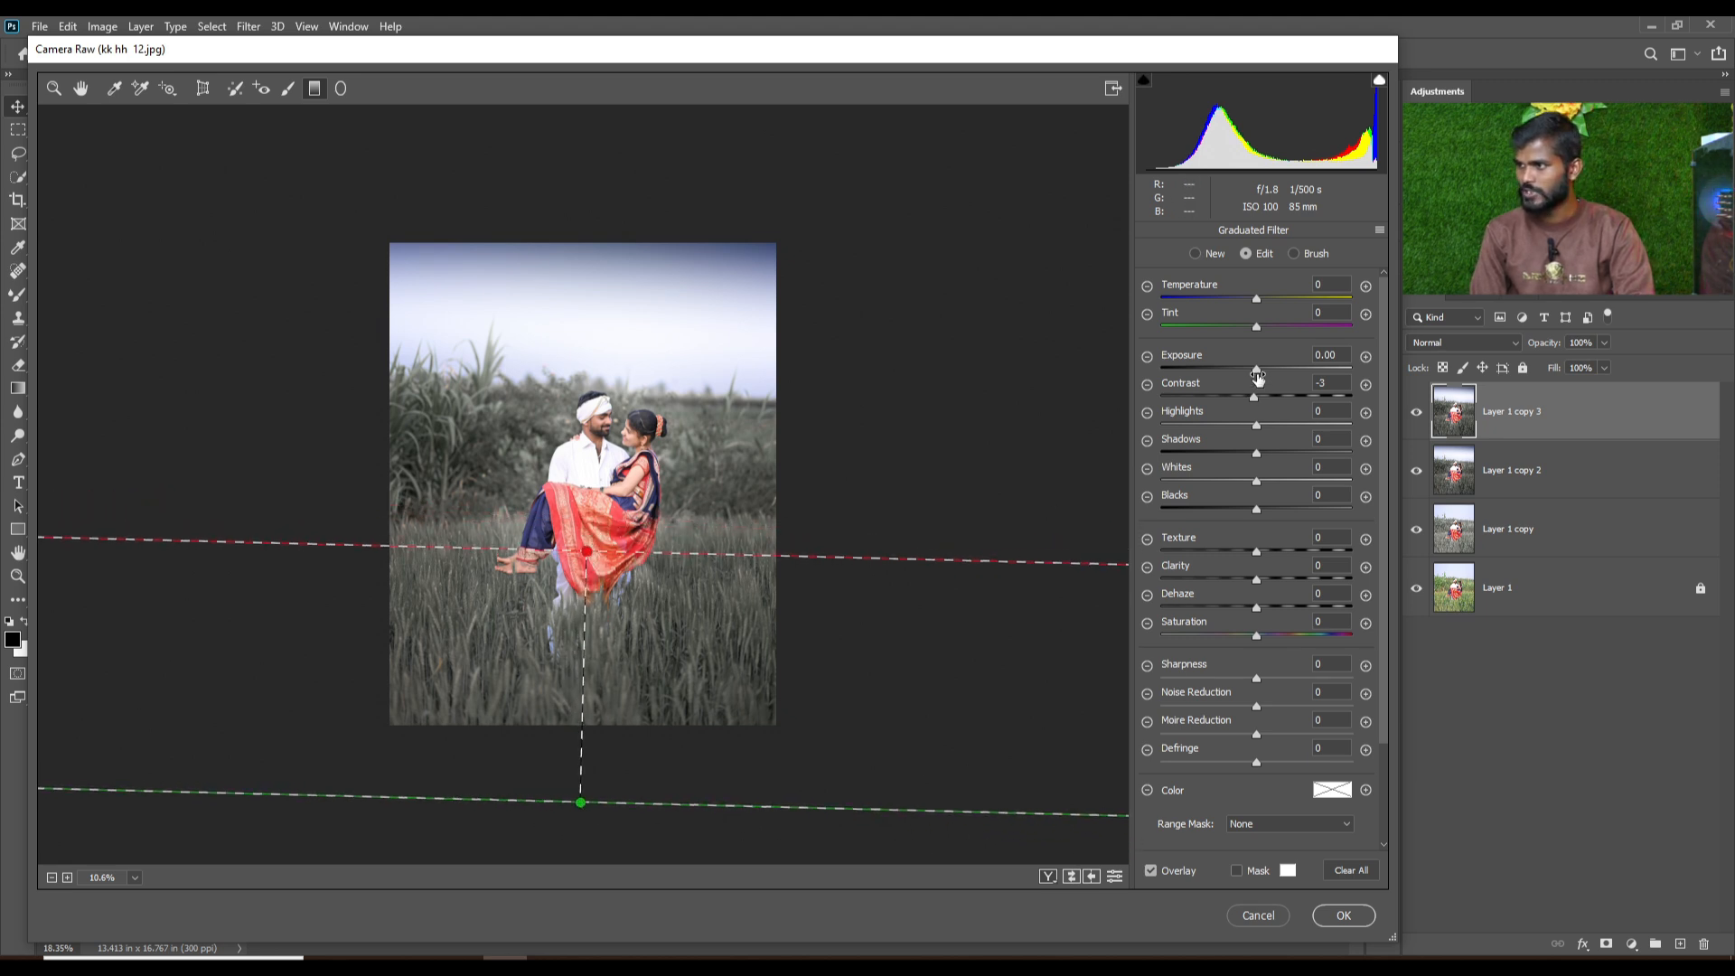
left_click_drag(1256, 369, 1193, 371)
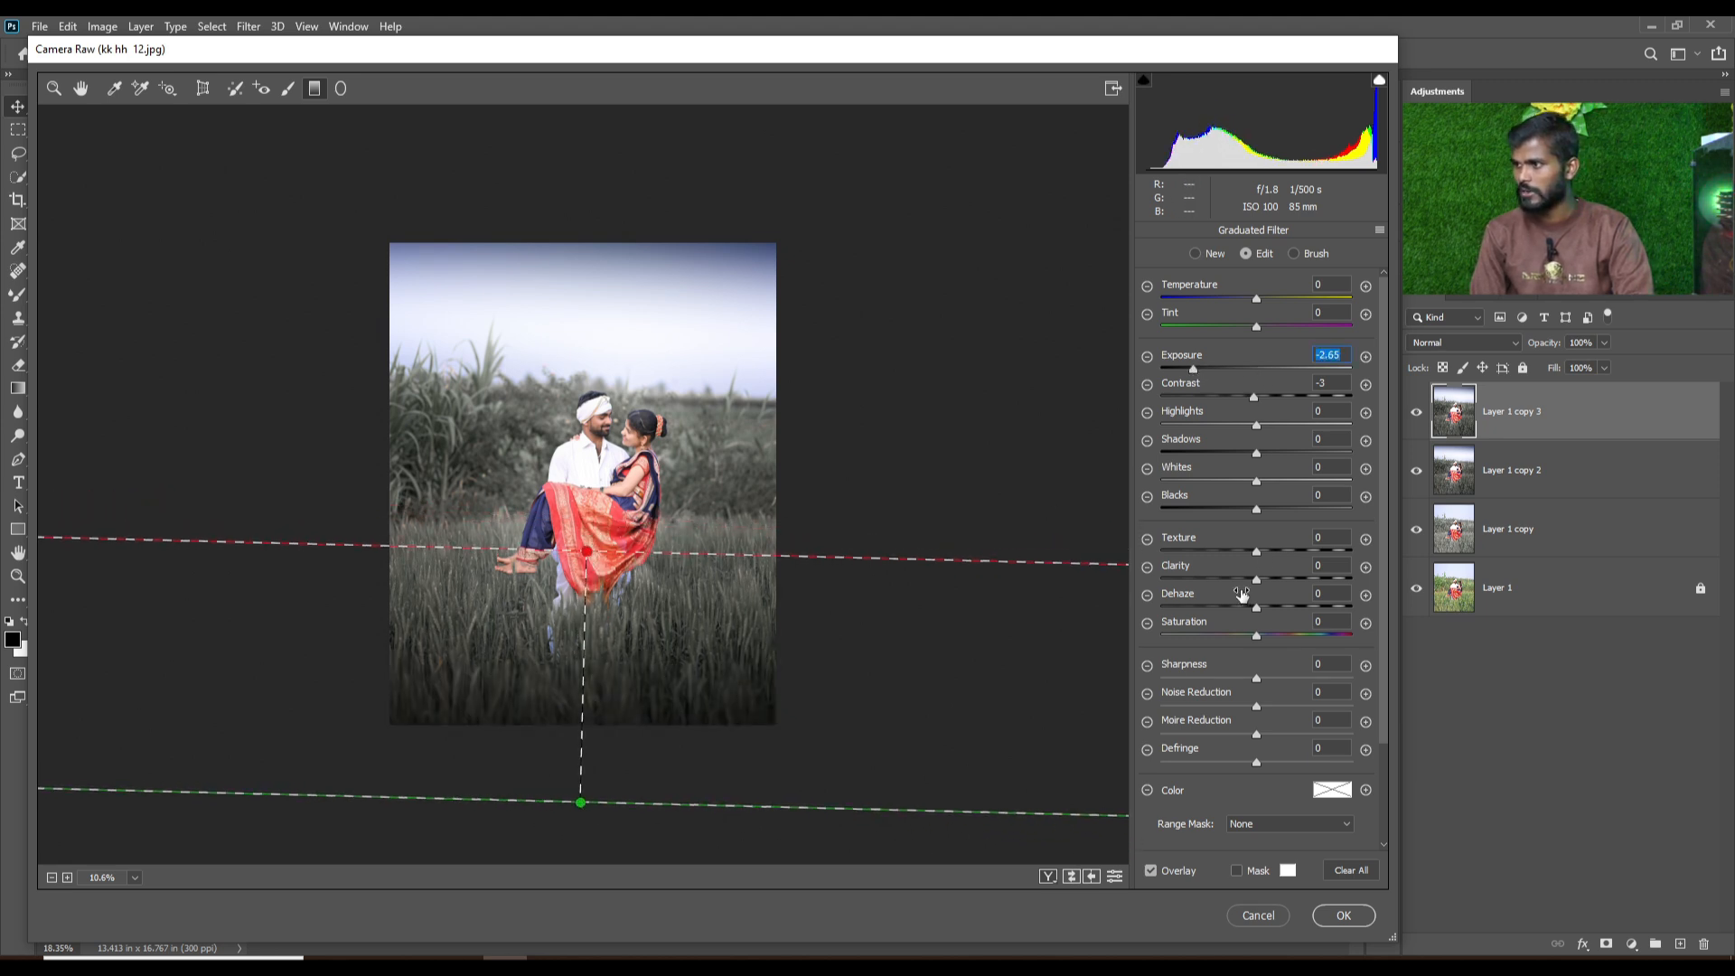
mouse_move(1256, 585)
left_mouse_down()
mouse_move(1285, 583)
mouse_move(1244, 579)
left_mouse_up()
left_click_drag(1257, 511, 1234, 452)
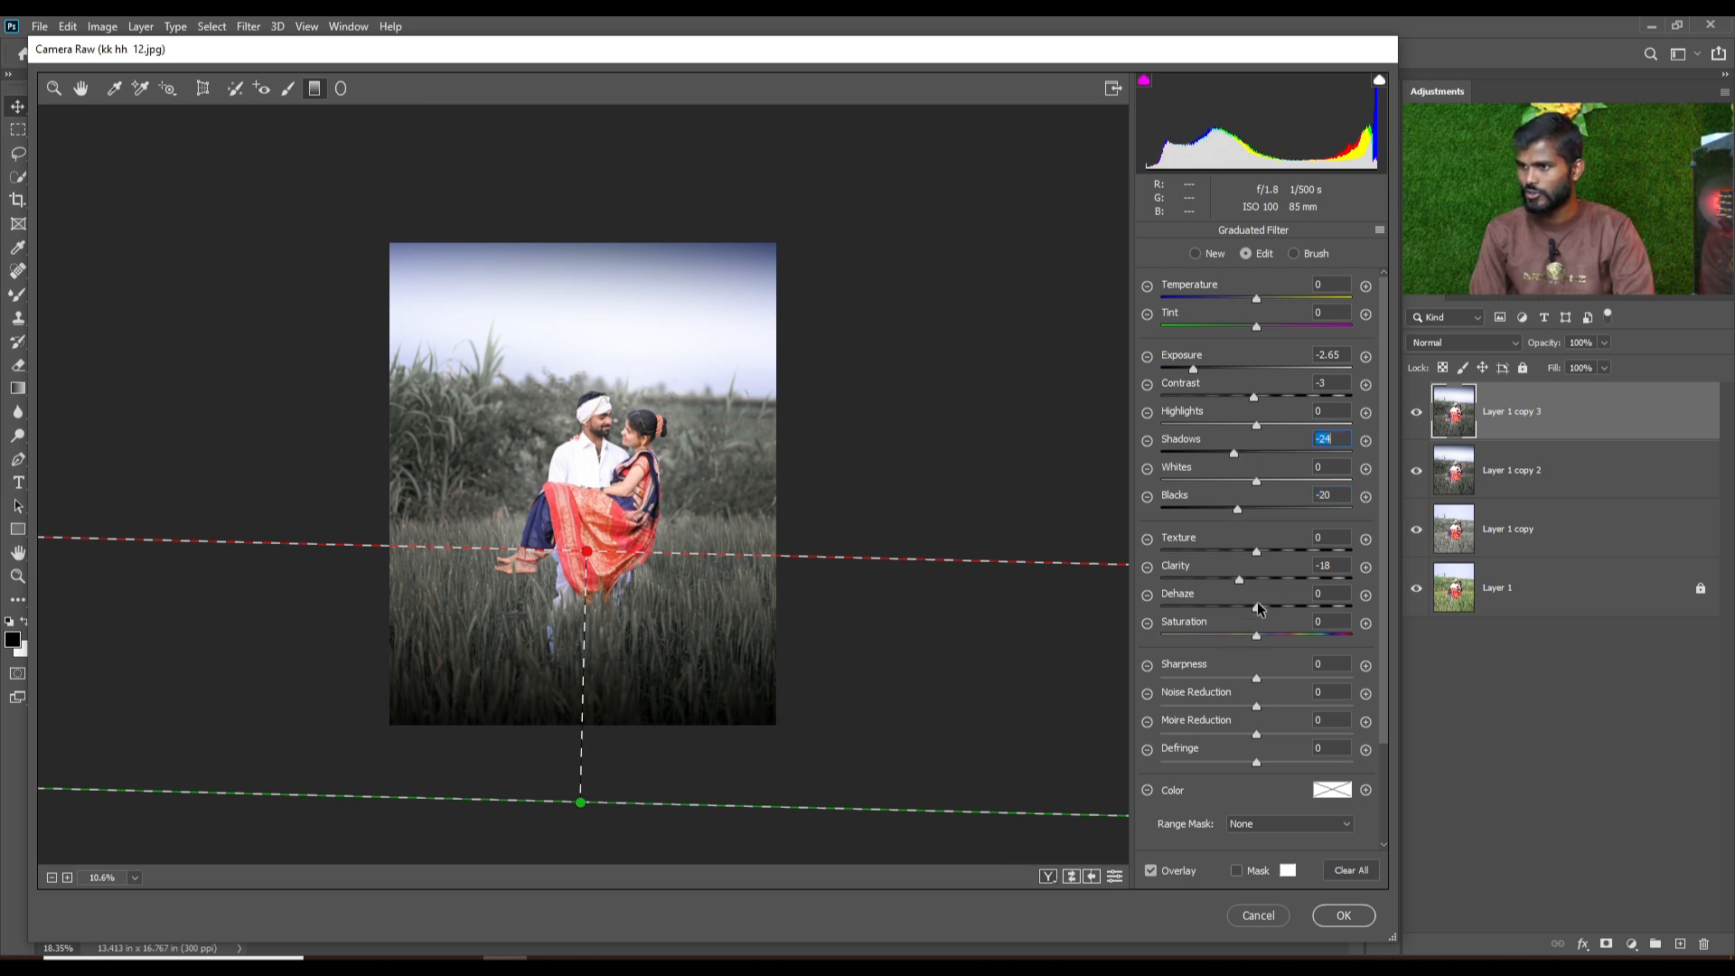
left_click_drag(1256, 607, 1266, 607)
Tilt the graduated filter from well below the image up to the couple's waist and apply the Camera Raw edits.
left_click_drag(580, 802, 556, 793)
left_click_drag(588, 553, 592, 516)
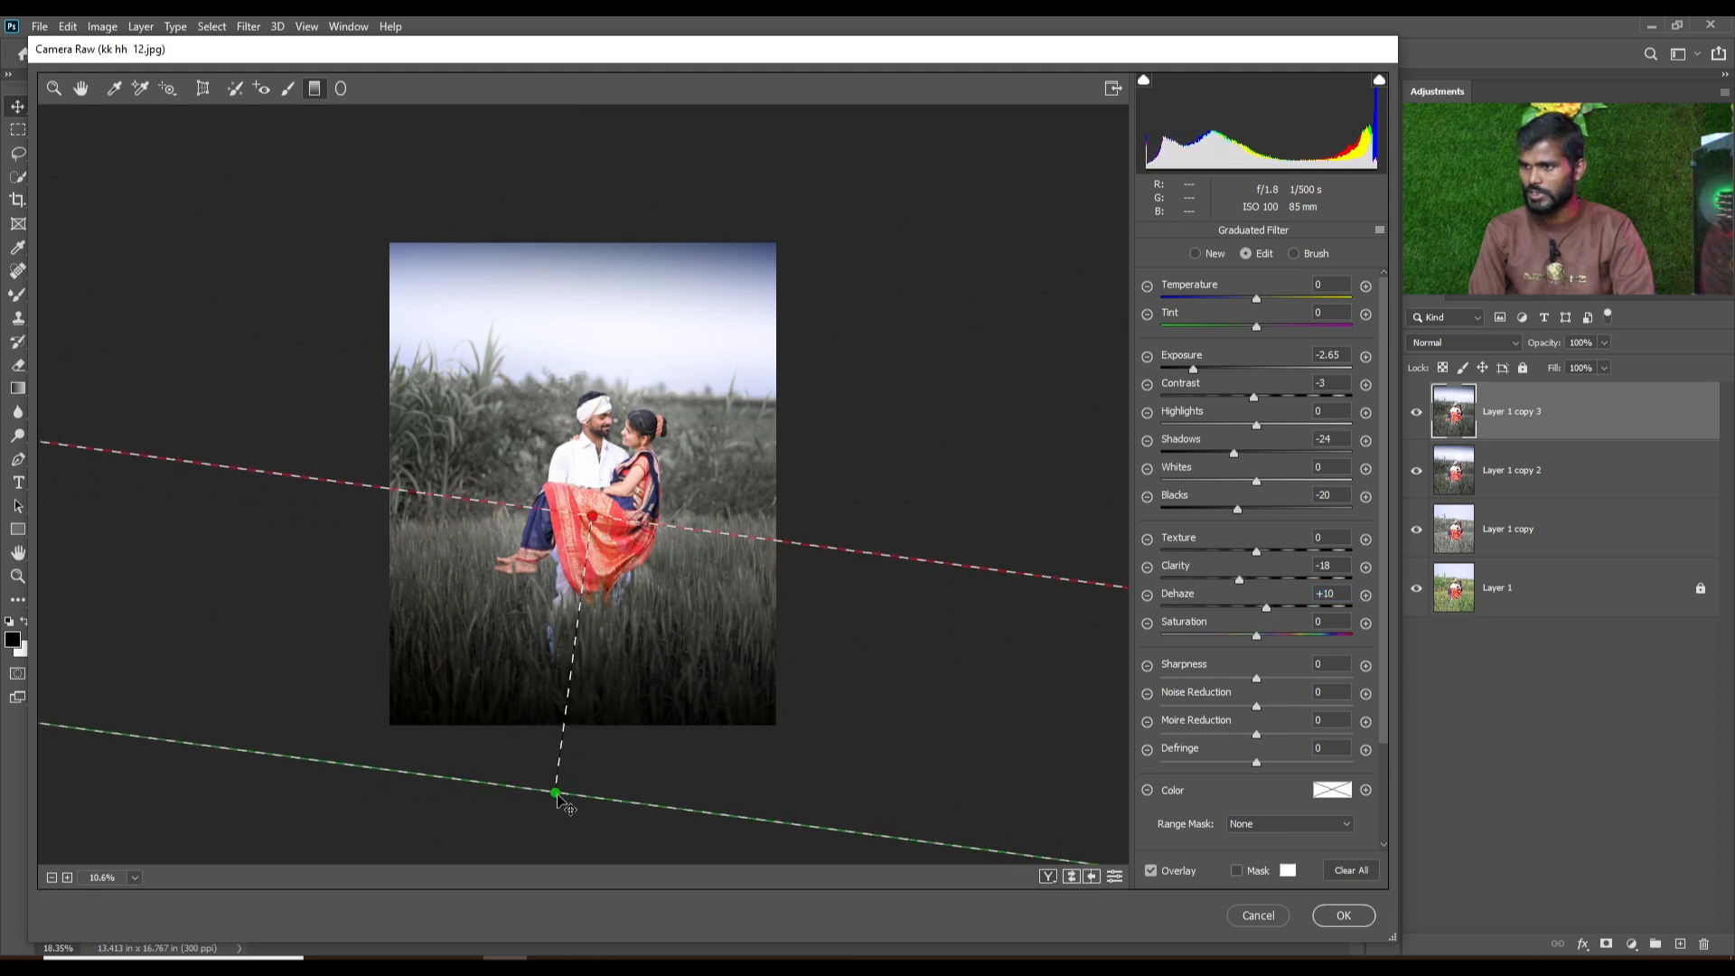
left_click_drag(556, 793, 568, 828)
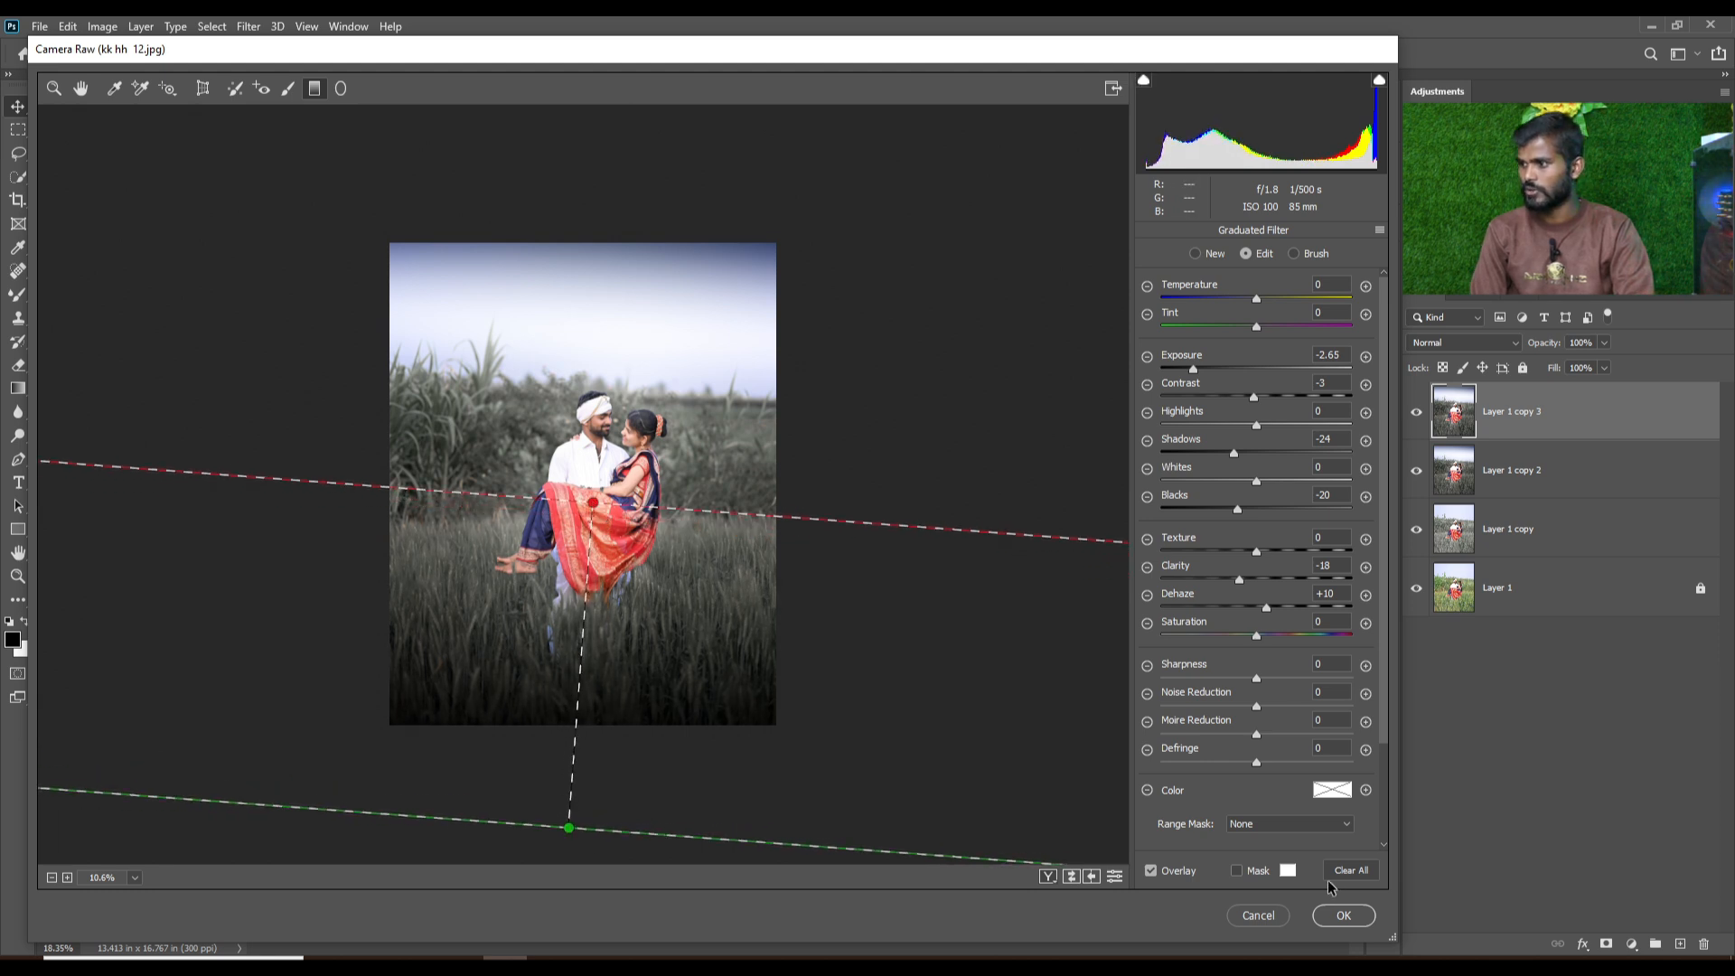
left_click(1344, 916)
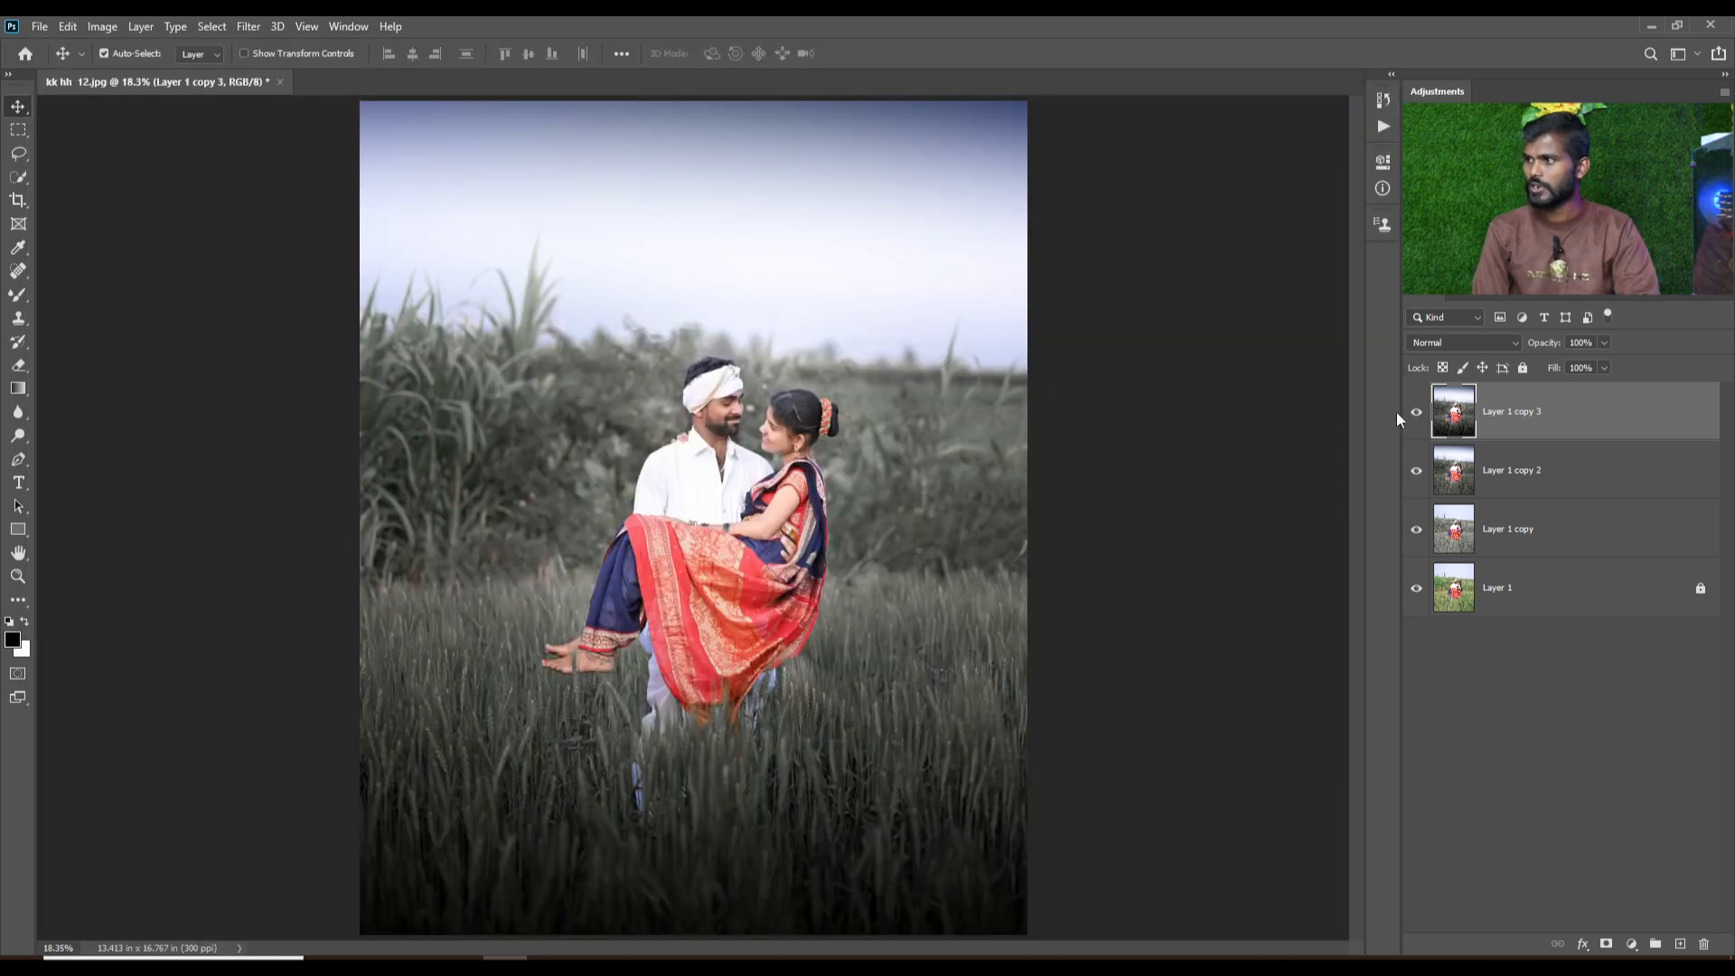
Compare the successive edits by hiding and restoring Layer 1 copy 3, Layer 1 copy 2 and Layer 1 copy.
left_click(1418, 415)
left_click(1419, 415)
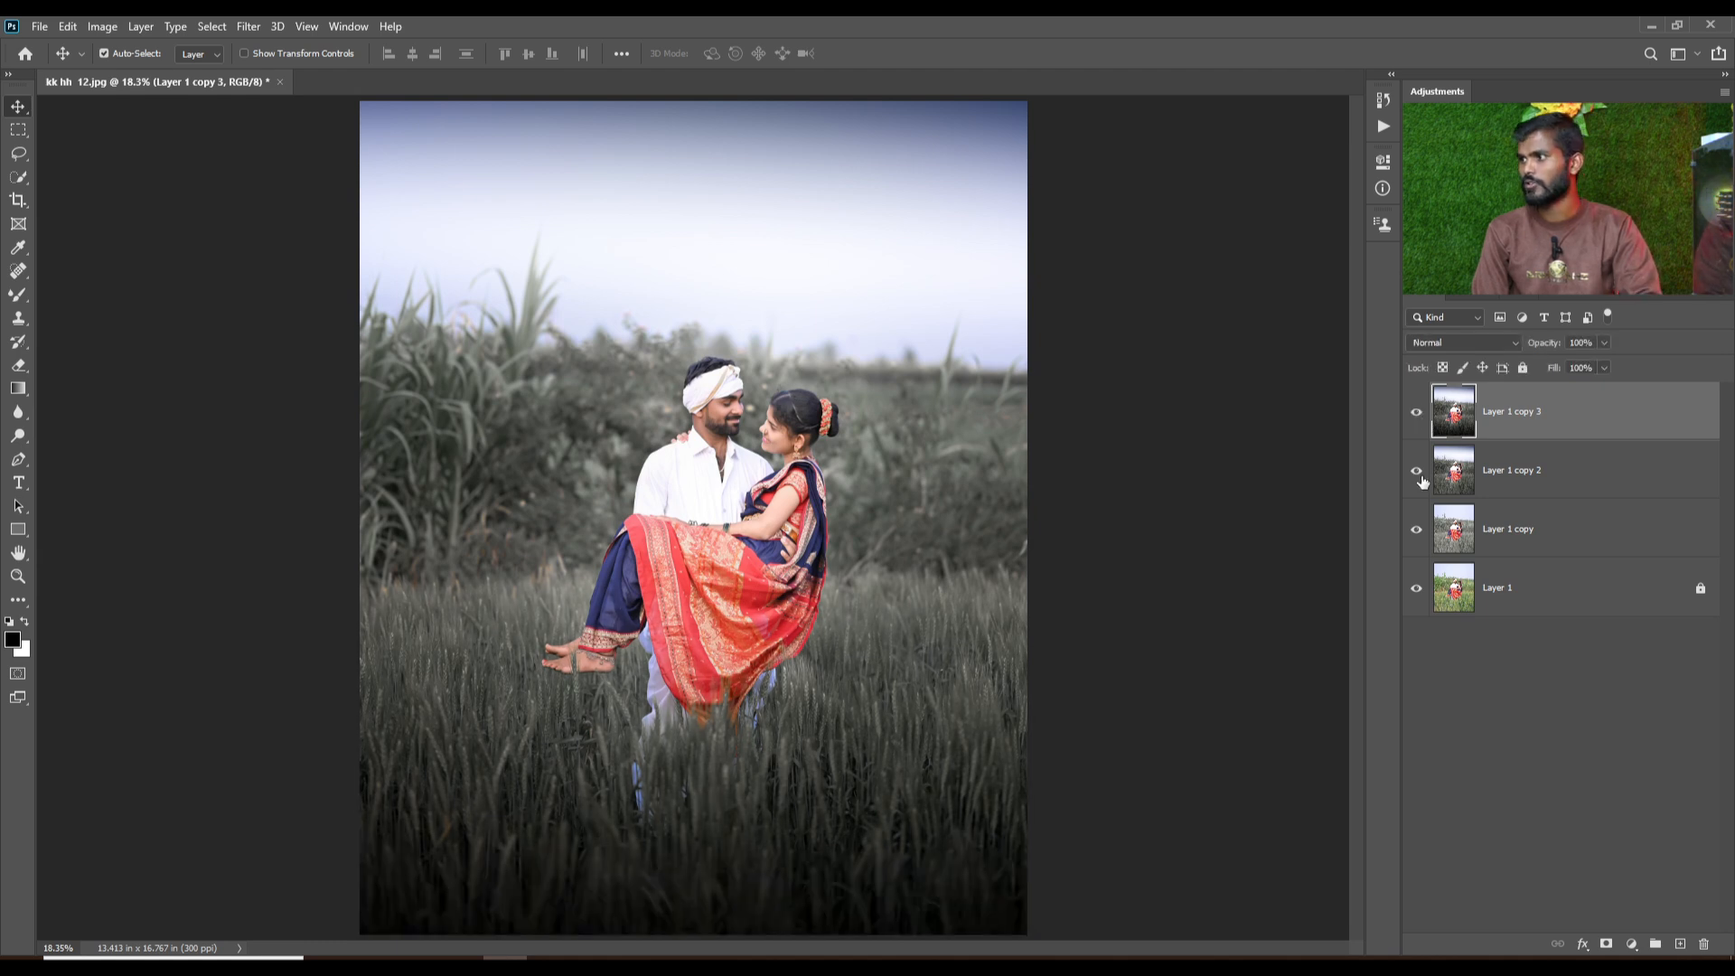
left_click(1417, 416)
left_click(1416, 416)
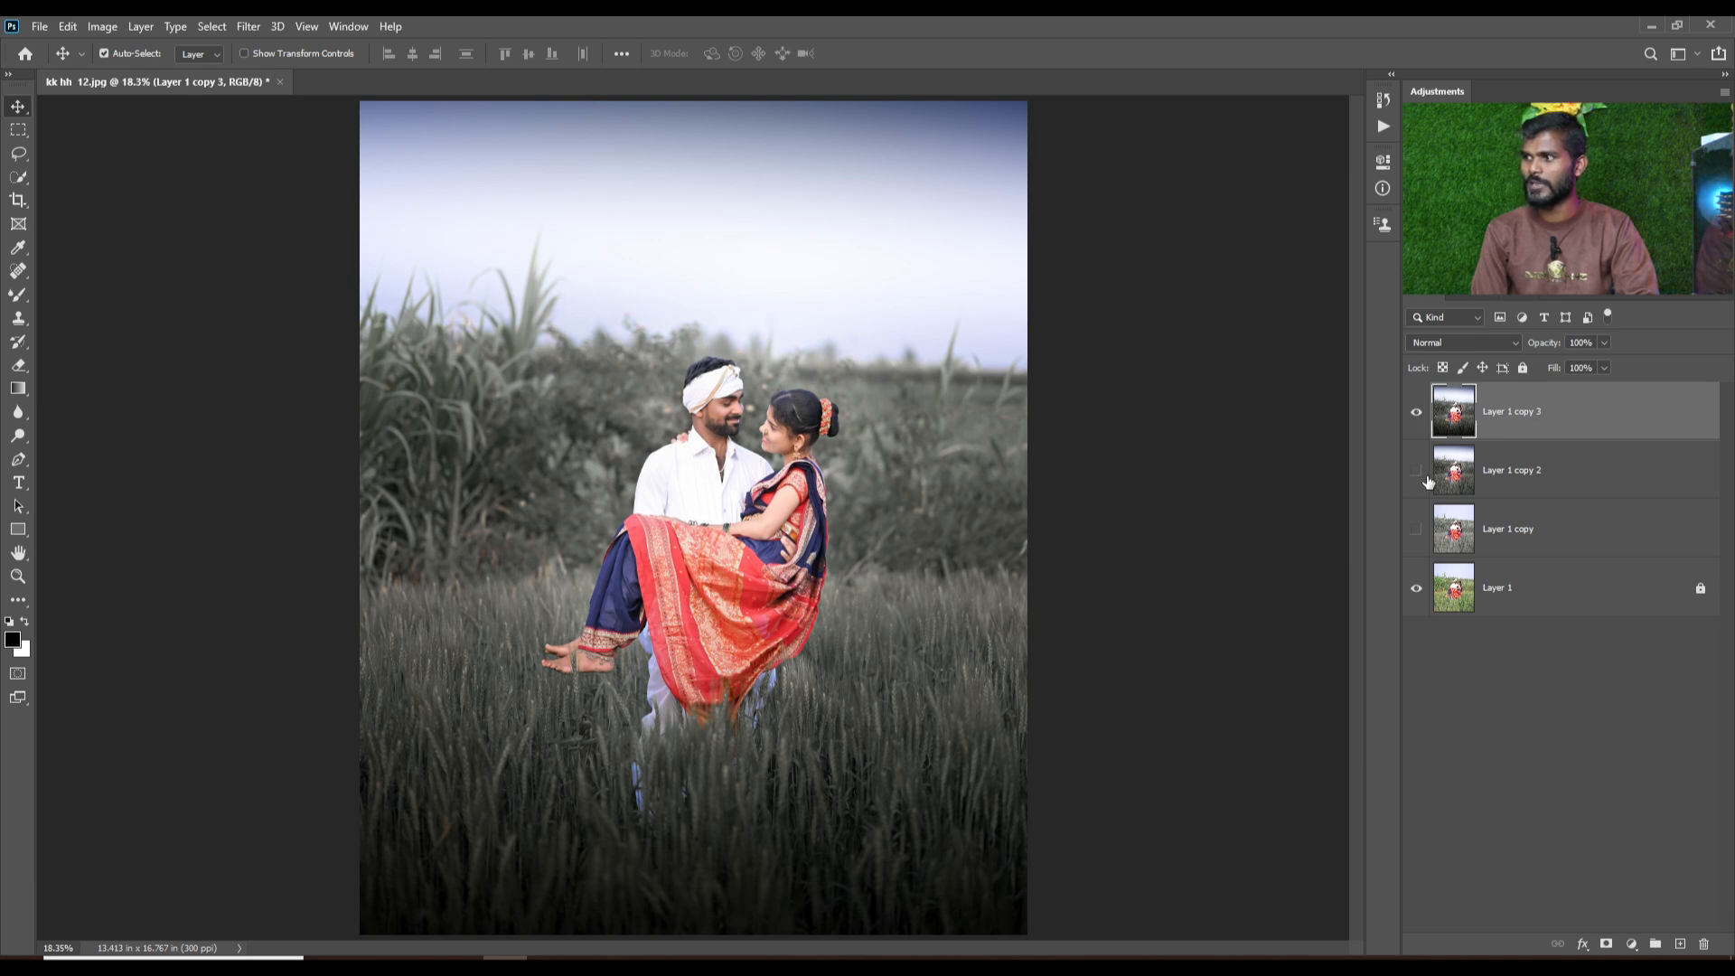
left_click(1419, 532)
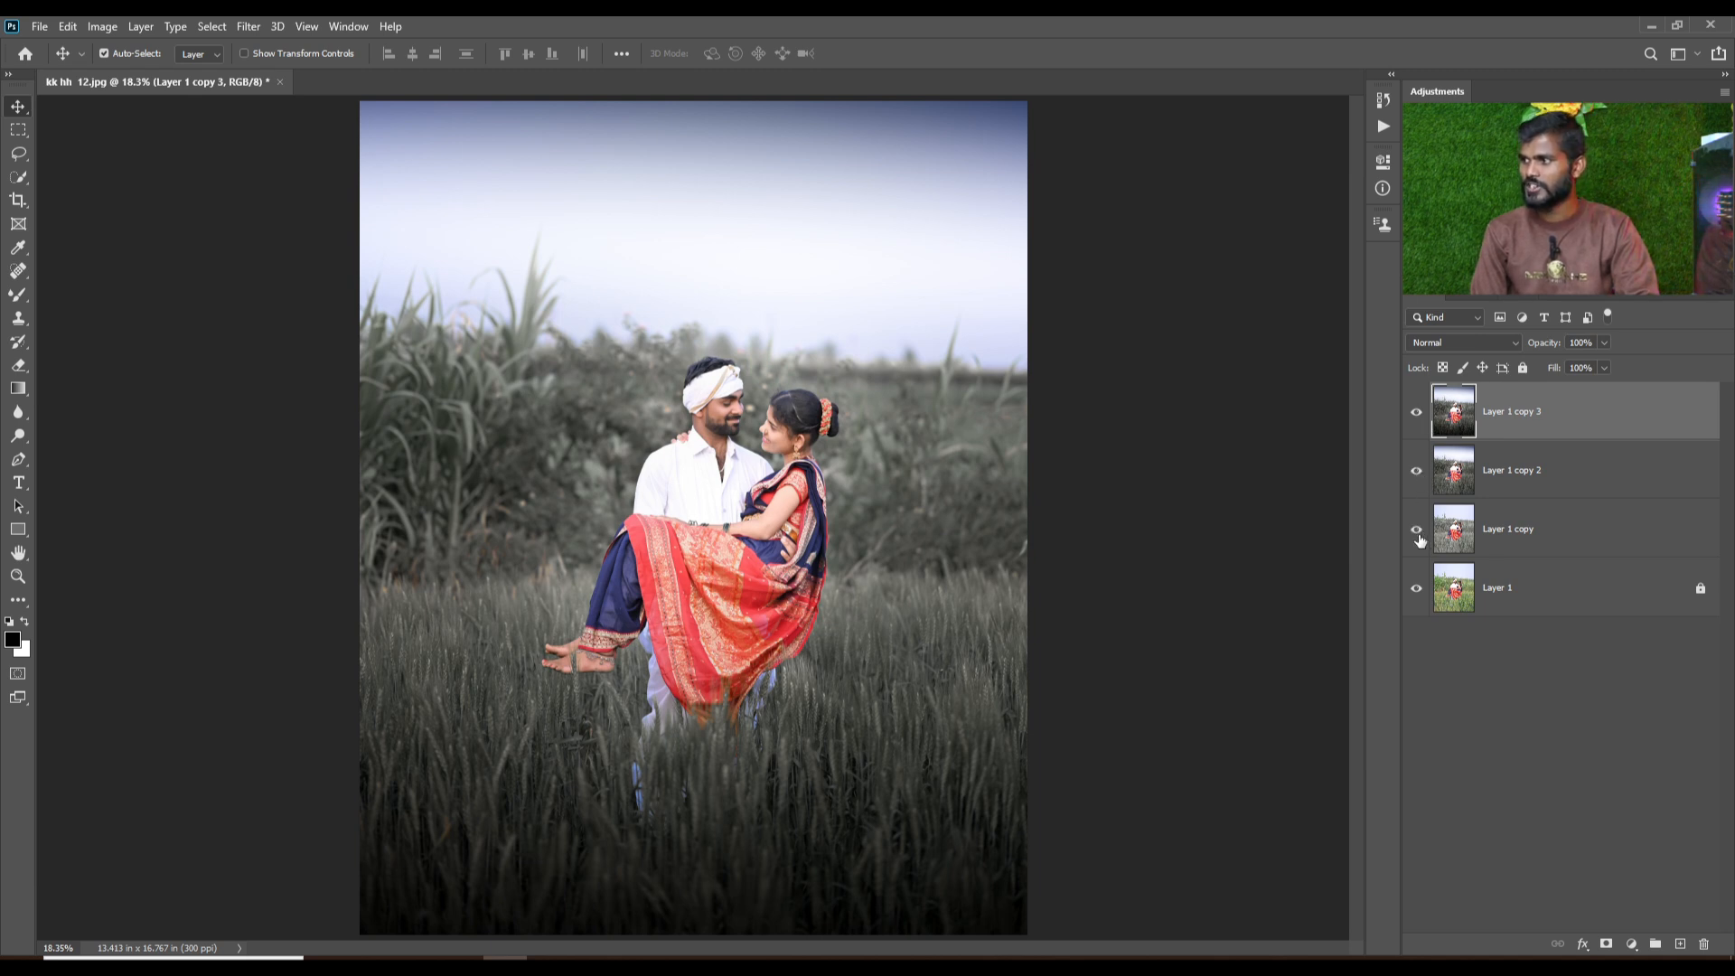
left_click(1416, 418)
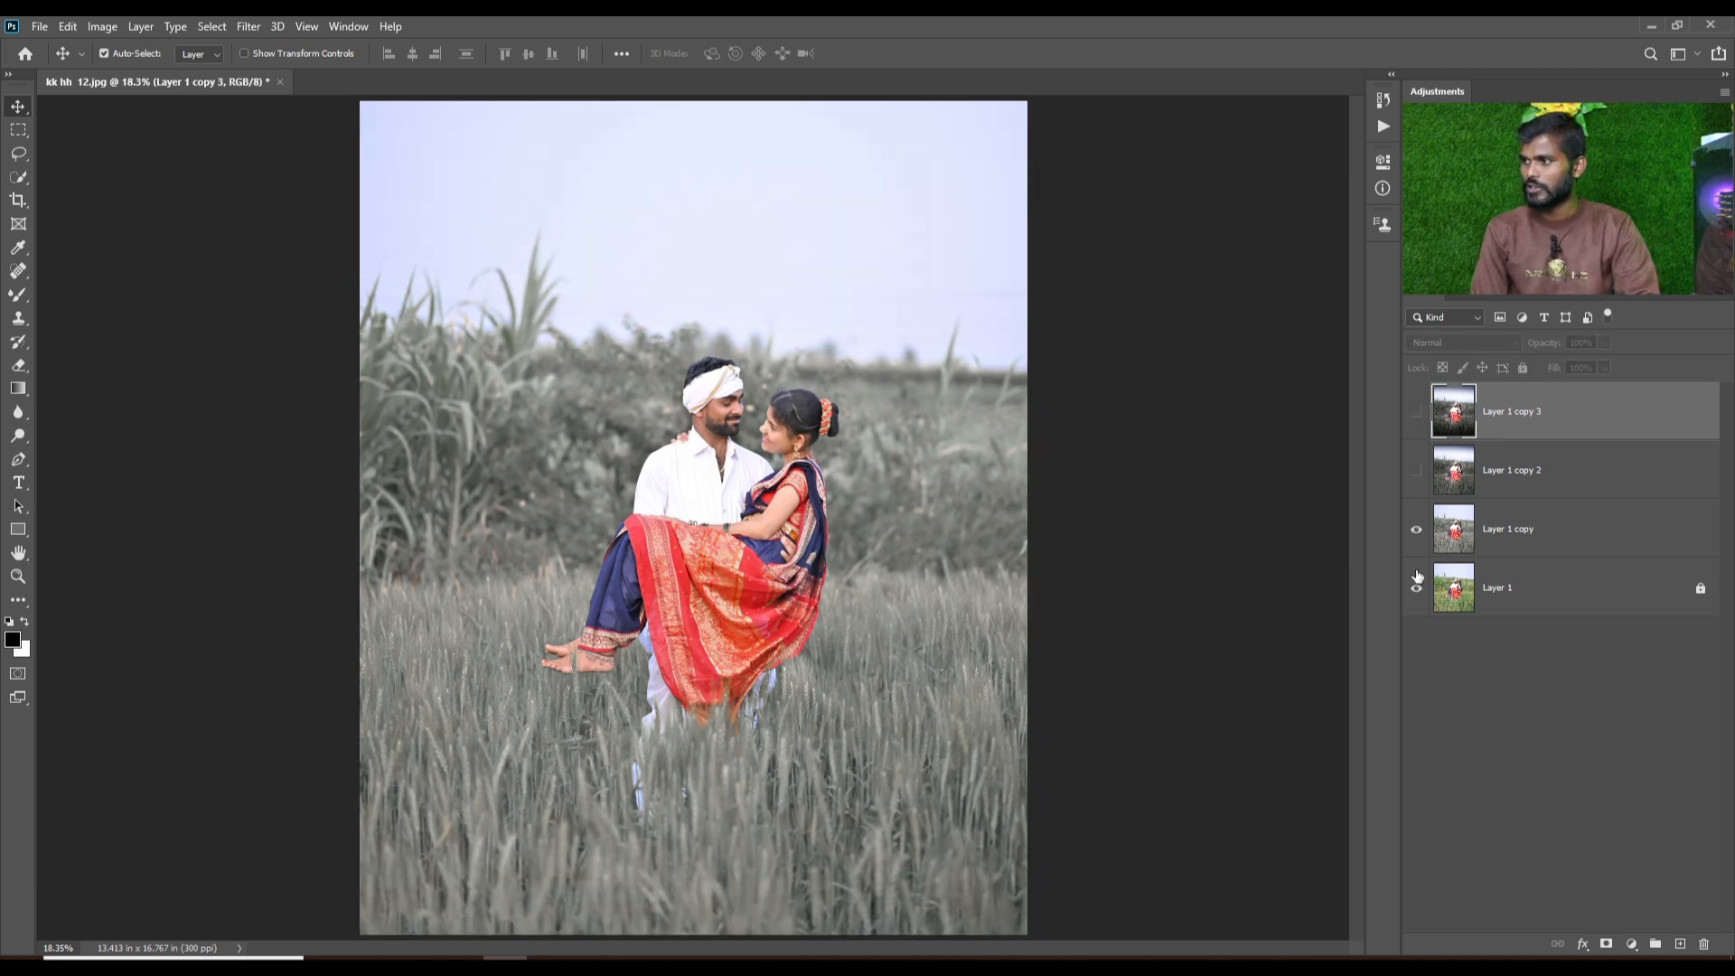
left_click(1497, 545)
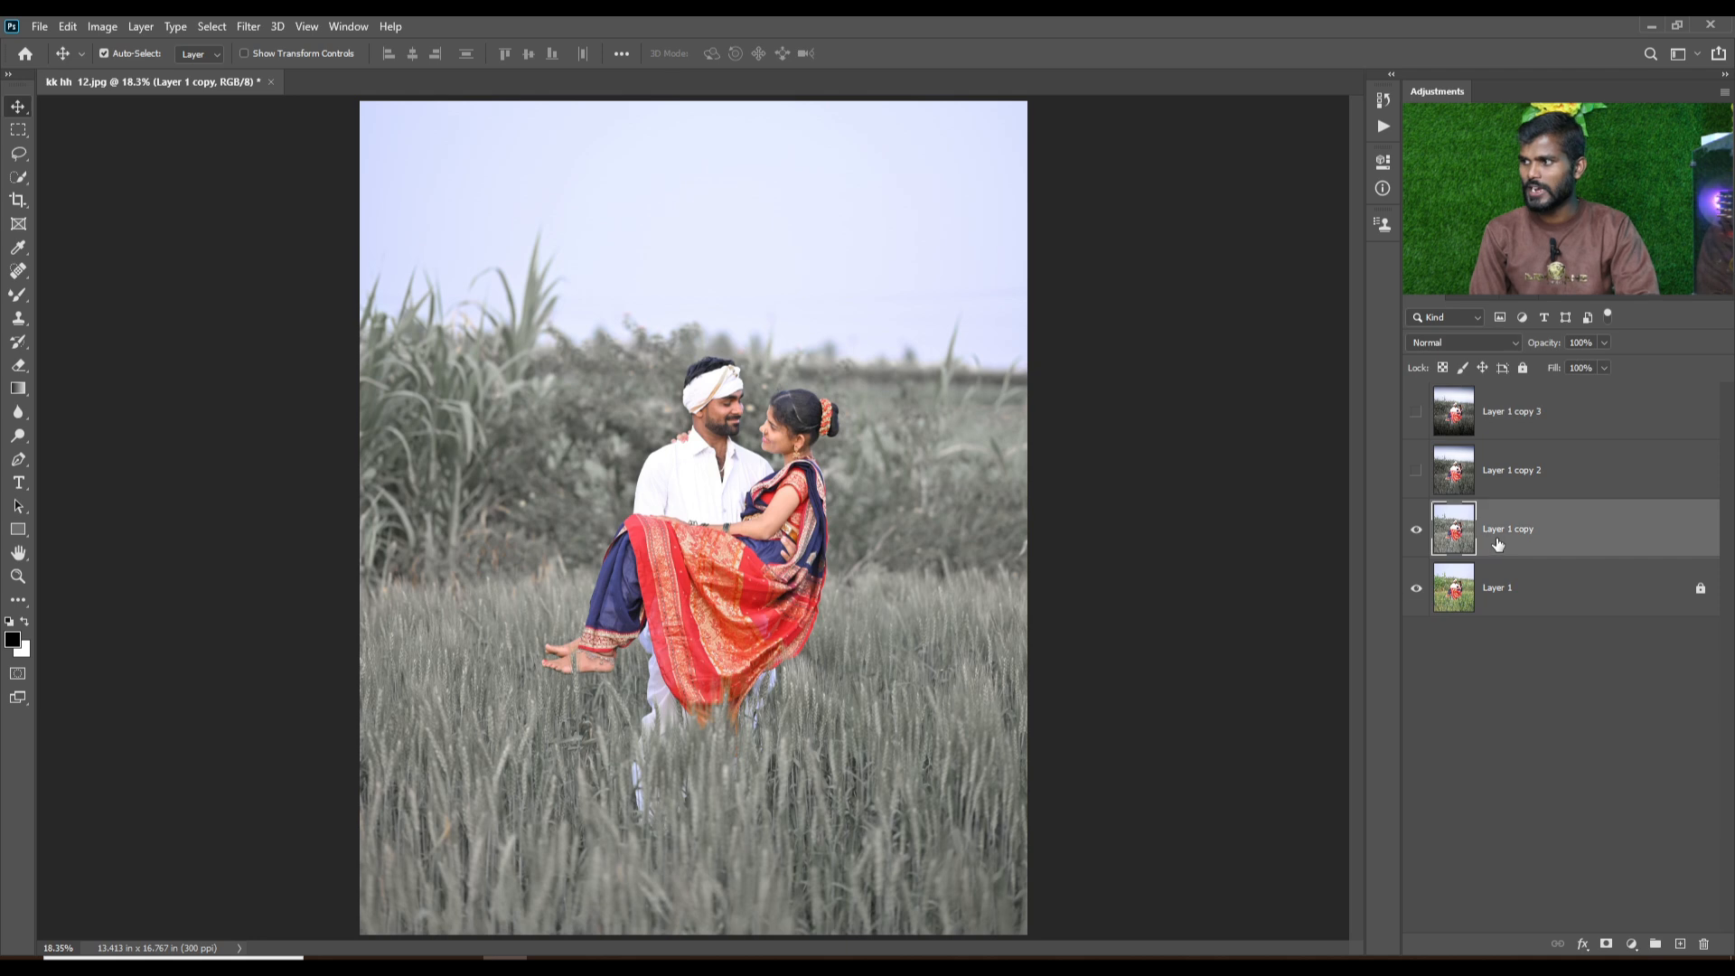
left_click(1416, 472)
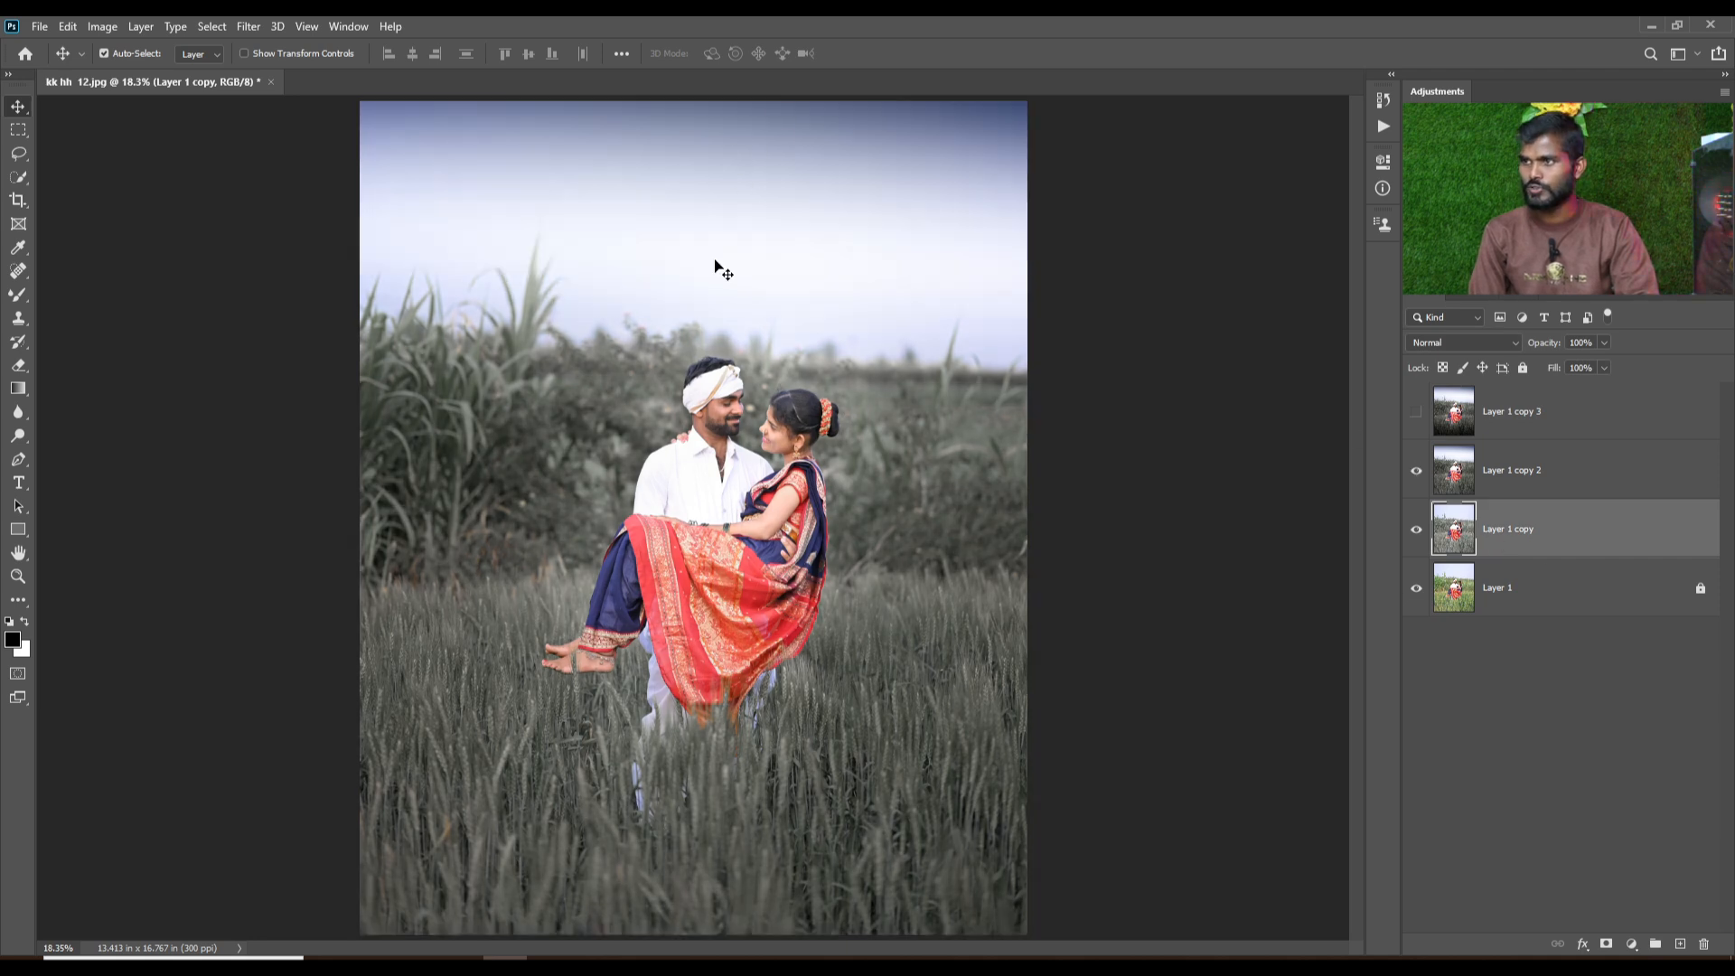
left_click(1416, 416)
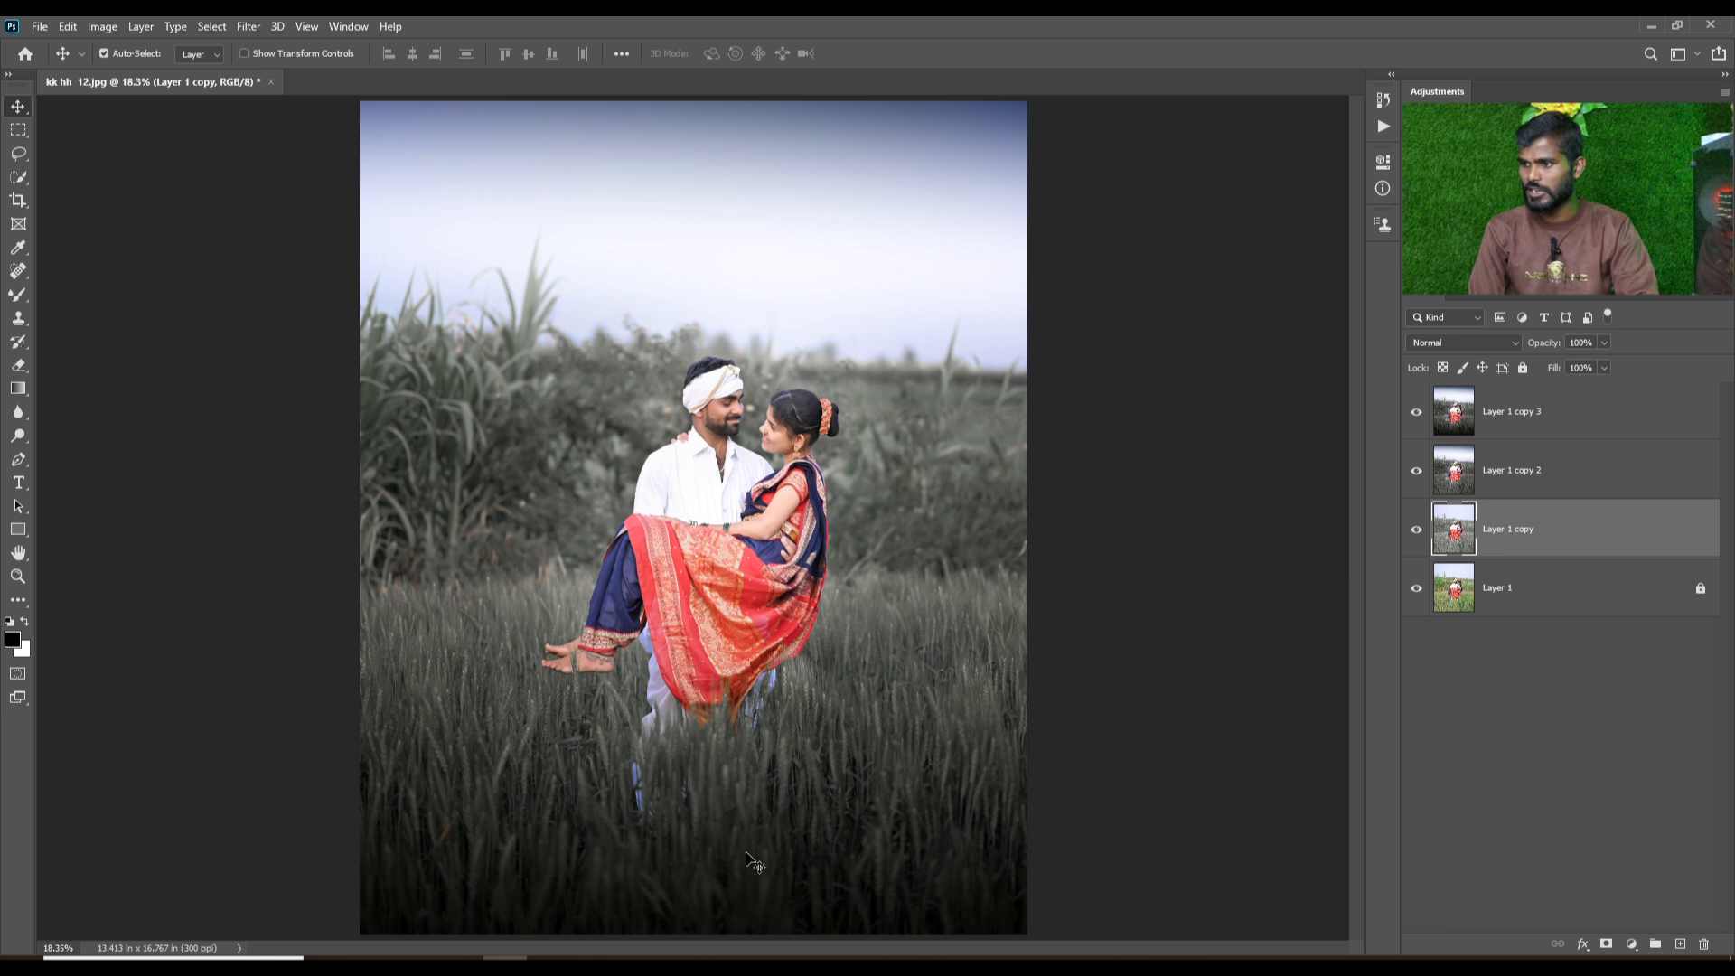
Open Layer 1 copy 3 in the Camera Raw filter.
left_click(1540, 411)
key("ctrl")
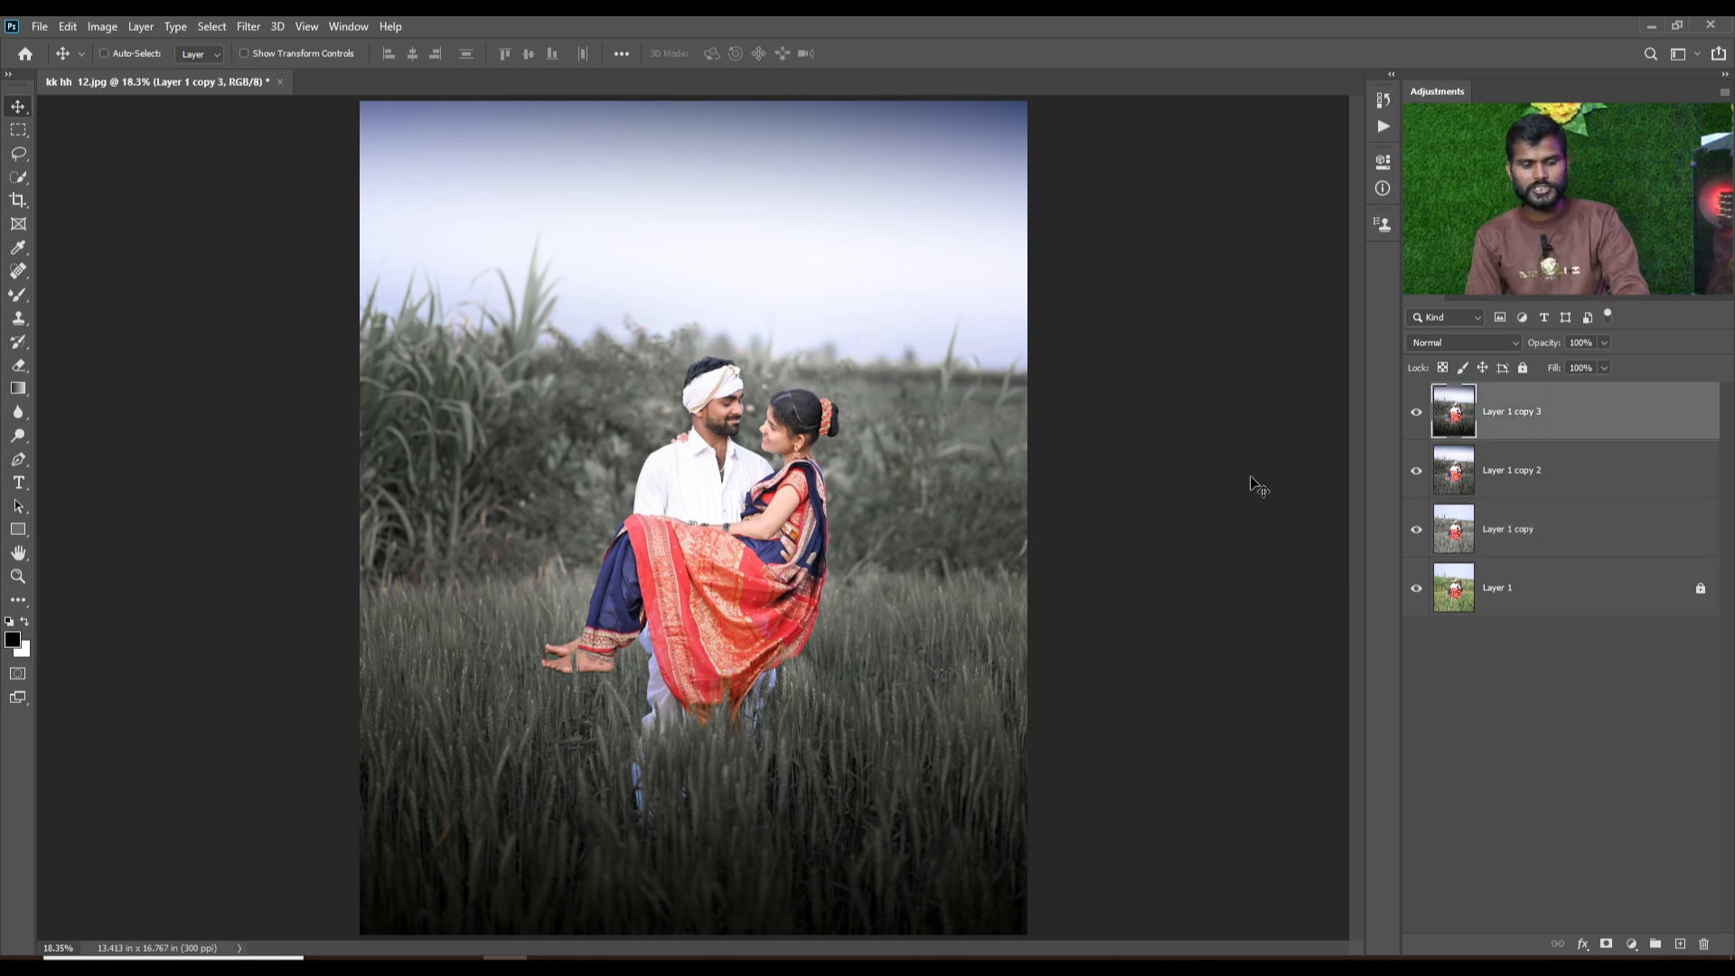
key("ctrl+shift+a")
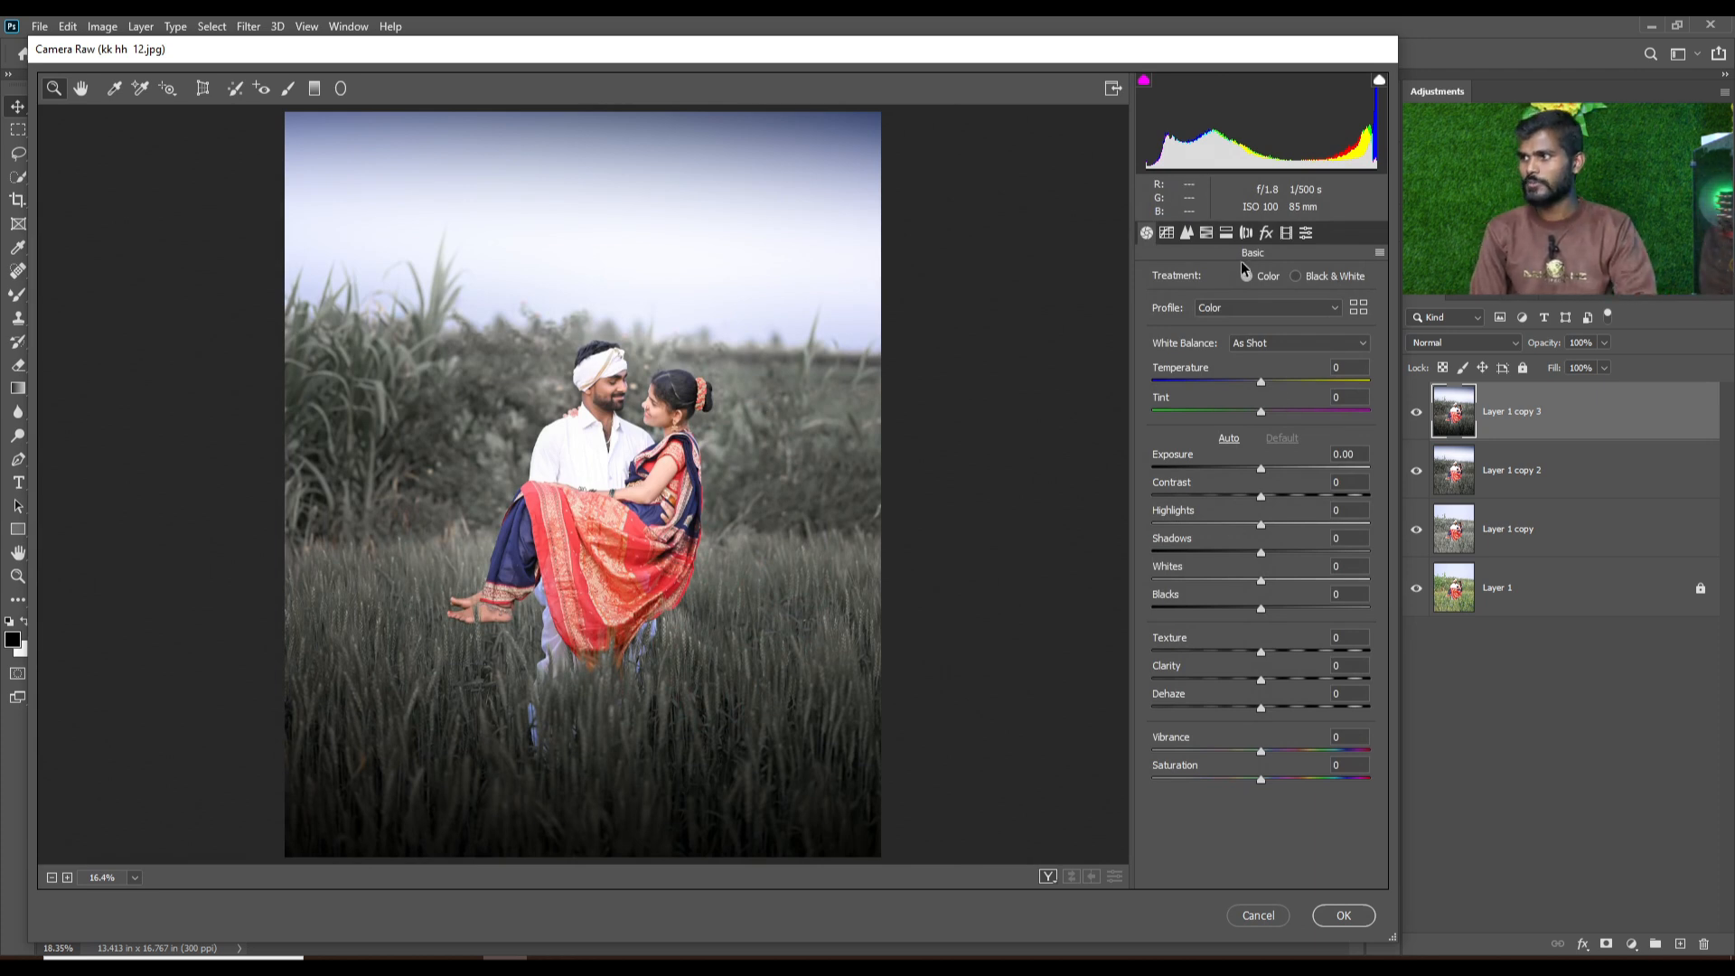
Split-tone the photo with highlights at hue 249, saturation 17 and shadows at hue 60, saturation 15.
left_click(1227, 232)
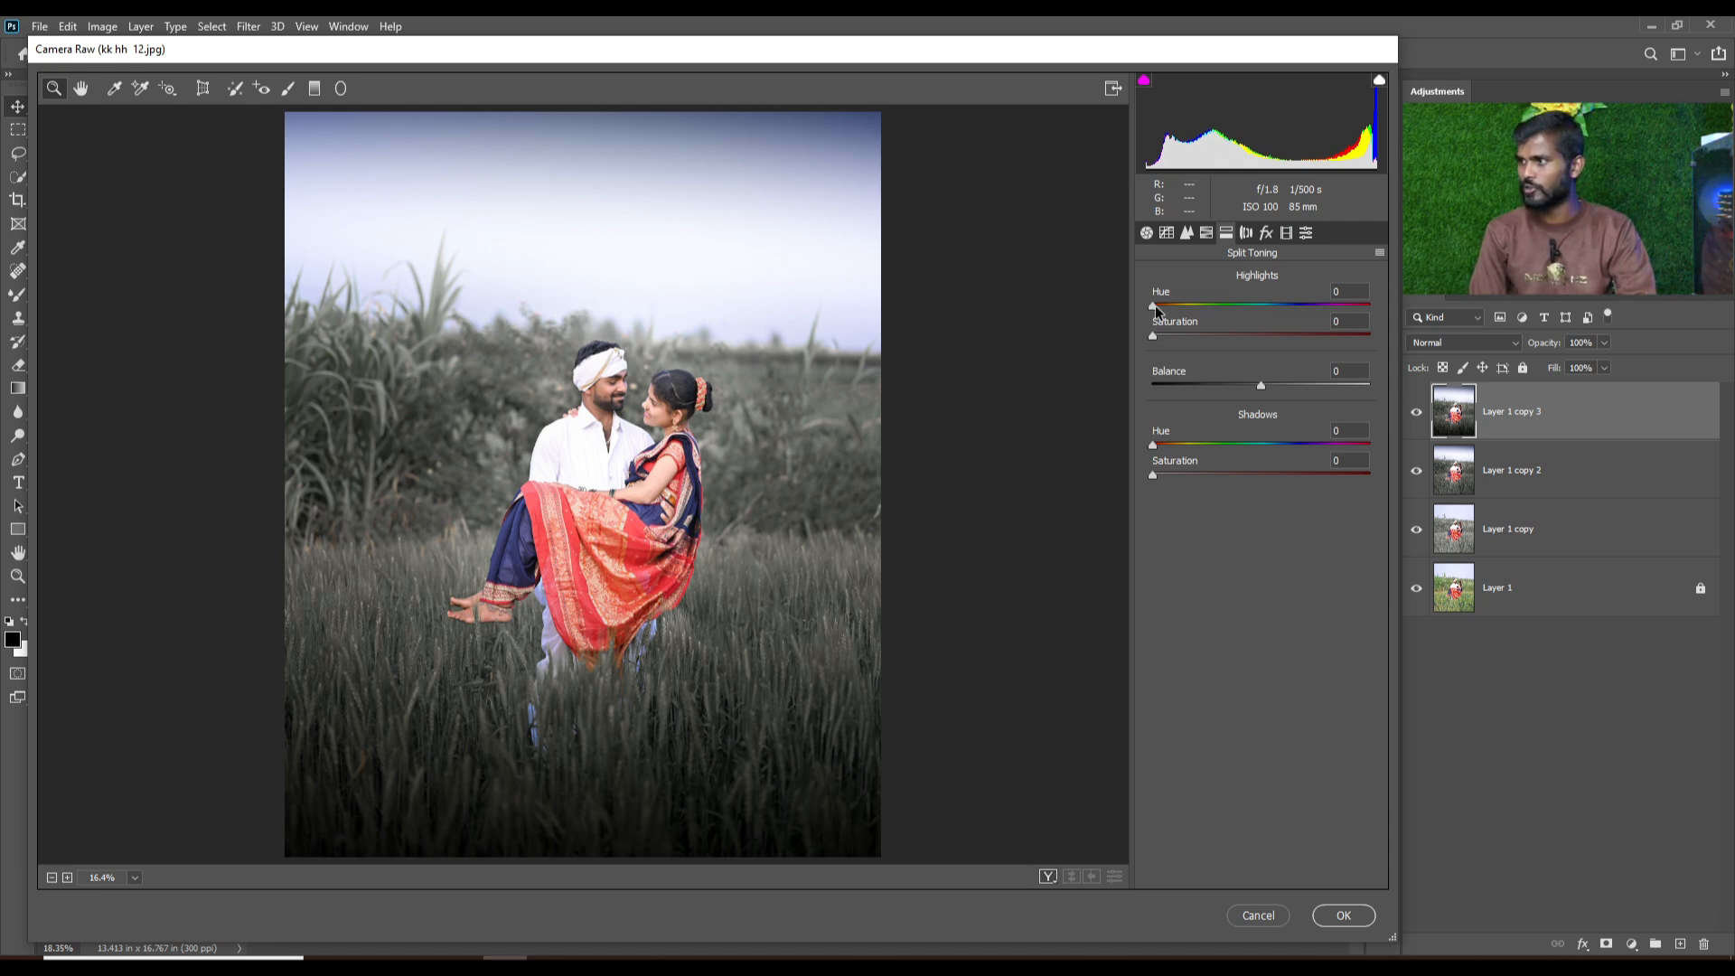
left_click_drag(1155, 305, 1302, 306)
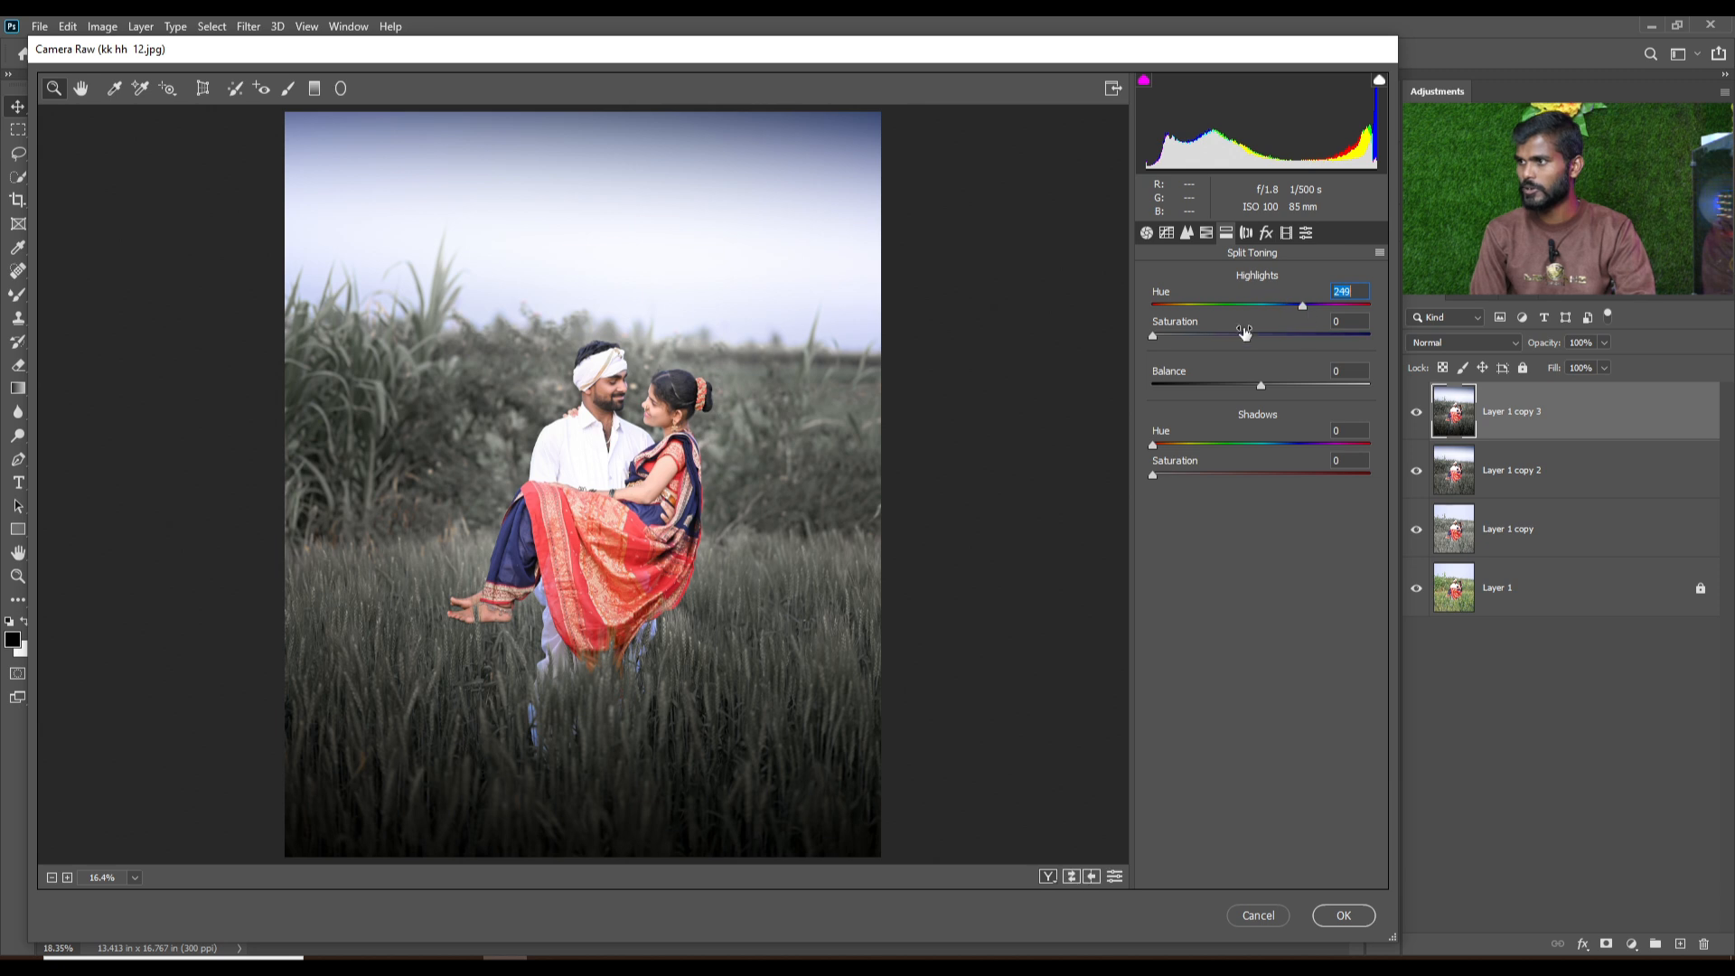
left_click(1190, 337)
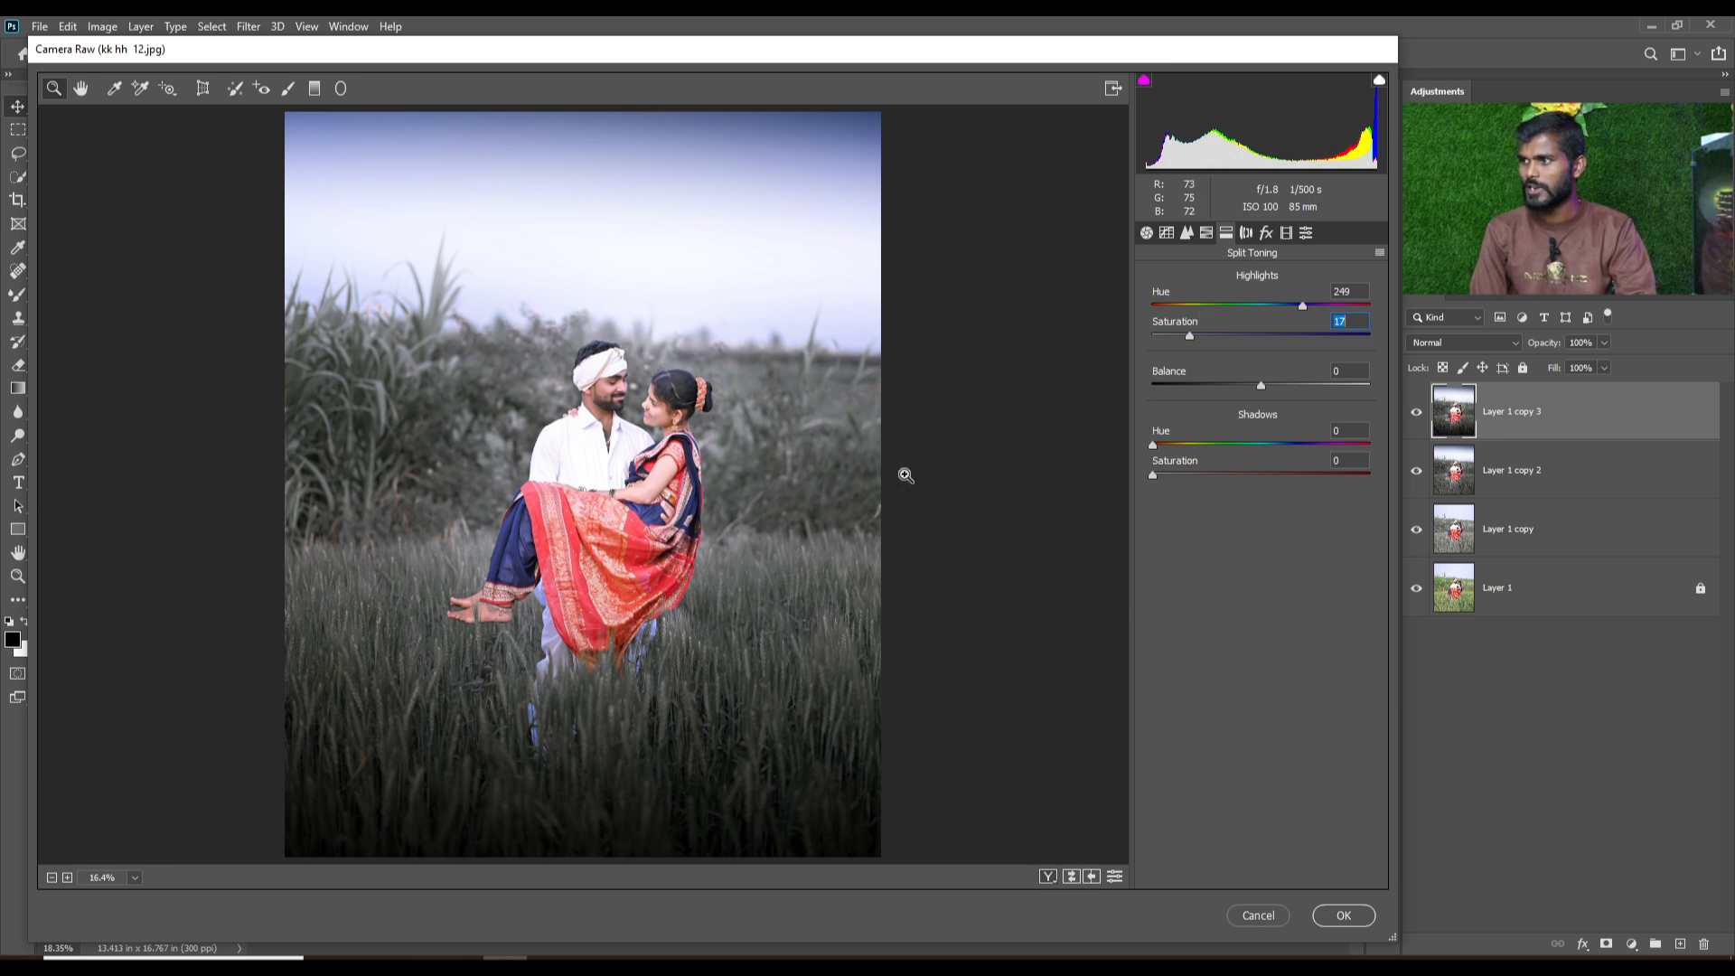
left_click(1187, 445)
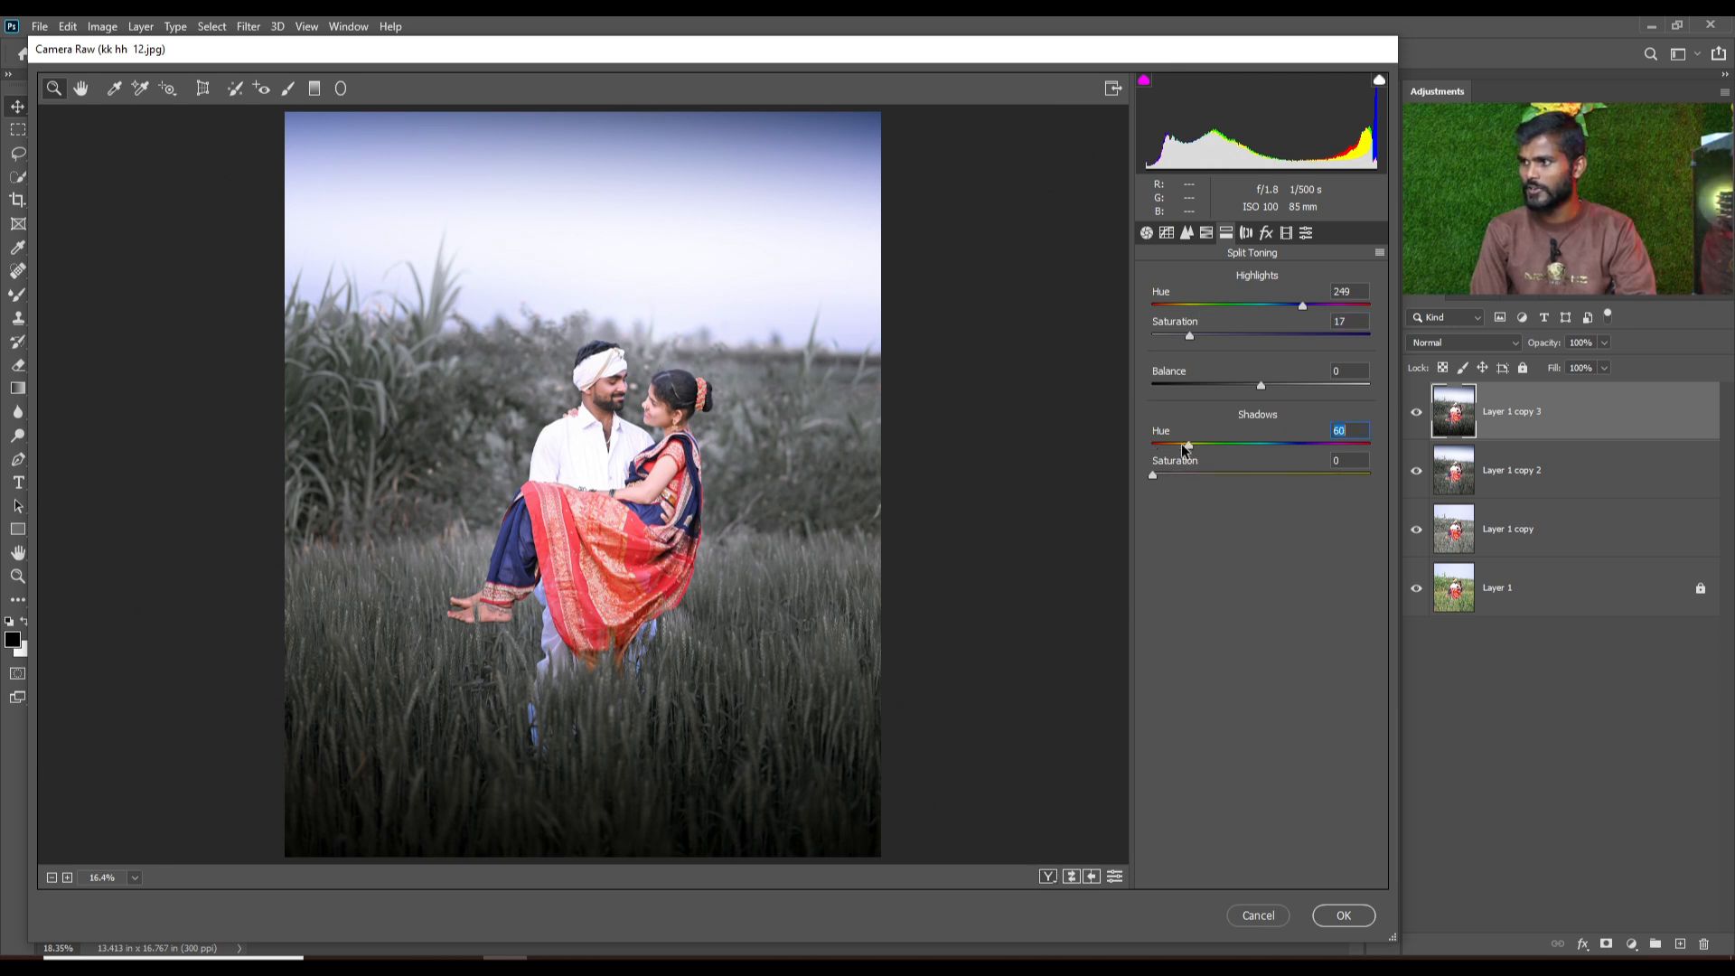
mouse_move(1154, 476)
left_mouse_down()
mouse_move(1213, 480)
mouse_move(1186, 477)
left_mouse_up()
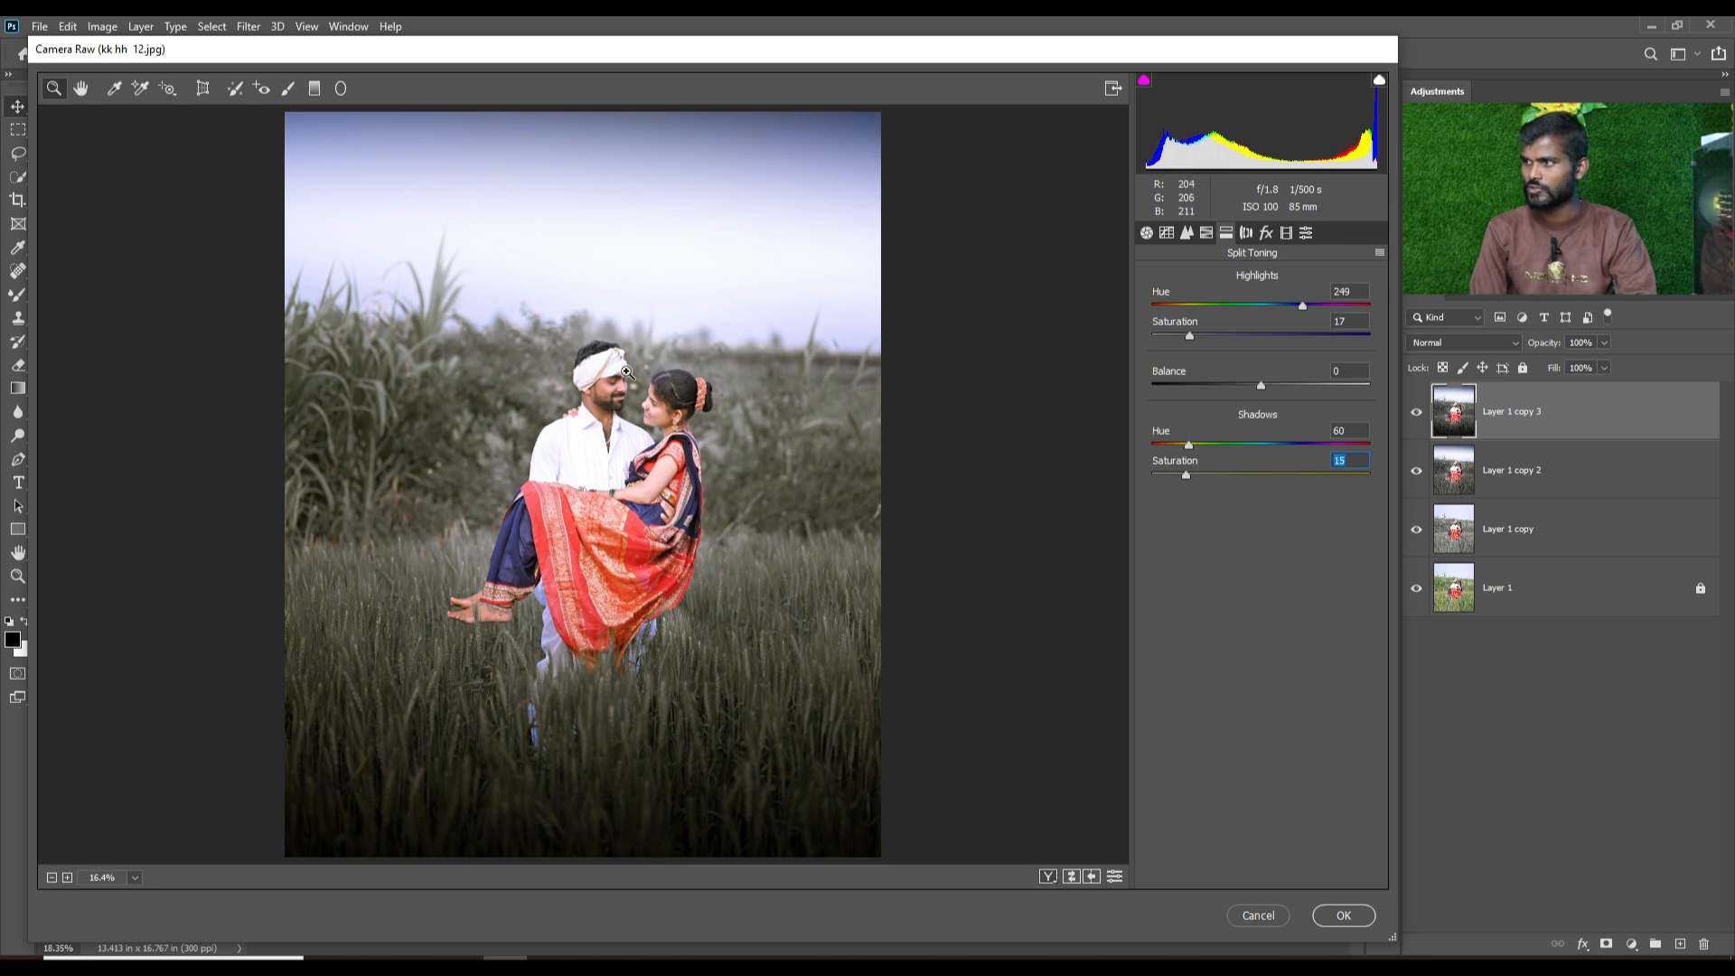
Try different Split Toning highlight hues, settle on 248, and set the shadows hue to 71.
left_click_drag(1304, 307, 1285, 309)
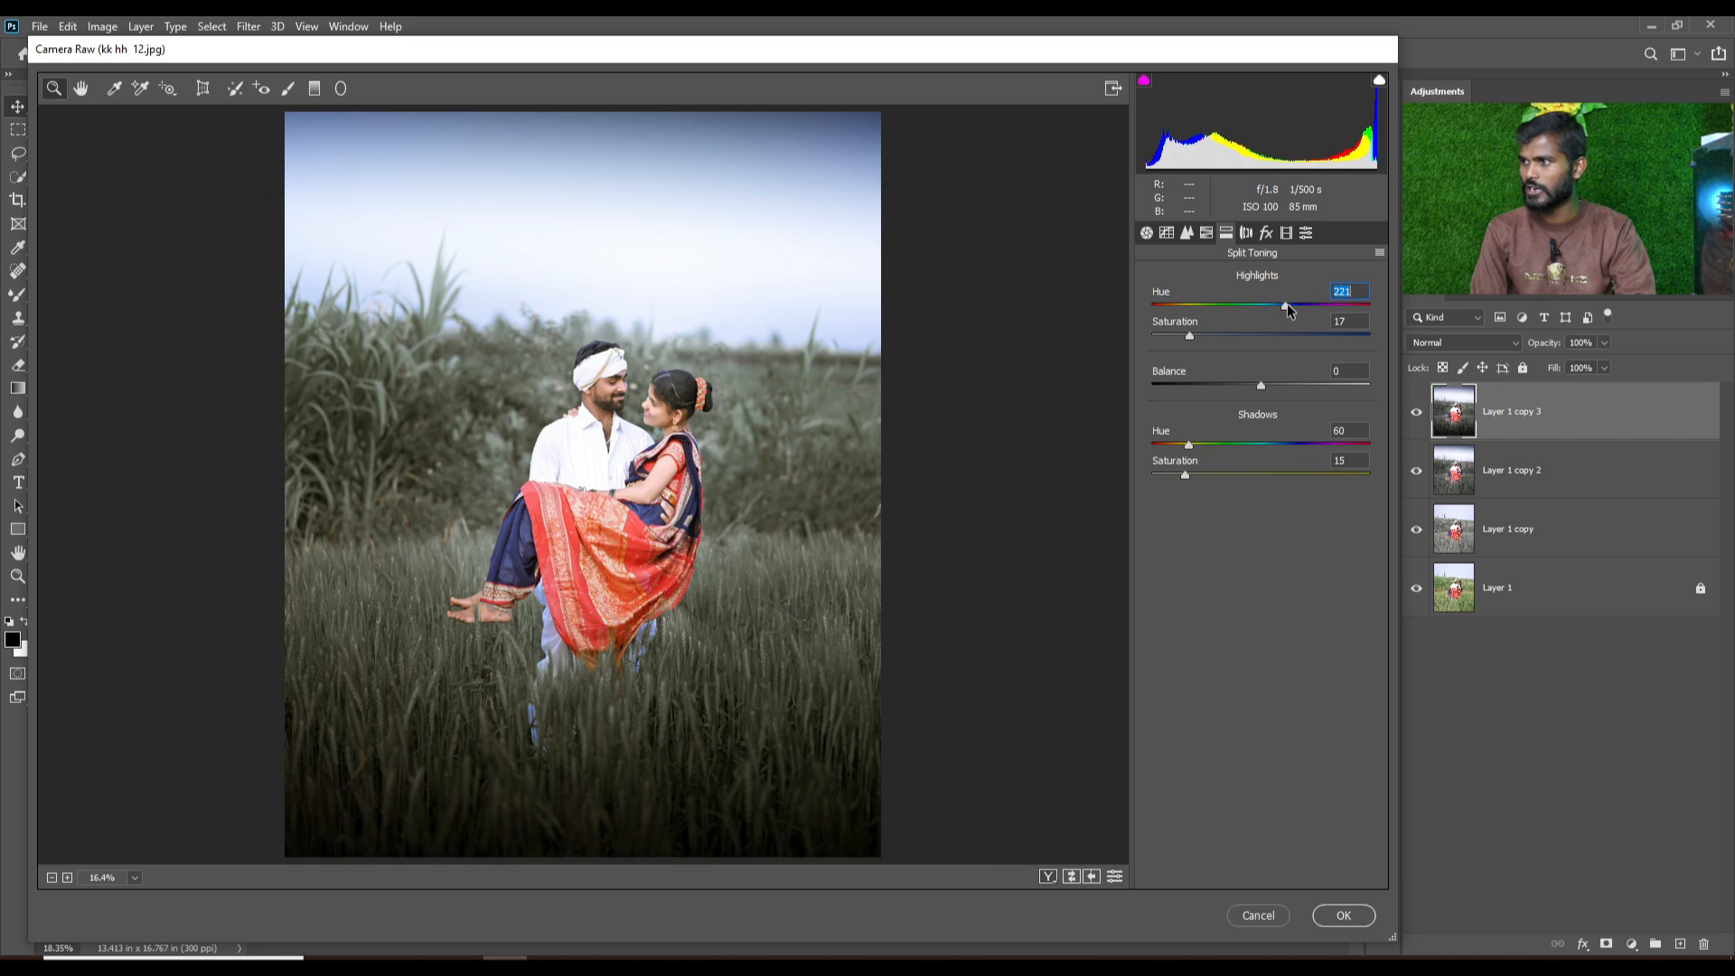
left_click_drag(1287, 303, 1294, 303)
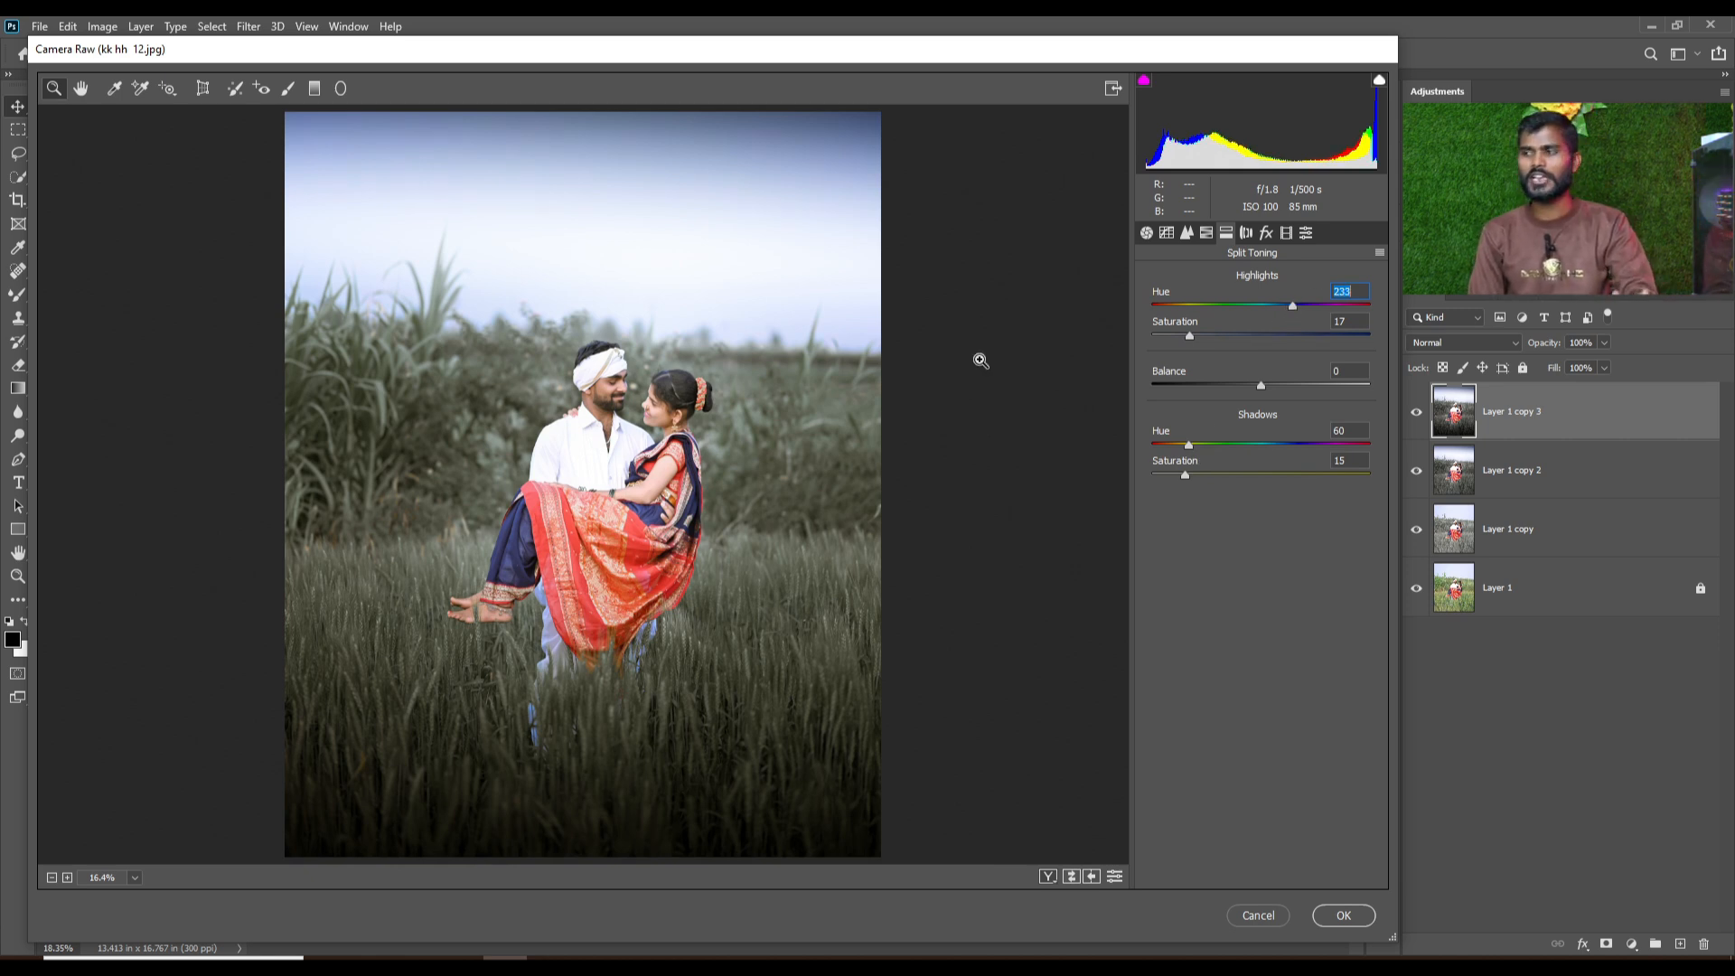
left_click_drag(1296, 303, 1204, 313)
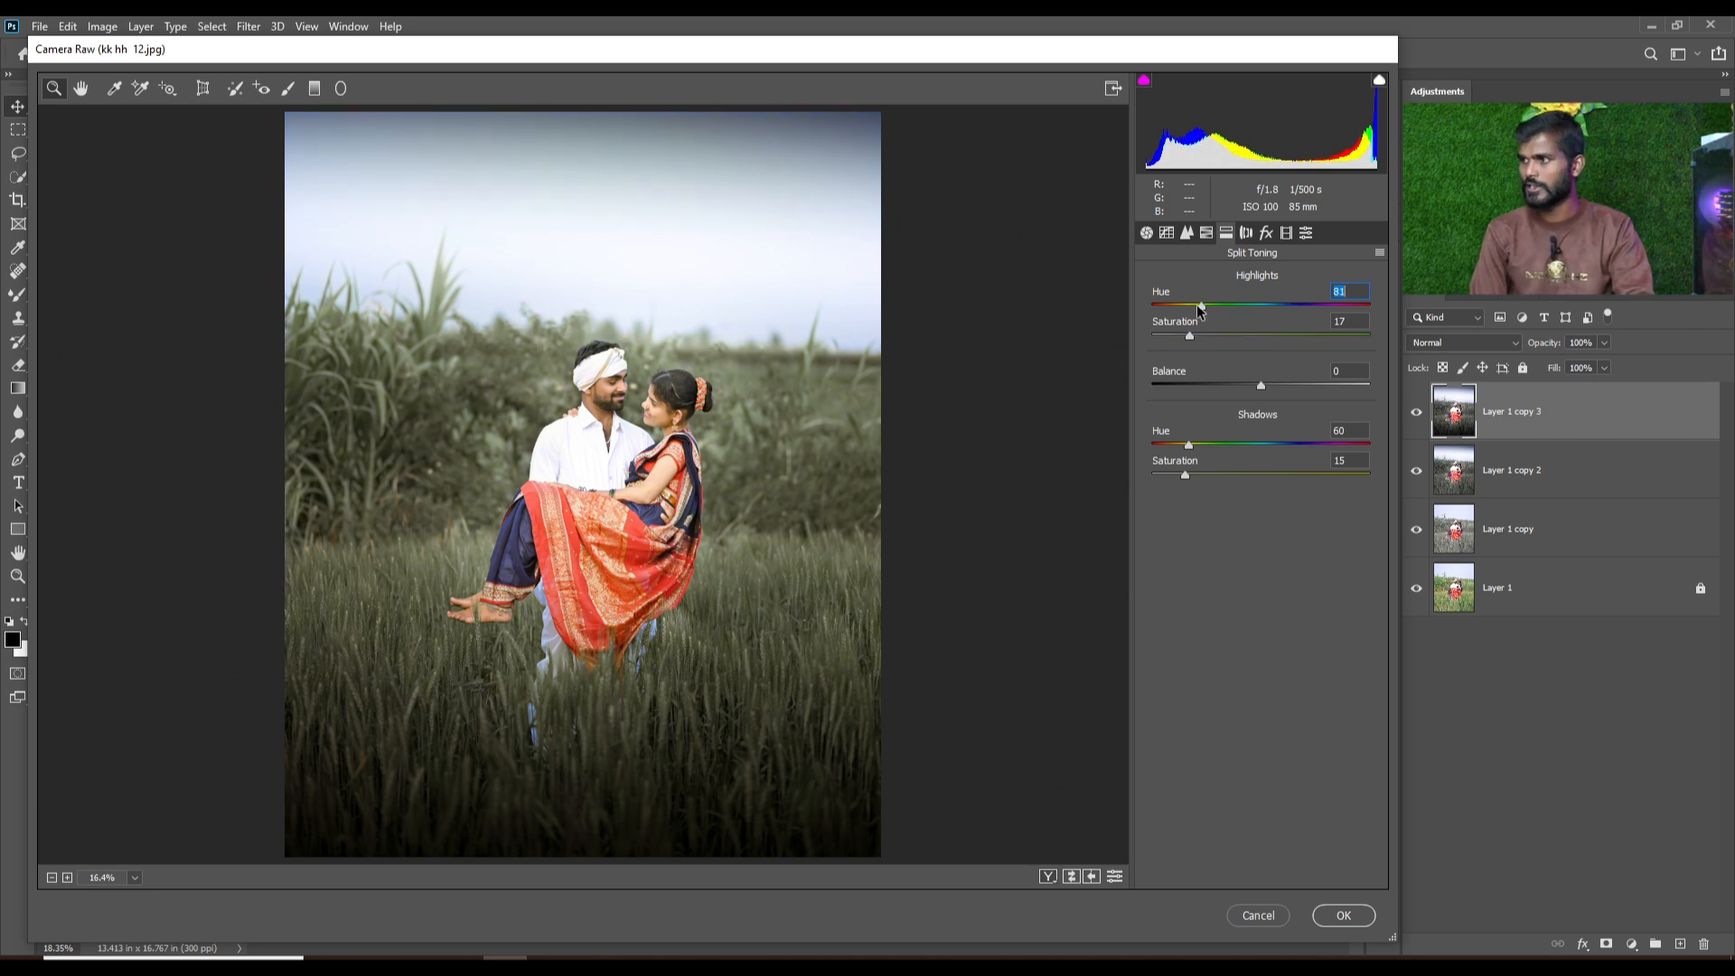
left_click_drag(1200, 310, 1304, 304)
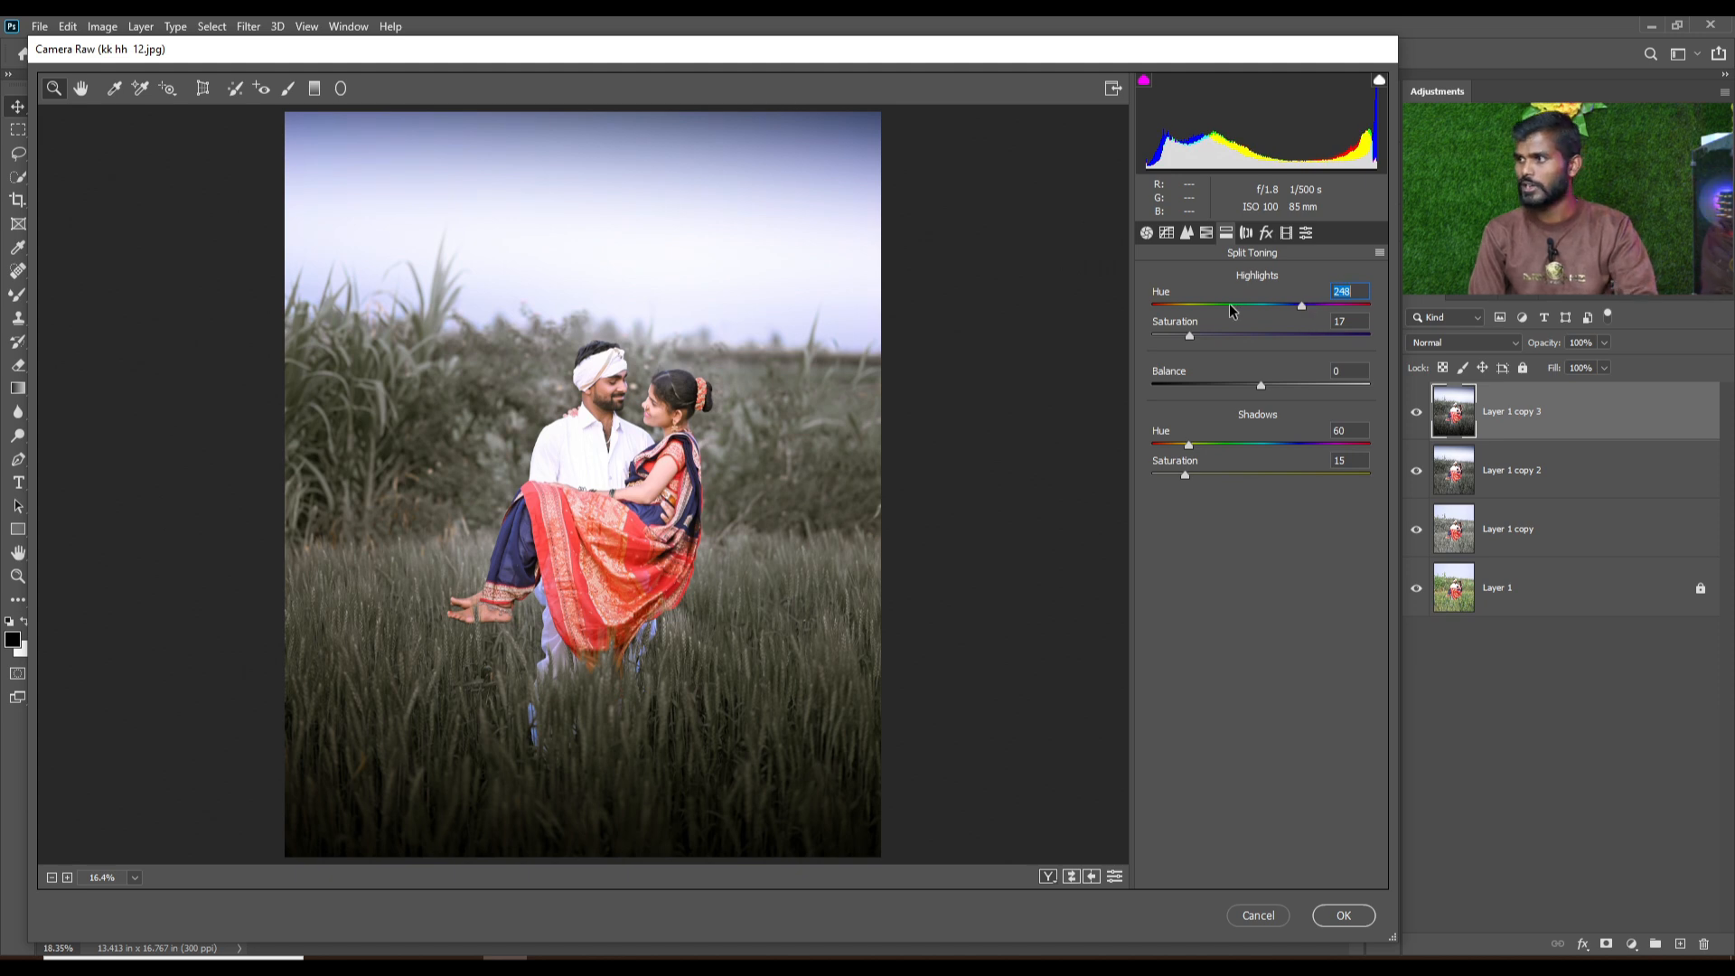
left_click(1192, 451)
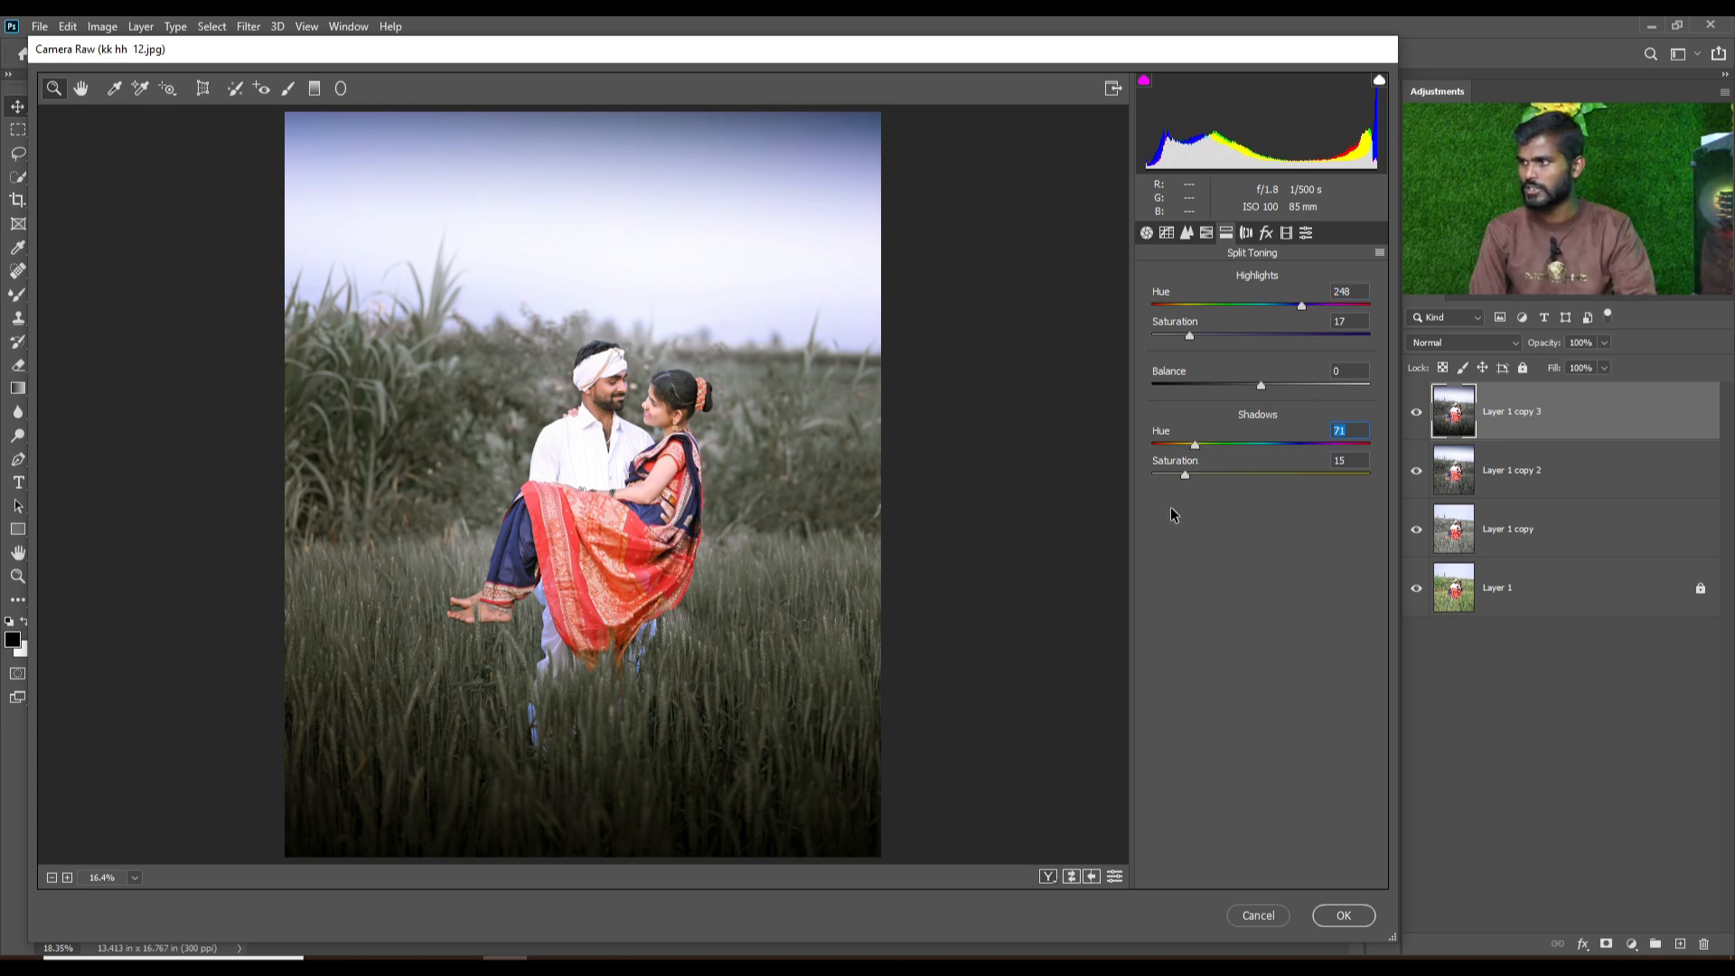
Inspect the couple closer, then raise the Blue Primary saturation to +88 in the Camera Raw calibration.
left_click(489, 511)
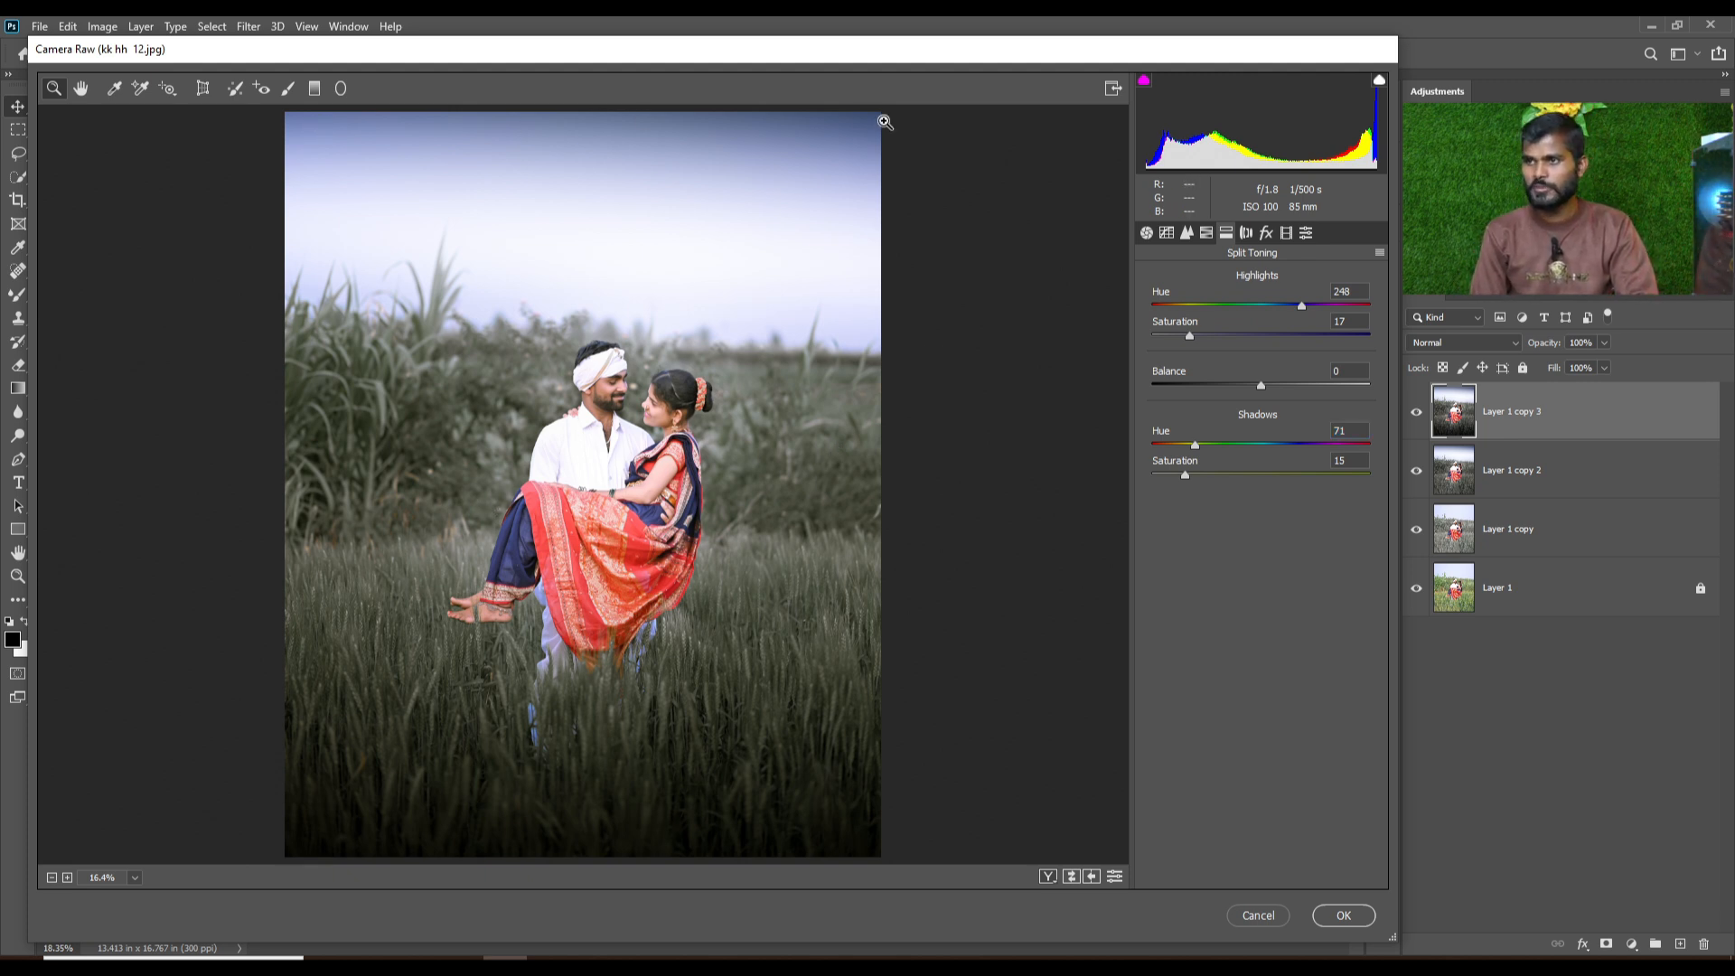
left_click(716, 283)
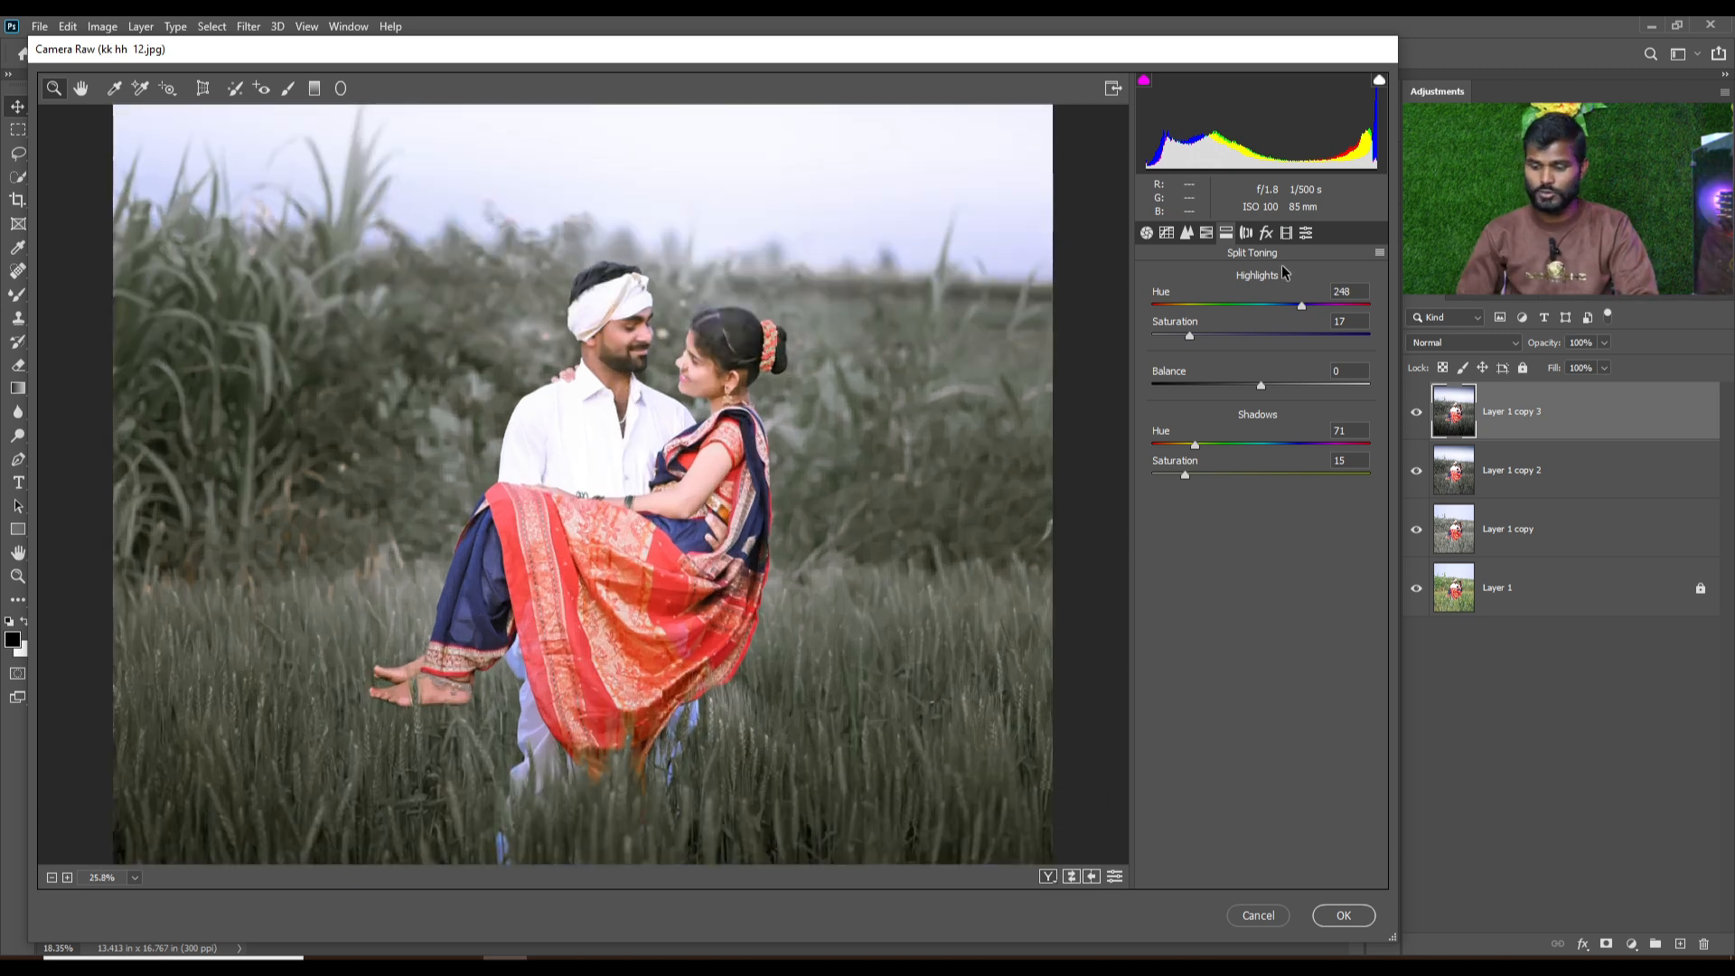
key("ctrl+0")
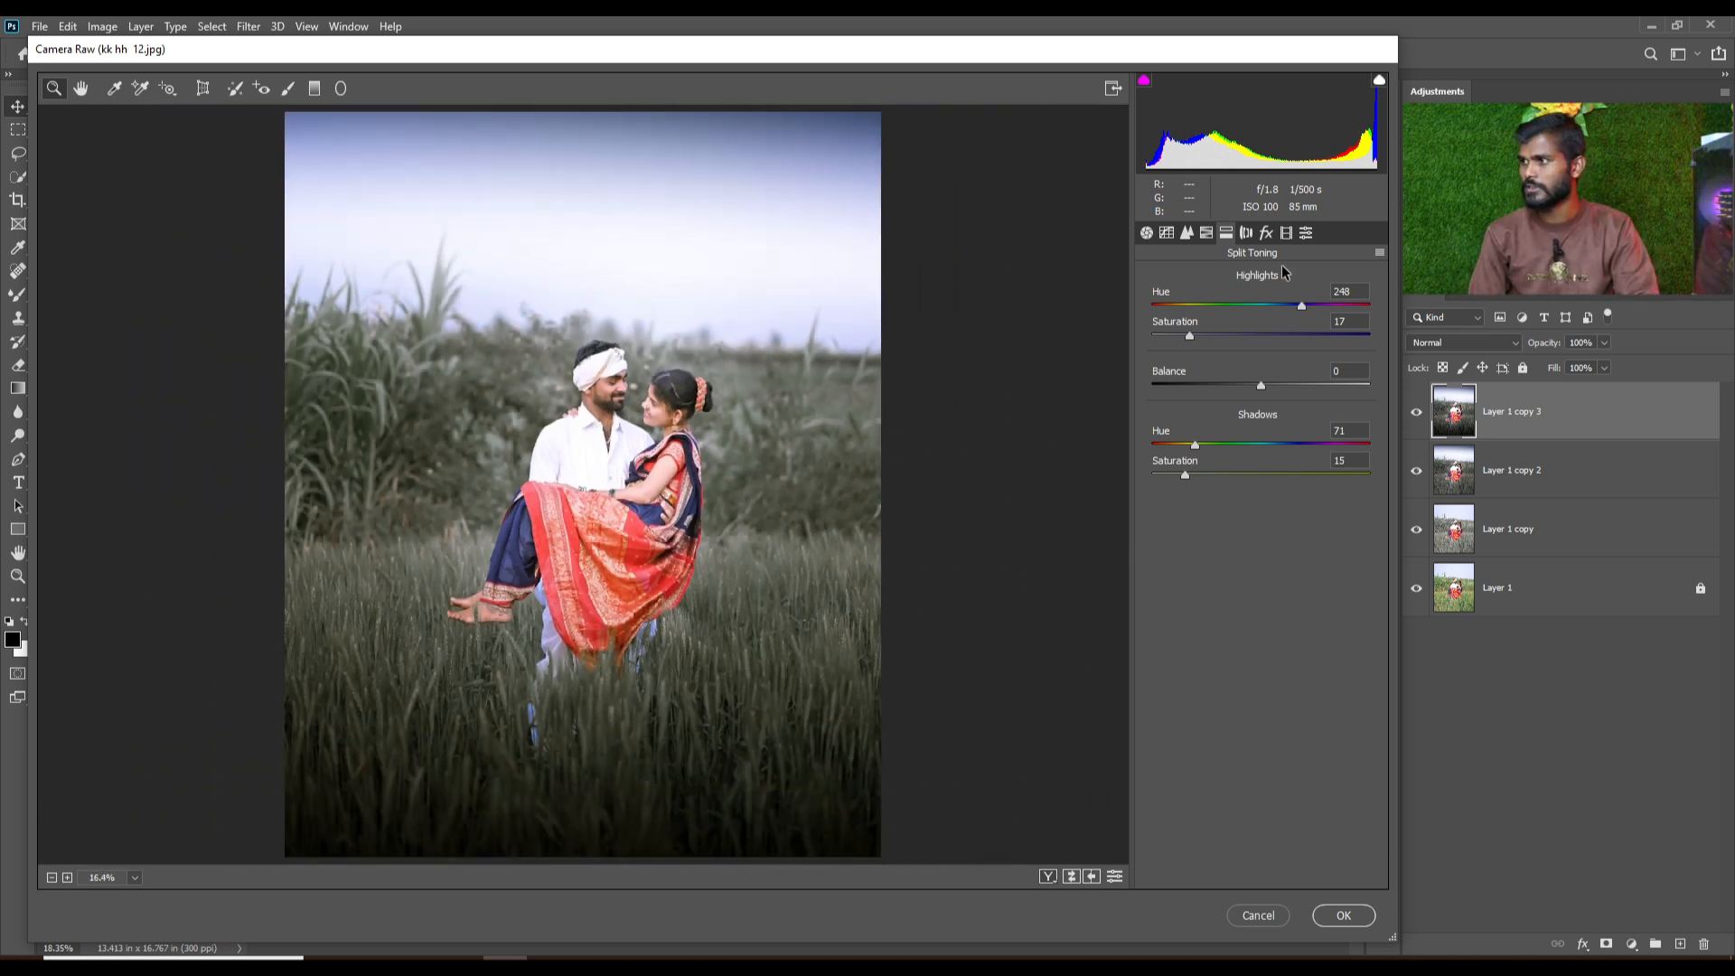
left_click(1287, 232)
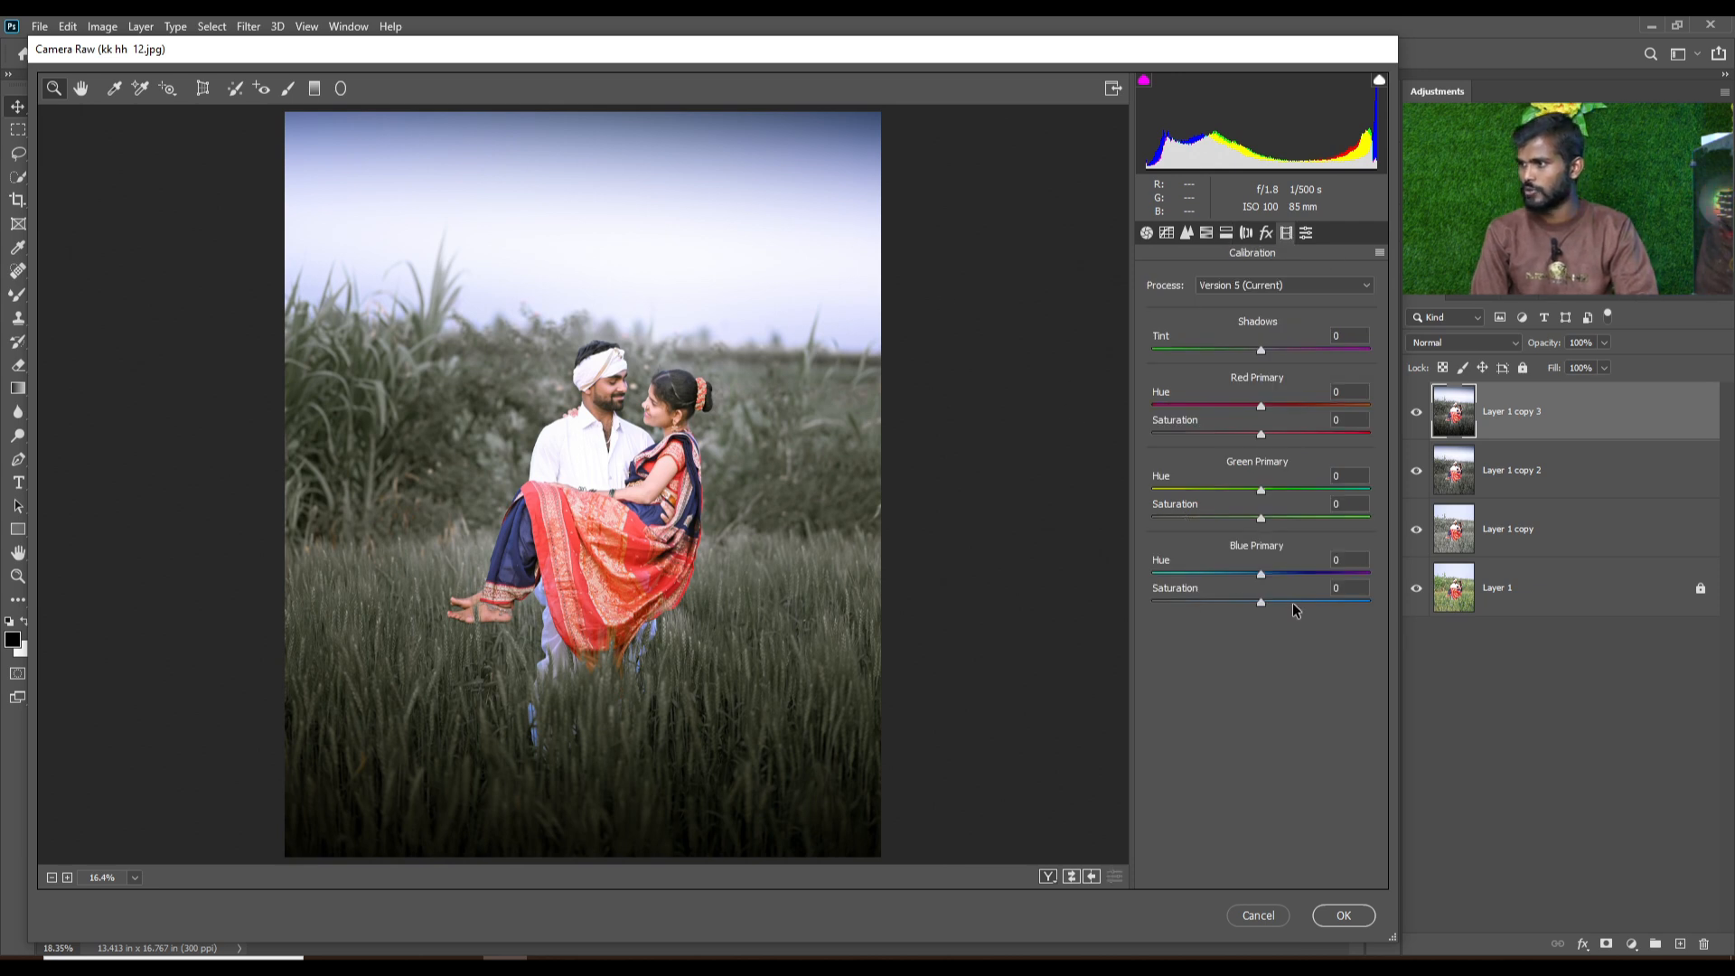
left_click_drag(1292, 610, 1355, 612)
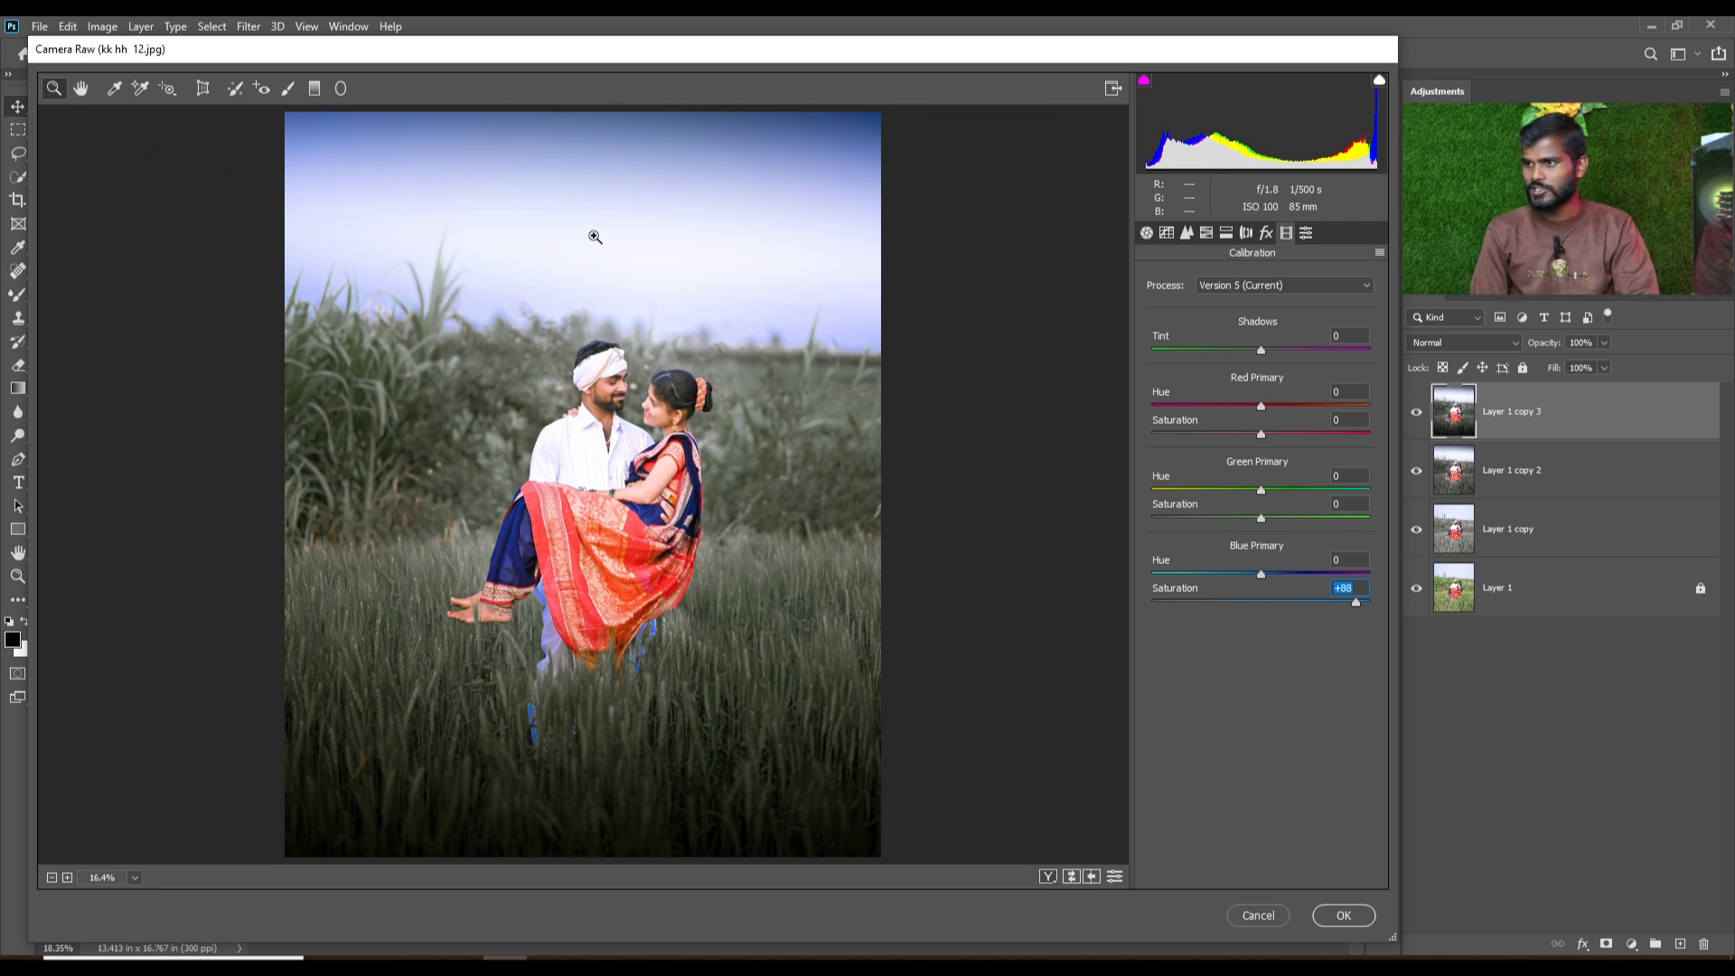
Set the calibration's Blue Primary saturation to +45, Green Primary hue to -45 and saturation to -4, and apply the Camera Raw edits.
left_click_drag(1358, 612, 1310, 604)
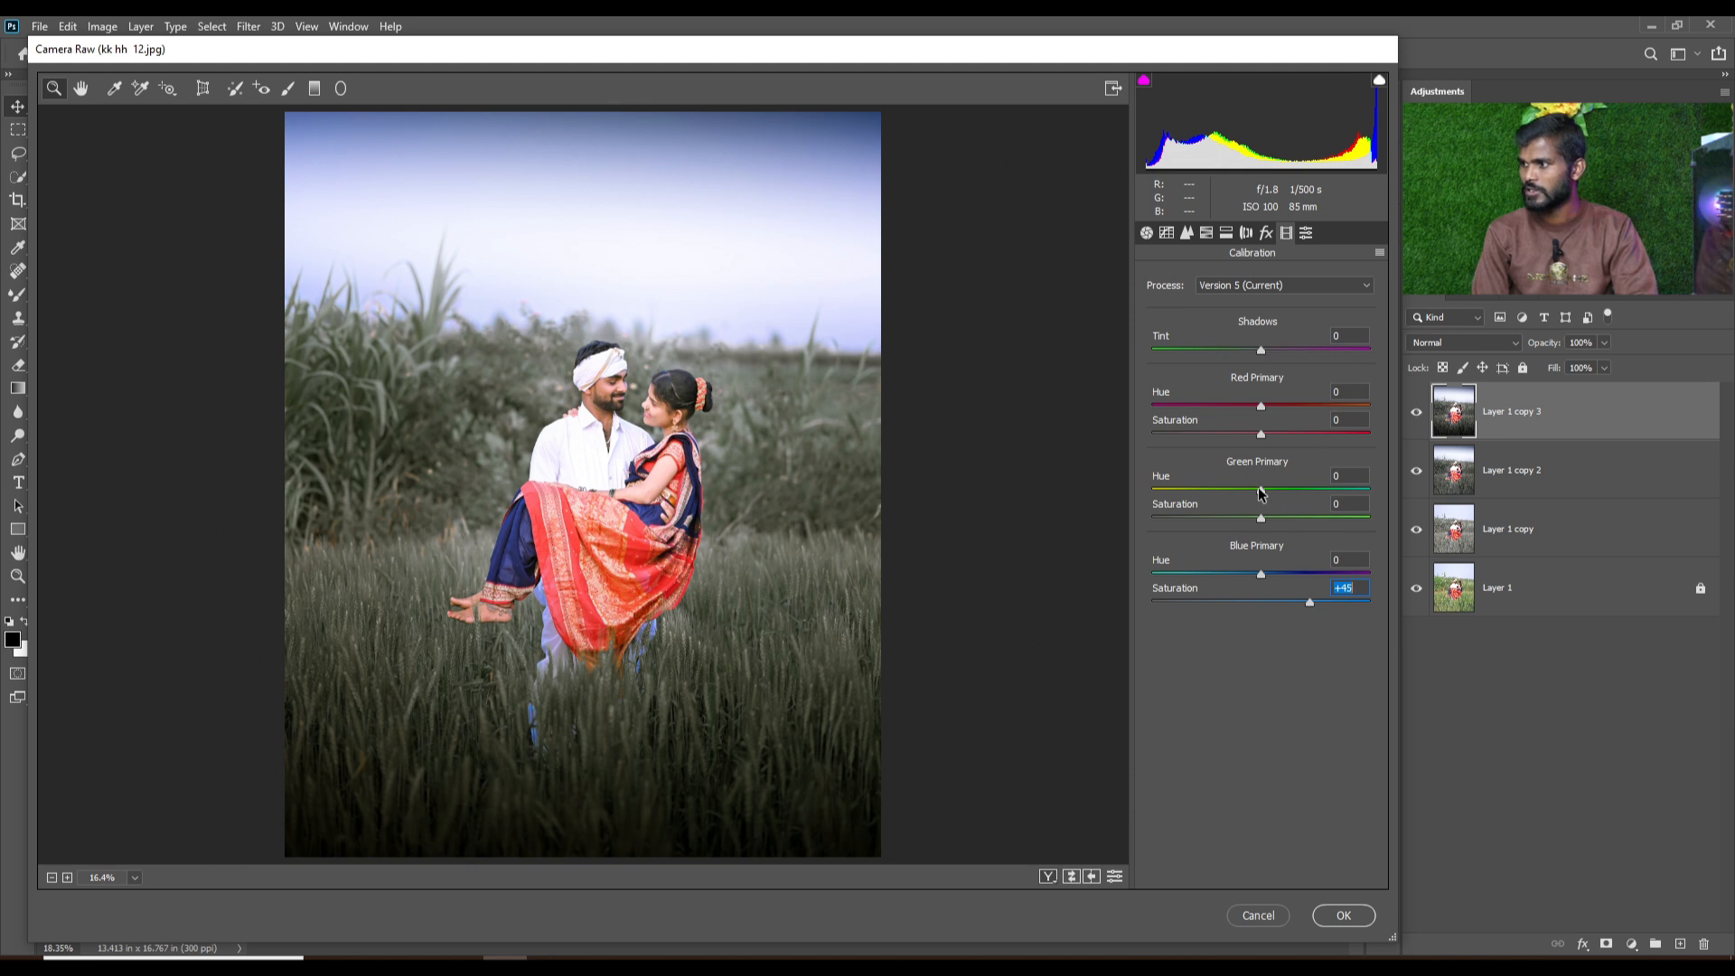
left_click_drag(1261, 493, 1257, 529)
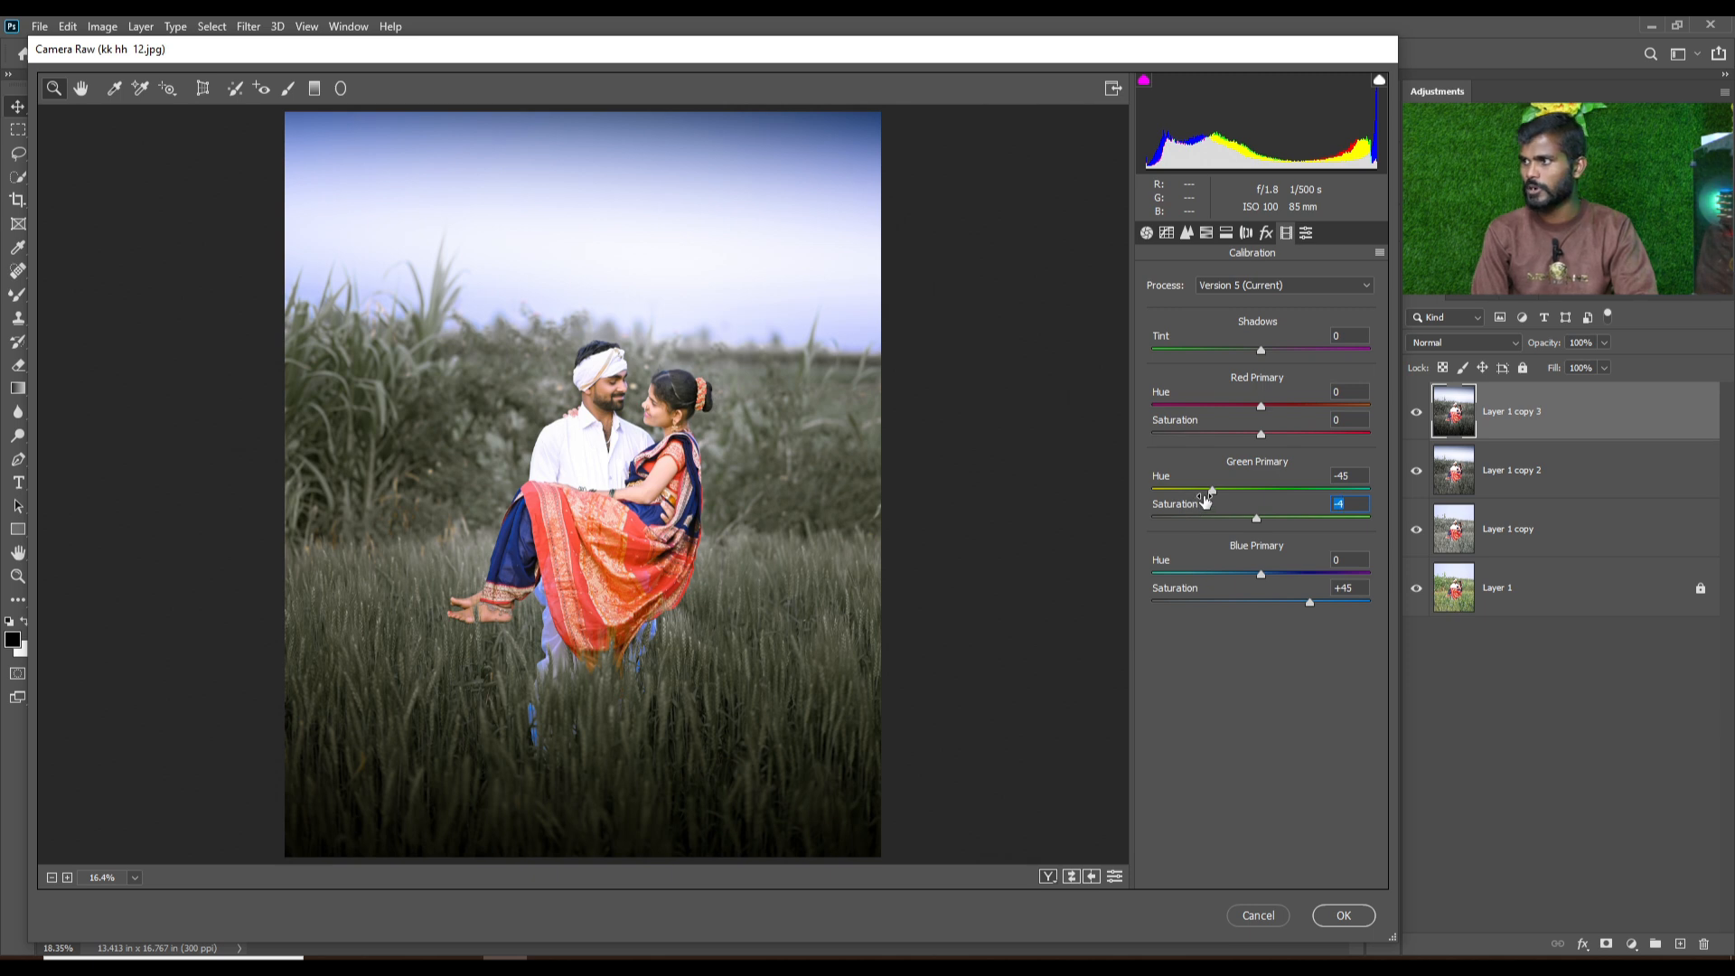
left_click(1349, 916)
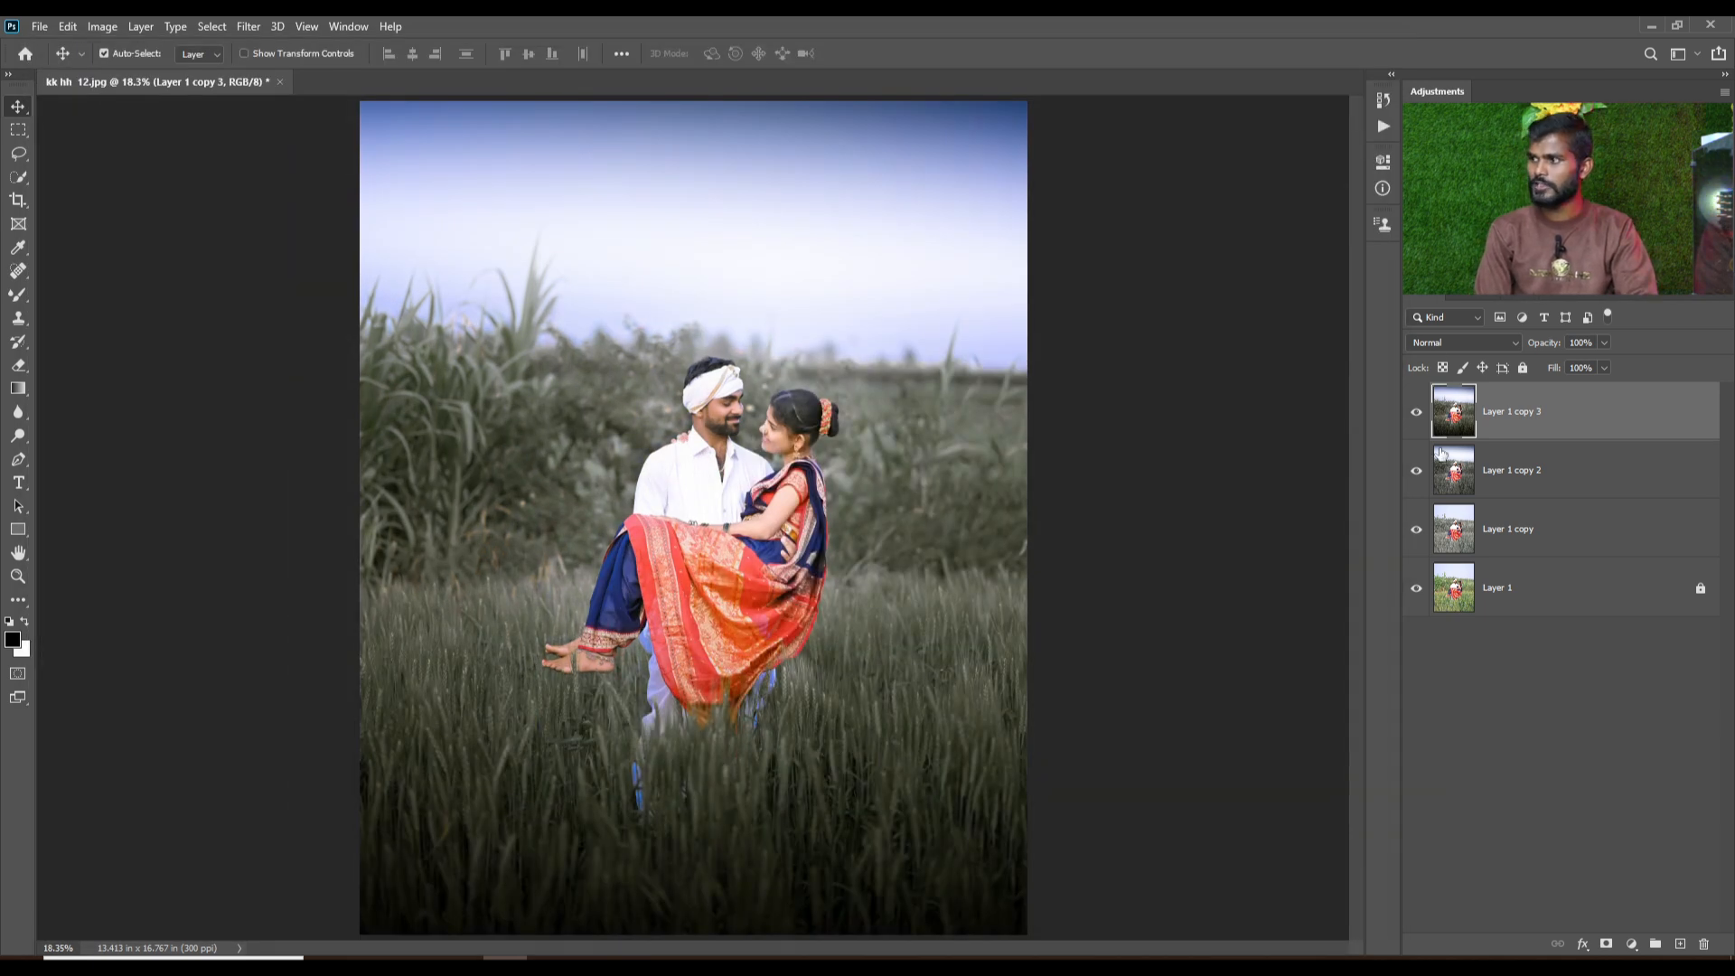
Compare the graded photo with the original by hiding and restoring Layer 1 copy 3, Layer 1 copy 2 and Layer 1 copy.
left_click(1416, 413)
left_click(1417, 413)
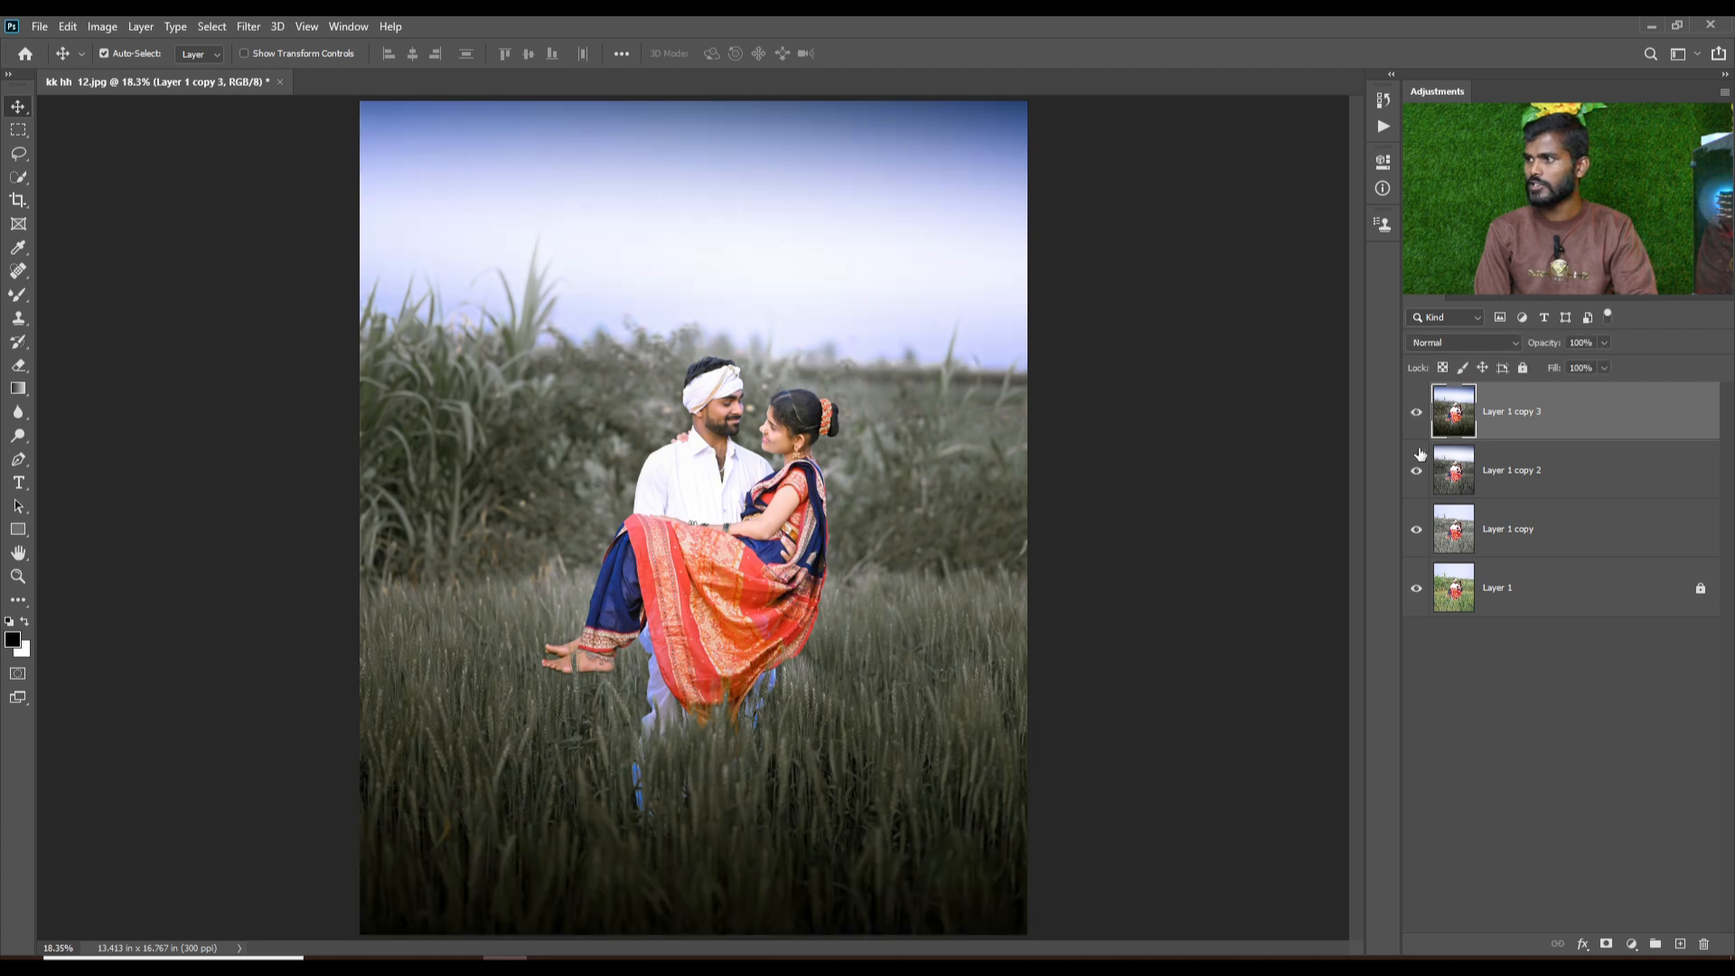
left_click(1416, 470)
left_click(1417, 530)
left_click(1411, 418)
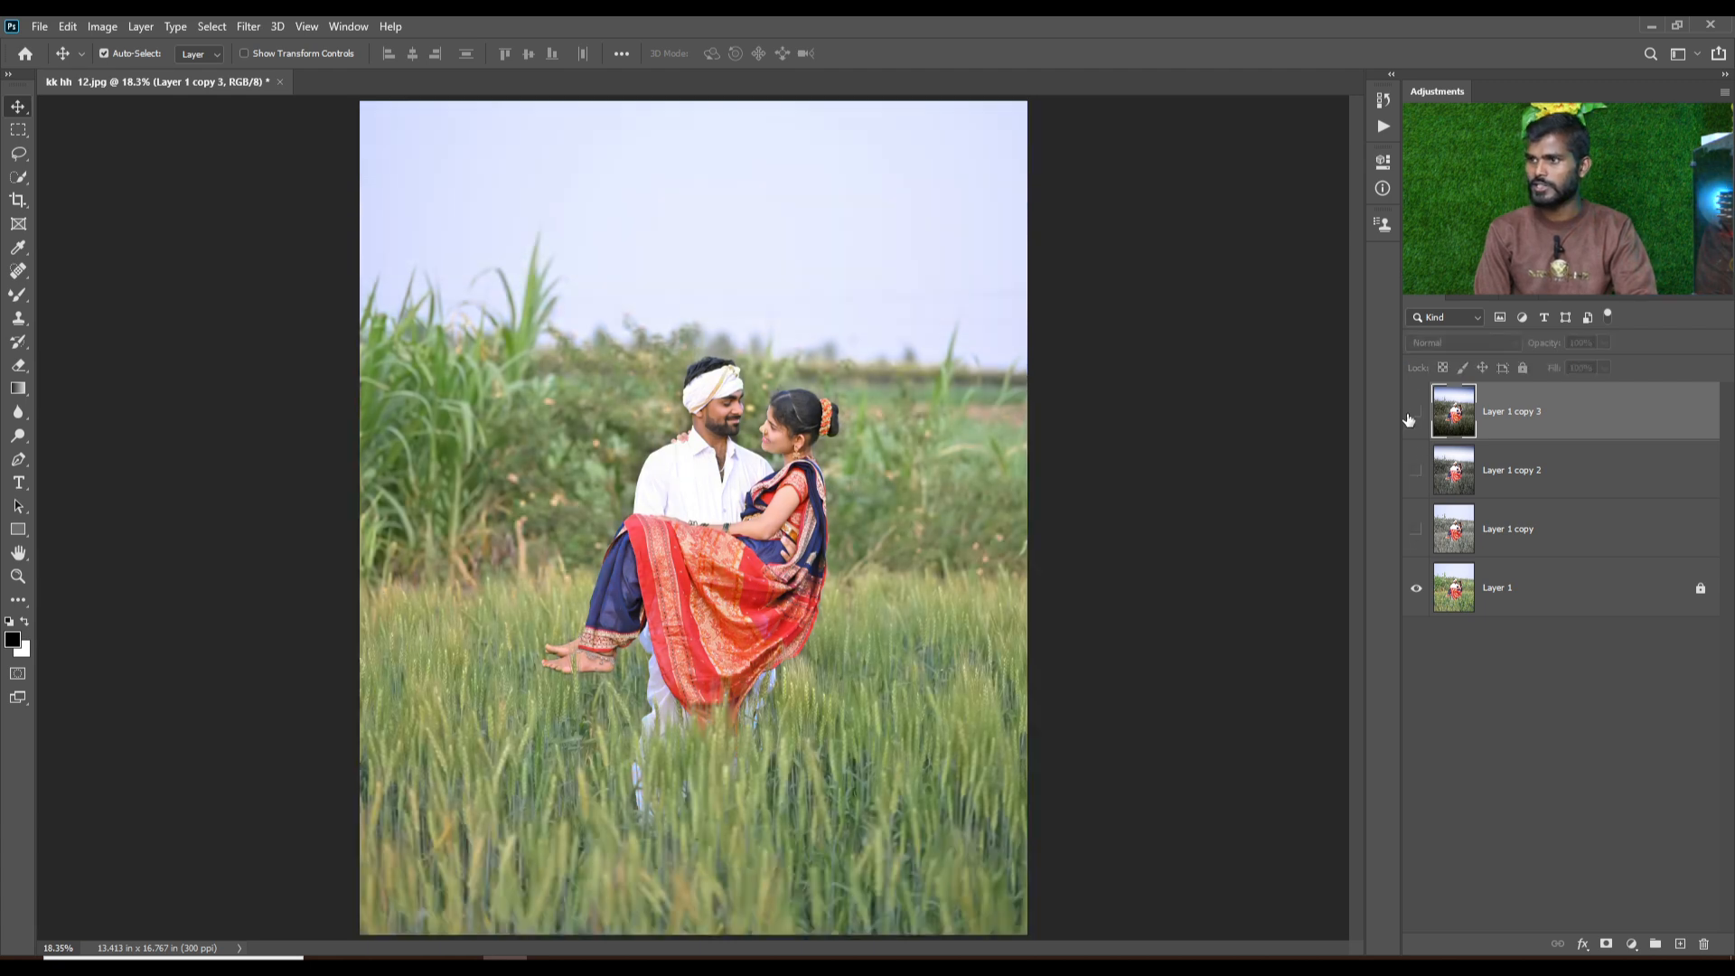
left_click(1413, 414)
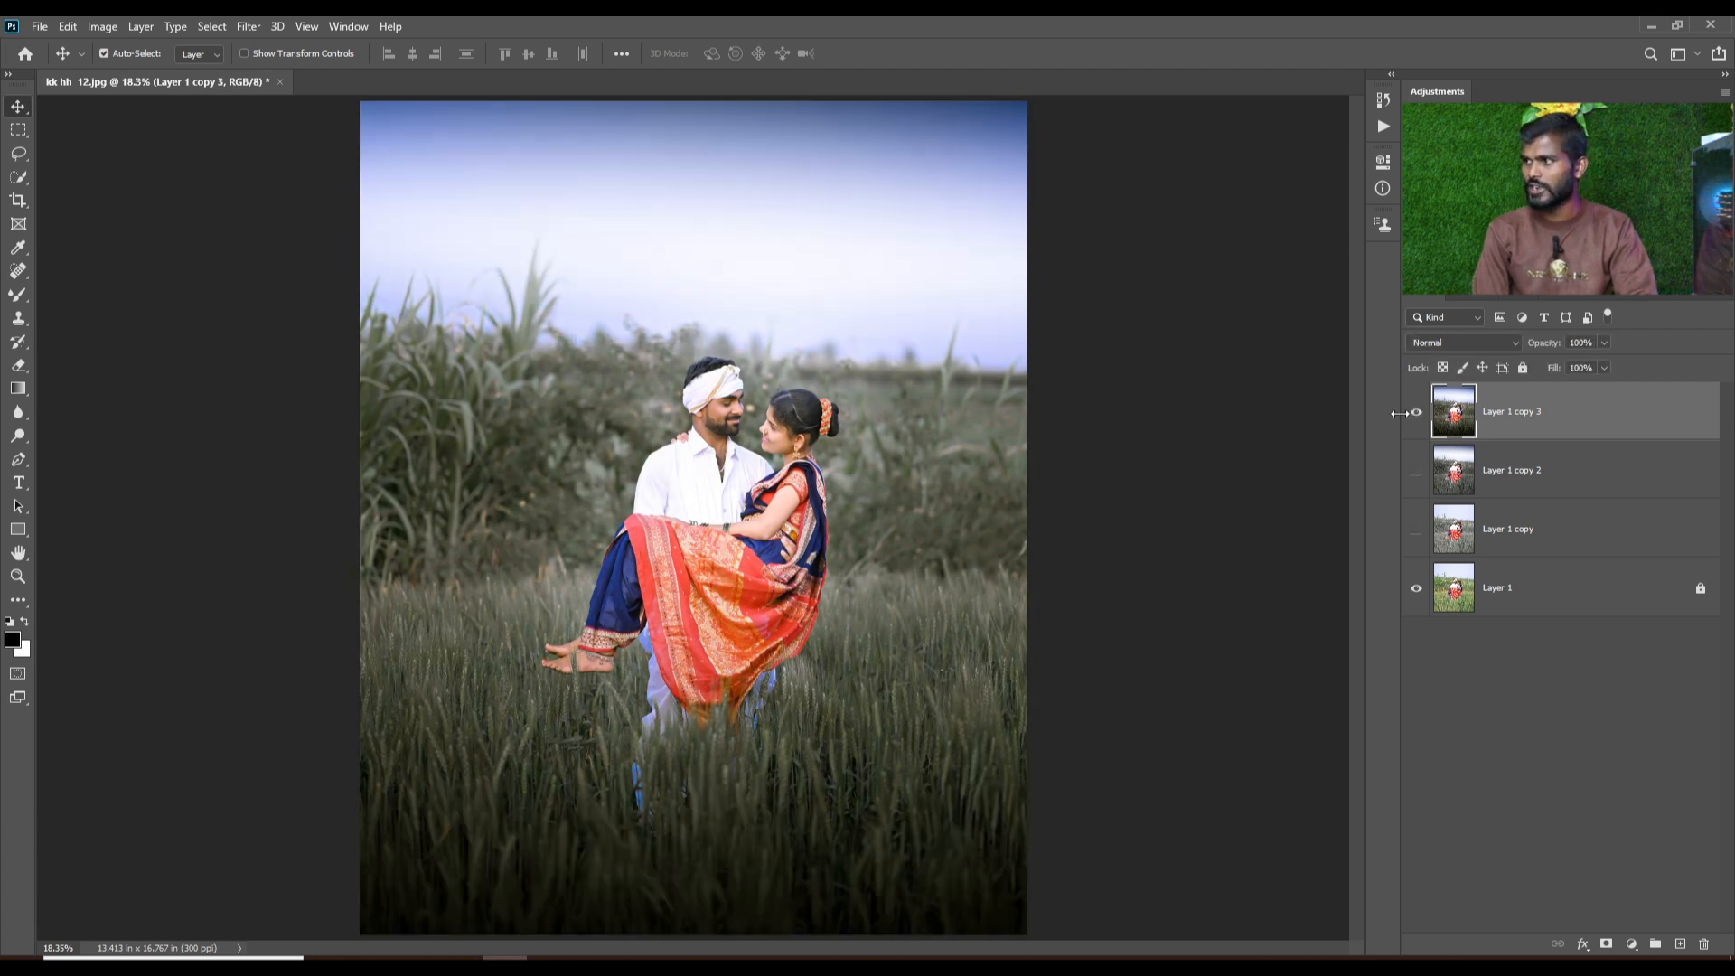
left_click(1416, 470)
left_click(1416, 530)
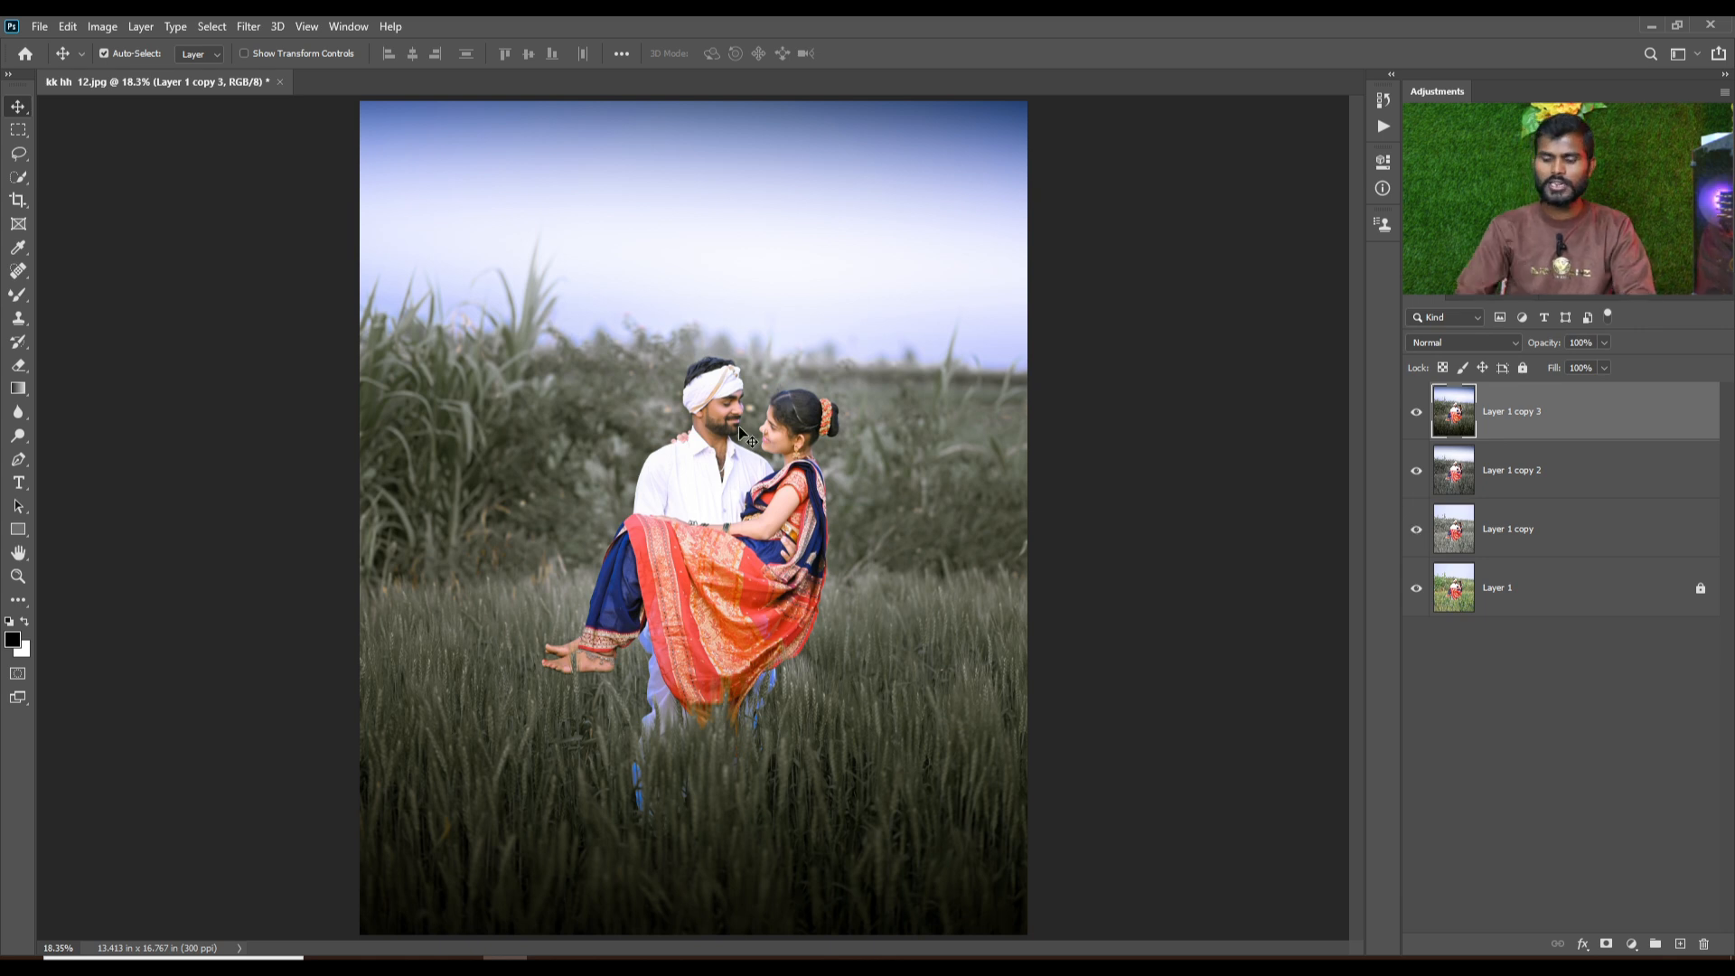
key("ctrl")
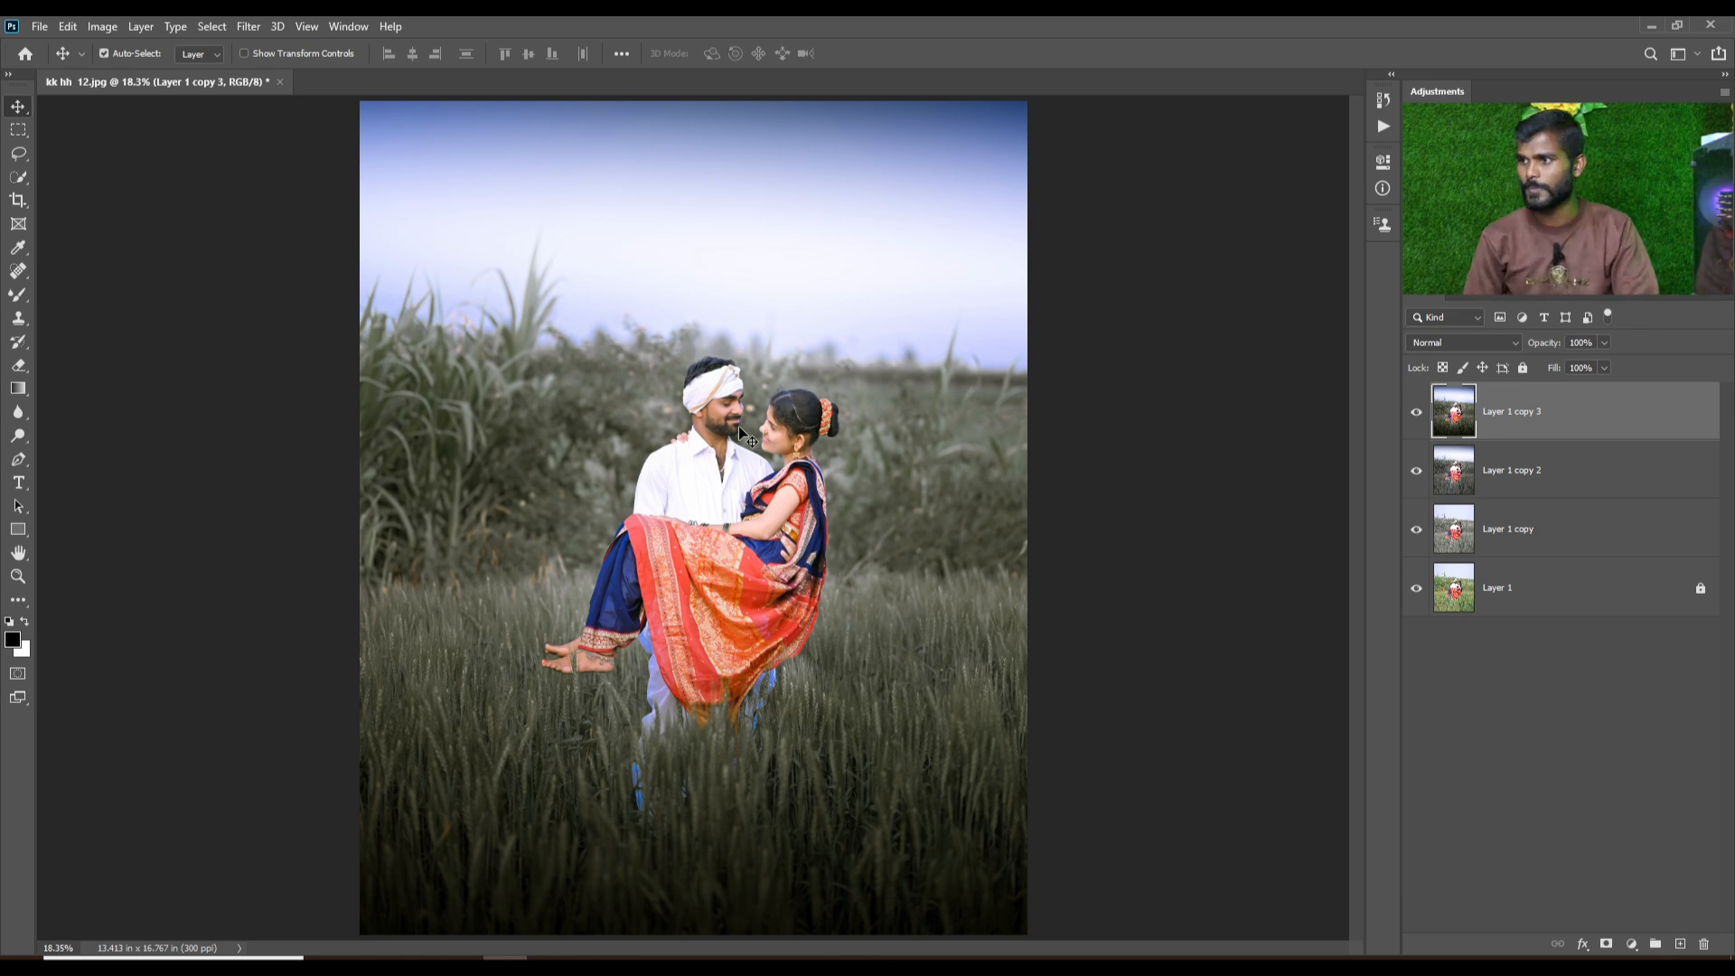
key("ctrl+b")
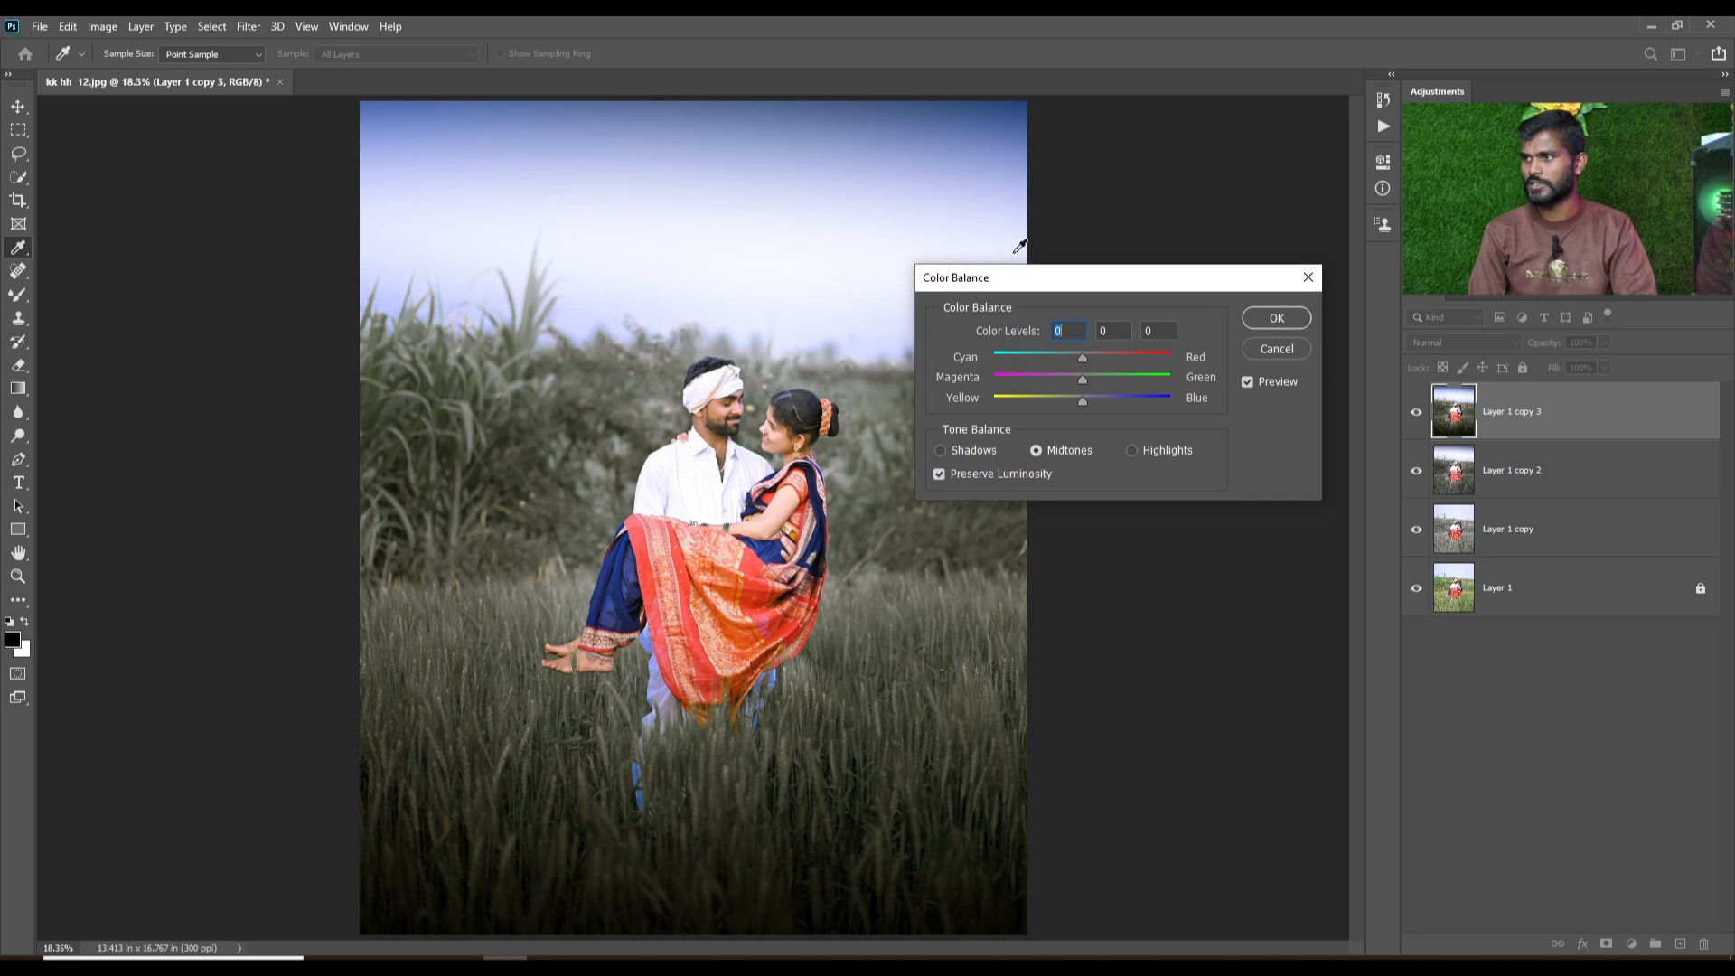
left_click_drag(1062, 282, 1089, 188)
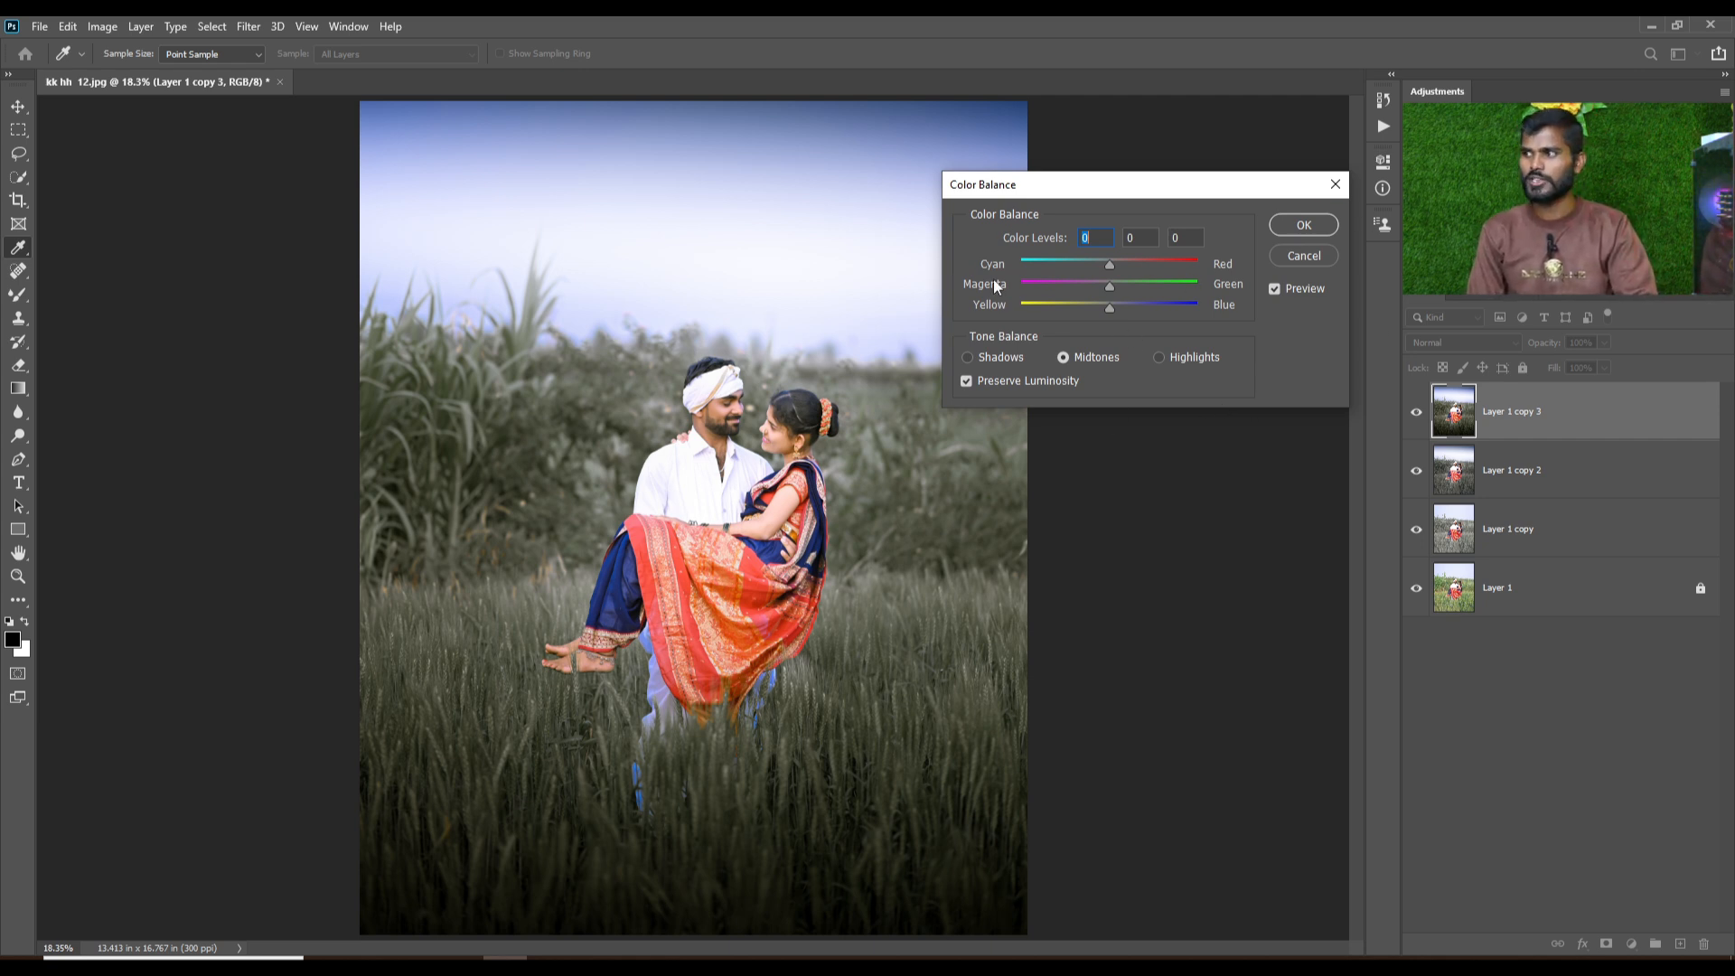
left_click(1336, 185)
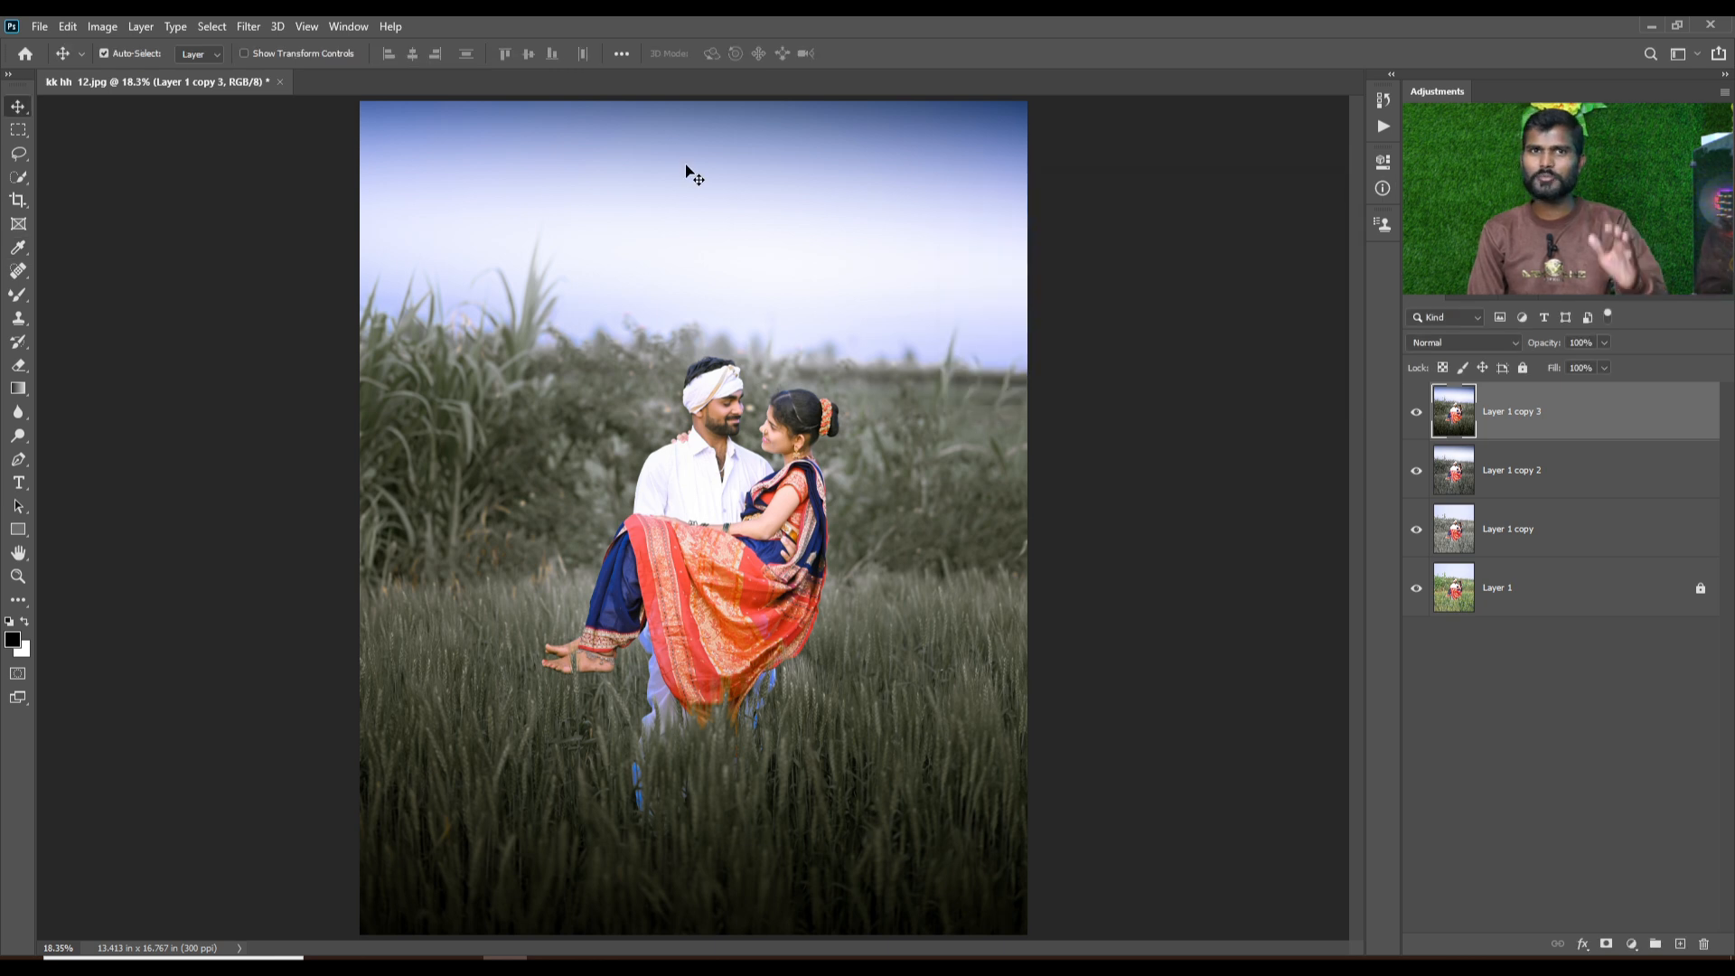
key("ctrl")
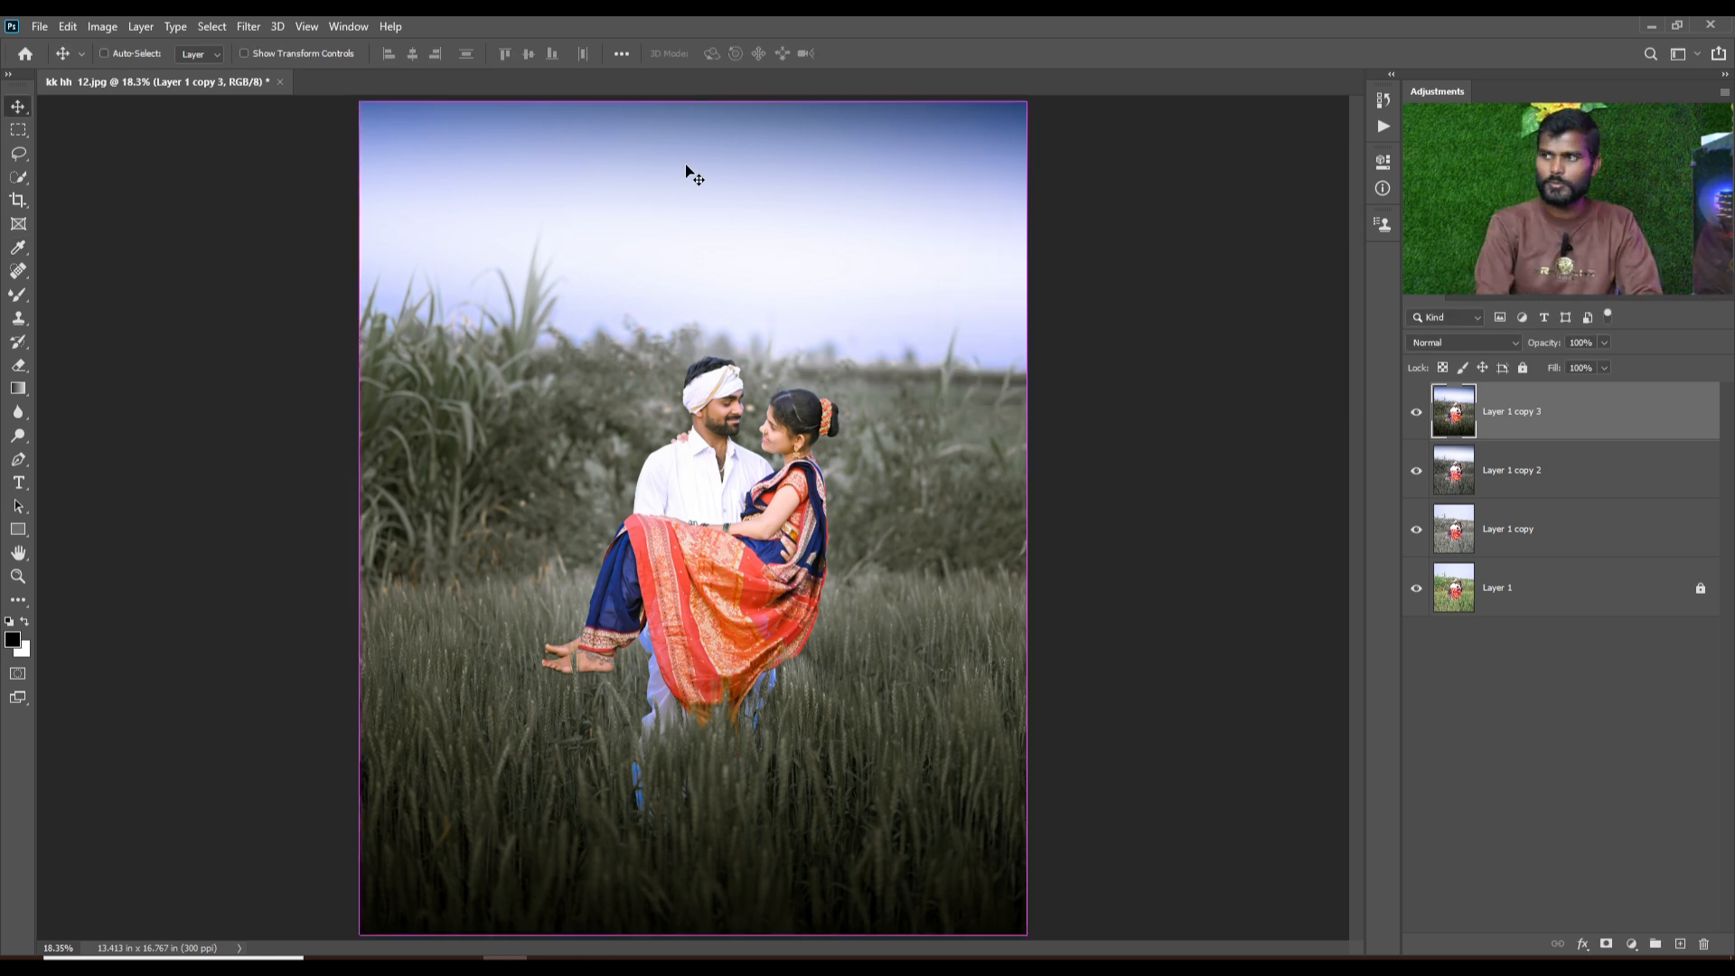
key("ctrl+b")
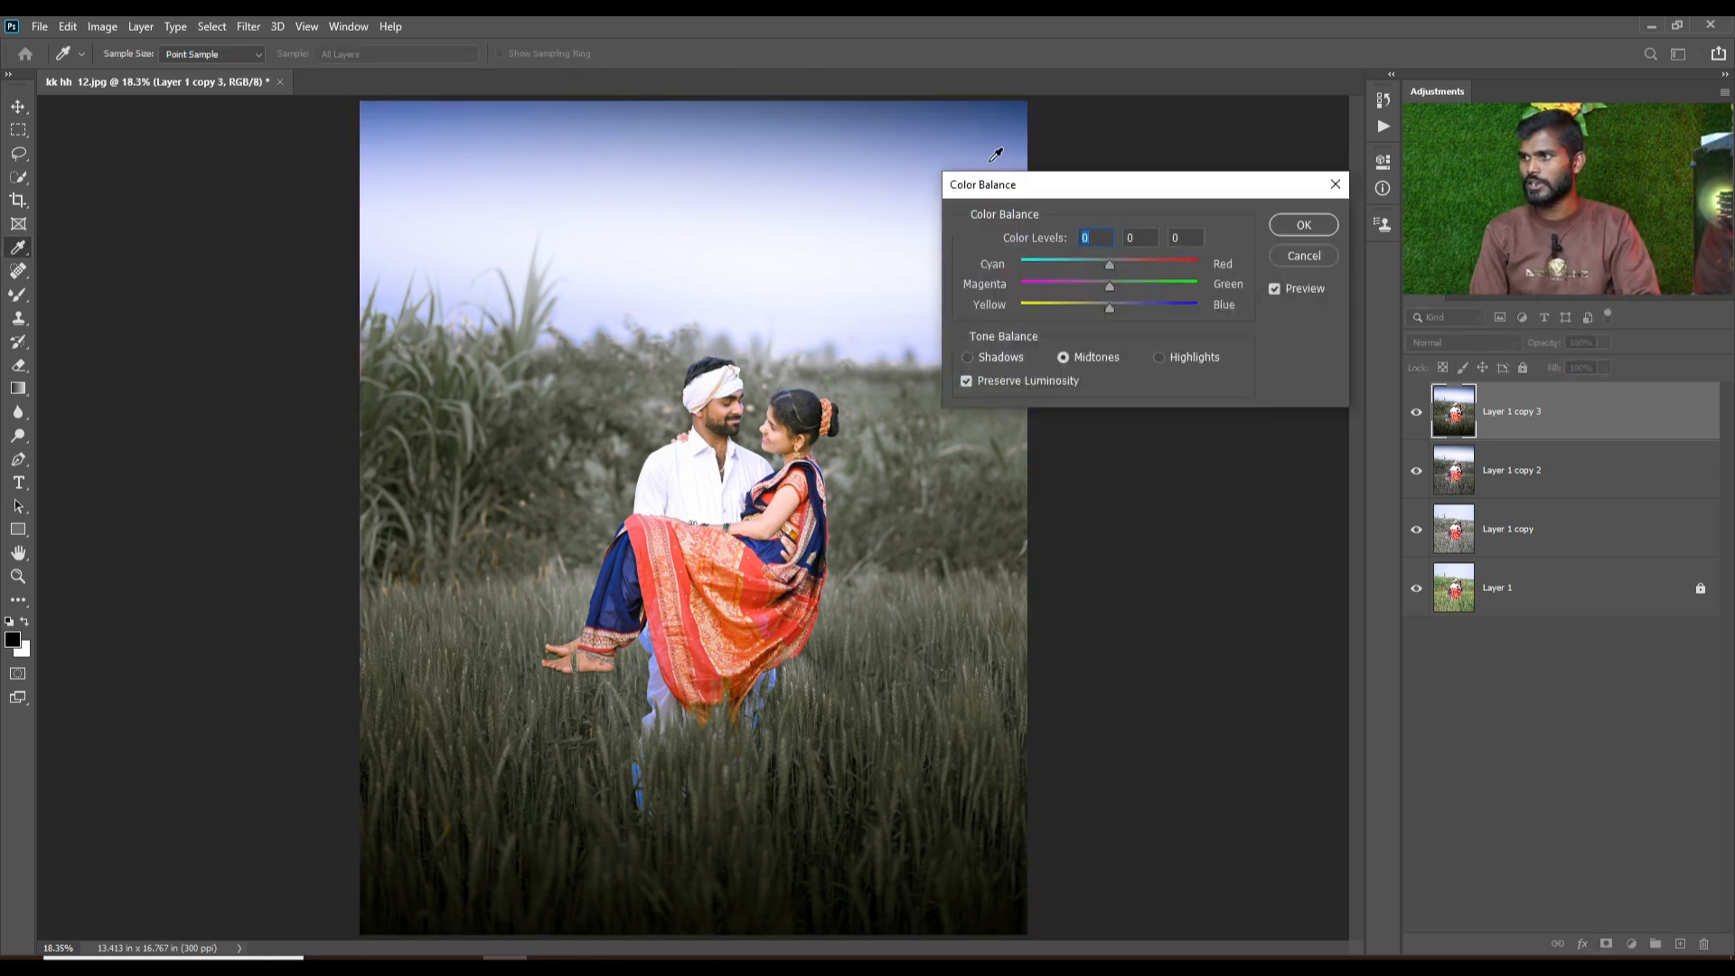
left_click(1336, 185)
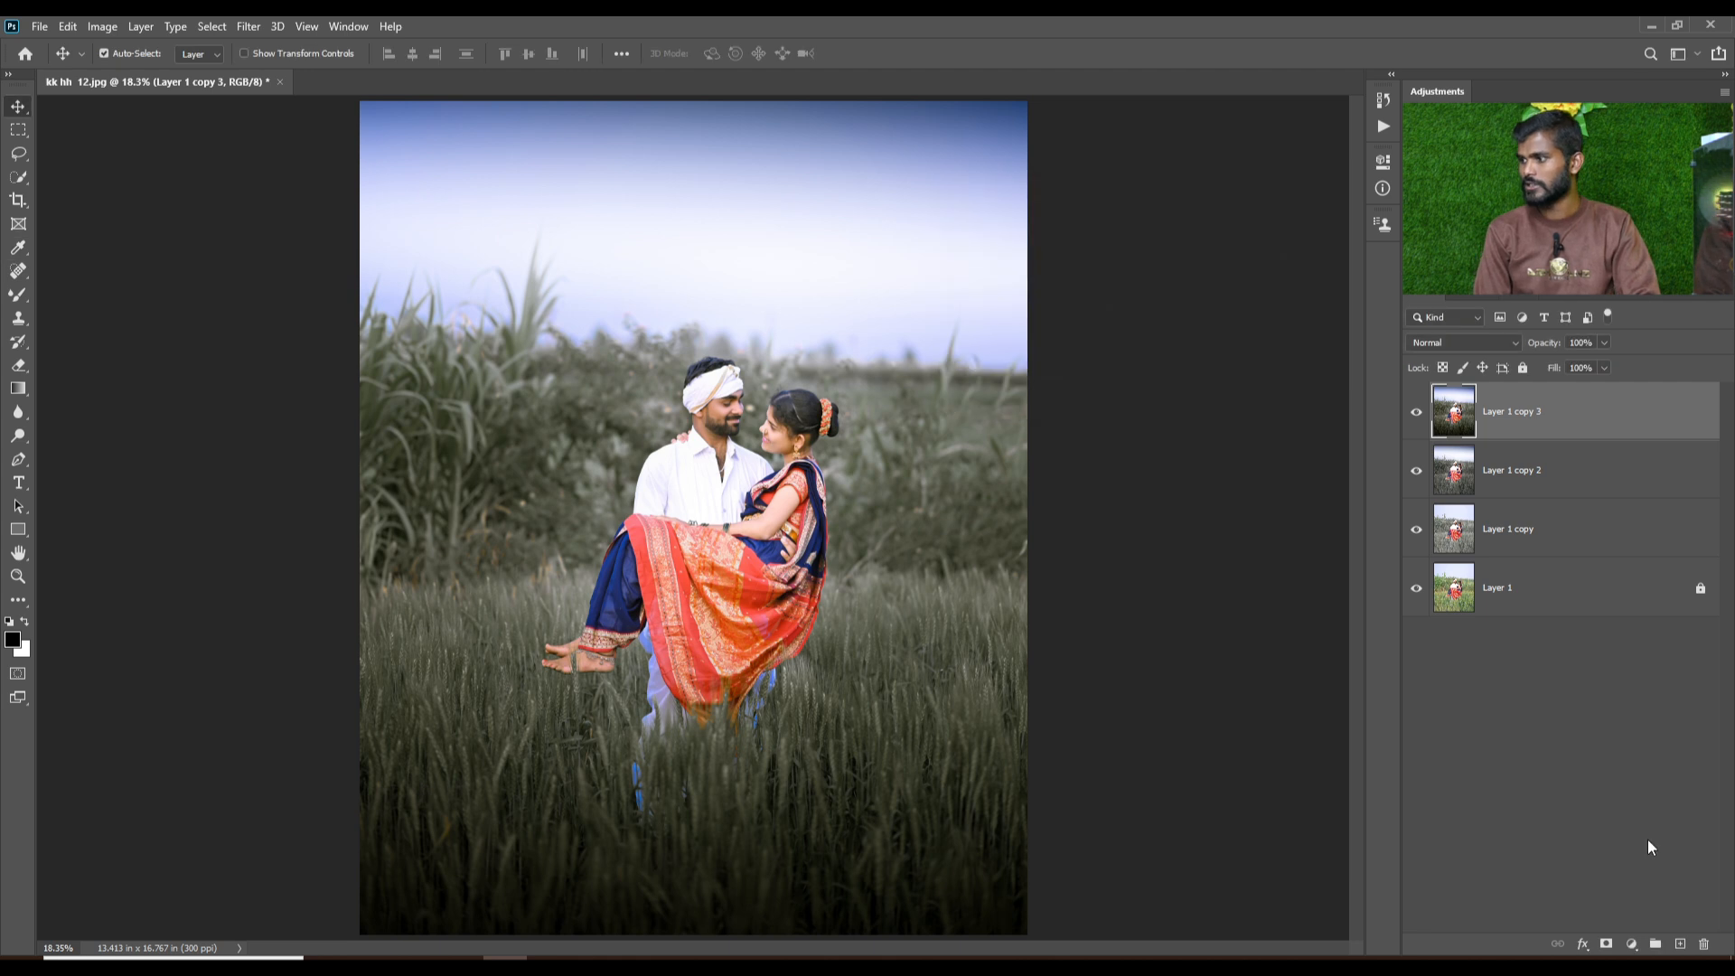
Add a Color Balance adjustment layer with shadows at Cyan-Red +2, Magenta-Green -4 and Yellow-Blue -15.
left_click(1637, 950)
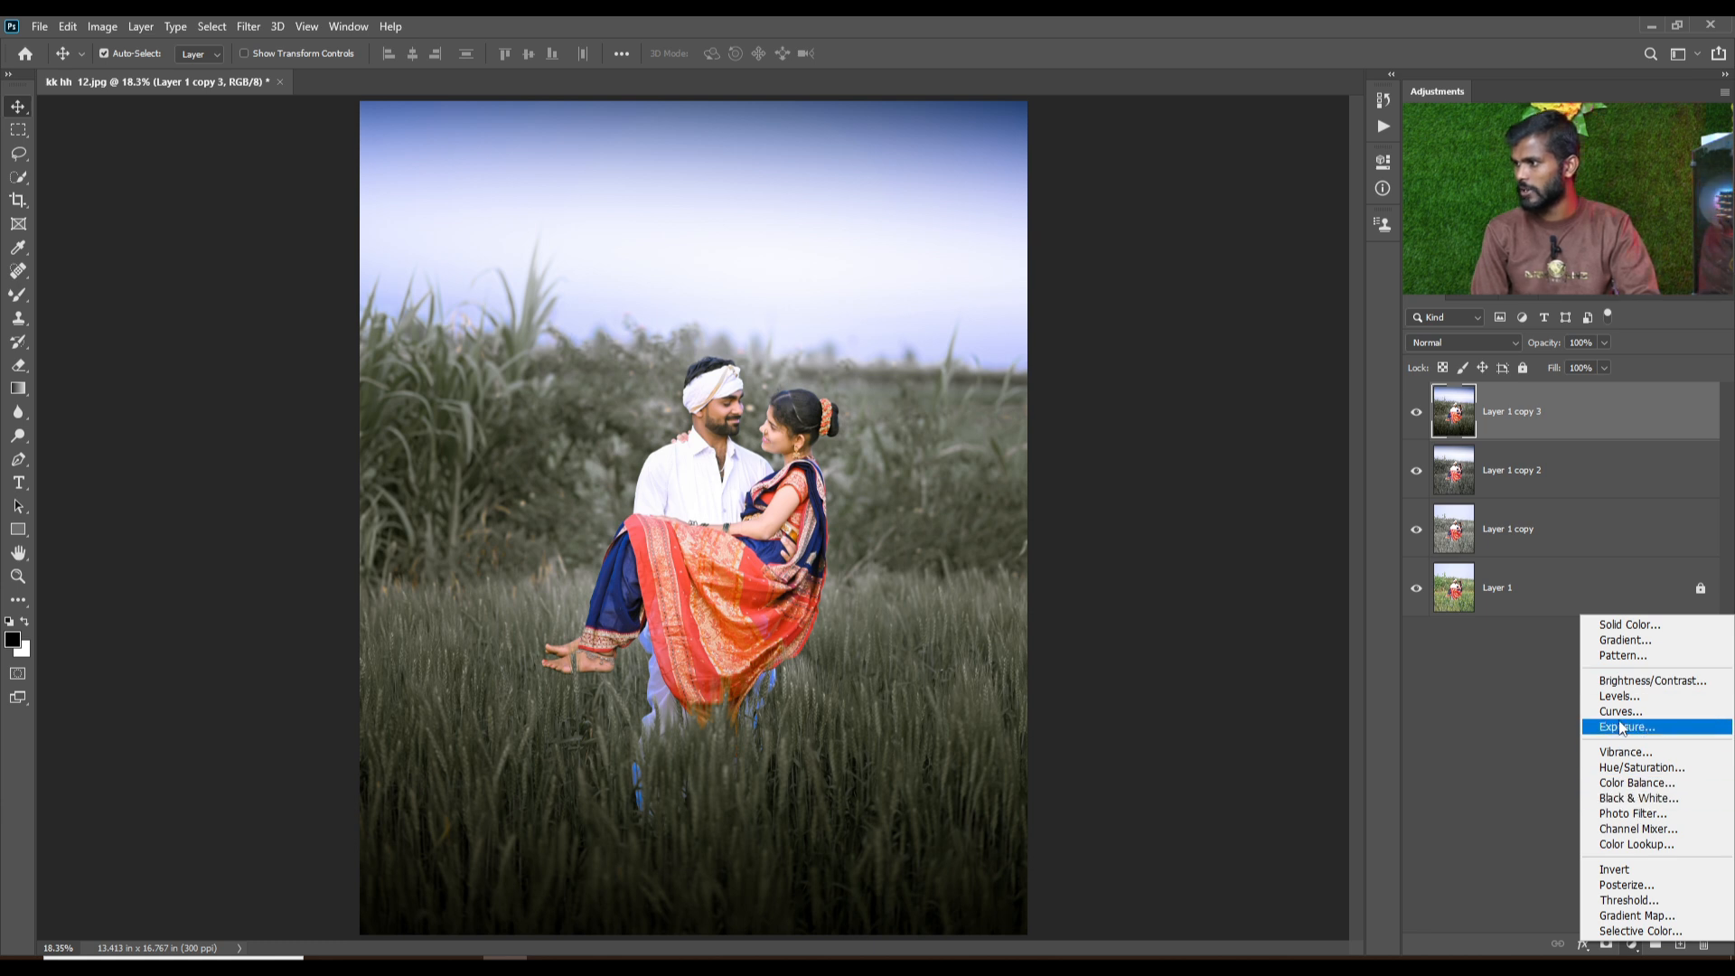
left_click(1627, 784)
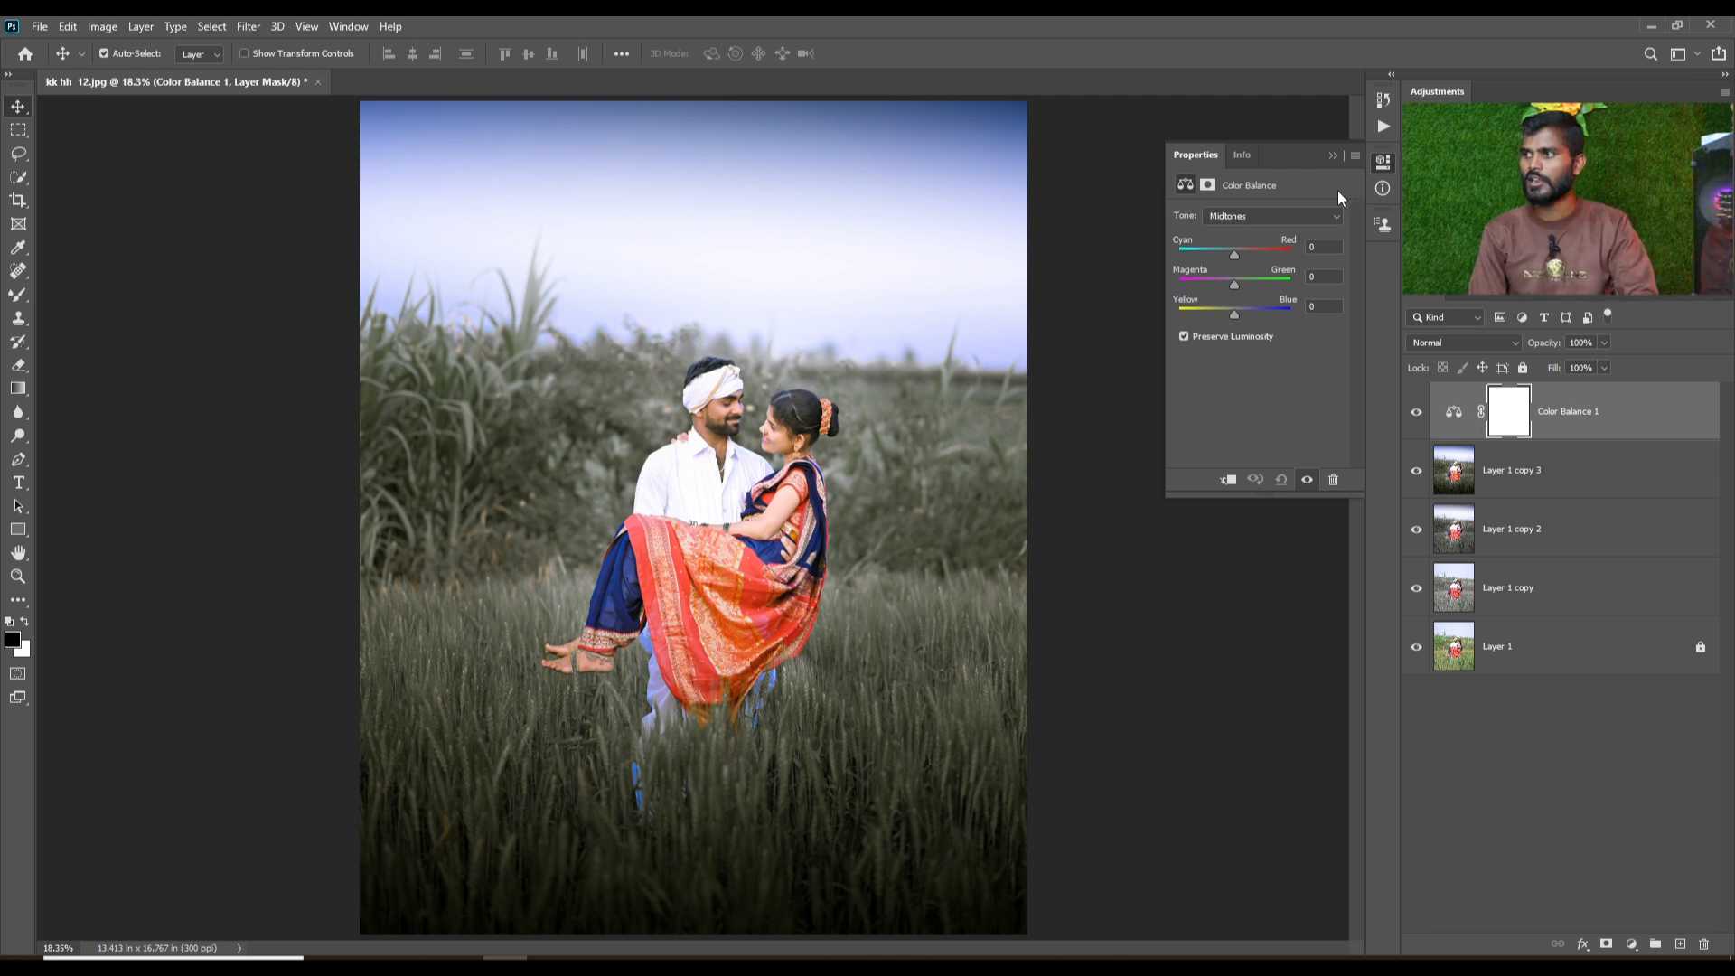
left_click(1240, 217)
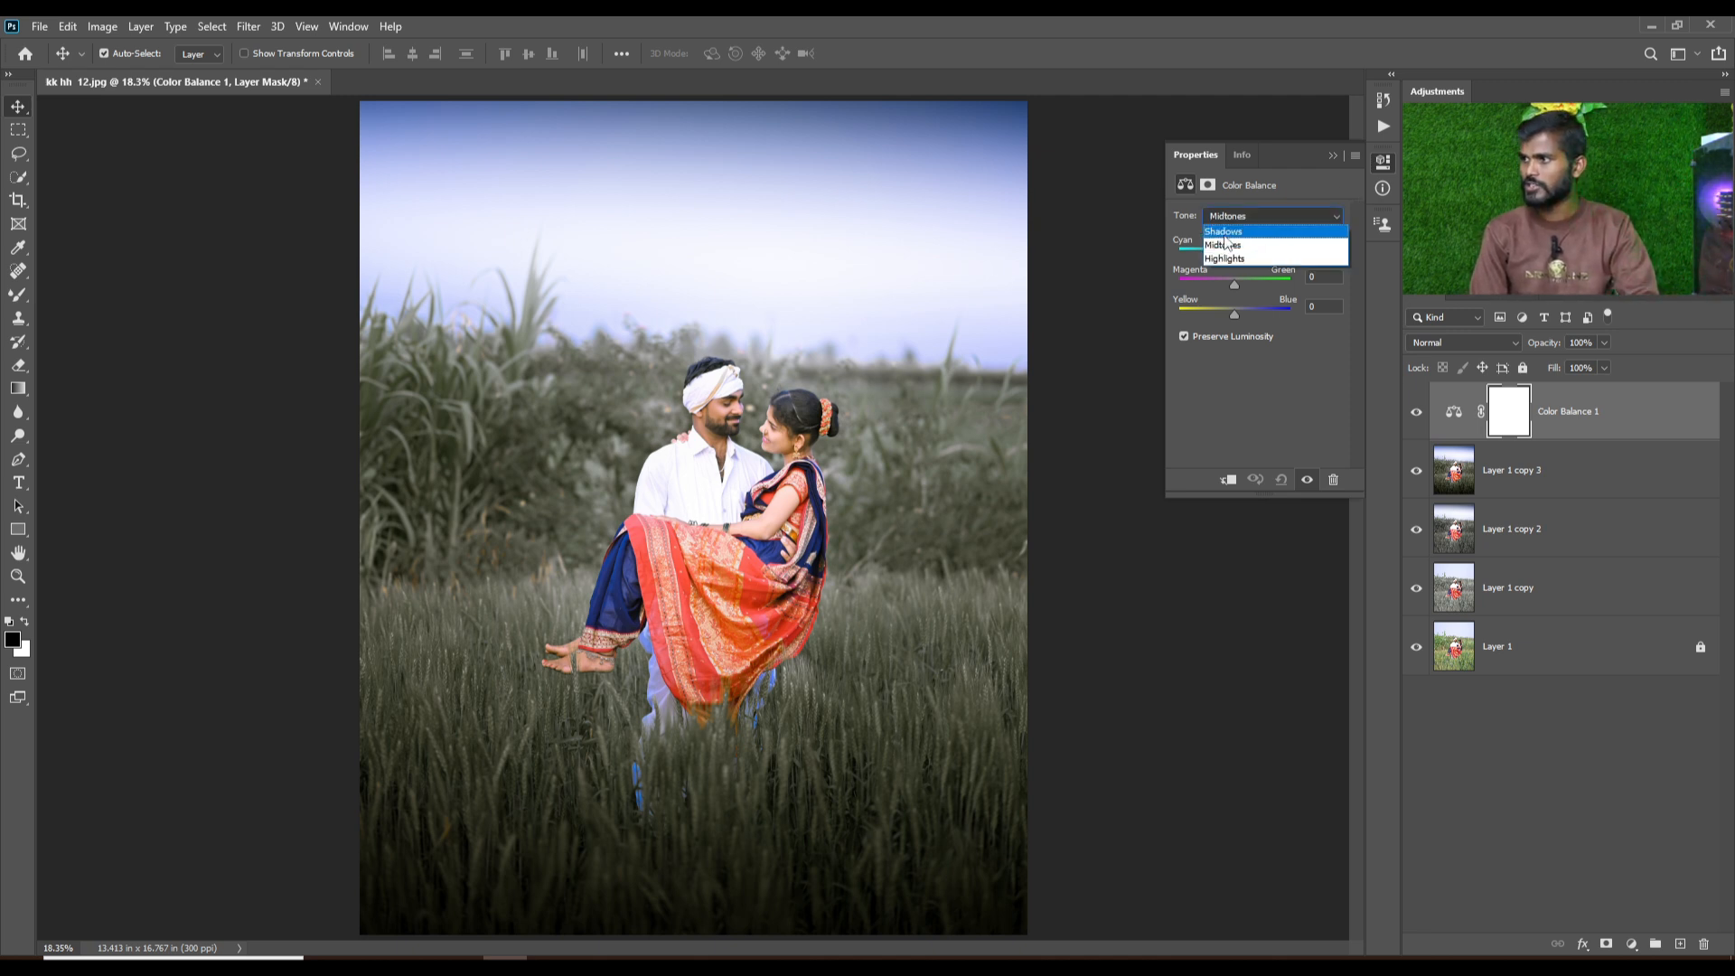
left_click(1230, 222)
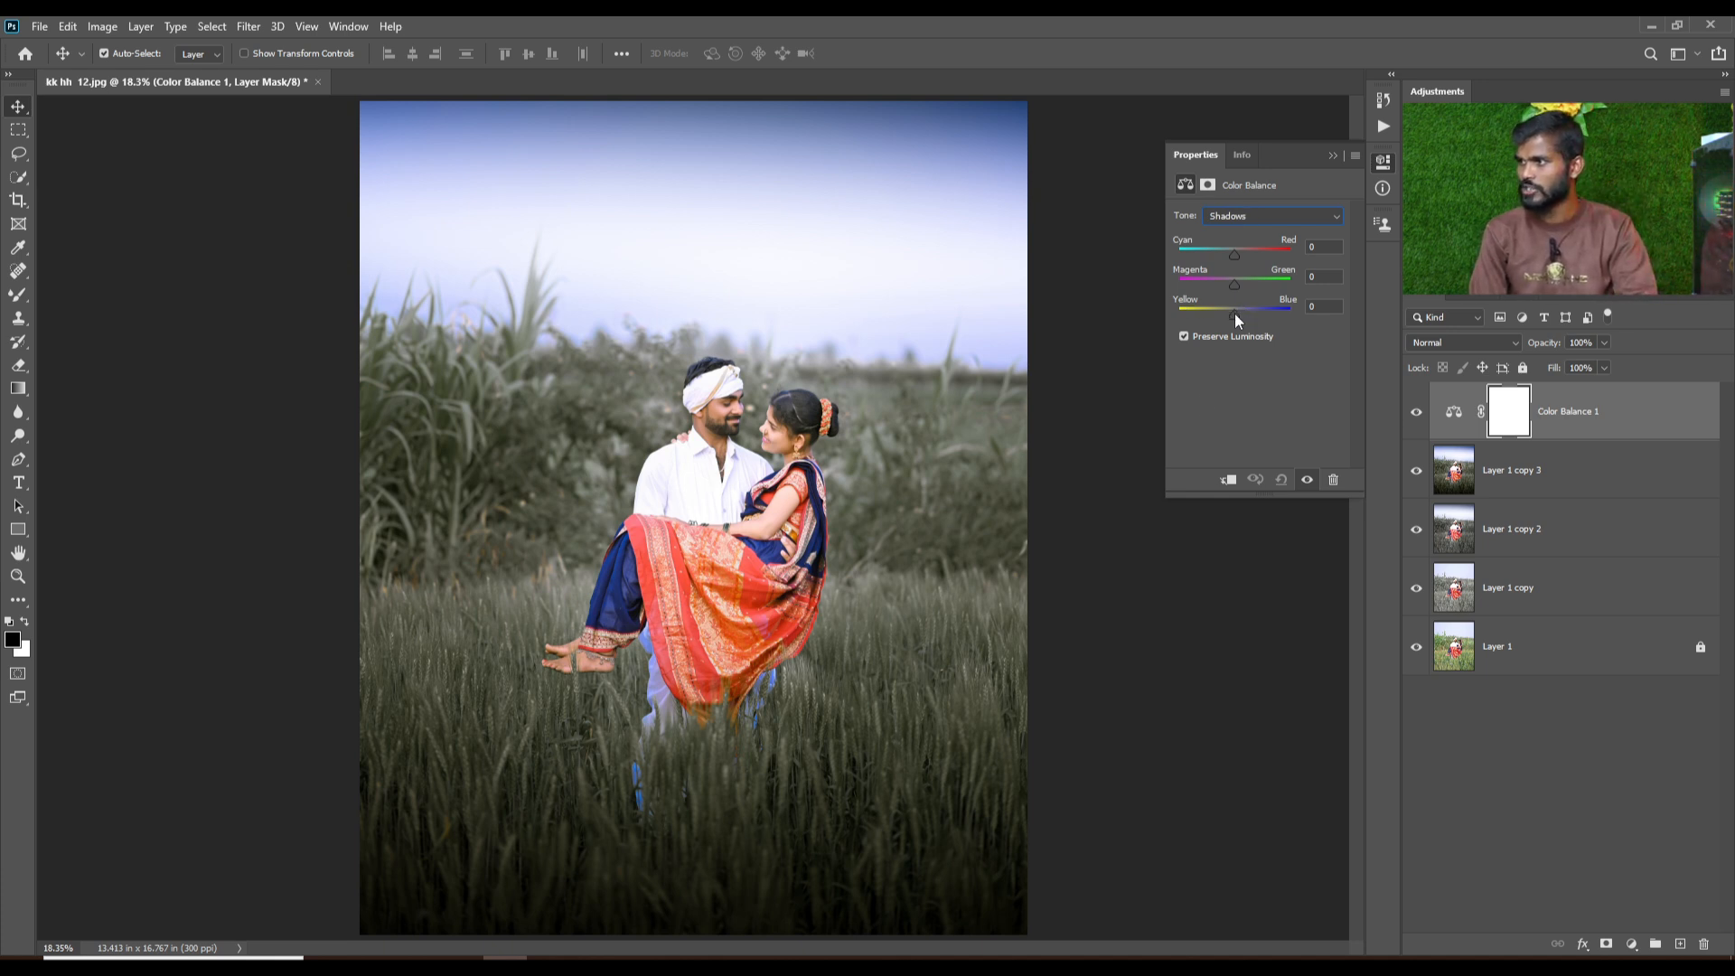
left_click_drag(1235, 313, 1224, 313)
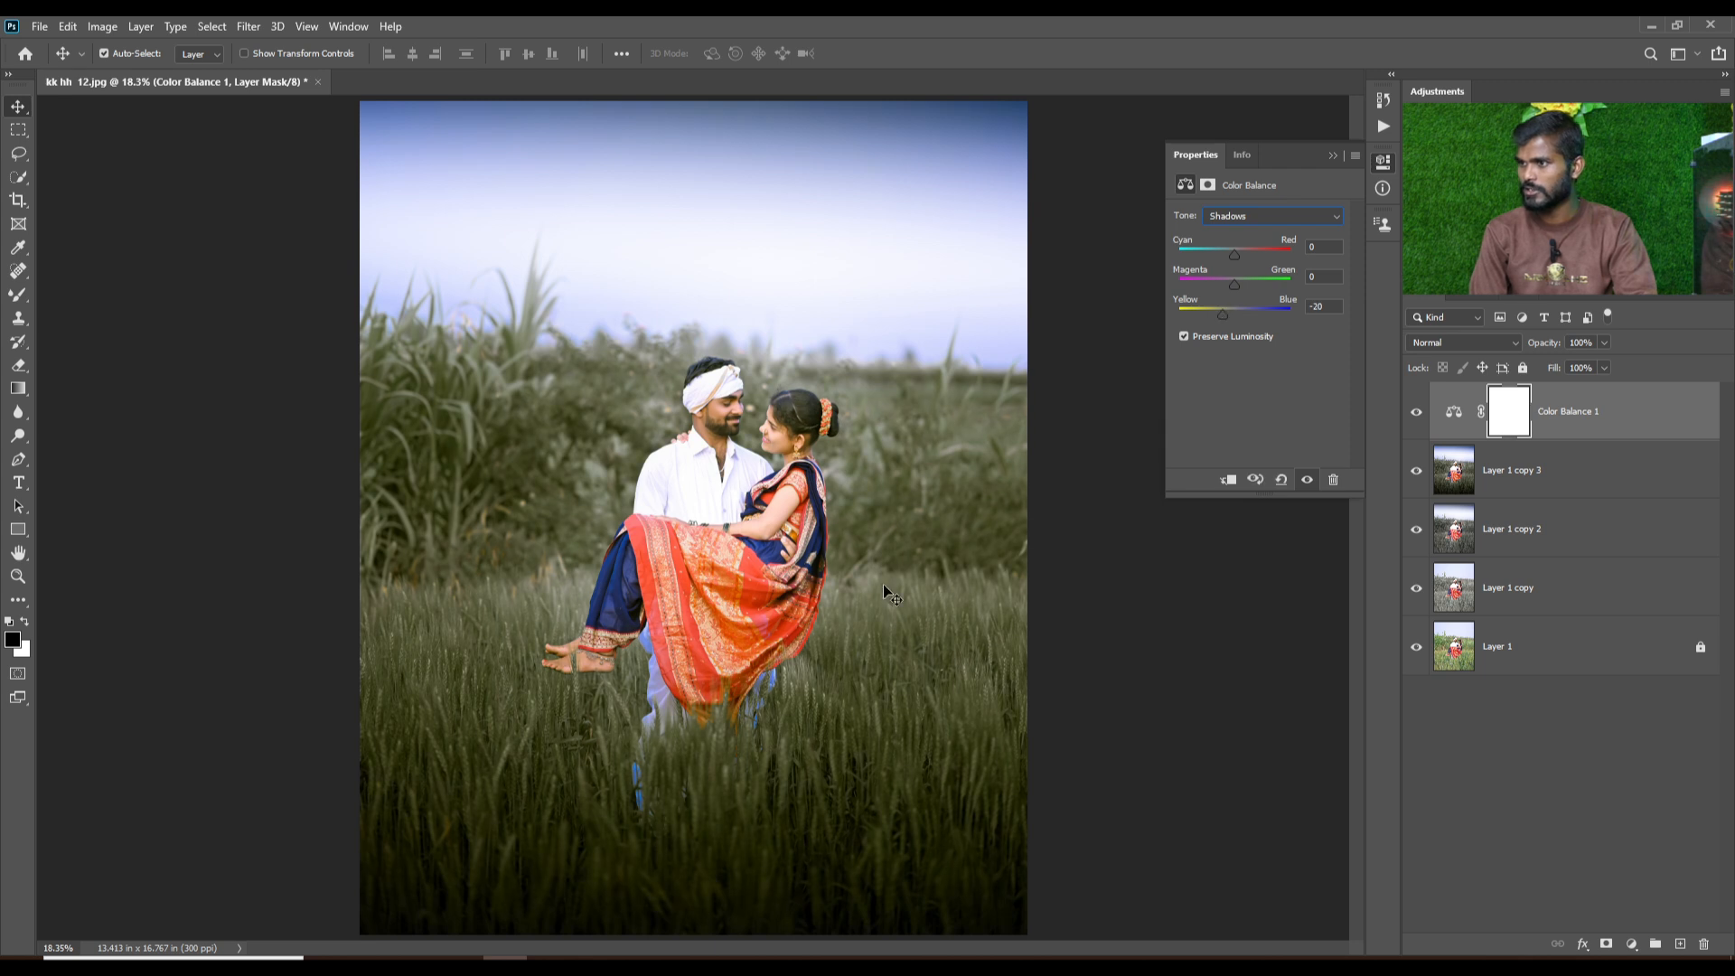
left_click_drag(1225, 313, 1226, 312)
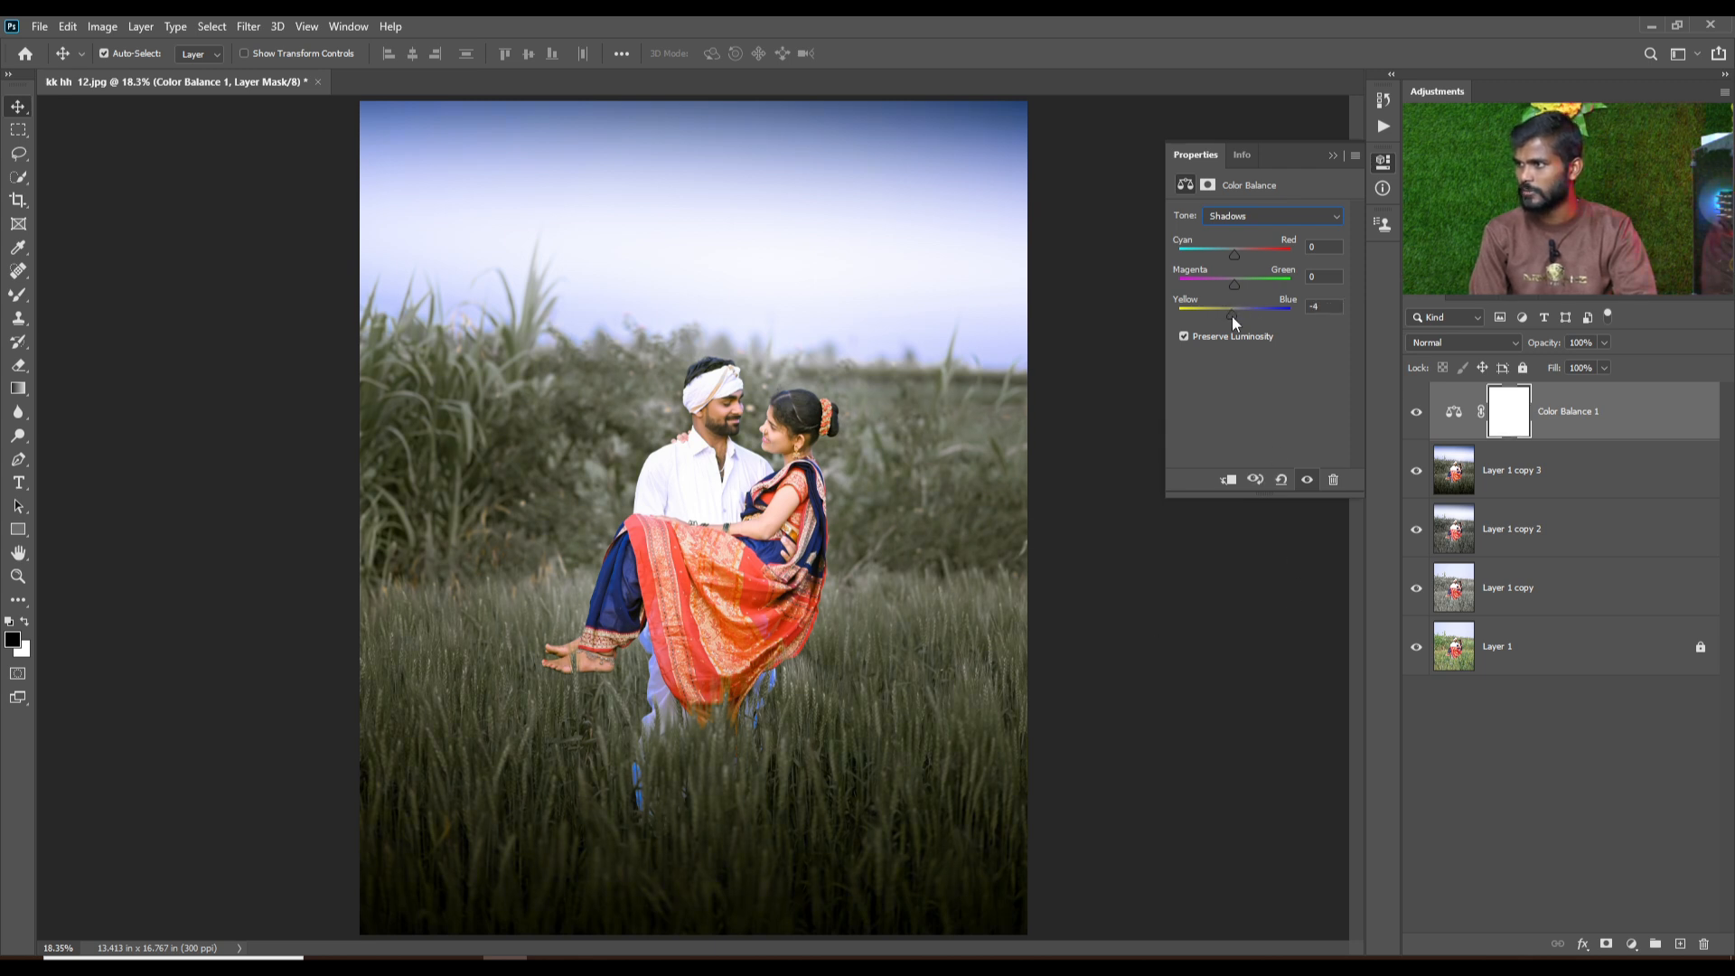
left_click_drag(1233, 316, 1225, 317)
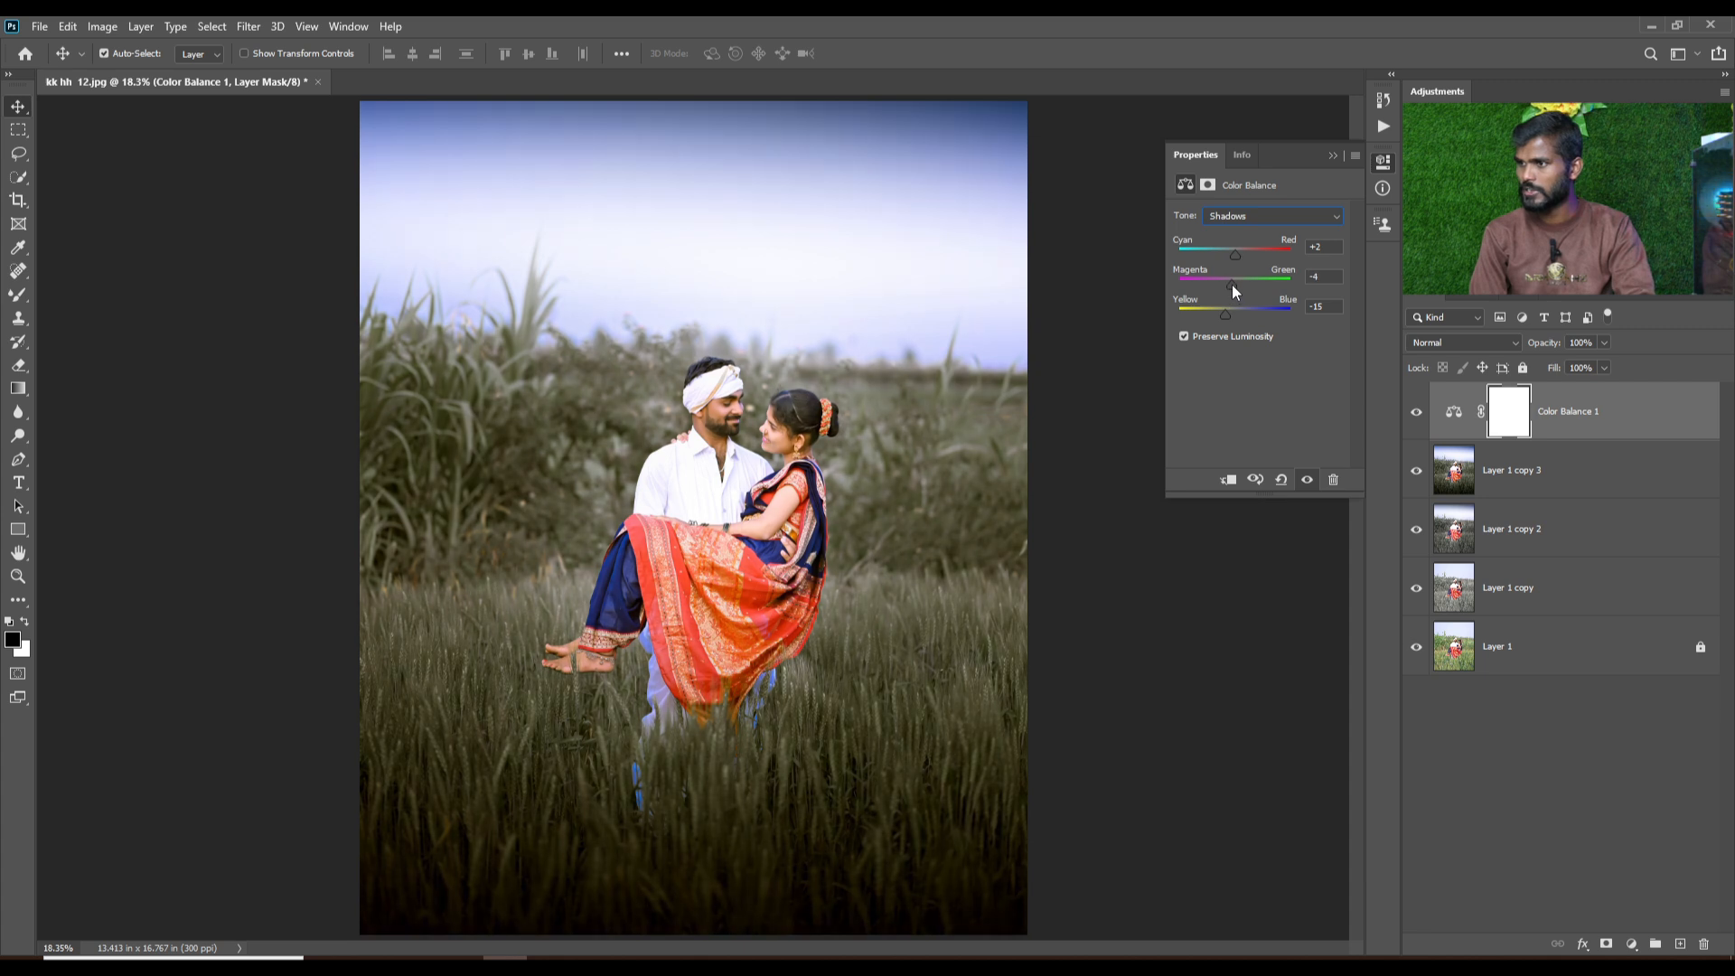
Set the Color Balance midtones to Cyan-Red +7 and the highlights to Cyan-Red +1 and Yellow-Blue +17.
left_click(1256, 217)
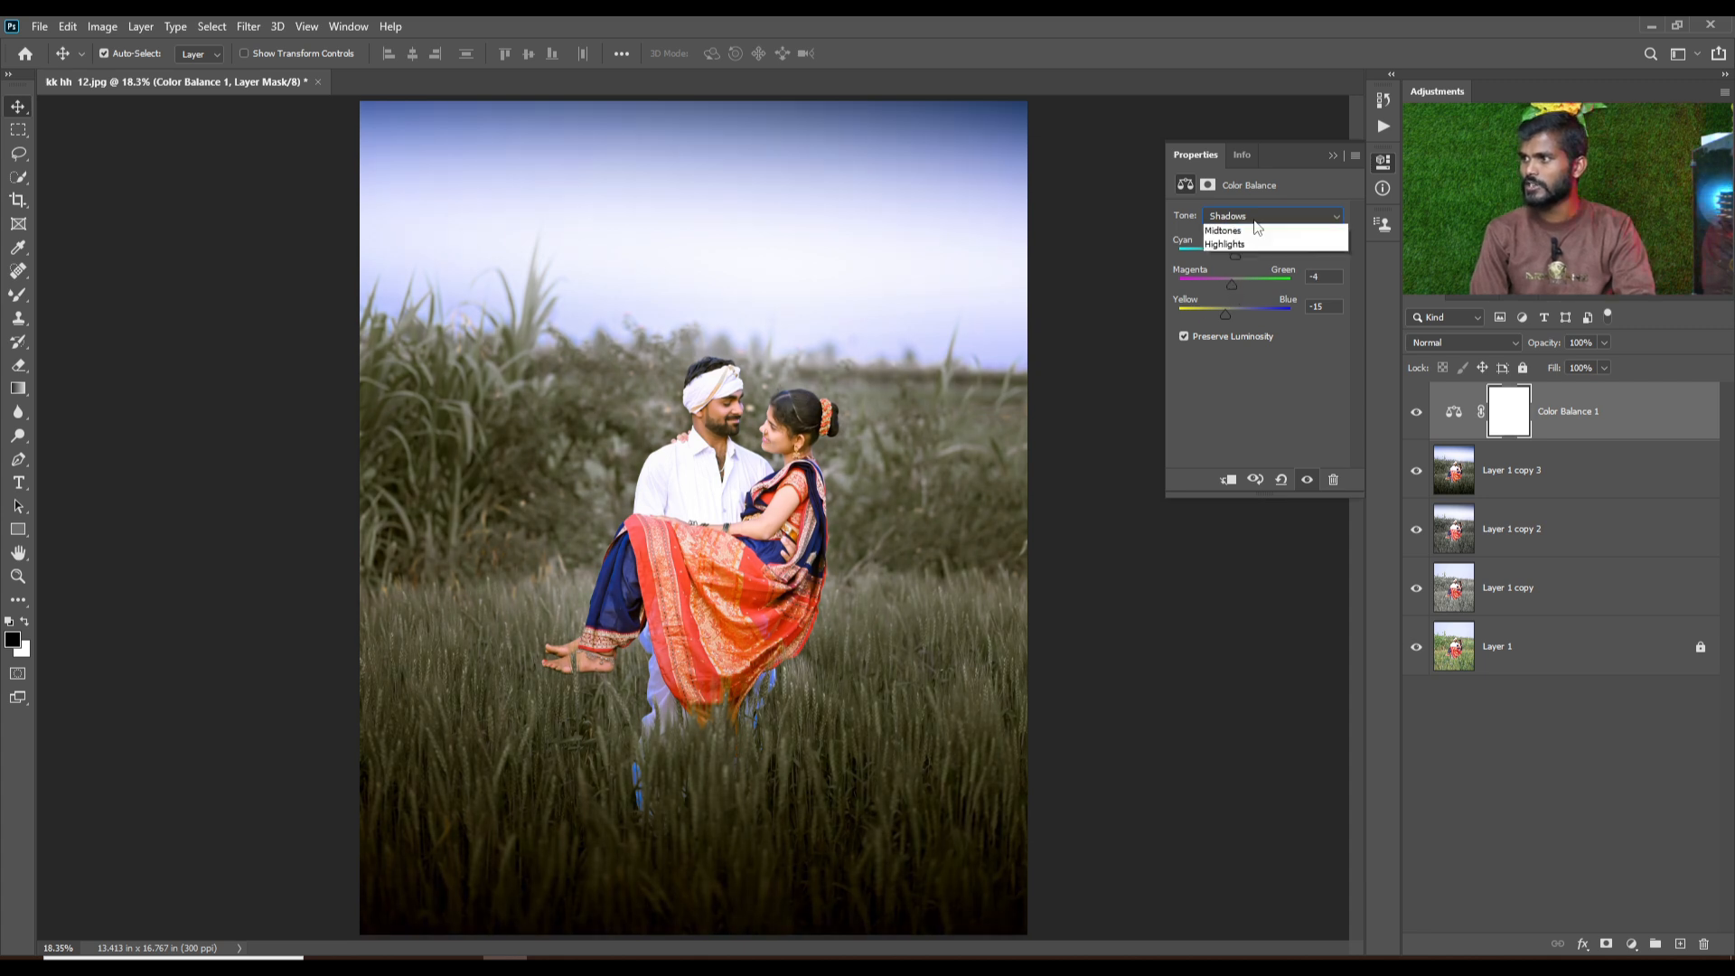
left_click(1229, 245)
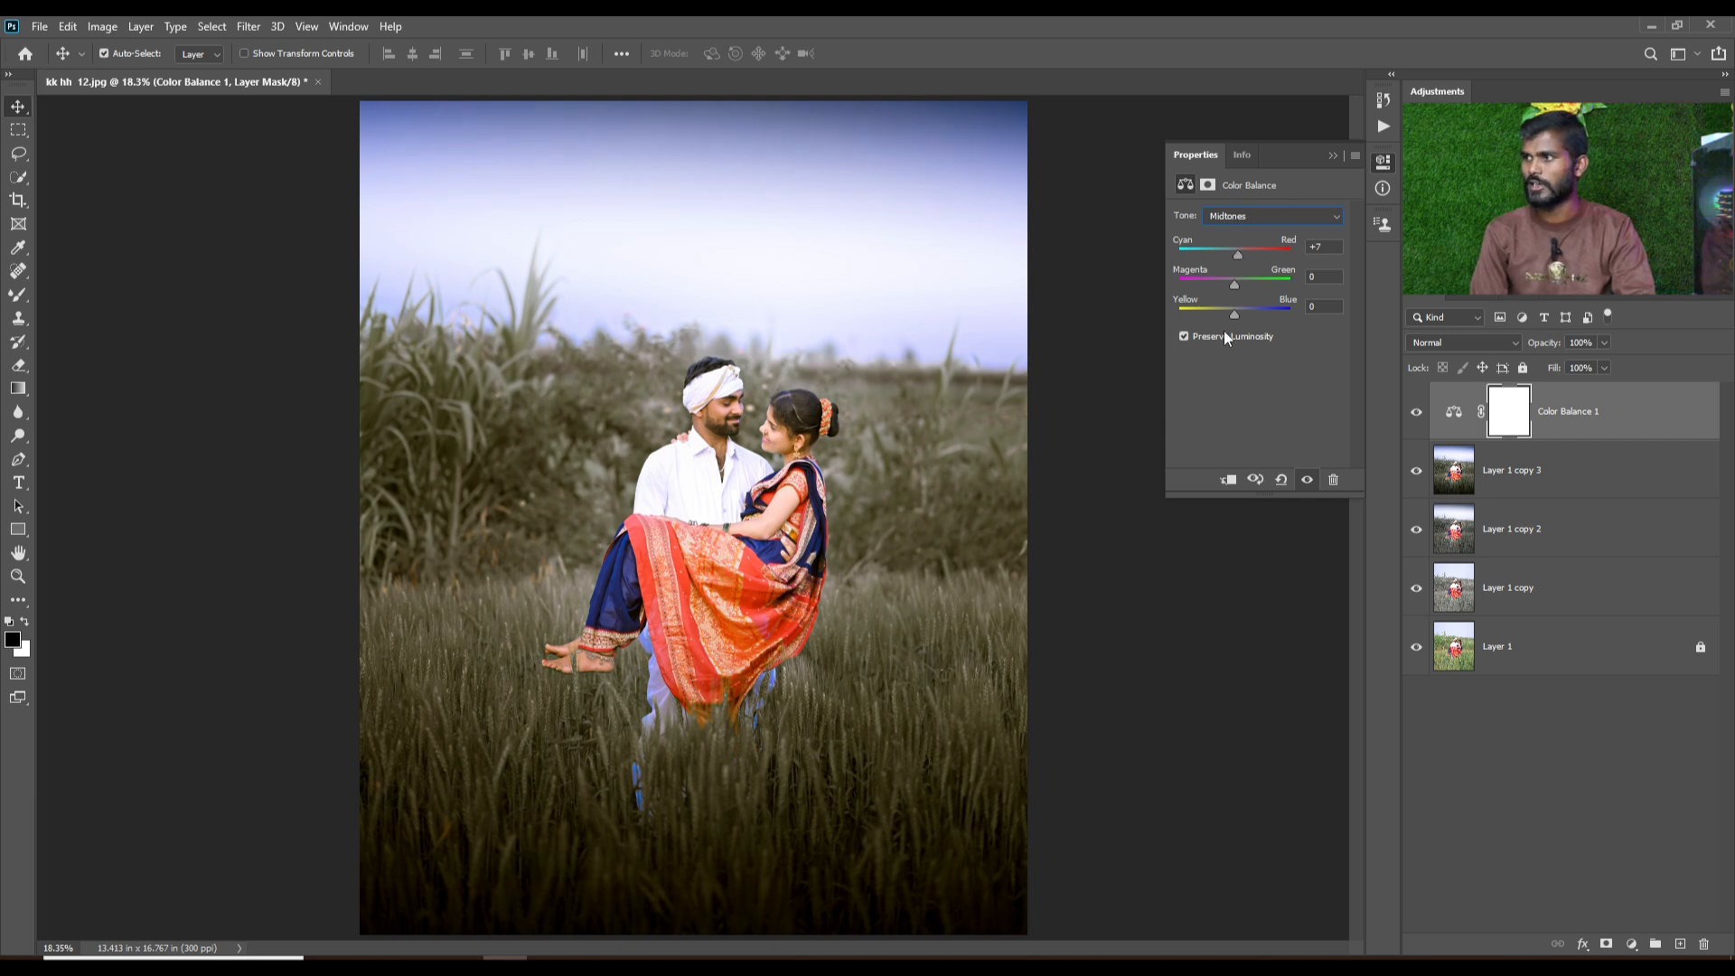
left_click(1234, 220)
left_click(1224, 259)
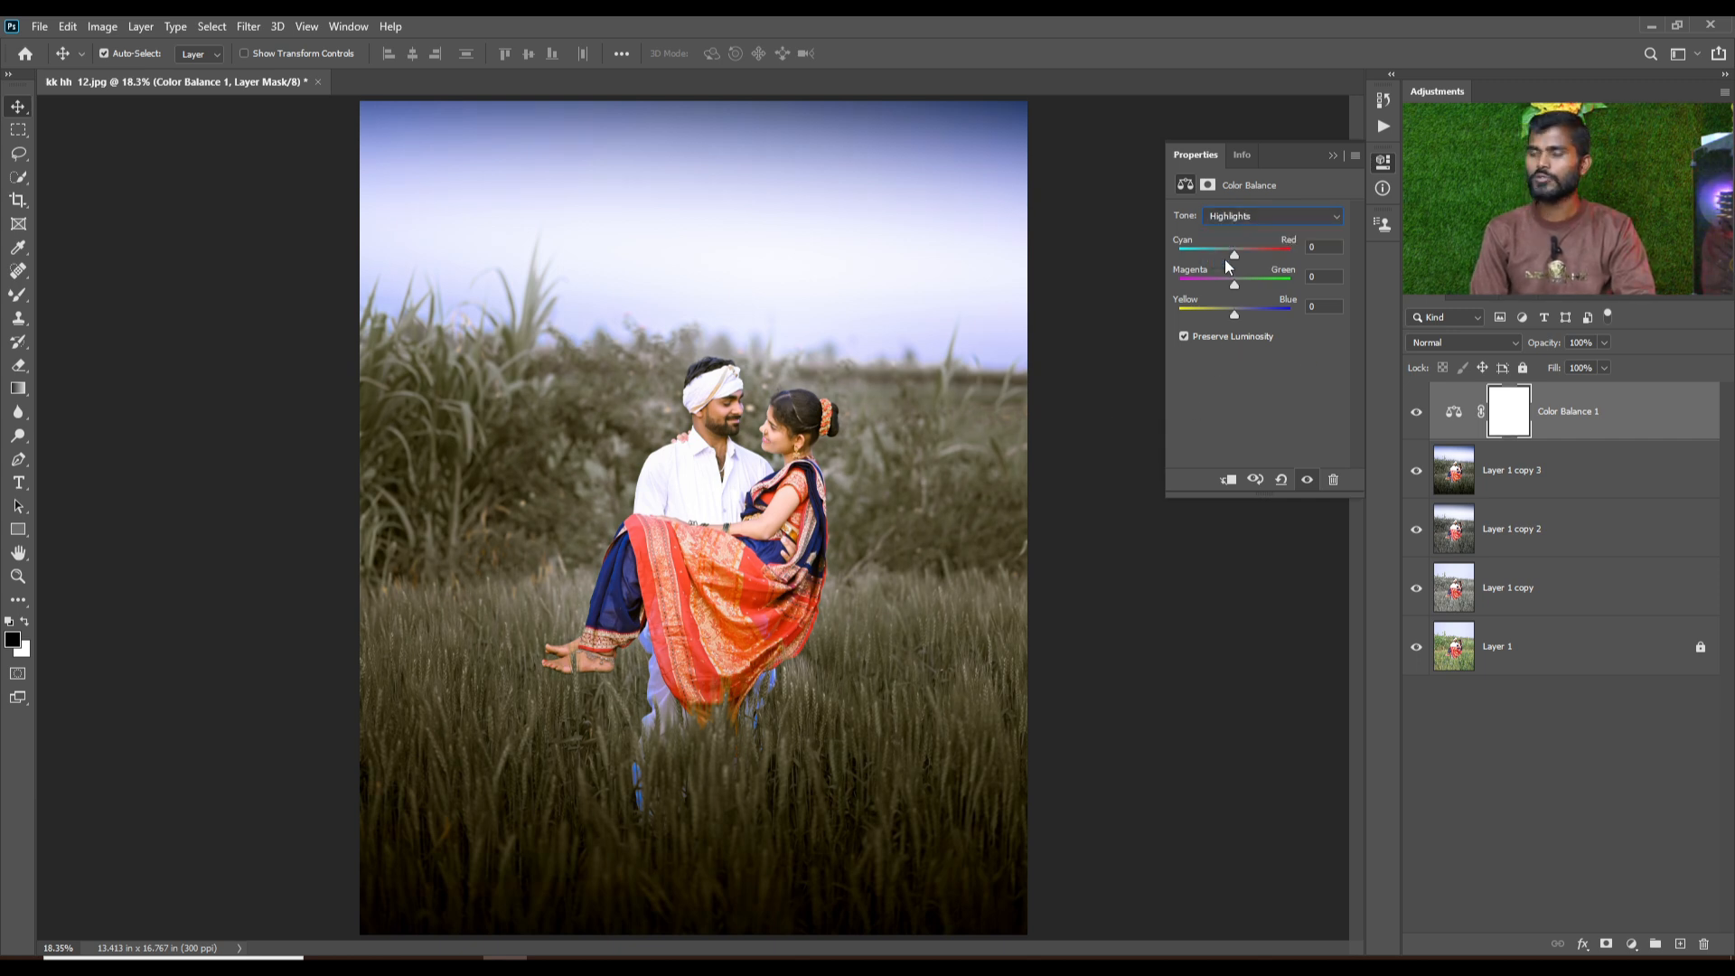
left_click(1224, 255)
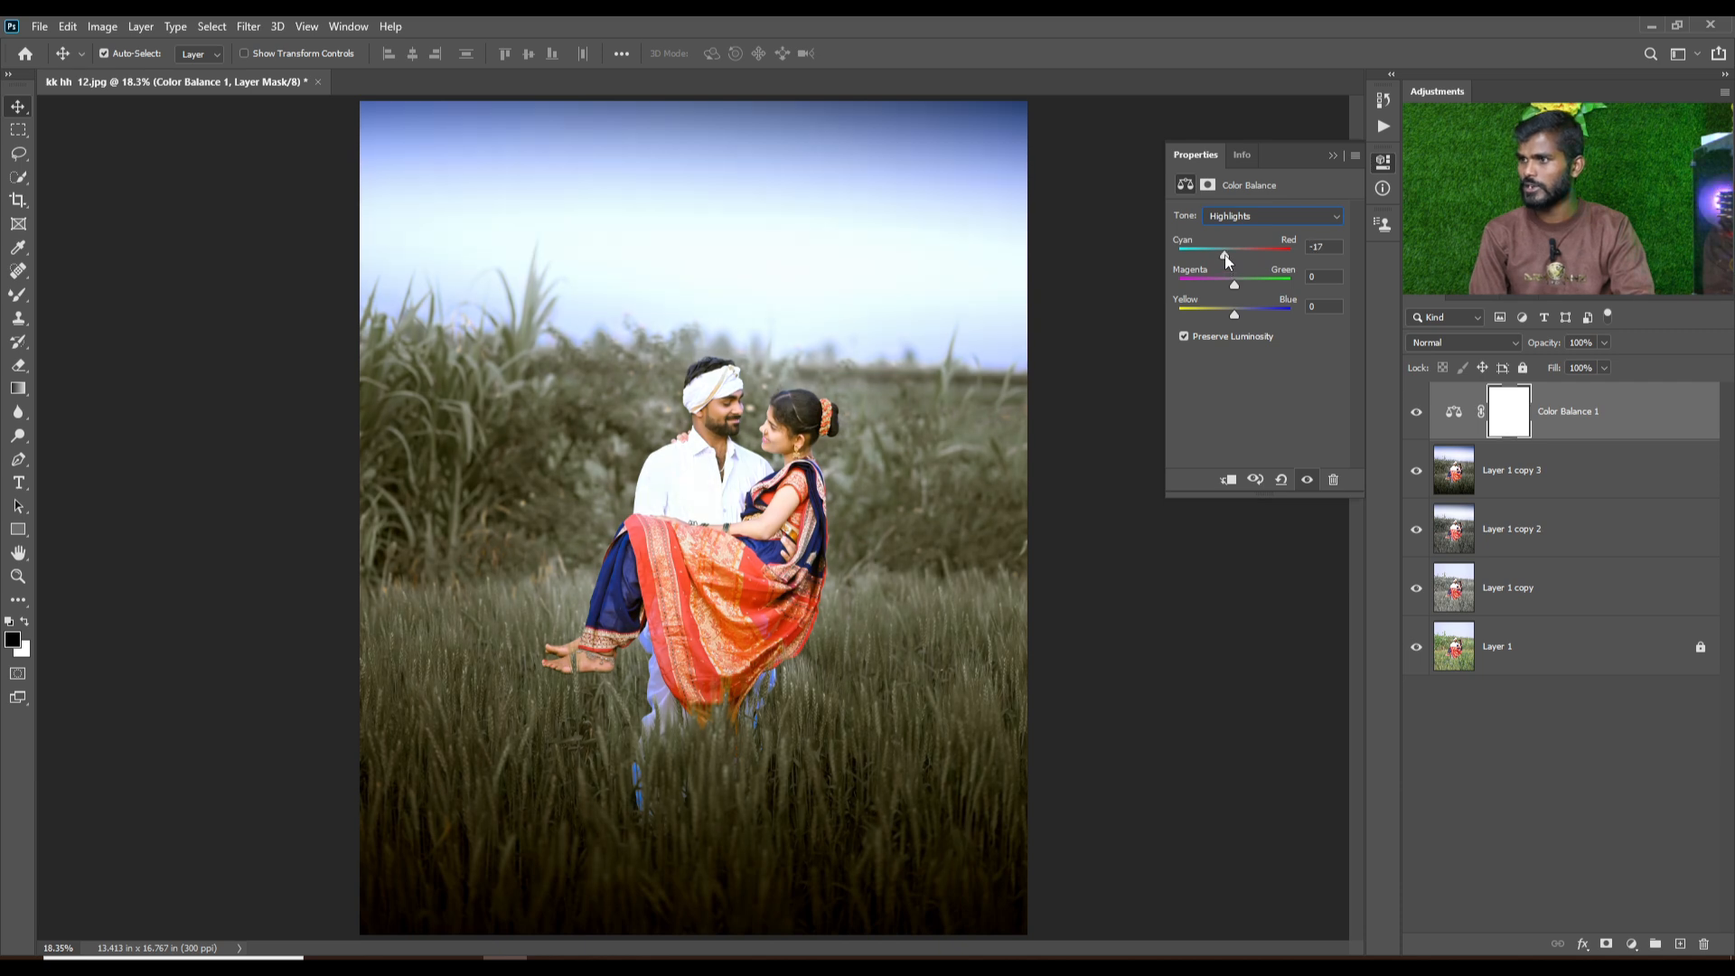
left_click_drag(1224, 255, 1230, 255)
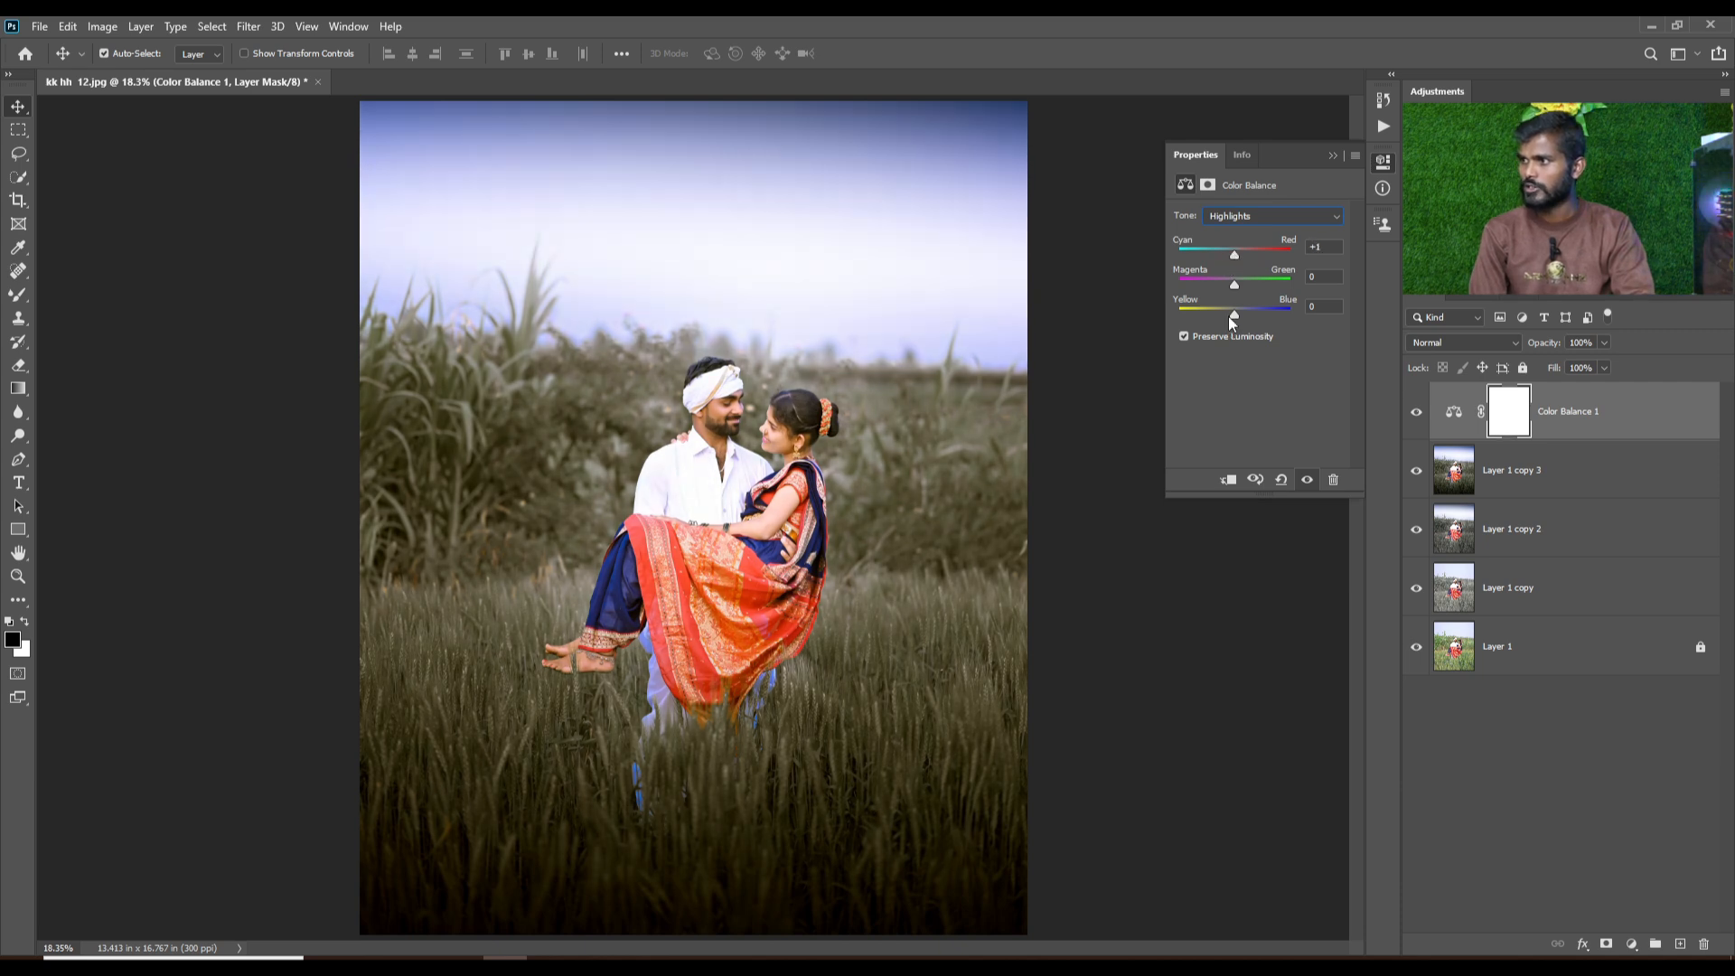
left_click_drag(1239, 314, 1241, 315)
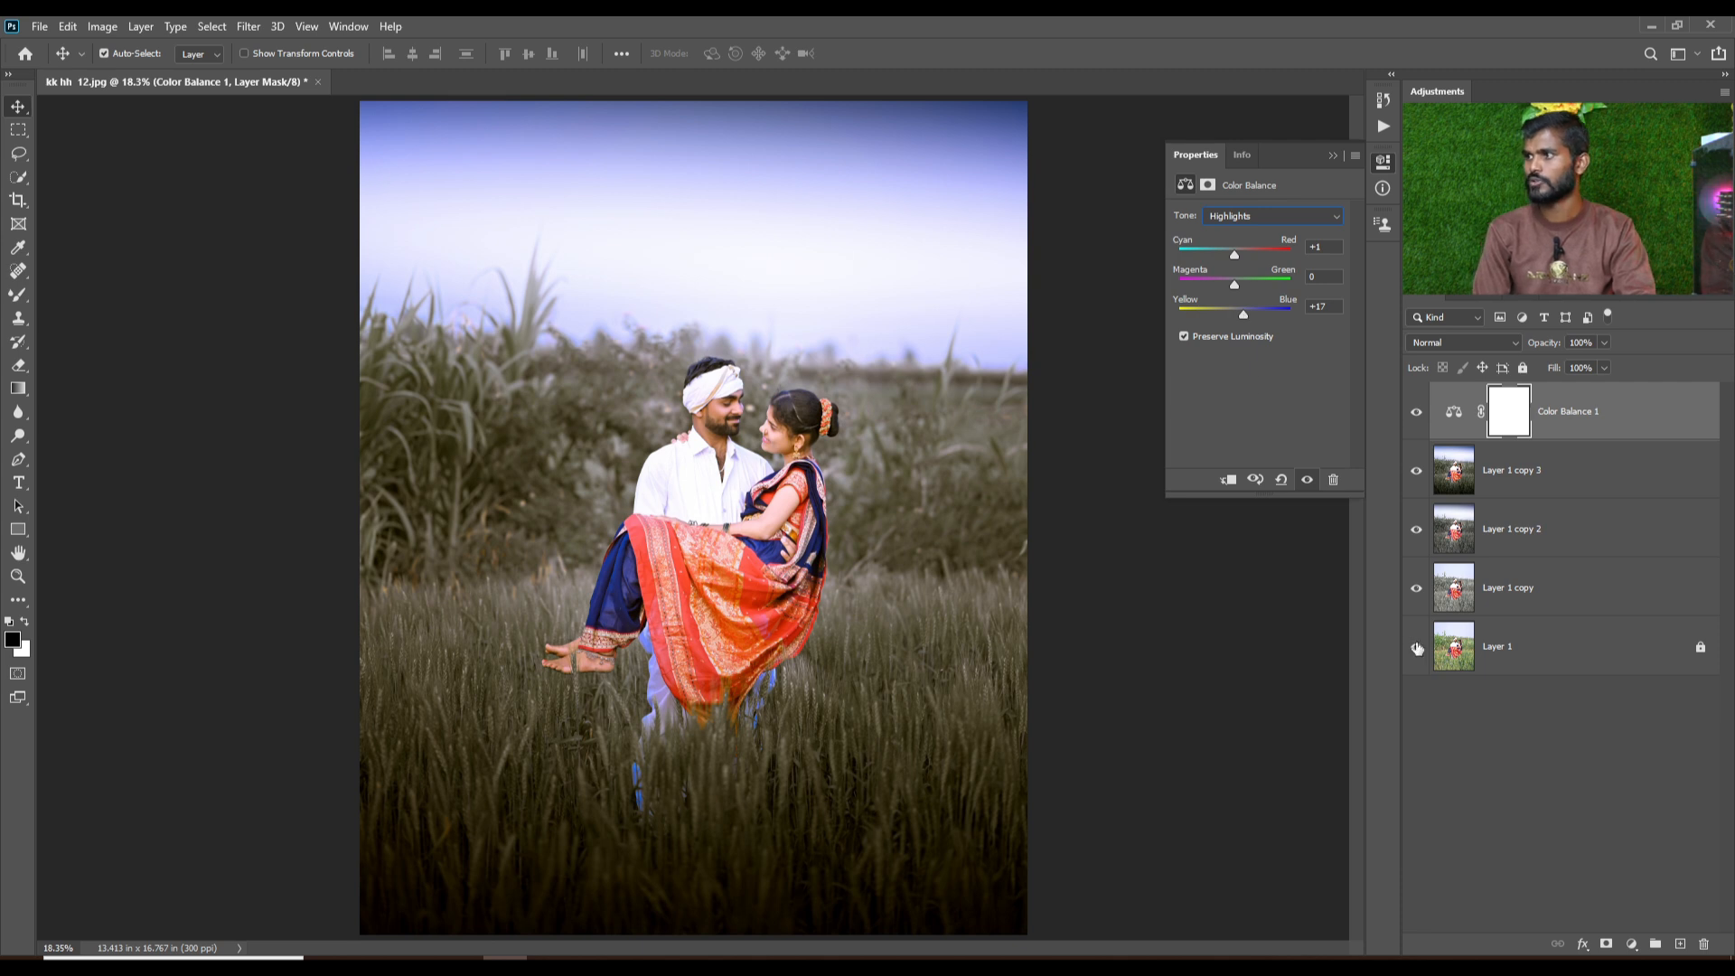
left_click(1329, 154)
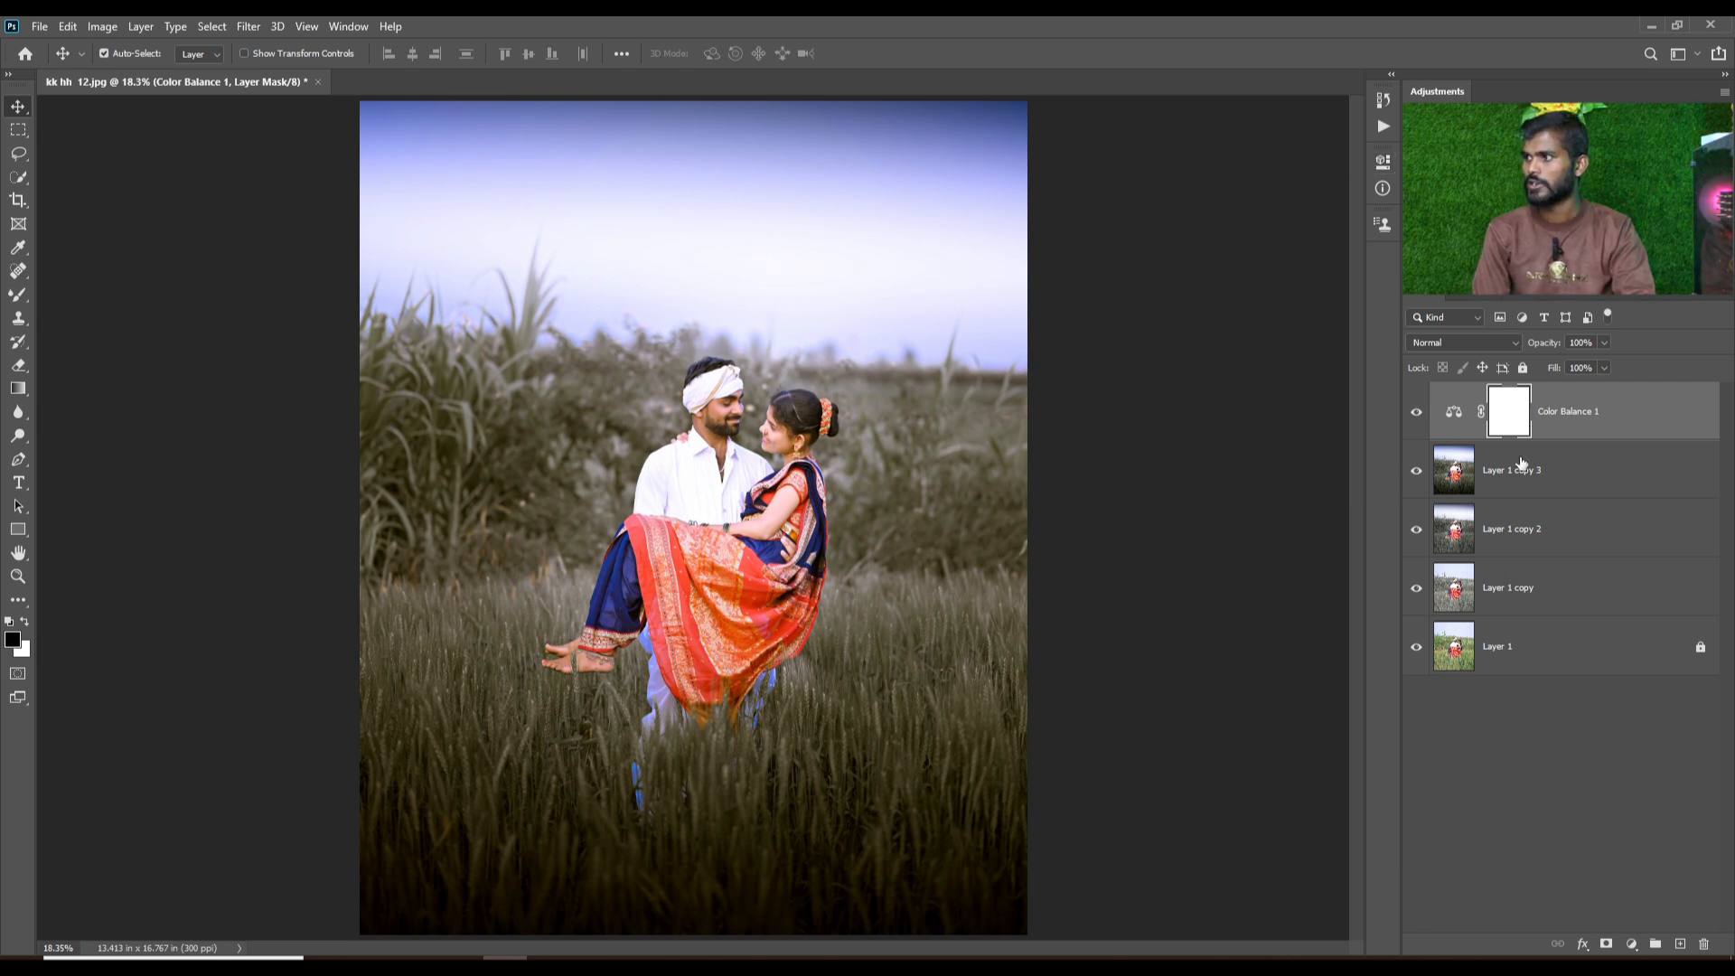
Compare the photo with and without the Color Balance adjustment layer.
left_click(1417, 414)
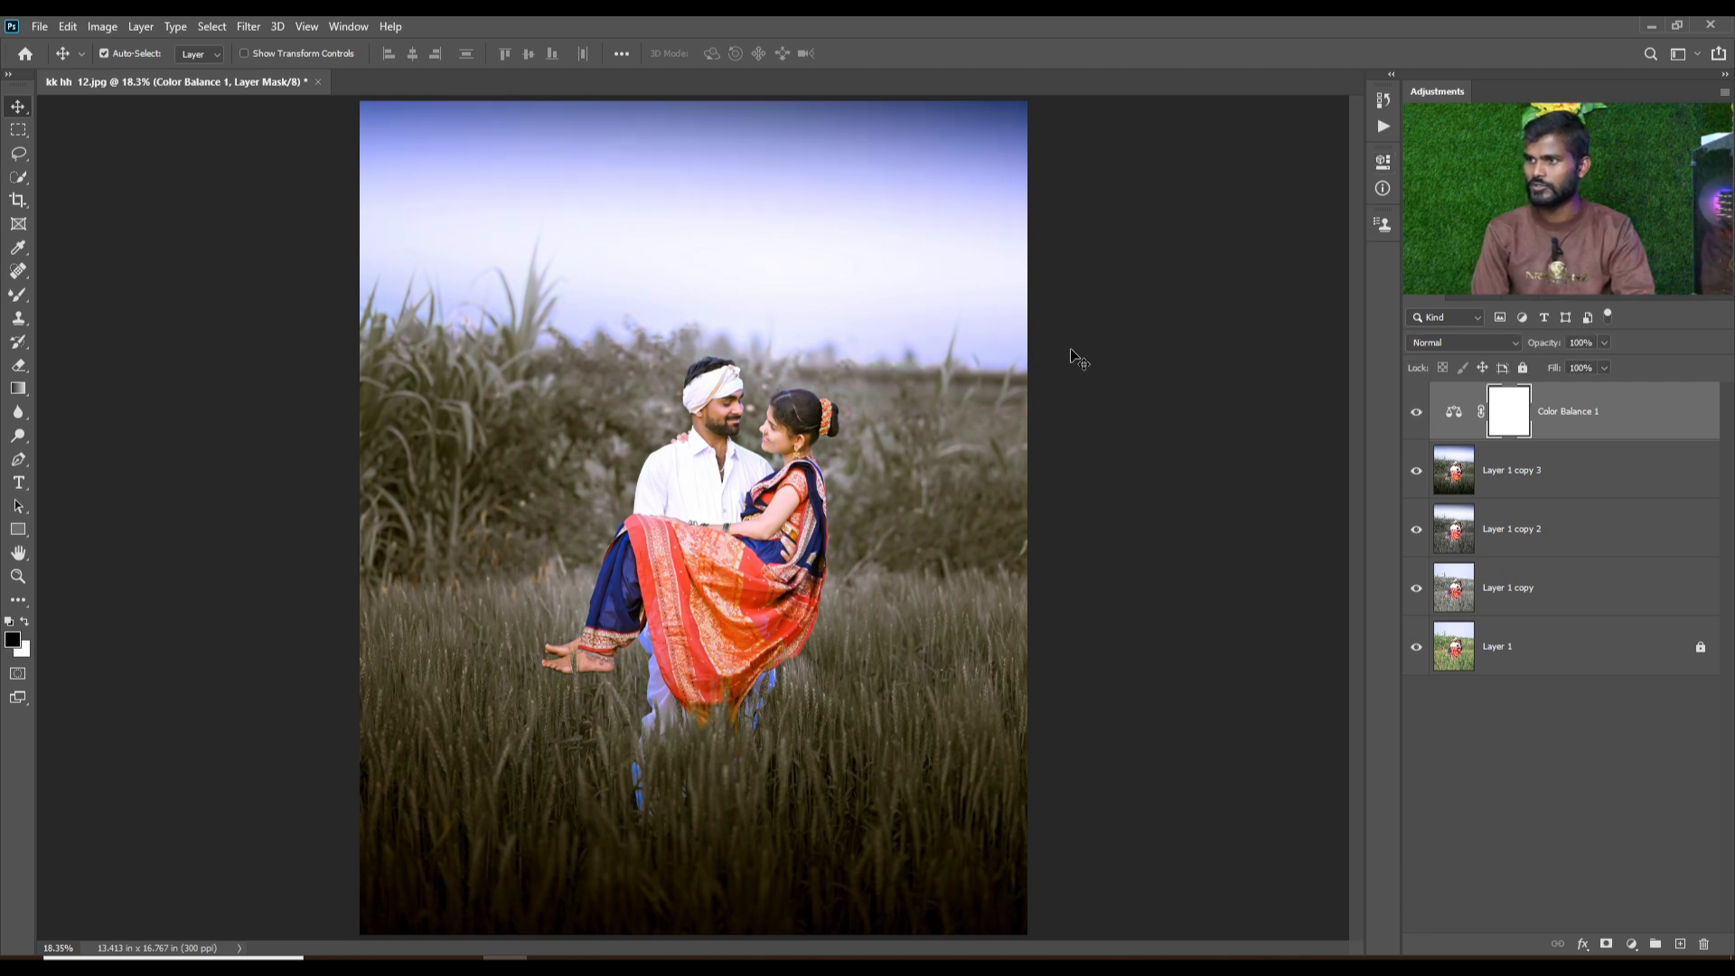
left_click(1416, 415)
left_click(1415, 413)
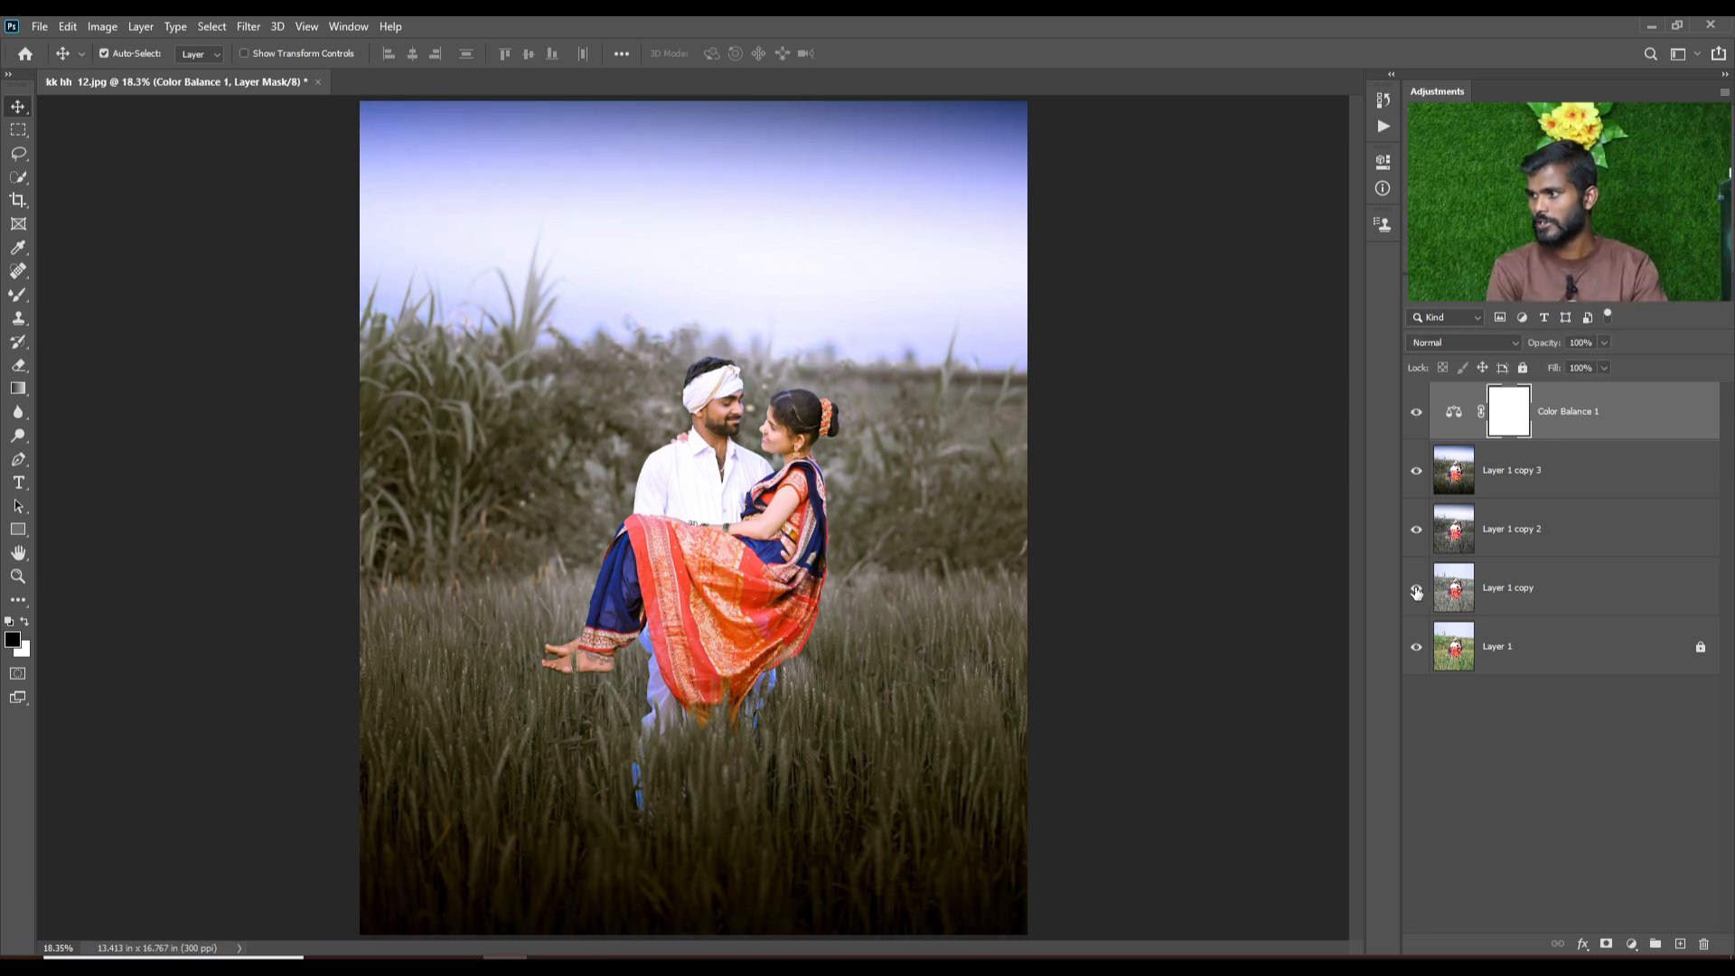
Hide every layer above the original photo, and review each editing stage by restoring them one by one up to Color Balance 1.
left_click_drag(1418, 471, 1417, 413)
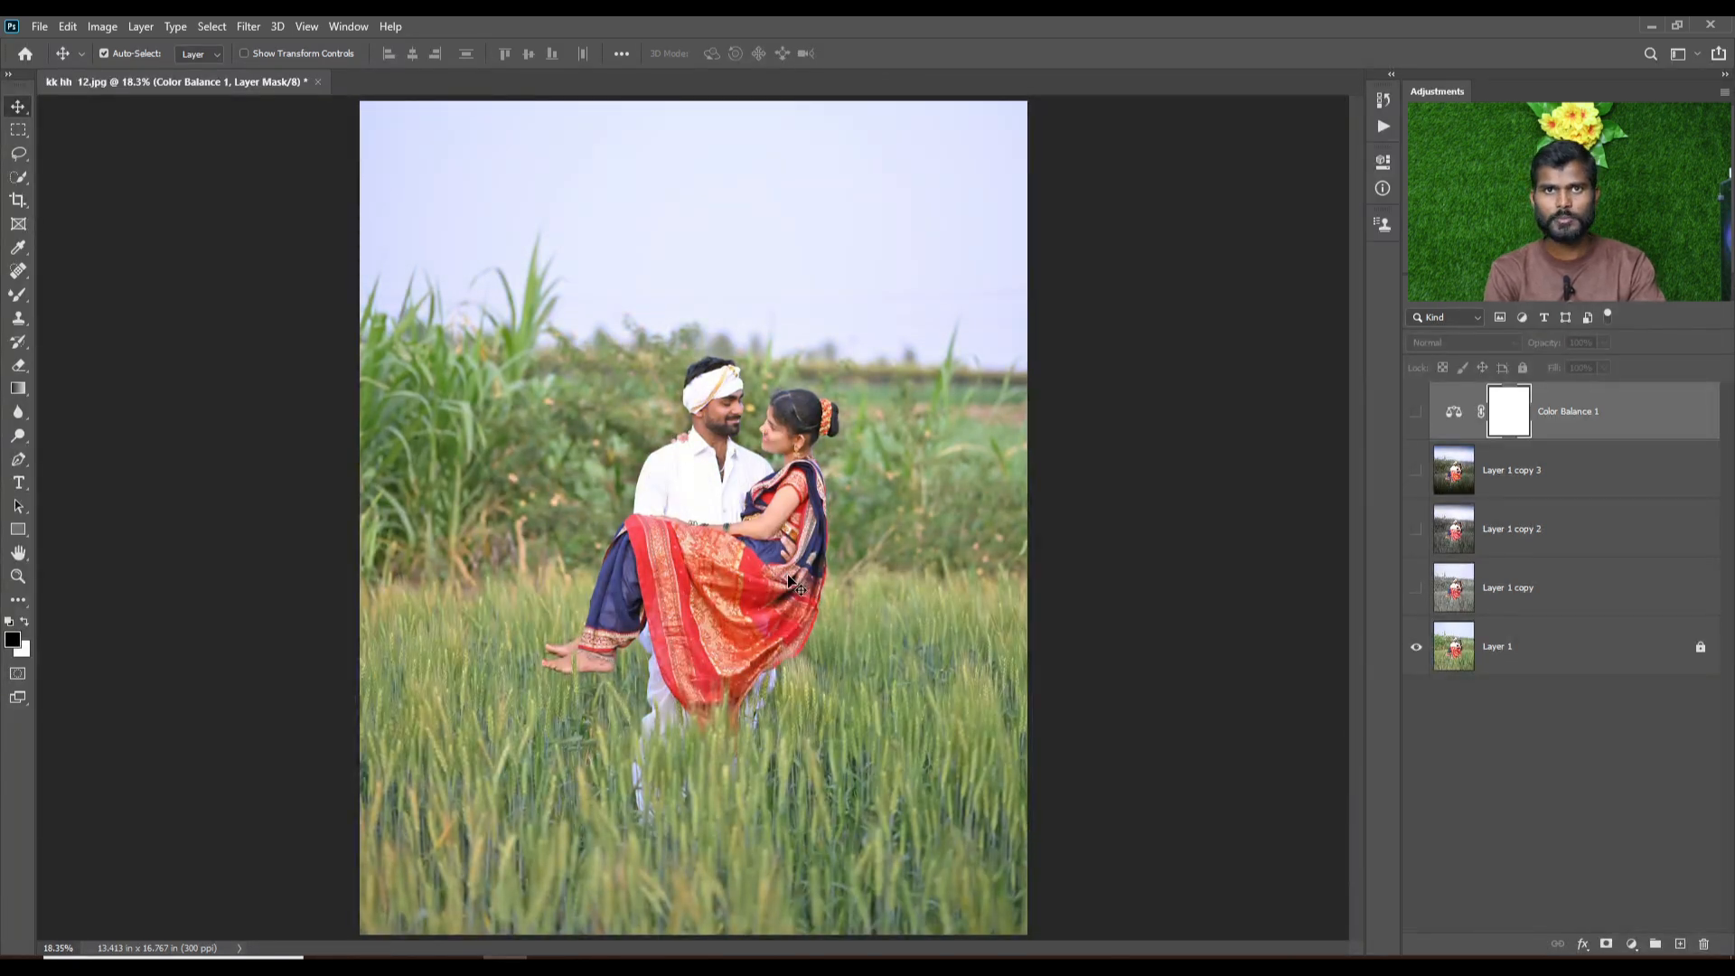
left_click(1417, 588)
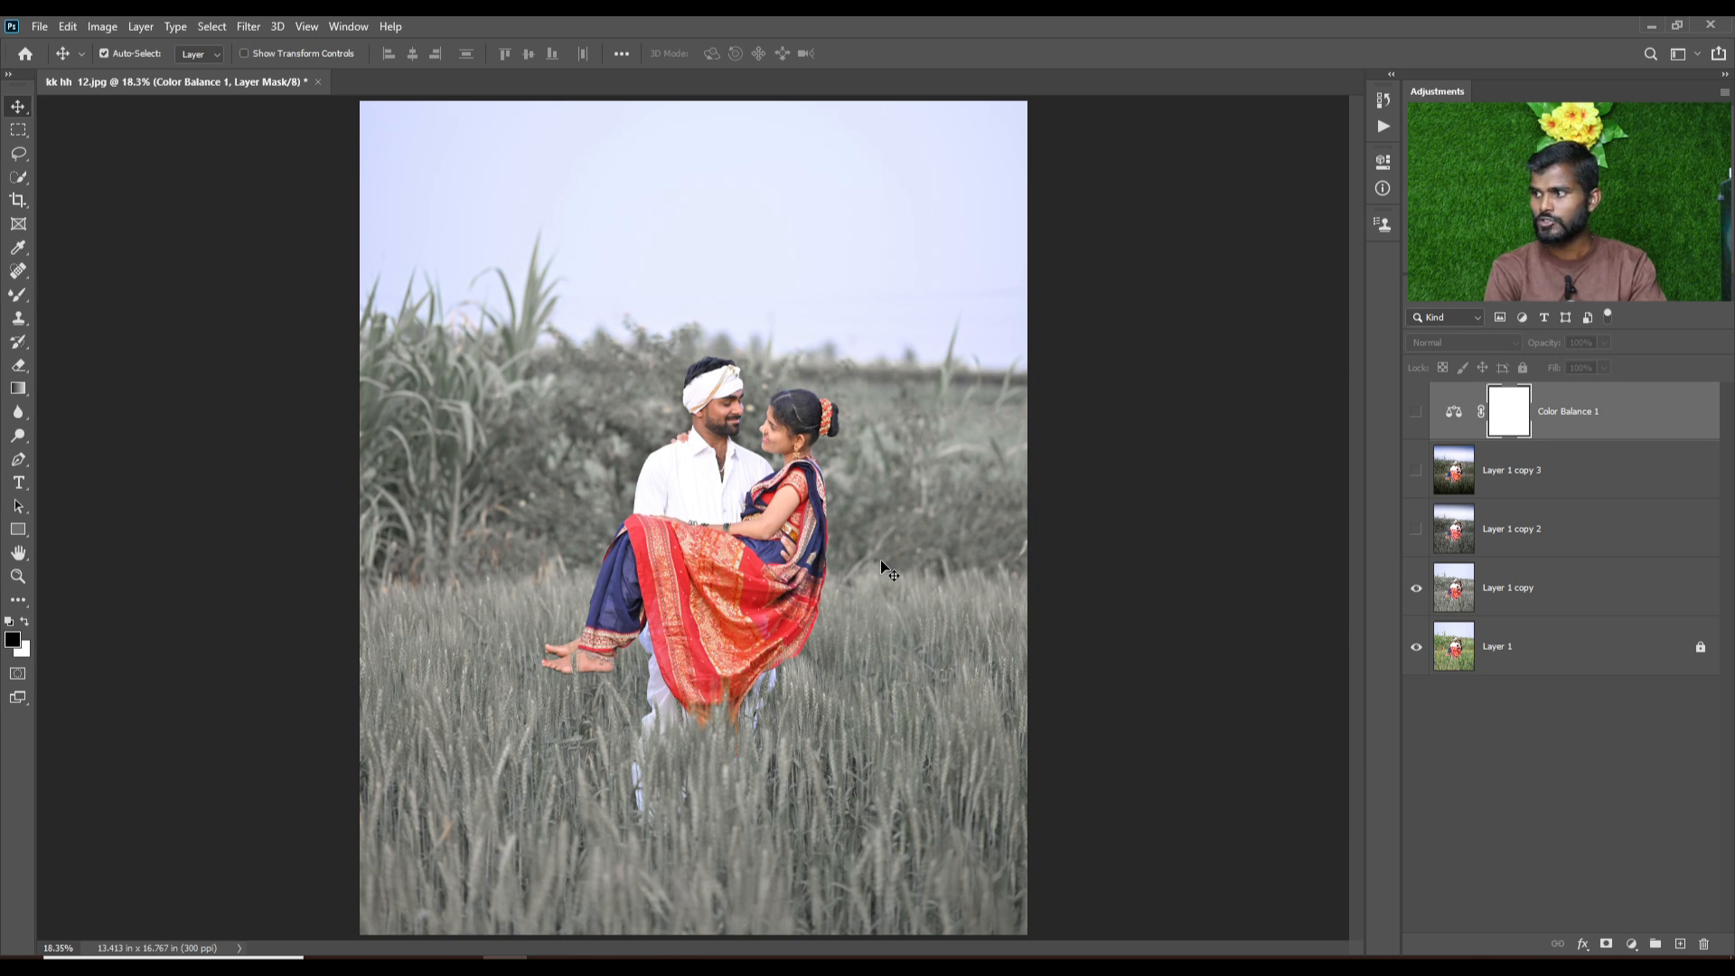
left_click(1417, 531)
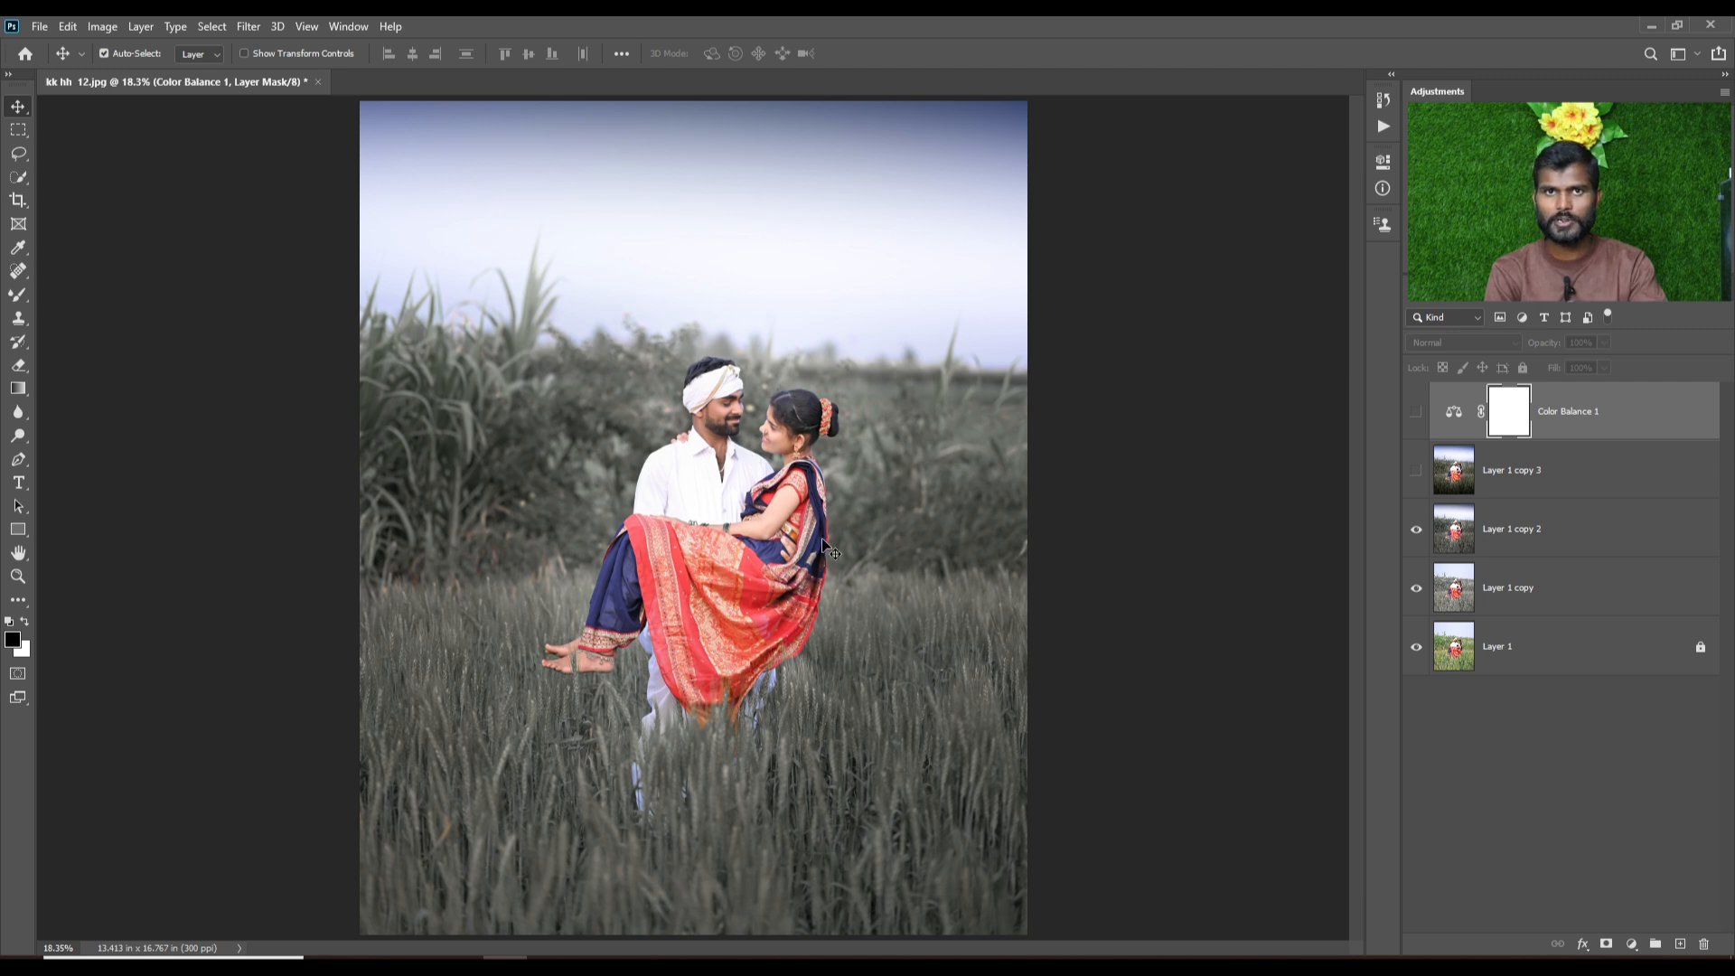
left_click(1417, 472)
scroll(815, 426, "up", 2)
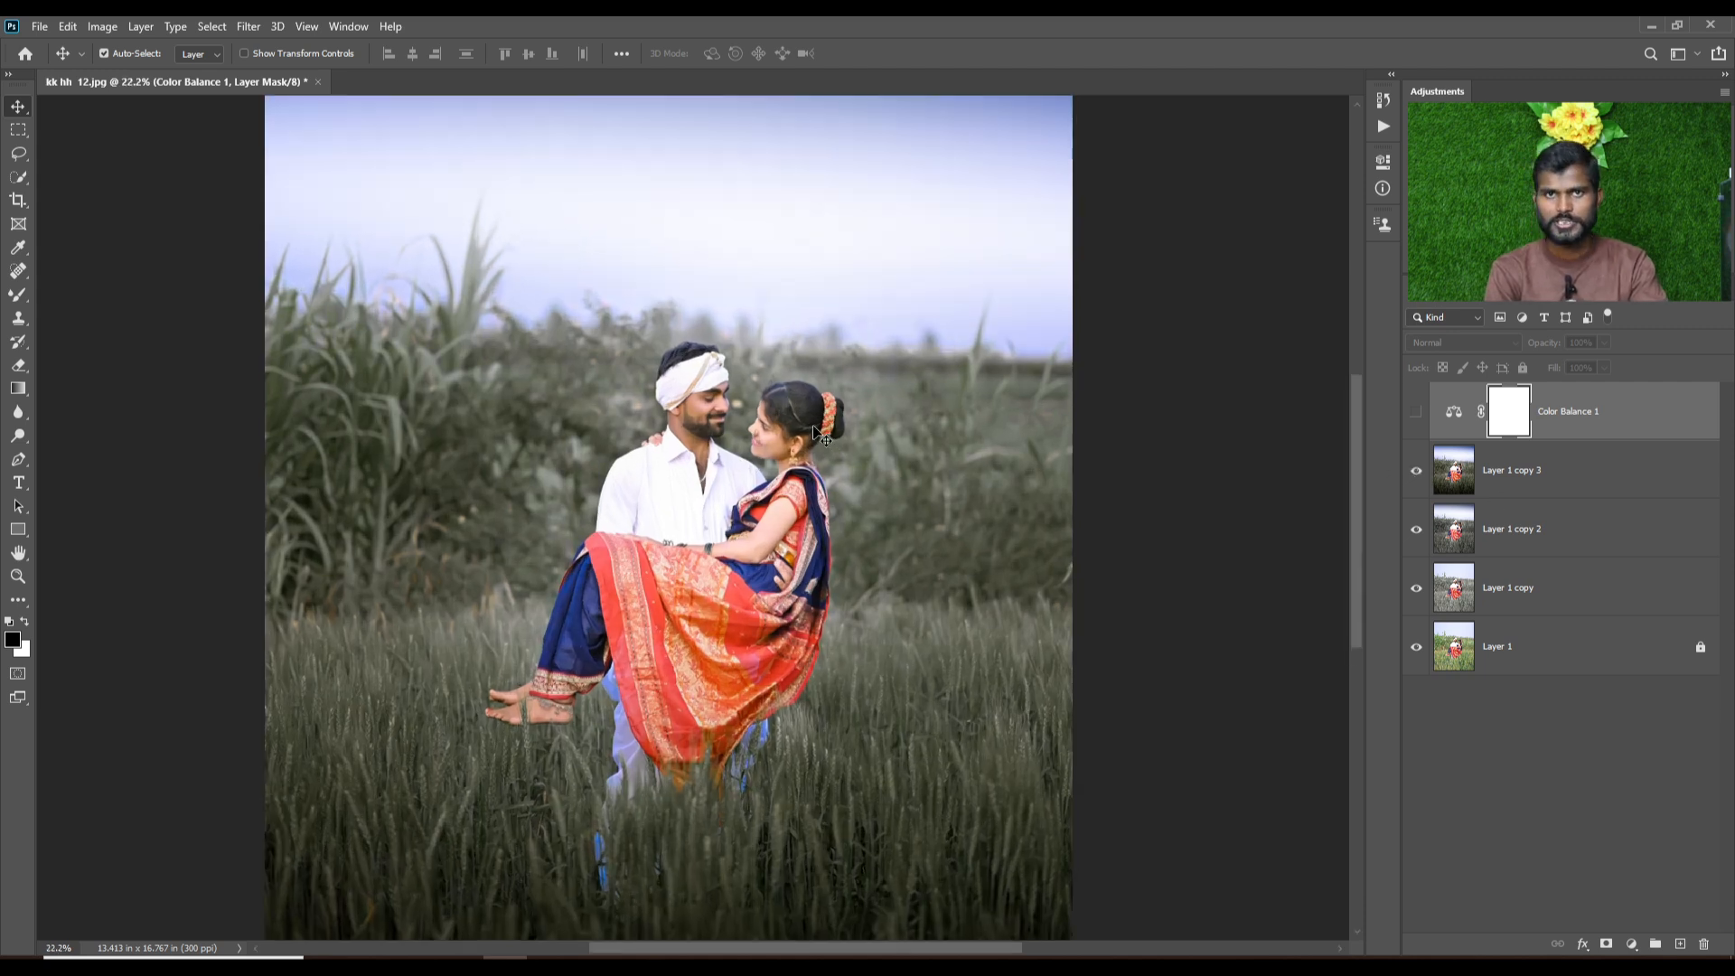
scroll(812, 424, "down", 1)
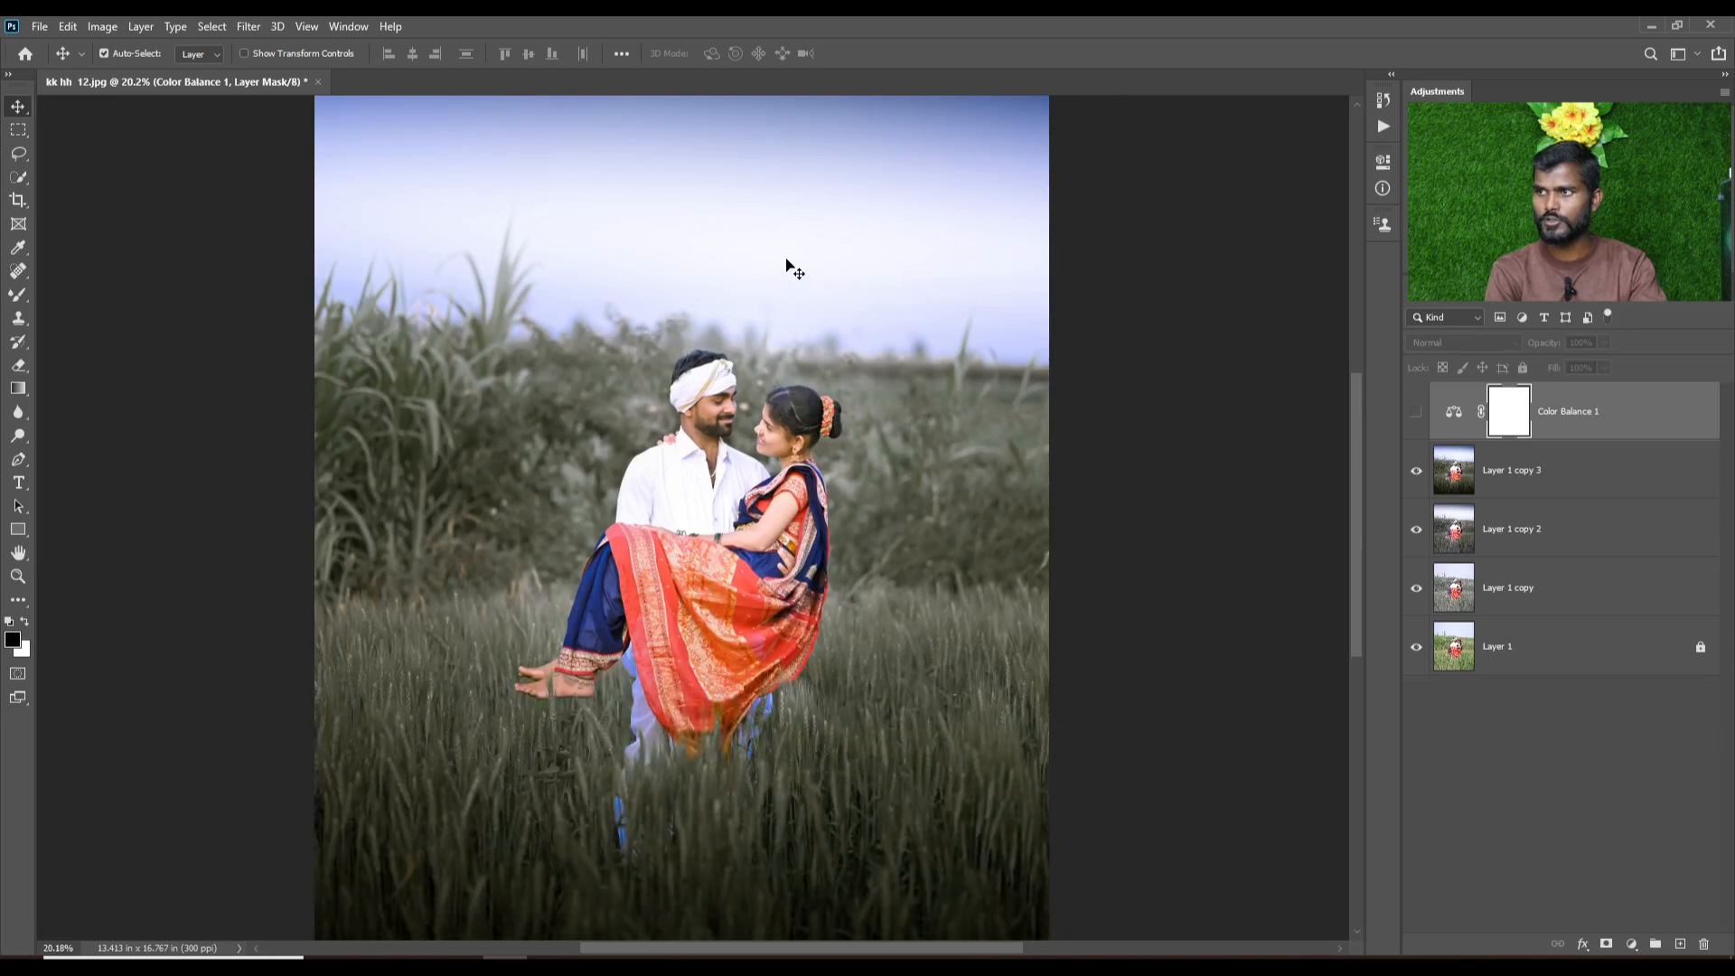
left_click(1417, 414)
key("ctrl+minus")
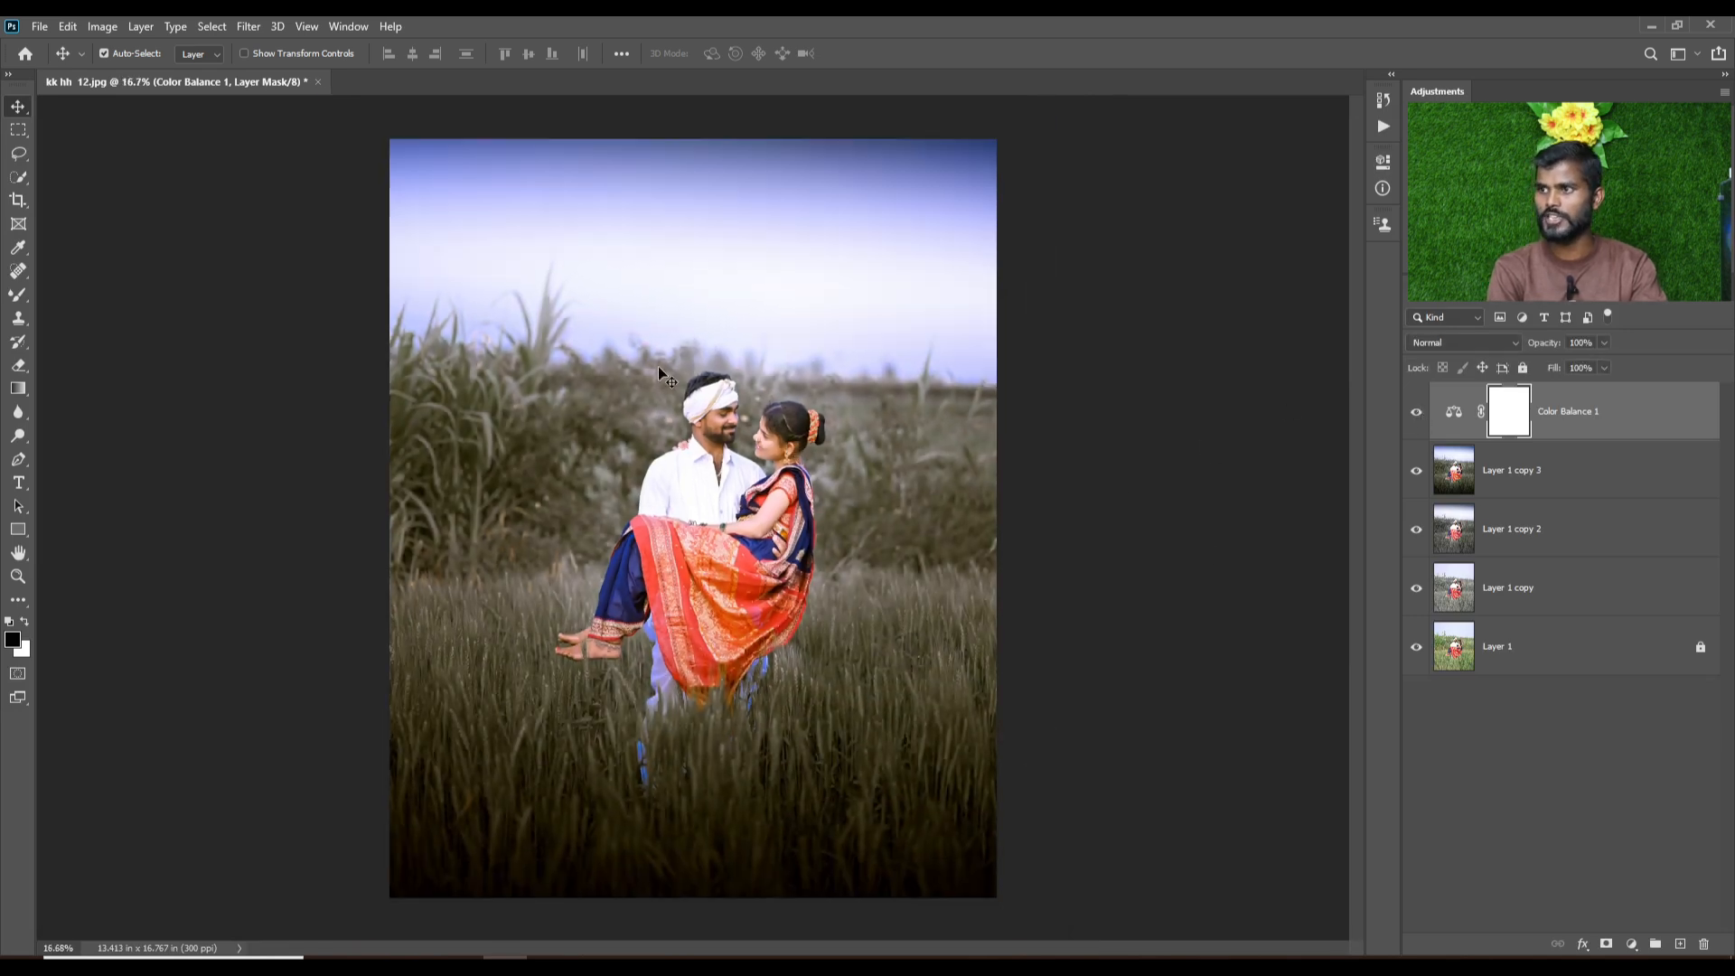